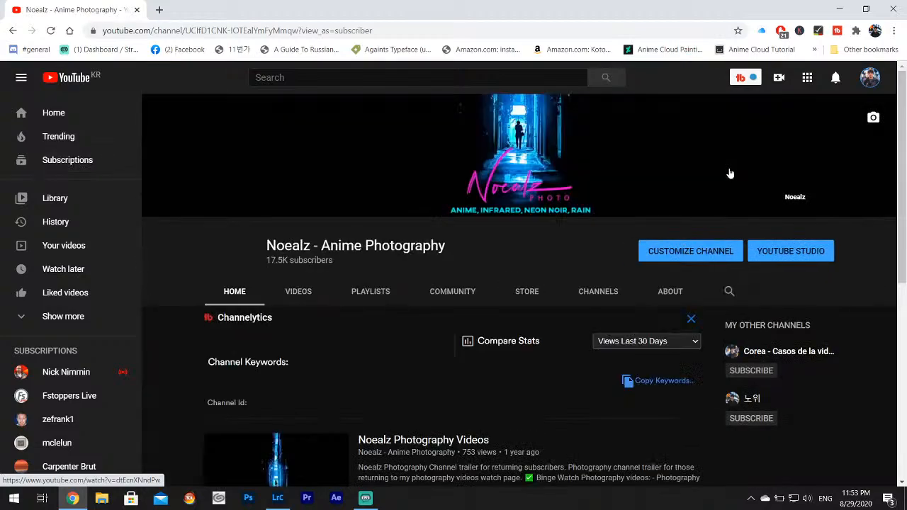
Open the live "Noealz - Anime Cloud Editing Livestream" from the channel's video list and mute its playback
{"action": "scroll", "coordinate": [366, 267], "scroll_direction": "down", "scroll_amount": 10}
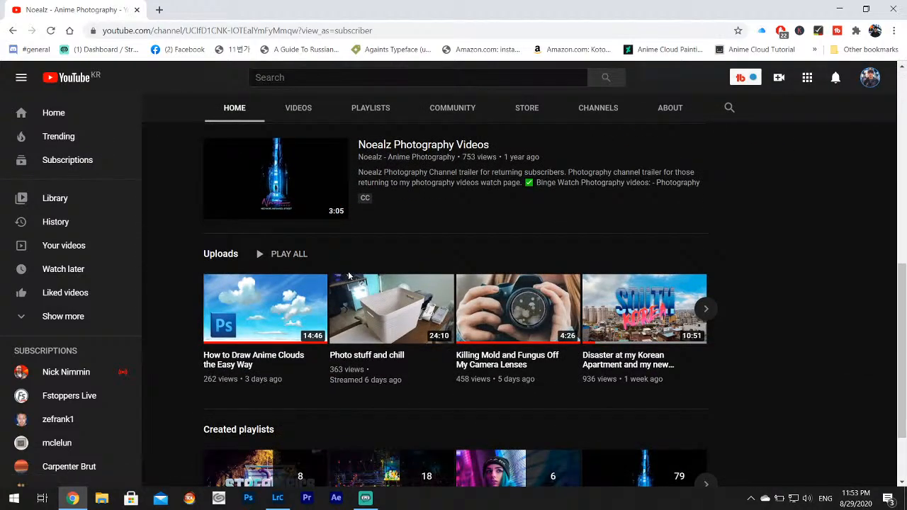
{"action": "scroll", "coordinate": [348, 274], "scroll_direction": "up", "scroll_amount": 8}
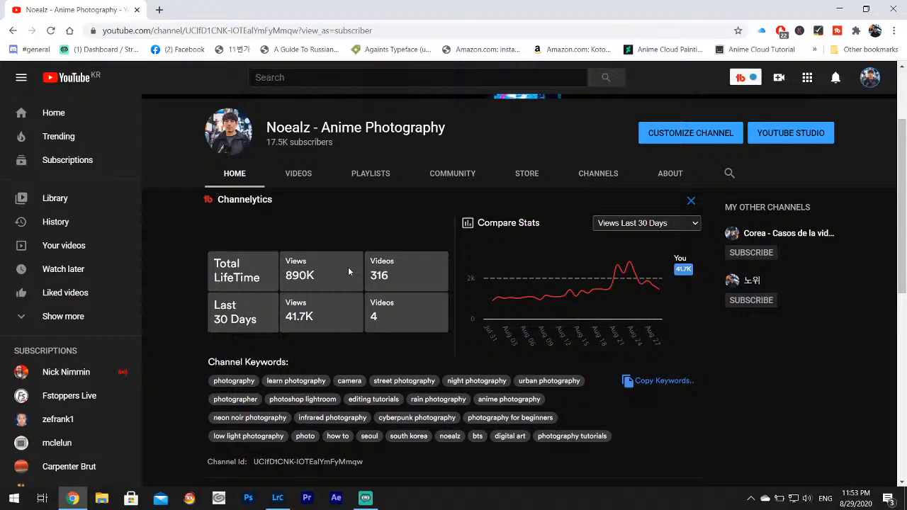
{"action": "left_click", "coordinate": [298, 174]}
{"action": "scroll", "coordinate": [390, 203], "scroll_direction": "down", "scroll_amount": 2}
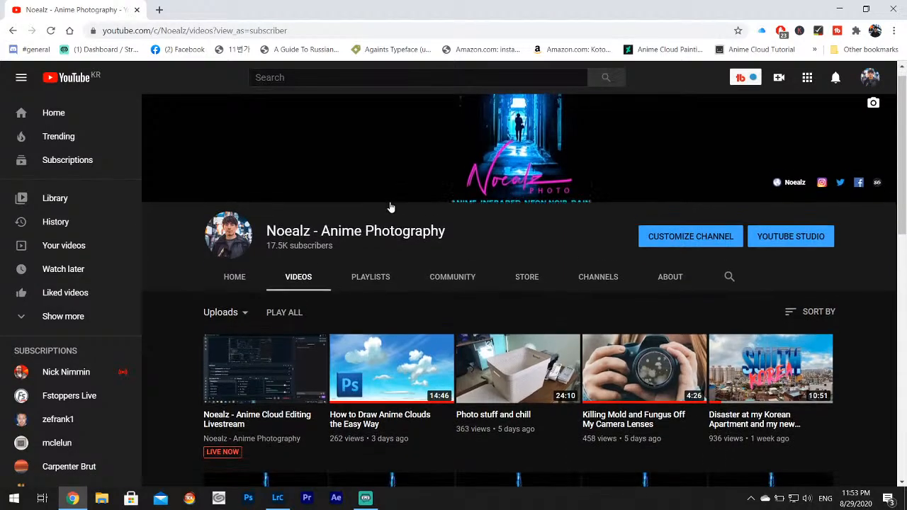
{"action": "left_click", "coordinate": [280, 307]}
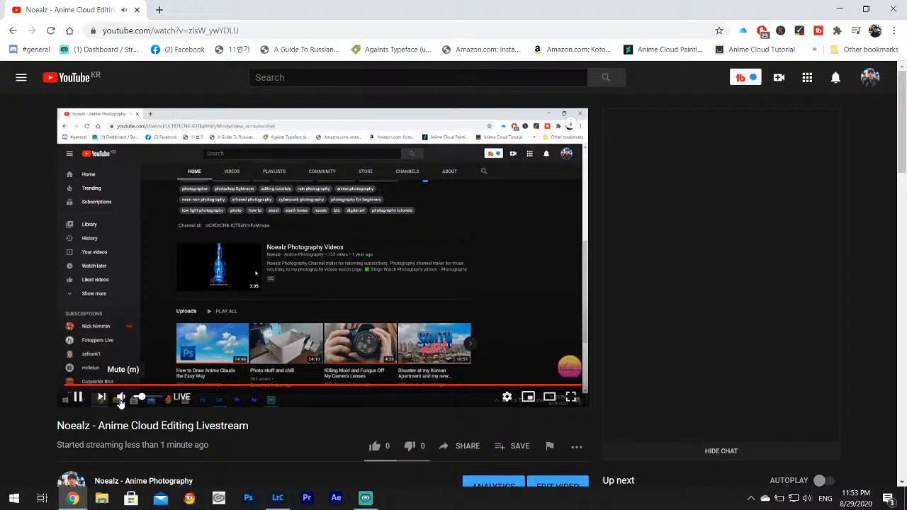
{"action": "left_click", "coordinate": [120, 399]}
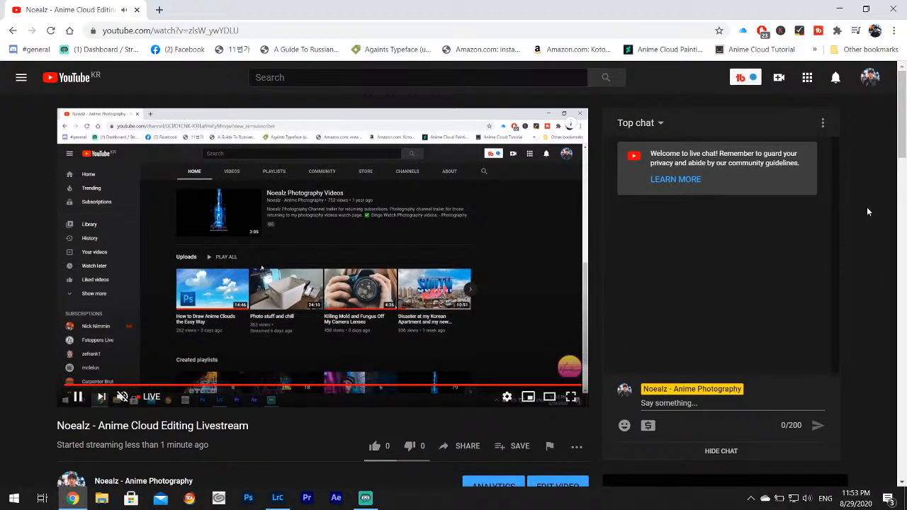
Switch to Lightroom Classic and hide the photo info overlay on the night street photo
{"action": "left_click", "coordinate": [836, 7]}
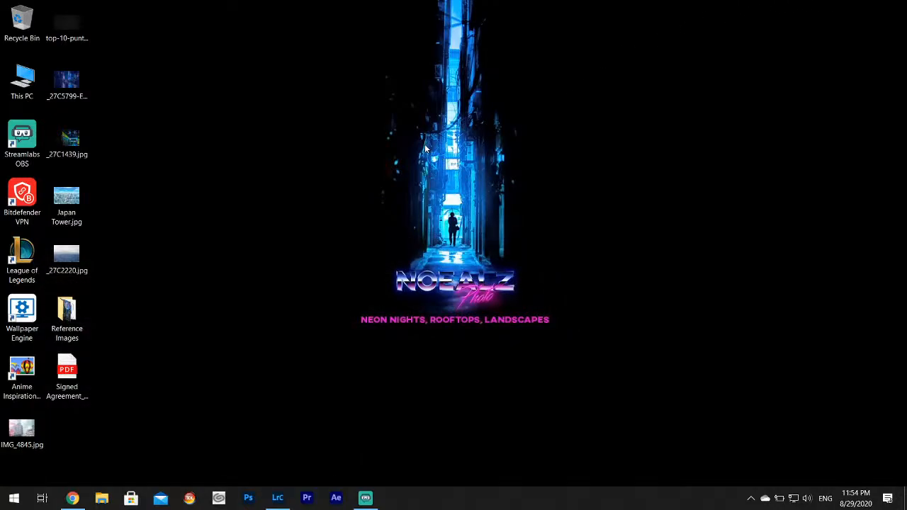
{"action": "left_click", "coordinate": [277, 499]}
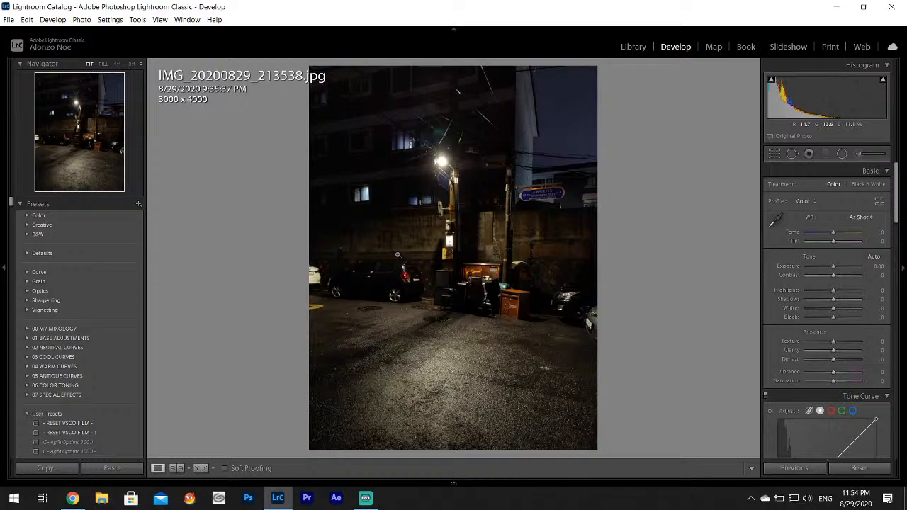
{"action": "key", "text": "i"}
{"action": "key", "text": "i"}
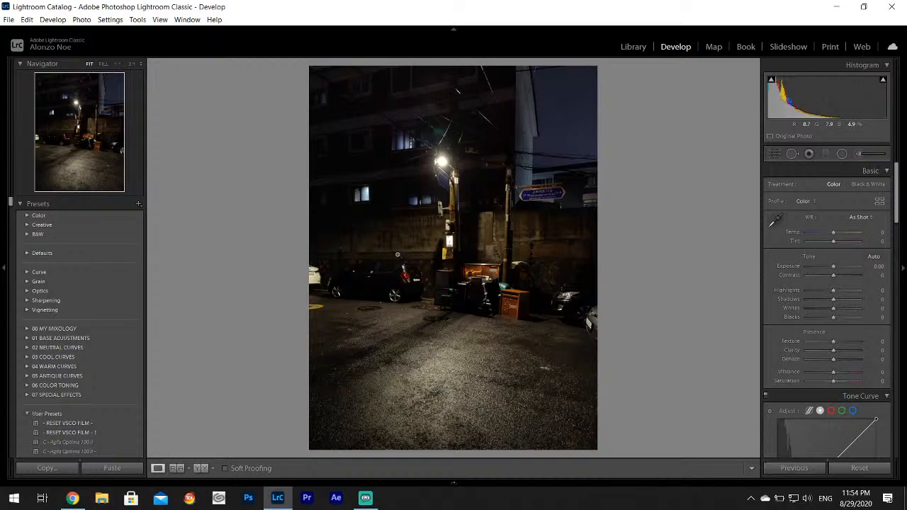
Post "start in a minute or two : )" in the livestream chat in Chrome and return to Lightroom Classic
{"action": "left_click", "coordinate": [72, 498]}
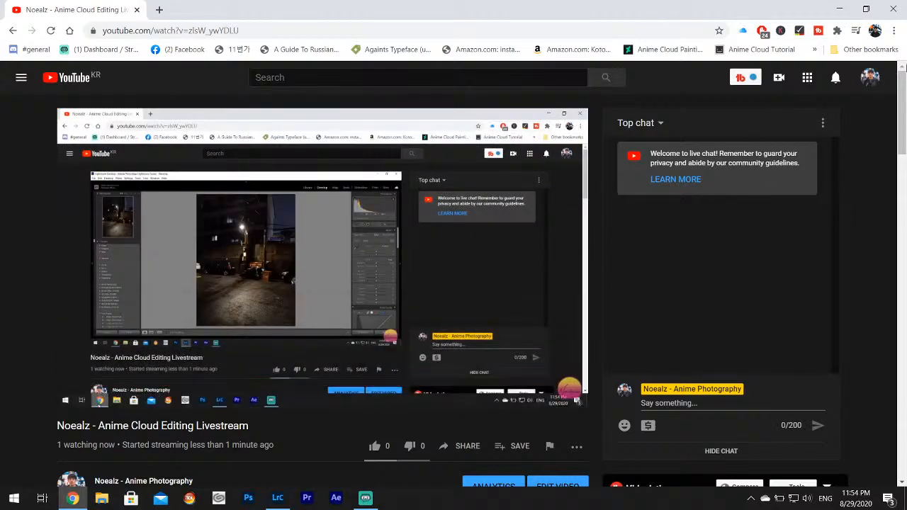
{"action": "left_click", "coordinate": [845, 5]}
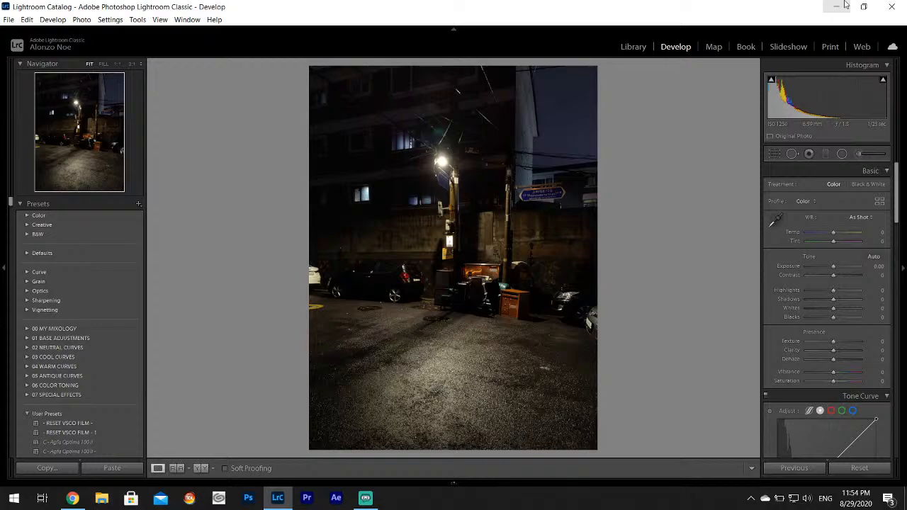
{"action": "left_click", "coordinate": [71, 498]}
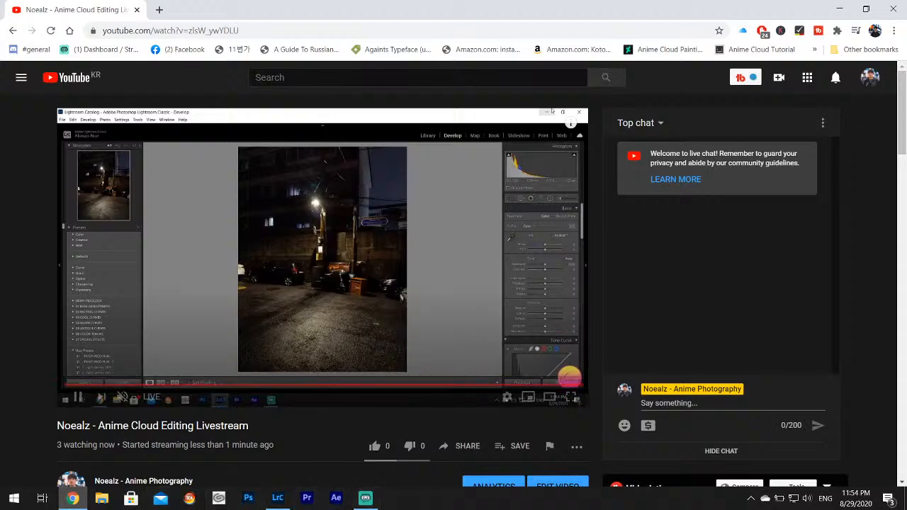
{"action": "left_click", "coordinate": [737, 403]}
{"action": "type", "text": "start "}
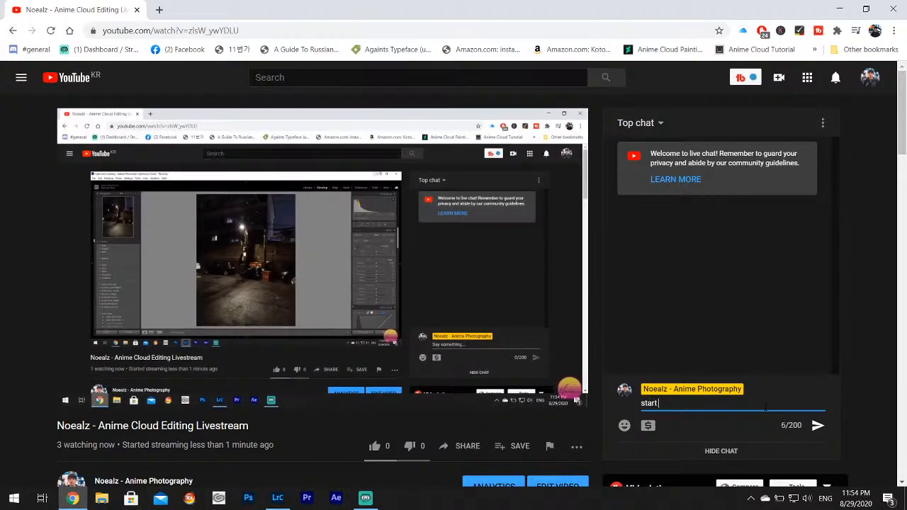
{"action": "type", "text": "in a minute or two : )"}
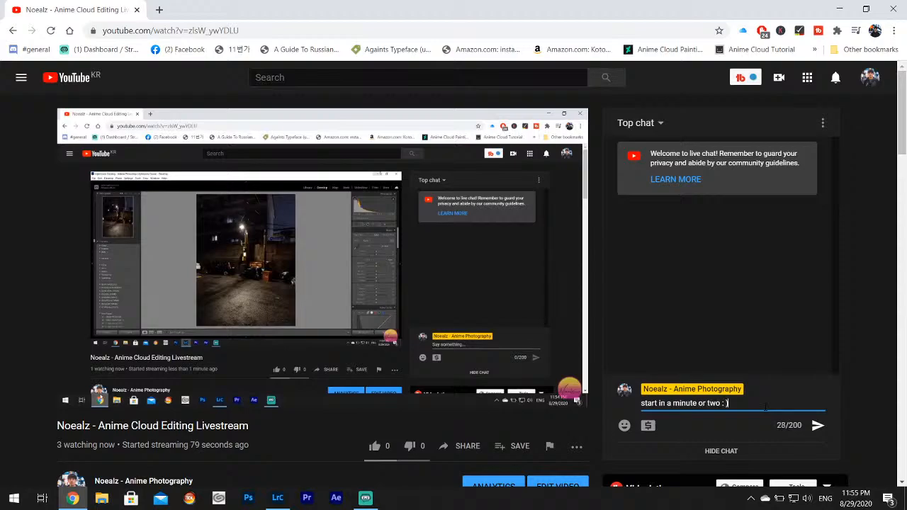
{"action": "key", "text": "Return"}
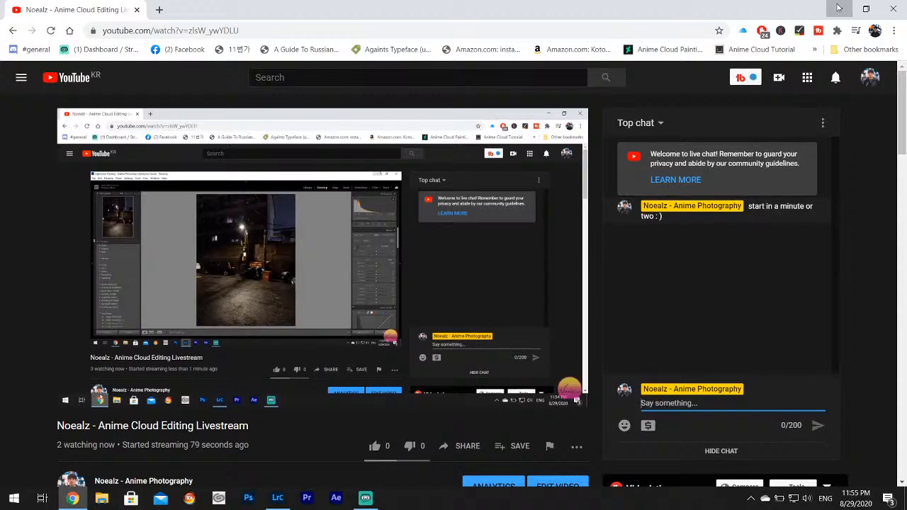
{"action": "left_click", "coordinate": [838, 7]}
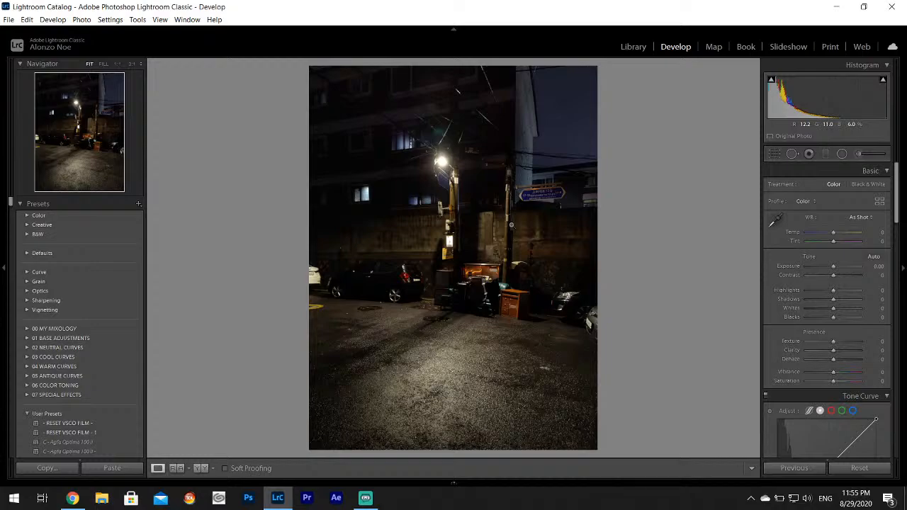
{"action": "left_click", "coordinate": [74, 500]}
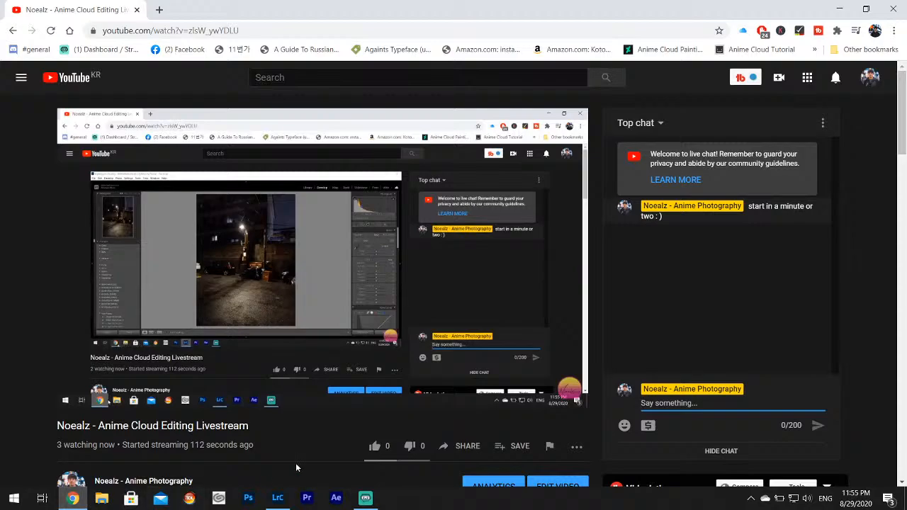
{"action": "left_click", "coordinate": [840, 5]}
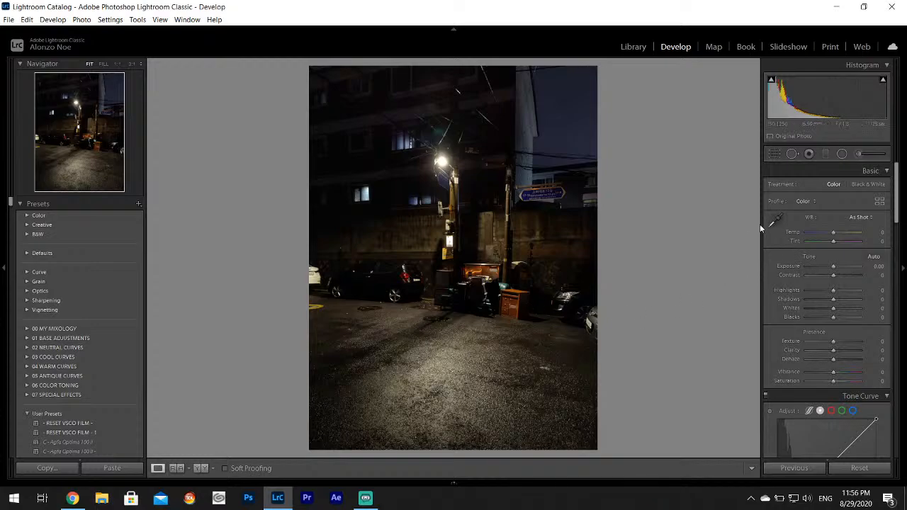
Set the photo's Highlights to -100, Shadows to +100 and Whites to +65, and inspect the details up close
{"action": "left_click_drag", "start_coordinate": [814, 290], "coordinate": [853, 309]}
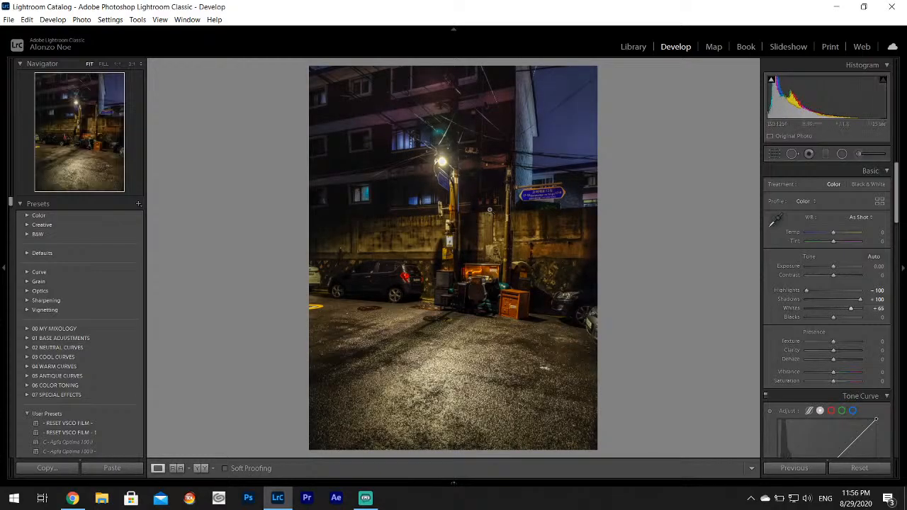
{"action": "left_click", "coordinate": [446, 223]}
{"action": "left_click_drag", "start_coordinate": [471, 199], "coordinate": [546, 385]}
{"action": "left_click_drag", "start_coordinate": [544, 171], "coordinate": [541, 302]}
{"action": "left_click", "coordinate": [541, 301]}
Set a custom white balance of Temp -13 and Tint +9 by sampling the asphalt in front of the lamp post
{"action": "left_click", "coordinate": [776, 221]}
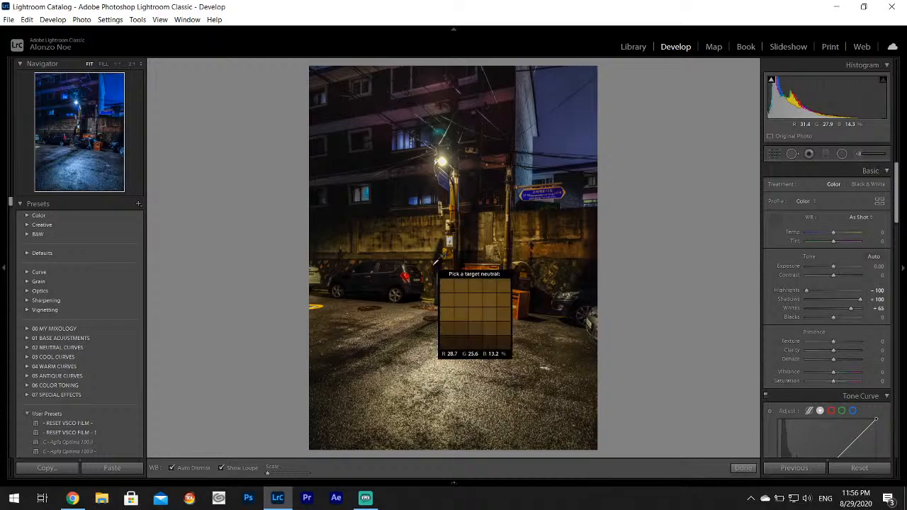
{"action": "left_click", "coordinate": [471, 344]}
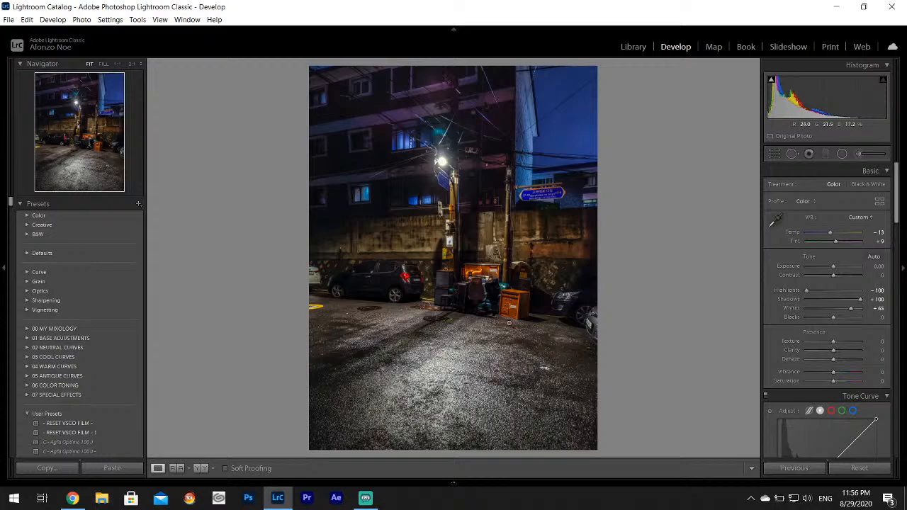
Crop the photo to a 1 x 1 square that keeps its upper part and cuts off the foreground asphalt
{"action": "mouse_move", "coordinate": [489, 488]}
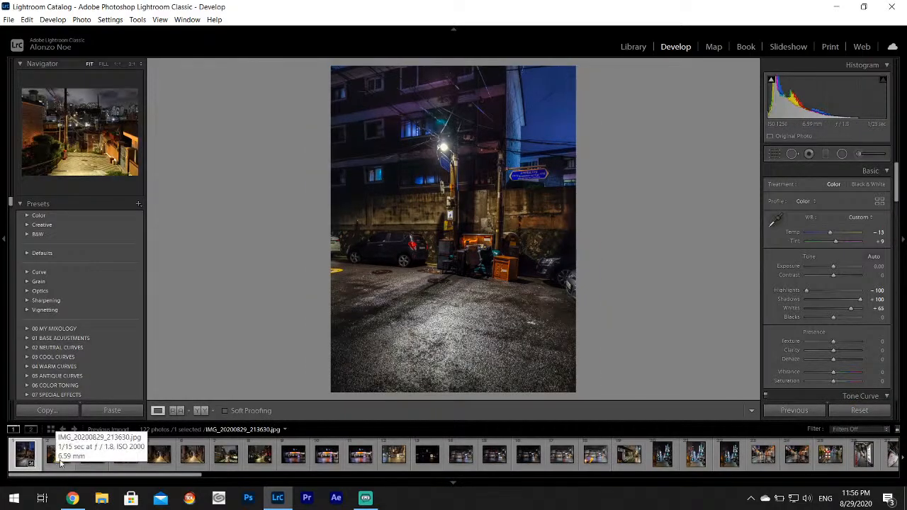
{"action": "left_click", "coordinate": [775, 155]}
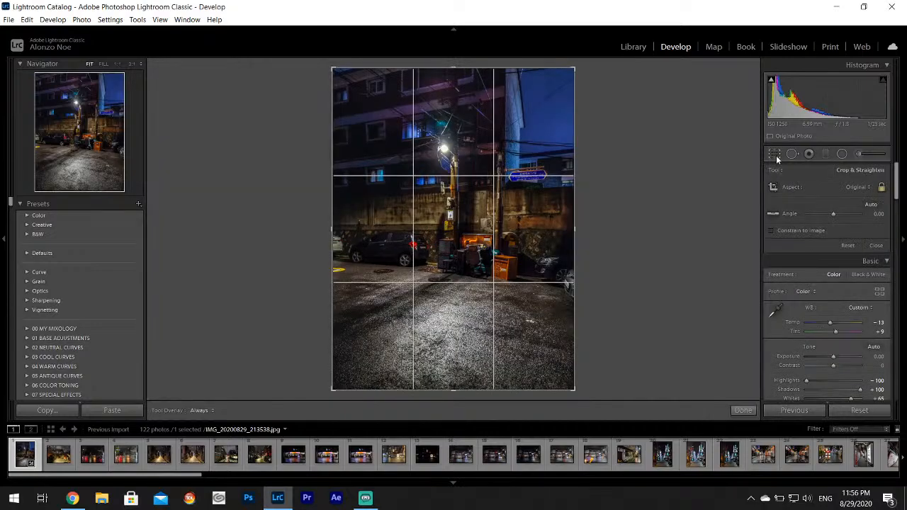
{"action": "left_click", "coordinate": [858, 187]}
{"action": "left_click", "coordinate": [764, 238]}
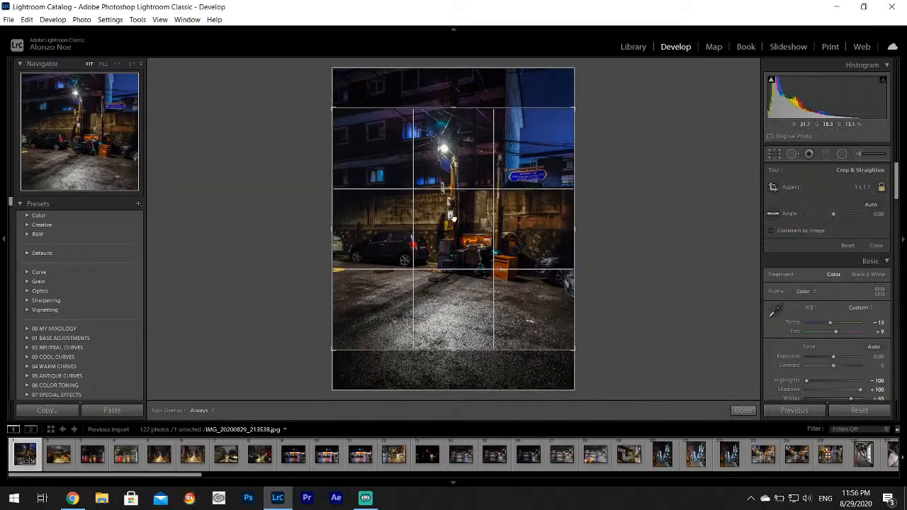
{"action": "left_click_drag", "start_coordinate": [455, 216], "coordinate": [456, 266]}
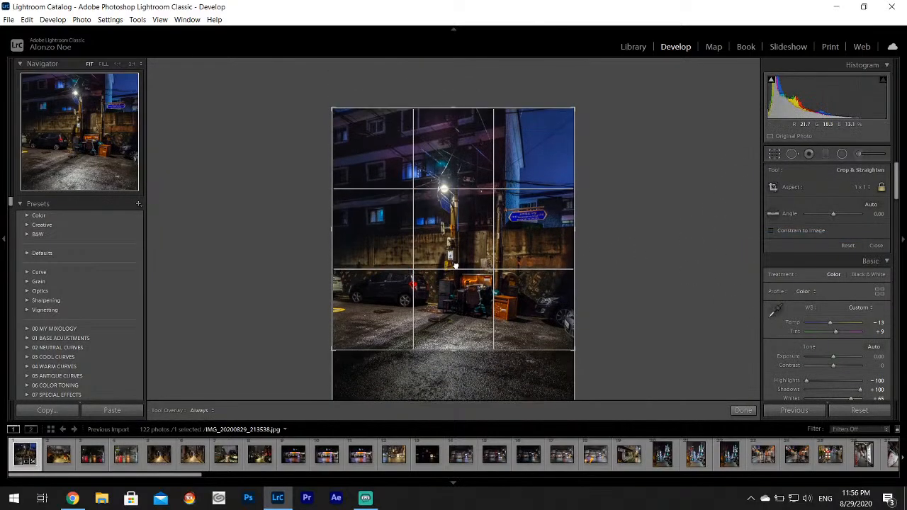
{"action": "left_click", "coordinate": [744, 414]}
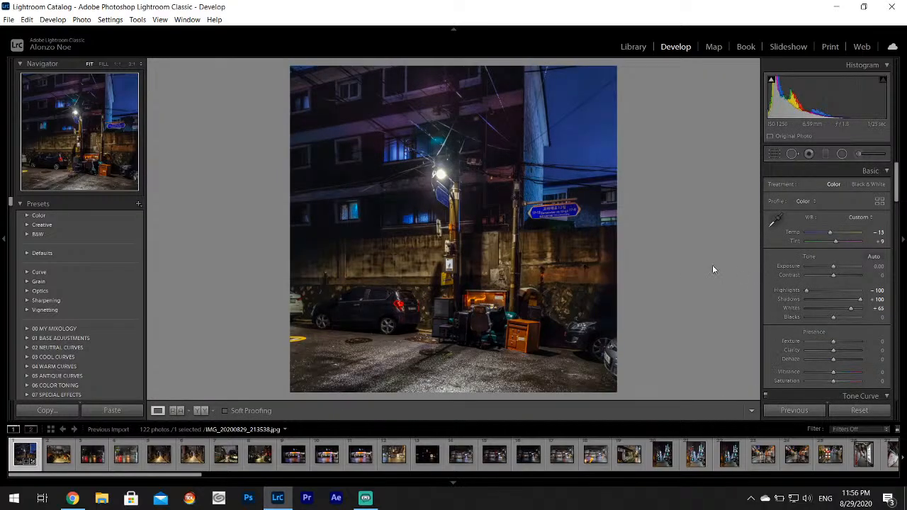
Tint the shadows violet in Split Toning with Hue 263 and Saturation 39
{"action": "left_click_drag", "start_coordinate": [898, 187], "coordinate": [901, 258]}
{"action": "left_click", "coordinate": [861, 275]}
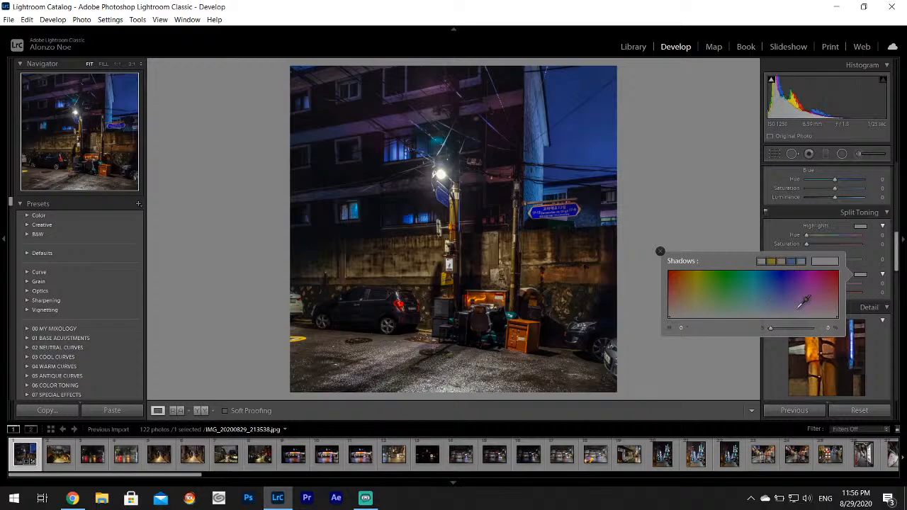
{"action": "left_click_drag", "start_coordinate": [799, 307], "coordinate": [795, 298]}
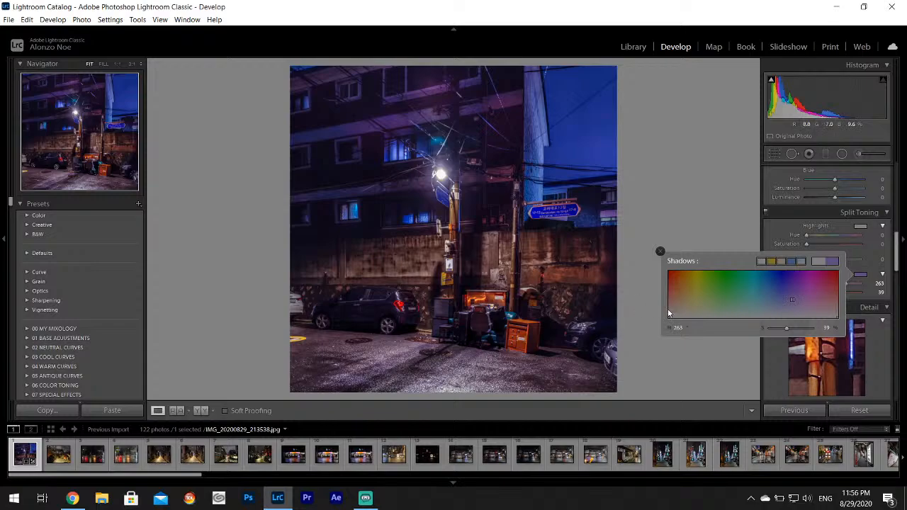
{"action": "left_click", "coordinate": [660, 252]}
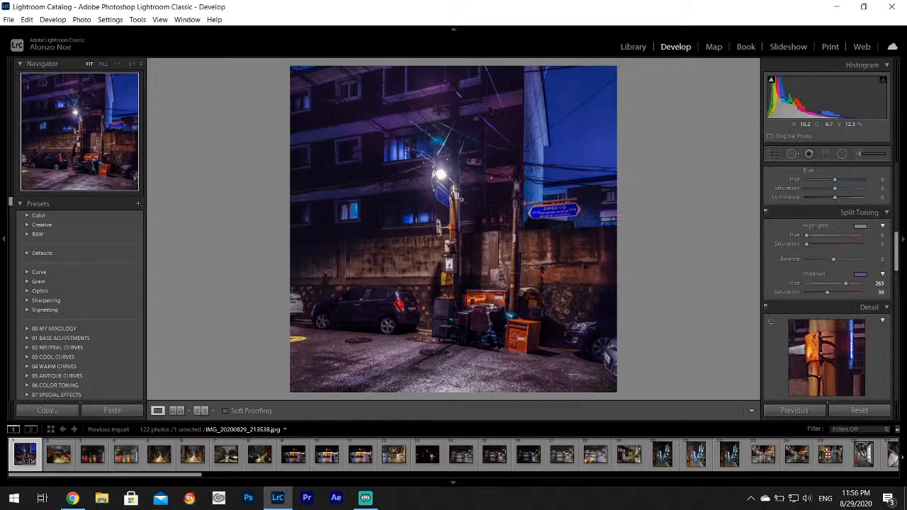
Set up the Adjustment Brush with the Color effect and a cyan colour of hue 176 and saturation 89
{"action": "left_click", "coordinate": [351, 208]}
{"action": "left_click", "coordinate": [858, 153]}
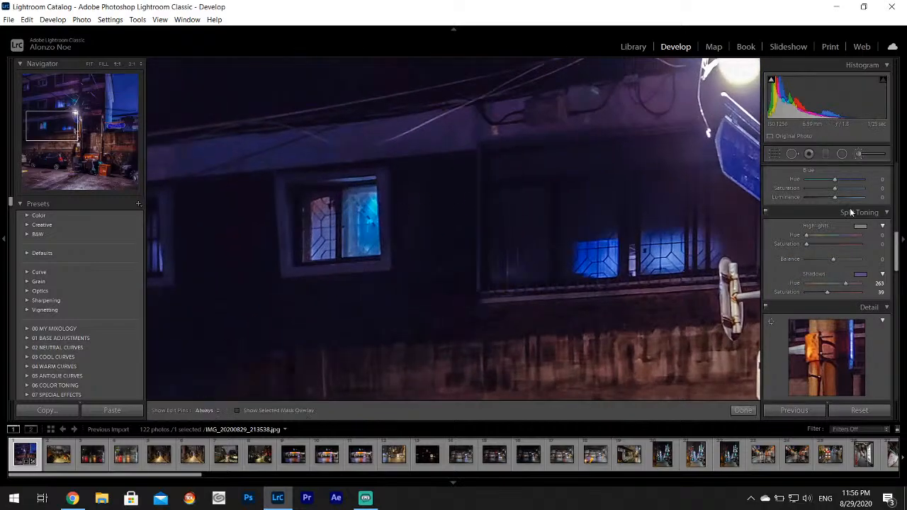
{"action": "left_click", "coordinate": [860, 186]}
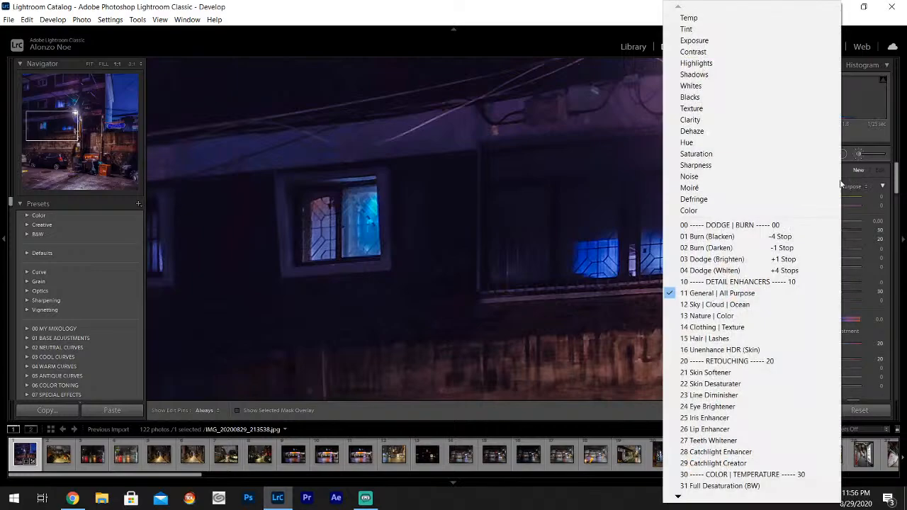
{"action": "left_click", "coordinate": [696, 210]}
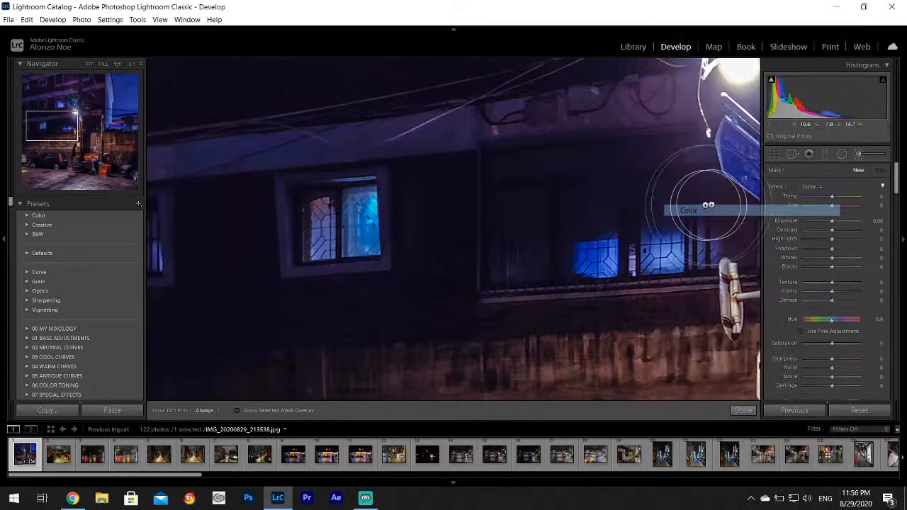
{"action": "scroll", "coordinate": [897, 198], "scroll_direction": "down", "scroll_amount": 3}
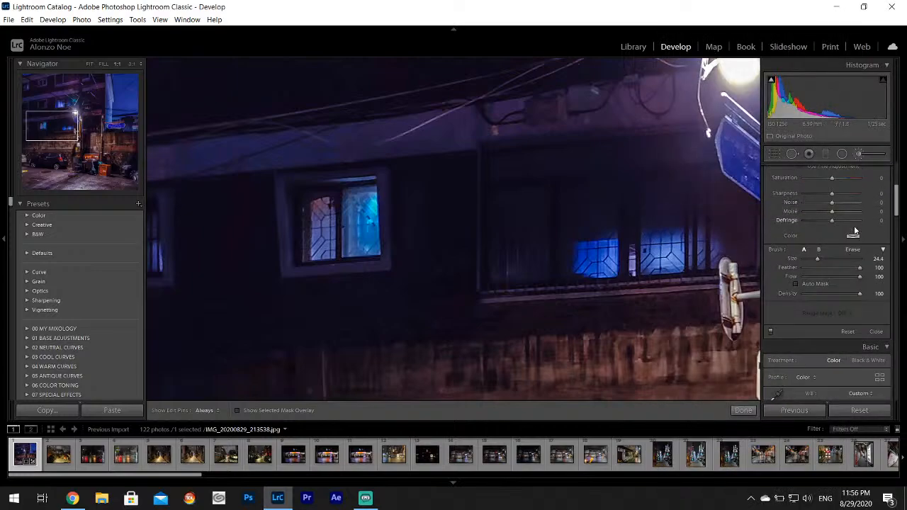
{"action": "left_click", "coordinate": [851, 236]}
{"action": "left_click", "coordinate": [744, 237]}
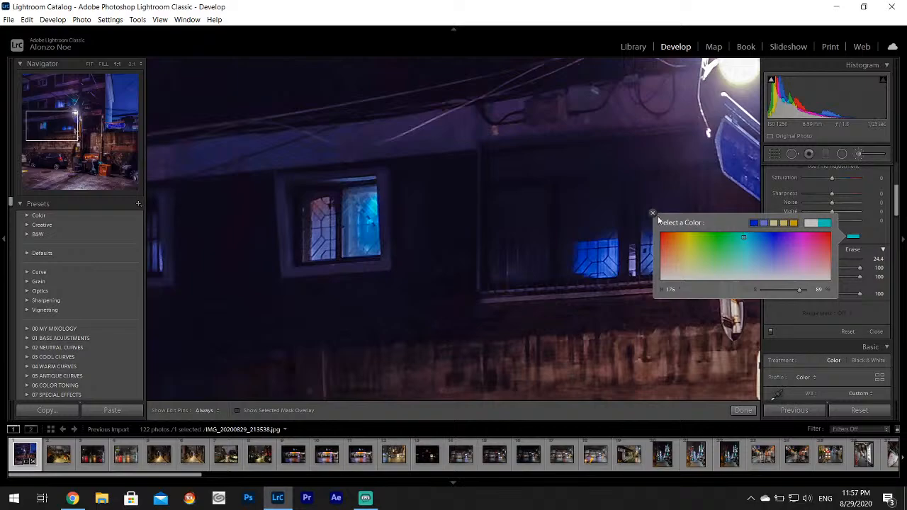
{"action": "left_click", "coordinate": [653, 213]}
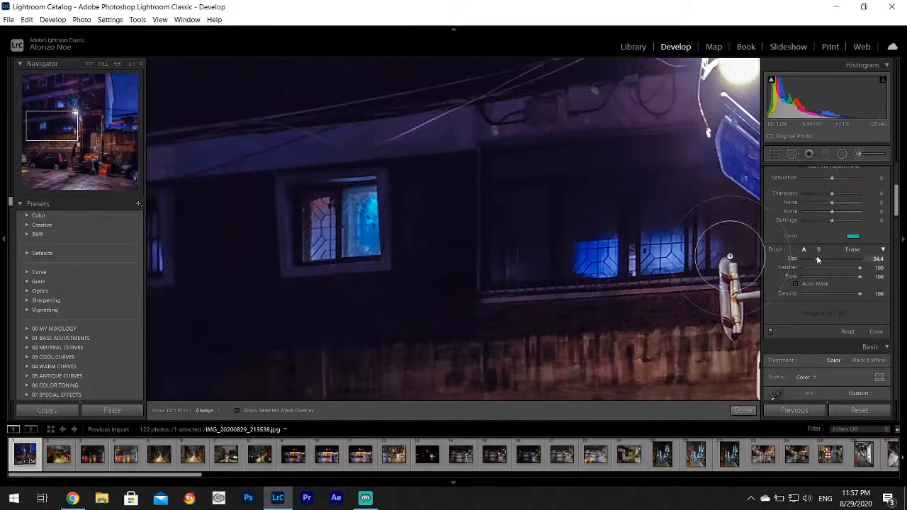
Reduce the brush size to 11.0 and paint the cyan tint over the small lit window and the dark upper-floor panes beside the street lamp
{"action": "left_click_drag", "start_coordinate": [817, 256], "coordinate": [809, 257]}
{"action": "mouse_move", "coordinate": [368, 200]}
{"action": "left_mouse_down"}
{"action": "mouse_move", "coordinate": [360, 240]}
{"action": "mouse_move", "coordinate": [362, 209]}
{"action": "left_mouse_up"}
{"action": "left_click", "coordinate": [61, 105]}
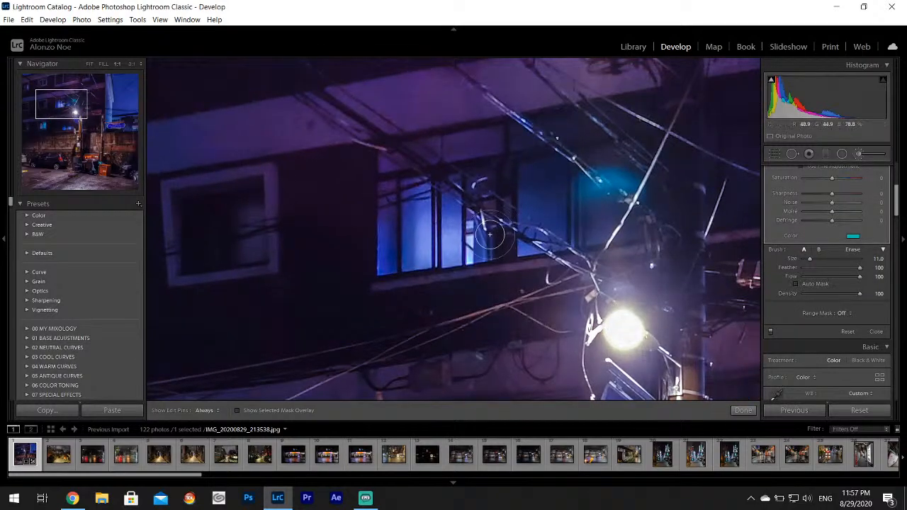
{"action": "key", "text": "h"}
{"action": "key", "text": "h"}
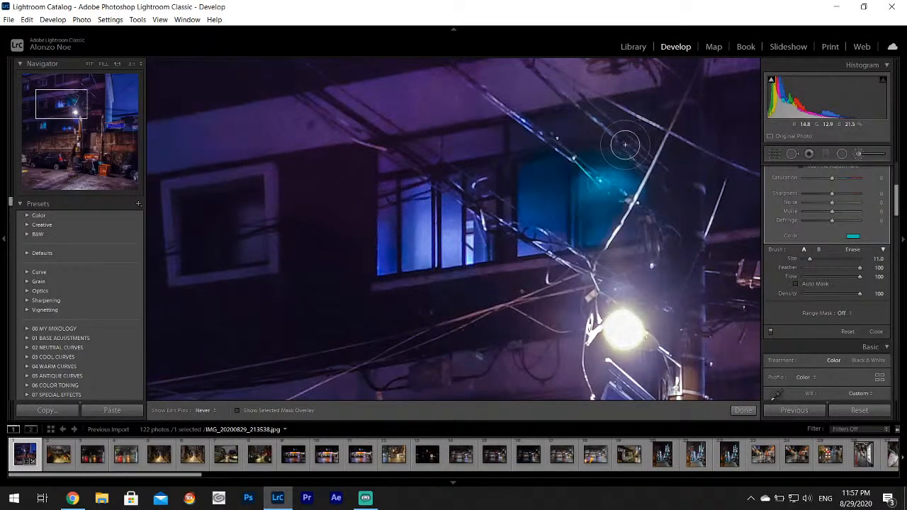
{"action": "left_click", "coordinate": [77, 116]}
{"action": "left_click_drag", "start_coordinate": [76, 117], "coordinate": [76, 124]}
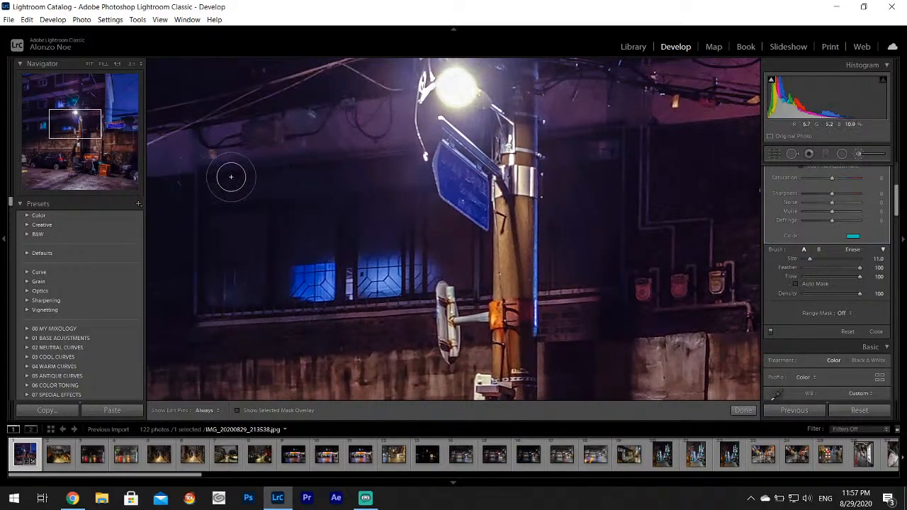
{"action": "left_click", "coordinate": [742, 410]}
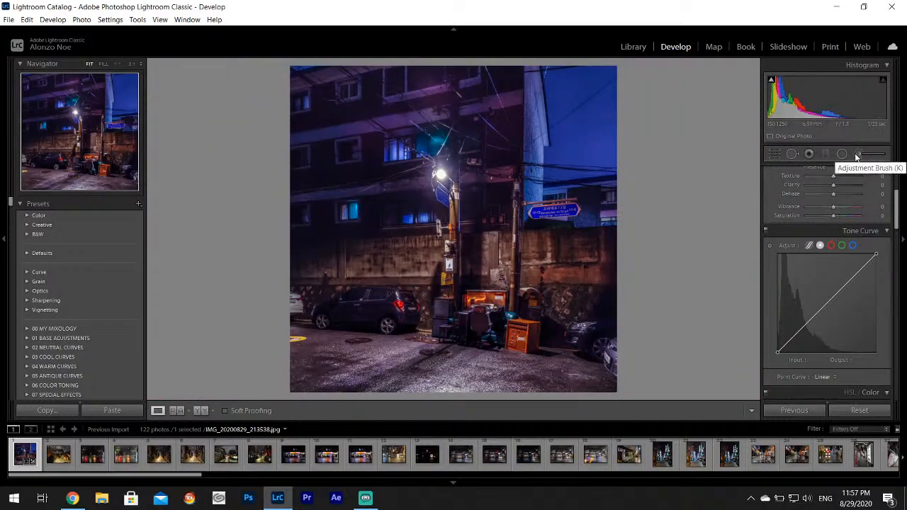
Darken the photo's edges with a post-crop vignette Amount of -14 and give the photo a one-star rating
{"action": "left_click_drag", "start_coordinate": [897, 207], "coordinate": [898, 346]}
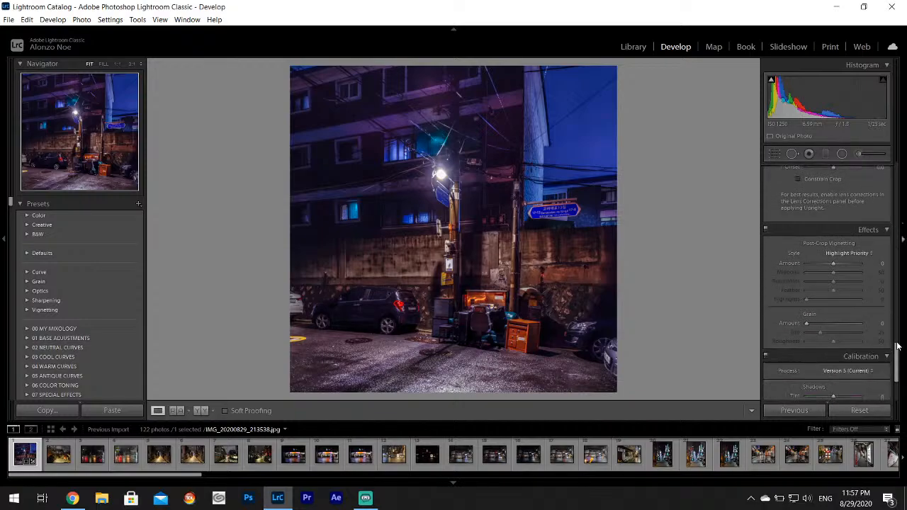
{"action": "left_click_drag", "start_coordinate": [834, 265], "coordinate": [831, 265]}
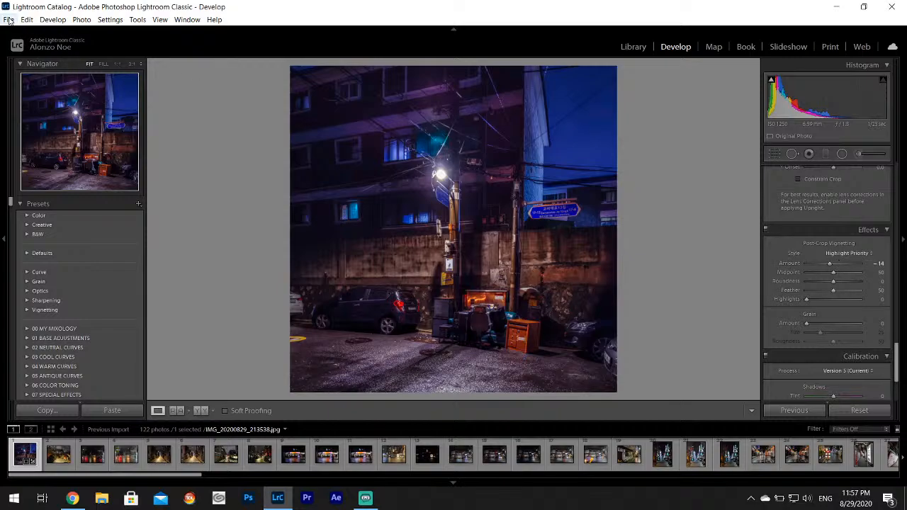
{"action": "key", "text": "1"}
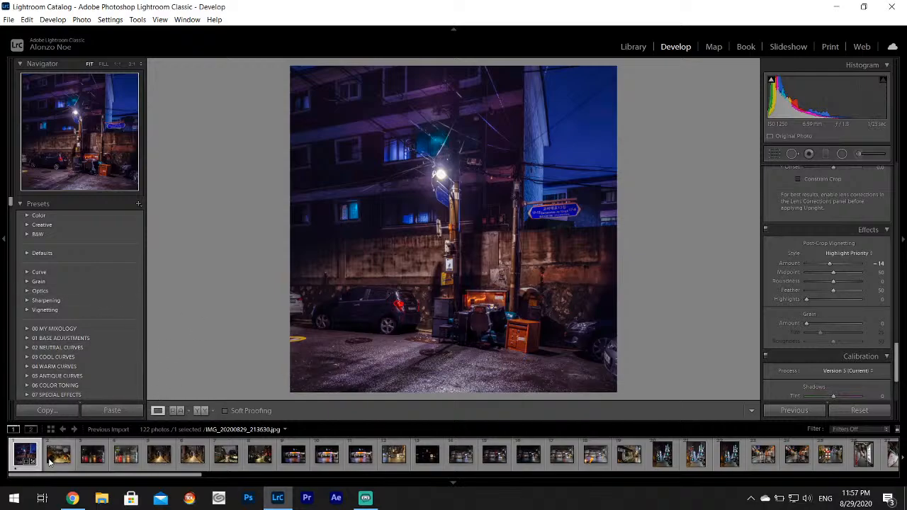
Start a new cyan brush mask with Exposure 0.24 and paint it over the untinted pane of the small lit window
{"action": "left_click", "coordinate": [343, 215]}
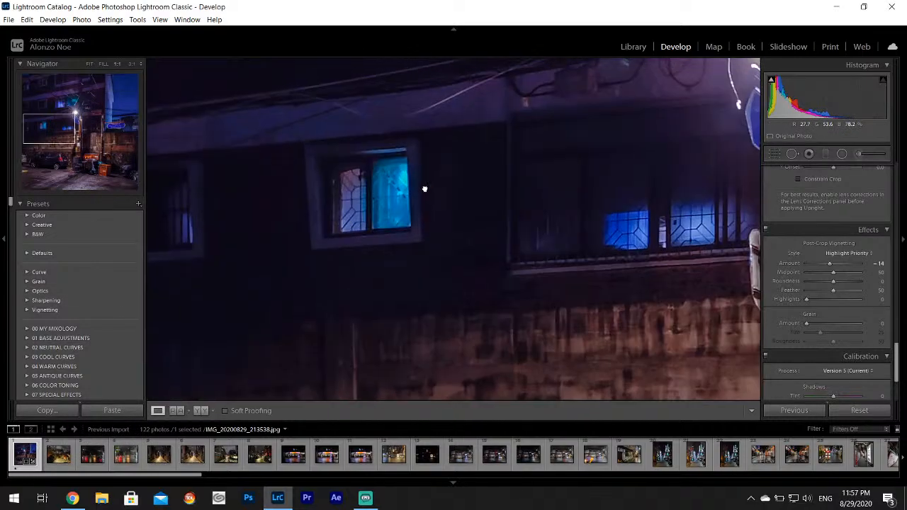
{"action": "left_click", "coordinate": [864, 155]}
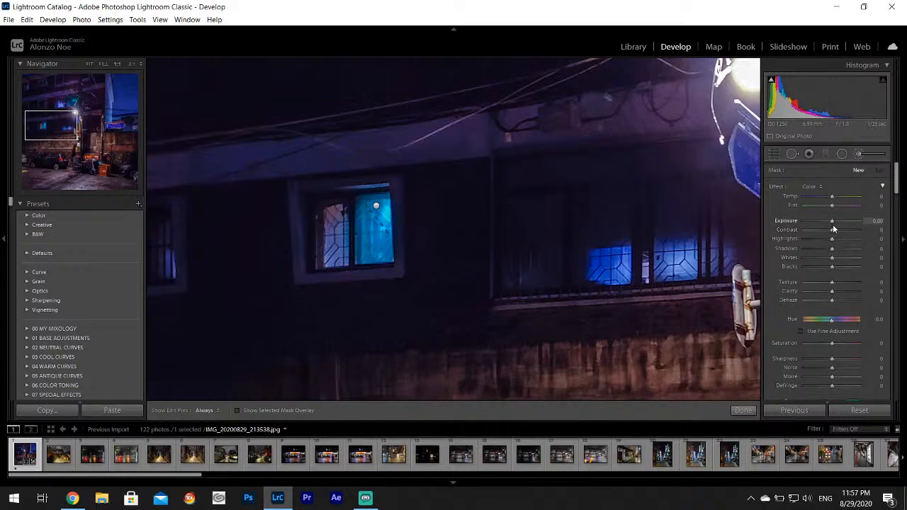
{"action": "left_click_drag", "start_coordinate": [833, 223], "coordinate": [834, 224]}
{"action": "mouse_move", "coordinate": [326, 211]}
{"action": "left_mouse_down"}
{"action": "mouse_move", "coordinate": [334, 240]}
{"action": "mouse_move", "coordinate": [327, 250]}
{"action": "mouse_move", "coordinate": [372, 236]}
{"action": "left_mouse_up"}
{"action": "key", "text": "h"}
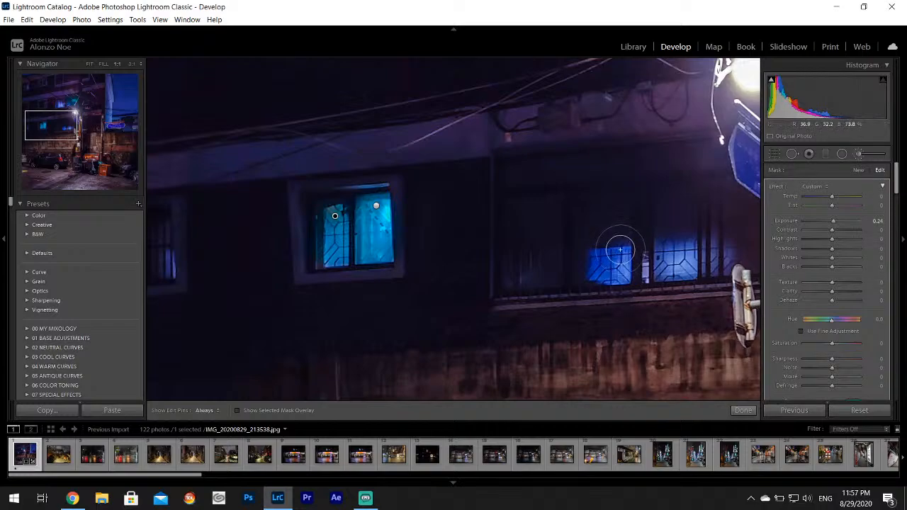
Paint the same cyan brush over the blue barred windows below the lamp and the lit upper-floor windows
{"action": "mouse_move", "coordinate": [621, 252]}
{"action": "left_mouse_down"}
{"action": "mouse_move", "coordinate": [599, 267]}
{"action": "mouse_move", "coordinate": [663, 254]}
{"action": "mouse_move", "coordinate": [674, 263]}
{"action": "mouse_move", "coordinate": [675, 251]}
{"action": "mouse_move", "coordinate": [711, 241]}
{"action": "mouse_move", "coordinate": [708, 260]}
{"action": "mouse_move", "coordinate": [737, 249]}
{"action": "left_mouse_up"}
{"action": "left_click_drag", "start_coordinate": [64, 121], "coordinate": [69, 98]}
{"action": "mouse_move", "coordinate": [454, 270]}
{"action": "left_mouse_down"}
{"action": "mouse_move", "coordinate": [486, 226]}
{"action": "mouse_move", "coordinate": [485, 251]}
{"action": "mouse_move", "coordinate": [491, 198]}
{"action": "mouse_move", "coordinate": [509, 264]}
{"action": "mouse_move", "coordinate": [524, 244]}
{"action": "mouse_move", "coordinate": [538, 256]}
{"action": "mouse_move", "coordinate": [590, 208]}
{"action": "mouse_move", "coordinate": [547, 200]}
{"action": "mouse_move", "coordinate": [592, 209]}
{"action": "mouse_move", "coordinate": [593, 197]}
{"action": "mouse_move", "coordinate": [614, 232]}
{"action": "mouse_move", "coordinate": [616, 262]}
{"action": "mouse_move", "coordinate": [654, 237]}
{"action": "mouse_move", "coordinate": [675, 203]}
{"action": "mouse_move", "coordinate": [673, 218]}
{"action": "mouse_move", "coordinate": [702, 180]}
{"action": "mouse_move", "coordinate": [707, 200]}
{"action": "mouse_move", "coordinate": [683, 236]}
{"action": "left_mouse_up"}
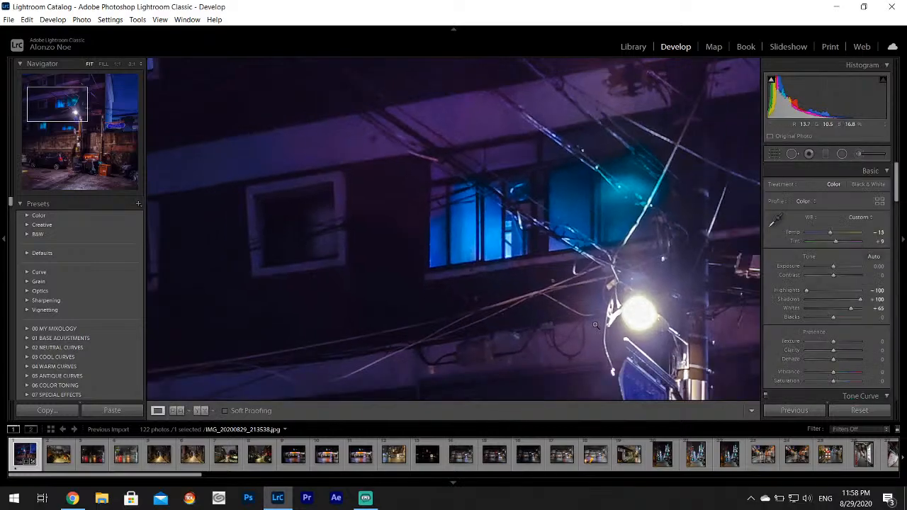
Lower the photo's Contrast to -44 and raise Vibrance to +4
{"action": "left_click", "coordinate": [595, 324]}
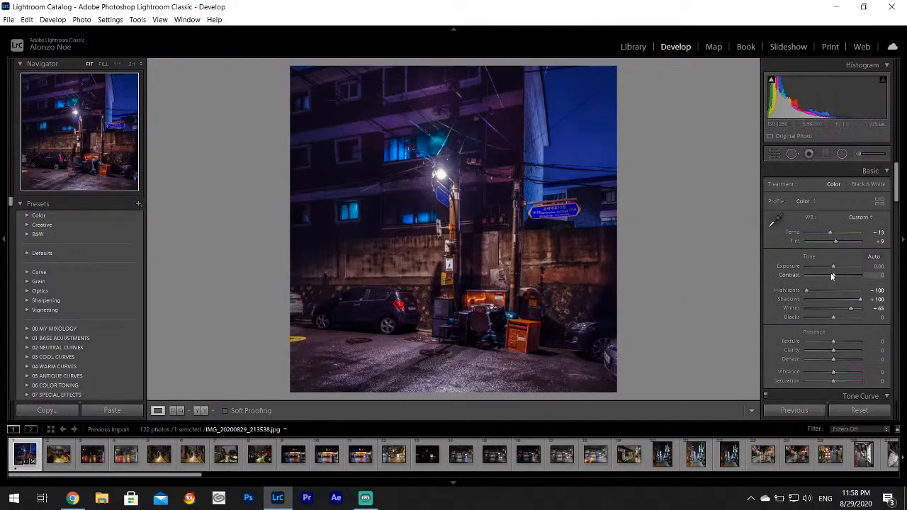
{"action": "left_click_drag", "start_coordinate": [831, 277], "coordinate": [820, 279]}
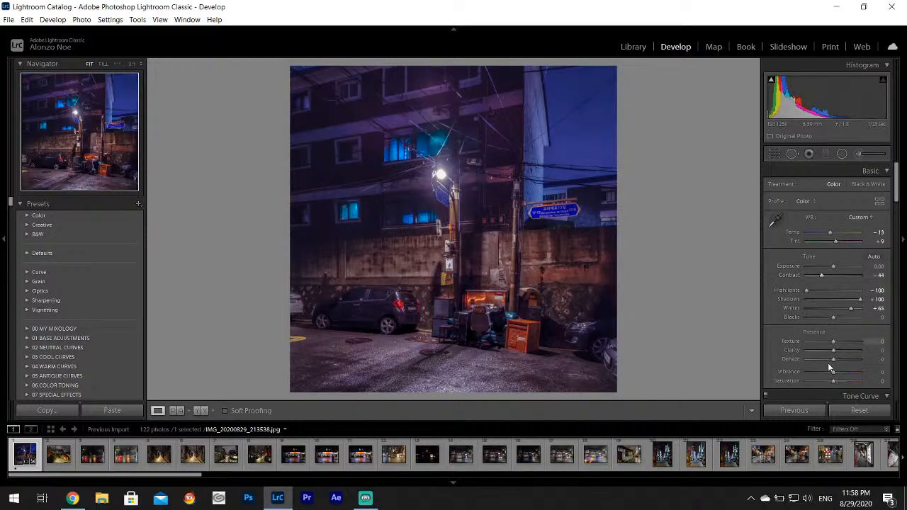
{"action": "left_click_drag", "start_coordinate": [833, 373], "coordinate": [836, 374]}
Start exporting the photo and name the destination subfolder on the desktop "Phone Shots"
{"action": "left_click", "coordinate": [9, 19]}
{"action": "left_click", "coordinate": [30, 159]}
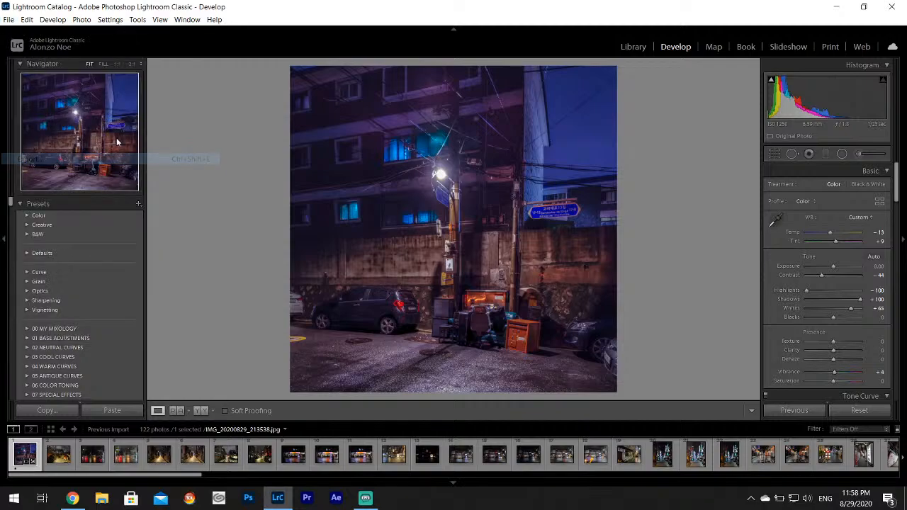
{"action": "left_click_drag", "start_coordinate": [482, 194], "coordinate": [518, 193]}
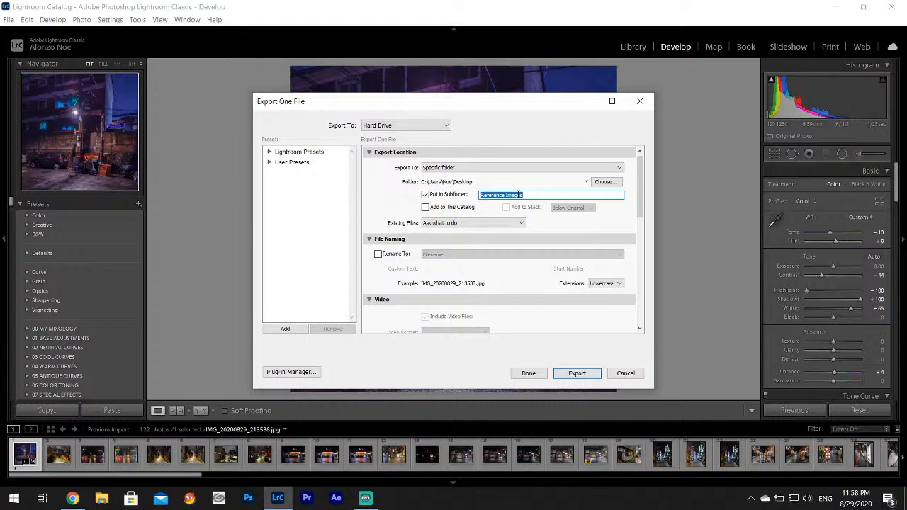
{"action": "type", "text": "Phone Shots"}
Export the photo with the watermark and Resize to Fit options turned off
{"action": "left_click_drag", "start_coordinate": [640, 174], "coordinate": [647, 296]}
{"action": "left_click", "coordinate": [389, 274]}
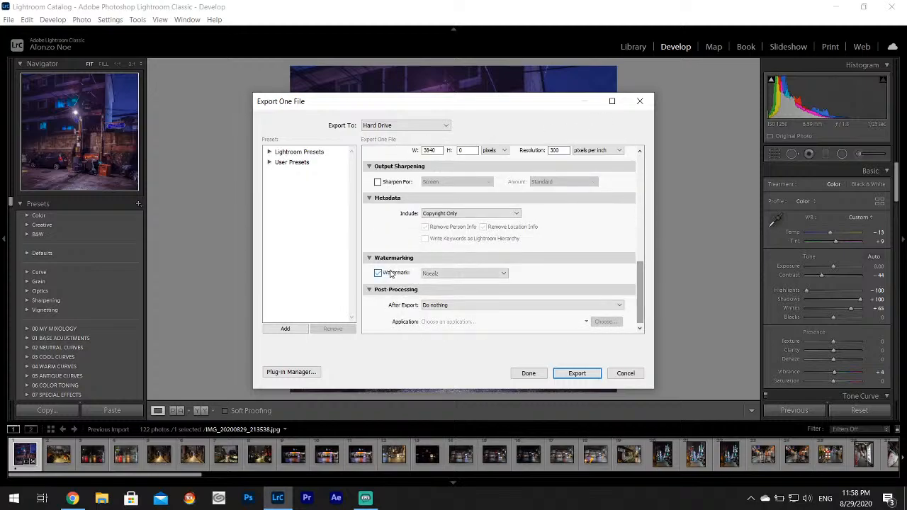
{"action": "left_click", "coordinate": [390, 274]}
{"action": "scroll", "coordinate": [454, 213], "scroll_direction": "up", "scroll_amount": 2}
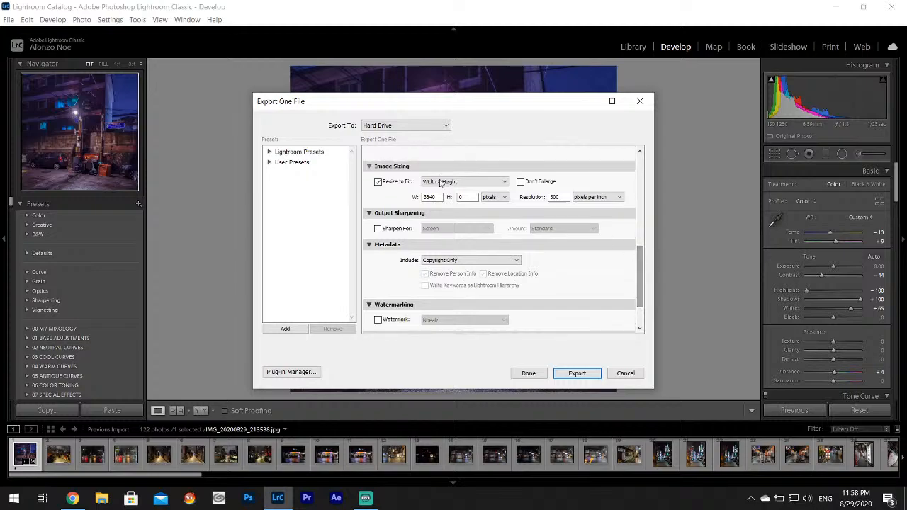
{"action": "left_click", "coordinate": [378, 182]}
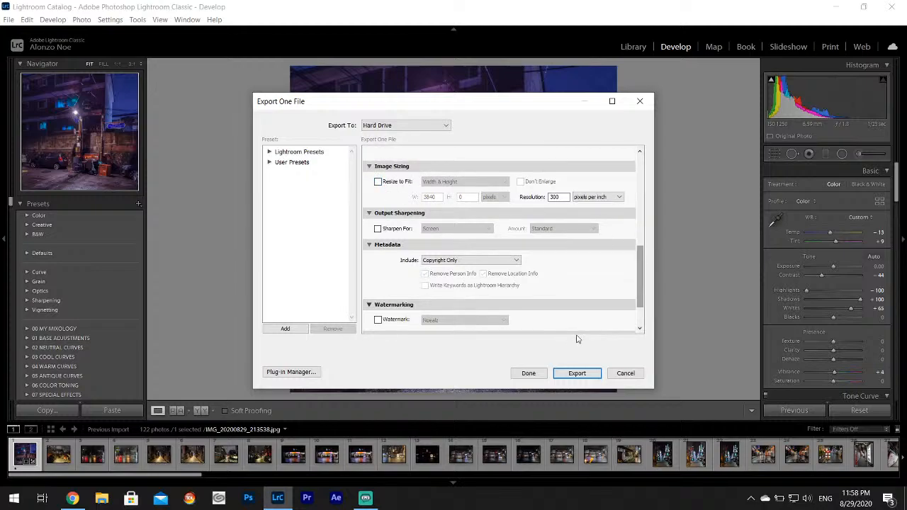
{"action": "left_click", "coordinate": [577, 373]}
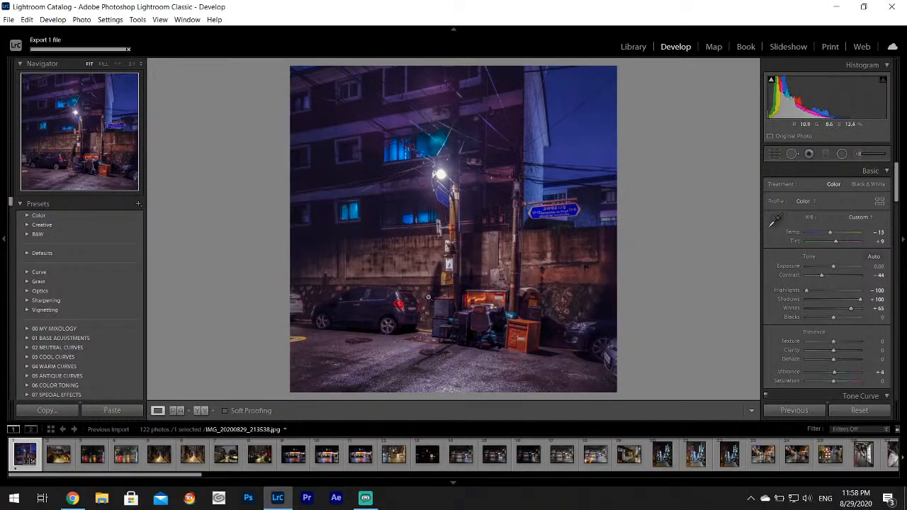
On the hillside alley photo IMG_20200829_213630.jpg, set Highlights to -100, Shadows to +47 and Whites to +68
{"action": "left_click", "coordinate": [59, 462]}
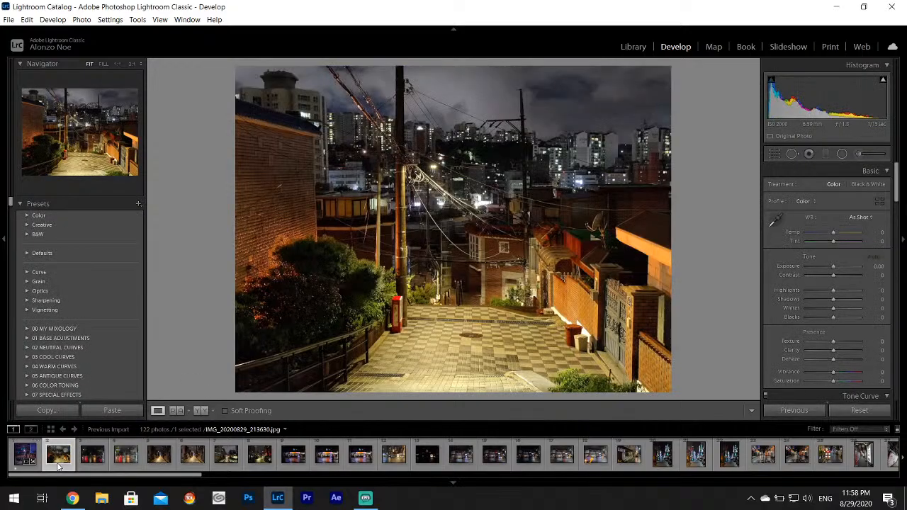
{"action": "left_click", "coordinate": [460, 151]}
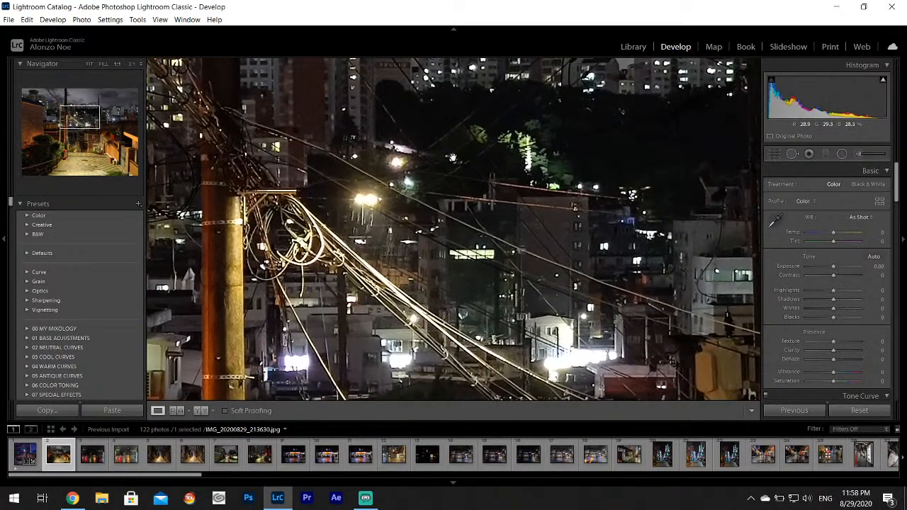
{"action": "left_click", "coordinate": [461, 152]}
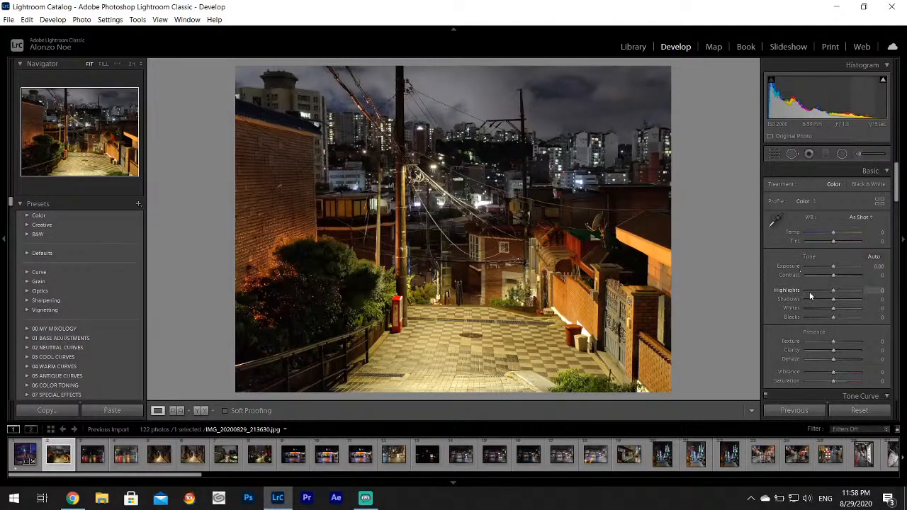
{"action": "left_click_drag", "start_coordinate": [810, 291], "coordinate": [854, 308]}
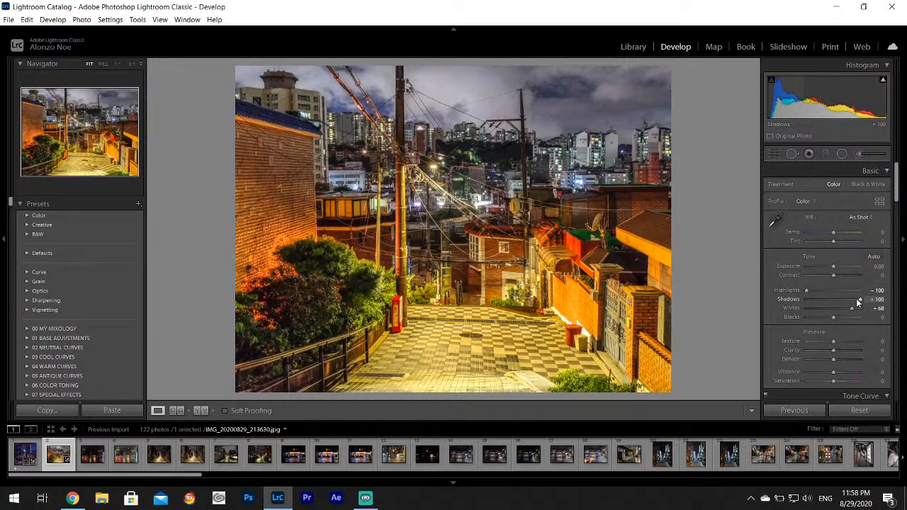
{"action": "left_click_drag", "start_coordinate": [858, 302], "coordinate": [847, 302]}
Set a custom white balance of Temp -33 and Tint +23 by sampling the checkered pavement
{"action": "left_click", "coordinate": [777, 220]}
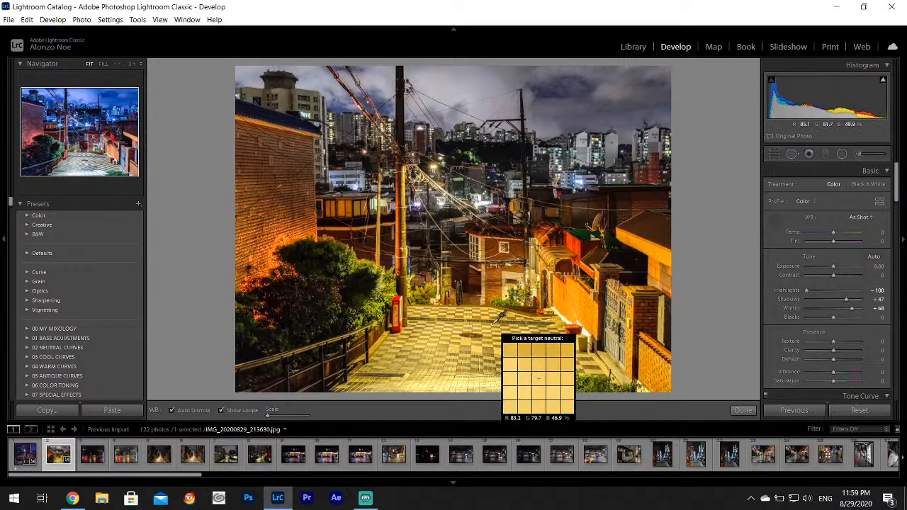
{"action": "left_click", "coordinate": [499, 323]}
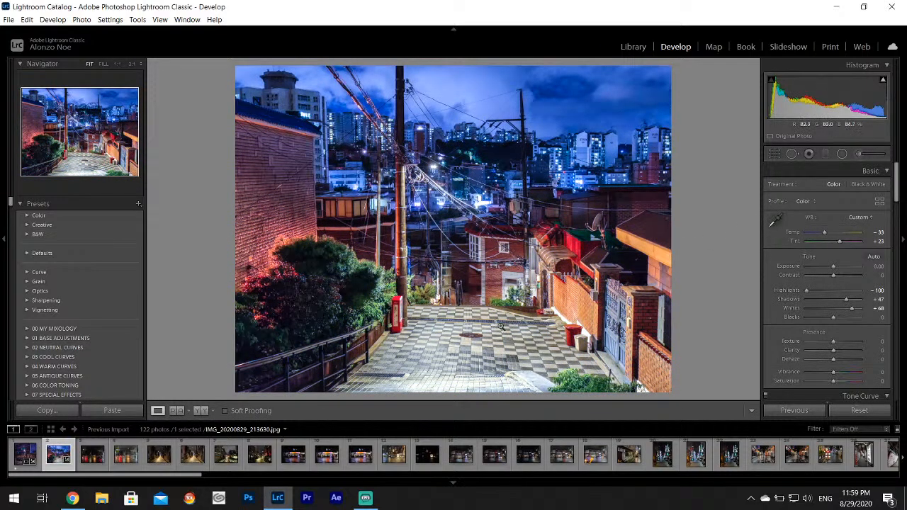
Set the blue colour range to Hue -13 and Saturation -13
{"action": "left_click_drag", "start_coordinate": [896, 179], "coordinate": [899, 223]}
{"action": "mouse_move", "coordinate": [835, 332]}
{"action": "left_mouse_down"}
{"action": "mouse_move", "coordinate": [825, 334]}
{"action": "mouse_move", "coordinate": [837, 335]}
{"action": "left_mouse_up"}
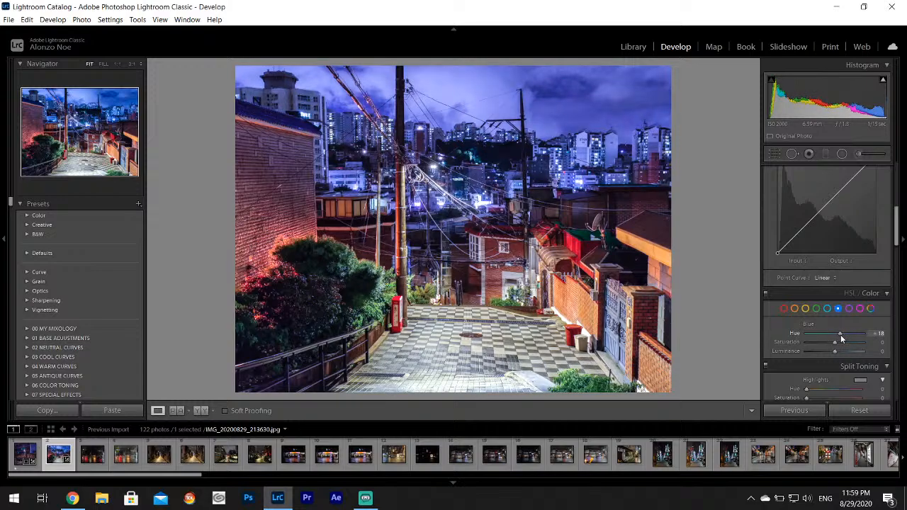
{"action": "left_click_drag", "start_coordinate": [841, 334], "coordinate": [833, 335]}
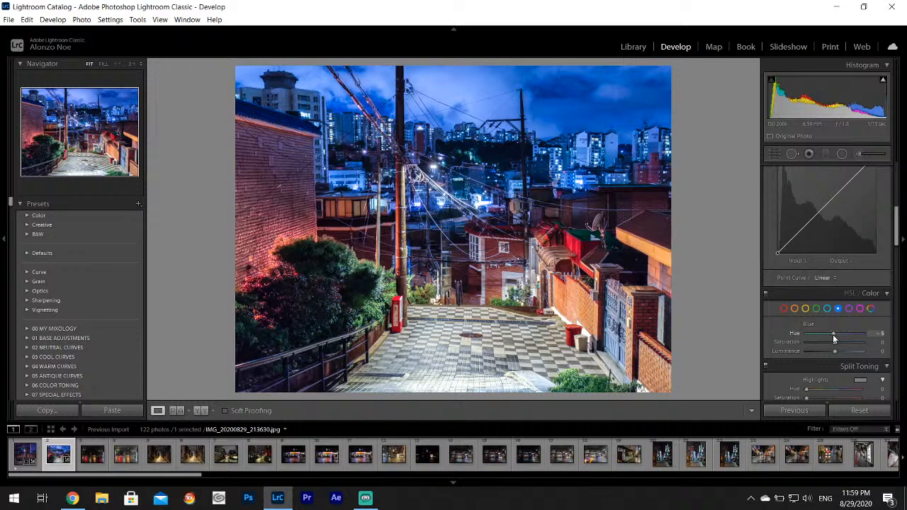
{"action": "left_click_drag", "start_coordinate": [833, 334], "coordinate": [832, 342]}
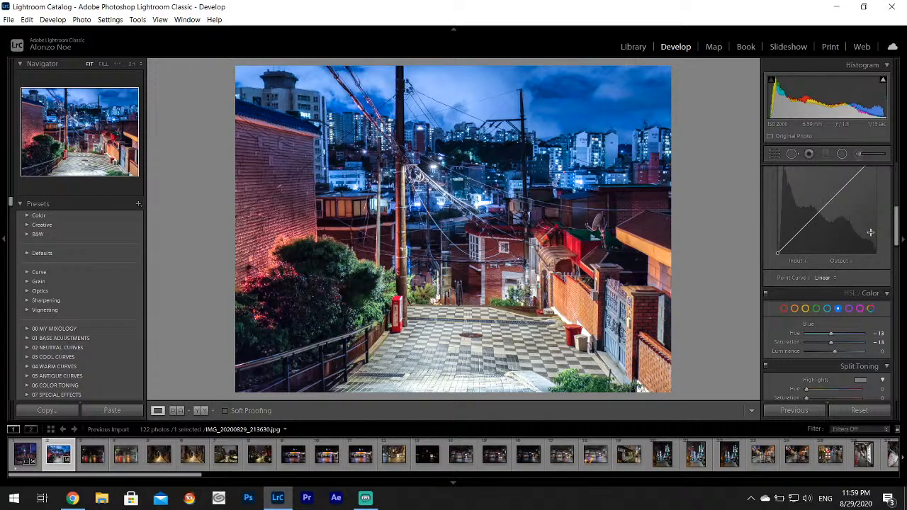
Tint the shadows violet in Split Toning with Hue 266 and Saturation 57, and check the distant buildings up close
{"action": "left_click_drag", "start_coordinate": [893, 216], "coordinate": [898, 249]}
{"action": "left_click", "coordinate": [860, 291]}
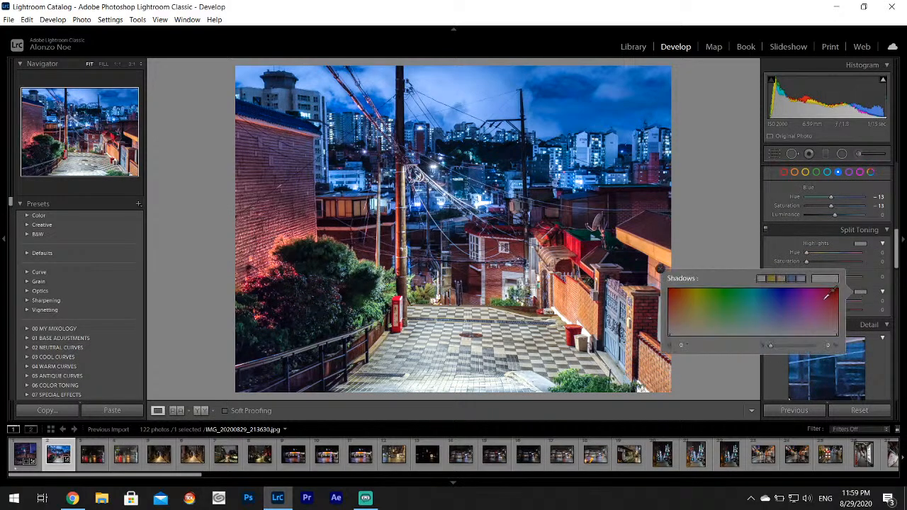
{"action": "mouse_move", "coordinate": [807, 319]}
{"action": "left_mouse_down"}
{"action": "mouse_move", "coordinate": [800, 328]}
{"action": "mouse_move", "coordinate": [796, 306]}
{"action": "left_mouse_up"}
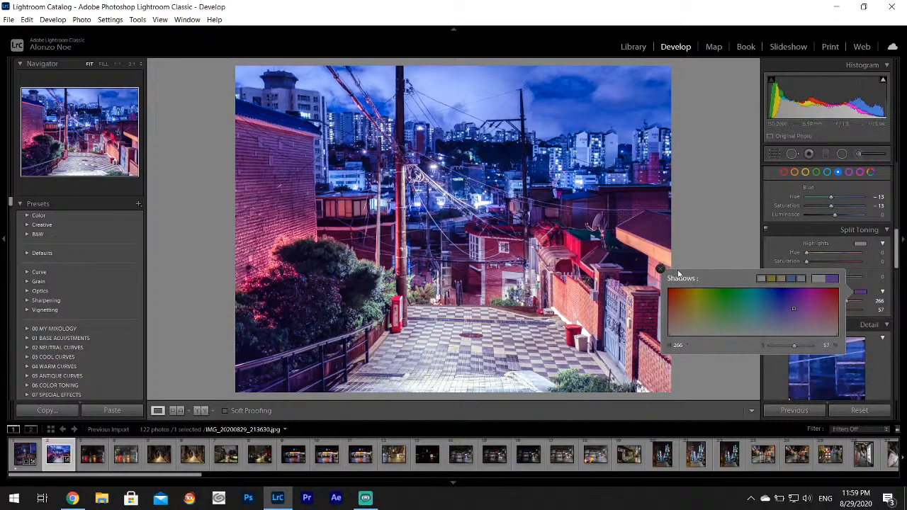
{"action": "left_click", "coordinate": [660, 269]}
{"action": "left_click", "coordinate": [486, 150]}
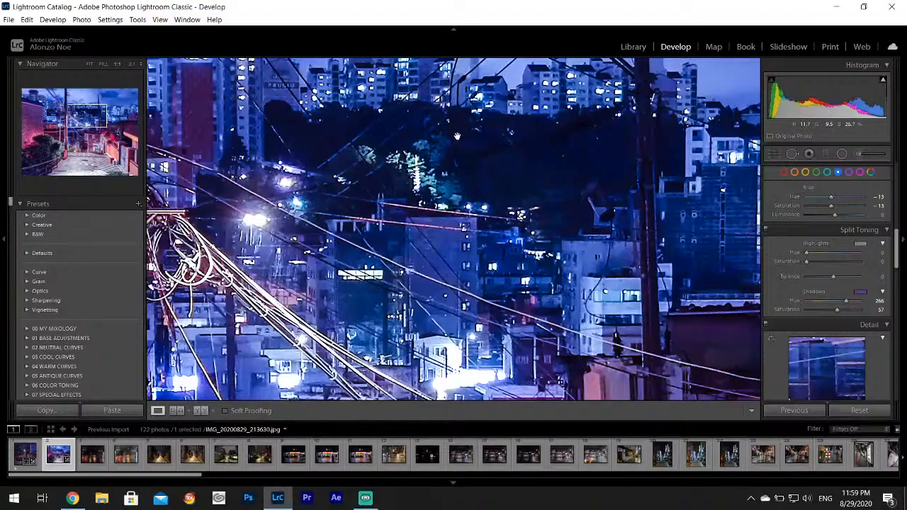
{"action": "left_click", "coordinate": [459, 136]}
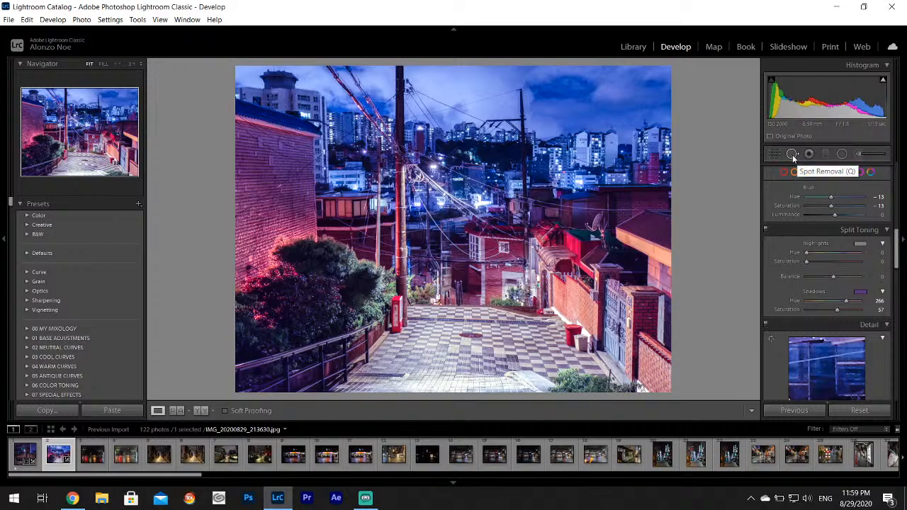
Unlock the crop aspect ratio and crop the hillside alley photo by trimming a strip off the bottom of the pavement
{"action": "key", "text": "r"}
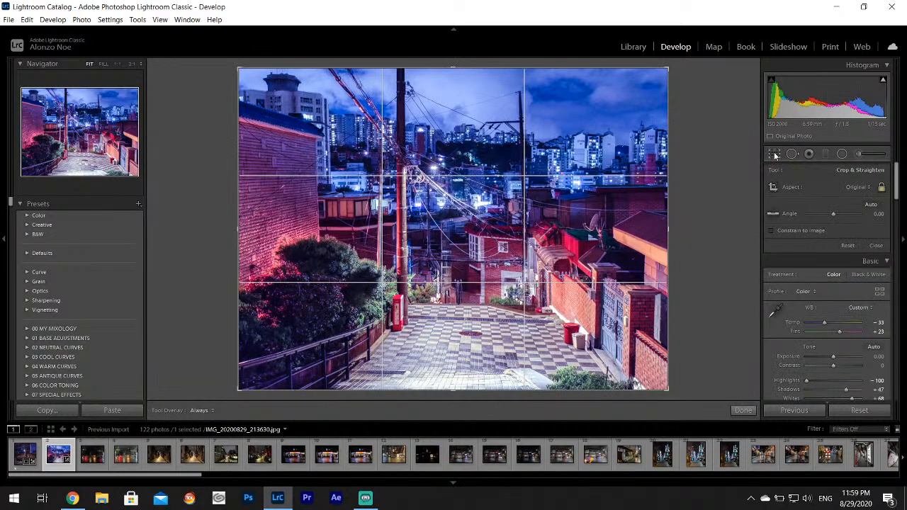
{"action": "left_click", "coordinate": [860, 188]}
{"action": "left_click", "coordinate": [881, 188]}
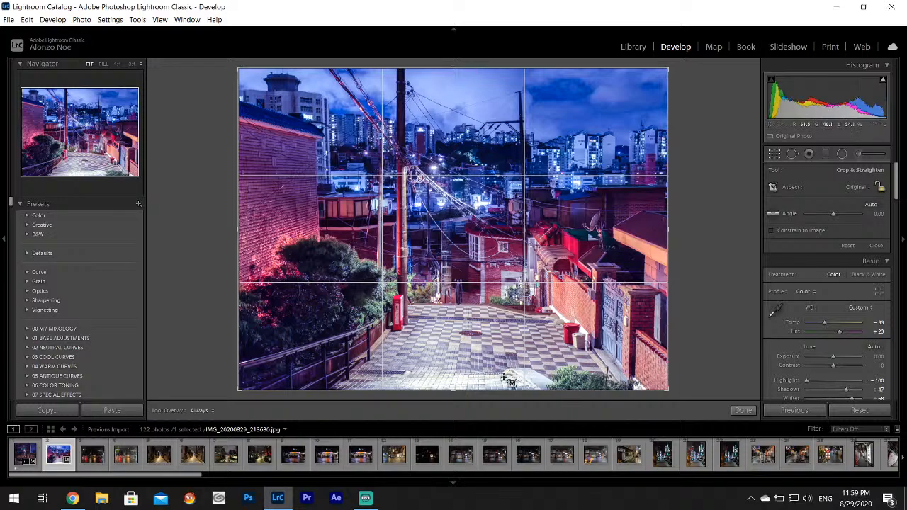
{"action": "left_click_drag", "start_coordinate": [506, 380], "coordinate": [464, 379]}
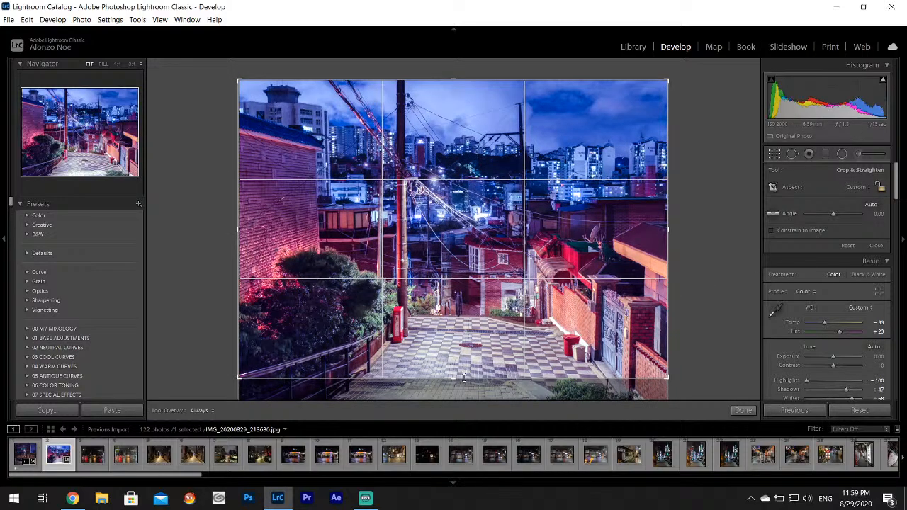
{"action": "left_click", "coordinate": [744, 411]}
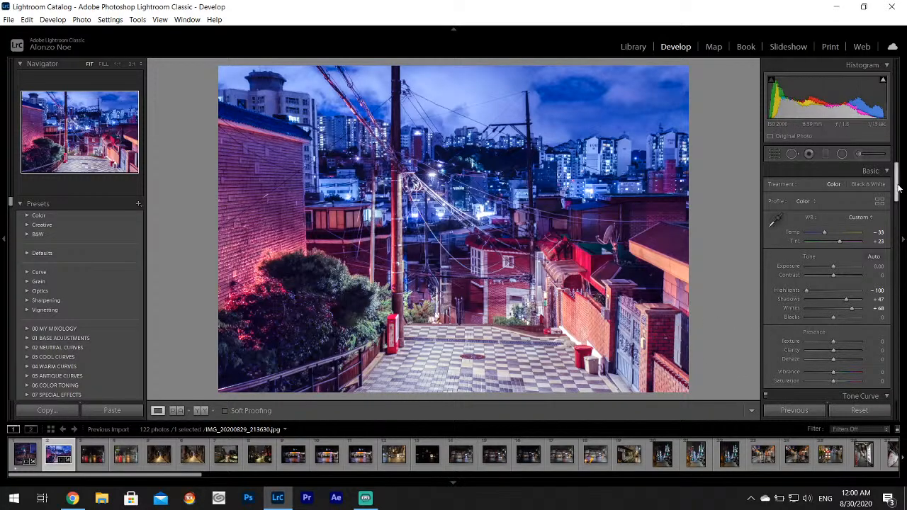
Darken the edges with a post-crop vignette Amount of -16 and rate the photo one star
{"action": "left_click_drag", "start_coordinate": [897, 185], "coordinate": [891, 347]}
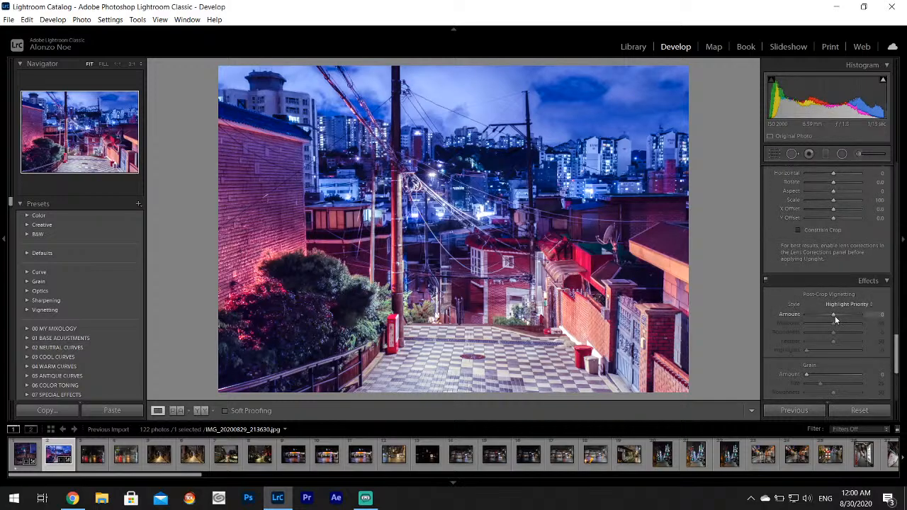
{"action": "left_click_drag", "start_coordinate": [834, 318], "coordinate": [830, 315]}
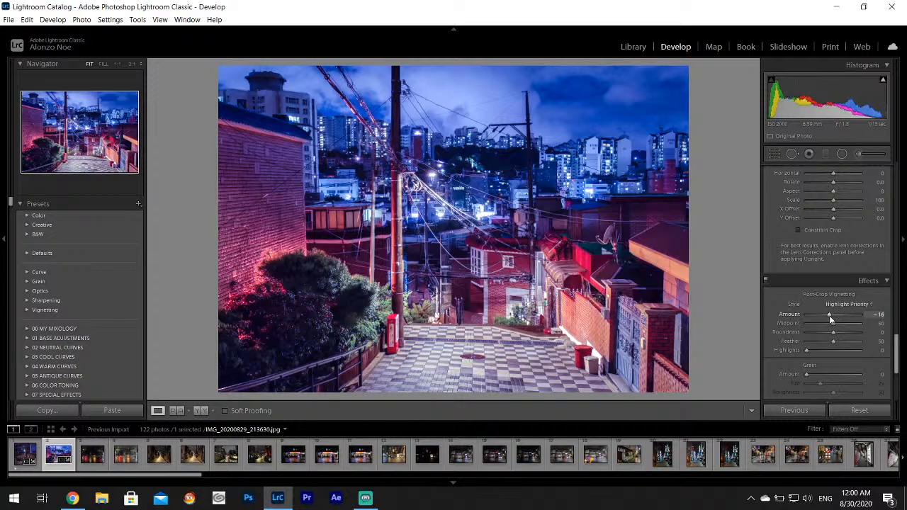
{"action": "key", "text": "1"}
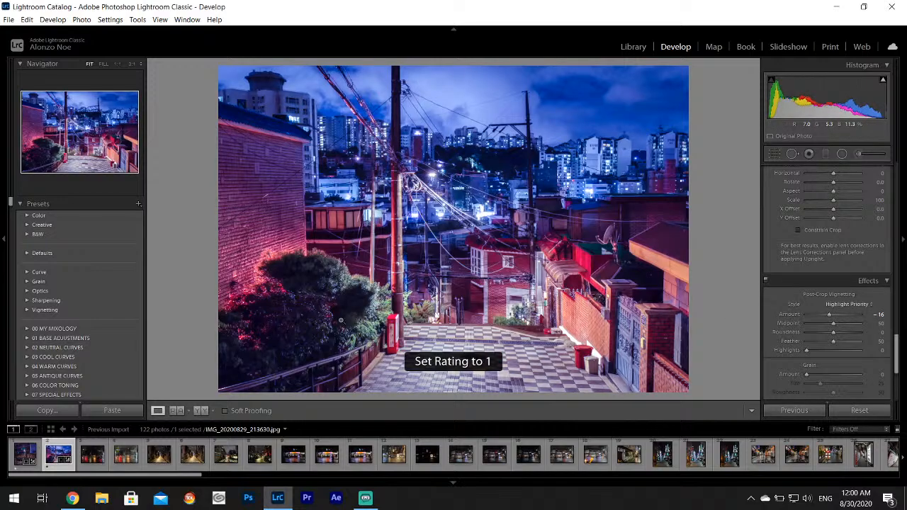
Export the edited hillside alley photo with the existing export settings
{"action": "left_click", "coordinate": [8, 20]}
{"action": "left_click", "coordinate": [26, 158]}
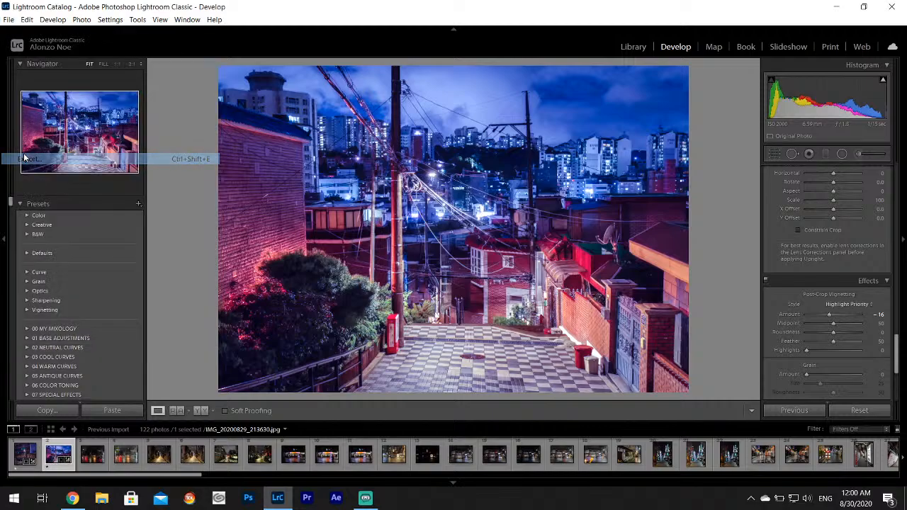
{"action": "left_click", "coordinate": [578, 372]}
Compare the wet intersection shots and the brick alley shots to choose the next photo for editing
{"action": "left_click", "coordinate": [92, 464]}
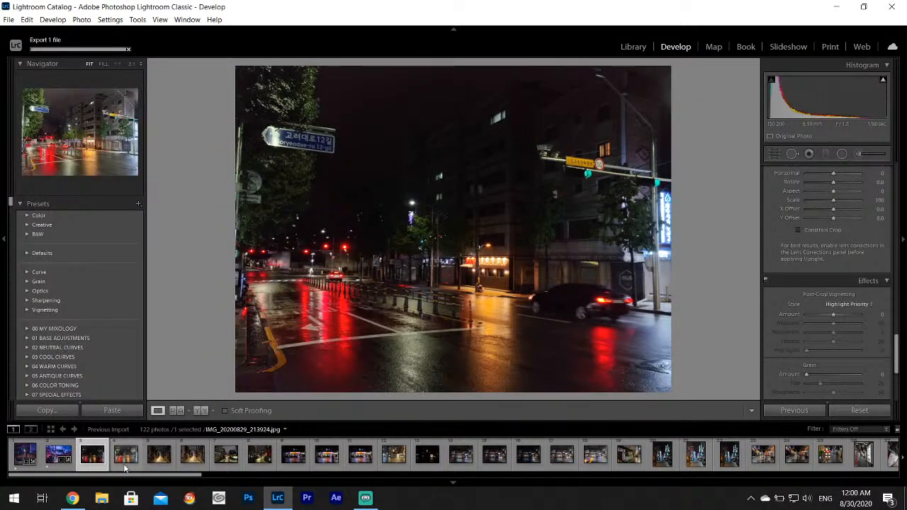
{"action": "left_click", "coordinate": [123, 463]}
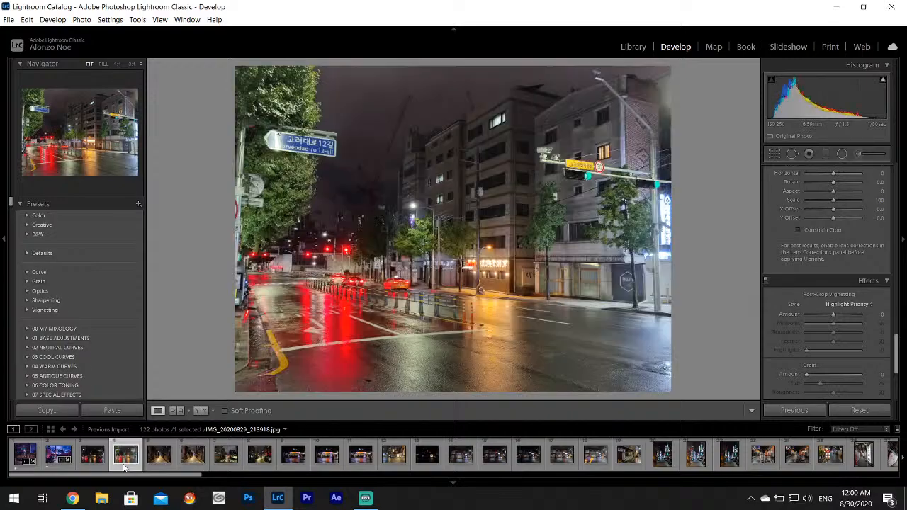
{"action": "left_click", "coordinate": [151, 471]}
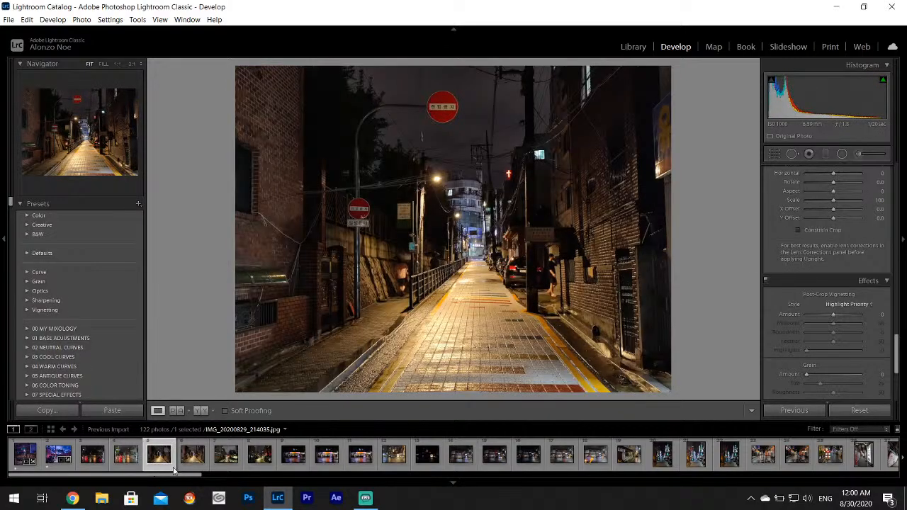
{"action": "left_click", "coordinate": [180, 469]}
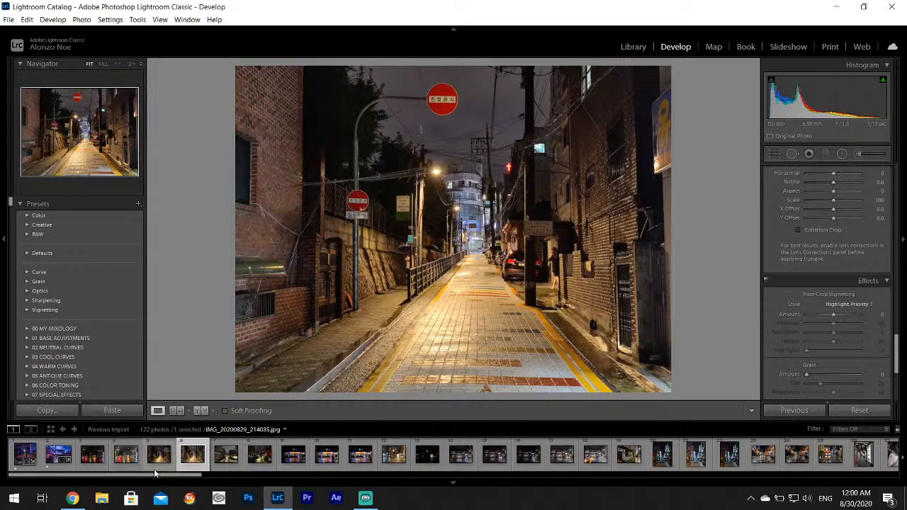
{"action": "left_click", "coordinate": [119, 461]}
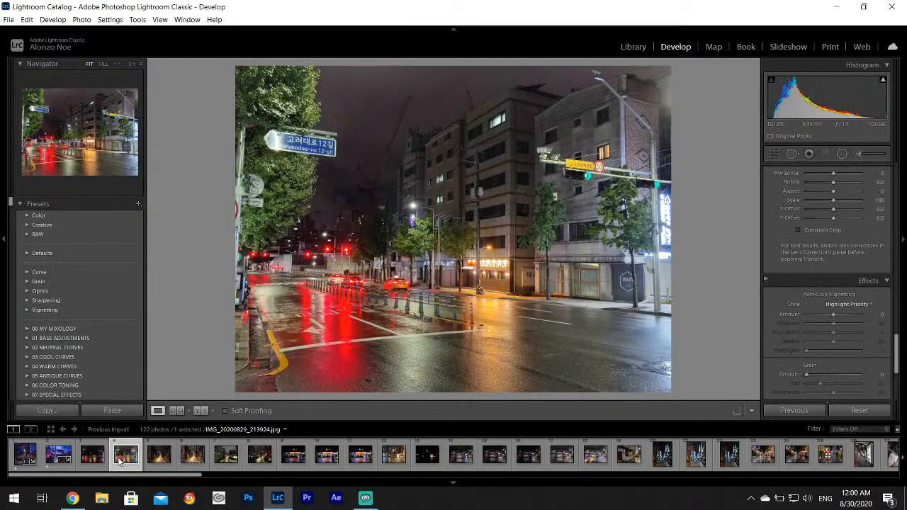
{"action": "left_click", "coordinate": [182, 461]}
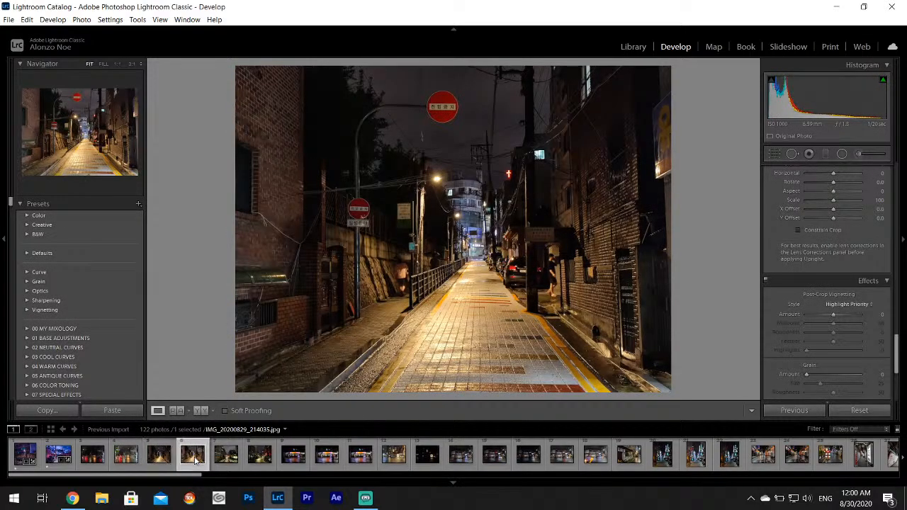
{"action": "left_click", "coordinate": [160, 460]}
On IMG_20200829_214043.jpg, set Highlights -100, Shadows +100 and Whites +54, and sample the stone wall for a white balance of Temp -44, Tint -4
{"action": "left_click", "coordinate": [192, 459]}
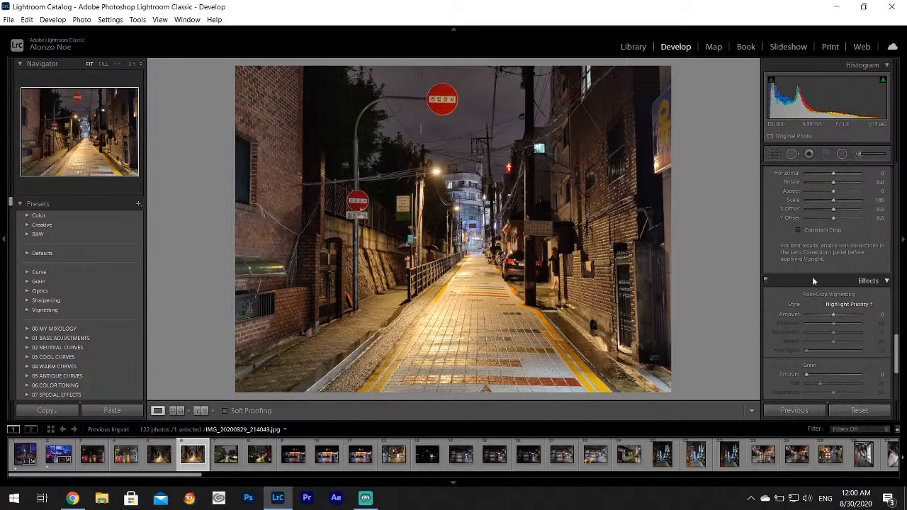
{"action": "left_click_drag", "start_coordinate": [895, 350], "coordinate": [892, 168]}
{"action": "left_click_drag", "start_coordinate": [808, 293], "coordinate": [848, 310]}
{"action": "left_click", "coordinate": [776, 221]}
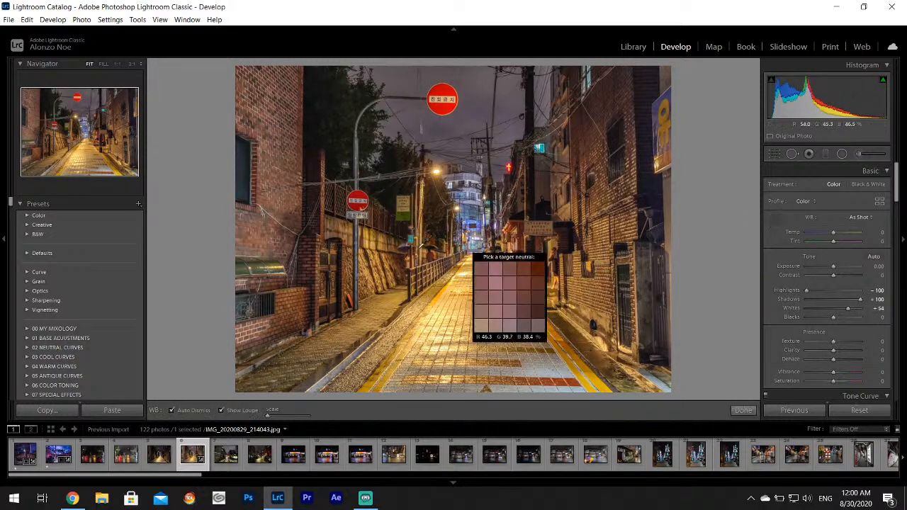
{"action": "left_click", "coordinate": [381, 243]}
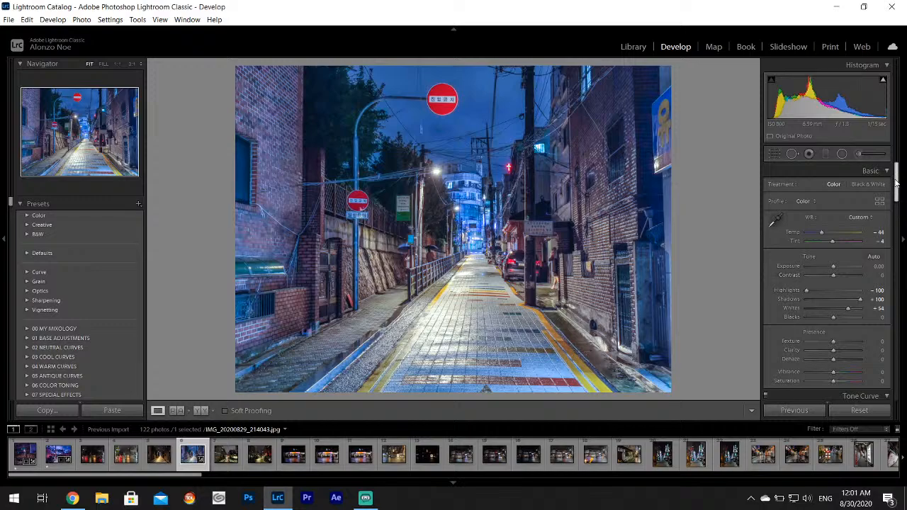
Tint the brick alley photo's shadows purple in Split Toning with Hue 273 and Saturation 25
{"action": "left_click_drag", "start_coordinate": [896, 181], "coordinate": [903, 255]}
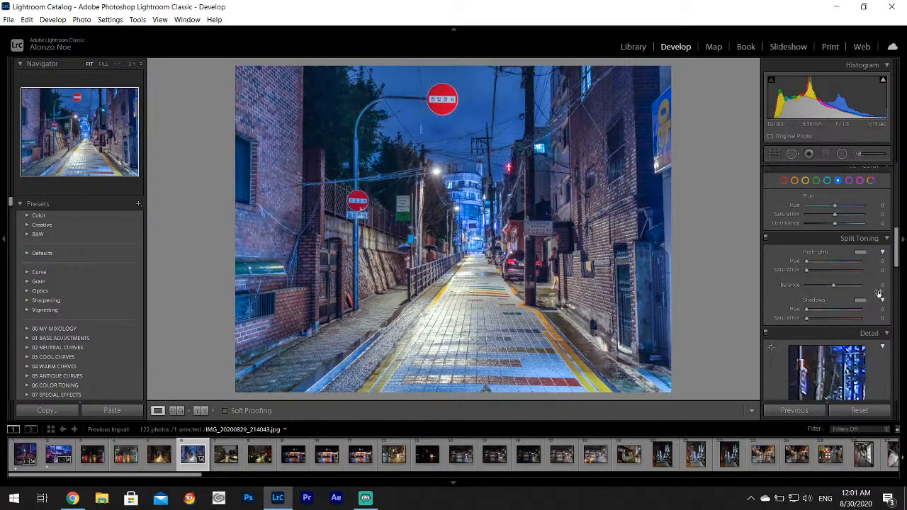
{"action": "left_click", "coordinate": [865, 302]}
{"action": "mouse_move", "coordinate": [808, 319]}
{"action": "left_mouse_down"}
{"action": "mouse_move", "coordinate": [794, 328]}
{"action": "mouse_move", "coordinate": [794, 319]}
{"action": "mouse_move", "coordinate": [797, 331]}
{"action": "left_mouse_up"}
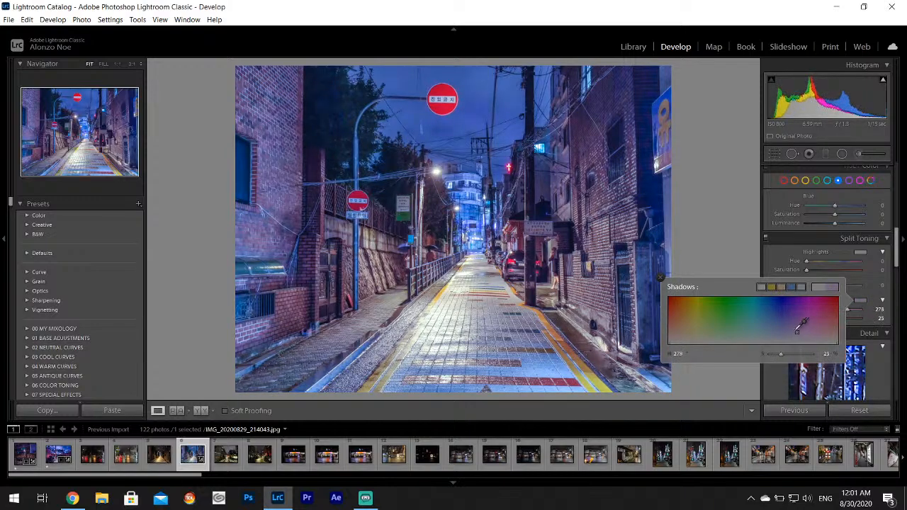
{"action": "left_click", "coordinate": [660, 278]}
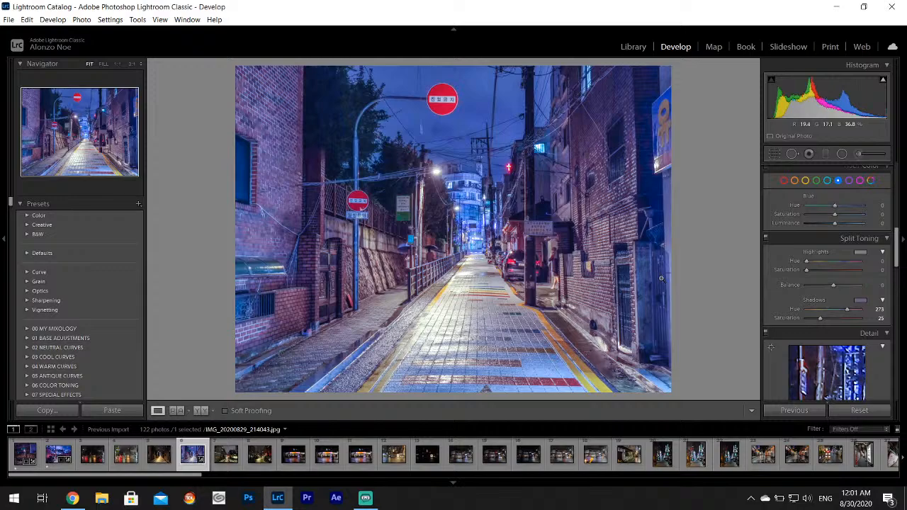
Add a post-crop vignette with an Amount of -35 to the brick alley photo
{"action": "left_click_drag", "start_coordinate": [896, 228], "coordinate": [890, 358]}
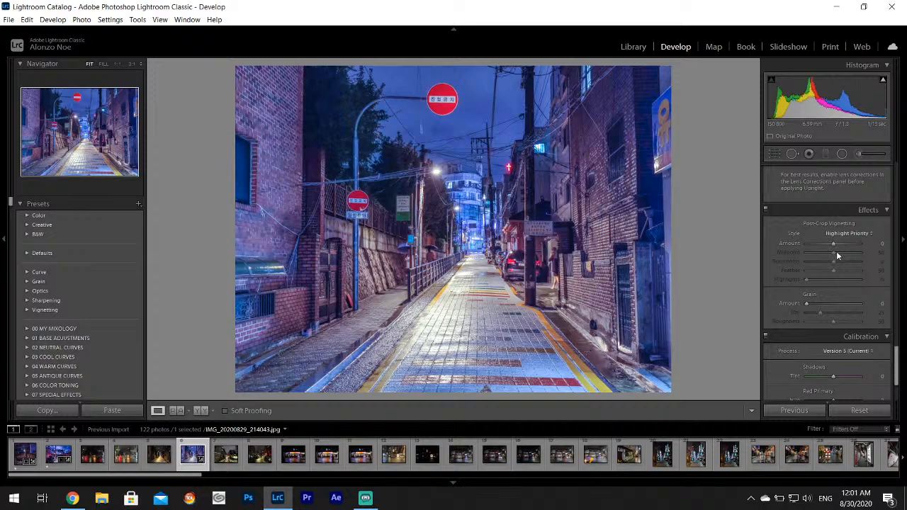
{"action": "left_click_drag", "start_coordinate": [831, 244], "coordinate": [824, 244]}
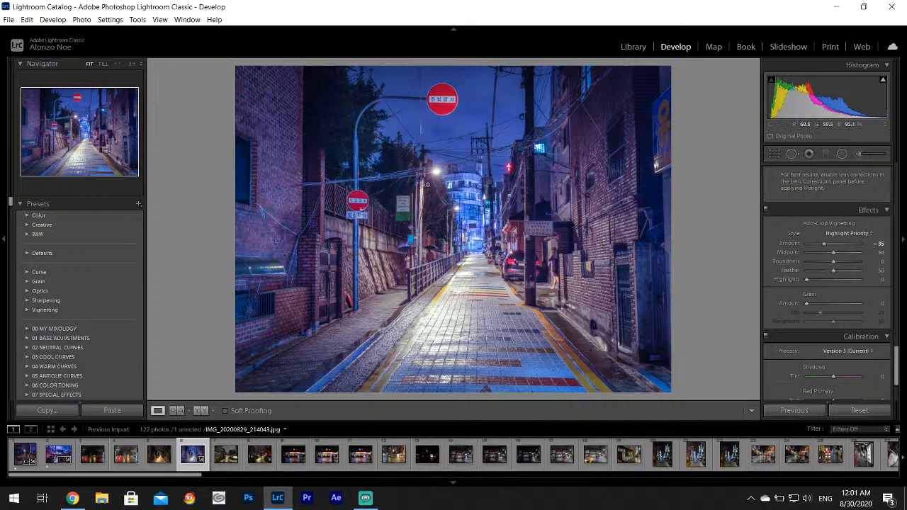
{"action": "left_click_drag", "start_coordinate": [434, 168], "coordinate": [448, 185]}
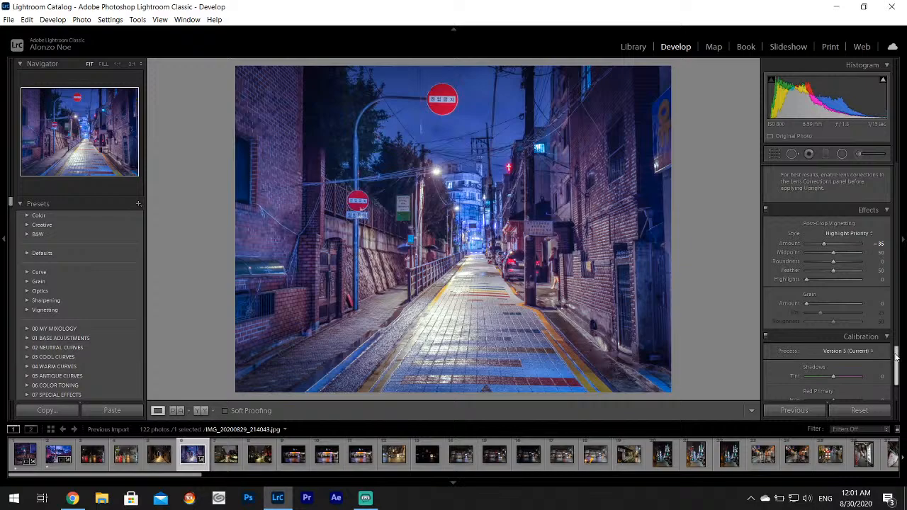
Set Texture to +4, Clarity to +2 and Vibrance to +16, and check the red neon cross up close
{"action": "left_click_drag", "start_coordinate": [897, 365], "coordinate": [898, 183]}
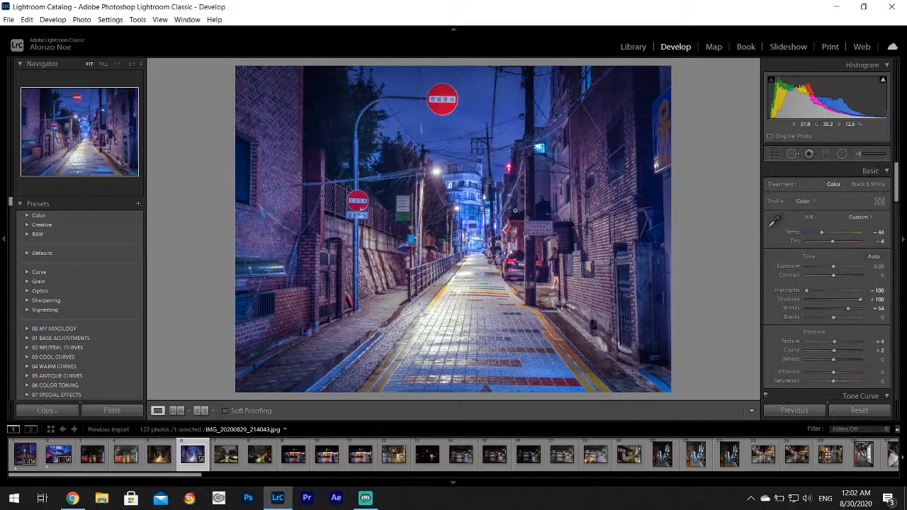
{"action": "left_click_drag", "start_coordinate": [830, 375], "coordinate": [835, 378]}
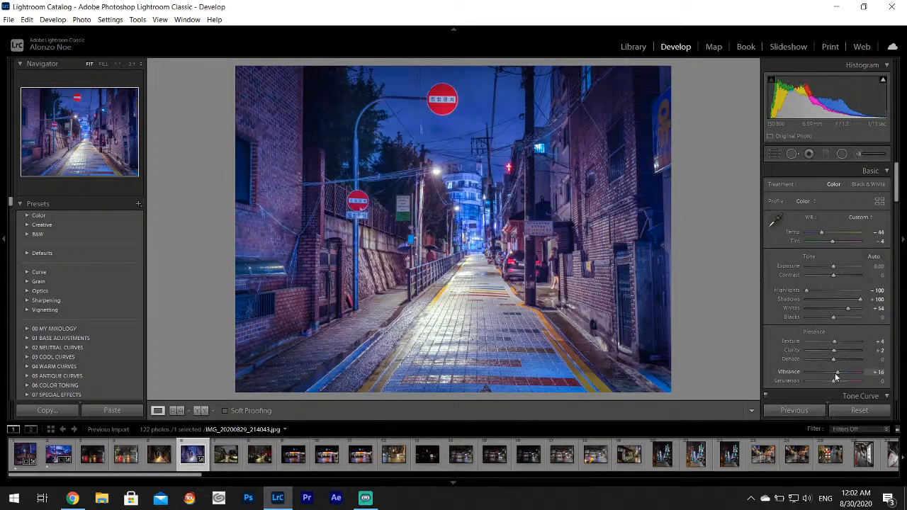
{"action": "left_click", "coordinate": [508, 168]}
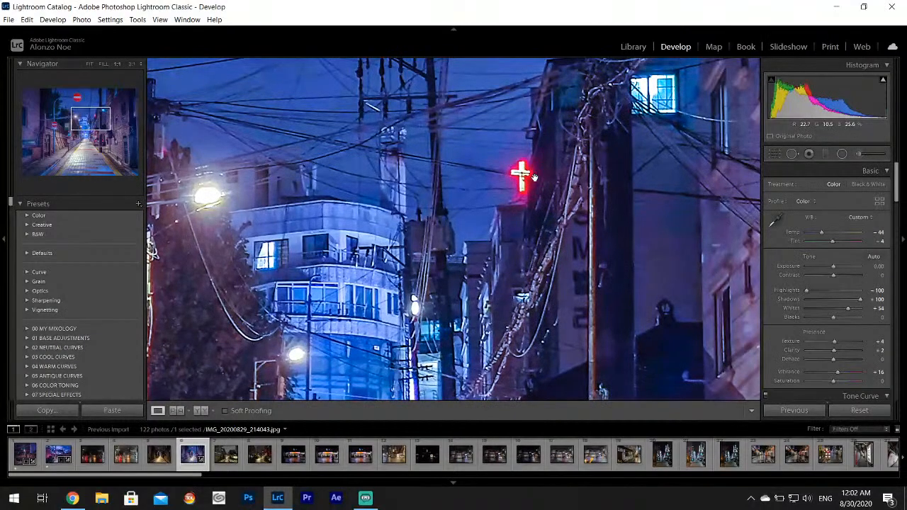
{"action": "left_click", "coordinate": [525, 178]}
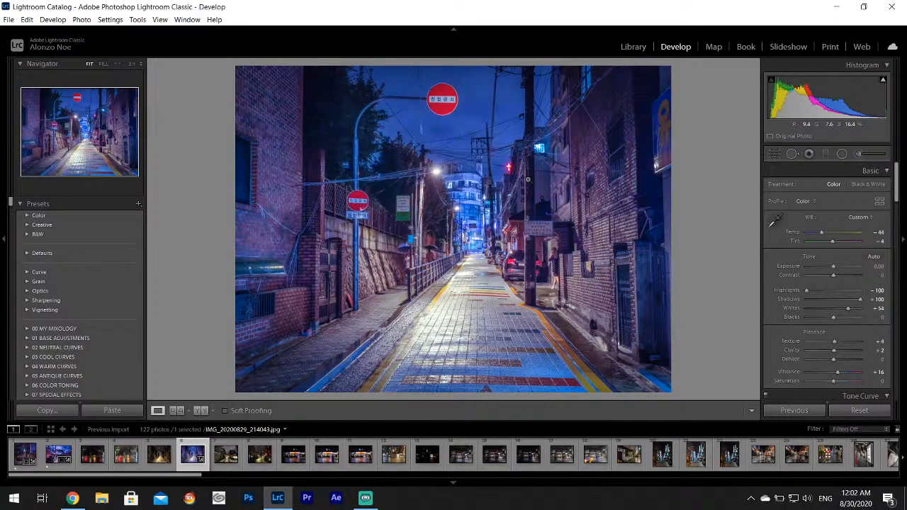
Export the brick alley photo to the Phone Shots subfolder on the desktop and rate it one star
{"action": "left_click", "coordinate": [8, 20]}
{"action": "left_click", "coordinate": [32, 157]}
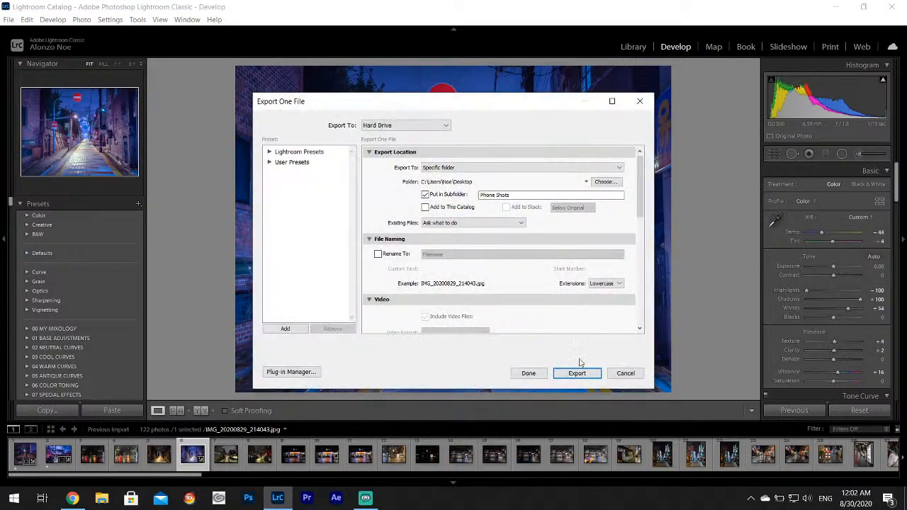
{"action": "left_click", "coordinate": [578, 374]}
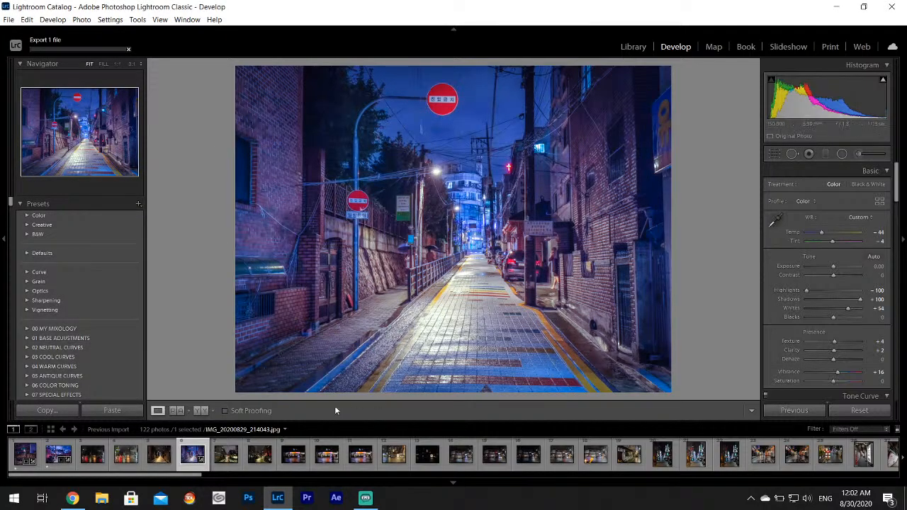
{"action": "key", "text": "1"}
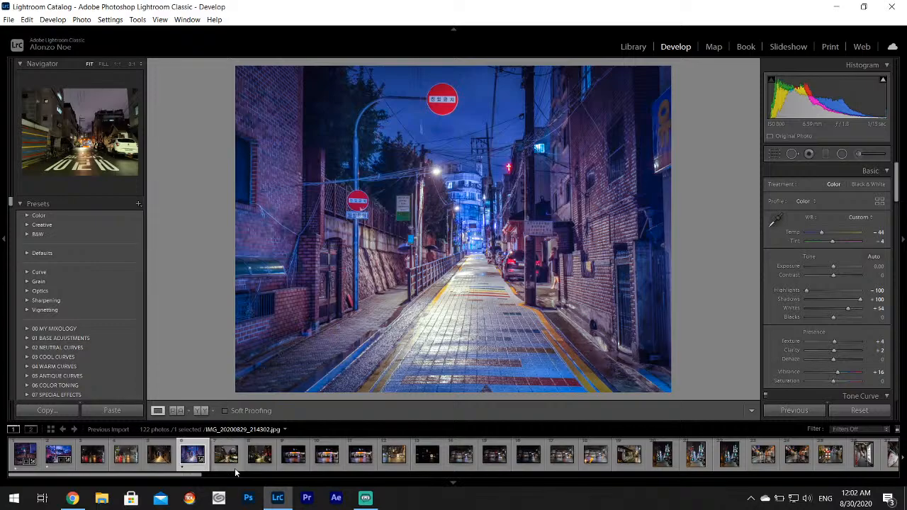
Compare the following night shots of the painted road, the parked jeep street and the corner restaurant as editing candidates
{"action": "left_click", "coordinate": [239, 464]}
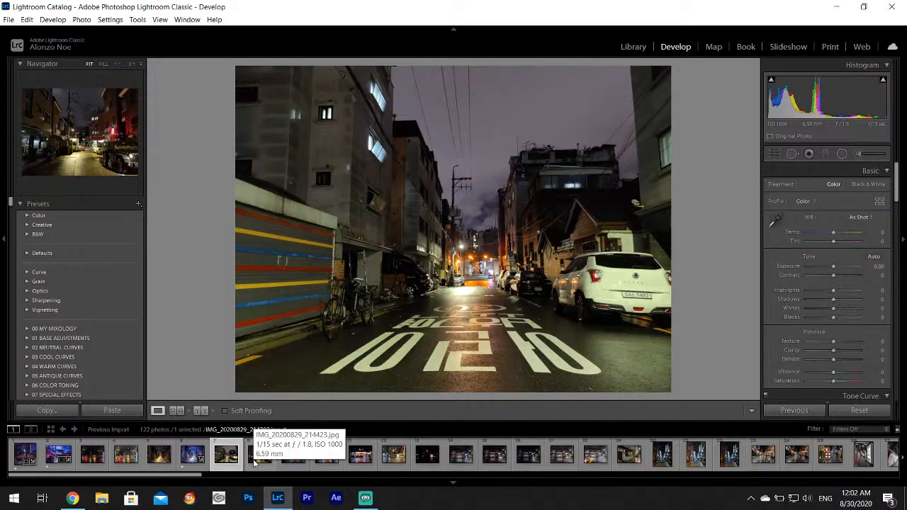
{"action": "left_click", "coordinate": [256, 461]}
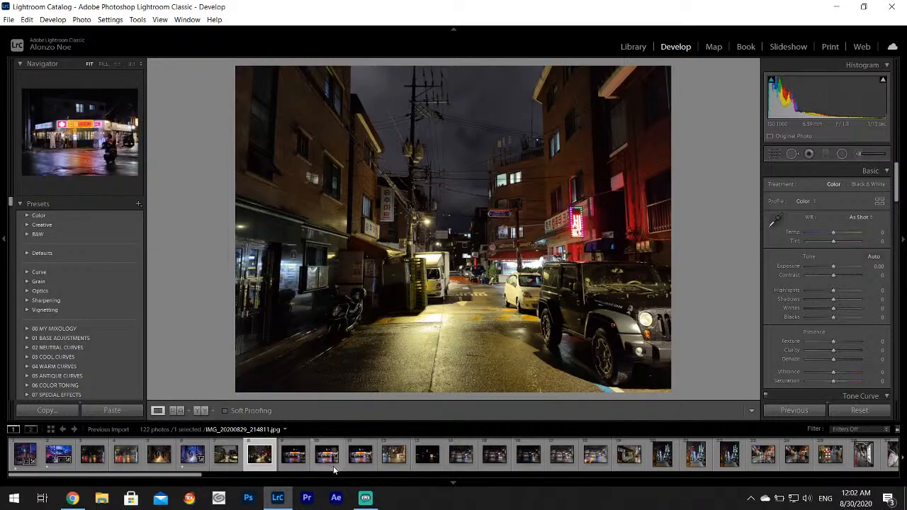
{"action": "left_click", "coordinate": [310, 453]}
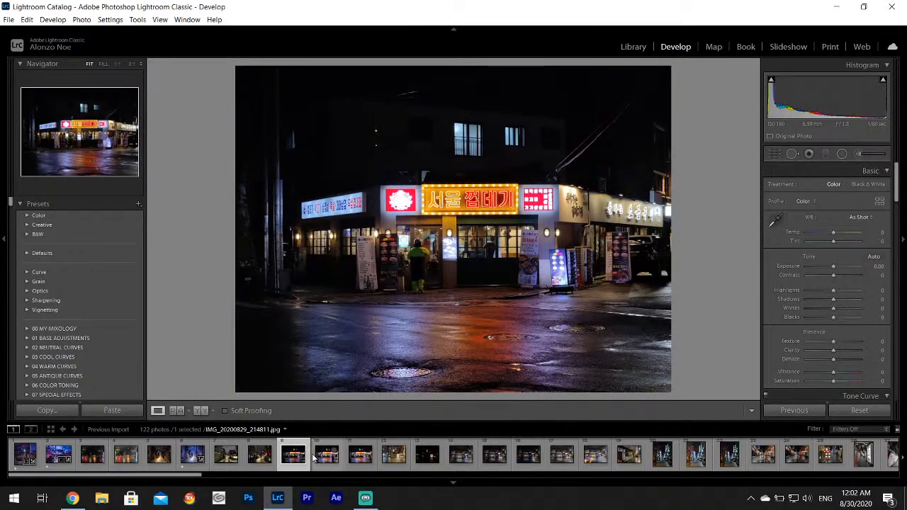
{"action": "left_click", "coordinate": [259, 459]}
{"action": "left_click", "coordinate": [233, 461]}
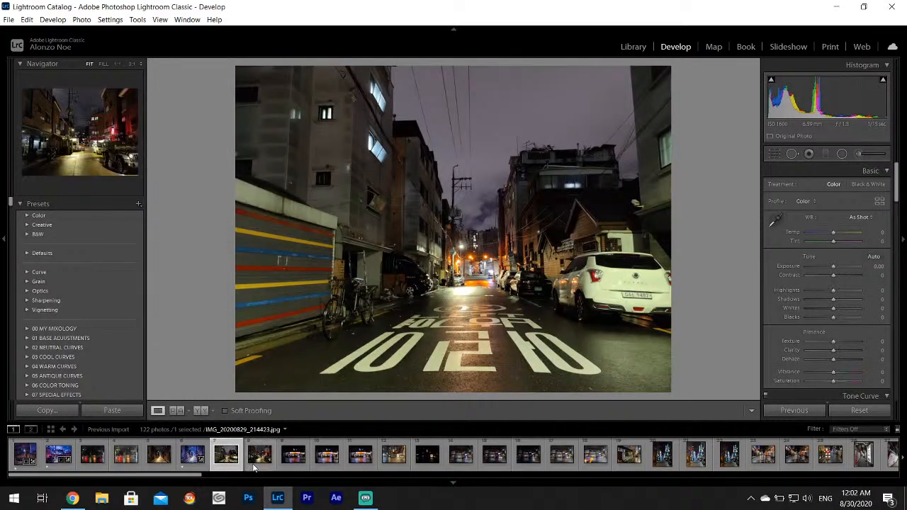
{"action": "left_click", "coordinate": [259, 462]}
{"action": "left_click", "coordinate": [294, 460]}
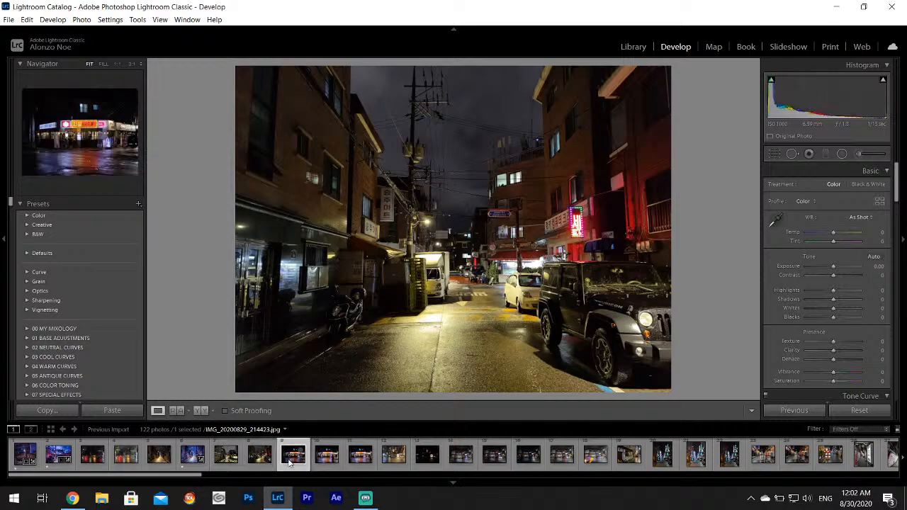
Compare the three corner restaurant shots and select the one without a scooter rider for editing
{"action": "left_click", "coordinate": [326, 461]}
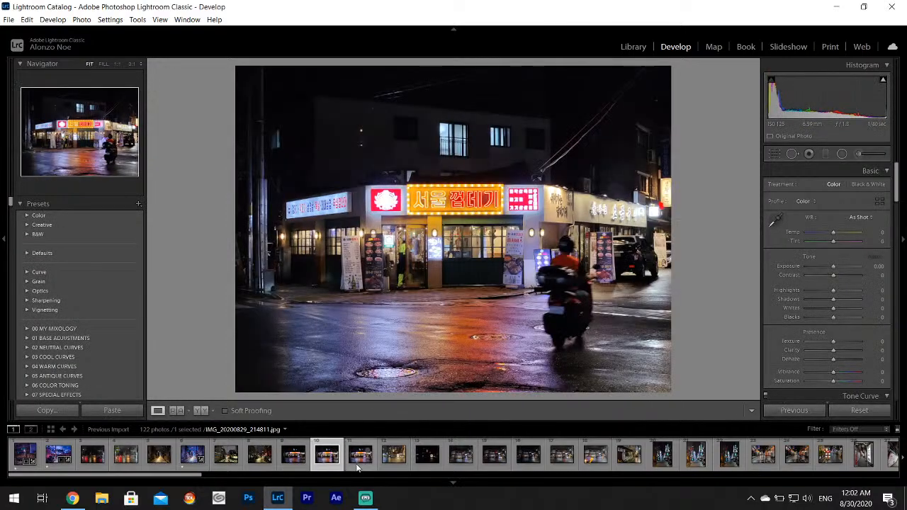
{"action": "left_click", "coordinate": [359, 462]}
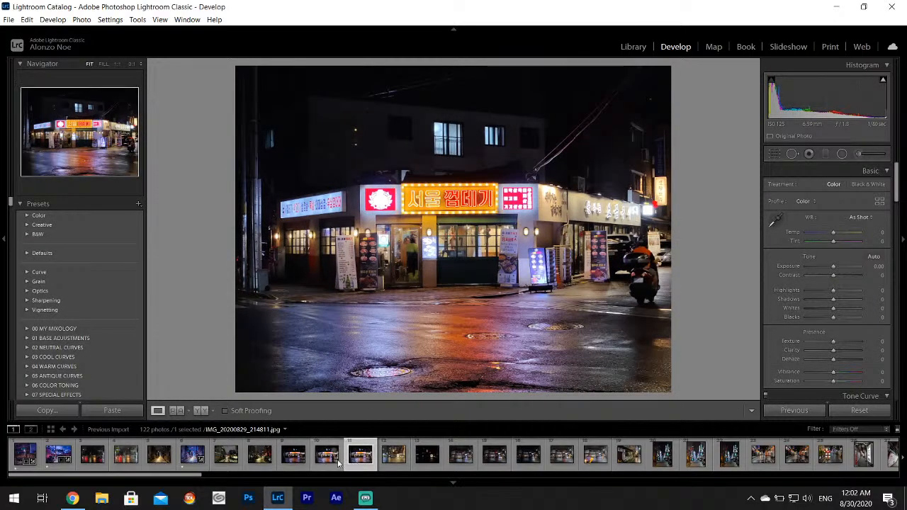
{"action": "left_click", "coordinate": [334, 462]}
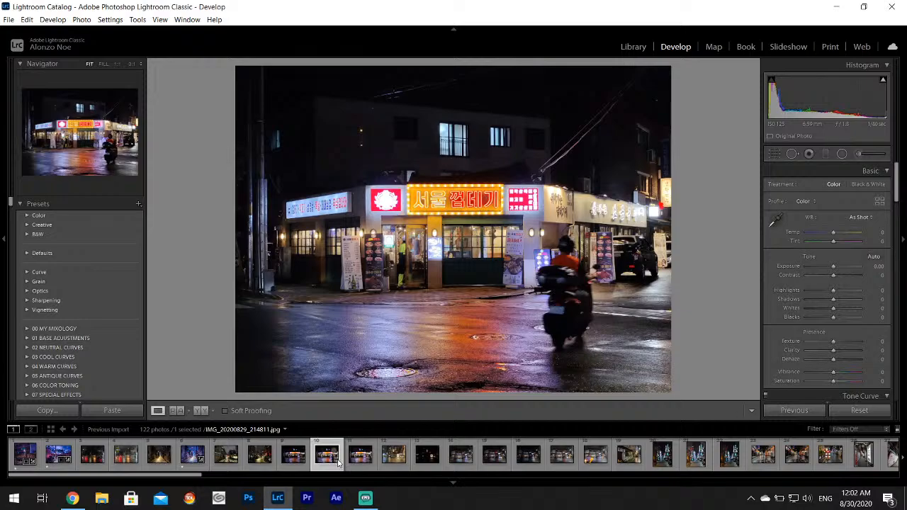
{"action": "left_click", "coordinate": [290, 462]}
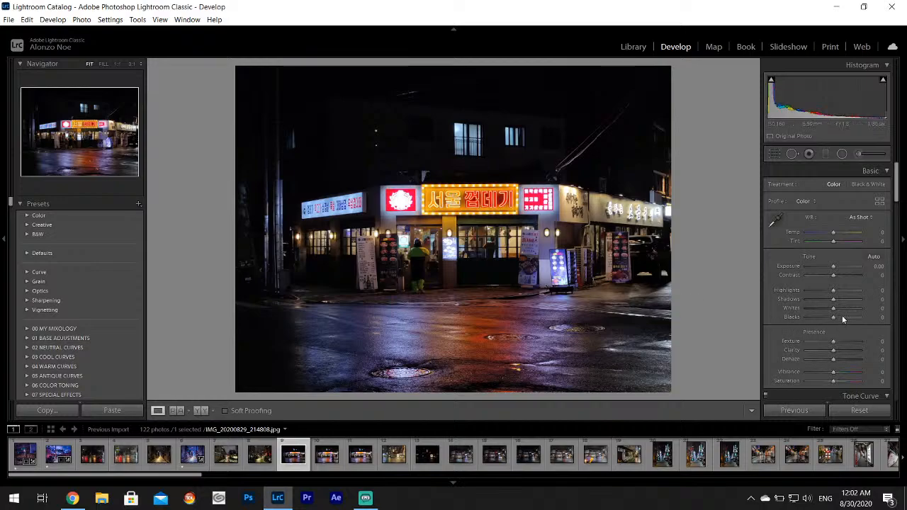
Set the restaurant photo's Highlights to -100, Shadows to +100, Whites to +70 and Contrast to -30
{"action": "left_click_drag", "start_coordinate": [816, 291], "coordinate": [851, 310]}
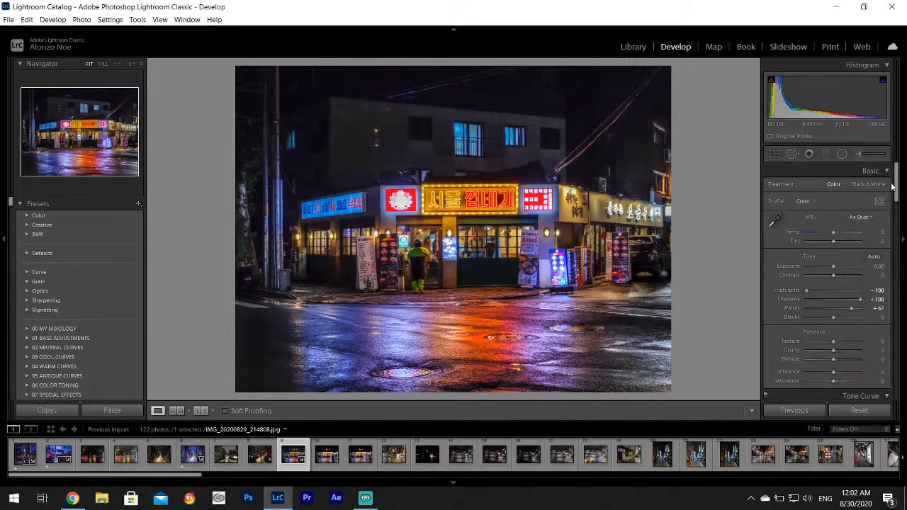
{"action": "left_click_drag", "start_coordinate": [892, 186], "coordinate": [904, 313]}
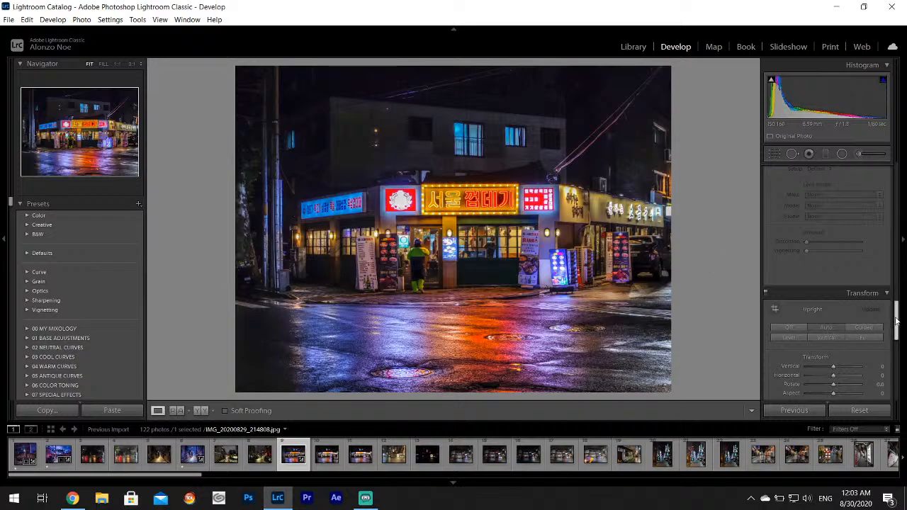
{"action": "left_click_drag", "start_coordinate": [896, 321], "coordinate": [897, 179]}
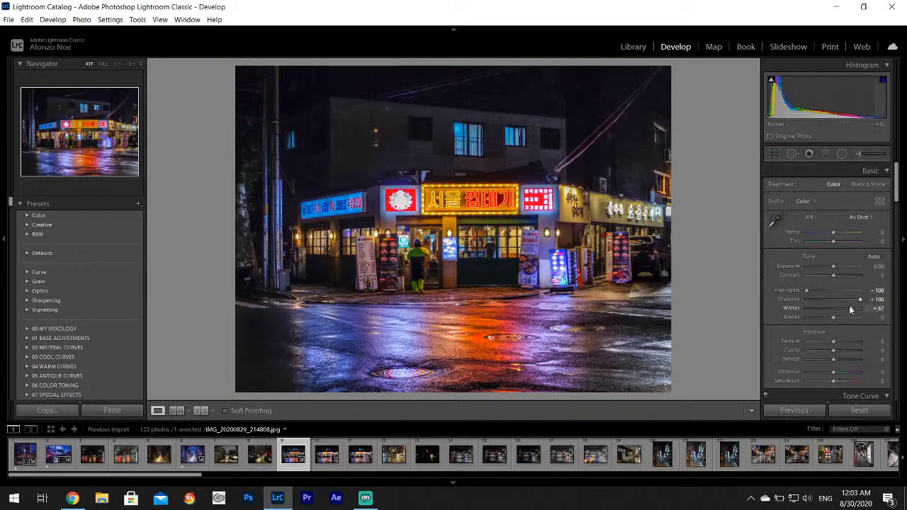
{"action": "left_click_drag", "start_coordinate": [852, 310], "coordinate": [852, 310]}
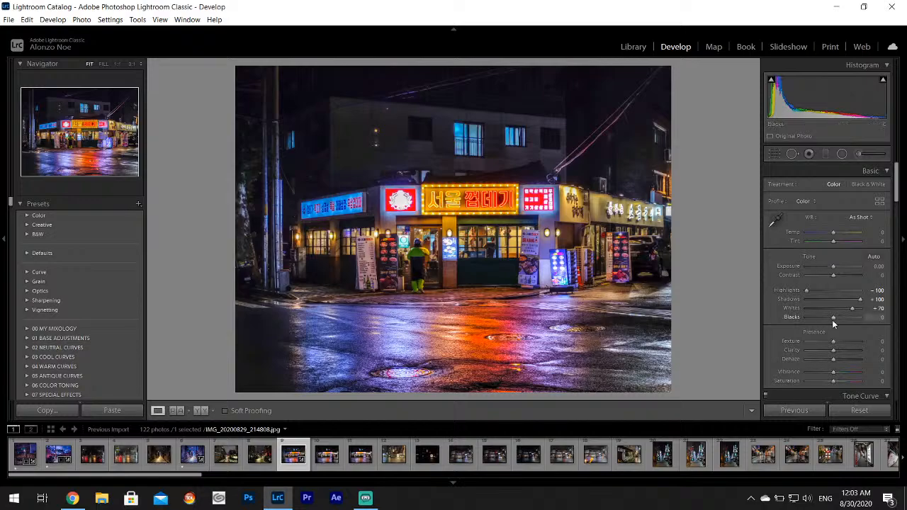
{"action": "mouse_move", "coordinate": [834, 275]}
{"action": "left_mouse_down"}
{"action": "mouse_move", "coordinate": [806, 275]}
{"action": "mouse_move", "coordinate": [825, 276]}
{"action": "left_mouse_up"}
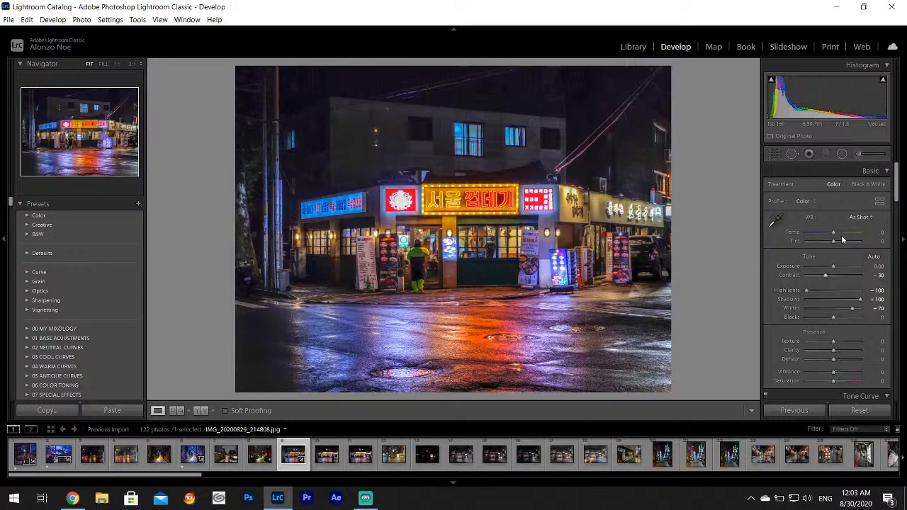
Set the Adjustment Brush Saturation to 11, try a teal-tinted stroke on the wet road and undo the stroke
{"action": "left_click", "coordinate": [858, 154]}
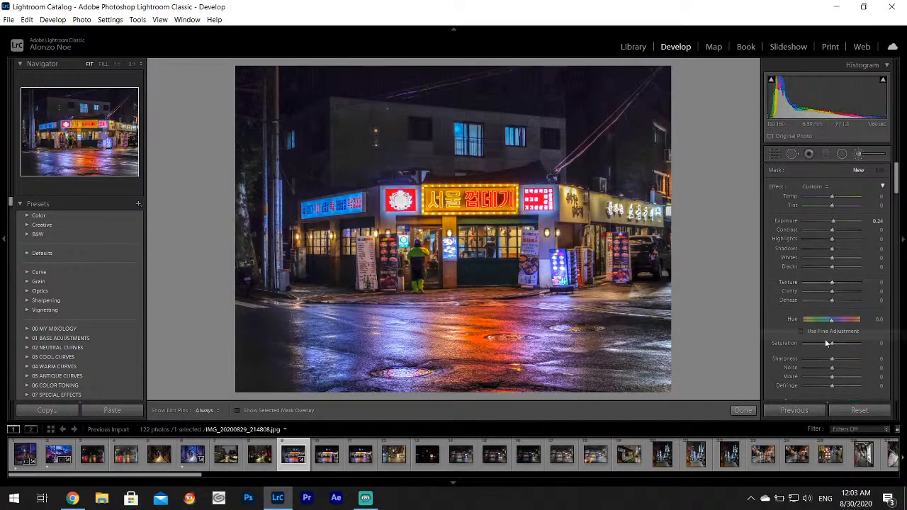
{"action": "left_click_drag", "start_coordinate": [831, 344], "coordinate": [835, 346]}
{"action": "mouse_move", "coordinate": [343, 319]}
{"action": "left_mouse_down"}
{"action": "mouse_move", "coordinate": [307, 326]}
{"action": "mouse_move", "coordinate": [335, 323]}
{"action": "mouse_move", "coordinate": [354, 340]}
{"action": "left_mouse_up"}
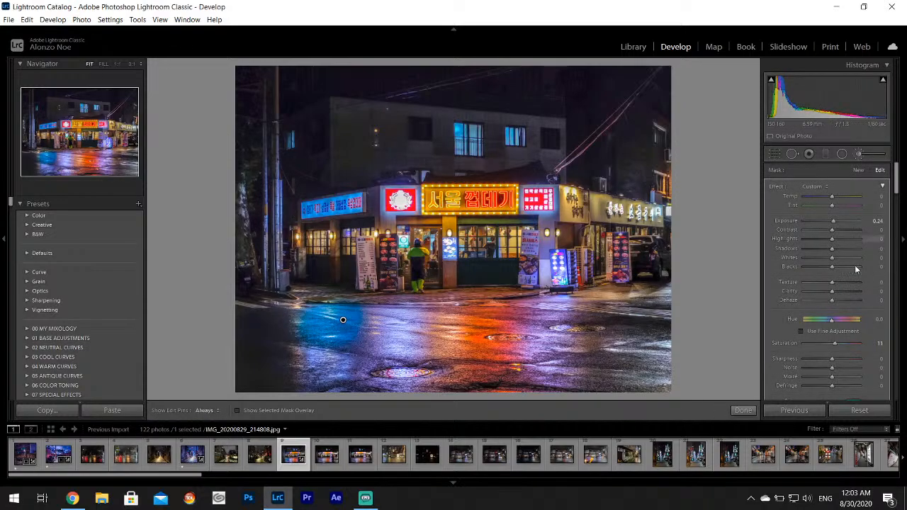
{"action": "left_click", "coordinate": [27, 20]}
{"action": "left_click", "coordinate": [41, 31]}
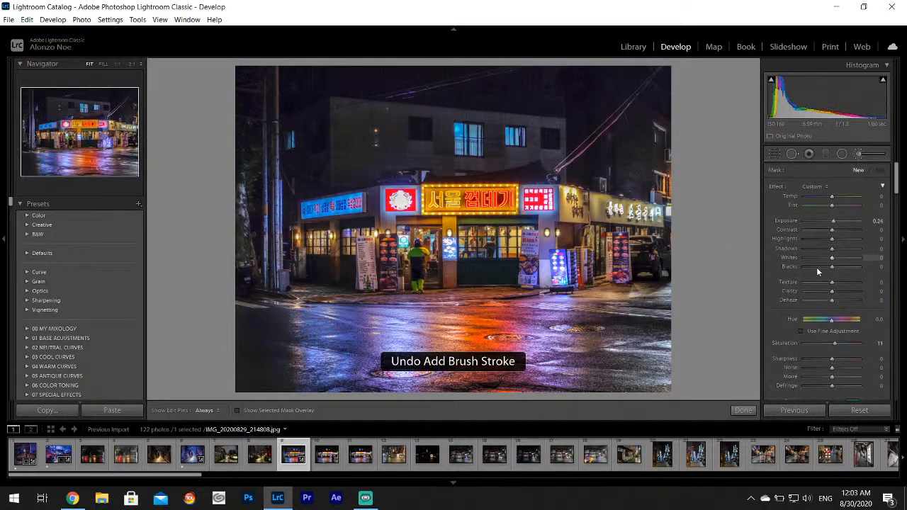
Remove the brush's colour tint and paint the Saturation 11 adjustment over the blue reflections on the wet road
{"action": "left_click_drag", "start_coordinate": [896, 181], "coordinate": [896, 206]}
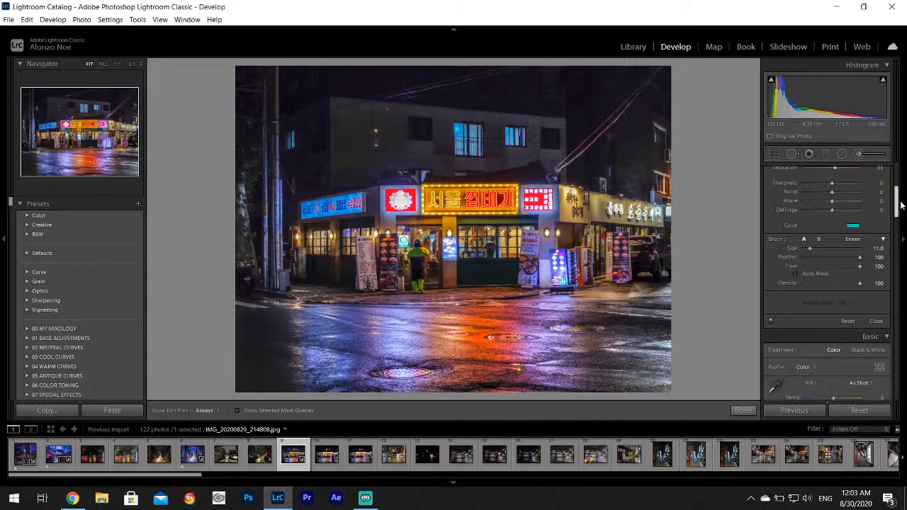
{"action": "left_click", "coordinate": [854, 226]}
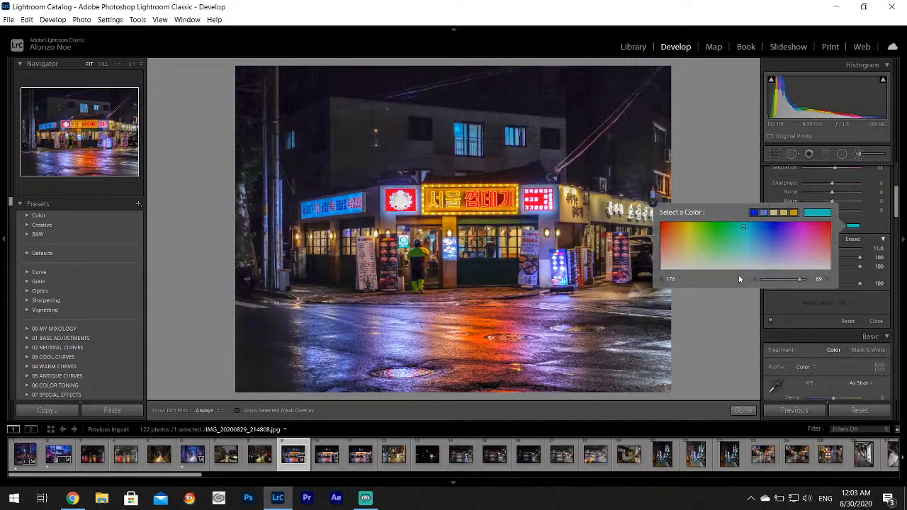
{"action": "left_click", "coordinate": [651, 202]}
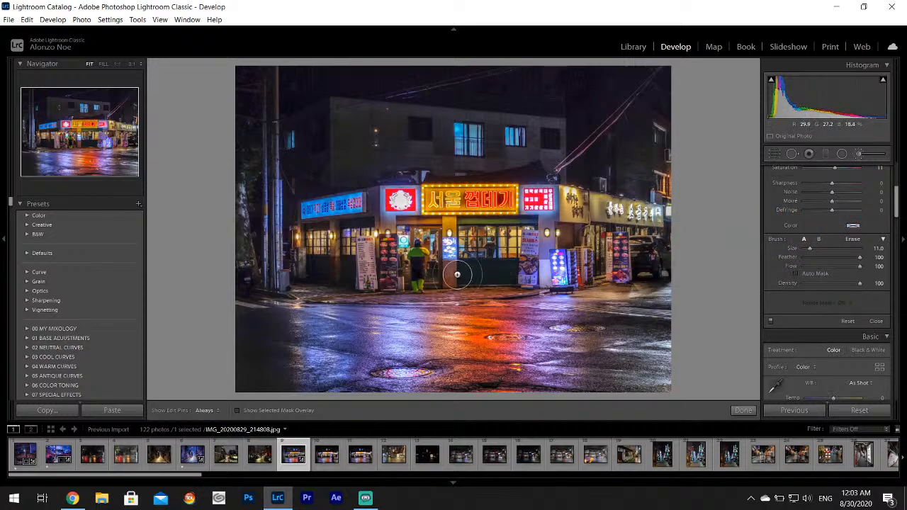
{"action": "left_click_drag", "start_coordinate": [339, 299], "coordinate": [329, 315]}
{"action": "left_click_drag", "start_coordinate": [328, 348], "coordinate": [329, 361]}
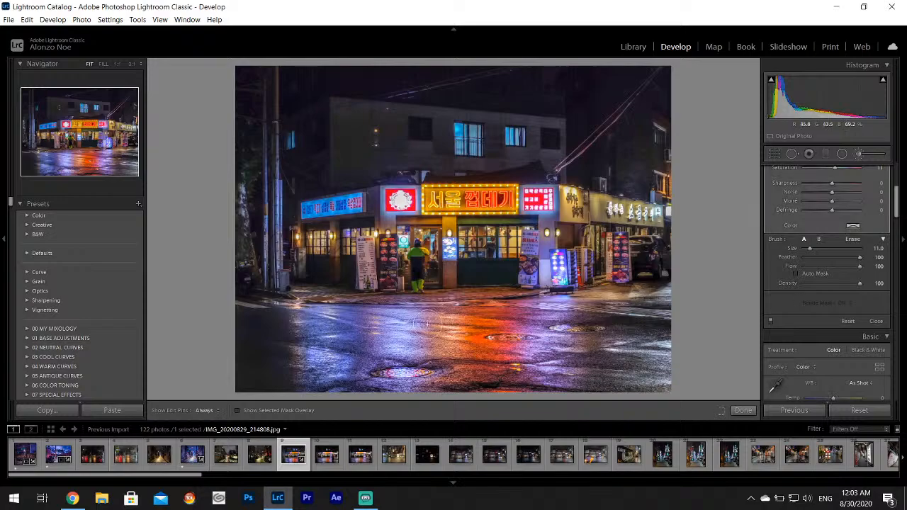
{"action": "left_click_drag", "start_coordinate": [396, 309], "coordinate": [404, 352]}
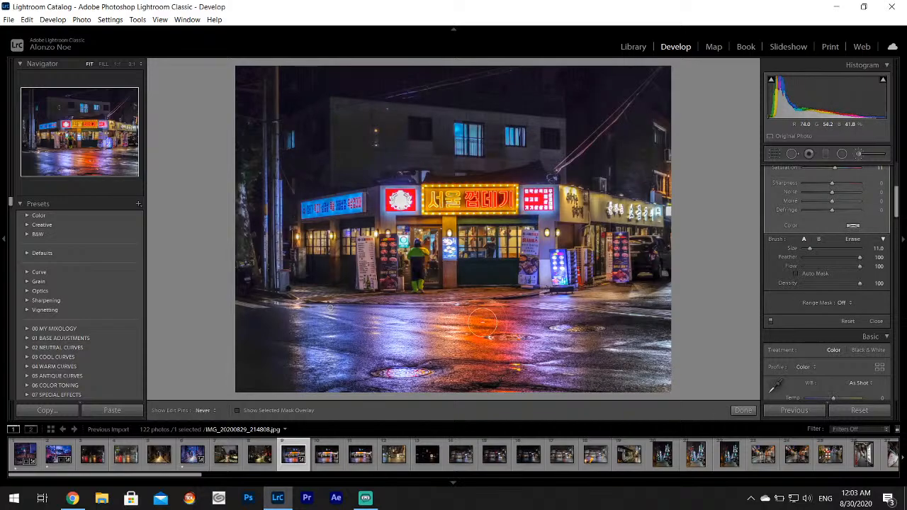
{"action": "key", "text": "h"}
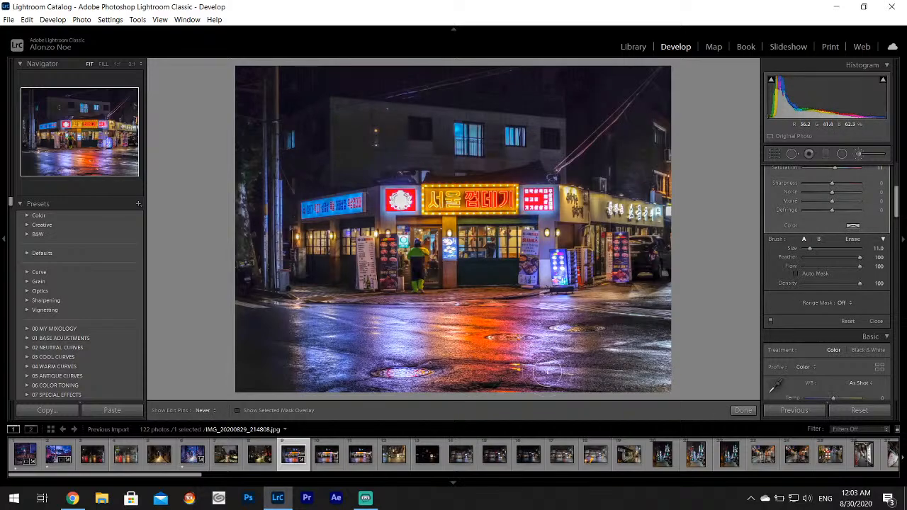
{"action": "key", "text": "h"}
{"action": "key", "text": "h"}
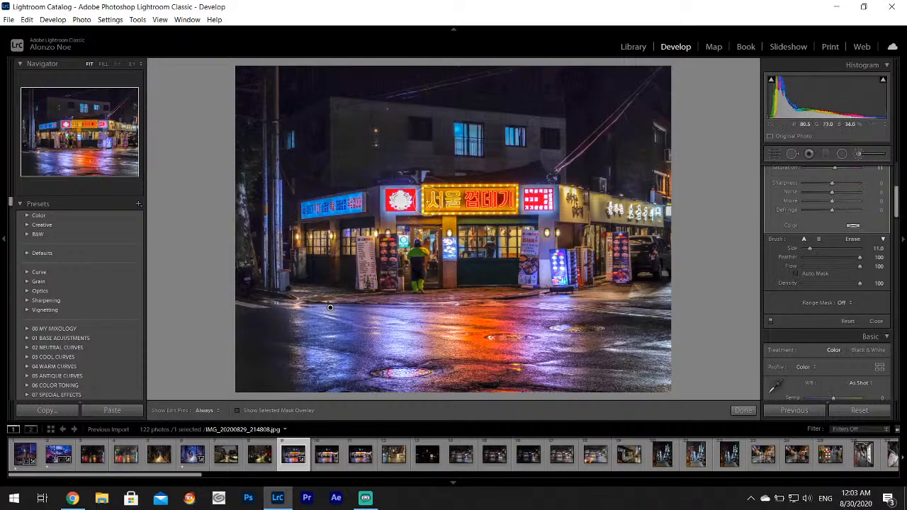
{"action": "left_click", "coordinate": [743, 410]}
Paint the two lit upstairs windows with a new cyan-tinted Adjustment Brush at Saturation 11
{"action": "left_click", "coordinate": [482, 128]}
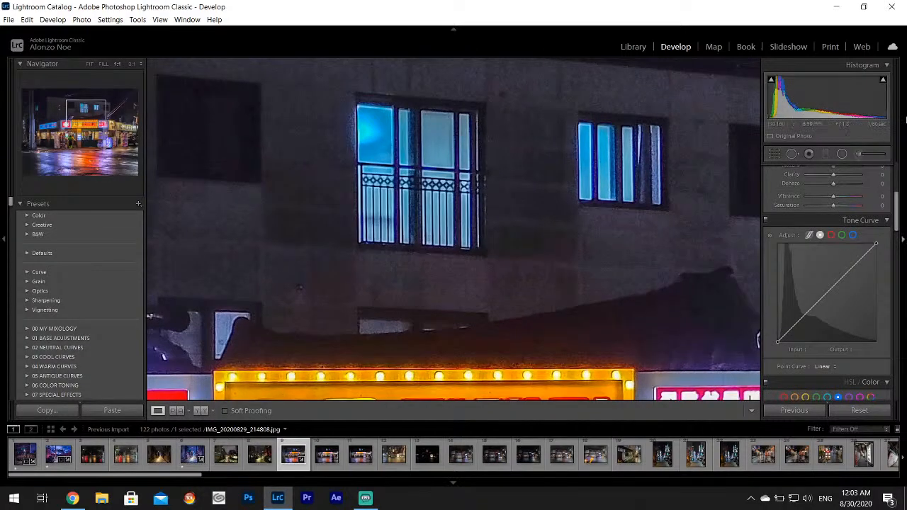
{"action": "left_click", "coordinate": [862, 153]}
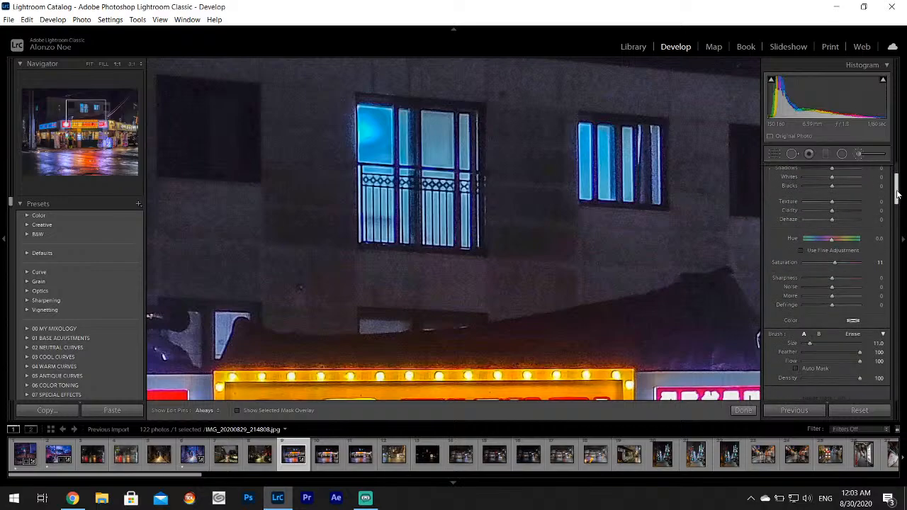
{"action": "left_click", "coordinate": [853, 277]}
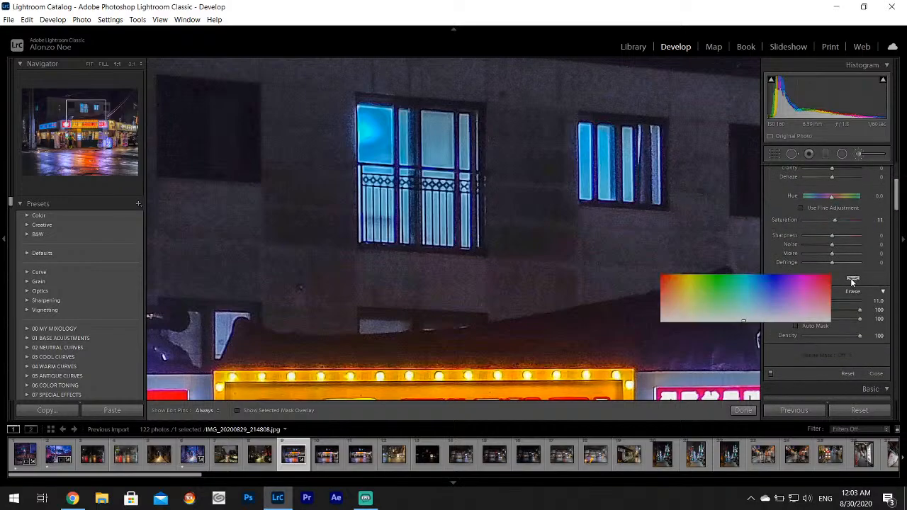
{"action": "left_click", "coordinate": [752, 281]}
{"action": "left_click", "coordinate": [655, 258]}
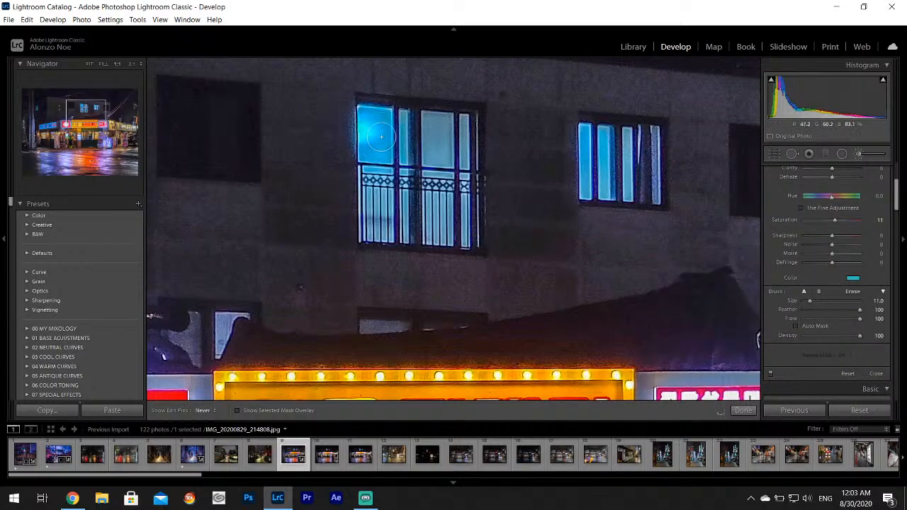
{"action": "mouse_move", "coordinate": [381, 137]}
{"action": "left_mouse_down"}
{"action": "mouse_move", "coordinate": [408, 121]}
{"action": "mouse_move", "coordinate": [437, 152]}
{"action": "mouse_move", "coordinate": [446, 151]}
{"action": "mouse_move", "coordinate": [451, 126]}
{"action": "mouse_move", "coordinate": [445, 198]}
{"action": "mouse_move", "coordinate": [428, 217]}
{"action": "mouse_move", "coordinate": [439, 231]}
{"action": "mouse_move", "coordinate": [452, 211]}
{"action": "mouse_move", "coordinate": [455, 220]}
{"action": "mouse_move", "coordinate": [390, 193]}
{"action": "mouse_move", "coordinate": [394, 185]}
{"action": "mouse_move", "coordinate": [398, 224]}
{"action": "mouse_move", "coordinate": [380, 234]}
{"action": "mouse_move", "coordinate": [370, 227]}
{"action": "mouse_move", "coordinate": [372, 150]}
{"action": "mouse_move", "coordinate": [348, 145]}
{"action": "left_mouse_up"}
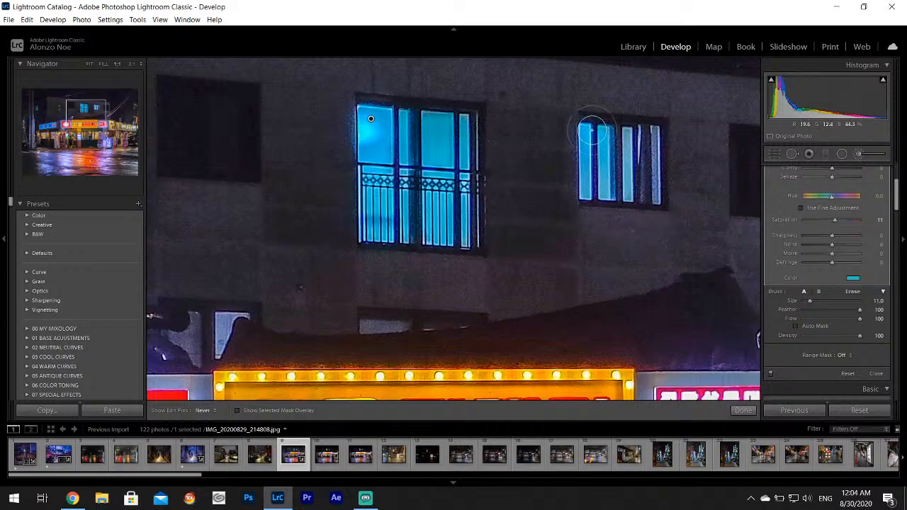
{"action": "mouse_move", "coordinate": [594, 131]}
{"action": "left_mouse_down"}
{"action": "mouse_move", "coordinate": [592, 177]}
{"action": "mouse_move", "coordinate": [603, 140]}
{"action": "mouse_move", "coordinate": [607, 187]}
{"action": "mouse_move", "coordinate": [623, 140]}
{"action": "mouse_move", "coordinate": [629, 184]}
{"action": "mouse_move", "coordinate": [651, 142]}
{"action": "mouse_move", "coordinate": [649, 186]}
{"action": "mouse_move", "coordinate": [631, 185]}
{"action": "mouse_move", "coordinate": [608, 160]}
{"action": "mouse_move", "coordinate": [605, 184]}
{"action": "left_mouse_up"}
{"action": "left_click", "coordinate": [743, 410]}
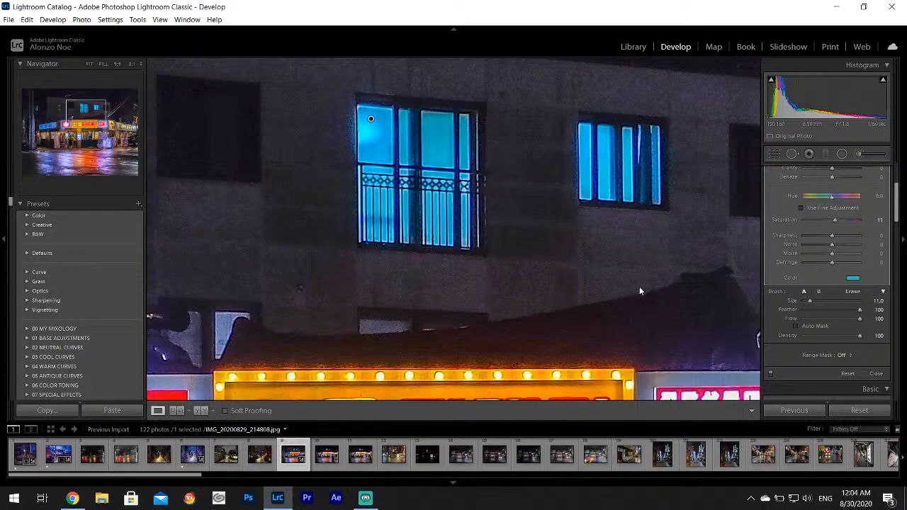
Brush the same cyan tint over the small window beside the utility poles and return to the full photo
{"action": "left_click", "coordinate": [637, 287]}
{"action": "left_click", "coordinate": [307, 153]}
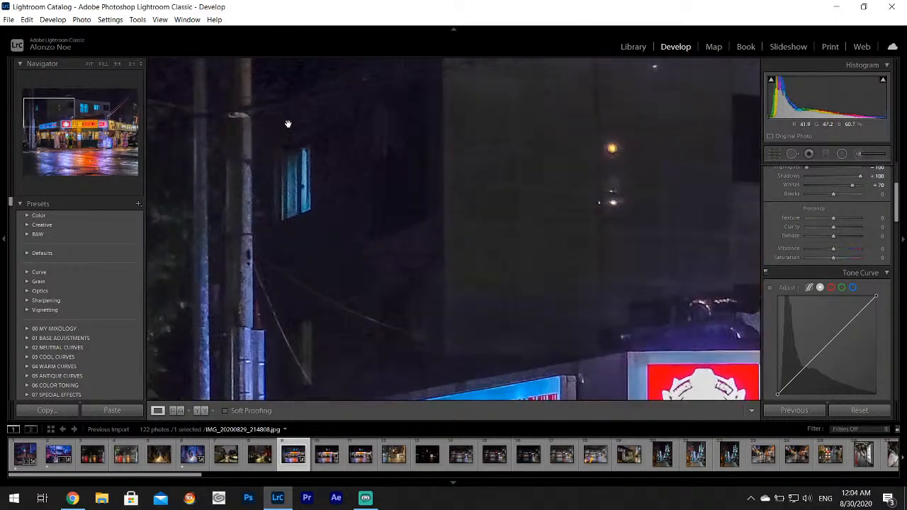
{"action": "left_click", "coordinate": [858, 154]}
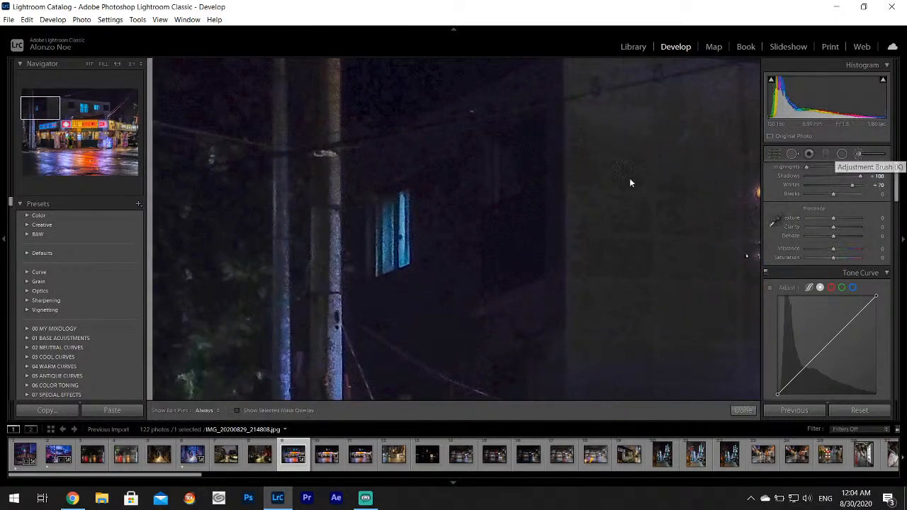
{"action": "mouse_move", "coordinate": [397, 209]}
{"action": "left_mouse_down"}
{"action": "mouse_move", "coordinate": [388, 257]}
{"action": "mouse_move", "coordinate": [399, 216]}
{"action": "left_mouse_up"}
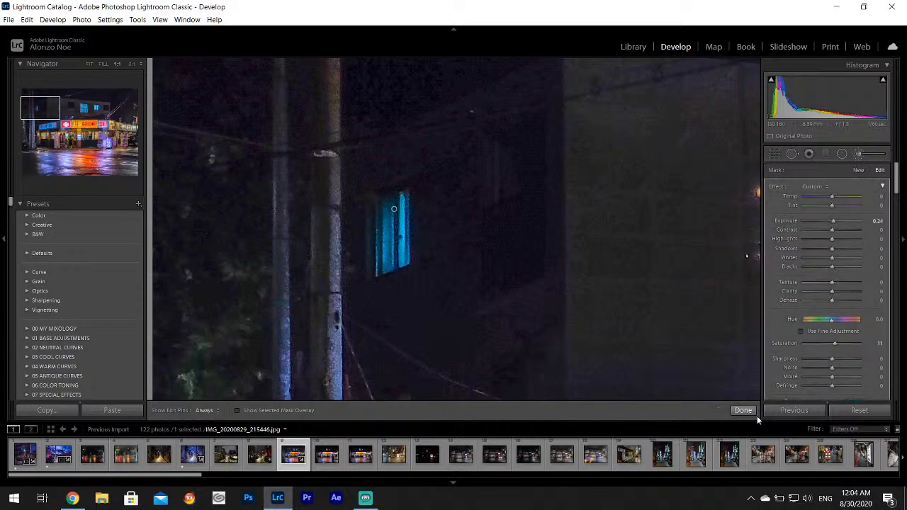
{"action": "left_click", "coordinate": [744, 411]}
{"action": "left_click", "coordinate": [663, 344]}
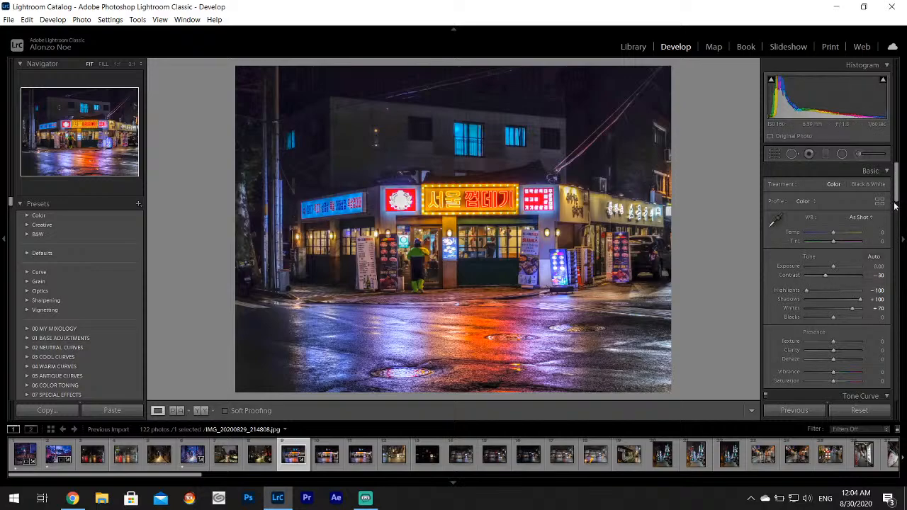
Set the noise reduction Luminance to 11 and the post-crop vignette Amount to -12
{"action": "left_click_drag", "start_coordinate": [899, 189], "coordinate": [902, 298]}
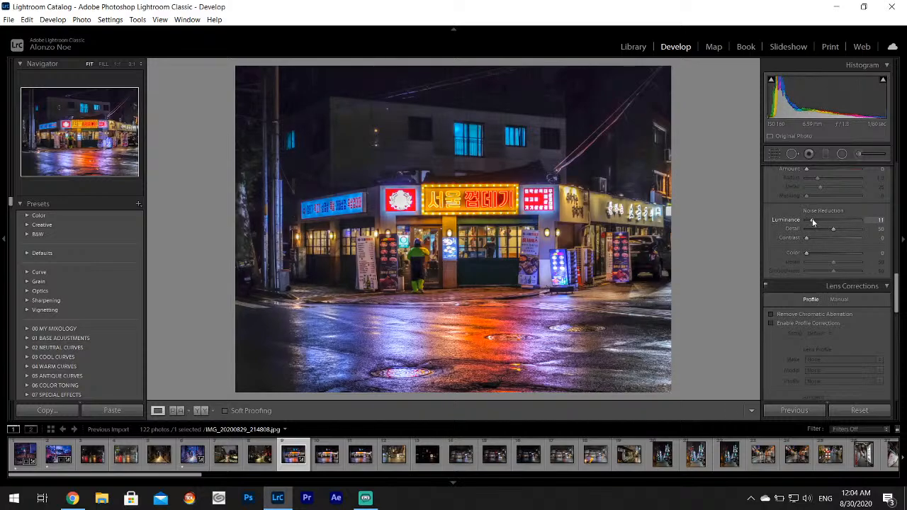
{"action": "left_click_drag", "start_coordinate": [900, 282], "coordinate": [886, 338]}
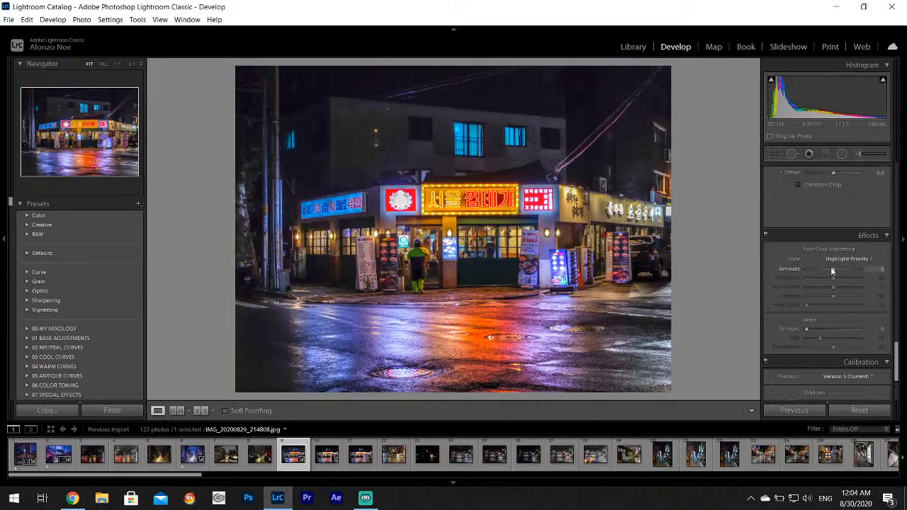
{"action": "left_click_drag", "start_coordinate": [832, 271], "coordinate": [831, 272]}
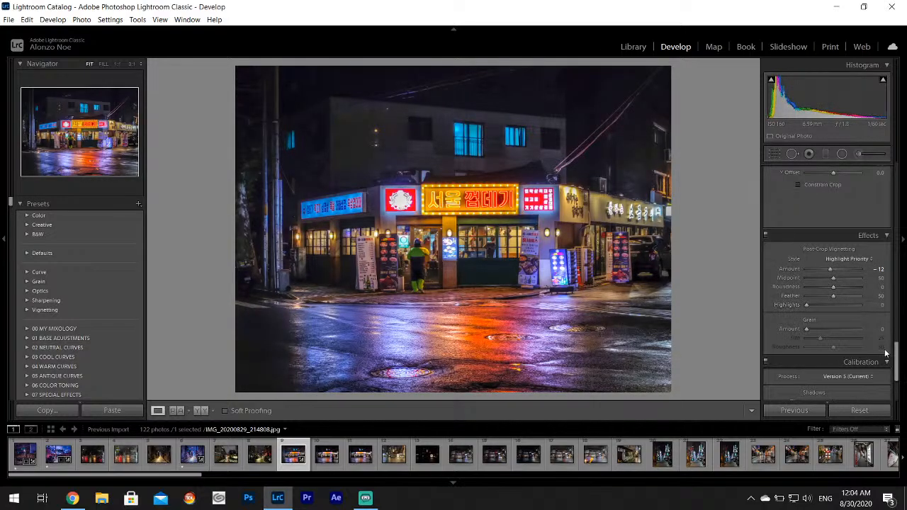
Lift the black point of the blue tone curve and add a shadow point at Input 44, Output 49
{"action": "left_click_drag", "start_coordinate": [897, 358], "coordinate": [899, 211]}
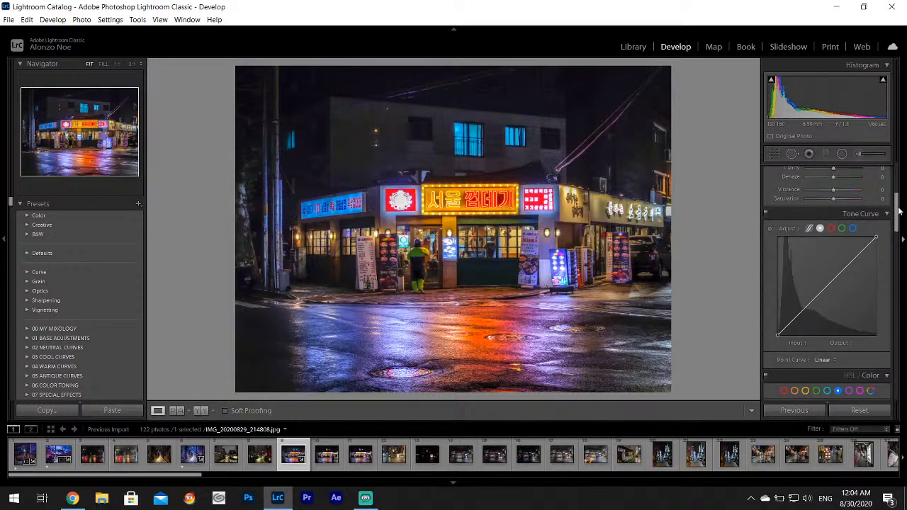
{"action": "left_click", "coordinate": [854, 228]}
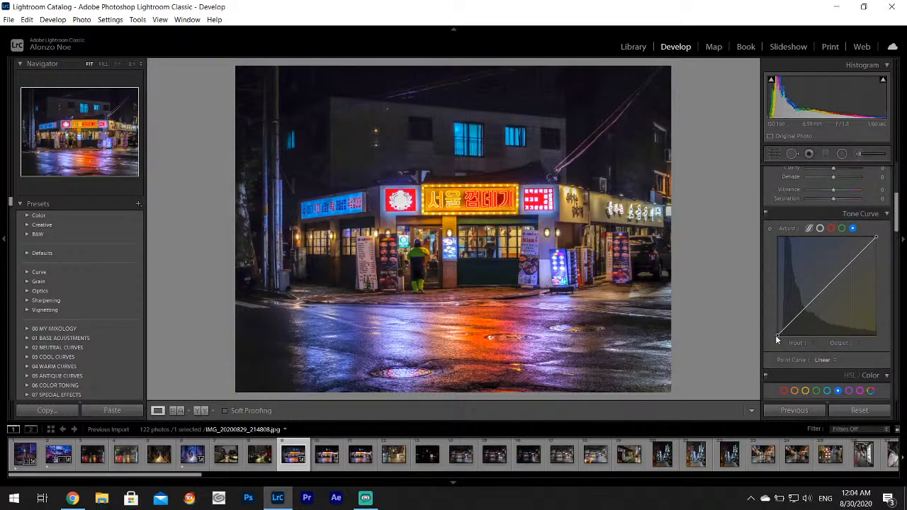
{"action": "left_click_drag", "start_coordinate": [775, 335], "coordinate": [794, 316]}
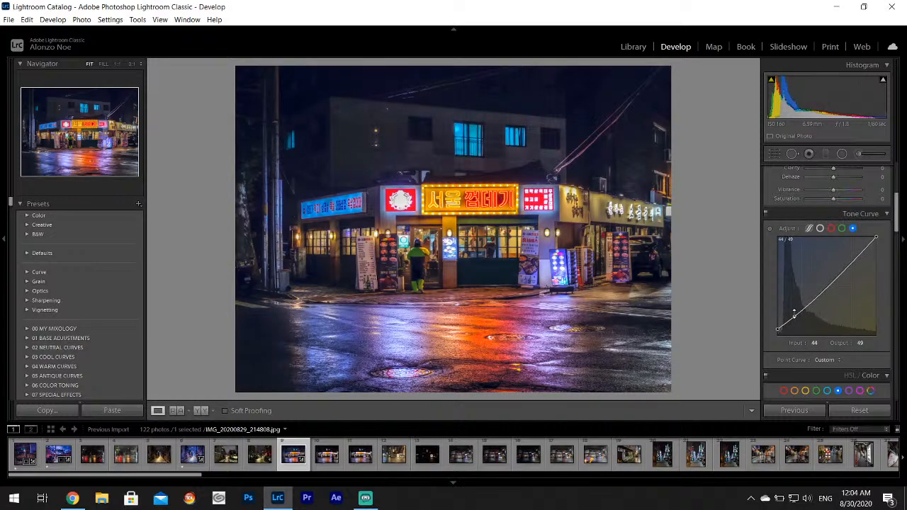
Export the edited restaurant photo to the Phone Shots subfolder on the Desktop
{"action": "left_click", "coordinate": [9, 19]}
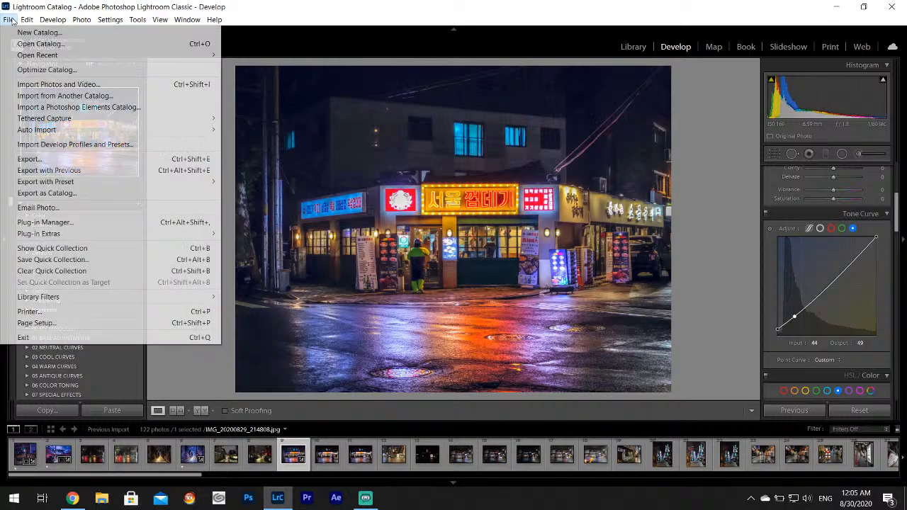
{"action": "left_click", "coordinate": [32, 159]}
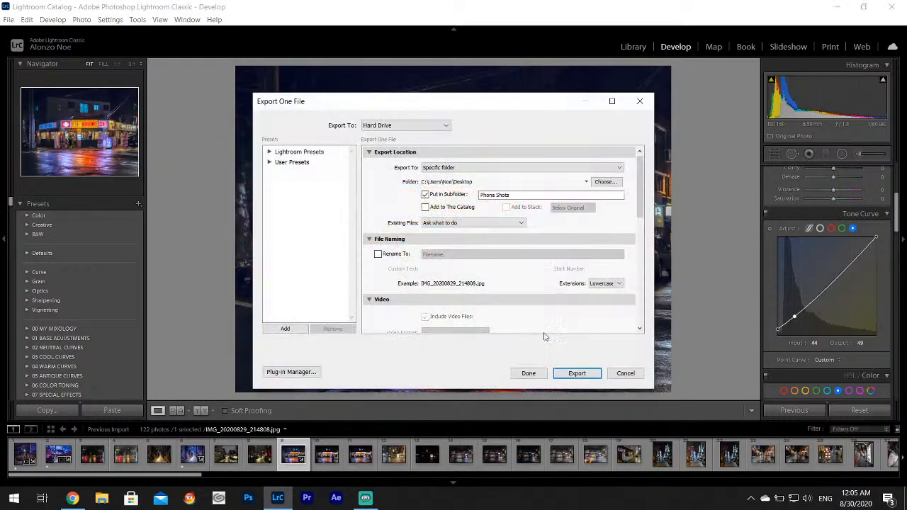
{"action": "left_click", "coordinate": [577, 373]}
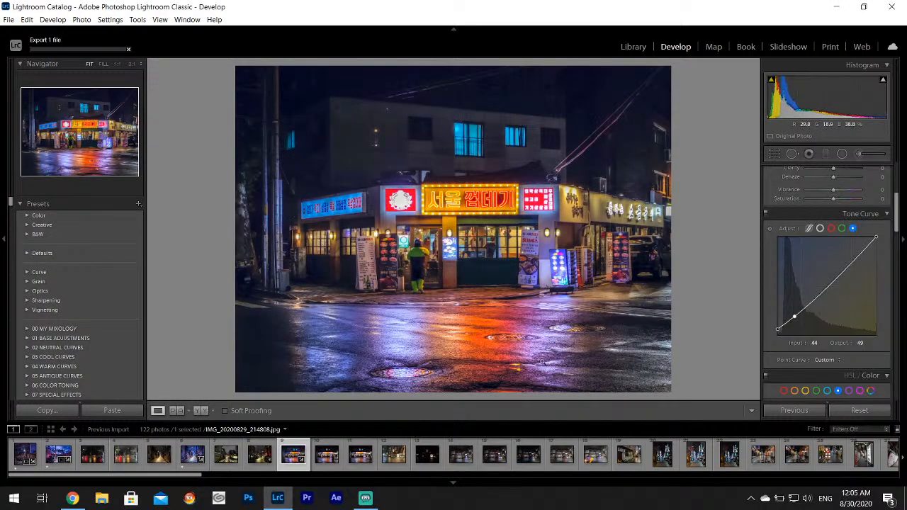
Compare the following street photos, from the motorbike shot to the dark and bright shots of the corner pub
{"action": "left_click", "coordinate": [332, 466]}
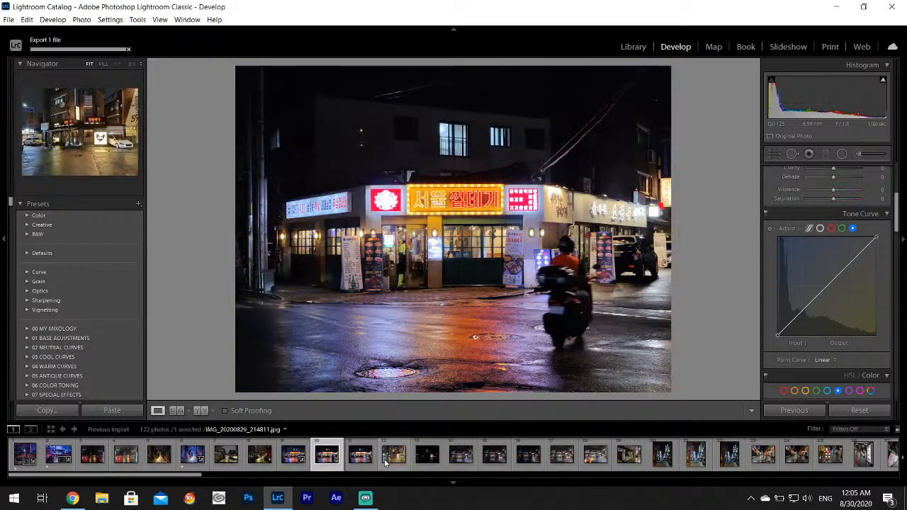
{"action": "left_click", "coordinate": [397, 459]}
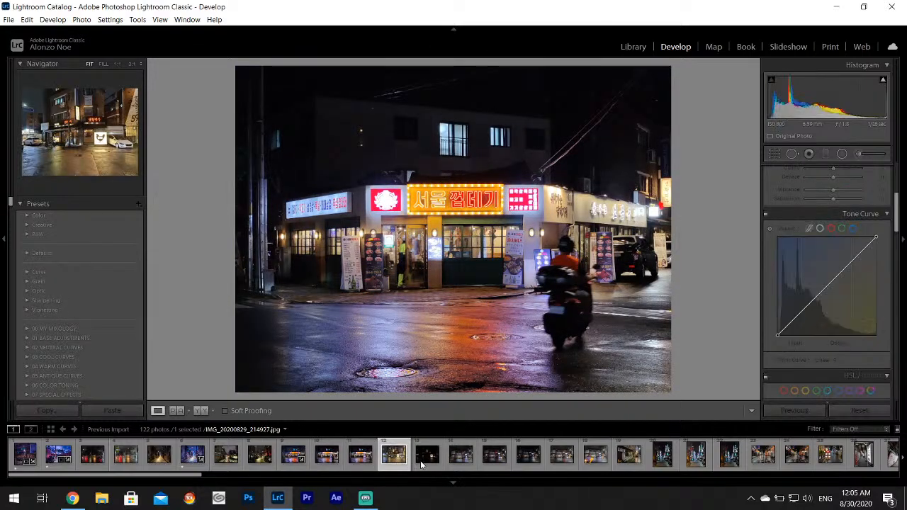
{"action": "left_click", "coordinate": [424, 459]}
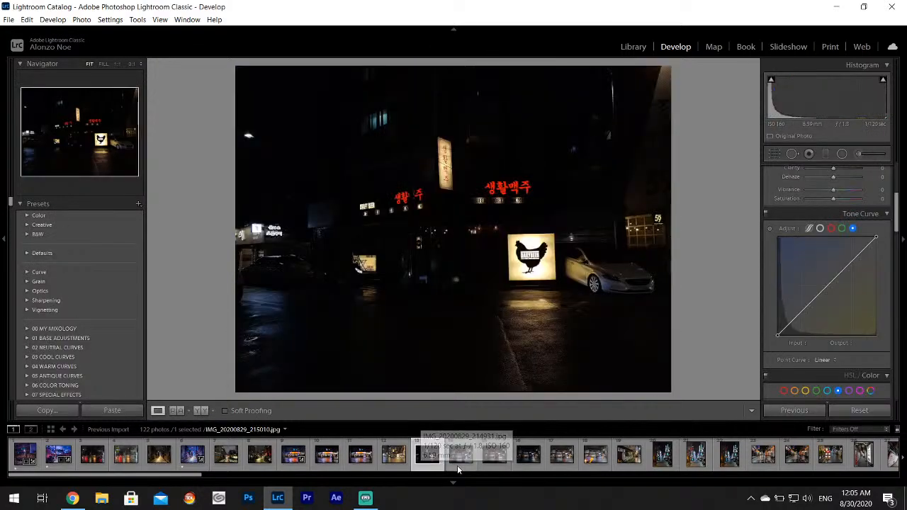
{"action": "left_click", "coordinate": [459, 462]}
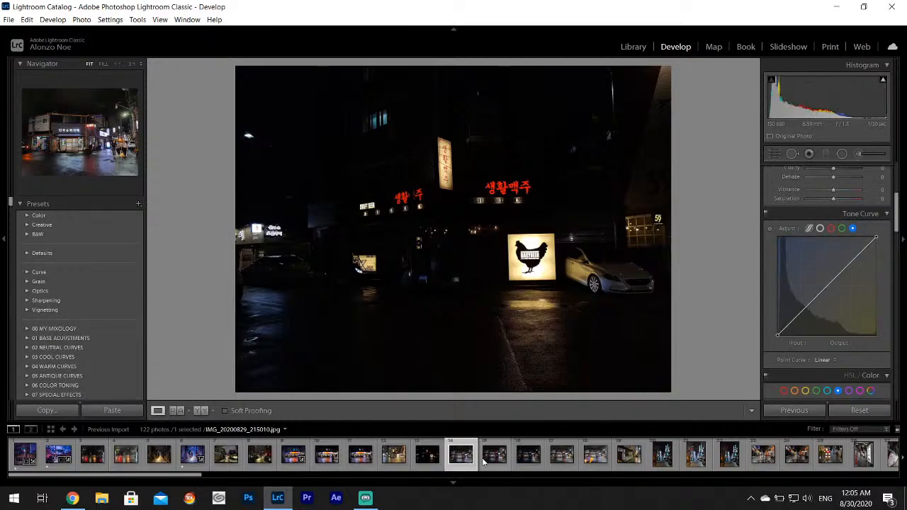
{"action": "left_click", "coordinate": [397, 460]}
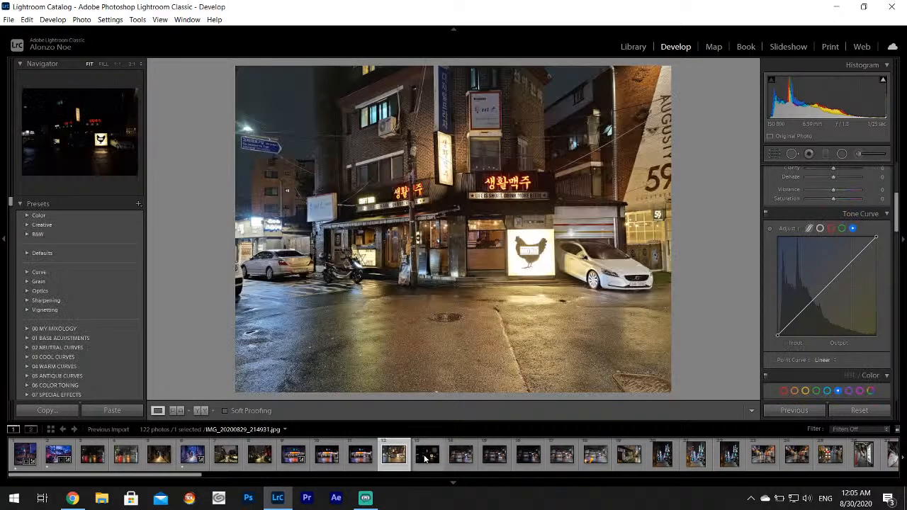
On the dark pub shot IMG_20200829_214931.jpg, set Highlights to -100, Shadows to +100 and Whites to about +86
{"action": "left_click", "coordinate": [428, 460]}
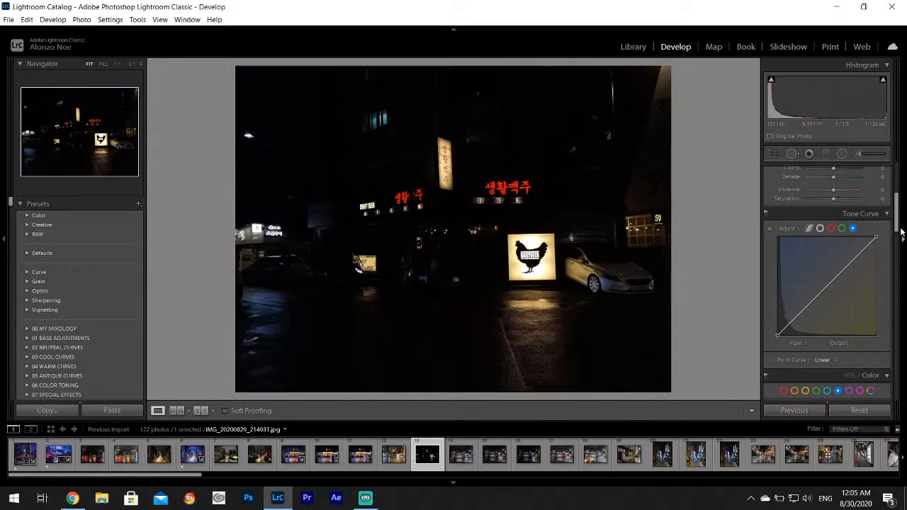
{"action": "scroll", "coordinate": [901, 232], "scroll_direction": "up", "scroll_amount": 5}
{"action": "left_click_drag", "start_coordinate": [815, 292], "coordinate": [856, 311]}
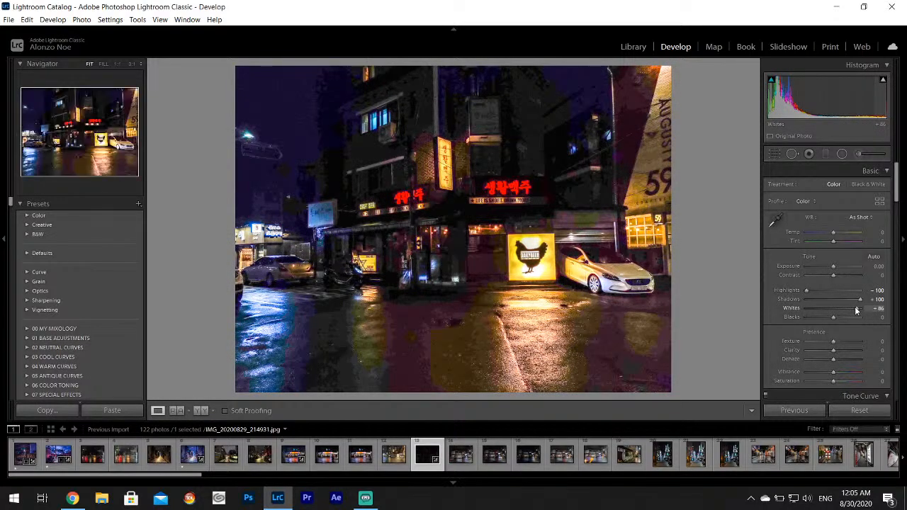
Open the brighter pub shot IMG_20200829_214927.jpg and set Highlights to -100 and Whites to +40
{"action": "left_click", "coordinate": [397, 460]}
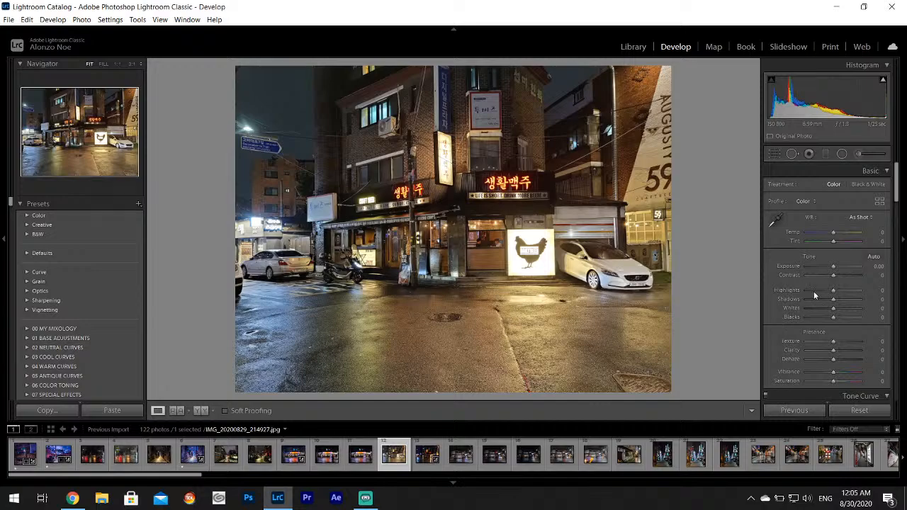
{"action": "left_click_drag", "start_coordinate": [815, 291], "coordinate": [788, 292]}
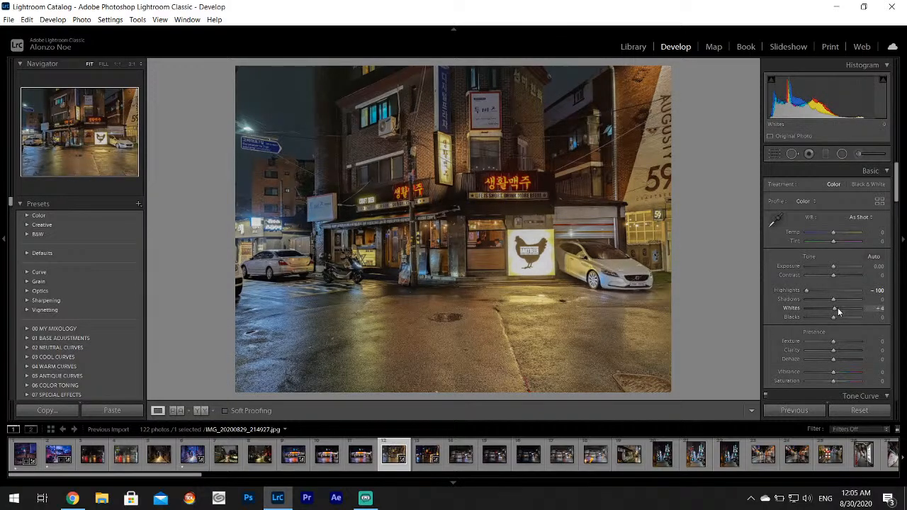
{"action": "left_click_drag", "start_coordinate": [838, 308], "coordinate": [846, 309]}
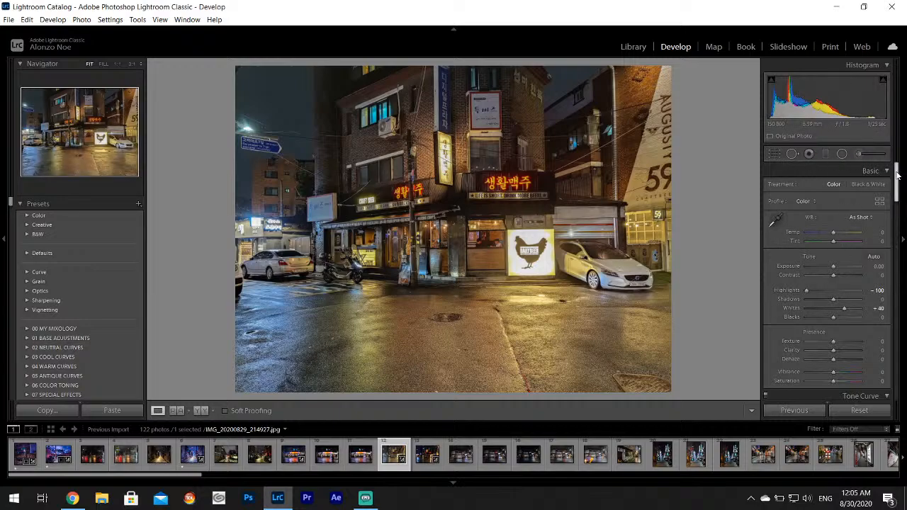
Crop the strip of empty road off the lower edge of the pub photo, using a custom aspect
{"action": "left_click_drag", "start_coordinate": [897, 173], "coordinate": [894, 328]}
{"action": "left_click", "coordinate": [835, 265]}
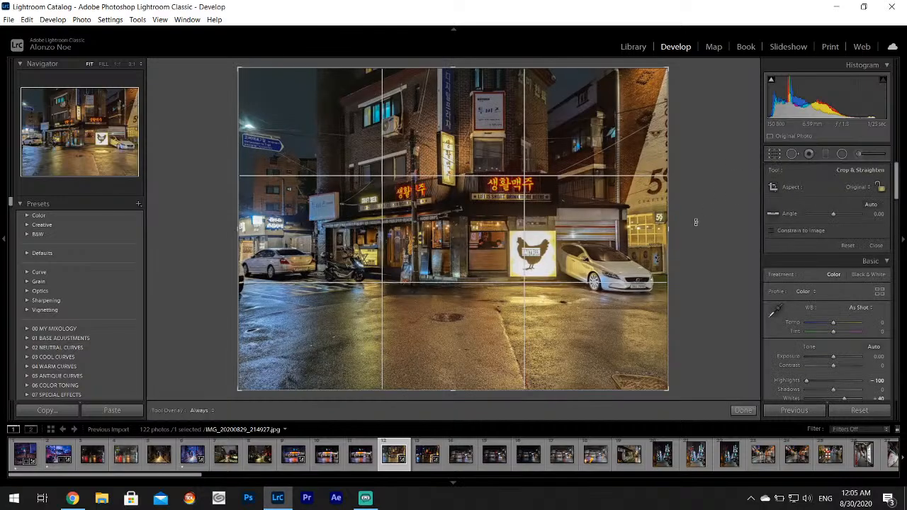
{"action": "left_click", "coordinate": [773, 155]}
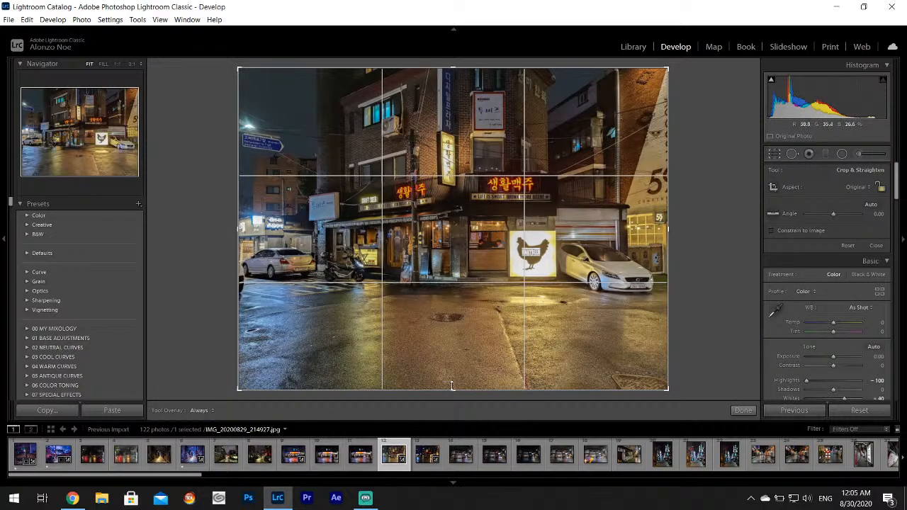
{"action": "left_click_drag", "start_coordinate": [453, 386], "coordinate": [452, 358]}
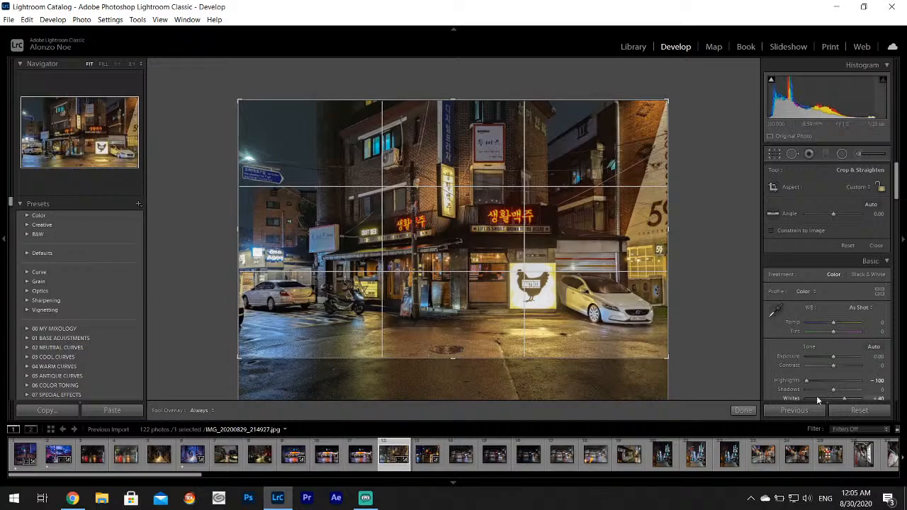
{"action": "left_click", "coordinate": [743, 410]}
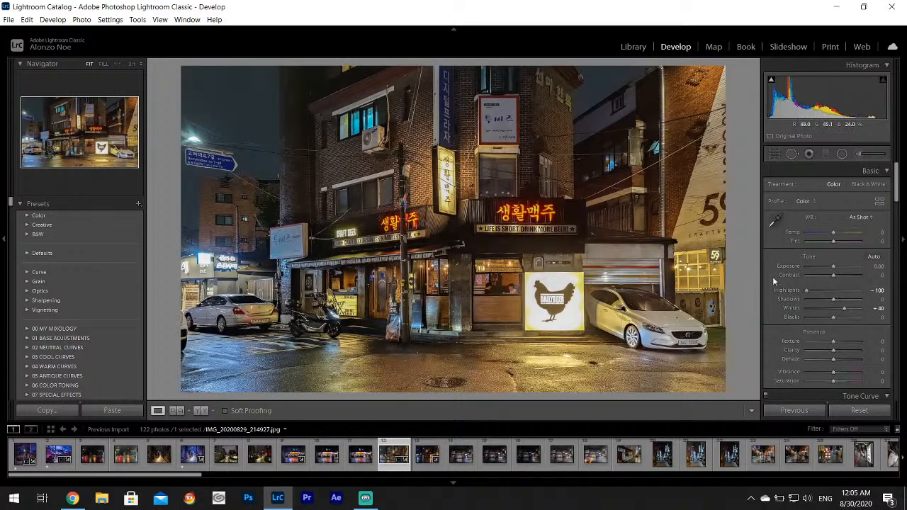
{"action": "left_click", "coordinate": [775, 218]}
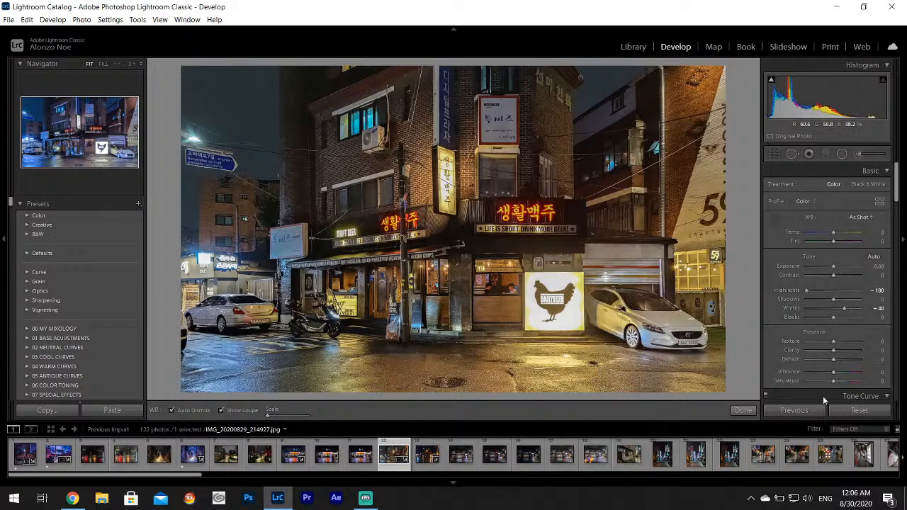
{"action": "left_click", "coordinate": [752, 413]}
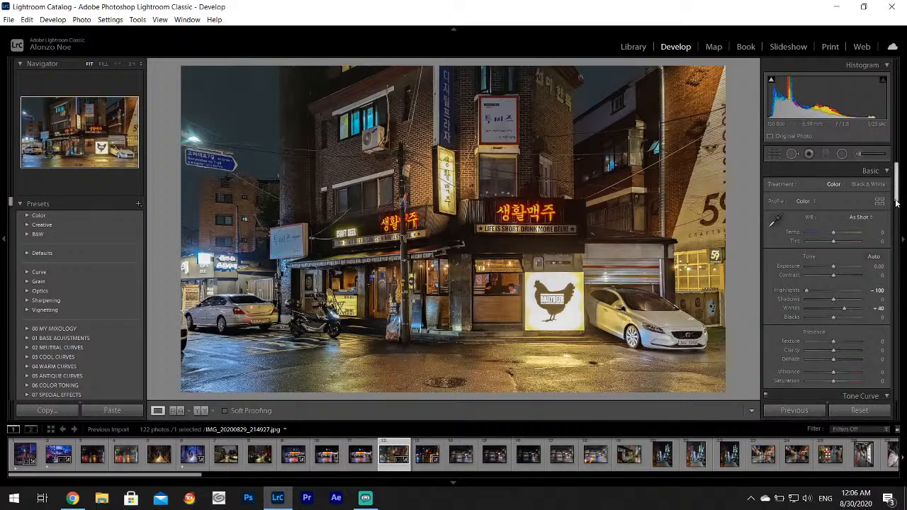
Set the yellow Hue to -100 and raise the yellow Saturation of the pub photo
{"action": "left_click_drag", "start_coordinate": [897, 192], "coordinate": [898, 242]}
{"action": "scroll", "coordinate": [835, 246], "scroll_direction": "down", "scroll_amount": 3}
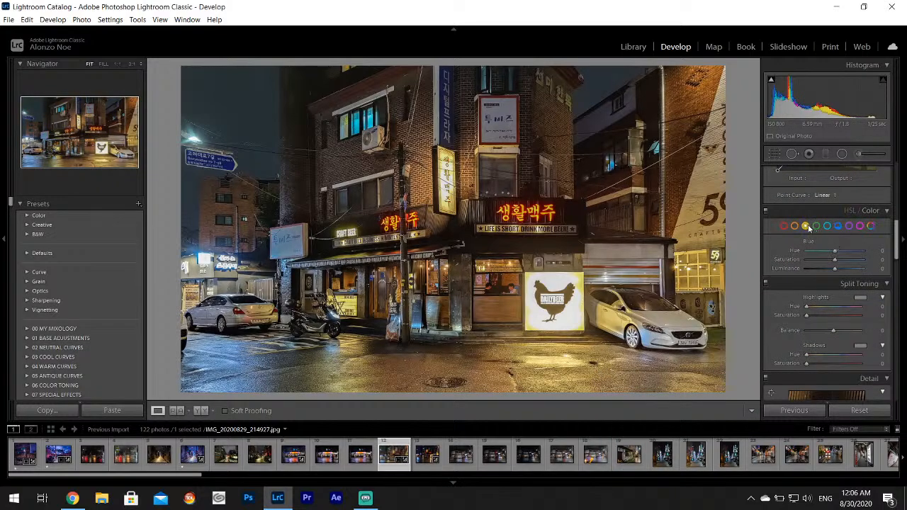
{"action": "left_click", "coordinate": [806, 226]}
{"action": "left_click_drag", "start_coordinate": [835, 251], "coordinate": [793, 252]}
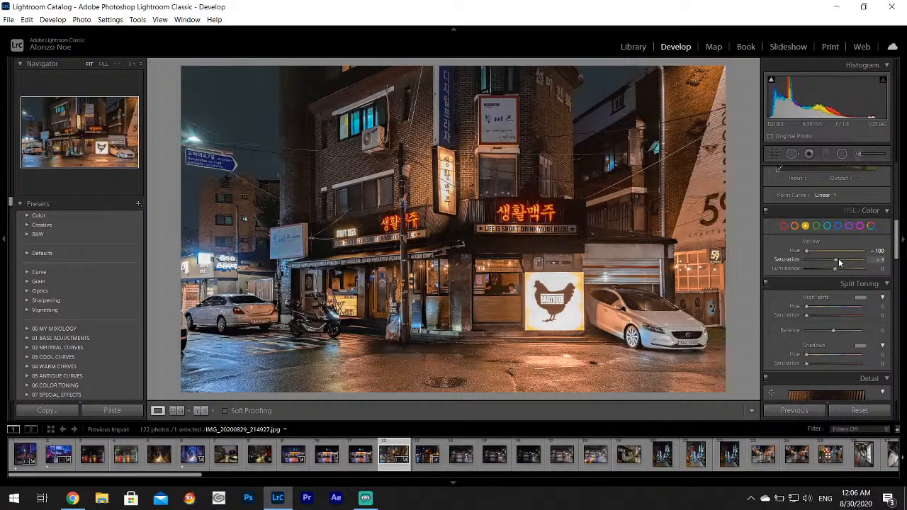
{"action": "left_click_drag", "start_coordinate": [838, 258], "coordinate": [848, 263]}
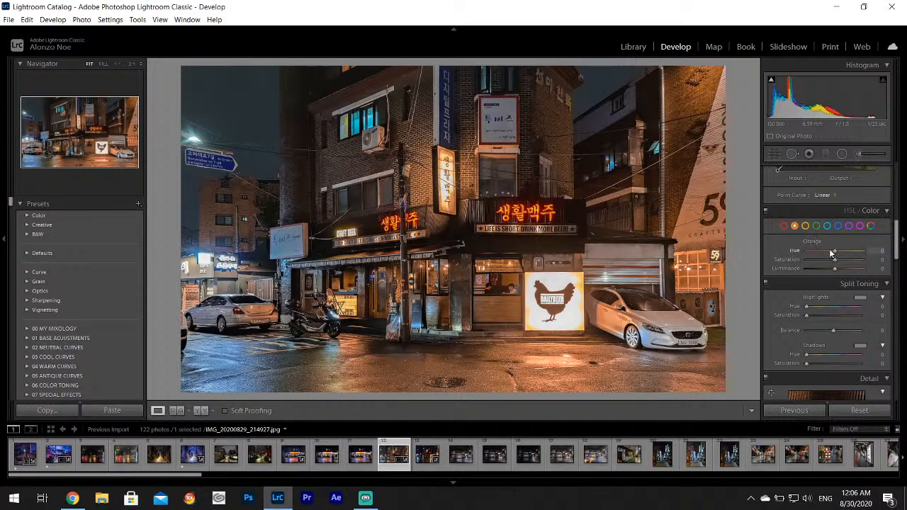
Try an orange Hue of +100 and reset it to its default
{"action": "left_click_drag", "start_coordinate": [831, 251], "coordinate": [862, 255]}
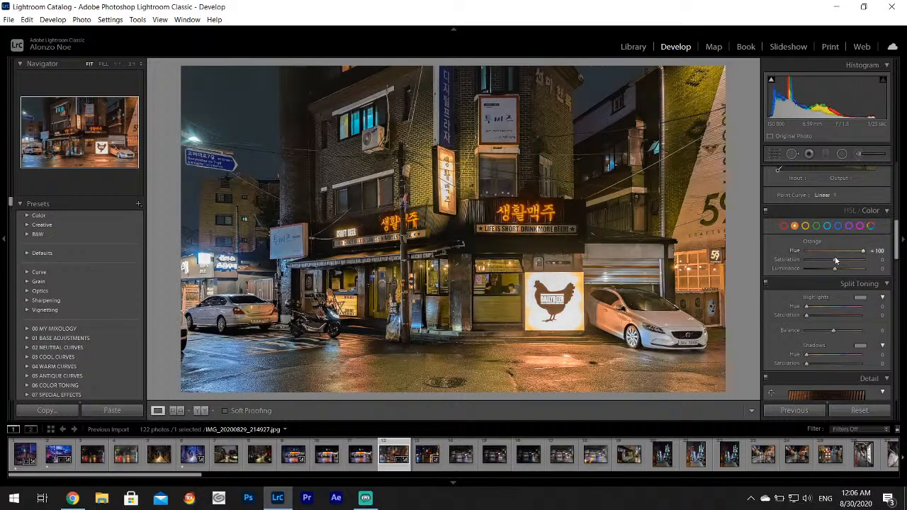
{"action": "double_click", "coordinate": [794, 250]}
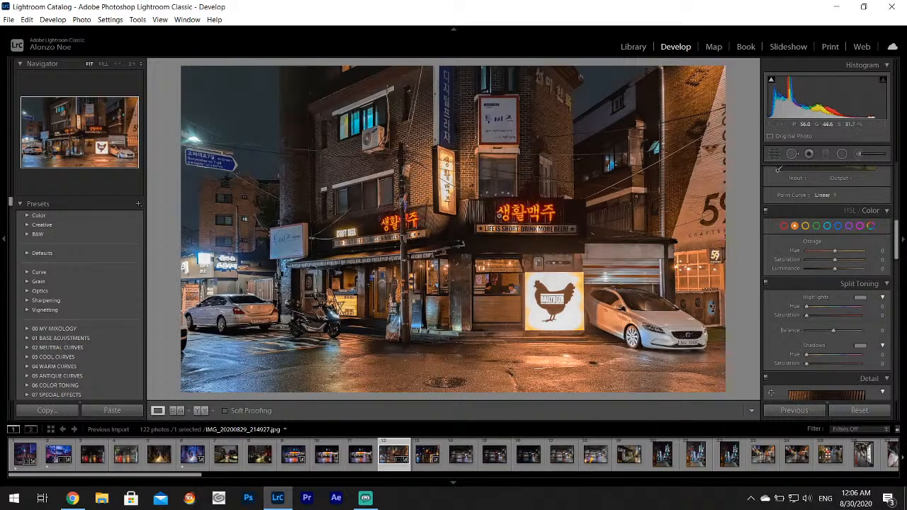
Paint the neon lettering behind the utility pole with a new red-tinted Adjustment Brush at Size 5.1
{"action": "left_click", "coordinate": [407, 224]}
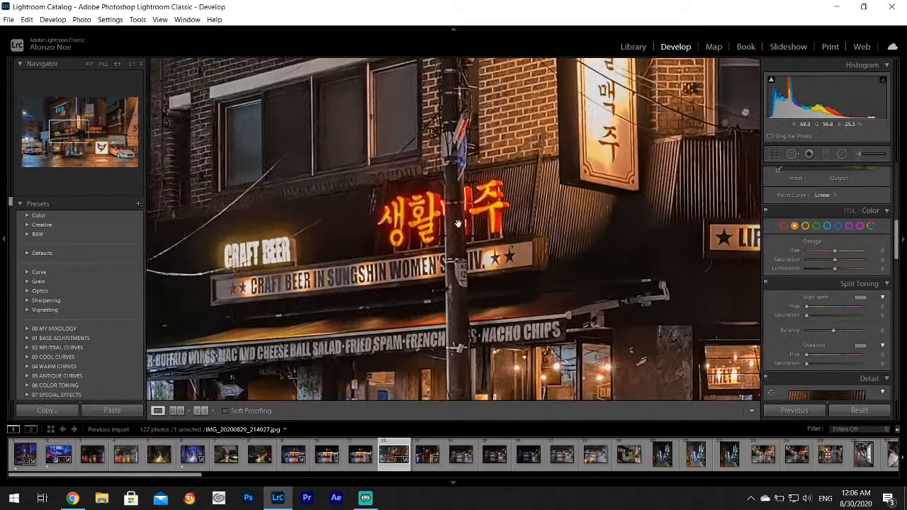
{"action": "left_click", "coordinate": [858, 154]}
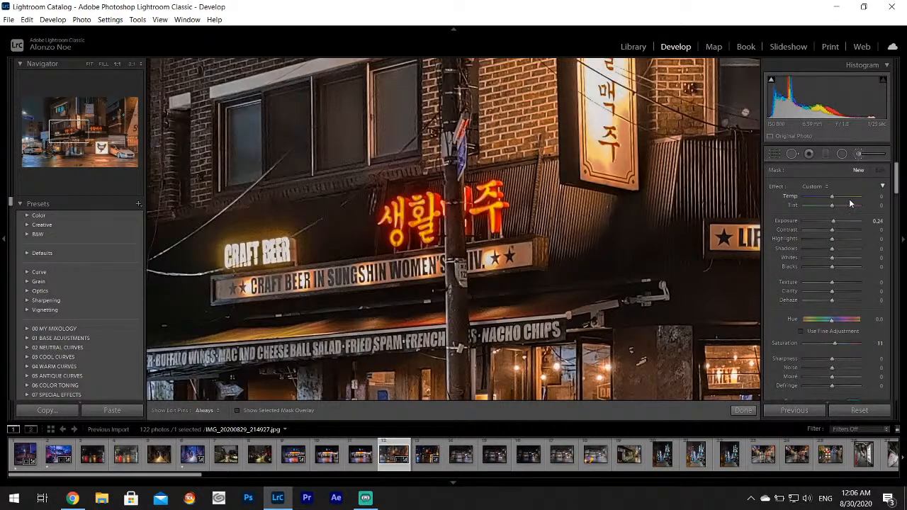
{"action": "left_click_drag", "start_coordinate": [898, 175], "coordinate": [897, 199]}
{"action": "left_click", "coordinate": [853, 240]}
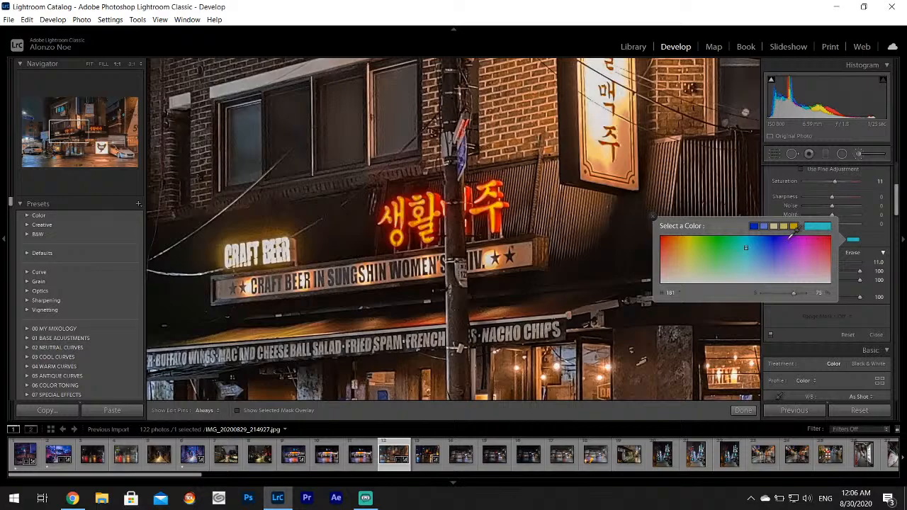
{"action": "mouse_move", "coordinate": [668, 232]}
{"action": "left_mouse_down"}
{"action": "mouse_move", "coordinate": [657, 228]}
{"action": "mouse_move", "coordinate": [657, 236]}
{"action": "left_mouse_up"}
{"action": "left_click", "coordinate": [653, 216]}
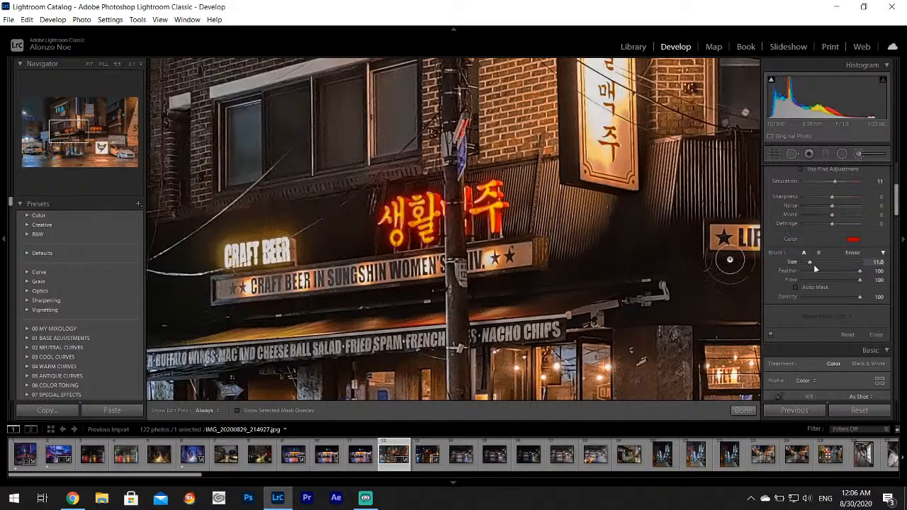
{"action": "left_click_drag", "start_coordinate": [814, 263], "coordinate": [806, 263]}
{"action": "key", "text": "h"}
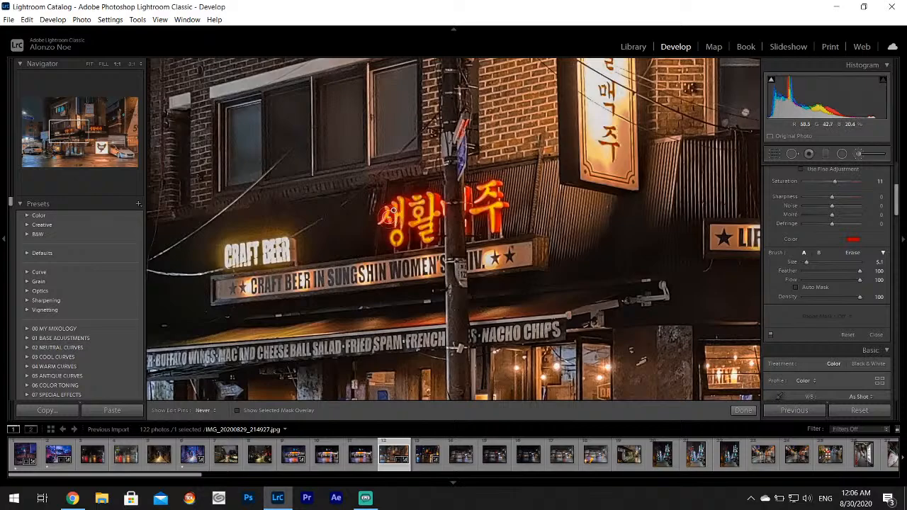
{"action": "mouse_move", "coordinate": [397, 221]}
{"action": "left_mouse_down"}
{"action": "mouse_move", "coordinate": [386, 242]}
{"action": "mouse_move", "coordinate": [414, 230]}
{"action": "mouse_move", "coordinate": [430, 200]}
{"action": "mouse_move", "coordinate": [438, 212]}
{"action": "mouse_move", "coordinate": [466, 192]}
{"action": "mouse_move", "coordinate": [474, 222]}
{"action": "mouse_move", "coordinate": [480, 196]}
{"action": "mouse_move", "coordinate": [494, 221]}
{"action": "left_mouse_up"}
{"action": "key", "text": "h"}
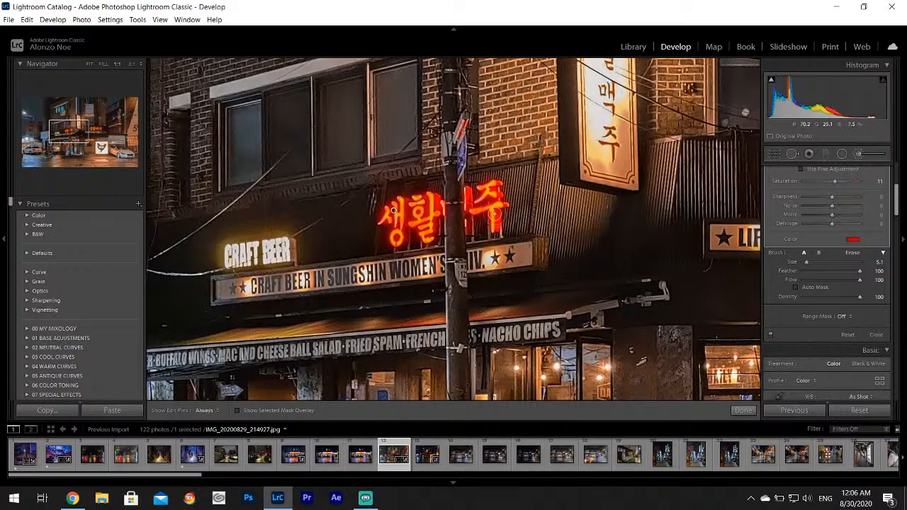
Brush the same red tint over the neon lettering above the "LIFE IS SHORT, DRINK MORE BEER!" board and return to the full photo
{"action": "left_click", "coordinate": [95, 129]}
{"action": "key", "text": "h"}
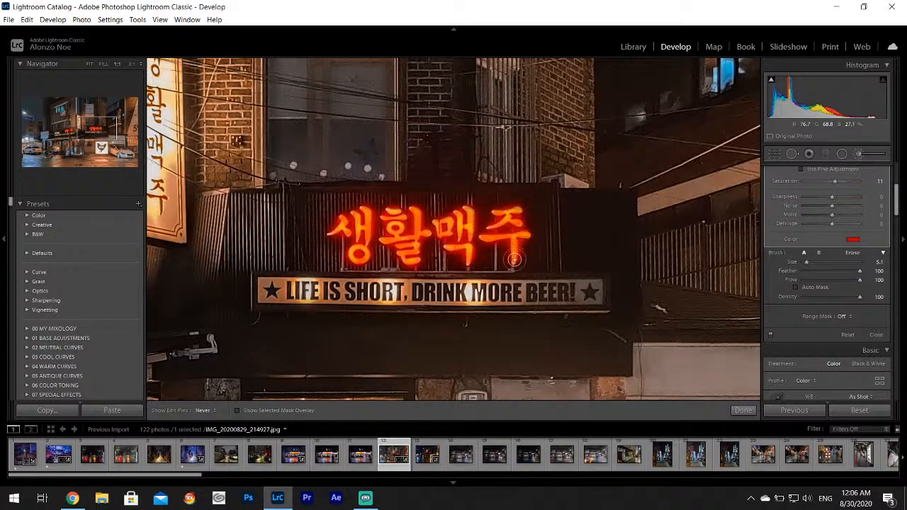
{"action": "key", "text": "h"}
{"action": "left_click", "coordinate": [746, 410]}
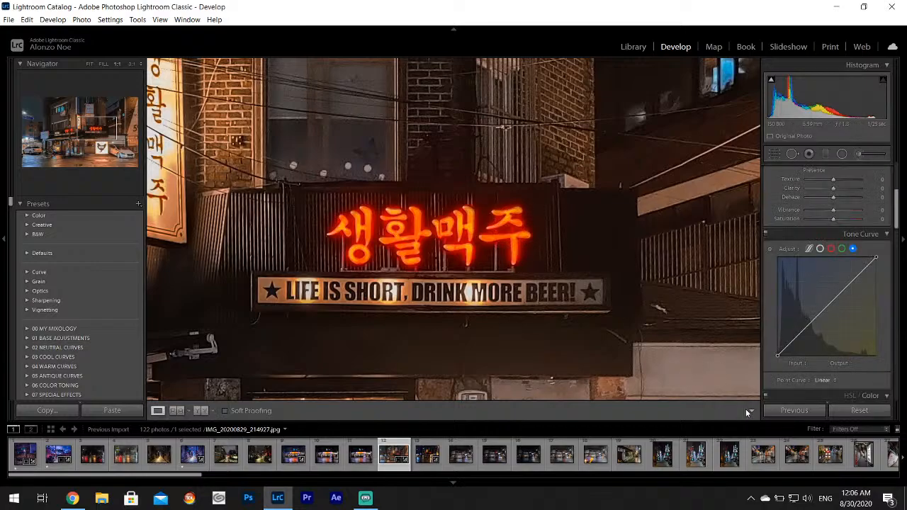
{"action": "left_click", "coordinate": [563, 353]}
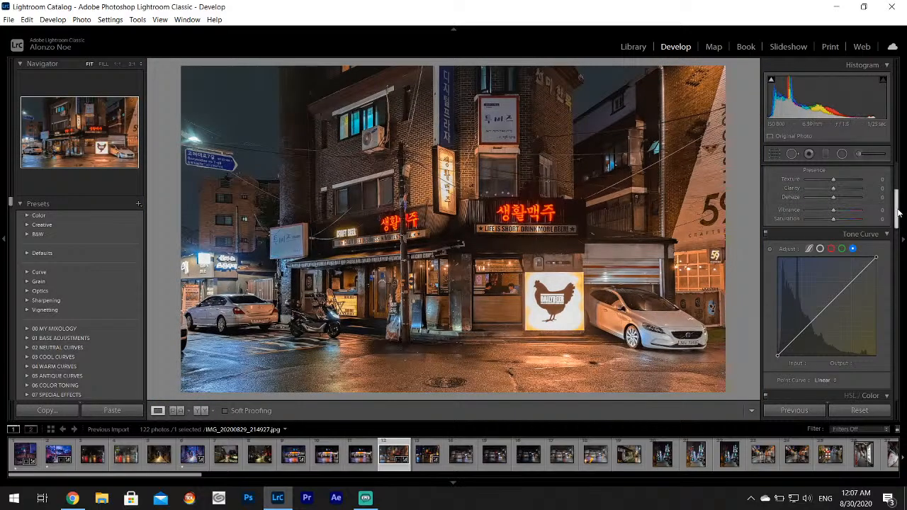
Set the post-crop vignette Amount of the pub photo to -16
{"action": "left_click_drag", "start_coordinate": [898, 219], "coordinate": [896, 365]}
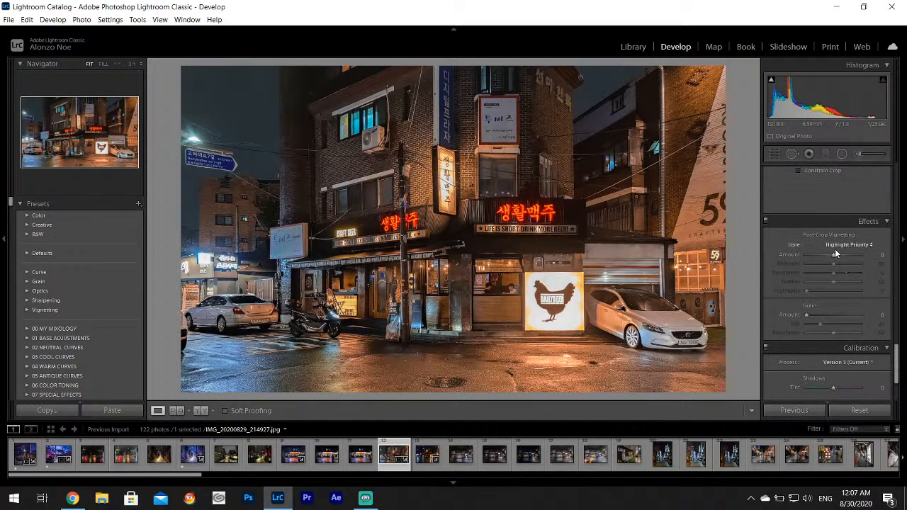
{"action": "left_click_drag", "start_coordinate": [833, 252], "coordinate": [830, 255]}
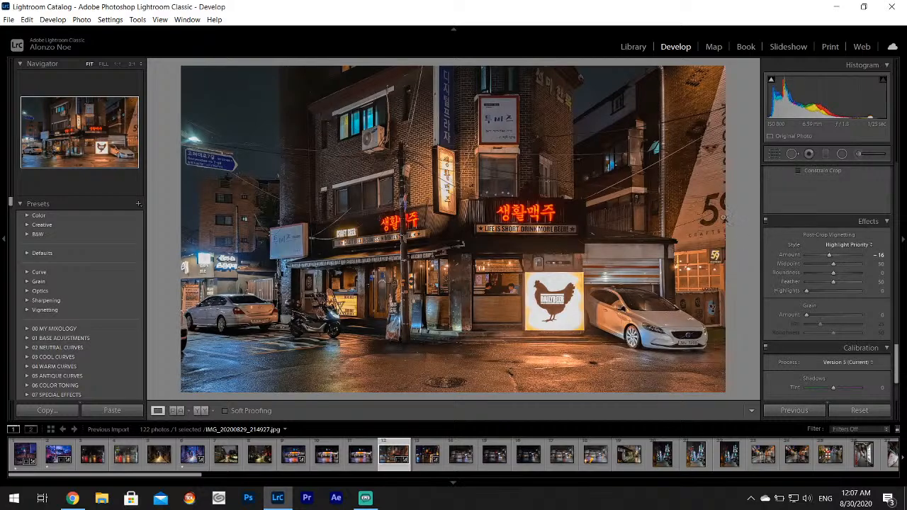
Set up a new Adjustment Brush on the pub photo with a blue tint of Hue 217 and Saturation 56%
{"action": "left_click_drag", "start_coordinate": [897, 361], "coordinate": [899, 168]}
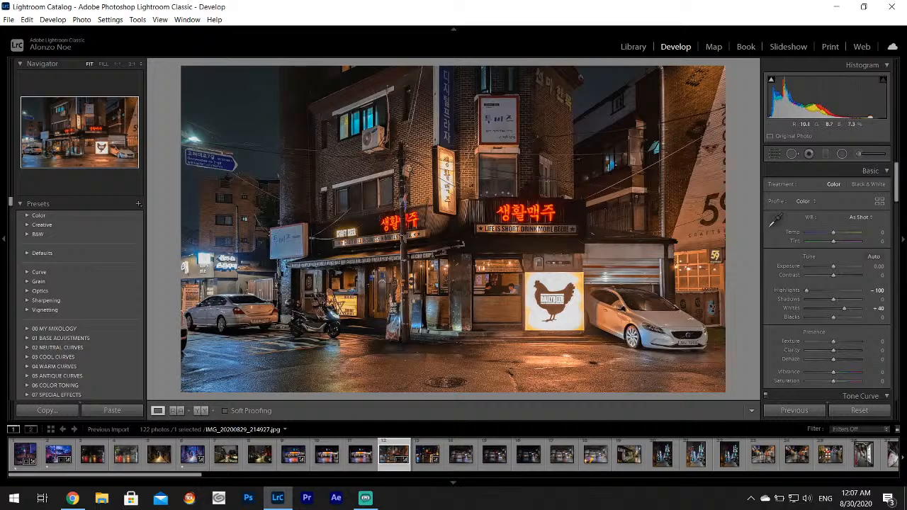
{"action": "left_click", "coordinate": [440, 168]}
{"action": "left_click", "coordinate": [433, 166]}
{"action": "left_click", "coordinate": [864, 148]}
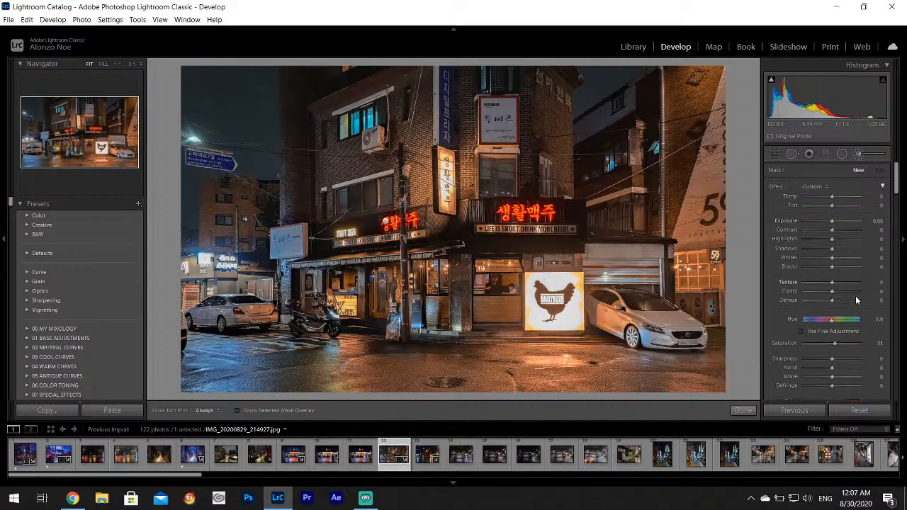
{"action": "scroll", "coordinate": [891, 182], "scroll_direction": "down", "scroll_amount": 4}
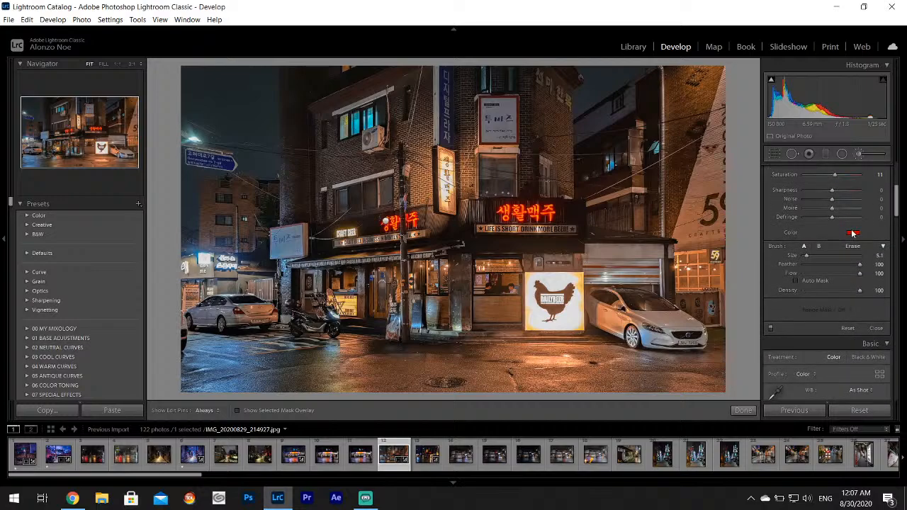
{"action": "left_click", "coordinate": [854, 233]}
{"action": "left_click", "coordinate": [763, 249]}
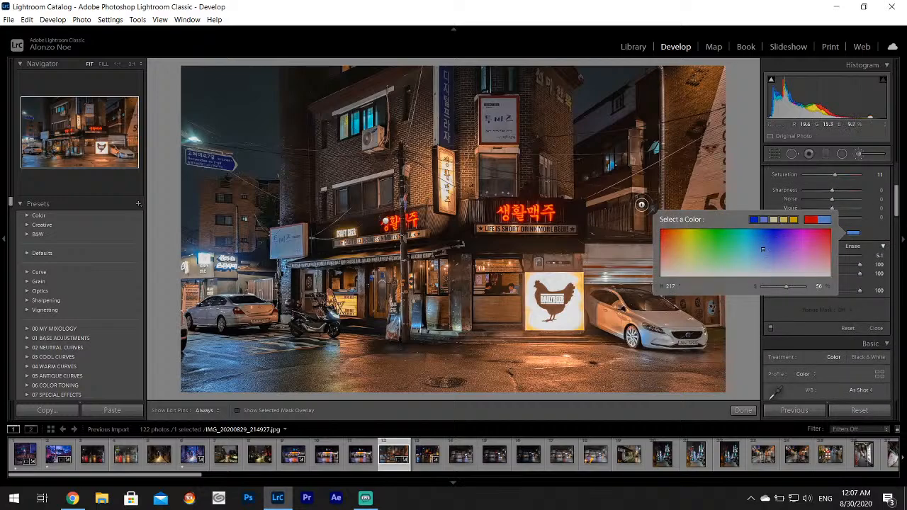
{"action": "left_click", "coordinate": [653, 211]}
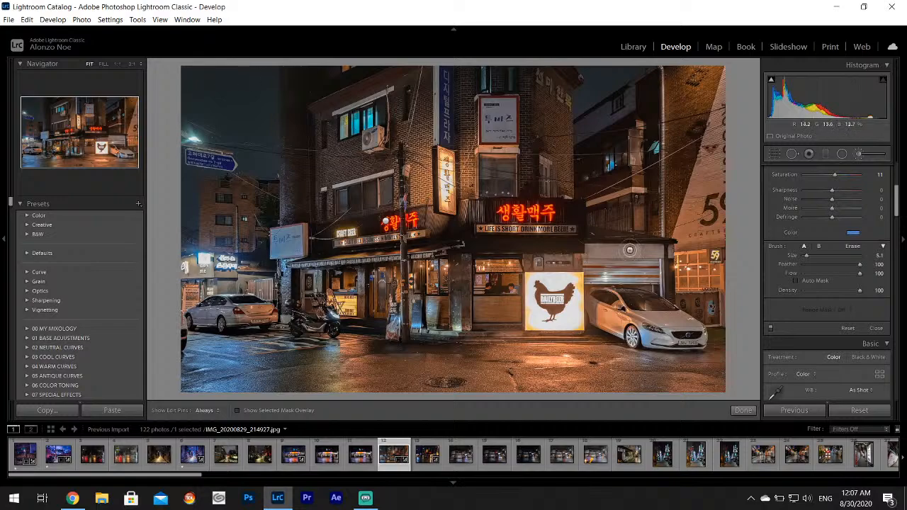
Paint the blue tint over the night sky on both sides of the pub building at brush Size 15.0 and finish brushing
{"action": "left_click", "coordinate": [812, 255]}
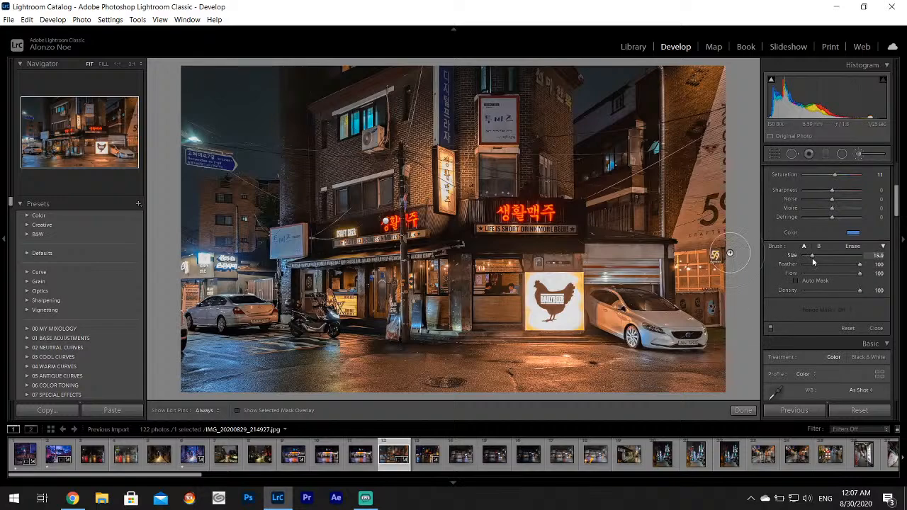
{"action": "mouse_move", "coordinate": [202, 75]}
{"action": "left_mouse_down"}
{"action": "mouse_move", "coordinate": [229, 90]}
{"action": "mouse_move", "coordinate": [229, 116]}
{"action": "mouse_move", "coordinate": [246, 135]}
{"action": "mouse_move", "coordinate": [250, 90]}
{"action": "mouse_move", "coordinate": [257, 162]}
{"action": "mouse_move", "coordinate": [199, 86]}
{"action": "mouse_move", "coordinate": [169, 123]}
{"action": "mouse_move", "coordinate": [187, 202]}
{"action": "mouse_move", "coordinate": [178, 175]}
{"action": "mouse_move", "coordinate": [233, 141]}
{"action": "mouse_move", "coordinate": [247, 106]}
{"action": "mouse_move", "coordinate": [219, 43]}
{"action": "left_mouse_up"}
{"action": "mouse_move", "coordinate": [601, 59]}
{"action": "left_mouse_down"}
{"action": "mouse_move", "coordinate": [584, 96]}
{"action": "mouse_move", "coordinate": [615, 65]}
{"action": "mouse_move", "coordinate": [581, 101]}
{"action": "mouse_move", "coordinate": [640, 51]}
{"action": "left_mouse_up"}
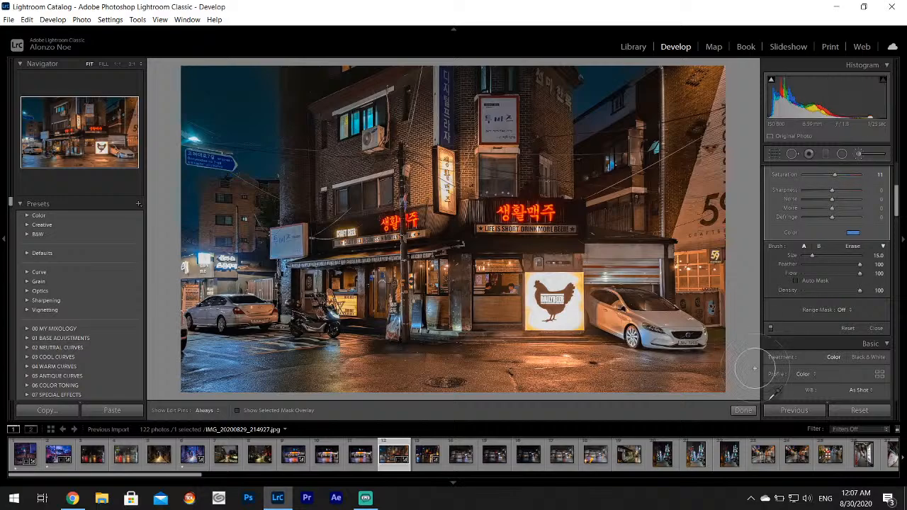
{"action": "left_click", "coordinate": [744, 411]}
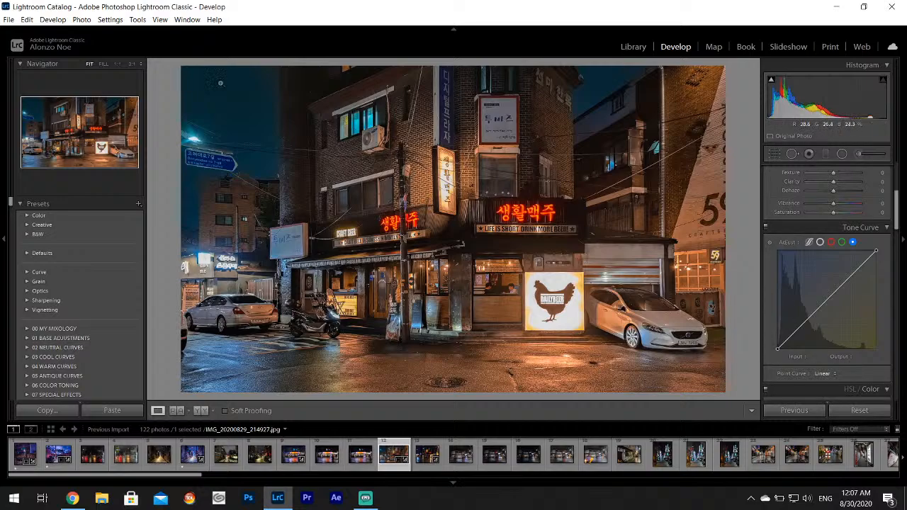
Export the pub photo to the Phone Shots subfolder on the Desktop and give it a 1-star rating
{"action": "left_click", "coordinate": [9, 19]}
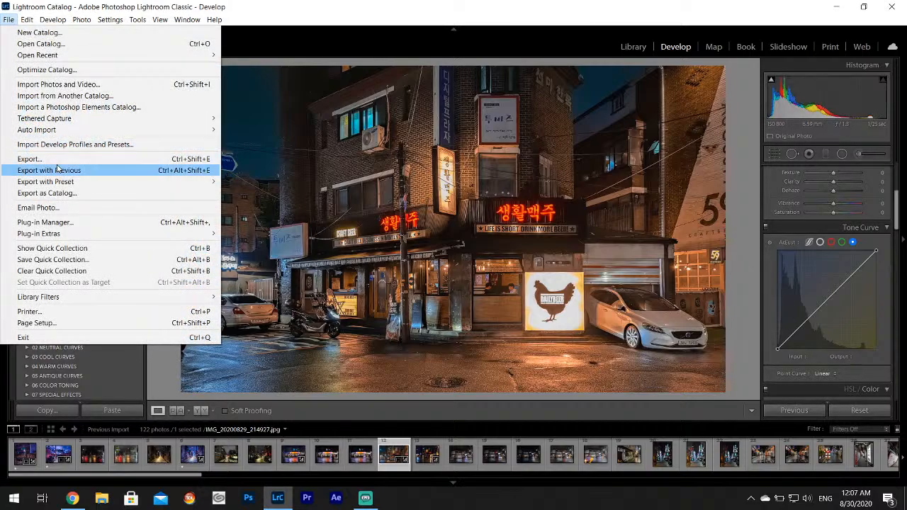
{"action": "left_click", "coordinate": [32, 159]}
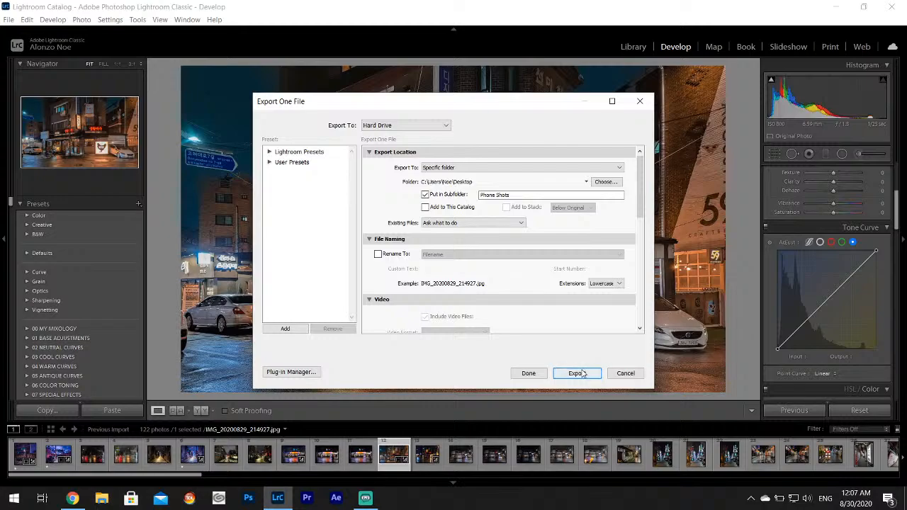
{"action": "left_click", "coordinate": [577, 373]}
{"action": "key", "text": "1"}
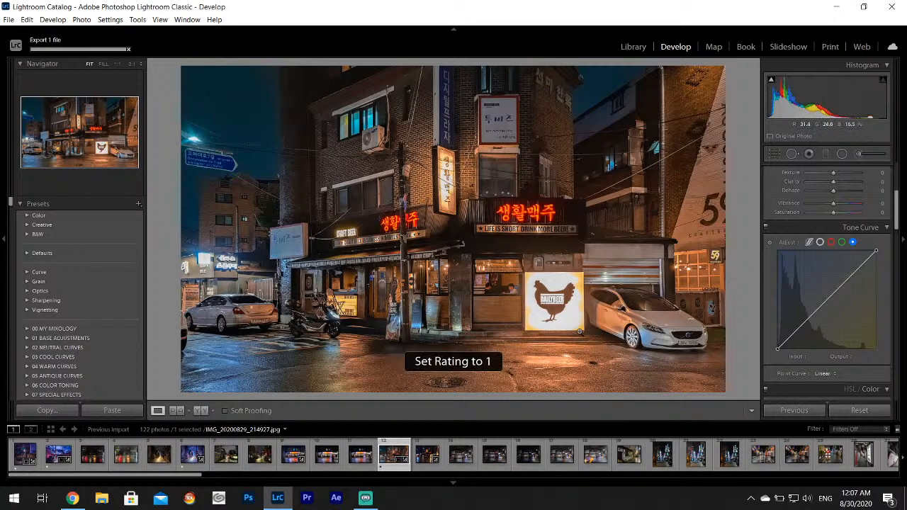
Compare the following street photos, rate IMG_20200829_215033.jpg 1 star and keep it selected for editing
{"action": "left_click", "coordinate": [423, 469]}
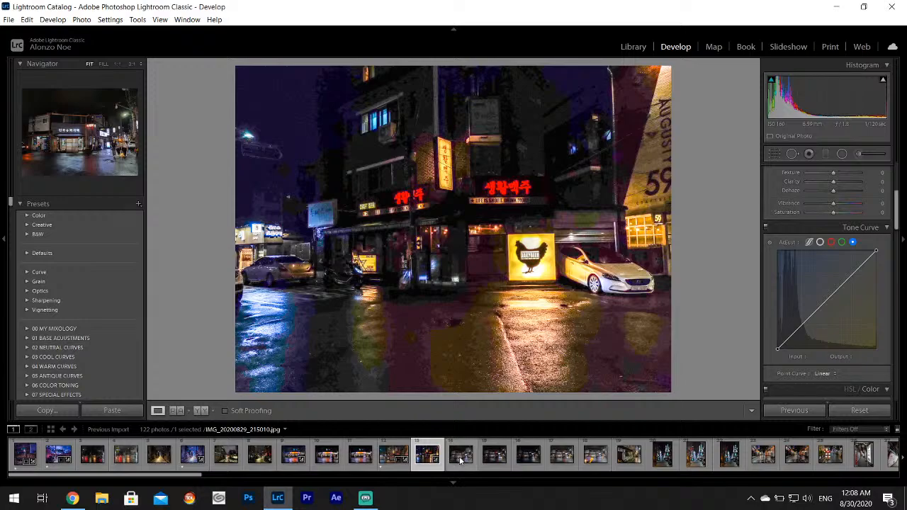
{"action": "left_click", "coordinate": [461, 459]}
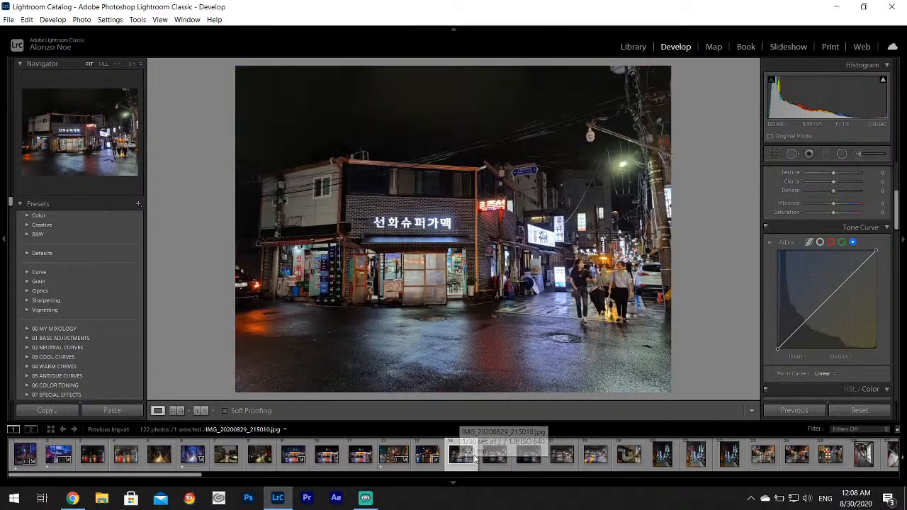
{"action": "left_click", "coordinate": [530, 460]}
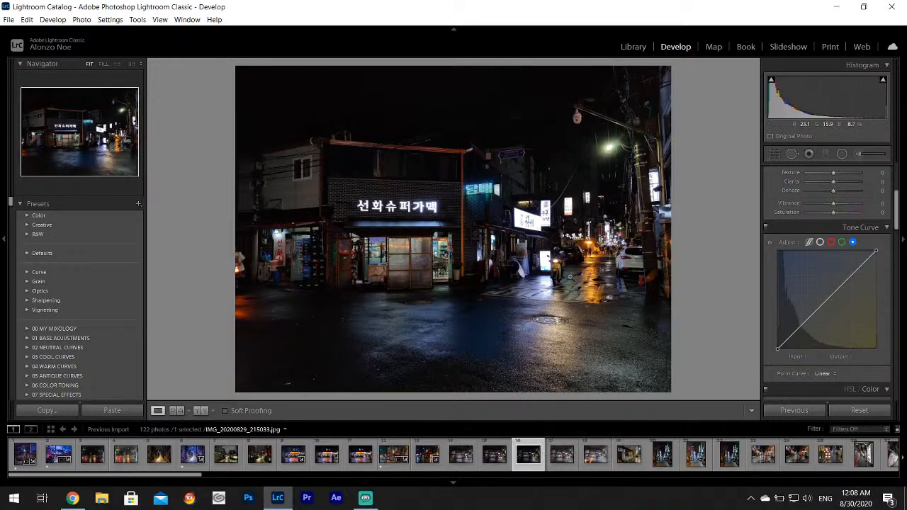
{"action": "key", "text": "1"}
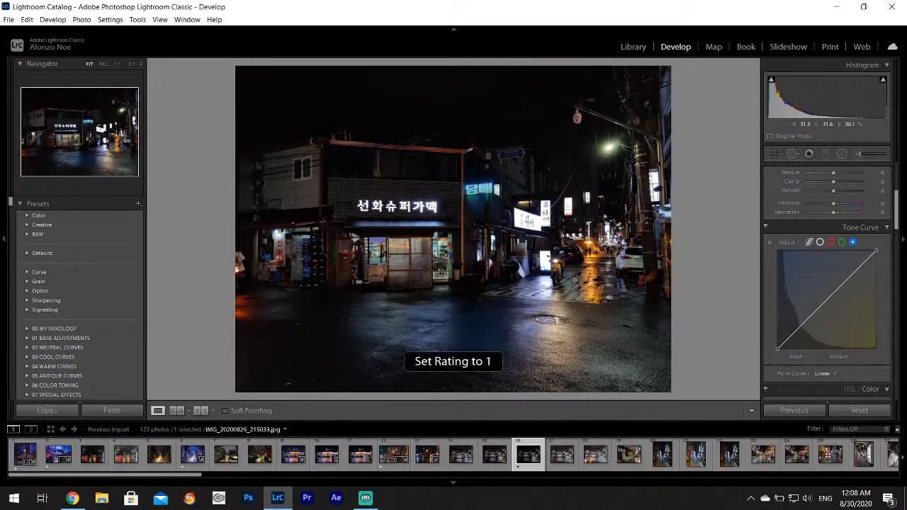
{"action": "left_click", "coordinate": [571, 451]}
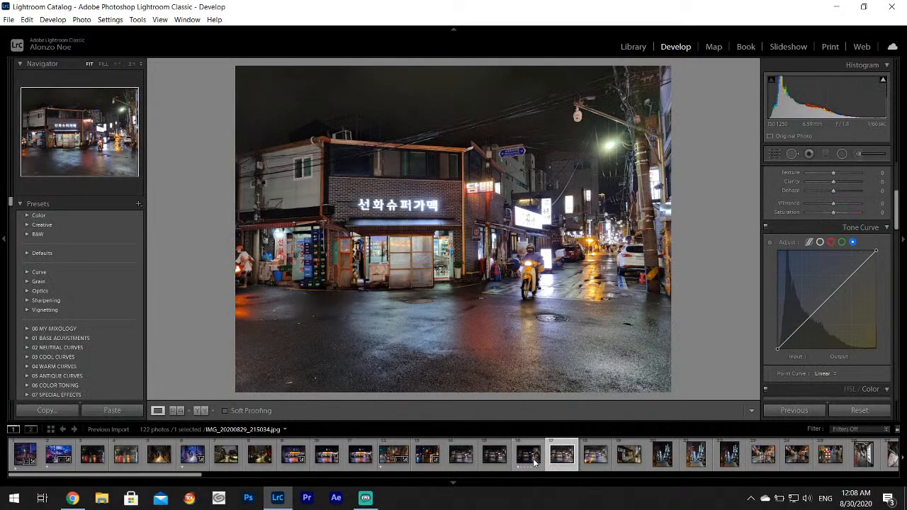
{"action": "left_click", "coordinate": [528, 461]}
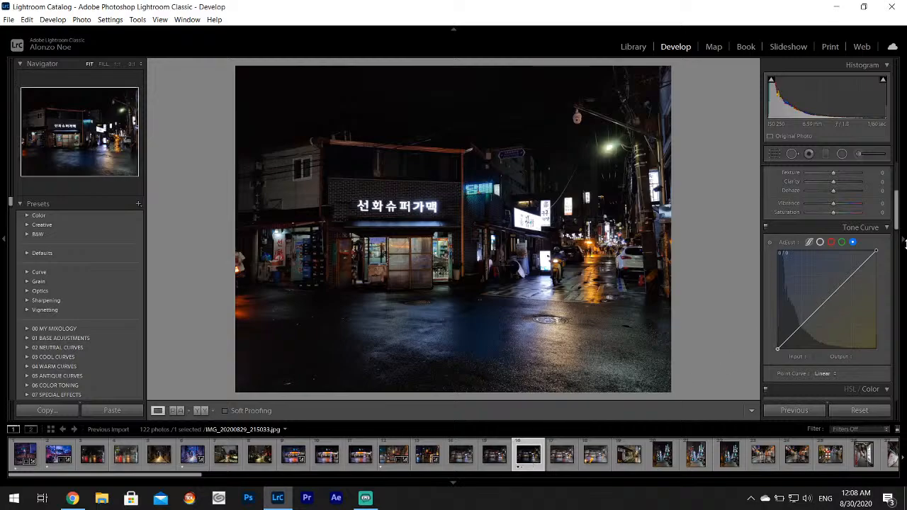
Set the corner shop photo's Highlights to -100, Shadows to +100 and Whites to +75
{"action": "scroll", "coordinate": [898, 214], "scroll_direction": "up", "scroll_amount": 3}
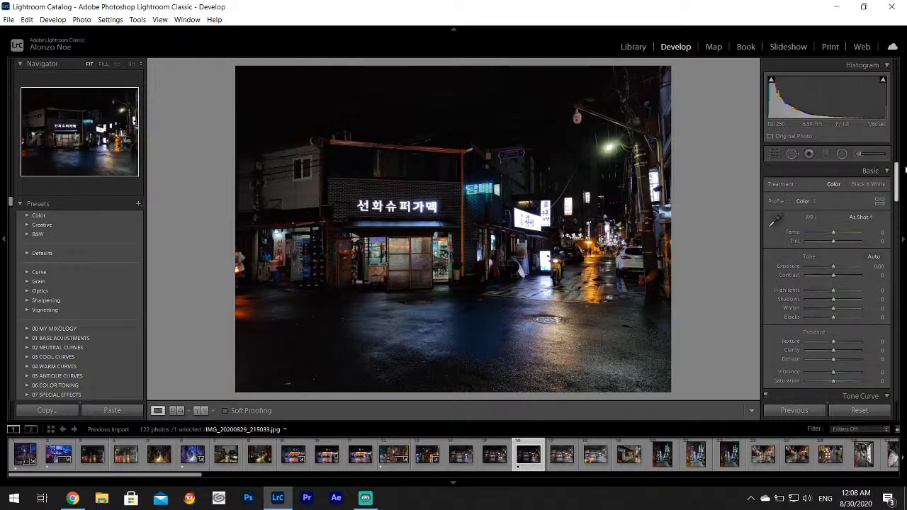
{"action": "left_click", "coordinate": [805, 290]}
{"action": "left_click", "coordinate": [864, 299]}
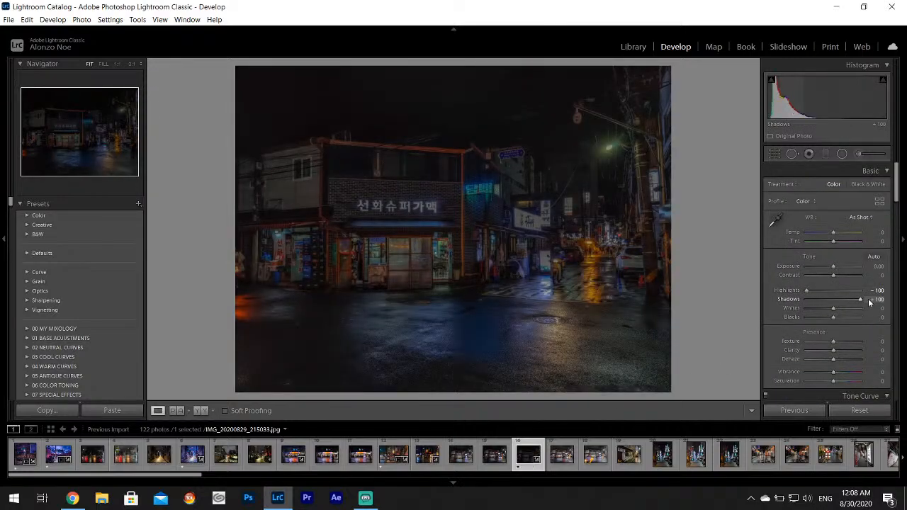
{"action": "left_click_drag", "start_coordinate": [835, 309], "coordinate": [856, 312]}
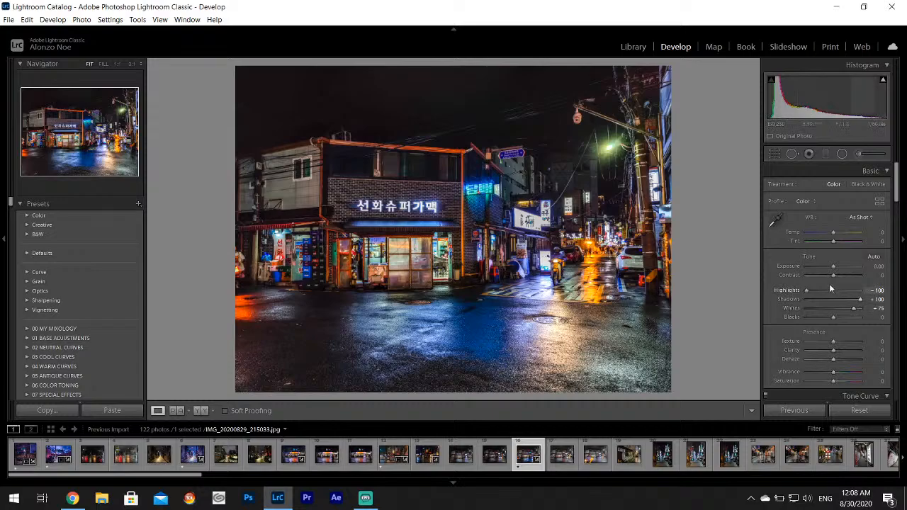
Split-tone the shadows of the corner shop photo with a blue of Hue 200 and Saturation 36
{"action": "left_click_drag", "start_coordinate": [895, 178], "coordinate": [896, 242]}
{"action": "left_click", "coordinate": [860, 311]}
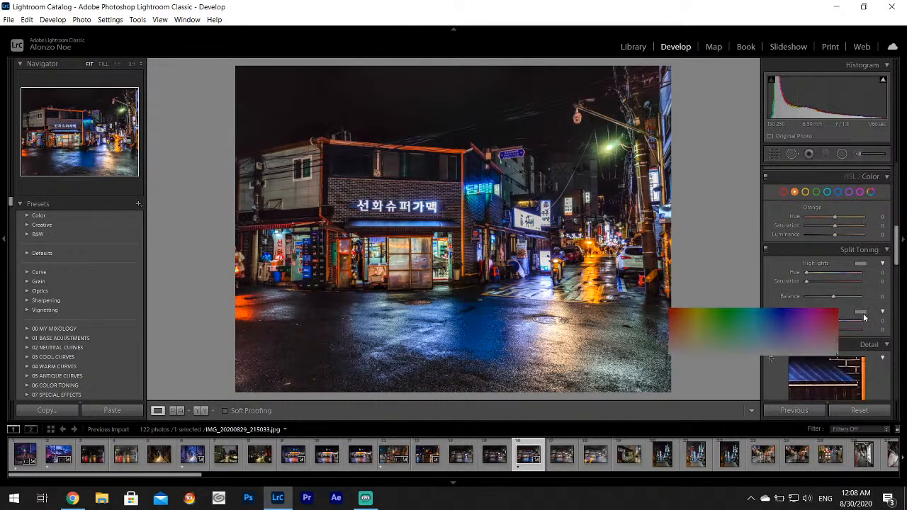
{"action": "left_click_drag", "start_coordinate": [817, 335], "coordinate": [765, 336]}
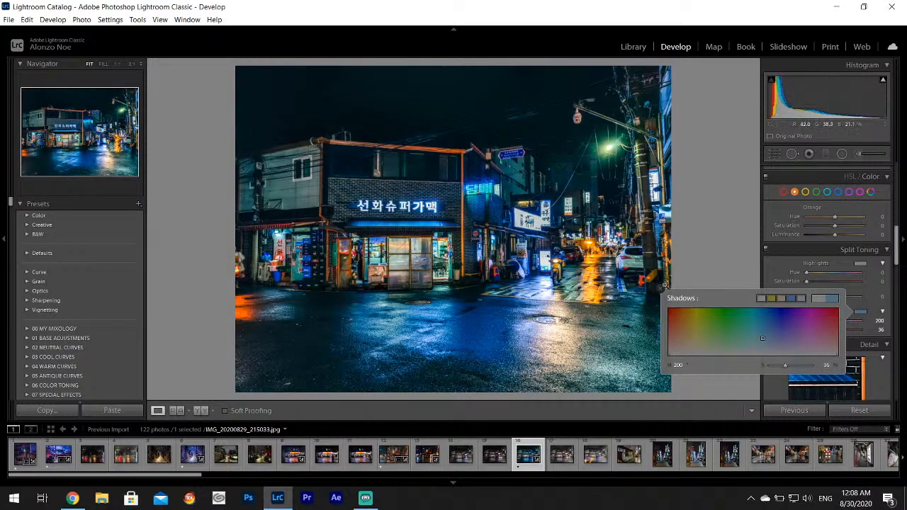
{"action": "left_click", "coordinate": [660, 287]}
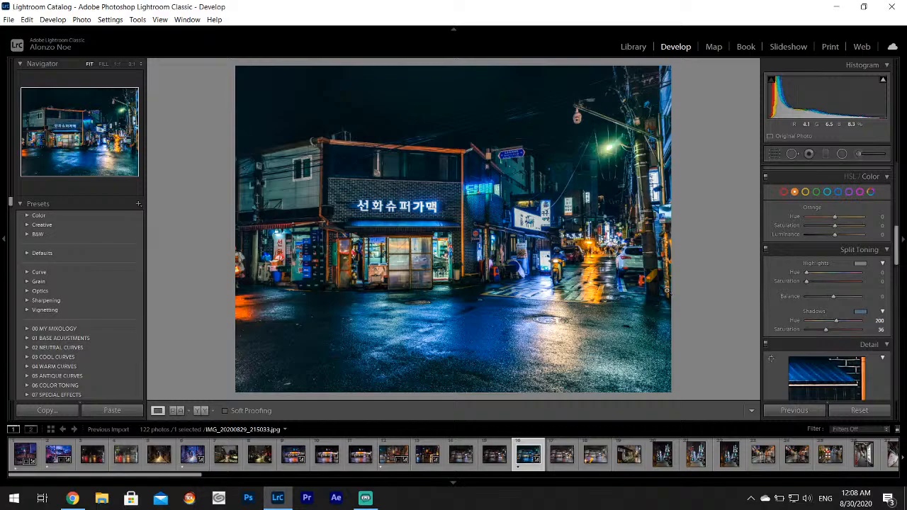
Set up a new Adjustment Brush with Exposure 0.31, no colour tint and Size 6.0
{"action": "left_click_drag", "start_coordinate": [894, 232], "coordinate": [896, 168]}
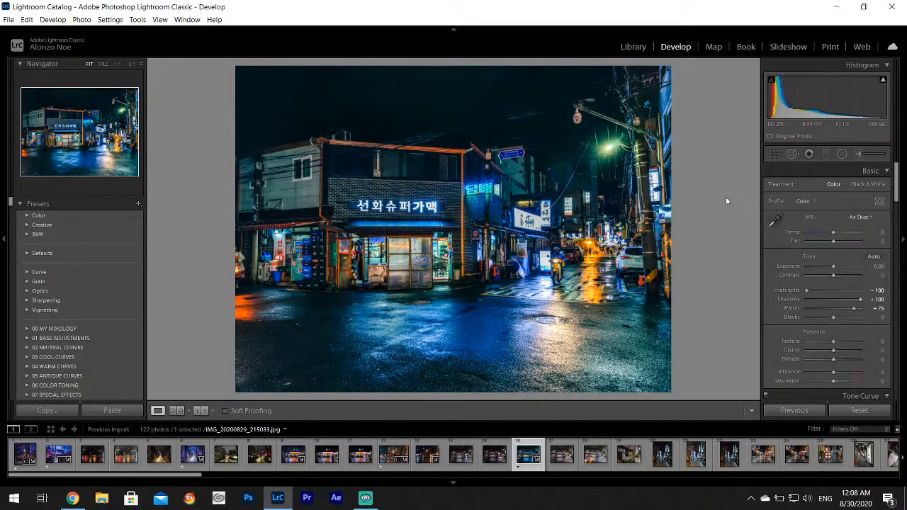
{"action": "left_click", "coordinate": [855, 153]}
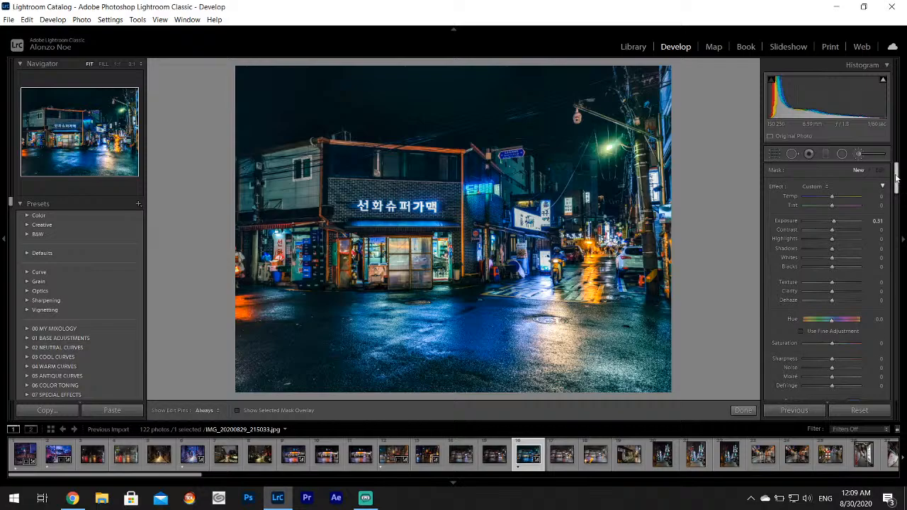
{"action": "scroll", "coordinate": [897, 177], "scroll_direction": "down", "scroll_amount": 5}
{"action": "left_click", "coordinate": [853, 247]}
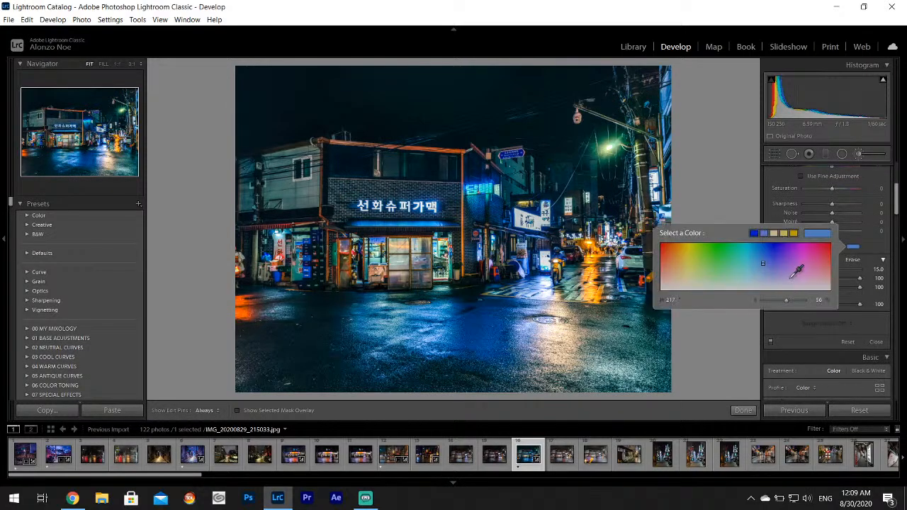
{"action": "left_click", "coordinate": [658, 221]}
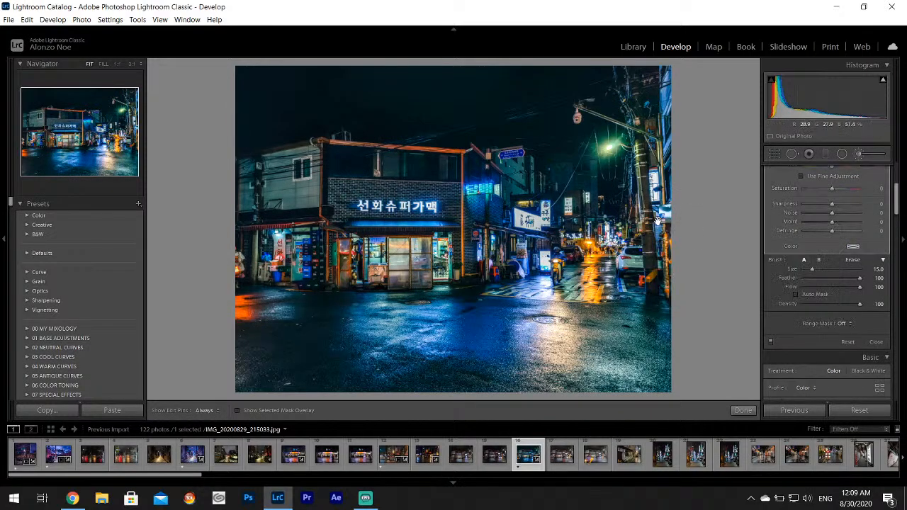
{"action": "left_click", "coordinate": [806, 268]}
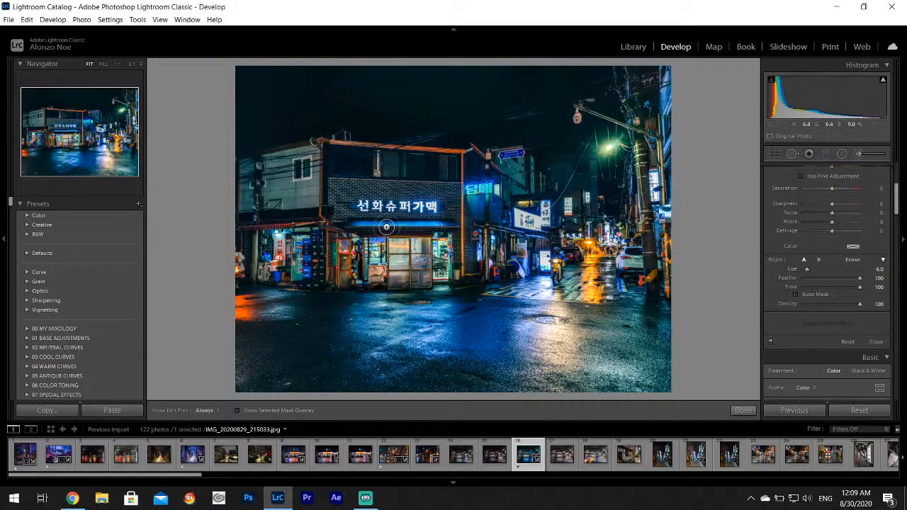
Brush the exposure lift over the white shop sign lettering and the lit storefront below it, and finish brushing
{"action": "key", "text": "h"}
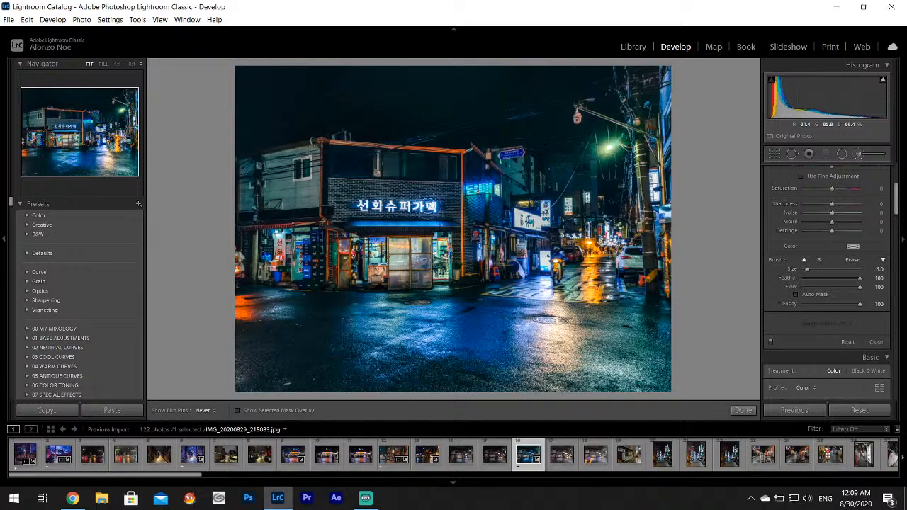
{"action": "key", "text": "h"}
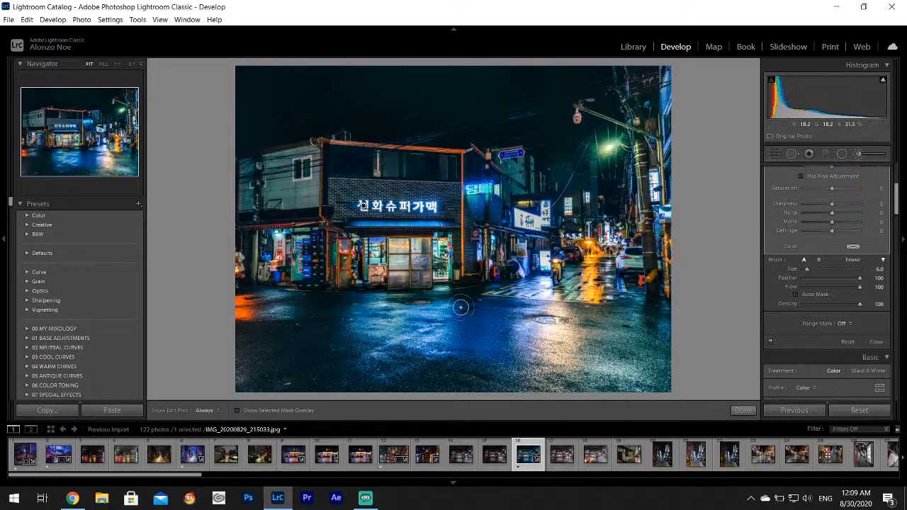
{"action": "left_click_drag", "start_coordinate": [439, 241], "coordinate": [453, 267]}
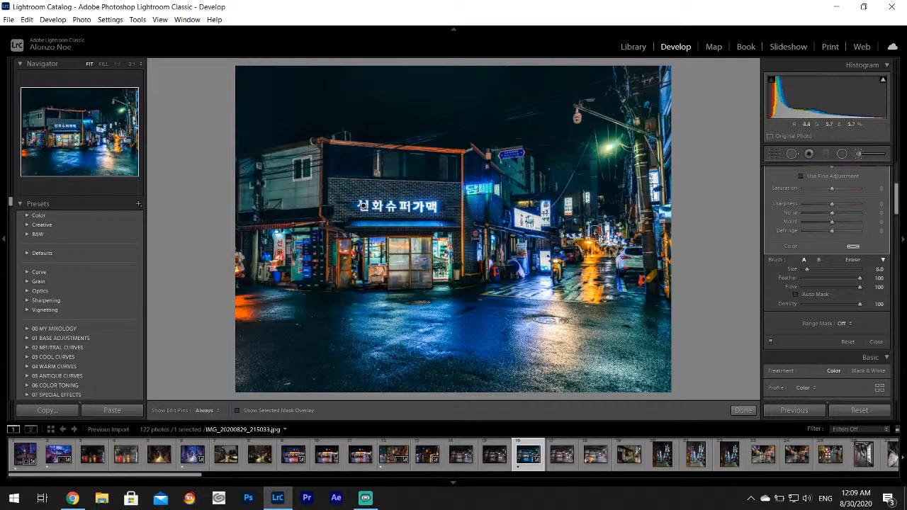
{"action": "key", "text": "h"}
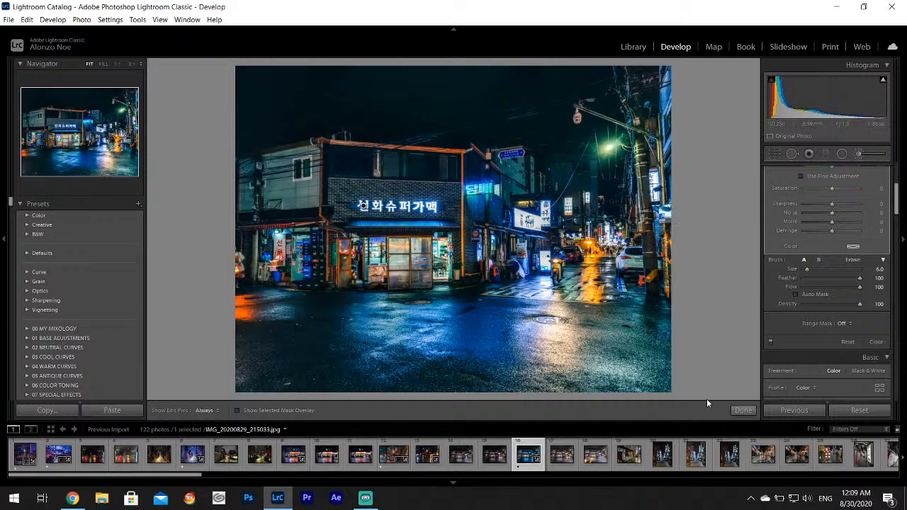
{"action": "left_click", "coordinate": [749, 402]}
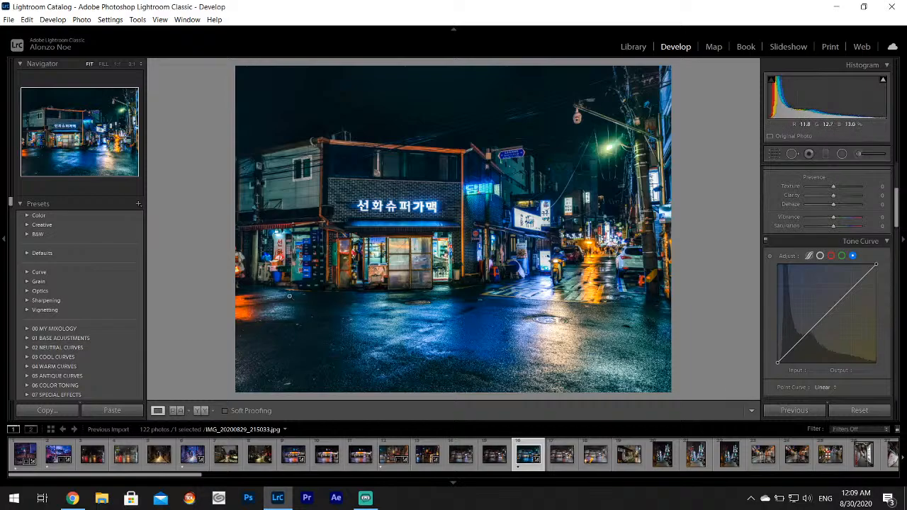
Export the finished corner shop photo with the current export settings
{"action": "left_click", "coordinate": [8, 19]}
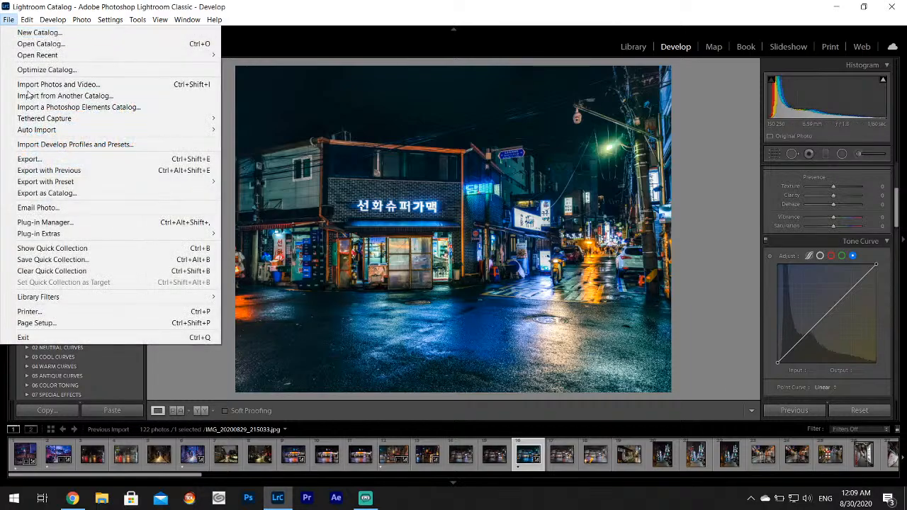
{"action": "left_click", "coordinate": [29, 158]}
{"action": "left_click", "coordinate": [579, 373]}
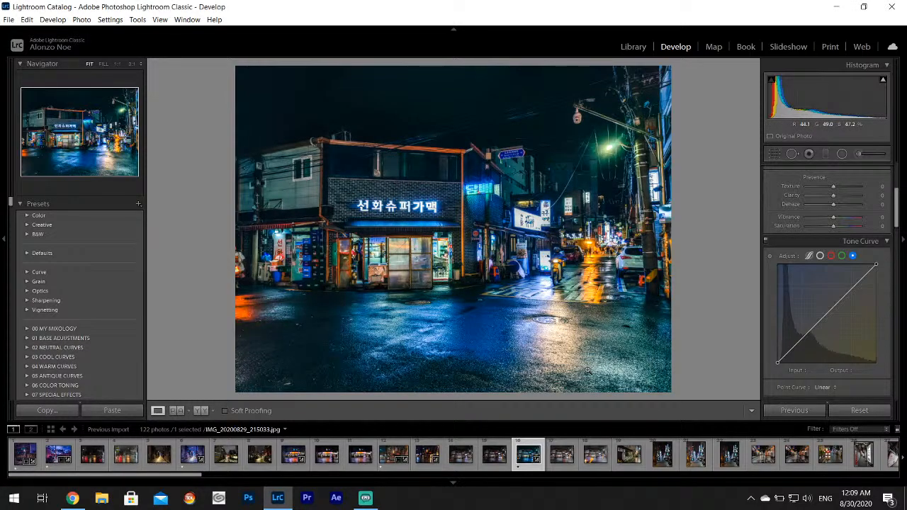
Look through the street photos following the corner shop shot and settle on the portrait neon street photo IMG_20200829_215227.jpg
{"action": "left_click", "coordinate": [588, 460]}
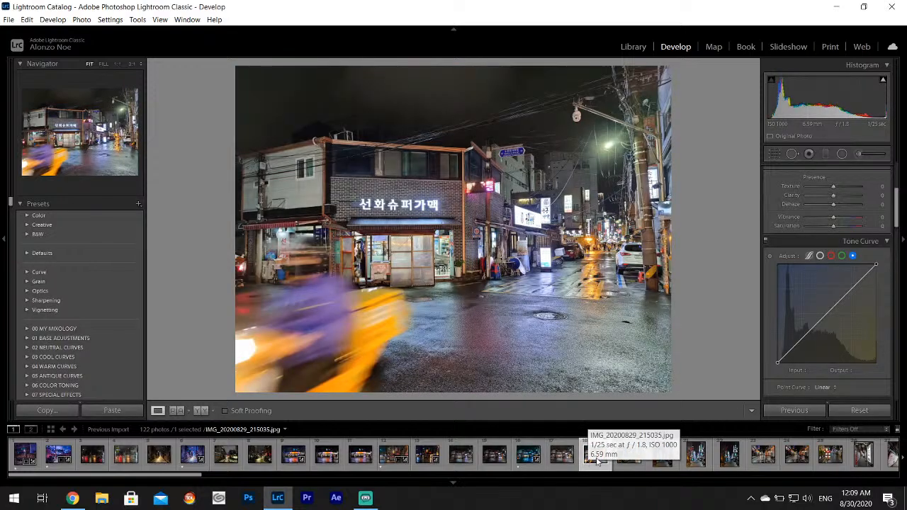
{"action": "left_click", "coordinate": [621, 462]}
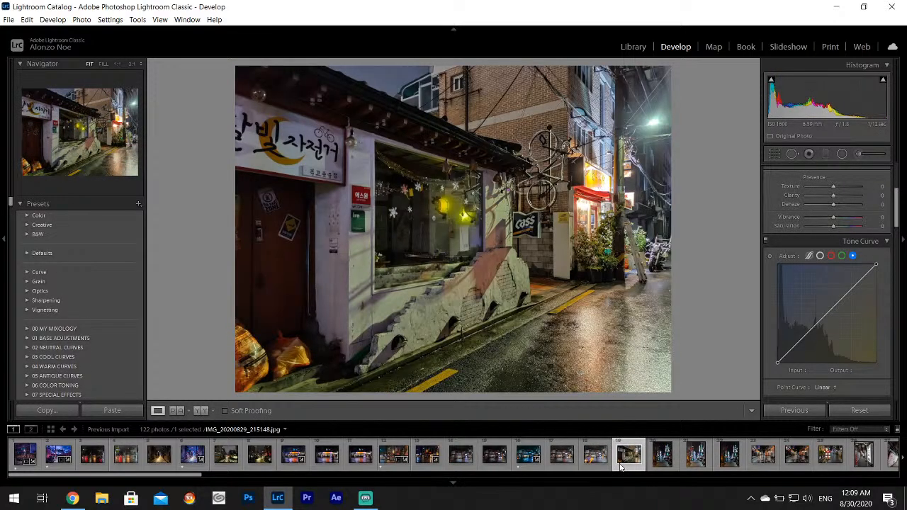
{"action": "left_click", "coordinate": [661, 459]}
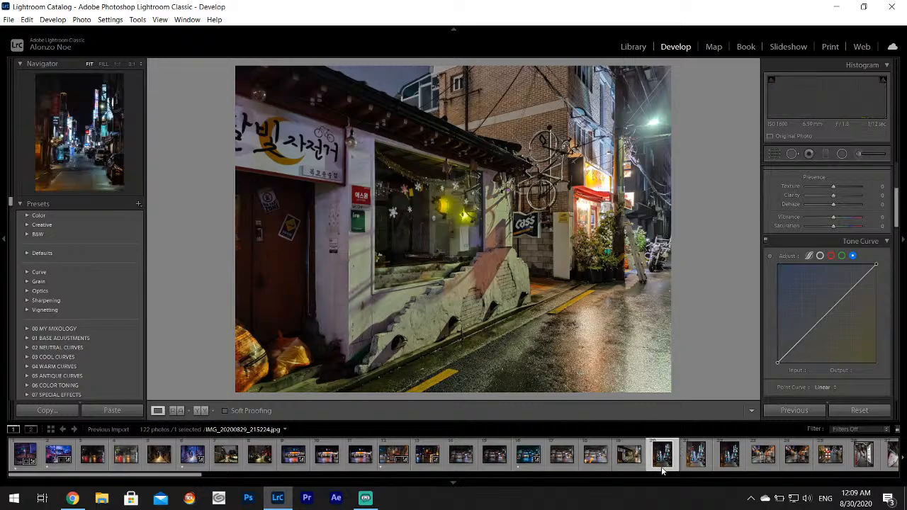
{"action": "left_click", "coordinate": [698, 460]}
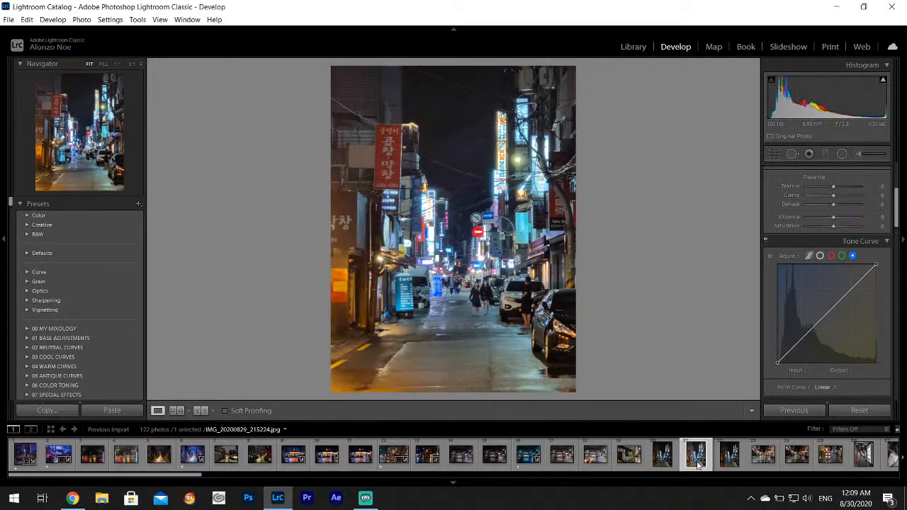
{"action": "left_click", "coordinate": [724, 464]}
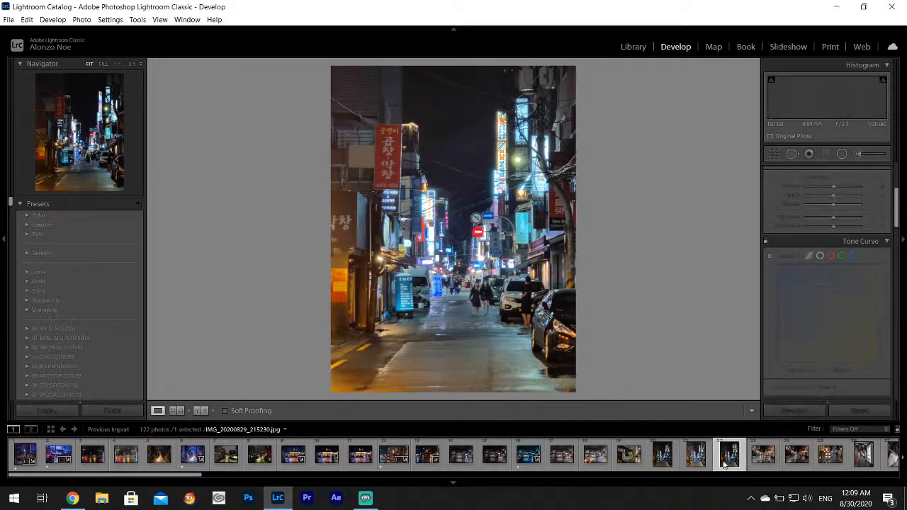
{"action": "left_click", "coordinate": [701, 460]}
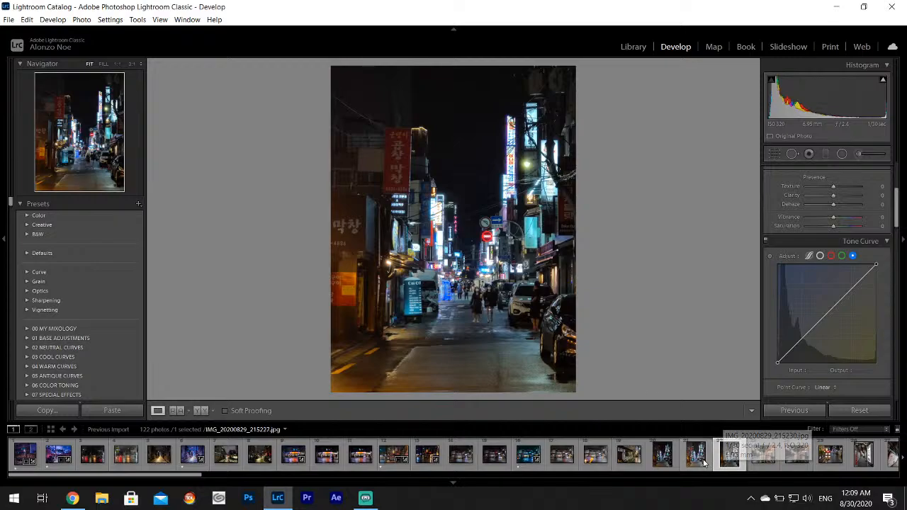
{"action": "left_click", "coordinate": [724, 459]}
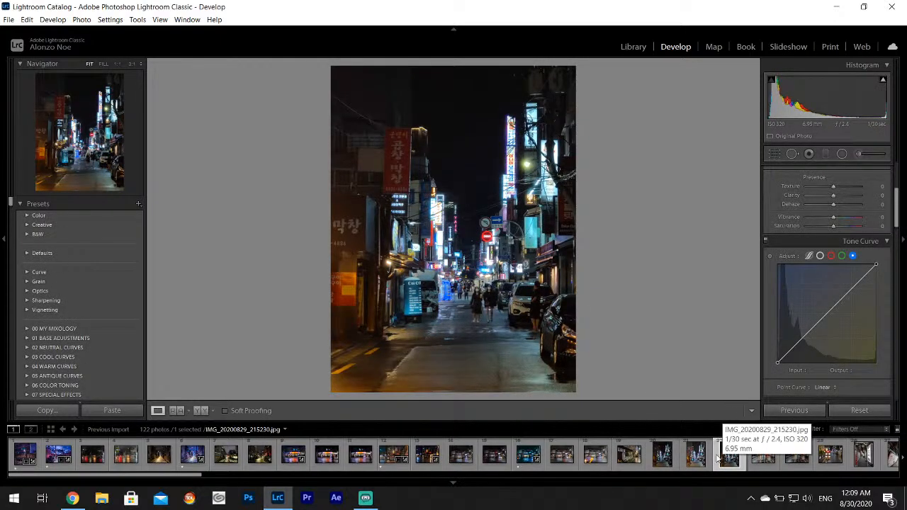
{"action": "left_click", "coordinate": [698, 458]}
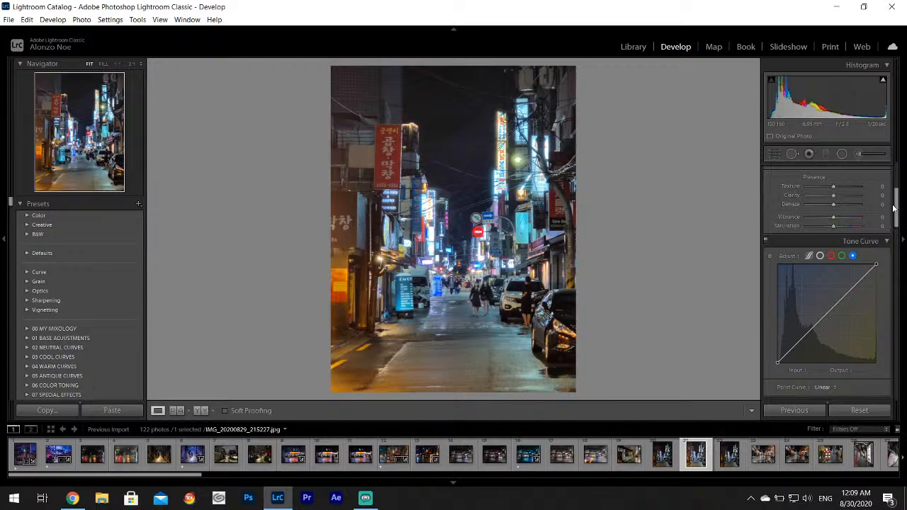
Set the neon street photo's Highlights to -100, Whites to +47 and Shadows to -89, checking the street detail up close
{"action": "left_click_drag", "start_coordinate": [894, 208], "coordinate": [895, 183]}
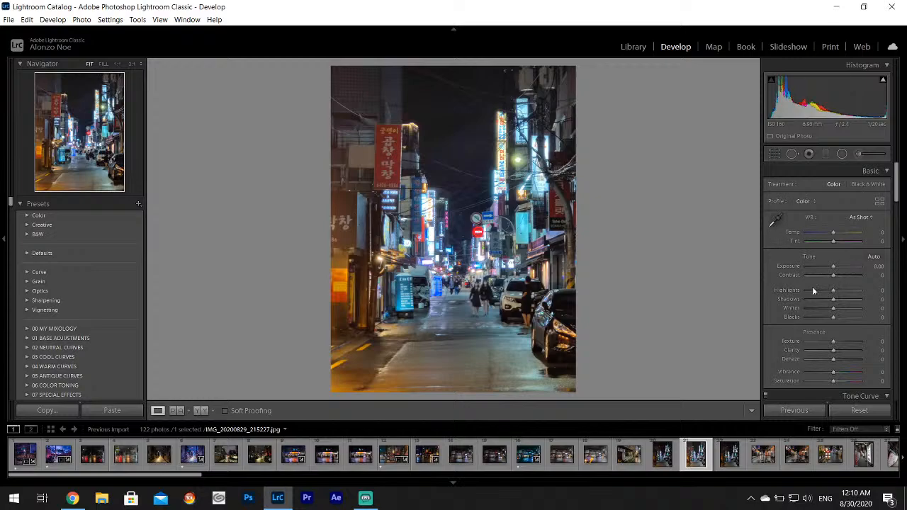
{"action": "left_click_drag", "start_coordinate": [813, 290], "coordinate": [801, 294]}
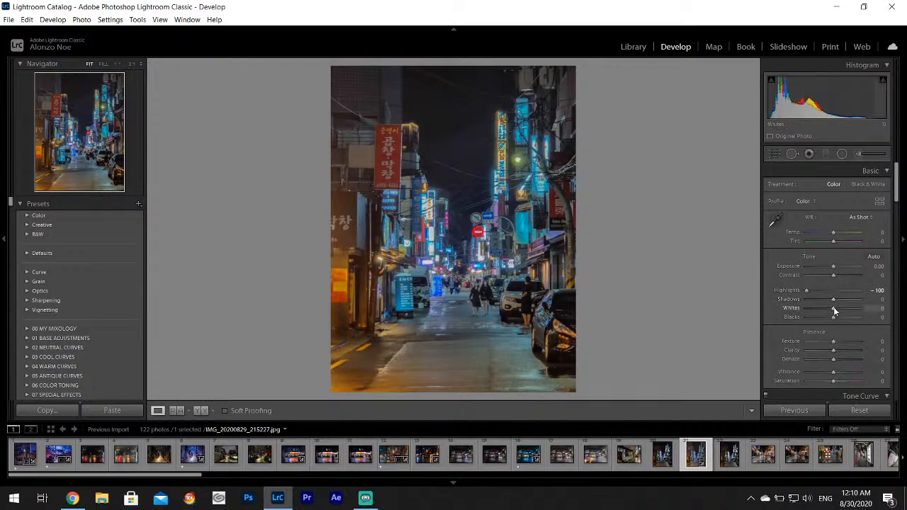
{"action": "left_click_drag", "start_coordinate": [836, 307], "coordinate": [806, 302]}
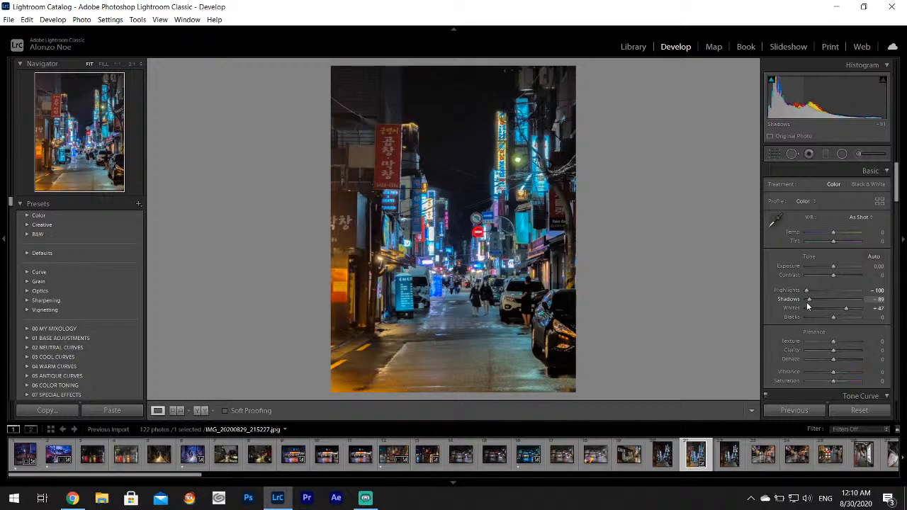
{"action": "left_click", "coordinate": [457, 272]}
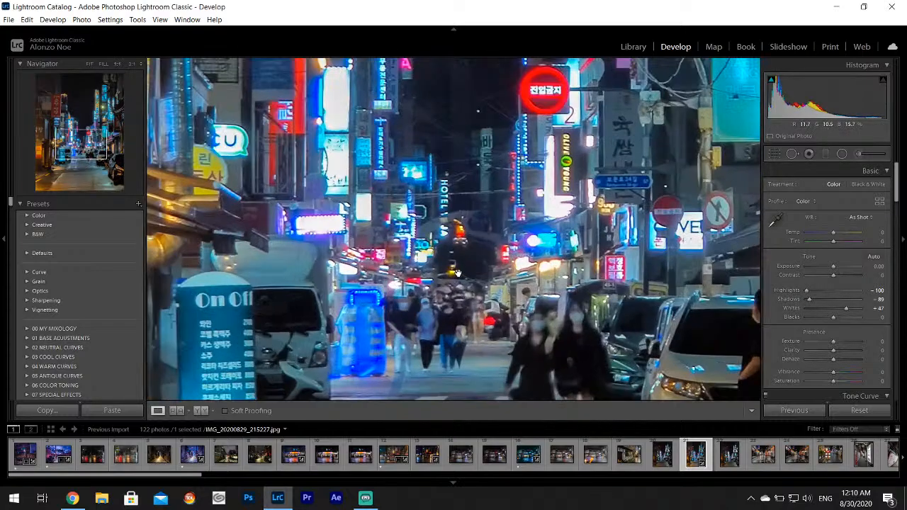
{"action": "left_click", "coordinate": [458, 272]}
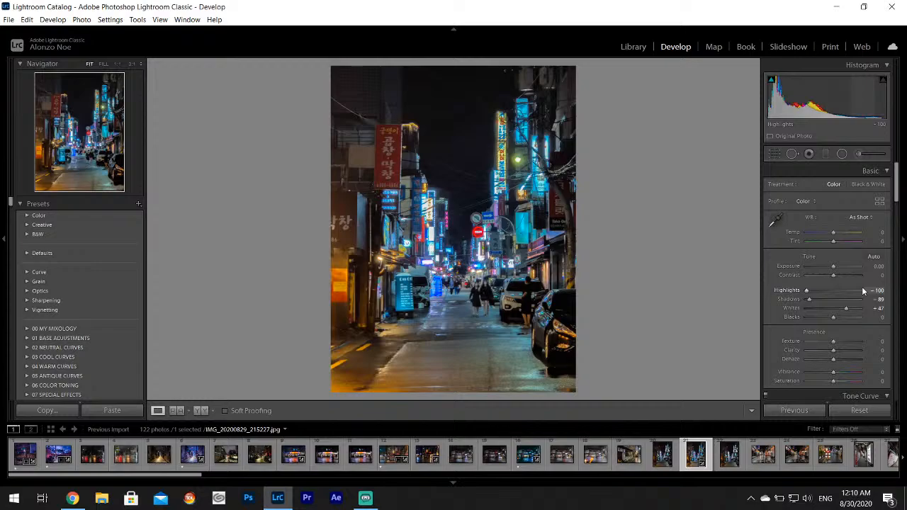
Split-tone the neon street photo's shadows with a blue of Hue 232 and Saturation 44
{"action": "left_click_drag", "start_coordinate": [898, 185], "coordinate": [899, 201]}
{"action": "scroll", "coordinate": [898, 201], "scroll_direction": "down", "scroll_amount": 2}
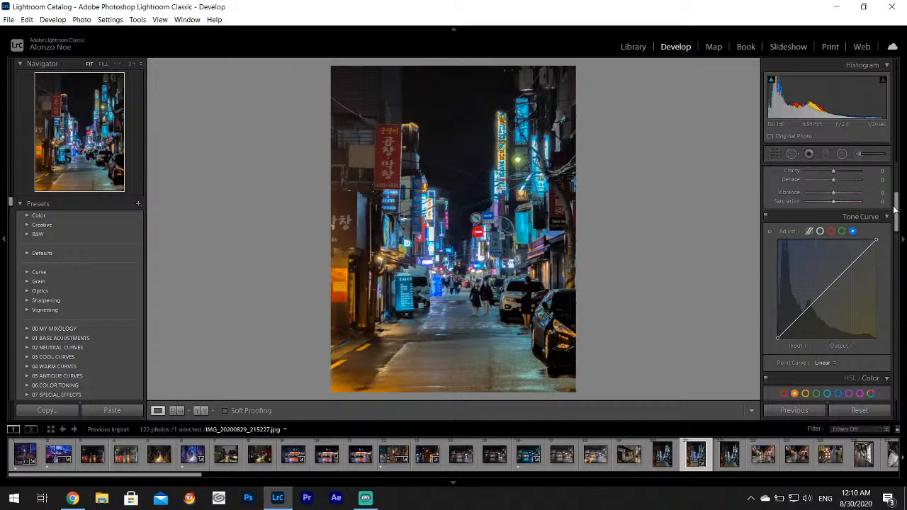
{"action": "left_click_drag", "start_coordinate": [897, 206], "coordinate": [903, 251]}
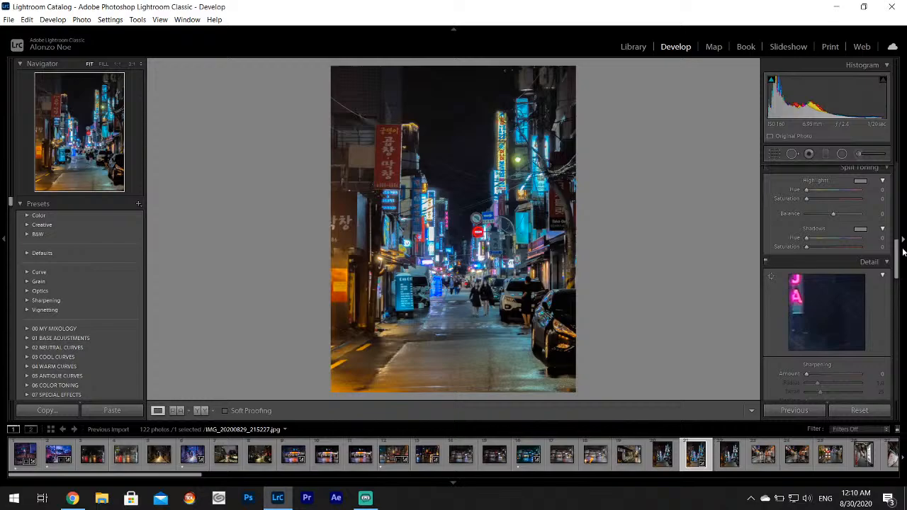
{"action": "left_click", "coordinate": [859, 229]}
{"action": "left_click_drag", "start_coordinate": [790, 253], "coordinate": [779, 249]}
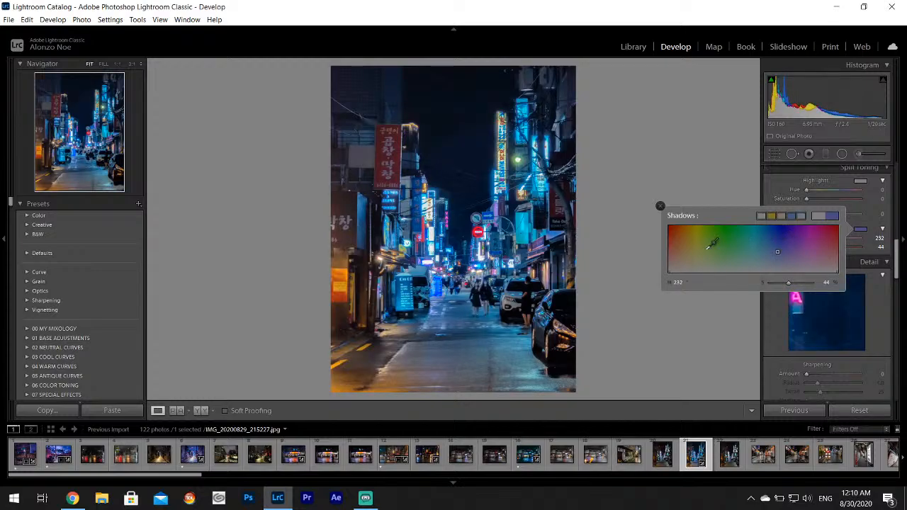
Switch to Chrome and open ebay.com in a new tab
{"action": "left_click", "coordinate": [72, 498]}
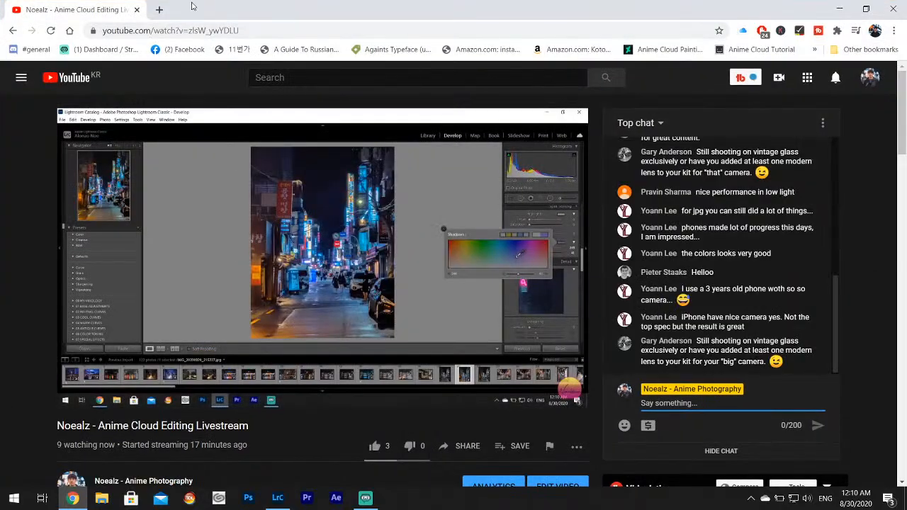
{"action": "left_click", "coordinate": [160, 9]}
{"action": "type", "text": "d"}
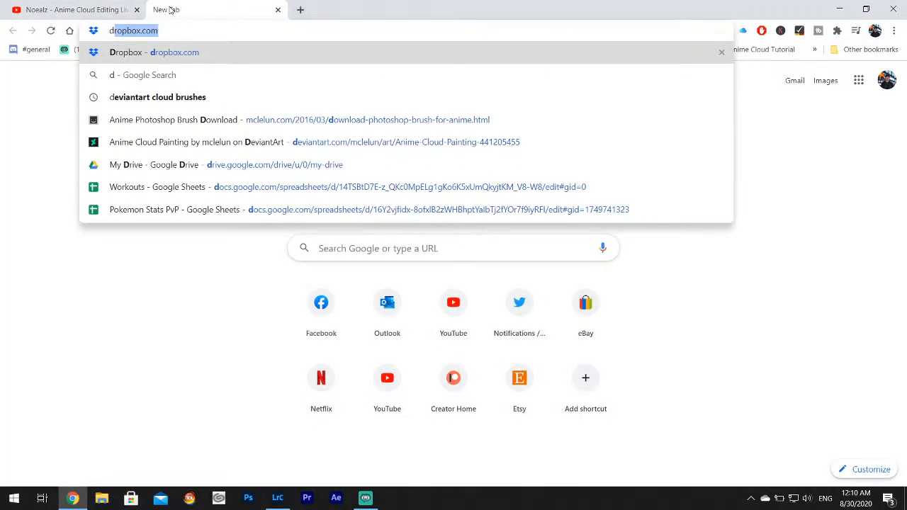
{"action": "key", "text": "BackSpace"}
{"action": "key", "text": "BackSpace"}
{"action": "type", "text": "eb"}
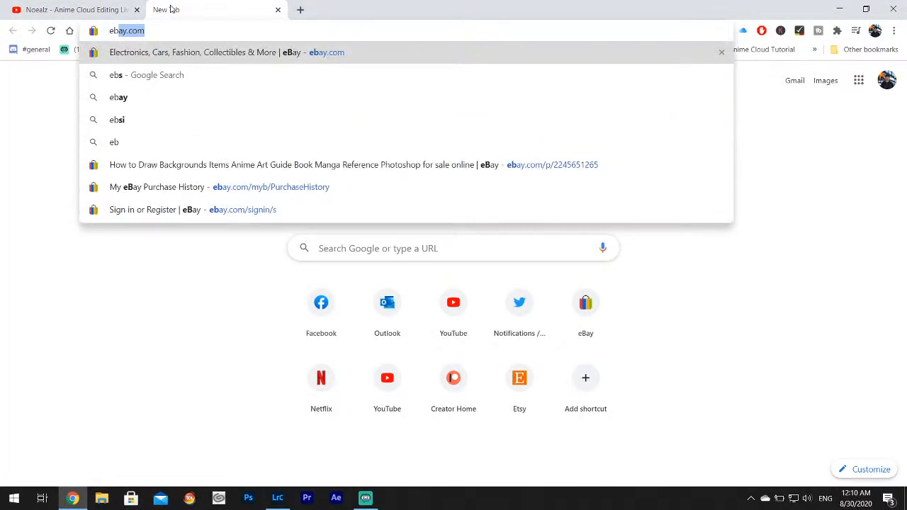
{"action": "key", "text": "Return"}
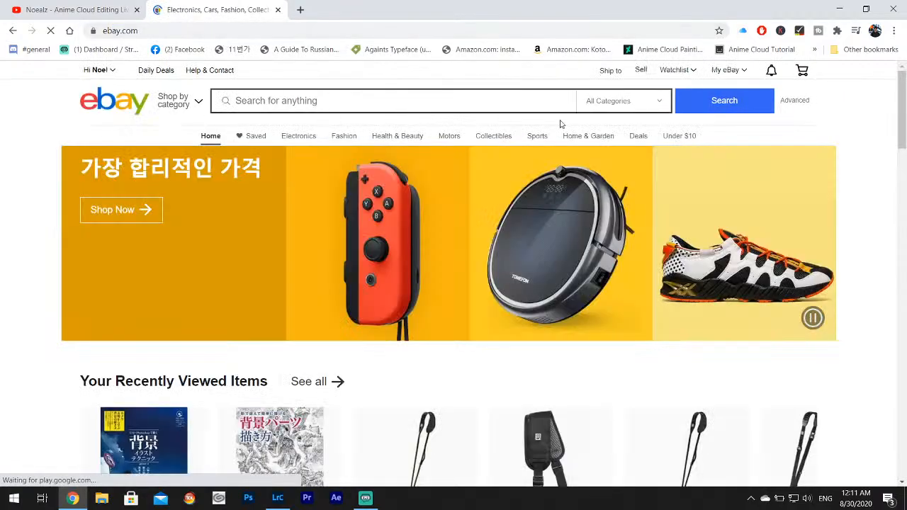
Open the eBay purchase history and look through the recent camera gear orders
{"action": "mouse_move", "coordinate": [739, 71]}
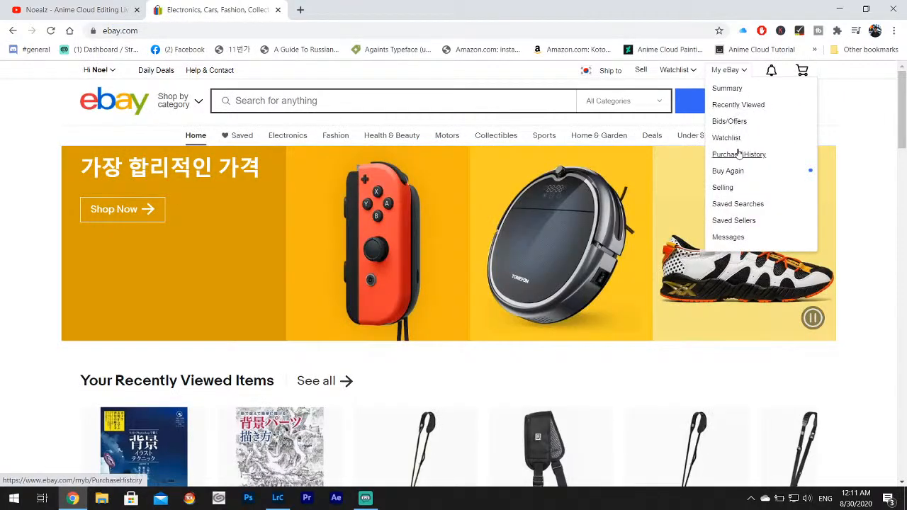
{"action": "left_click", "coordinate": [740, 154]}
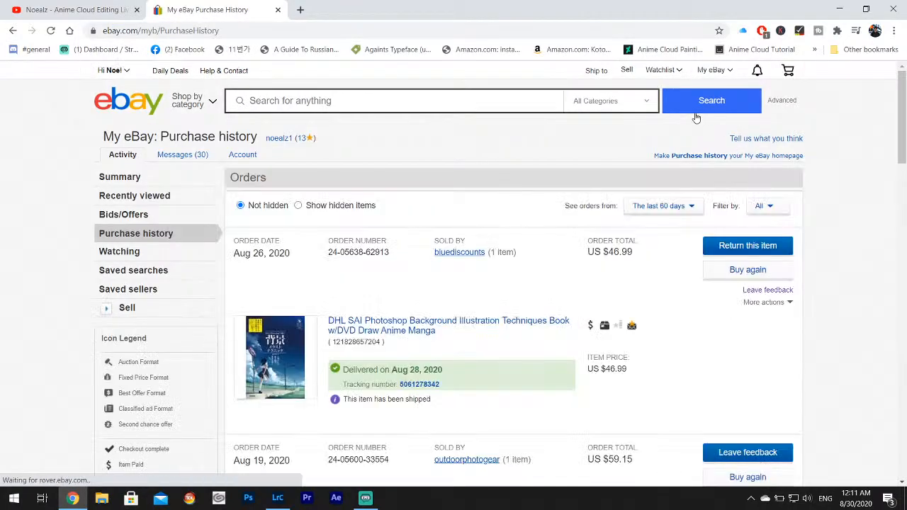
{"action": "scroll", "coordinate": [628, 148], "scroll_direction": "down", "scroll_amount": 2}
{"action": "scroll", "coordinate": [370, 195], "scroll_direction": "down", "scroll_amount": 3}
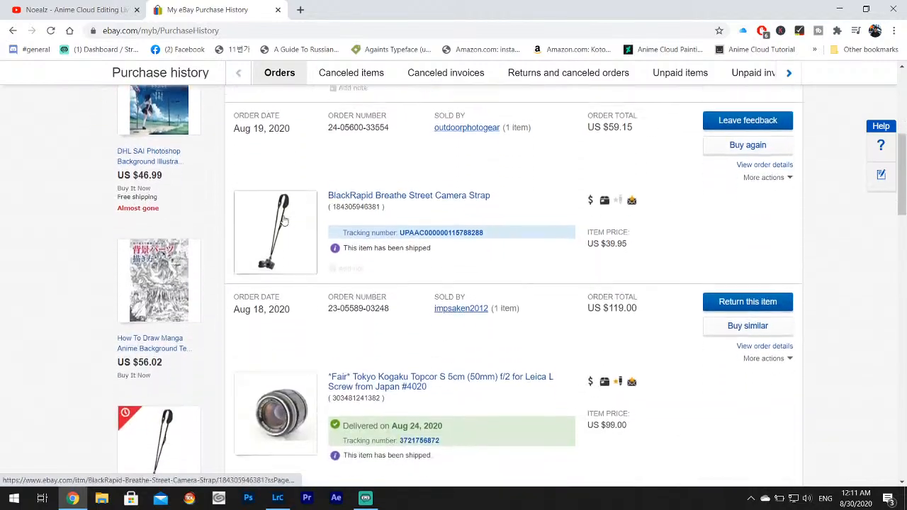
{"action": "scroll", "coordinate": [425, 199], "scroll_direction": "down", "scroll_amount": 3}
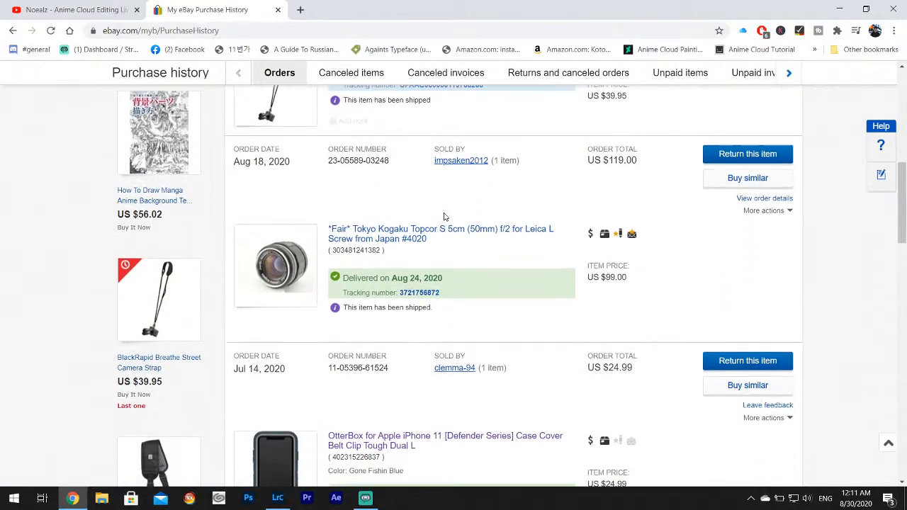
{"action": "scroll", "coordinate": [390, 237], "scroll_direction": "up", "scroll_amount": 2}
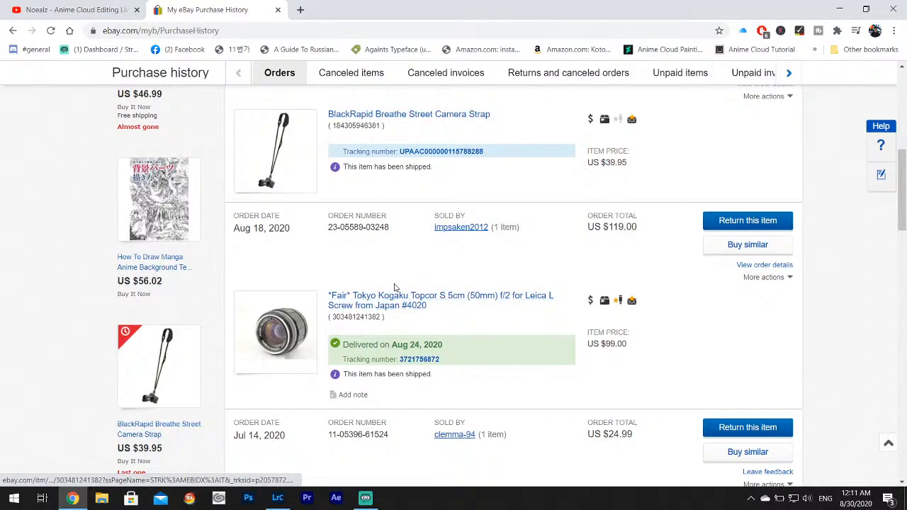
View the BlackRapid Breathe Street Camera Strap listing and its photos, close the eBay page and return to Lightroom Classic
{"action": "left_click", "coordinate": [381, 115]}
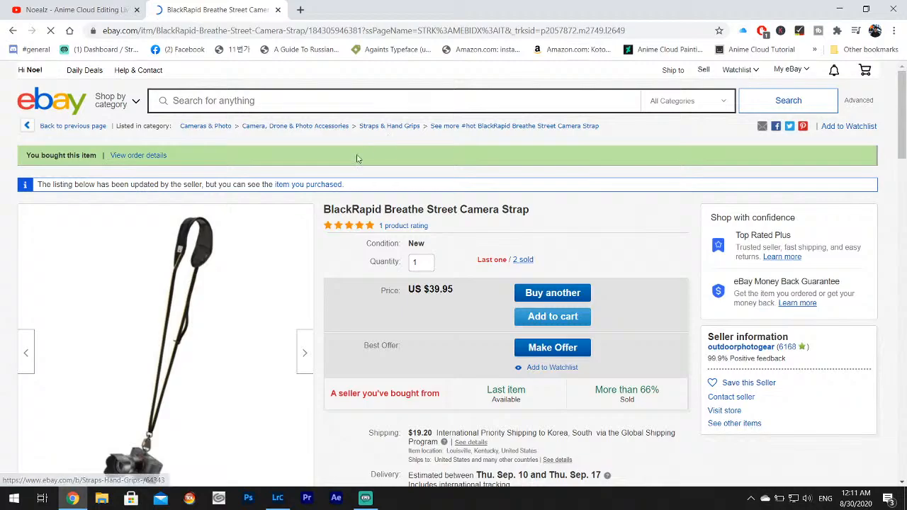
{"action": "scroll", "coordinate": [289, 193], "scroll_direction": "down", "scroll_amount": 3}
{"action": "scroll", "coordinate": [289, 193], "scroll_direction": "up", "scroll_amount": 2}
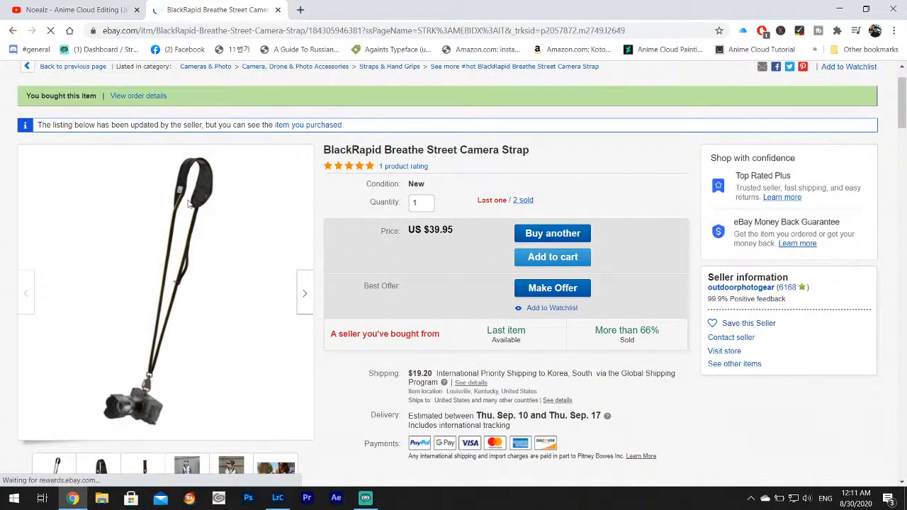
{"action": "scroll", "coordinate": [114, 436], "scroll_direction": "down", "scroll_amount": 1}
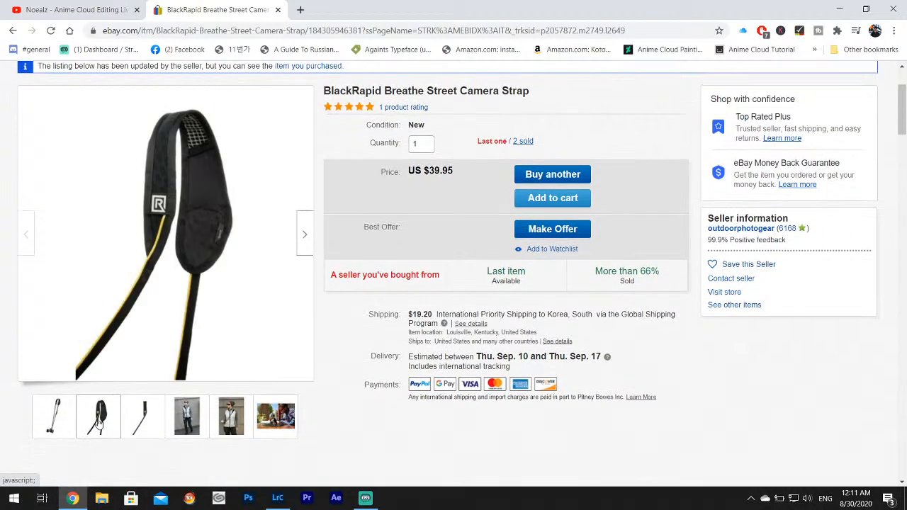
{"action": "left_click", "coordinate": [278, 9]}
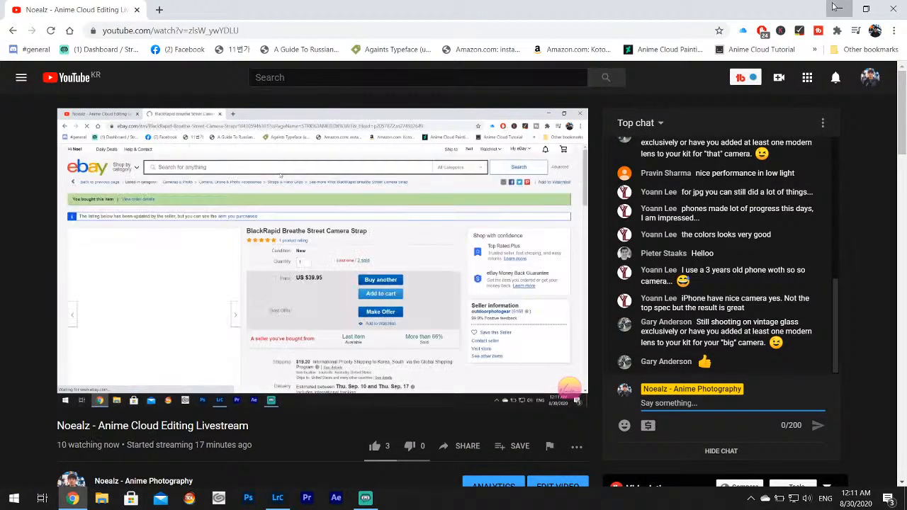
{"action": "left_click", "coordinate": [836, 7]}
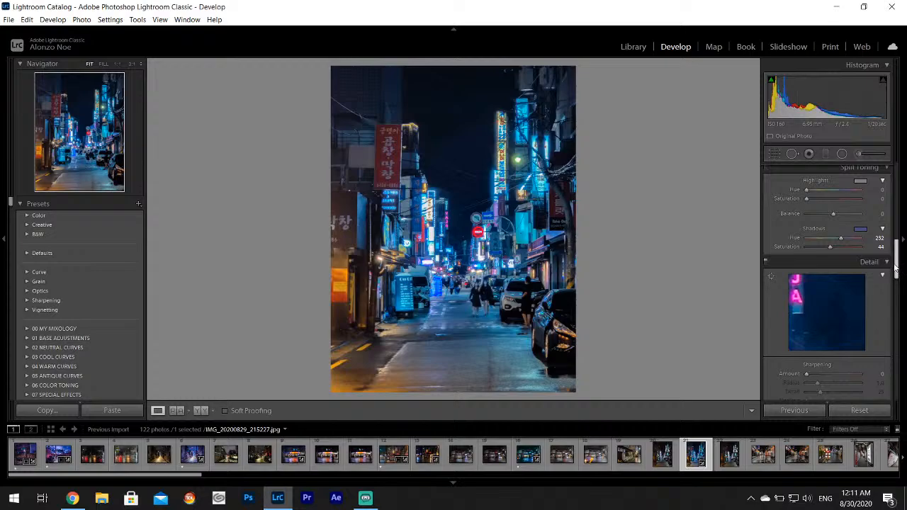
Set the neon street photo's Texture to +7, Clarity to +9 and Vibrance to +7
{"action": "left_click_drag", "start_coordinate": [894, 256], "coordinate": [896, 186]}
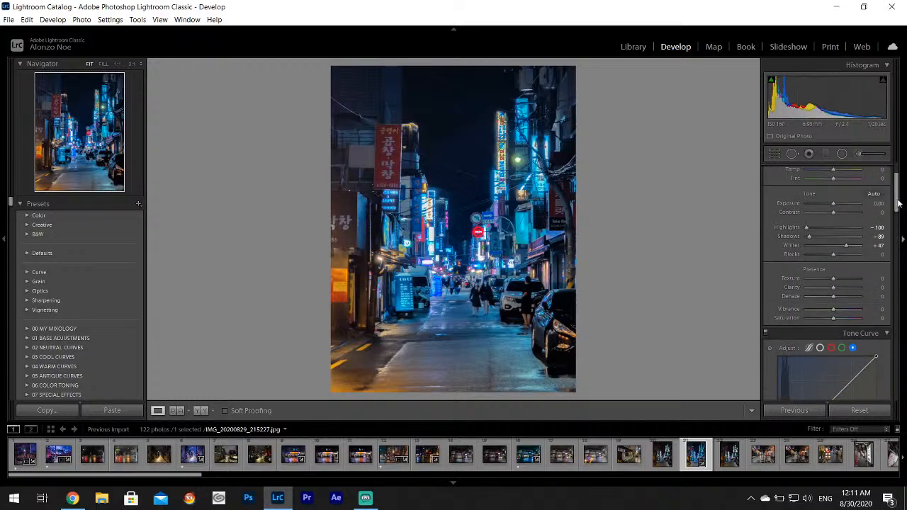
{"action": "left_click_drag", "start_coordinate": [832, 279], "coordinate": [834, 283]}
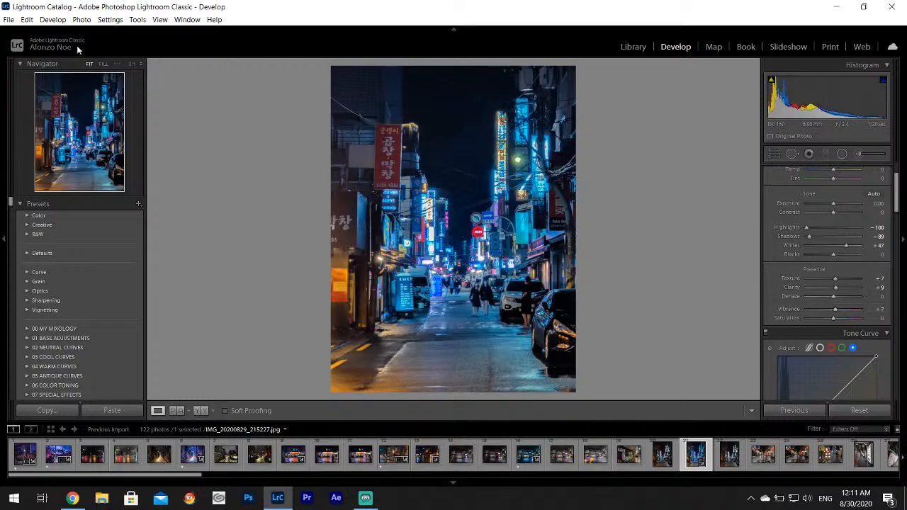
Export the neon street photo with the current export settings and give it a one-star rating
{"action": "left_click", "coordinate": [8, 19]}
{"action": "left_click", "coordinate": [32, 158]}
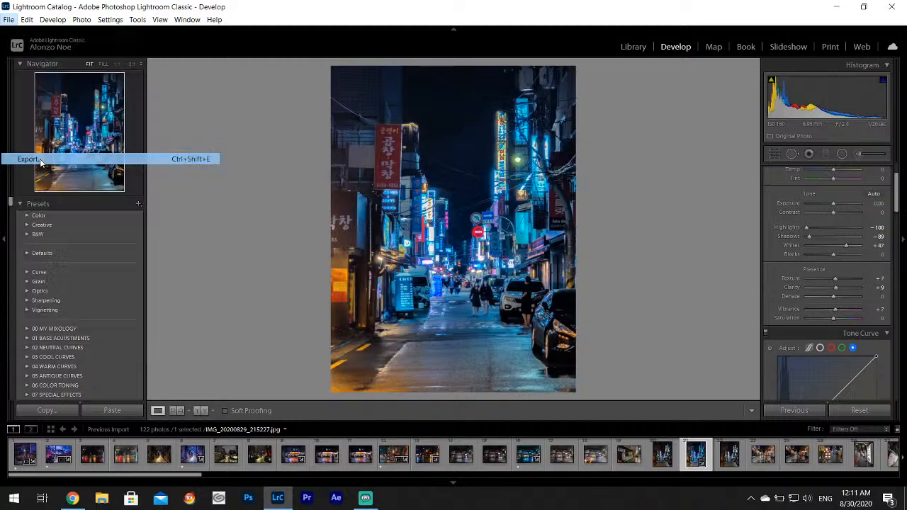
{"action": "left_click", "coordinate": [576, 373]}
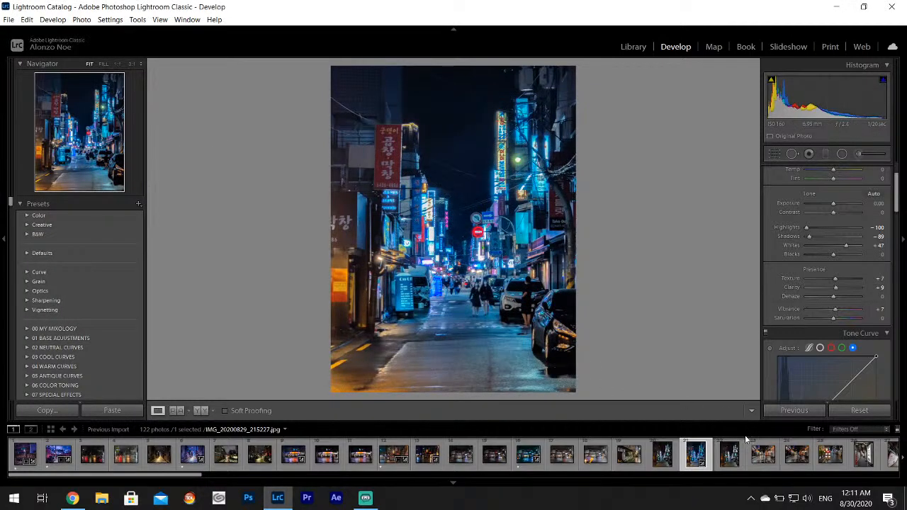
{"action": "key", "text": "1"}
Brighten the neon signs and lit storefronts with the Adjustment Brush at 0.31 exposure, hiding the edit pins while painting
{"action": "left_click", "coordinate": [864, 148]}
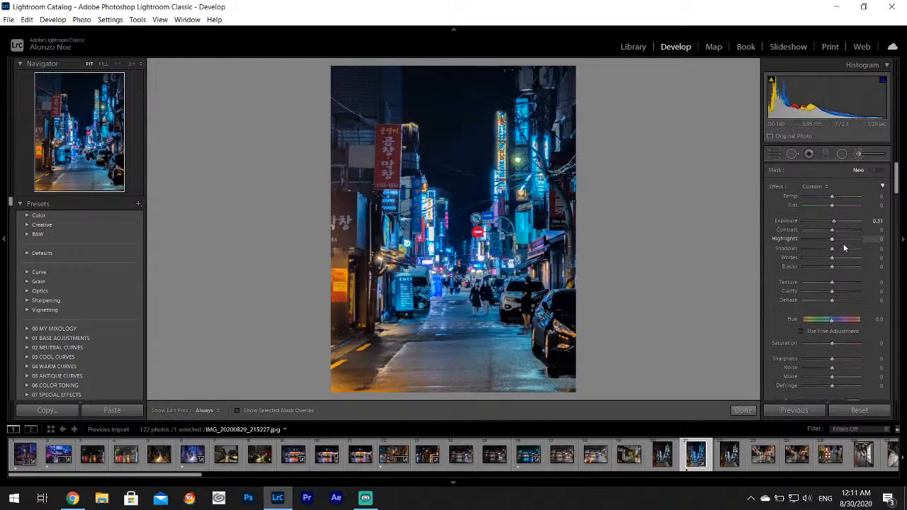
{"action": "key", "text": "h"}
{"action": "mouse_move", "coordinate": [504, 124]}
{"action": "left_mouse_down"}
{"action": "mouse_move", "coordinate": [516, 191]}
{"action": "mouse_move", "coordinate": [511, 185]}
{"action": "mouse_move", "coordinate": [506, 194]}
{"action": "mouse_move", "coordinate": [501, 237]}
{"action": "mouse_move", "coordinate": [529, 239]}
{"action": "mouse_move", "coordinate": [492, 258]}
{"action": "mouse_move", "coordinate": [538, 261]}
{"action": "left_mouse_up"}
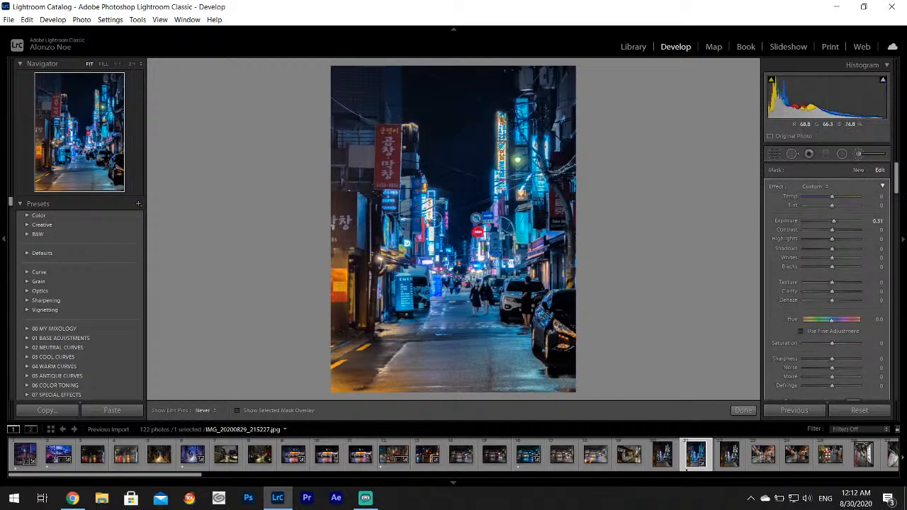
{"action": "mouse_move", "coordinate": [434, 214]}
{"action": "left_mouse_down"}
{"action": "mouse_move", "coordinate": [430, 259]}
{"action": "mouse_move", "coordinate": [454, 287]}
{"action": "mouse_move", "coordinate": [471, 263]}
{"action": "mouse_move", "coordinate": [544, 234]}
{"action": "left_mouse_up"}
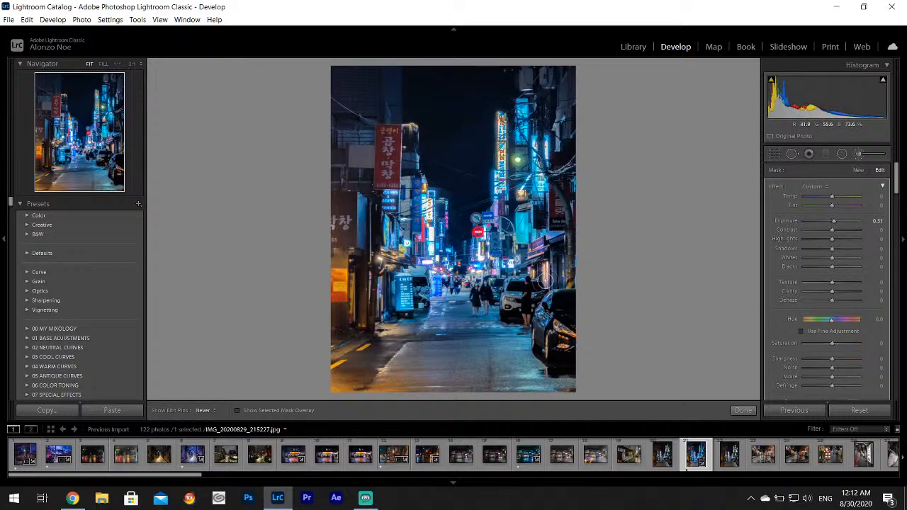
{"action": "left_click", "coordinate": [744, 411]}
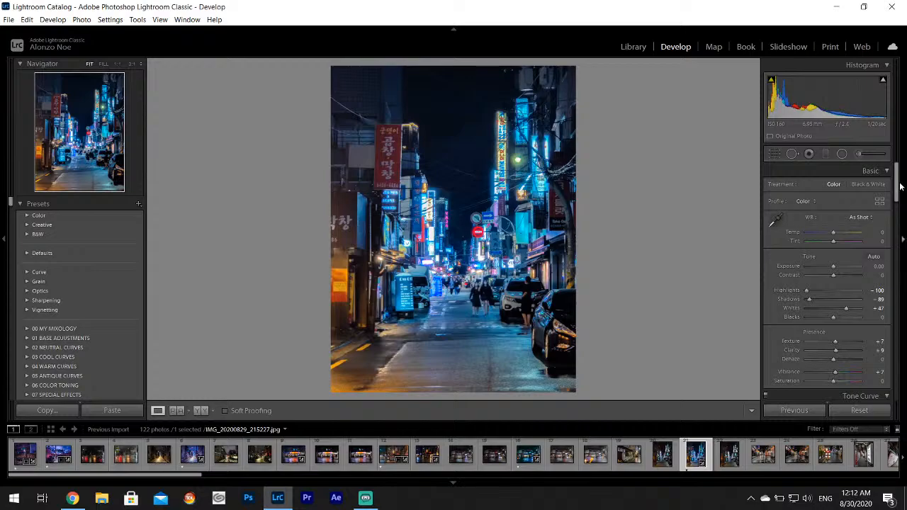
Set the post-crop vignette amount to −18 and export the neon street photo with the current export settings
{"action": "left_click_drag", "start_coordinate": [897, 186], "coordinate": [897, 369]}
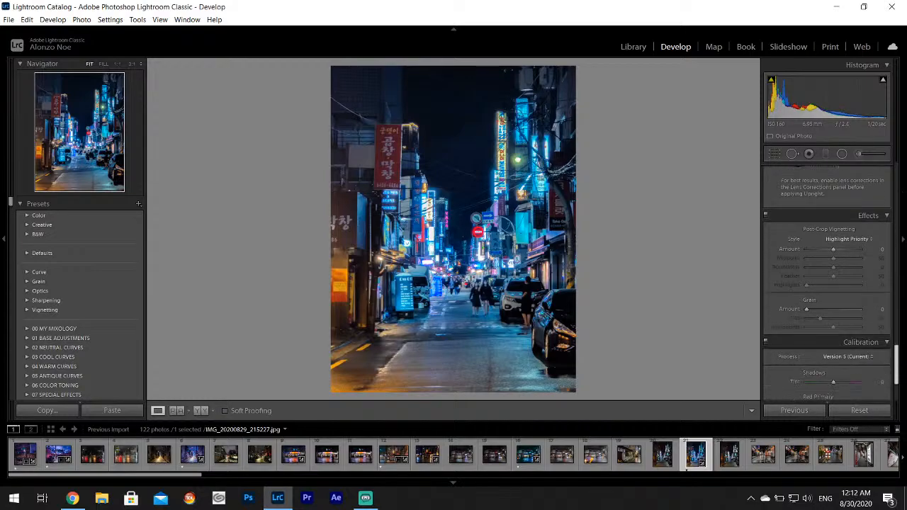
{"action": "left_click_drag", "start_coordinate": [833, 250], "coordinate": [828, 249]}
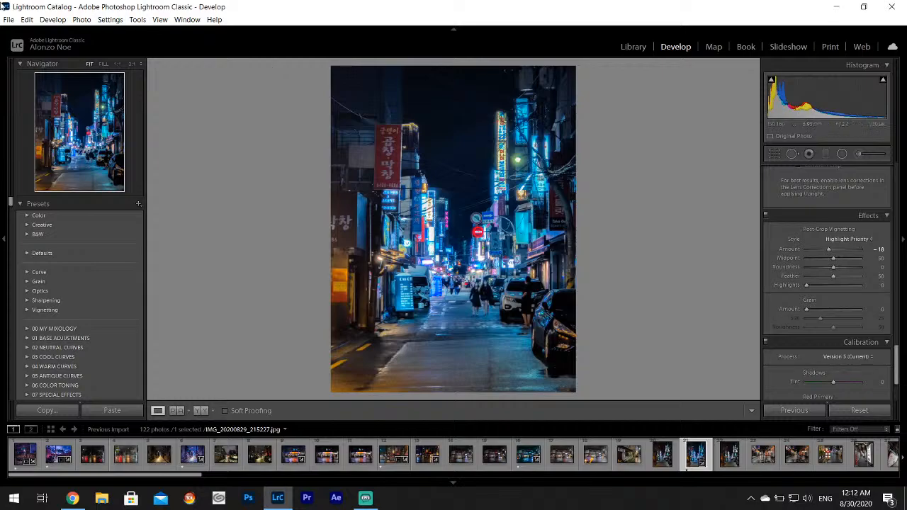
{"action": "left_click", "coordinate": [9, 19]}
{"action": "left_click", "coordinate": [32, 159]}
{"action": "left_click", "coordinate": [578, 369]}
{"action": "left_click", "coordinate": [449, 314]}
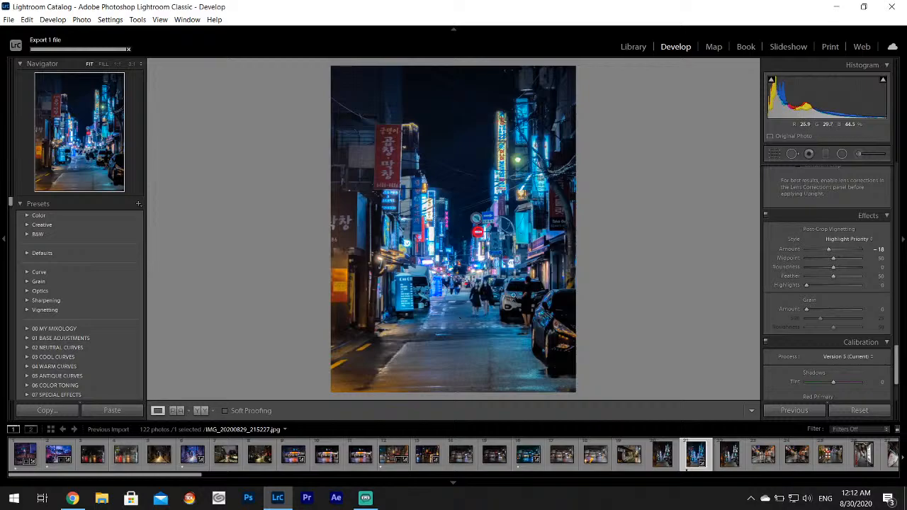
Compare the next street photos in the filmstrip and select IMG_20200829_215456.jpg for editing
{"action": "left_click", "coordinate": [733, 463]}
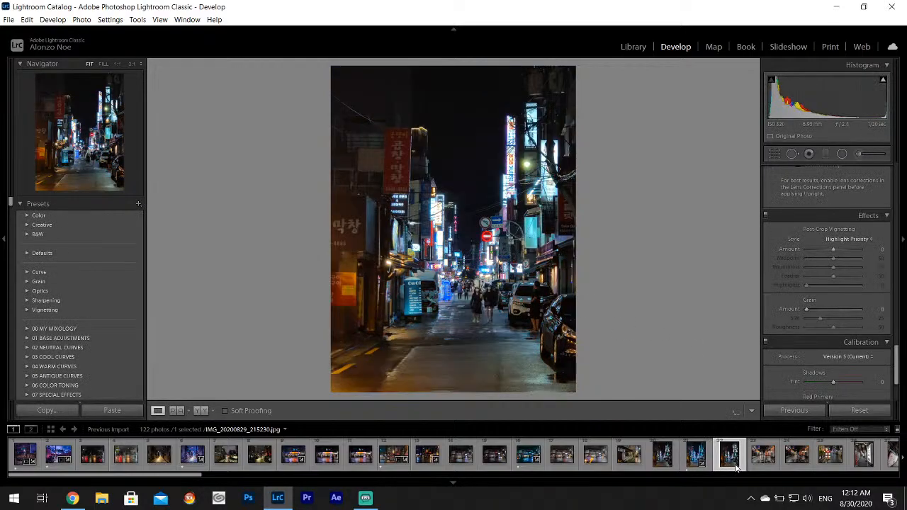
{"action": "left_click", "coordinate": [759, 466]}
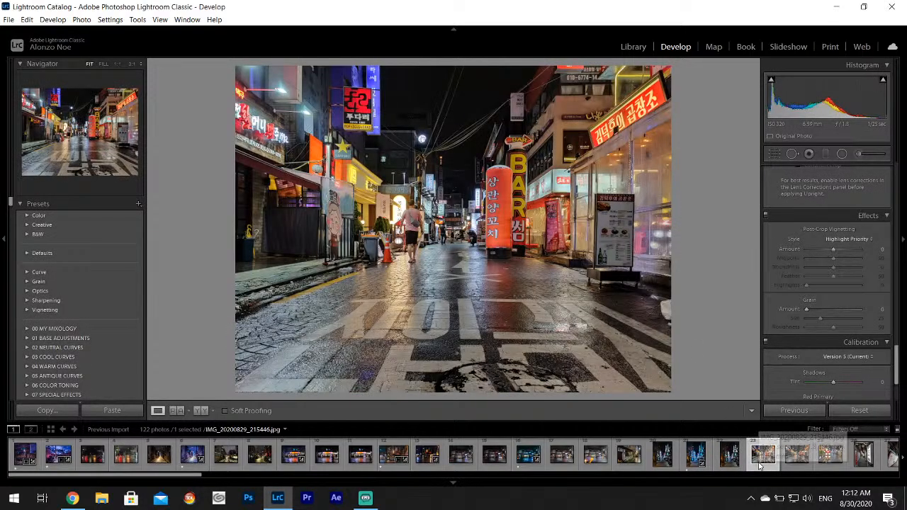
{"action": "left_click", "coordinate": [792, 463]}
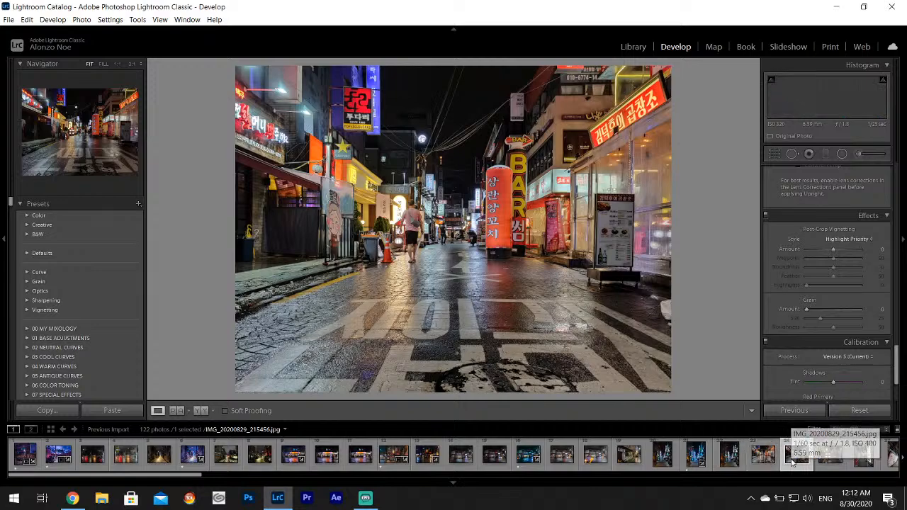
{"action": "left_click", "coordinate": [828, 461]}
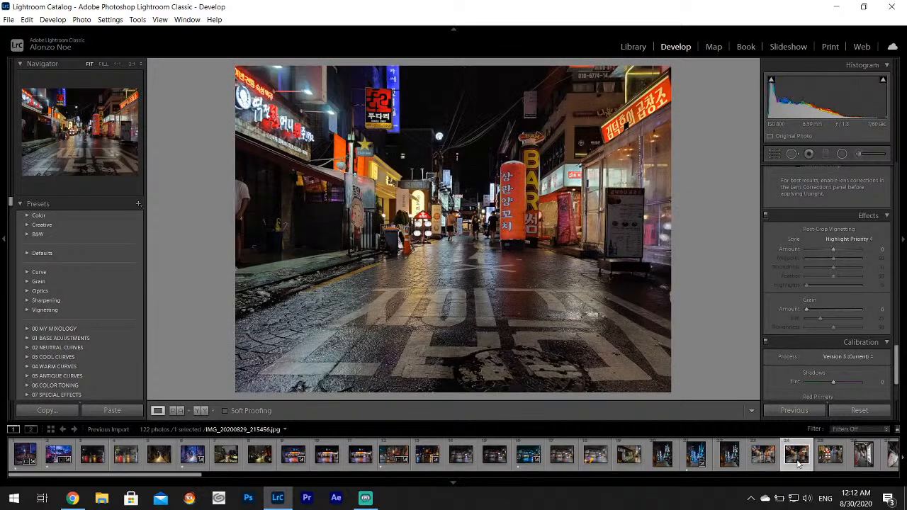
{"action": "left_click", "coordinate": [763, 458]}
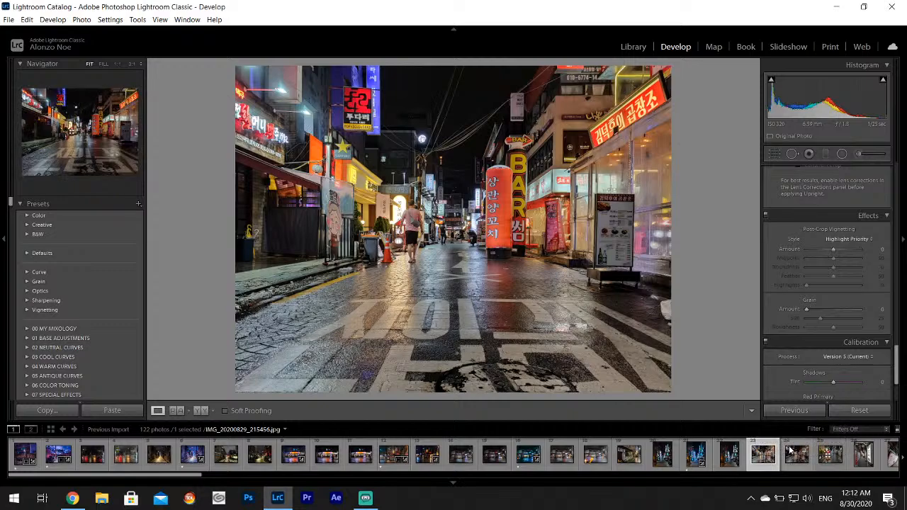
{"action": "left_click", "coordinate": [791, 458]}
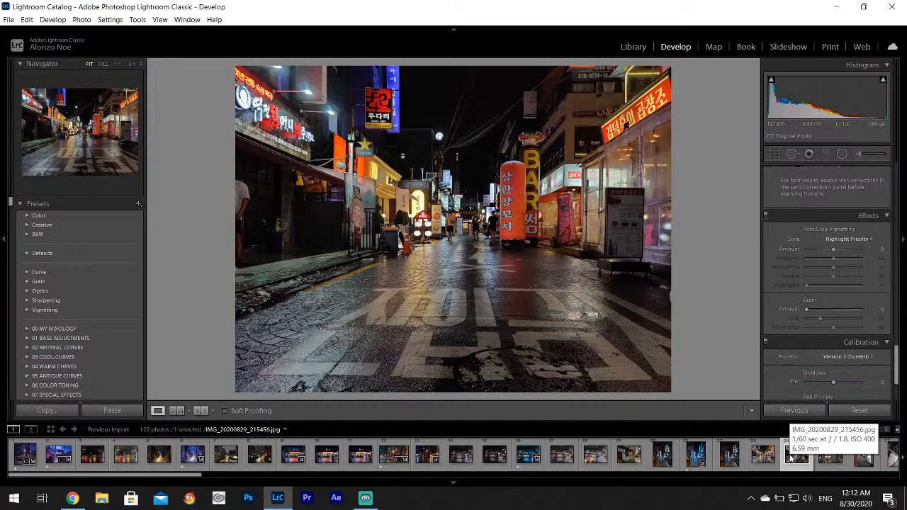
{"action": "left_click", "coordinate": [762, 459]}
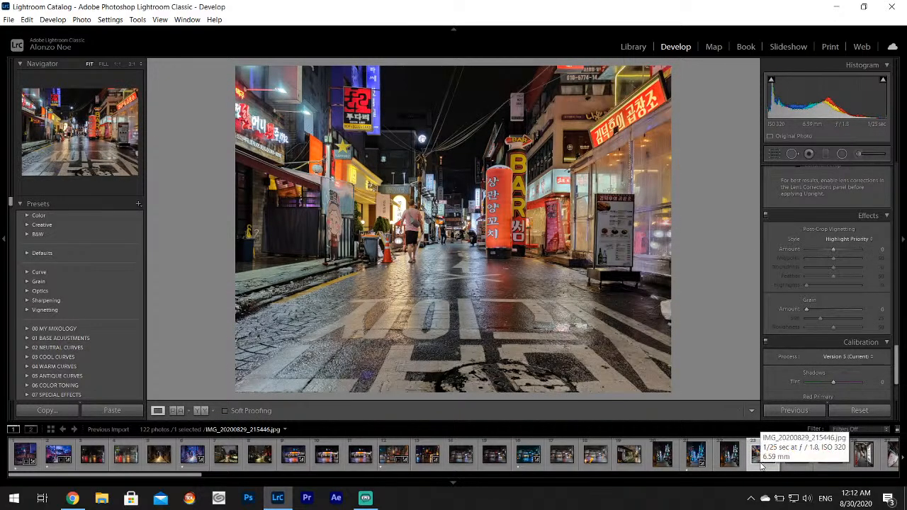
{"action": "left_click", "coordinate": [791, 458]}
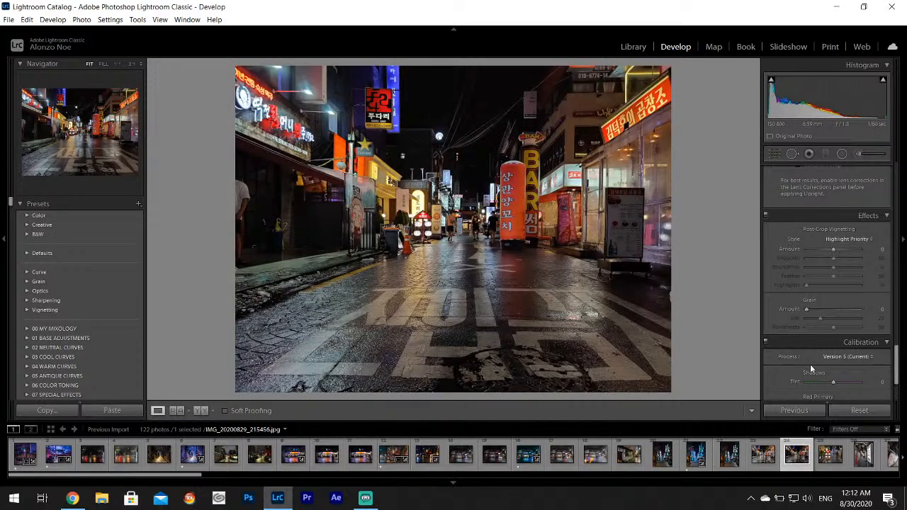
Straighten the wet street photo to an angle of −0.84 and widen the crop on both sides
{"action": "left_click", "coordinate": [775, 154]}
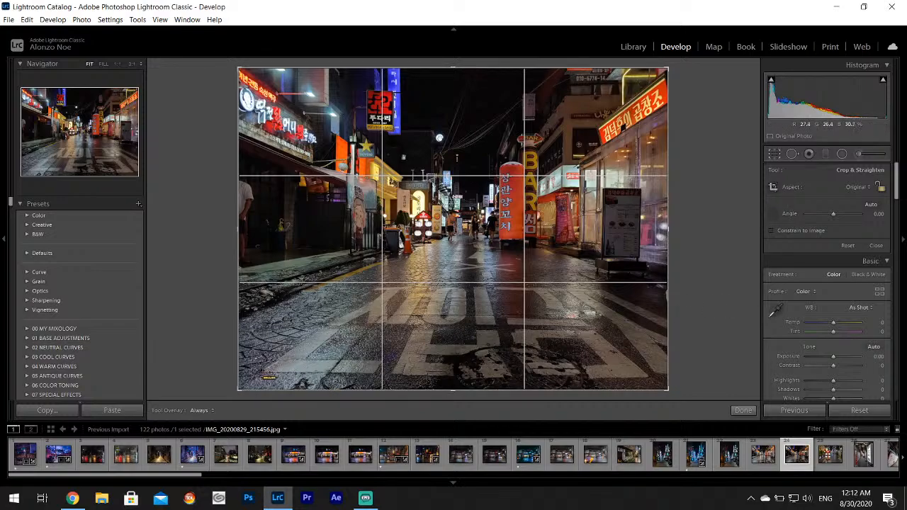
{"action": "left_click_drag", "start_coordinate": [260, 370], "coordinate": [650, 380]}
{"action": "left_click", "coordinate": [742, 410]}
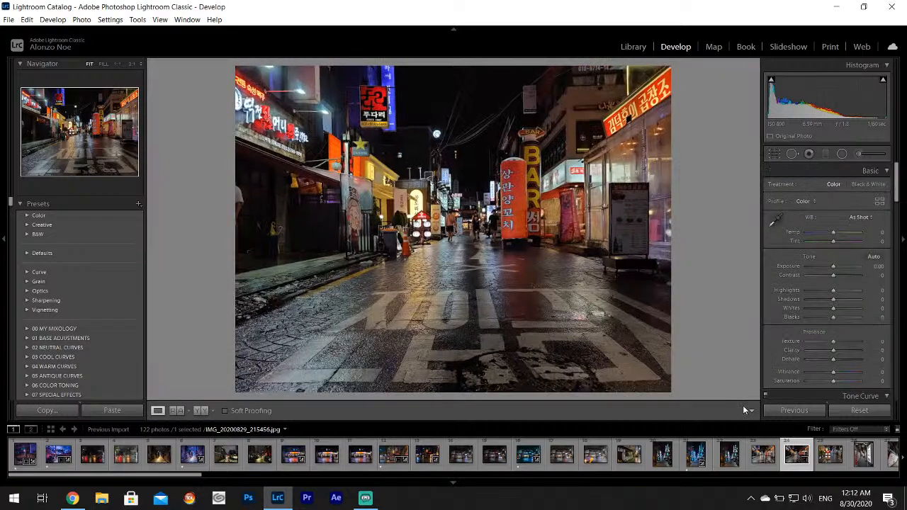
{"action": "left_click", "coordinate": [774, 155]}
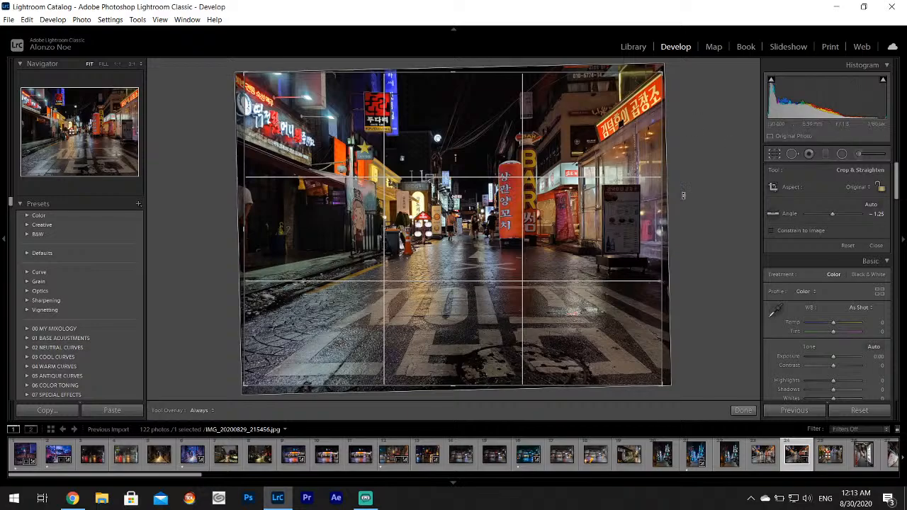
{"action": "left_click_drag", "start_coordinate": [682, 197], "coordinate": [686, 198]}
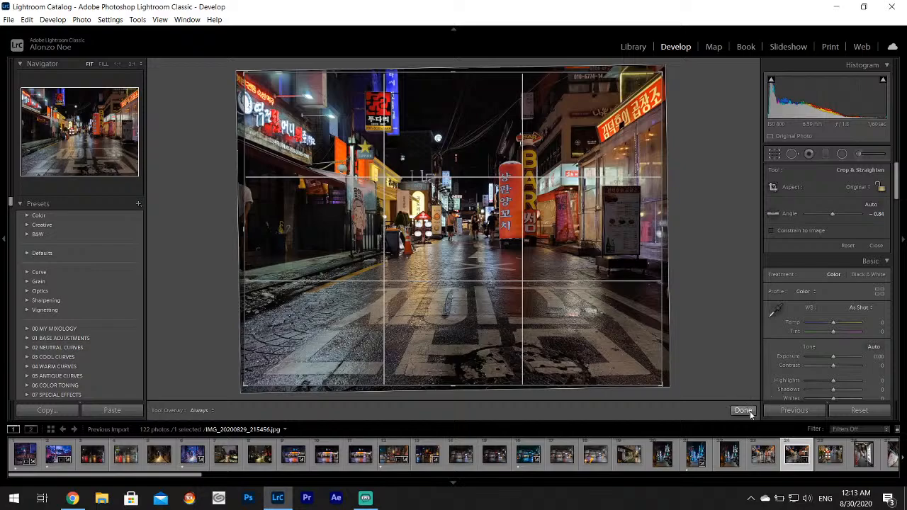
{"action": "left_click_drag", "start_coordinate": [662, 227], "coordinate": [667, 228]}
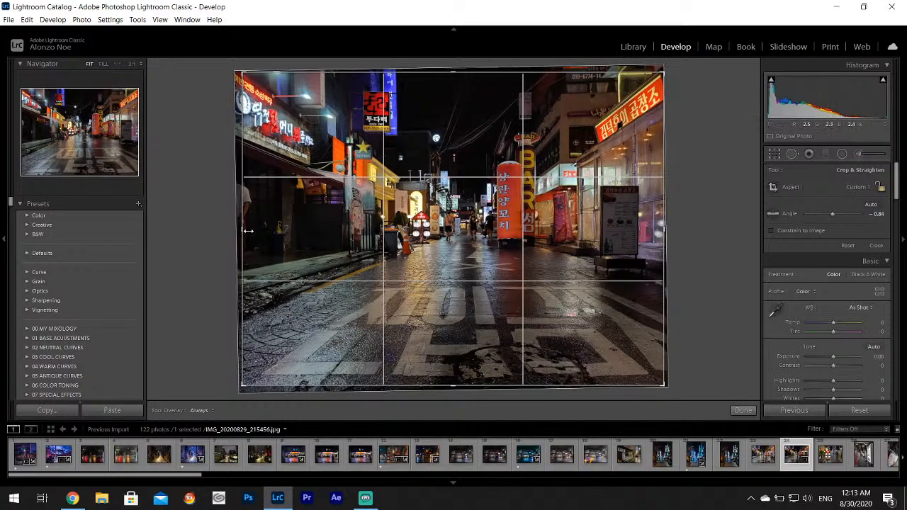
{"action": "left_click_drag", "start_coordinate": [245, 230], "coordinate": [221, 231]}
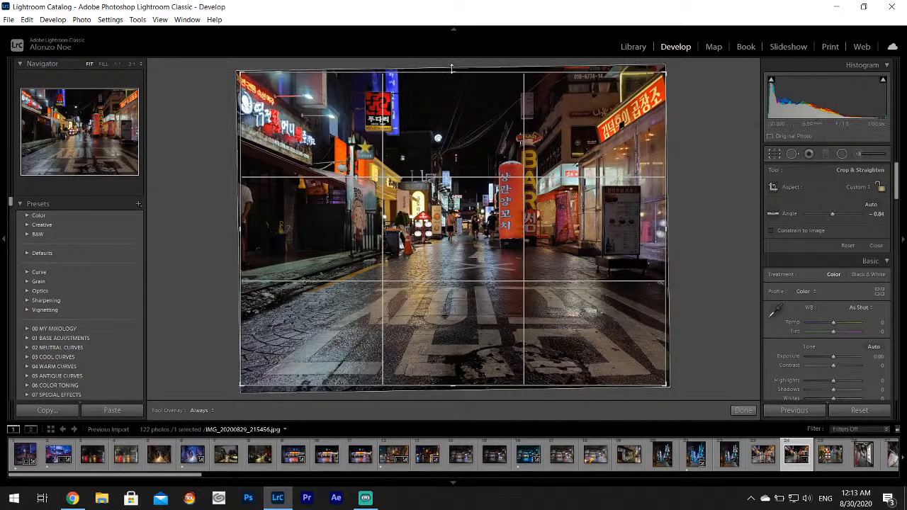
{"action": "left_click", "coordinate": [749, 413]}
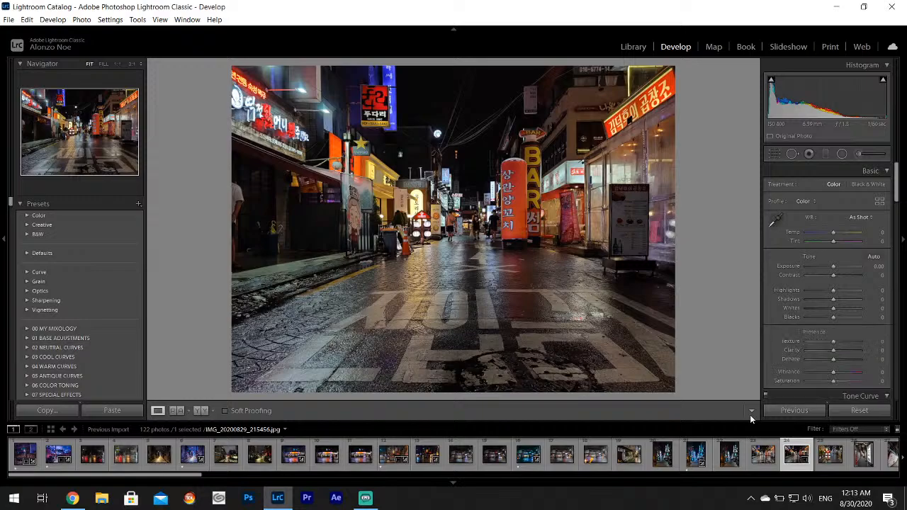
Set the wet street photo's Highlights to −100, Shadows to +100 and Whites to +56
{"action": "left_click", "coordinate": [806, 291]}
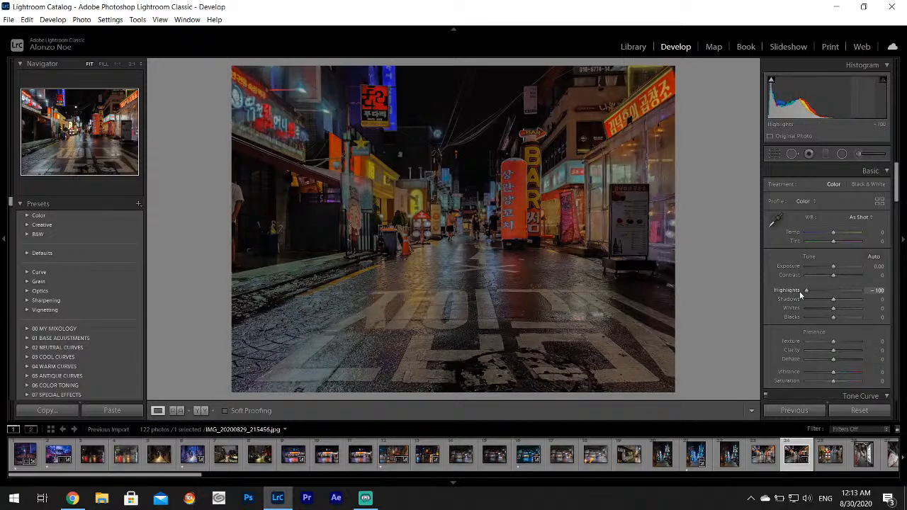
{"action": "left_click_drag", "start_coordinate": [831, 299], "coordinate": [849, 309]}
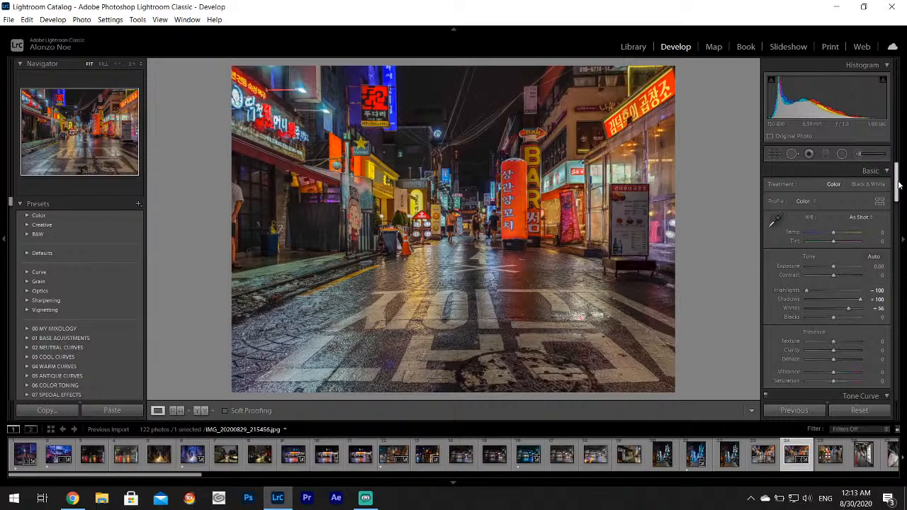
Tint the shadows blue-violet in Split Toning with hue 246 and saturation 52
{"action": "left_click_drag", "start_coordinate": [899, 184], "coordinate": [882, 244]}
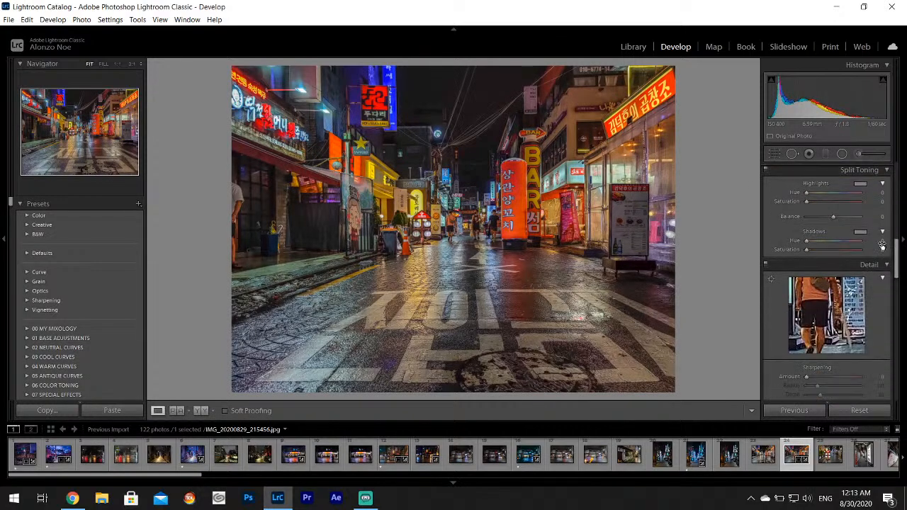
{"action": "left_click", "coordinate": [862, 234]}
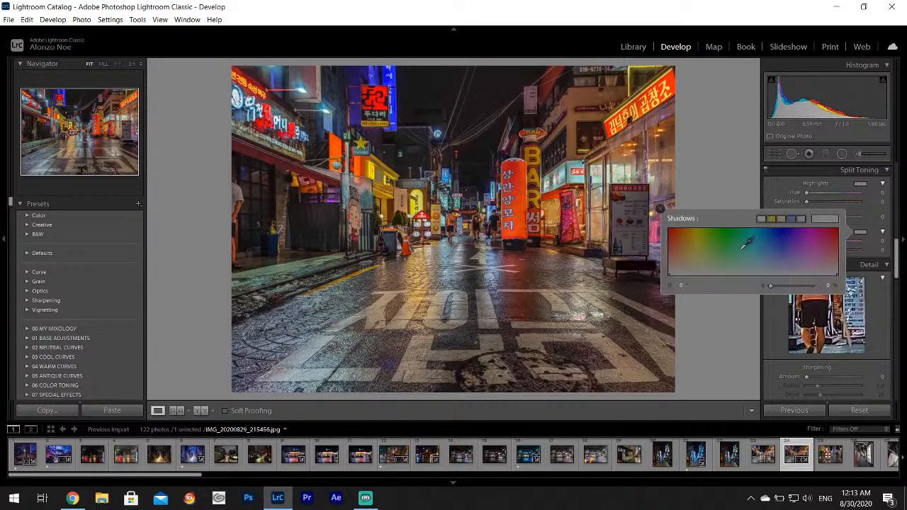
{"action": "left_click_drag", "start_coordinate": [775, 258], "coordinate": [785, 251]}
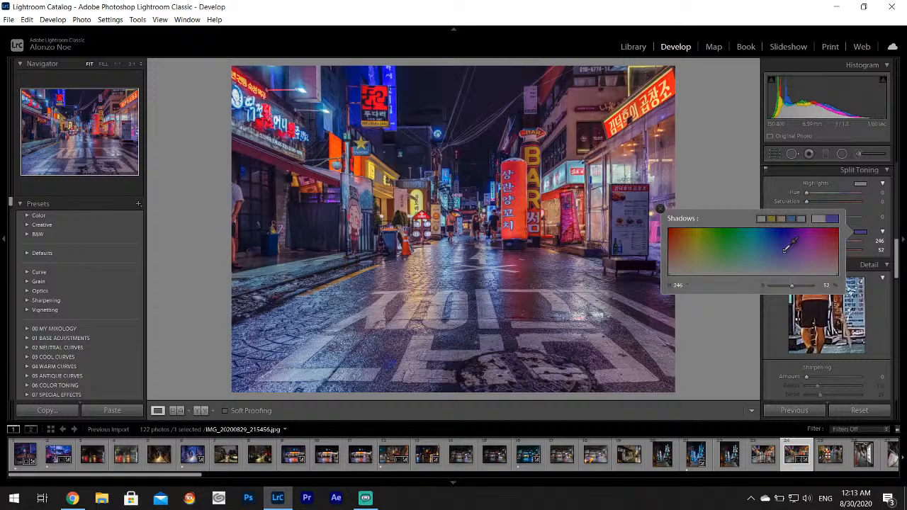
{"action": "left_click", "coordinate": [660, 209]}
Brighten the shop signs and the red pillar sign with the Adjustment Brush at 0.31 exposure
{"action": "left_click", "coordinate": [856, 154]}
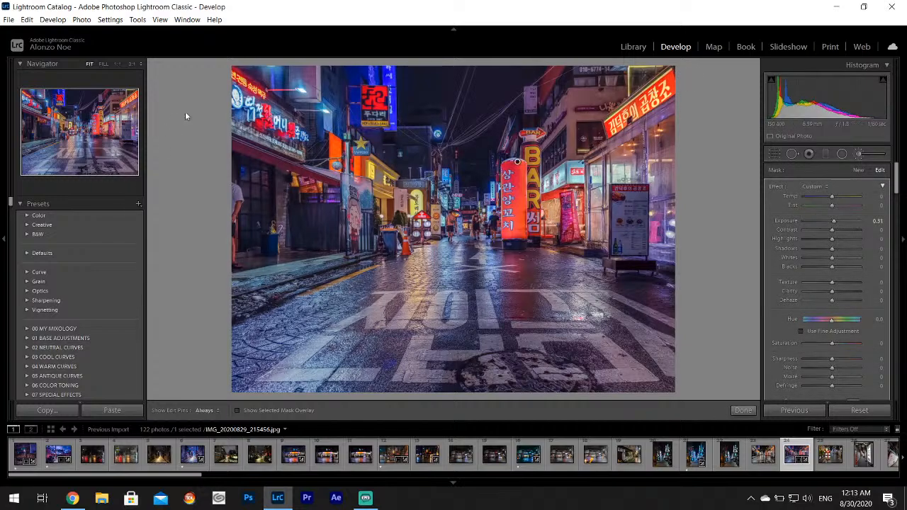
{"action": "mouse_move", "coordinate": [234, 92]}
{"action": "left_mouse_down"}
{"action": "mouse_move", "coordinate": [361, 171]}
{"action": "mouse_move", "coordinate": [381, 169]}
{"action": "mouse_move", "coordinate": [387, 186]}
{"action": "mouse_move", "coordinate": [429, 190]}
{"action": "mouse_move", "coordinate": [432, 199]}
{"action": "mouse_move", "coordinate": [456, 189]}
{"action": "mouse_move", "coordinate": [463, 233]}
{"action": "mouse_move", "coordinate": [468, 210]}
{"action": "mouse_move", "coordinate": [482, 224]}
{"action": "mouse_move", "coordinate": [533, 228]}
{"action": "left_mouse_up"}
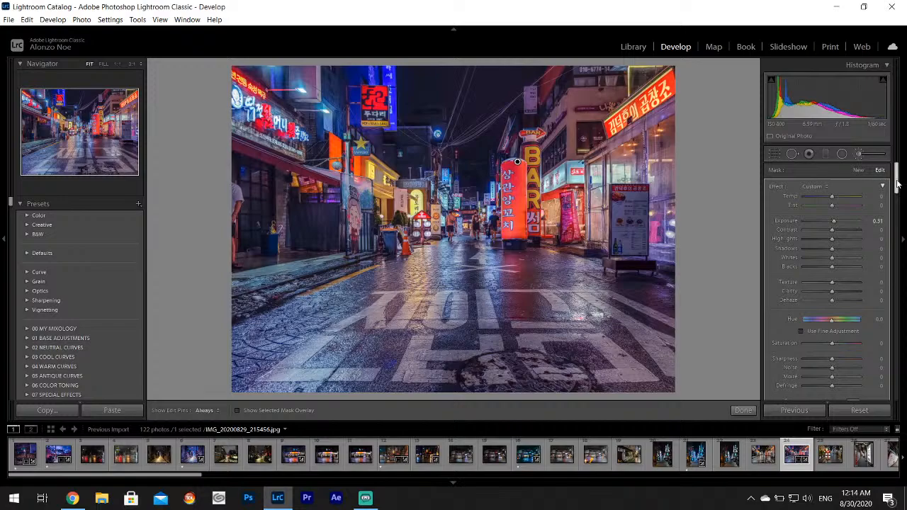
Paint the wet road with a size 21.1 brush and set the brush tint to purple, hue 260 and saturation 35
{"action": "scroll", "coordinate": [896, 189], "scroll_direction": "down", "scroll_amount": 5}
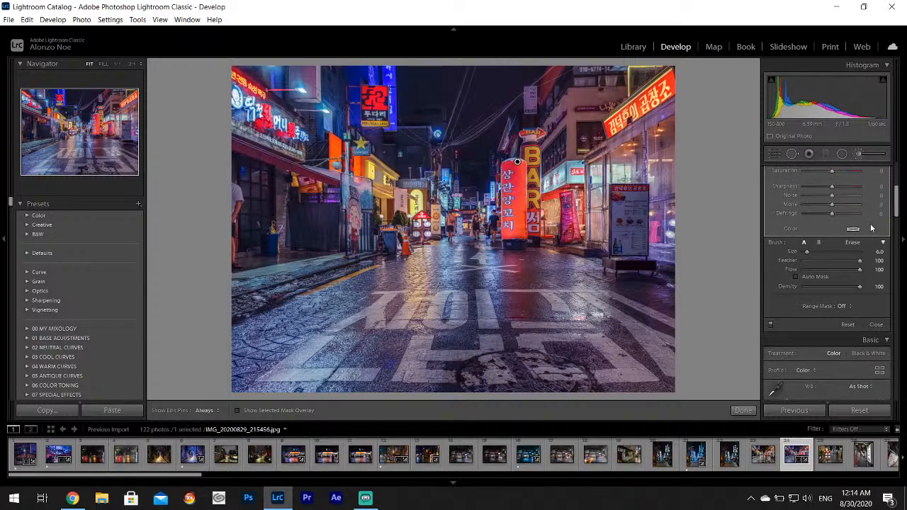
{"action": "left_click", "coordinate": [852, 232]}
{"action": "mouse_move", "coordinate": [788, 246]}
{"action": "left_mouse_down"}
{"action": "mouse_move", "coordinate": [780, 248]}
{"action": "mouse_move", "coordinate": [815, 253]}
{"action": "left_mouse_up"}
{"action": "left_click", "coordinate": [653, 207]}
{"action": "key", "text": "h"}
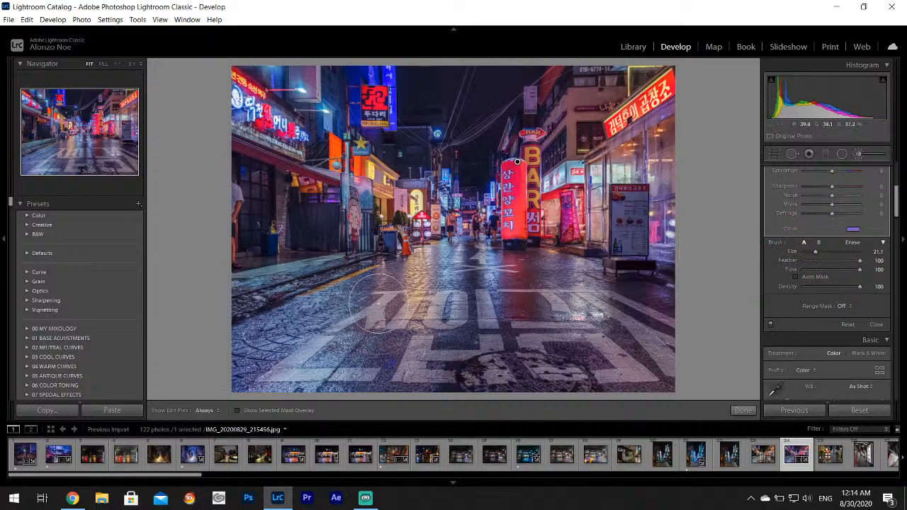
{"action": "mouse_move", "coordinate": [354, 316]}
{"action": "left_mouse_down"}
{"action": "mouse_move", "coordinate": [264, 386]}
{"action": "mouse_move", "coordinate": [351, 374]}
{"action": "mouse_move", "coordinate": [436, 312]}
{"action": "mouse_move", "coordinate": [429, 319]}
{"action": "mouse_move", "coordinate": [486, 306]}
{"action": "mouse_move", "coordinate": [630, 315]}
{"action": "mouse_move", "coordinate": [624, 356]}
{"action": "mouse_move", "coordinate": [589, 405]}
{"action": "mouse_move", "coordinate": [517, 409]}
{"action": "mouse_move", "coordinate": [432, 370]}
{"action": "mouse_move", "coordinate": [356, 300]}
{"action": "mouse_move", "coordinate": [231, 347]}
{"action": "mouse_move", "coordinate": [344, 289]}
{"action": "mouse_move", "coordinate": [315, 301]}
{"action": "mouse_move", "coordinate": [503, 280]}
{"action": "mouse_move", "coordinate": [619, 327]}
{"action": "mouse_move", "coordinate": [688, 341]}
{"action": "mouse_move", "coordinate": [686, 403]}
{"action": "left_mouse_up"}
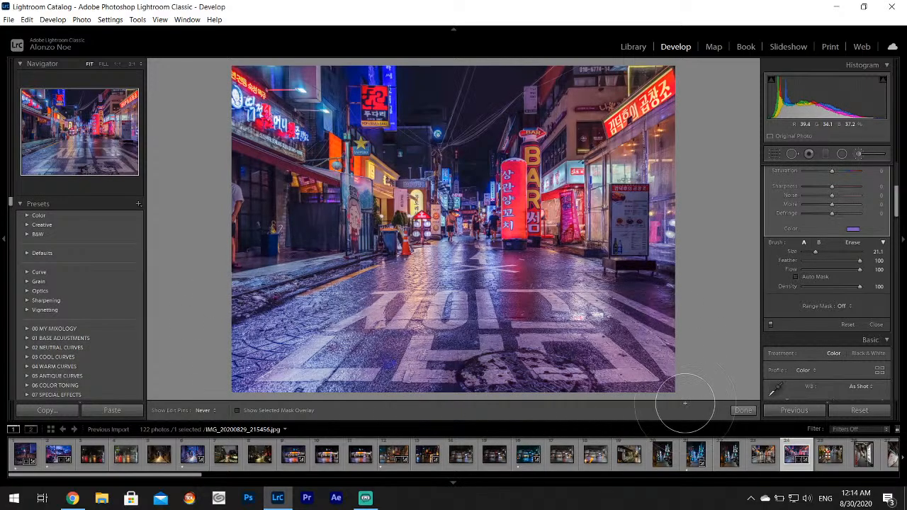
{"action": "left_click", "coordinate": [854, 229]}
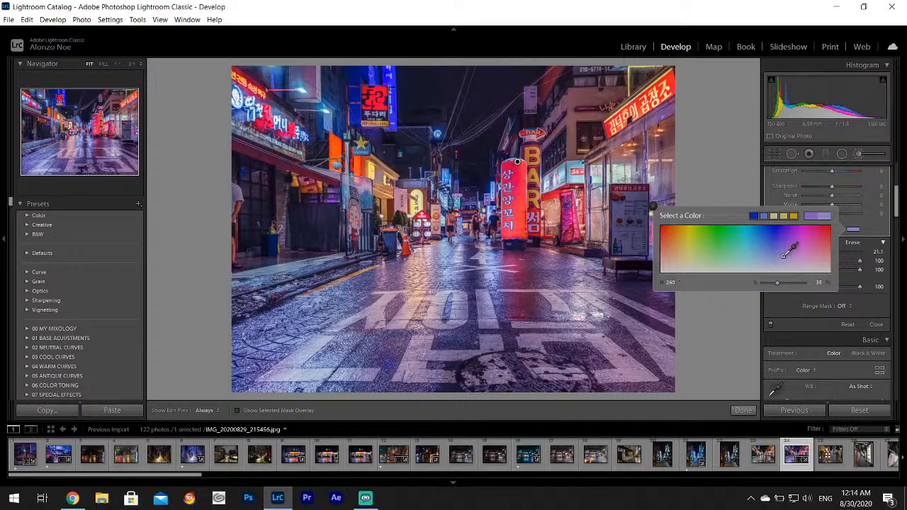
{"action": "left_click", "coordinate": [784, 255]}
{"action": "left_click", "coordinate": [743, 411]}
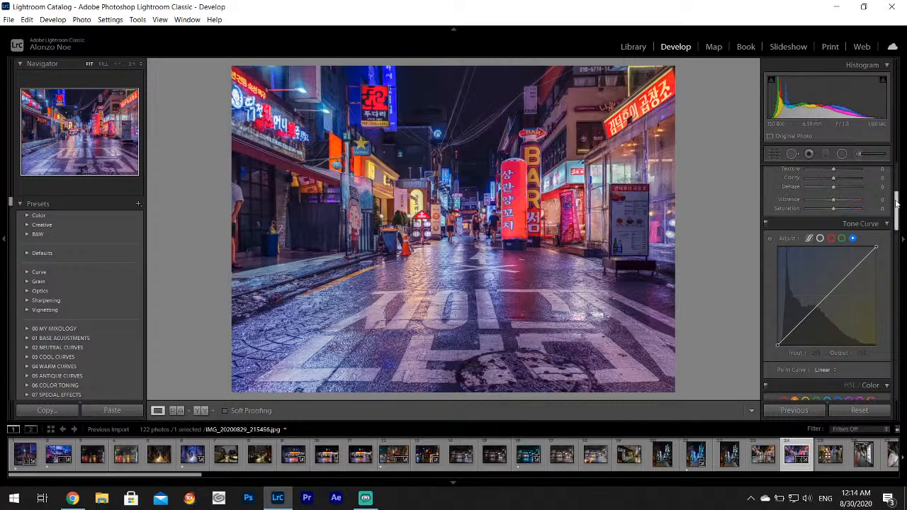
Darken the wet street photo's edges with a post-crop vignette amount of −18
{"action": "left_click_drag", "start_coordinate": [896, 204], "coordinate": [895, 354]}
{"action": "left_click_drag", "start_coordinate": [834, 277], "coordinate": [829, 277]}
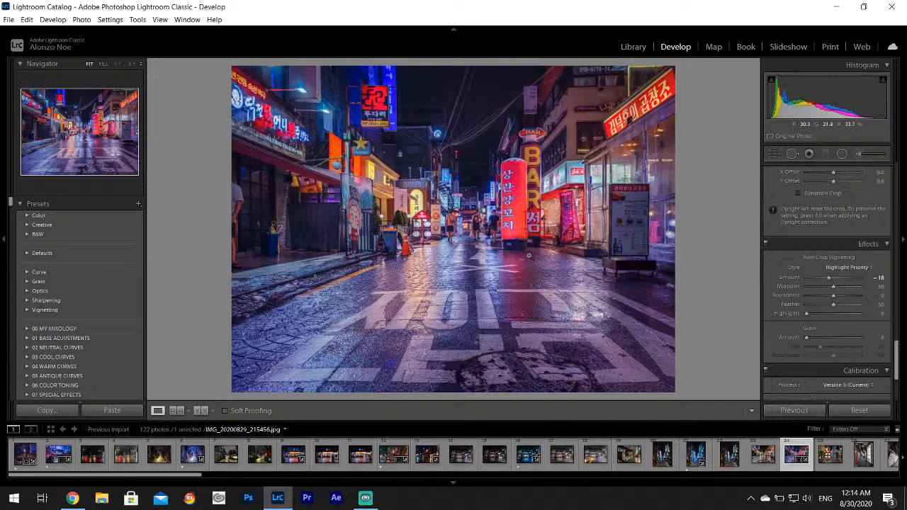
Export the finished wet street photo to the Phone Shots subfolder on the desktop and rate it one star
{"action": "left_click", "coordinate": [487, 212]}
{"action": "left_click", "coordinate": [451, 209]}
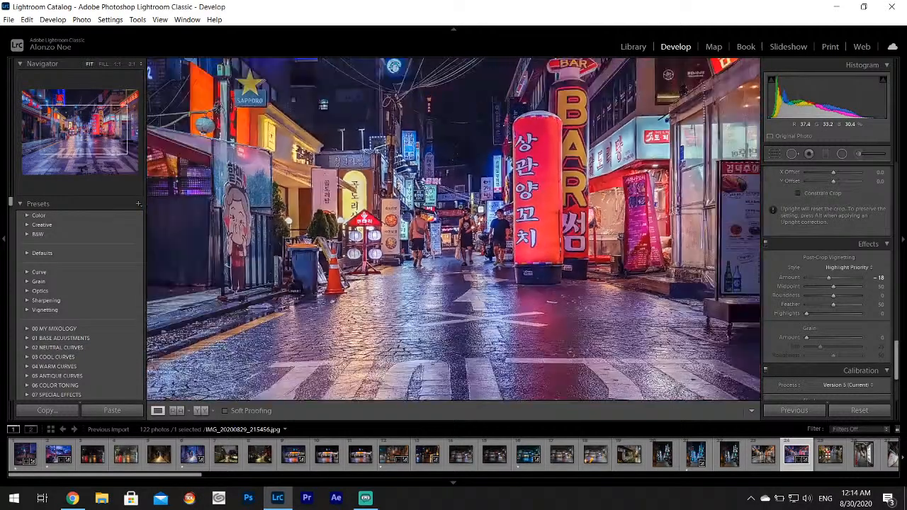
{"action": "left_click", "coordinate": [8, 19]}
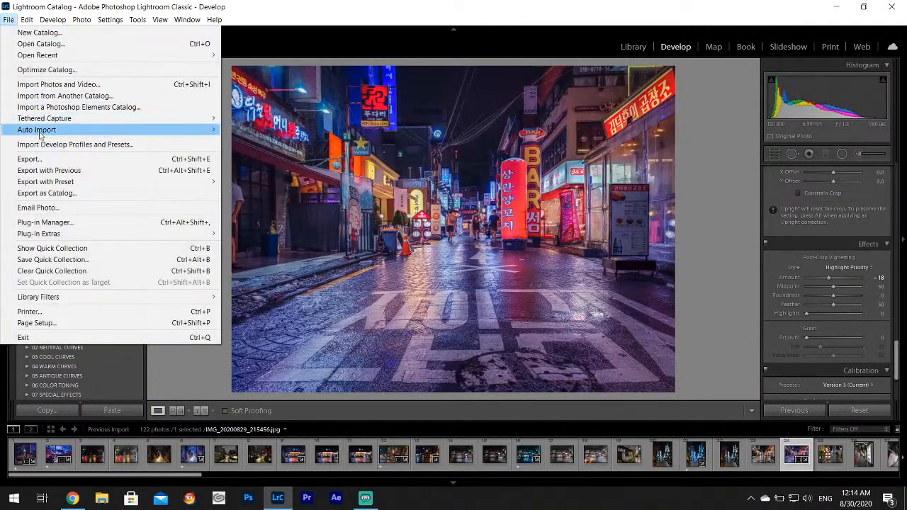
{"action": "left_click", "coordinate": [38, 158]}
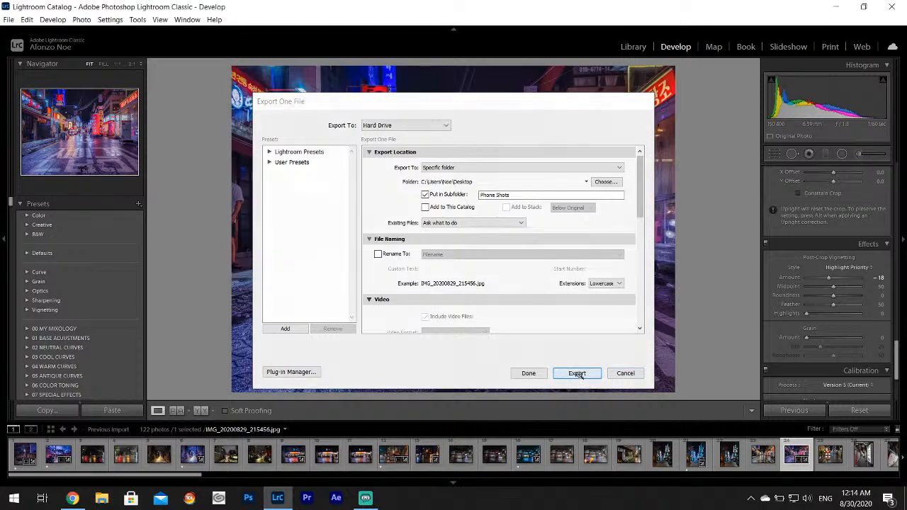
{"action": "left_click", "coordinate": [577, 374]}
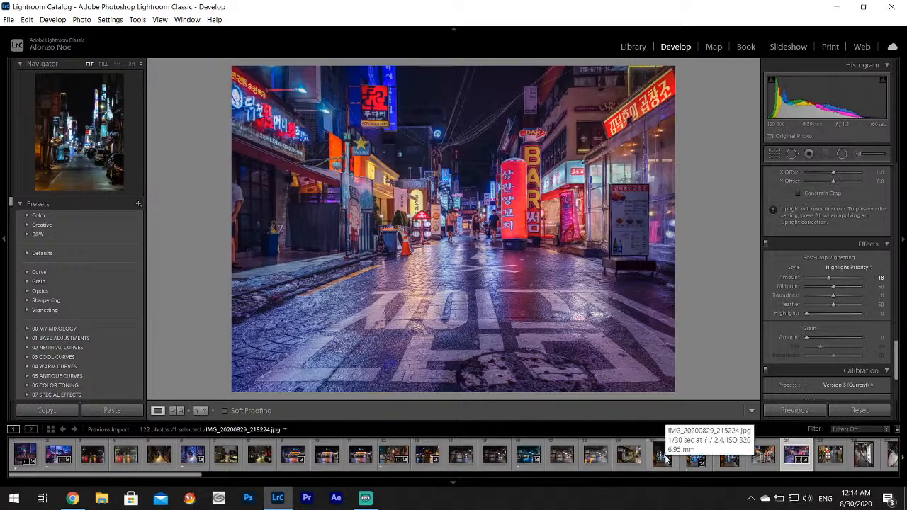
{"action": "key", "text": "1"}
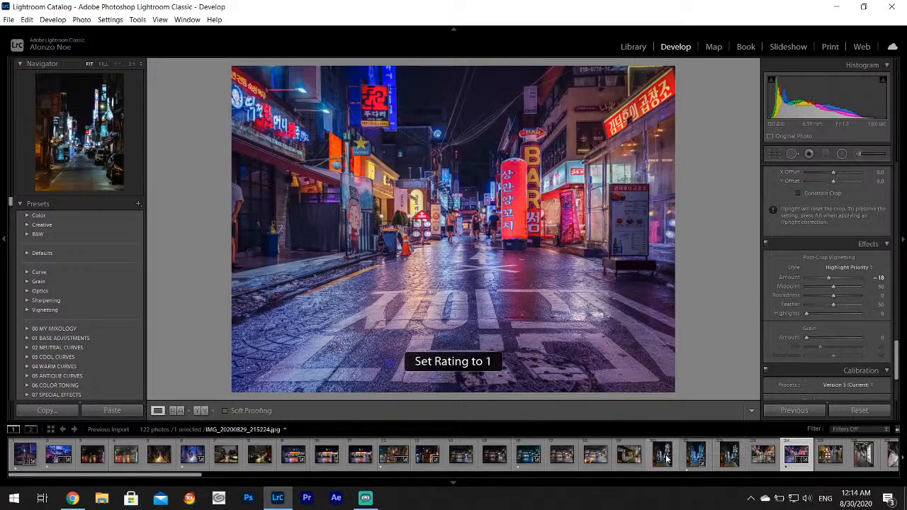
Check the wet road up close, then open the tilted alley photo with the large white menu board
{"action": "left_click", "coordinate": [400, 317]}
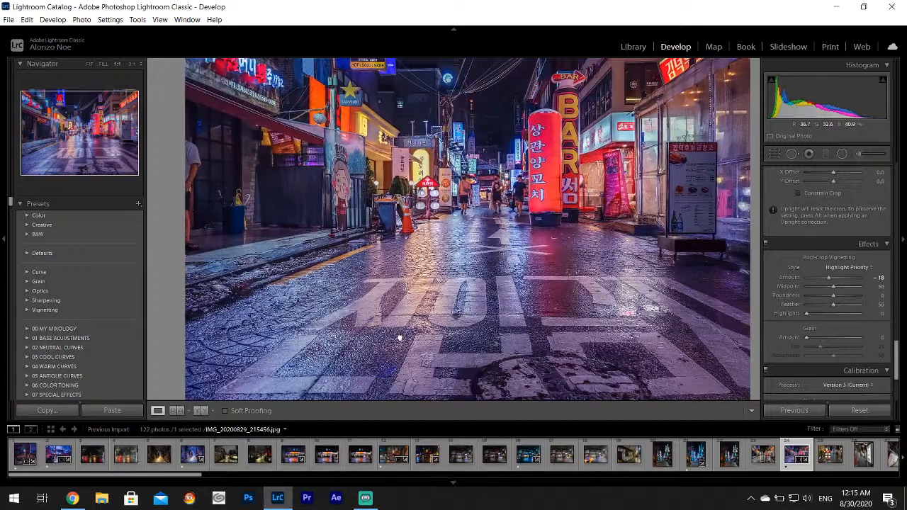
{"action": "left_click_drag", "start_coordinate": [520, 213], "coordinate": [486, 330]}
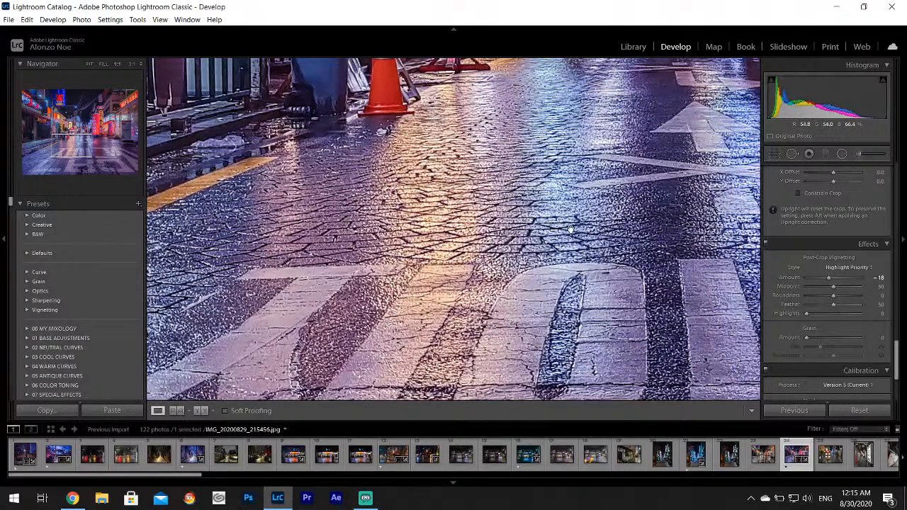
{"action": "left_click", "coordinate": [486, 330]}
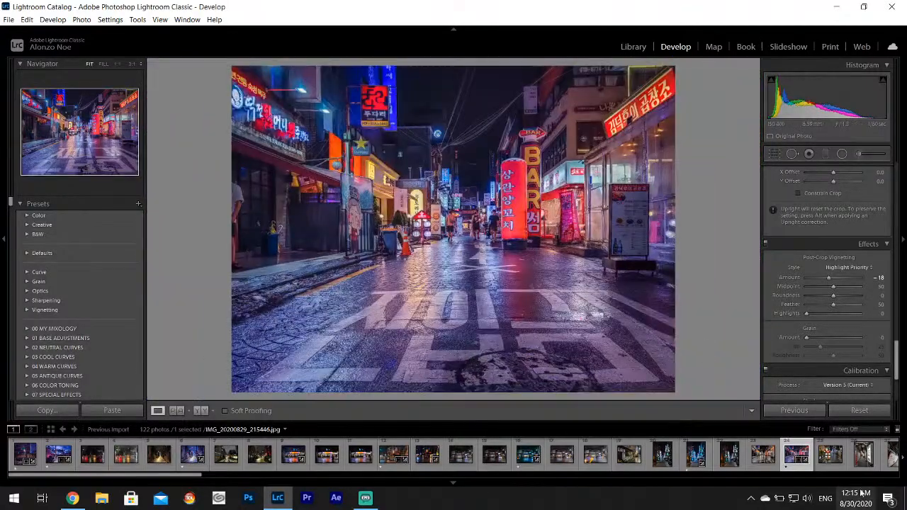
{"action": "left_click", "coordinate": [833, 464]}
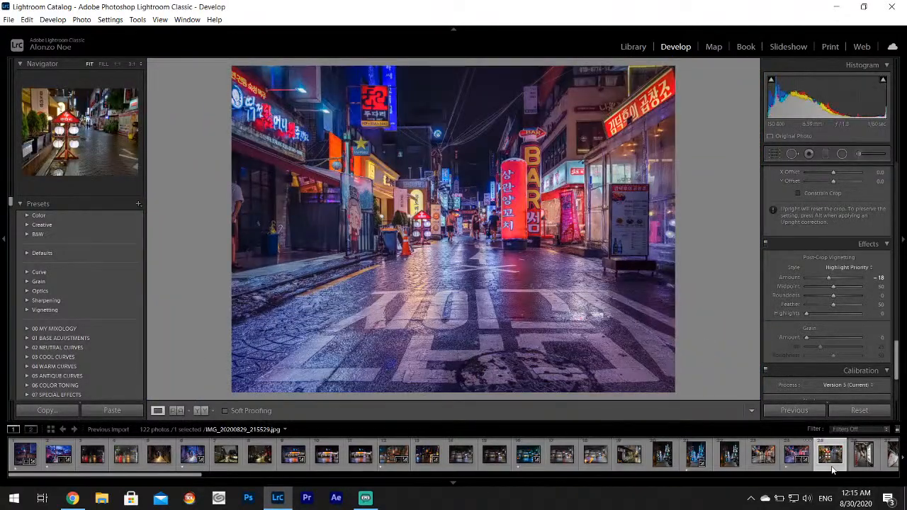
{"action": "scroll", "coordinate": [821, 465], "scroll_direction": "down", "scroll_amount": 5}
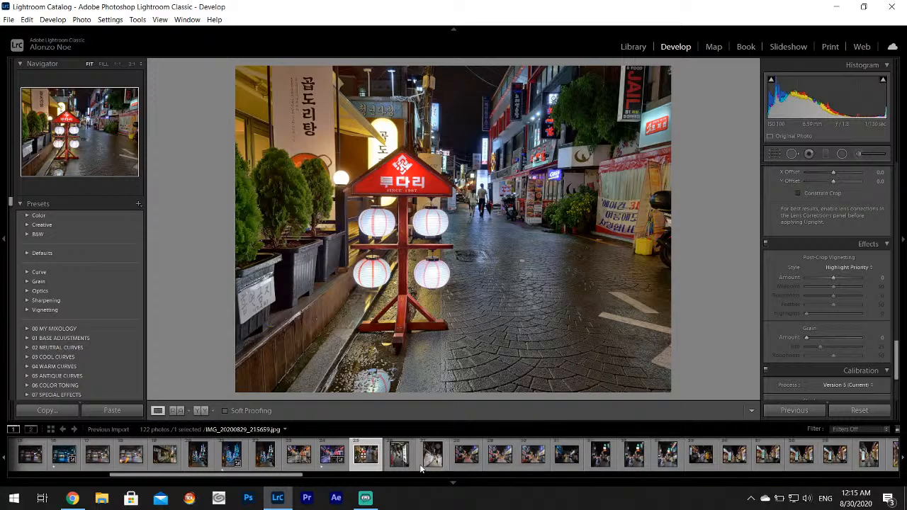
{"action": "left_click", "coordinate": [401, 468]}
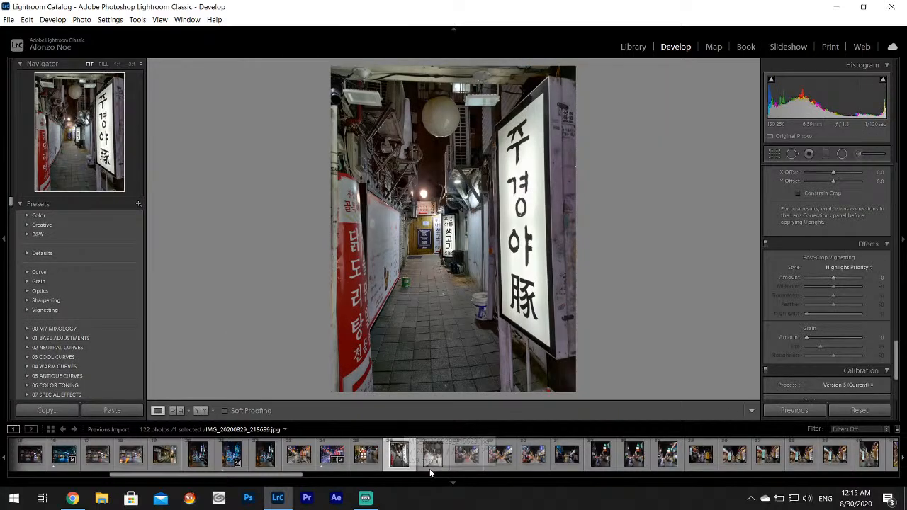
{"action": "left_click", "coordinate": [432, 464]}
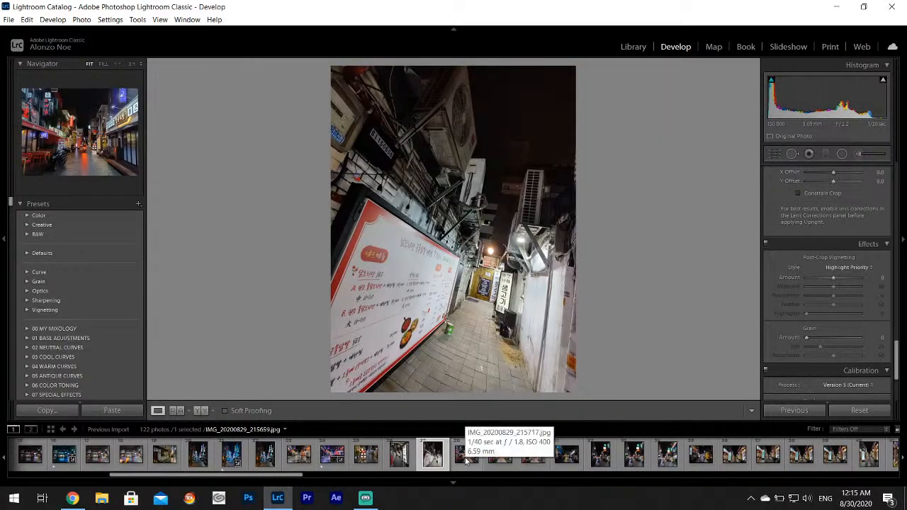
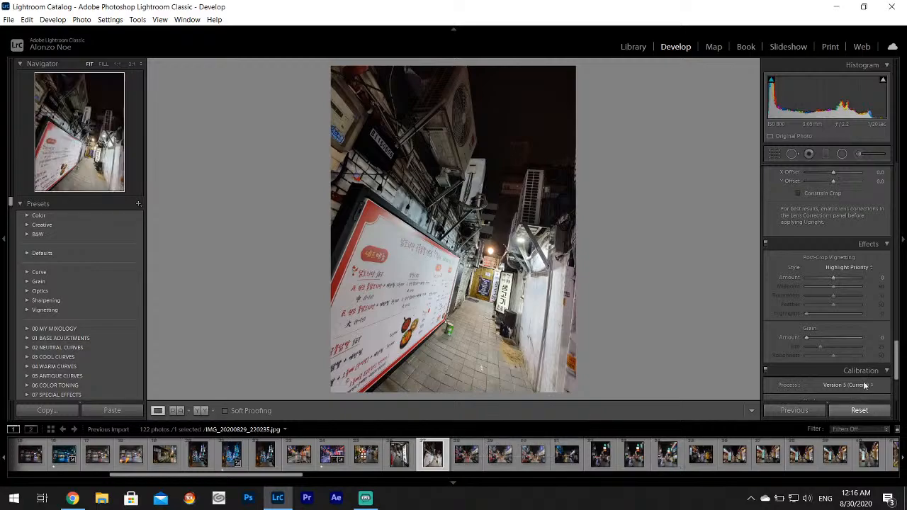
Balance the alley photo's tones with highlights at −100, shadows at +81 and whites at +47
{"action": "left_click_drag", "start_coordinate": [898, 358], "coordinate": [899, 162]}
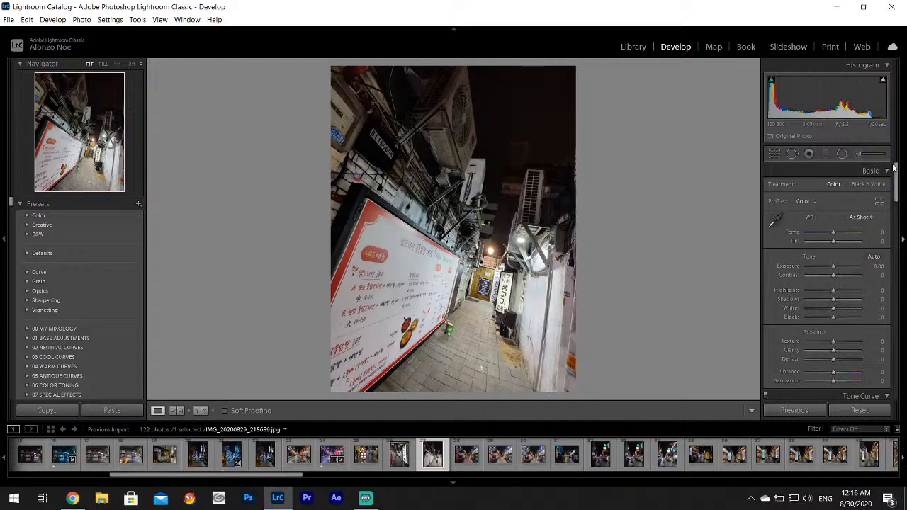
{"action": "left_click_drag", "start_coordinate": [834, 289], "coordinate": [878, 301]}
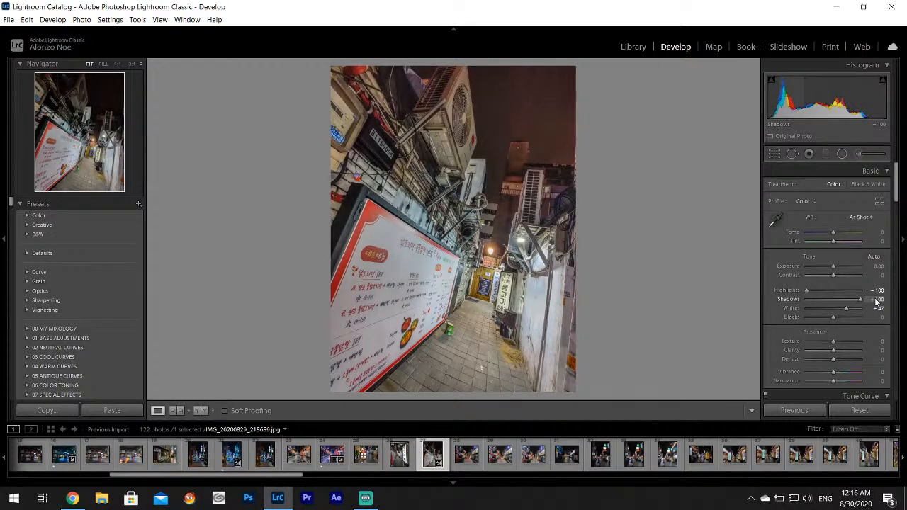
{"action": "double_click", "coordinate": [793, 295]}
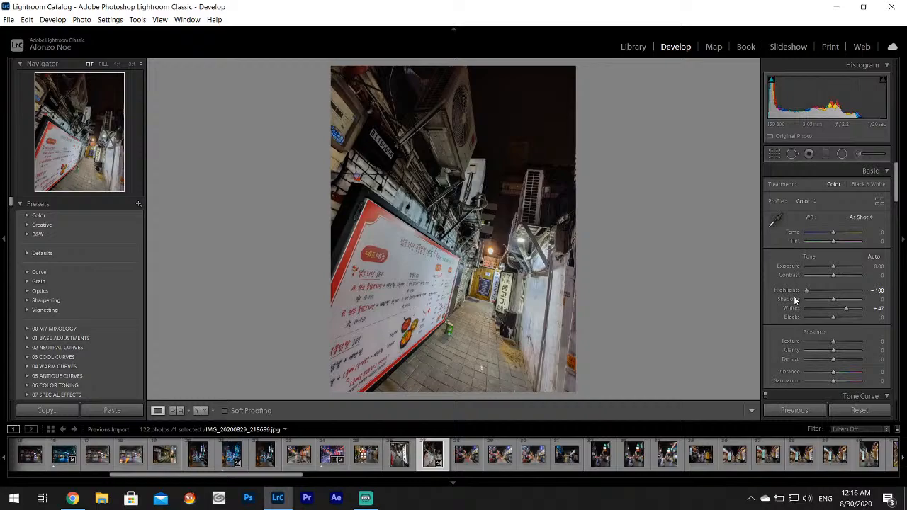
{"action": "left_click_drag", "start_coordinate": [833, 299], "coordinate": [855, 299]}
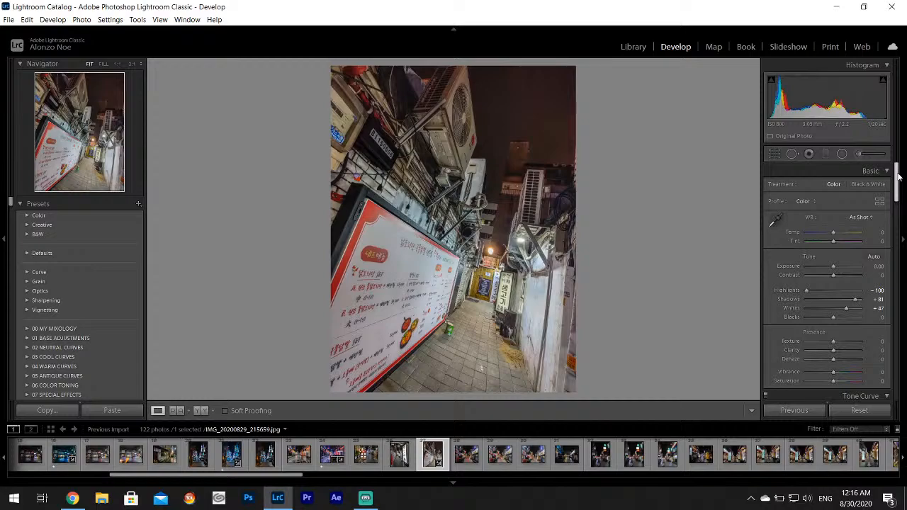
Tint the alley photo's highlights blue in Split Toning with hue 239 and saturation 90
{"action": "left_click_drag", "start_coordinate": [898, 175], "coordinate": [904, 227]}
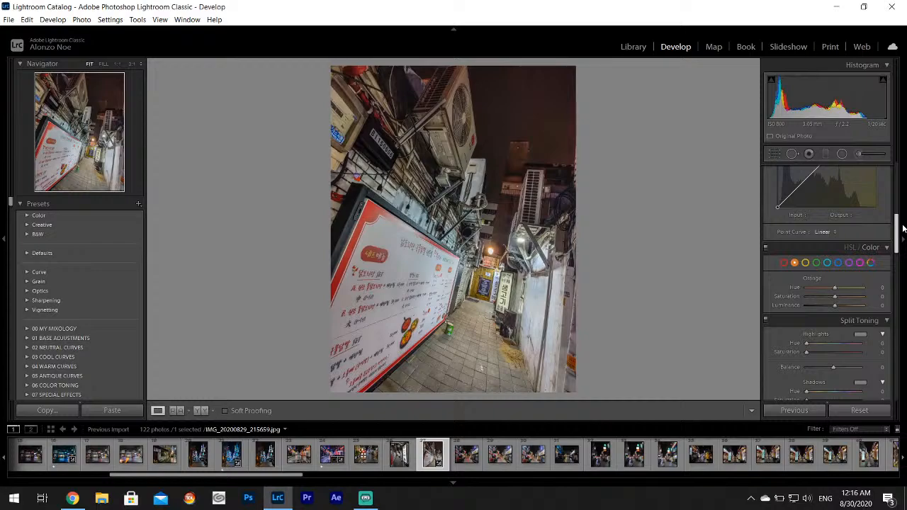
{"action": "left_click", "coordinate": [860, 334]}
{"action": "mouse_move", "coordinate": [787, 348]}
{"action": "left_mouse_down"}
{"action": "mouse_move", "coordinate": [764, 354]}
{"action": "mouse_move", "coordinate": [788, 340]}
{"action": "mouse_move", "coordinate": [784, 332]}
{"action": "left_mouse_up"}
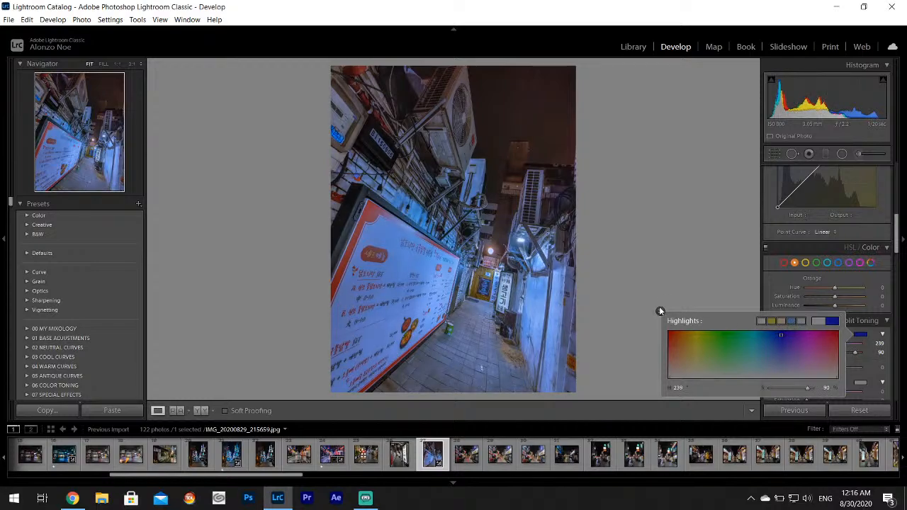
{"action": "left_click", "coordinate": [659, 311]}
Paint the two upright lit signs at the alley's end with the Adjustment Brush using a cyan tint at 0.31 exposure
{"action": "left_click", "coordinate": [515, 304]}
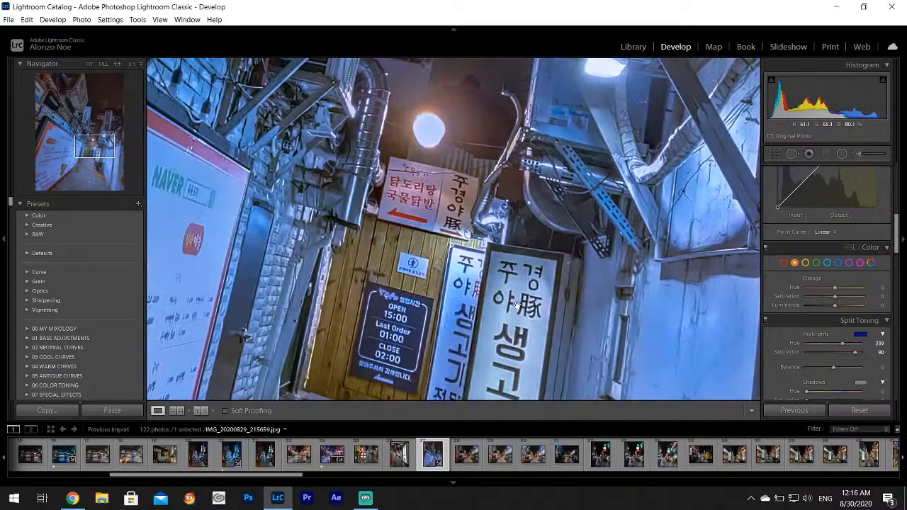
{"action": "left_click_drag", "start_coordinate": [516, 306], "coordinate": [482, 185]}
{"action": "left_click", "coordinate": [865, 156]}
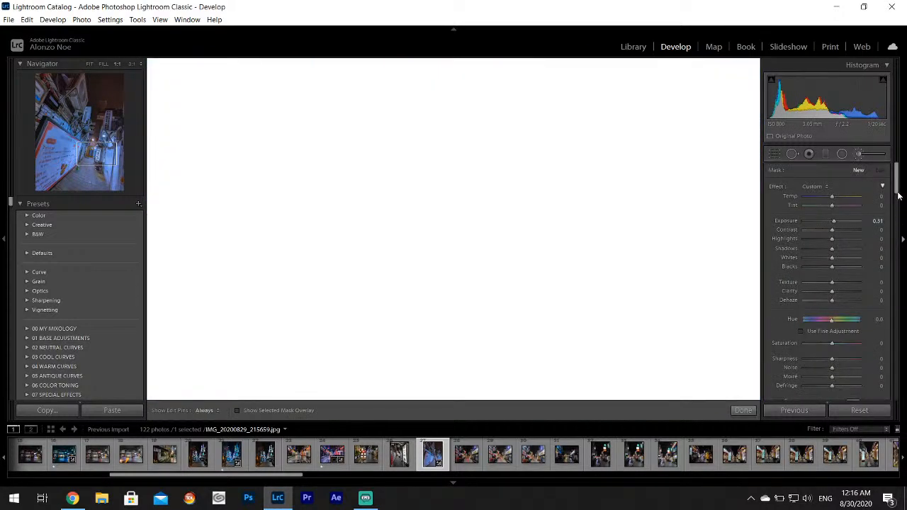
{"action": "left_click", "coordinate": [900, 195]}
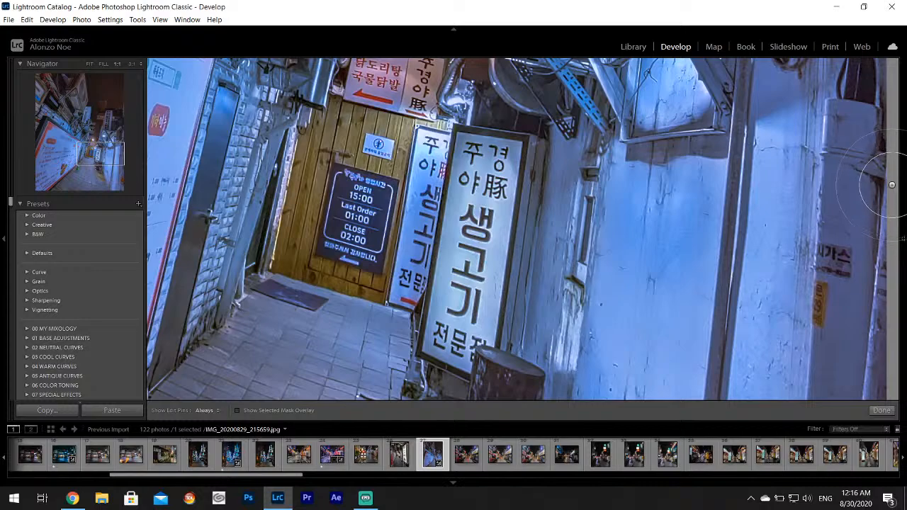
{"action": "mouse_move", "coordinate": [903, 207]}
{"action": "scroll", "coordinate": [895, 178], "scroll_direction": "down", "scroll_amount": 4}
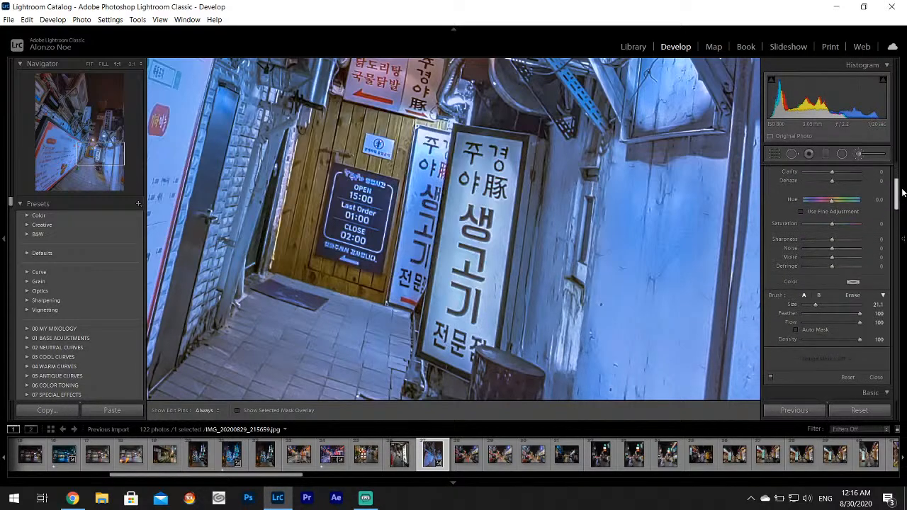
{"action": "left_click", "coordinate": [853, 246]}
{"action": "left_click", "coordinate": [753, 251]}
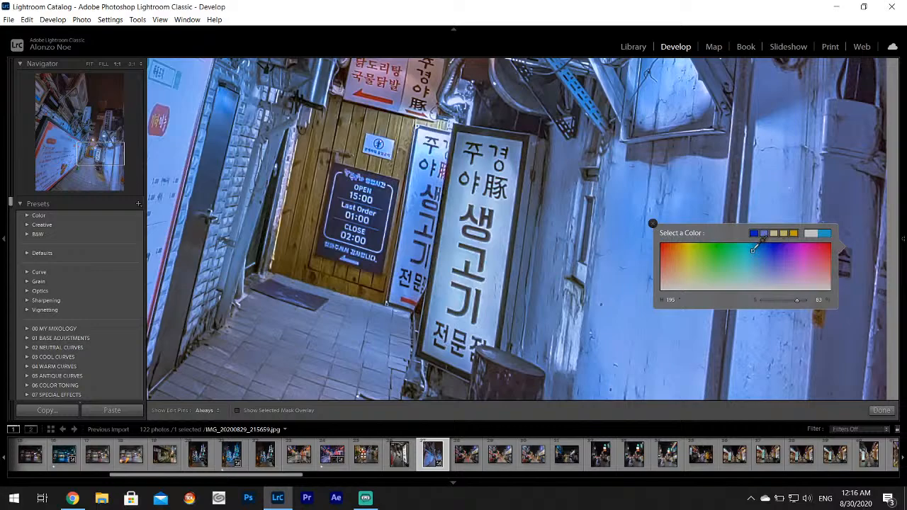
{"action": "left_click", "coordinate": [748, 251]}
{"action": "mouse_move", "coordinate": [494, 156]}
{"action": "left_mouse_down"}
{"action": "mouse_move", "coordinate": [449, 332]}
{"action": "mouse_move", "coordinate": [427, 160]}
{"action": "mouse_move", "coordinate": [409, 283]}
{"action": "mouse_move", "coordinate": [424, 277]}
{"action": "mouse_move", "coordinate": [429, 297]}
{"action": "mouse_move", "coordinate": [477, 330]}
{"action": "mouse_move", "coordinate": [497, 198]}
{"action": "mouse_move", "coordinate": [466, 162]}
{"action": "mouse_move", "coordinate": [439, 154]}
{"action": "left_mouse_up"}
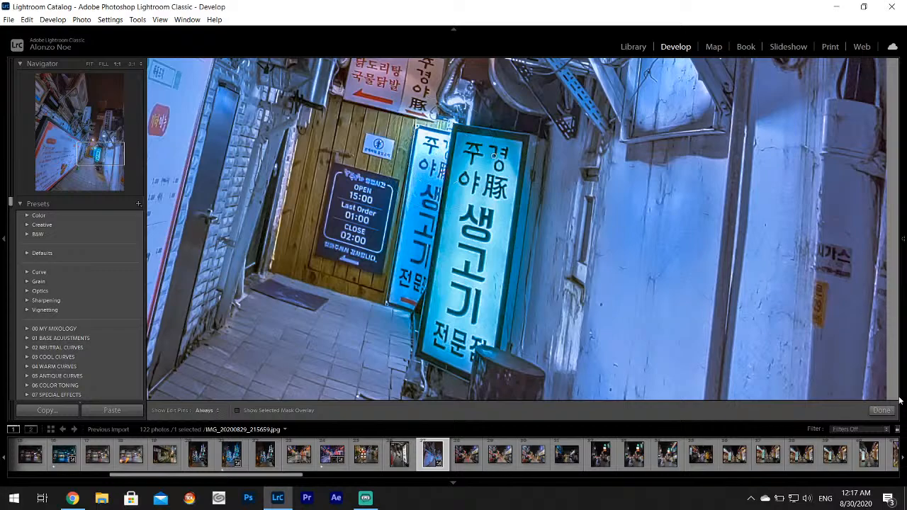
{"action": "left_click", "coordinate": [881, 411]}
{"action": "left_click", "coordinate": [638, 244]}
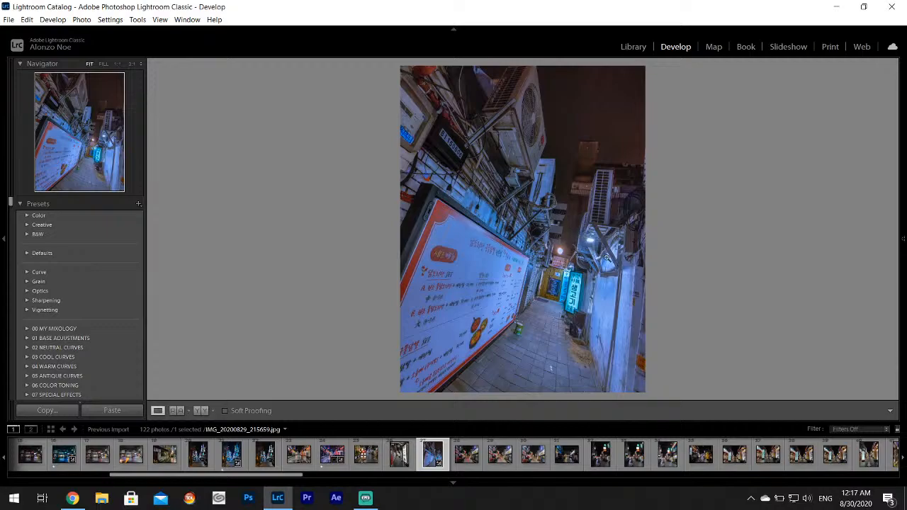
Darken the alley photo's edges with a post-crop vignette amount of −11 and raise the whites to +54
{"action": "mouse_move", "coordinate": [904, 180]}
{"action": "left_click_drag", "start_coordinate": [898, 197], "coordinate": [906, 353]}
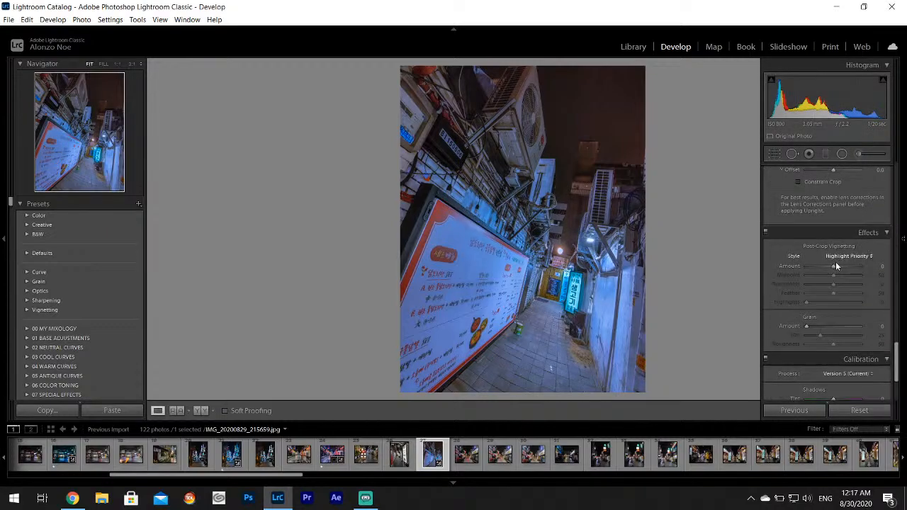
{"action": "left_click_drag", "start_coordinate": [835, 265], "coordinate": [832, 266]}
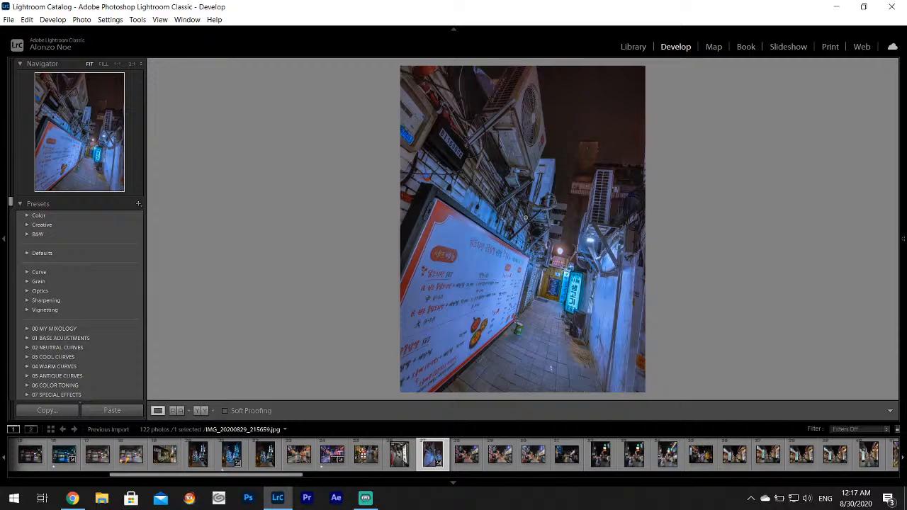
{"action": "mouse_move", "coordinate": [904, 278]}
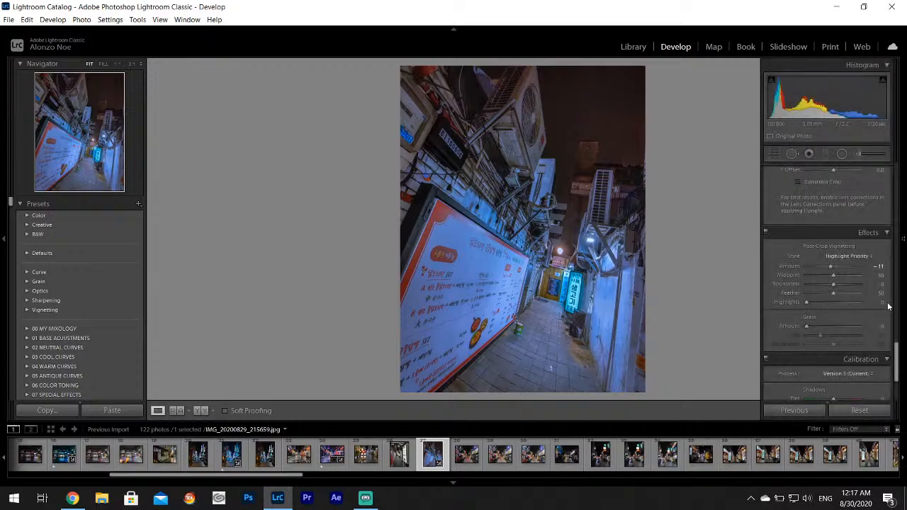
{"action": "left_click_drag", "start_coordinate": [895, 348], "coordinate": [896, 168]}
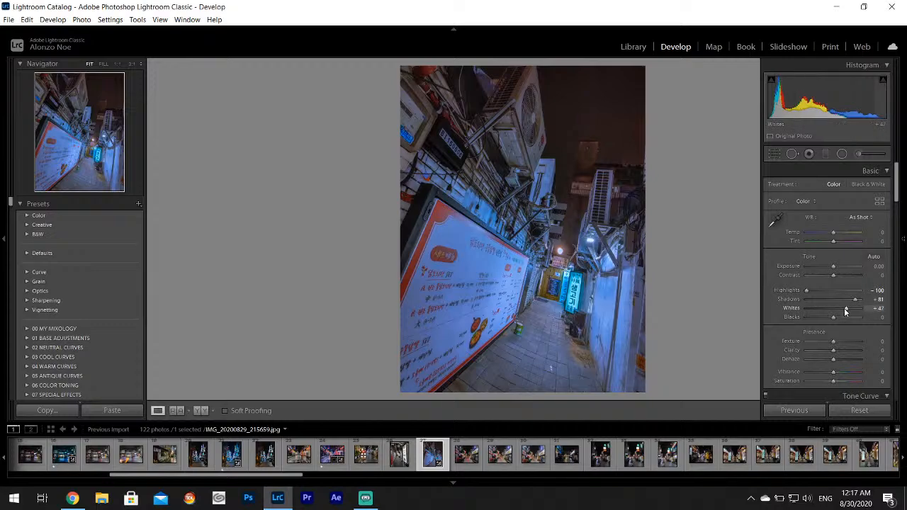
{"action": "left_click_drag", "start_coordinate": [846, 311], "coordinate": [849, 312]}
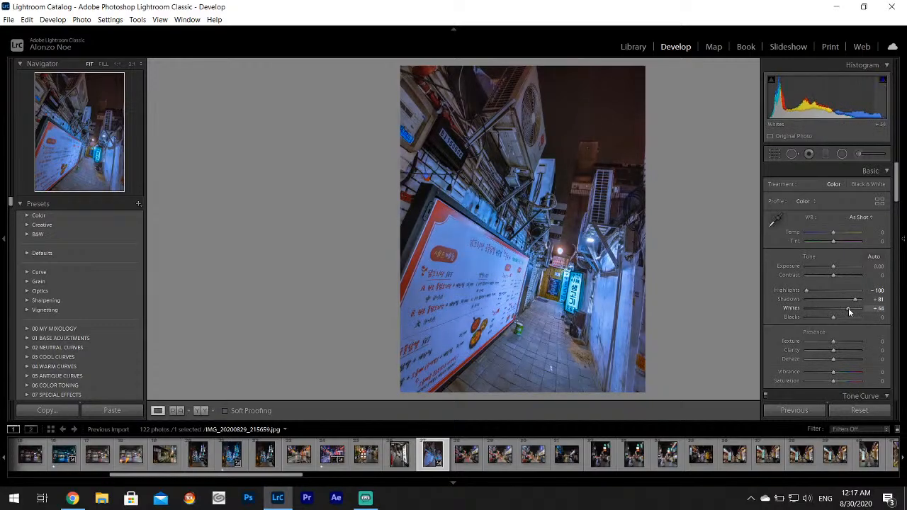
Export the blue alley photo to the Phone Shots subfolder on the desktop and rate it one star
{"action": "left_click", "coordinate": [8, 19]}
{"action": "left_click", "coordinate": [60, 159]}
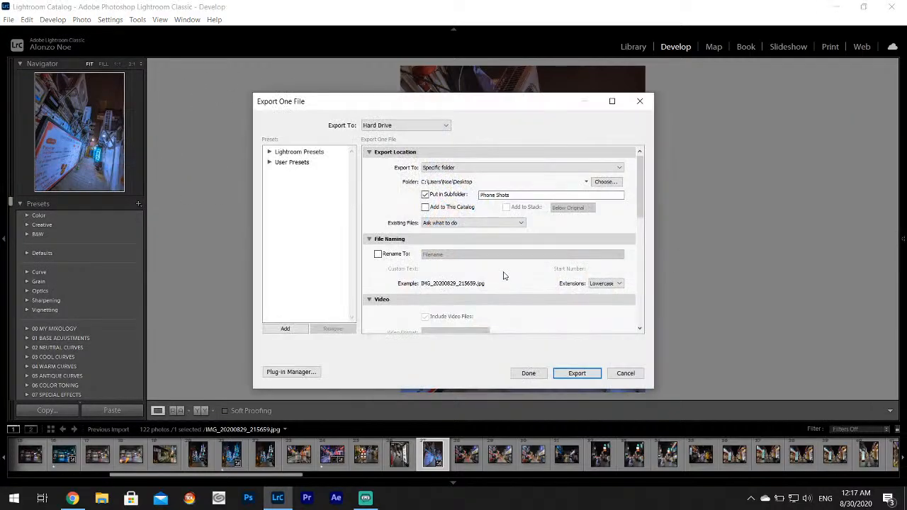
{"action": "left_click", "coordinate": [575, 373]}
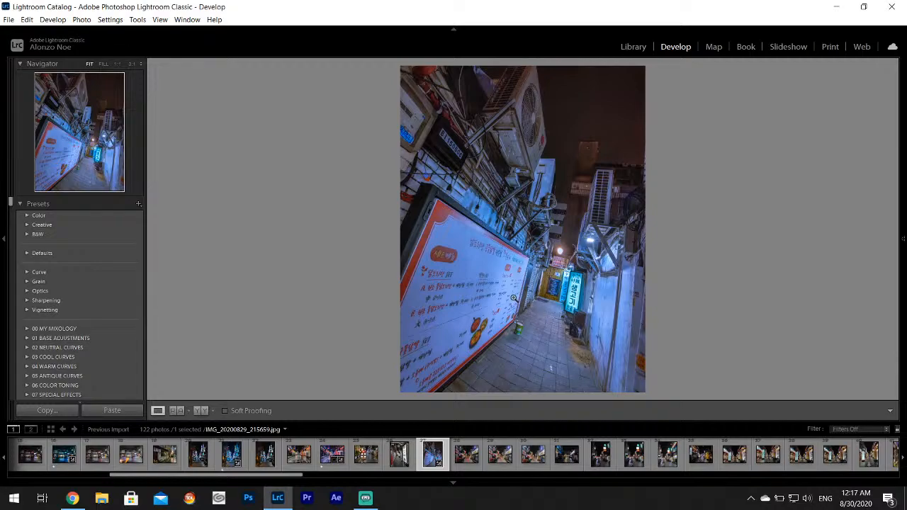
{"action": "key", "text": "1"}
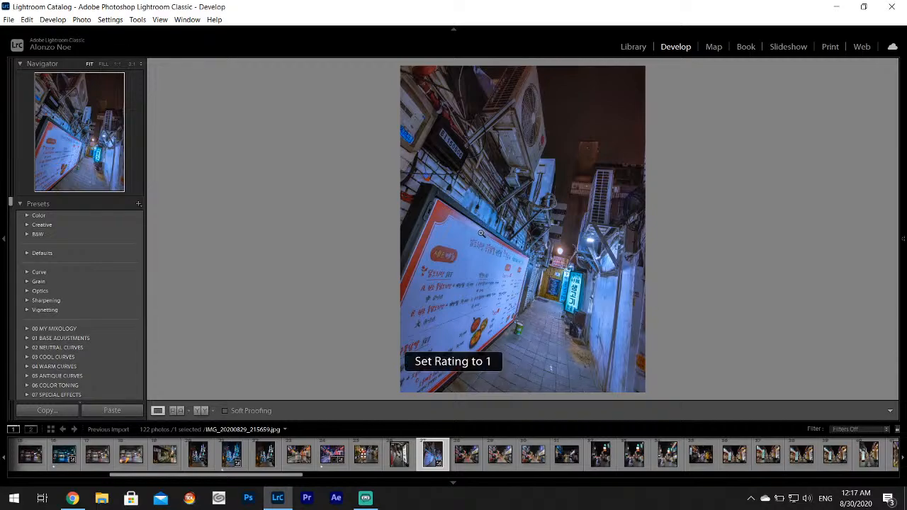
Compare the three similar bar street shots with the parked motorcycle to choose one for editing
{"action": "left_click", "coordinate": [467, 454]}
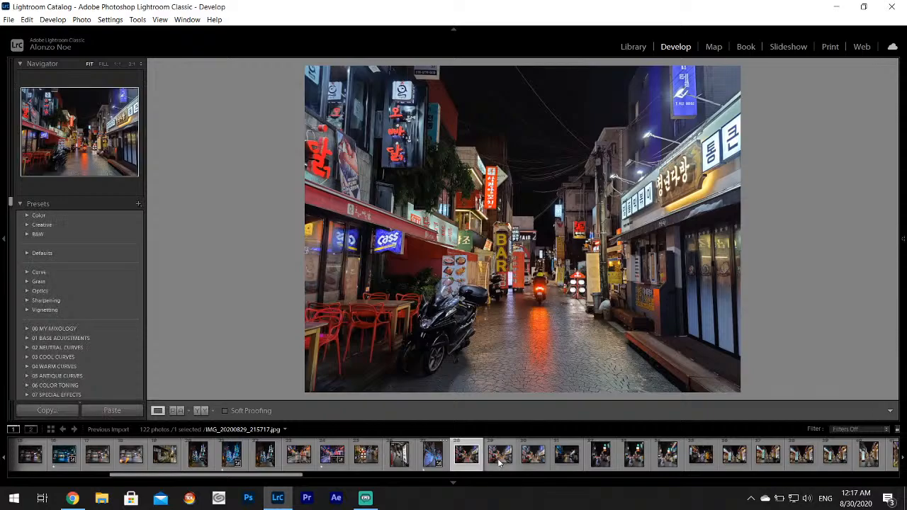
{"action": "left_click", "coordinate": [500, 462]}
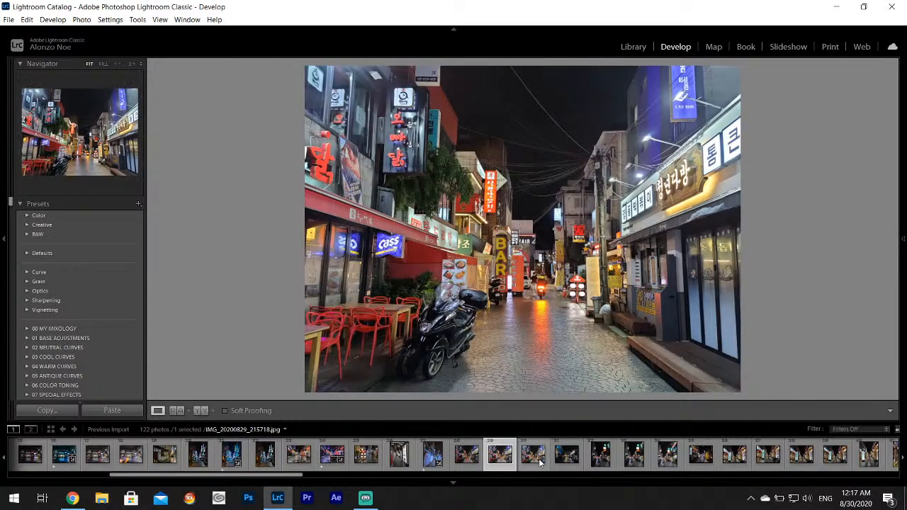
{"action": "left_click", "coordinate": [541, 462]}
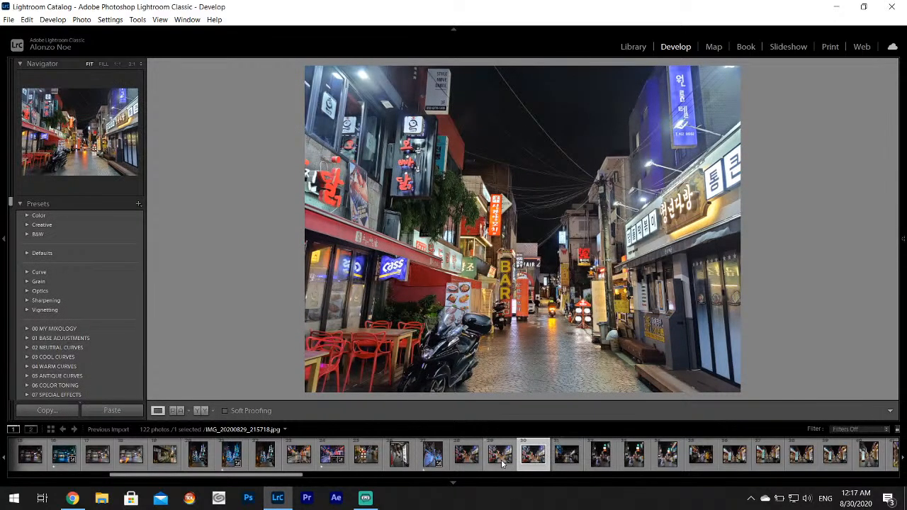
{"action": "left_click", "coordinate": [504, 460]}
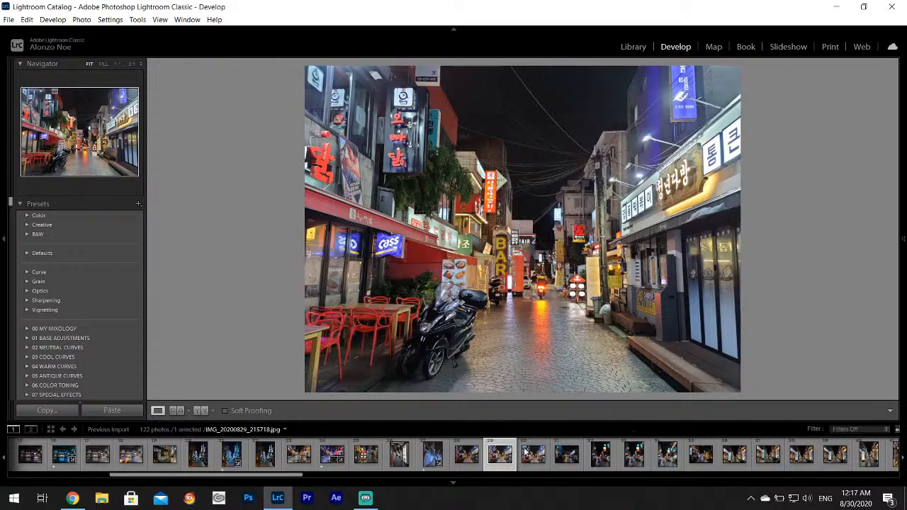
{"action": "key", "text": "Left"}
{"action": "left_click", "coordinate": [539, 459]}
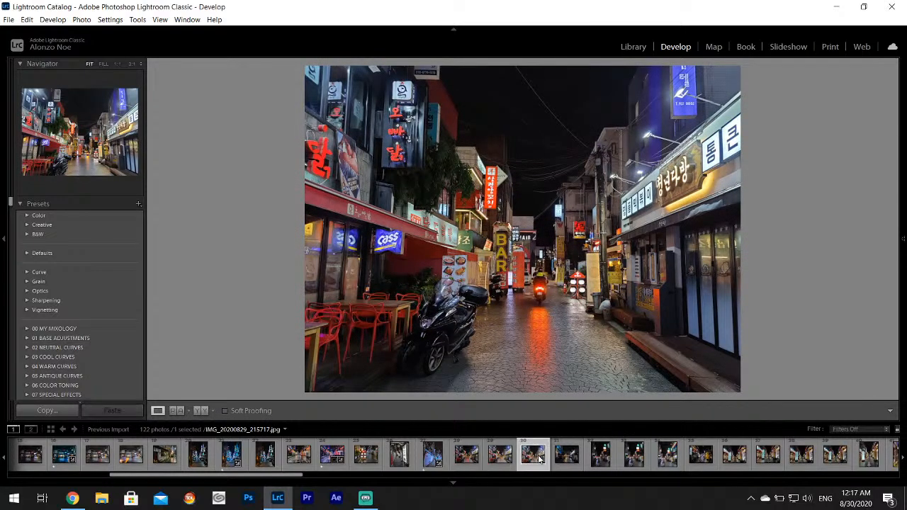
{"action": "left_click", "coordinate": [504, 459]}
Select IMG_20200829_215717.jpg and set its Highlights to −100, Shadows to +74 and Whites to +49
{"action": "left_click", "coordinate": [470, 460]}
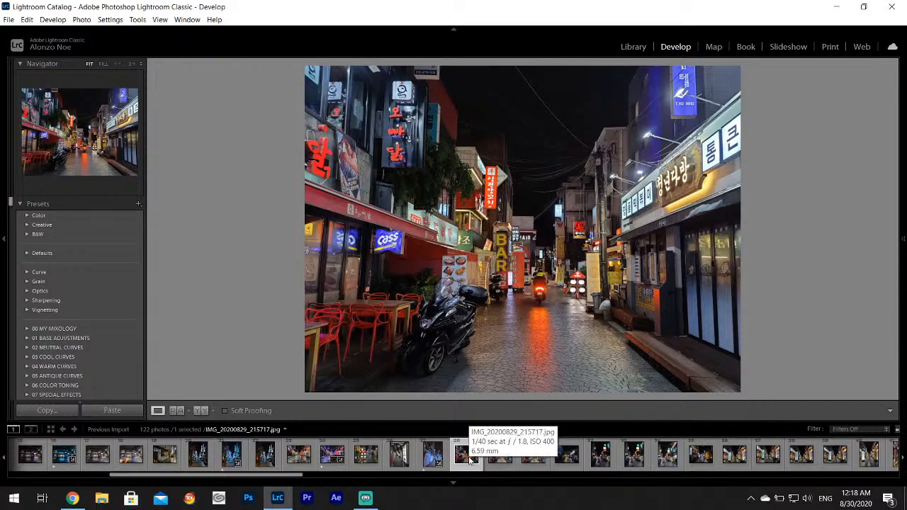
{"action": "mouse_move", "coordinate": [902, 248]}
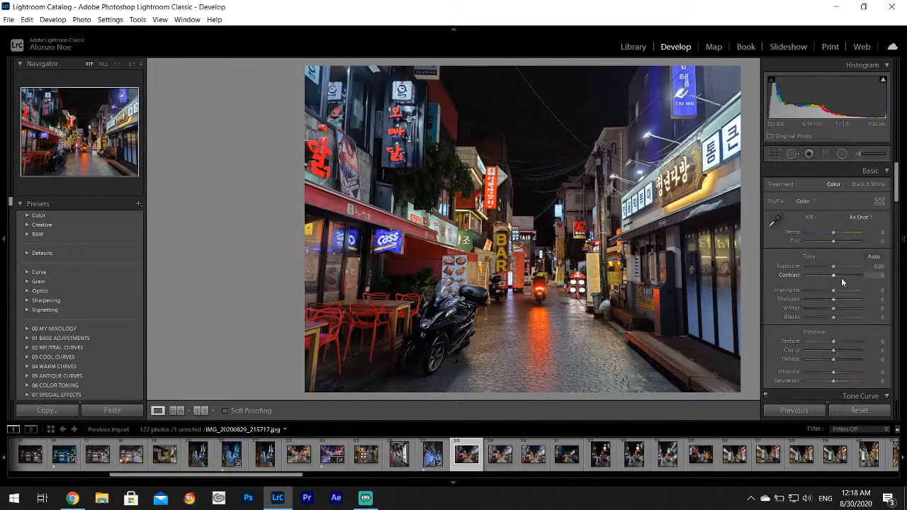
{"action": "left_click_drag", "start_coordinate": [822, 288], "coordinate": [853, 303]}
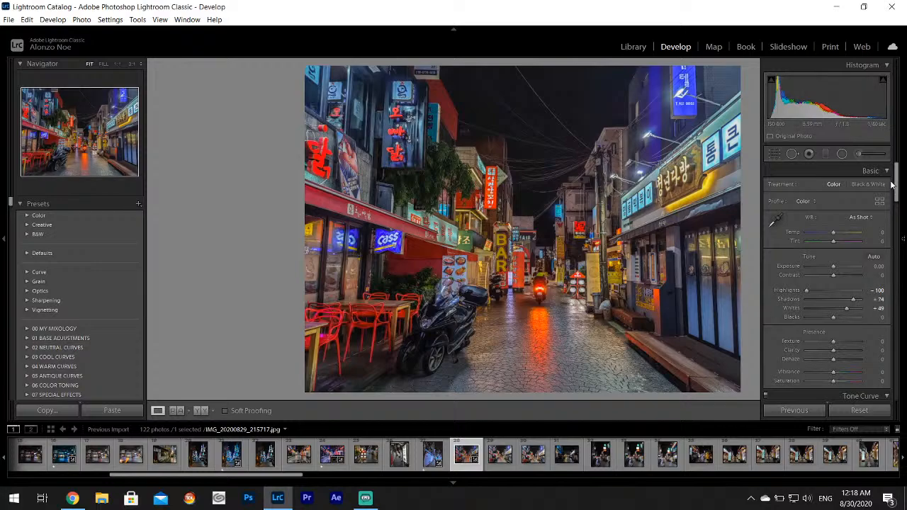
Tint the bar street photo's shadows blue-violet in Split Toning with hue 252 and saturation 49
{"action": "scroll", "coordinate": [898, 177], "scroll_direction": "down", "scroll_amount": 1}
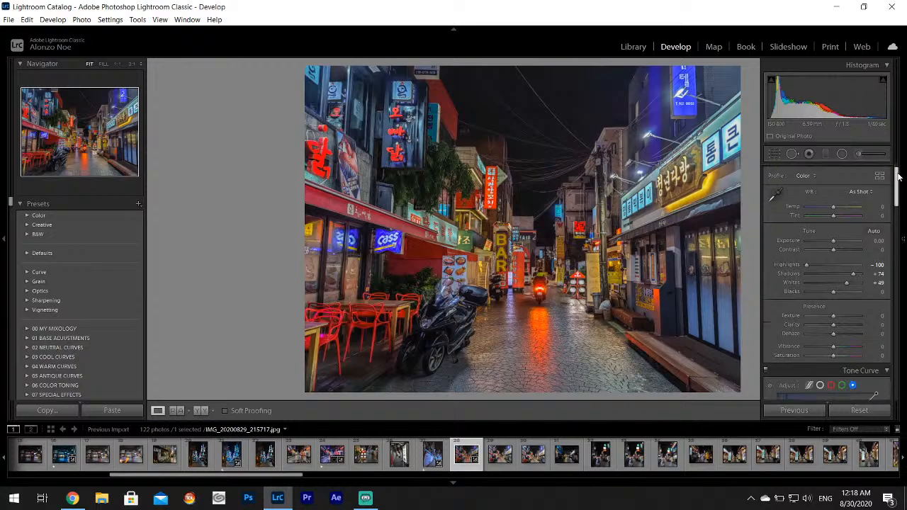
{"action": "scroll", "coordinate": [898, 177], "scroll_direction": "down", "scroll_amount": 5}
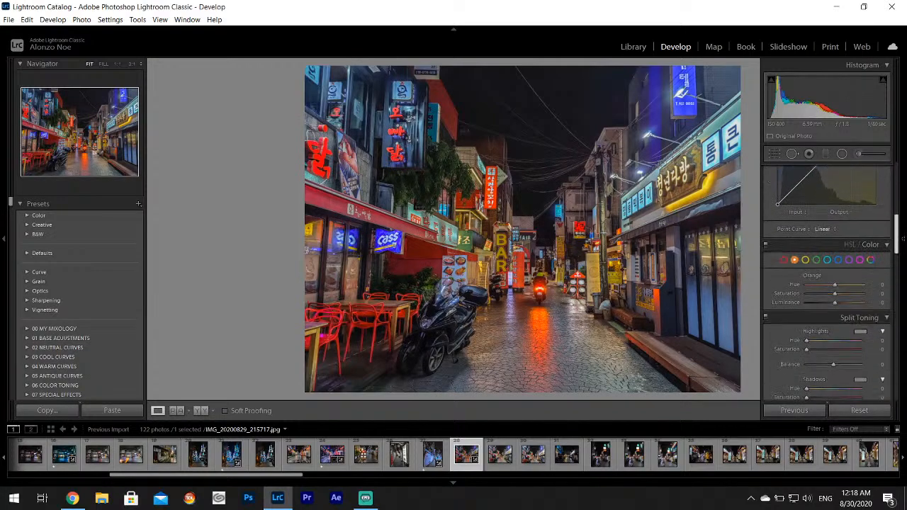
{"action": "scroll", "coordinate": [872, 248], "scroll_direction": "down", "scroll_amount": 4}
{"action": "left_click", "coordinate": [862, 261]}
{"action": "left_click", "coordinate": [795, 286]}
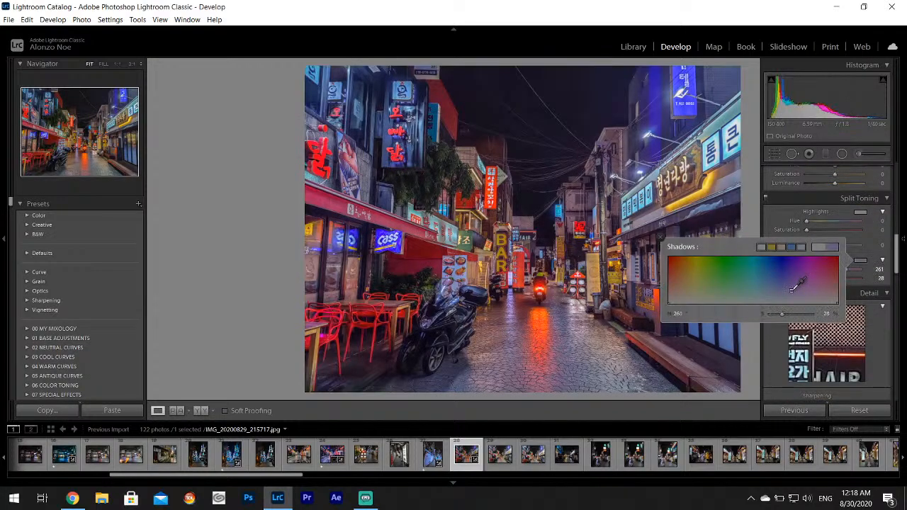
{"action": "mouse_move", "coordinate": [793, 288]}
{"action": "left_mouse_down"}
{"action": "mouse_move", "coordinate": [804, 276]}
{"action": "mouse_move", "coordinate": [762, 276]}
{"action": "mouse_move", "coordinate": [788, 280]}
{"action": "left_mouse_up"}
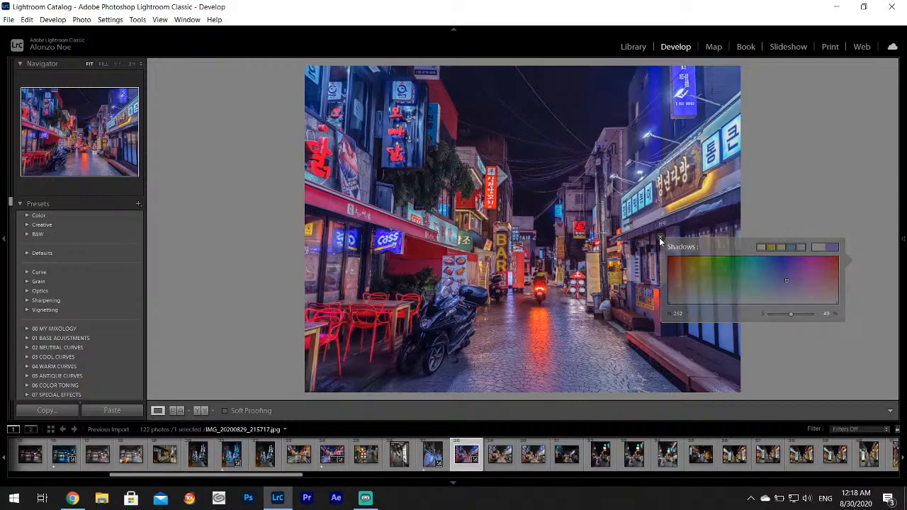
{"action": "left_click", "coordinate": [659, 238]}
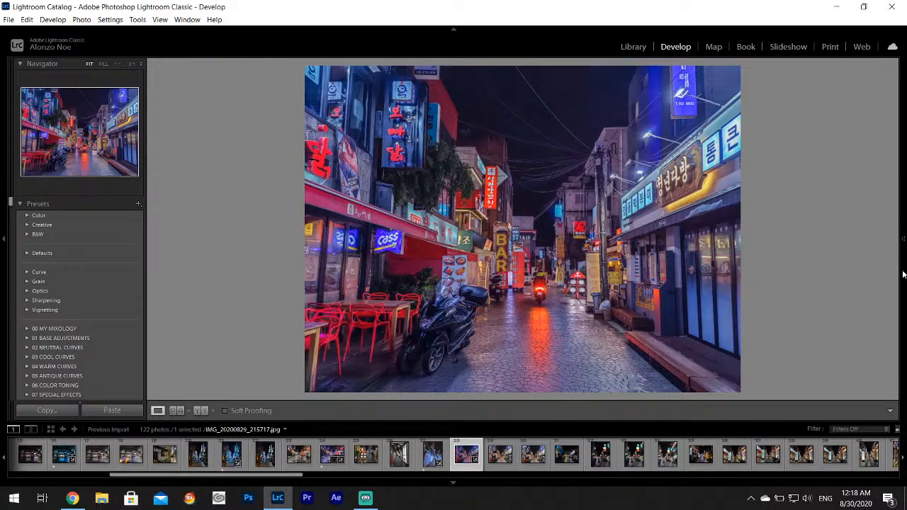
Set the photo's red hue to −100 and red saturation to −12, and apply a post-crop vignette amount of −12
{"action": "mouse_move", "coordinate": [904, 274]}
{"action": "scroll", "coordinate": [815, 256], "scroll_direction": "up", "scroll_amount": 2}
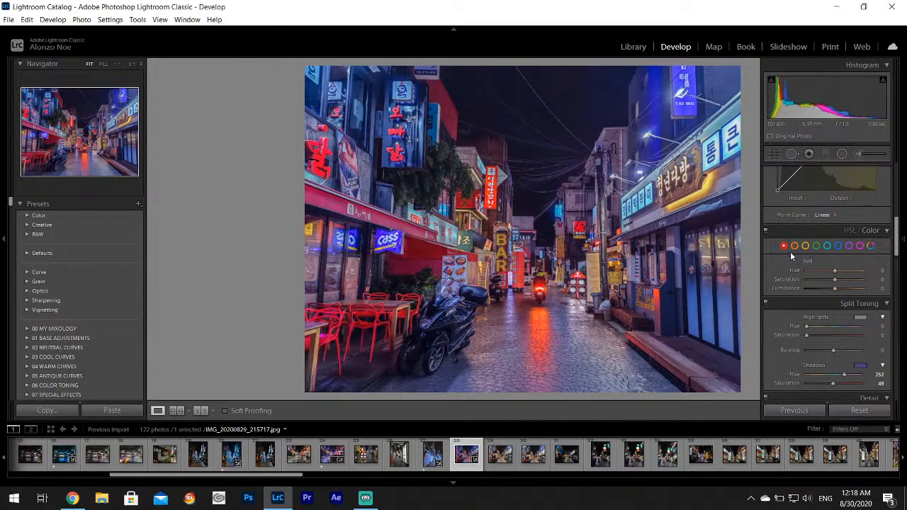
{"action": "left_click_drag", "start_coordinate": [818, 271], "coordinate": [792, 271]}
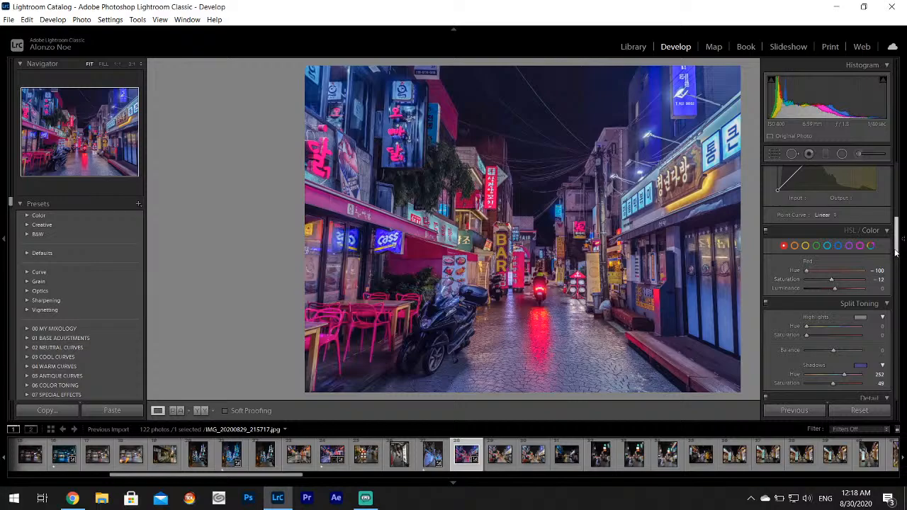
{"action": "left_click_drag", "start_coordinate": [897, 245], "coordinate": [900, 359]}
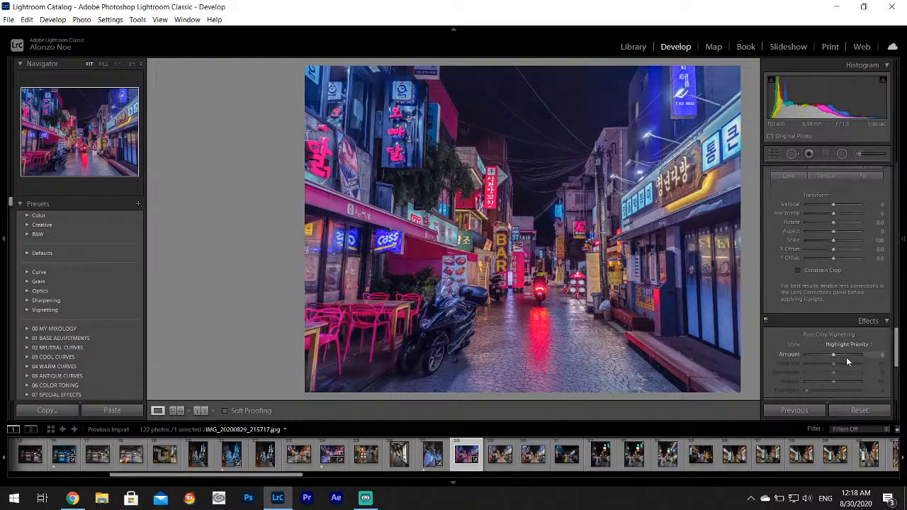
{"action": "left_click_drag", "start_coordinate": [834, 357], "coordinate": [833, 356]}
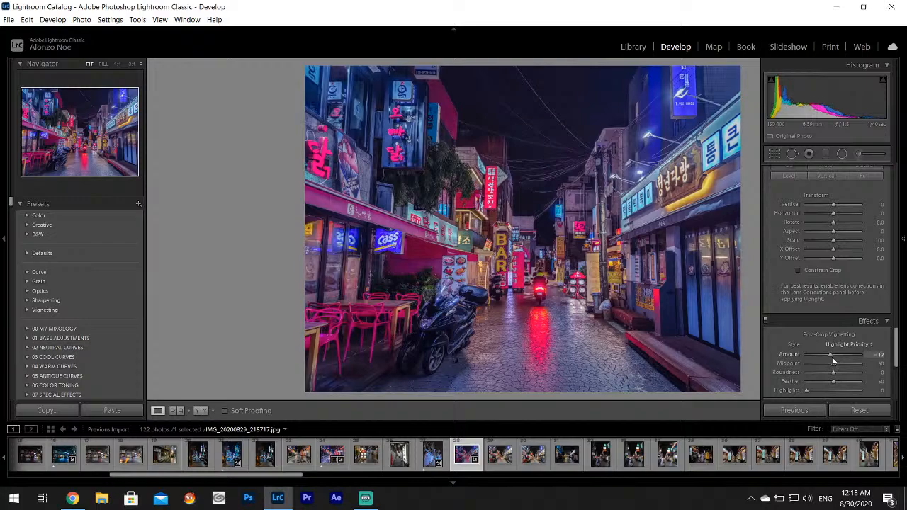
Paint the white lit signs on the right-hand shopfront with the Adjustment Brush using a cyan tint, 0.31 exposure and brush size 5.1
{"action": "left_click", "coordinate": [858, 154]}
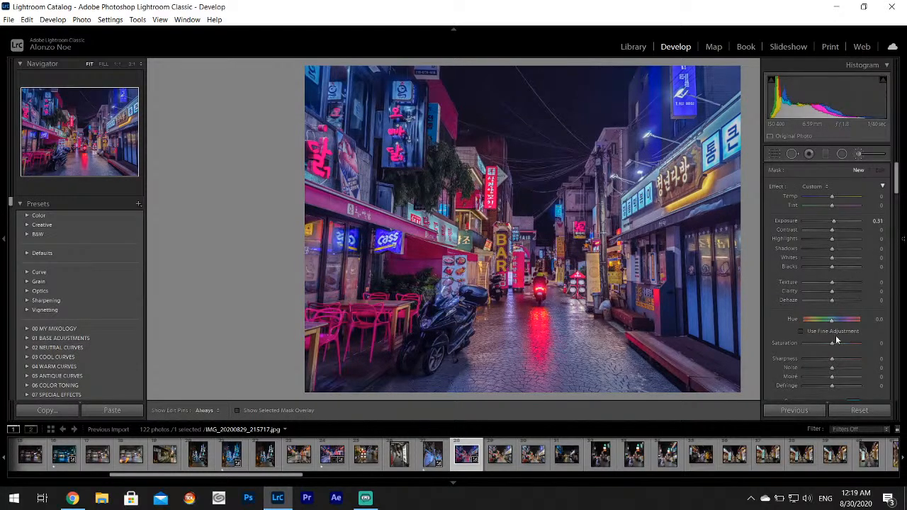
{"action": "left_click_drag", "start_coordinate": [898, 179], "coordinate": [897, 204]}
{"action": "left_click_drag", "start_coordinate": [816, 255], "coordinate": [807, 256]}
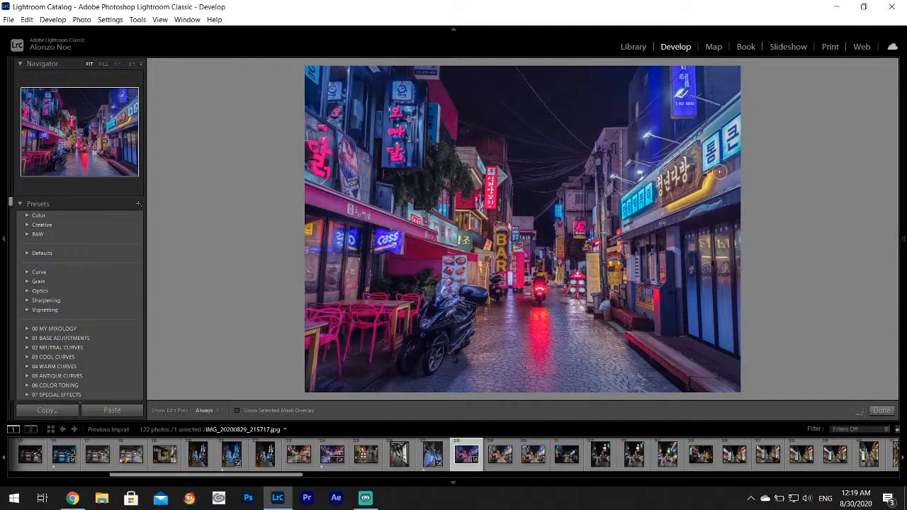
{"action": "key", "text": "h"}
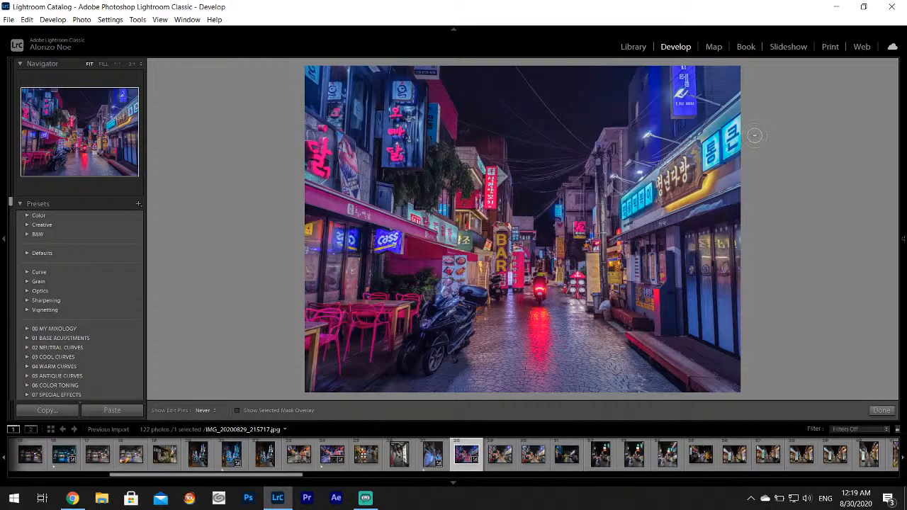
{"action": "key", "text": "h"}
Start a new Adjustment Brush mask with a purple tint of hue 258 and saturation 48
{"action": "mouse_move", "coordinate": [904, 234]}
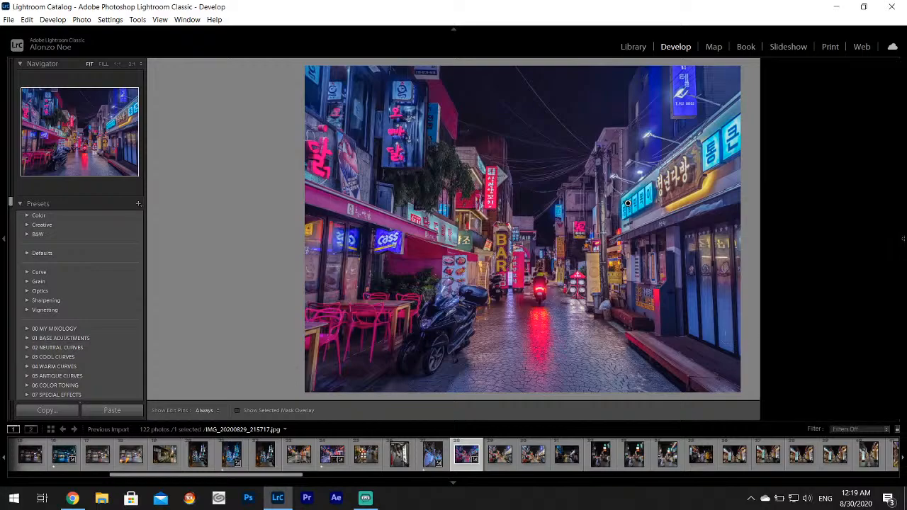
{"action": "left_click", "coordinate": [858, 154]}
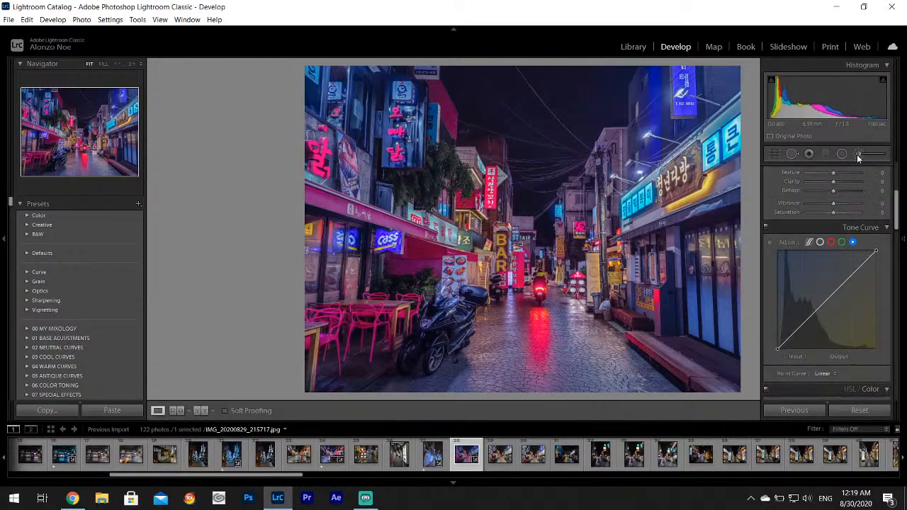
{"action": "left_click", "coordinate": [858, 154]}
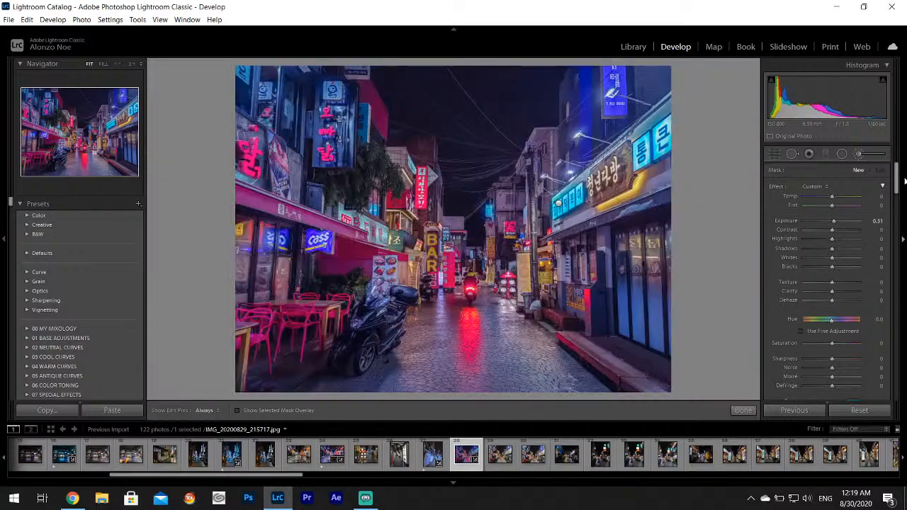
{"action": "left_click_drag", "start_coordinate": [897, 179], "coordinate": [897, 200]}
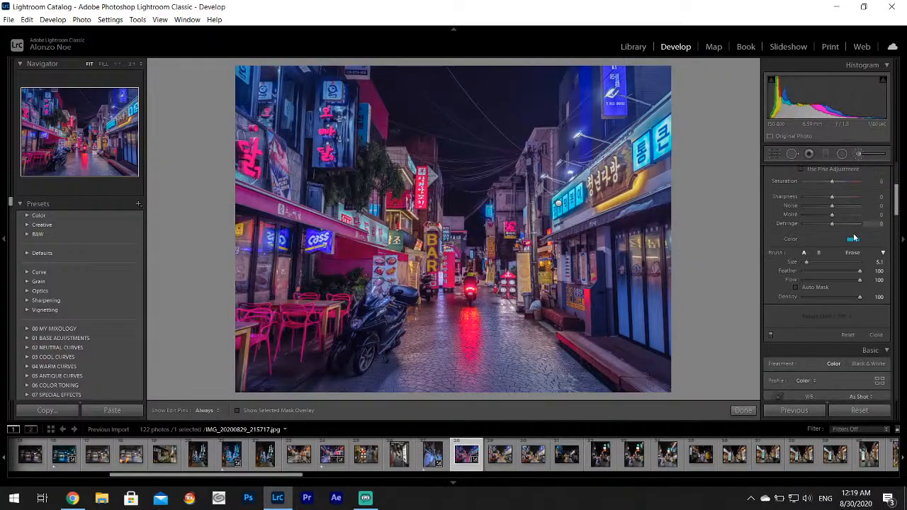
{"action": "left_click", "coordinate": [851, 239]}
{"action": "left_click", "coordinate": [785, 258]}
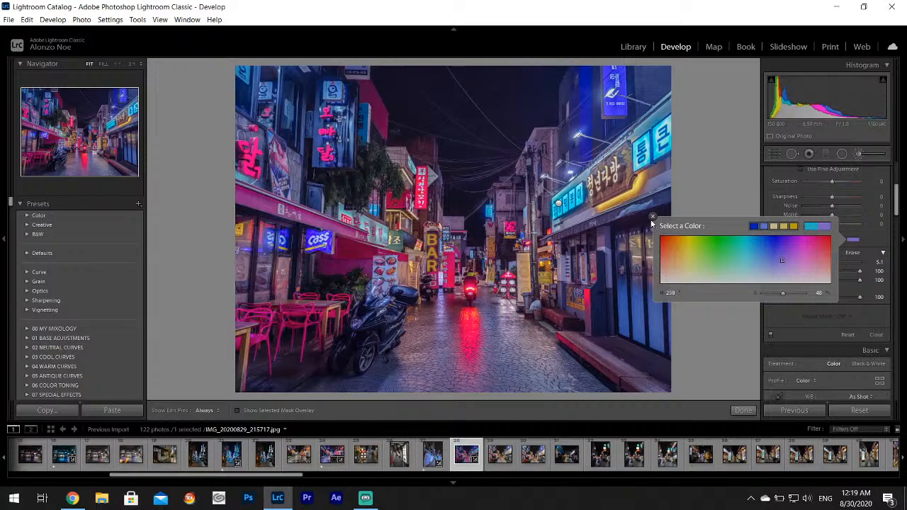
{"action": "left_click", "coordinate": [653, 216]}
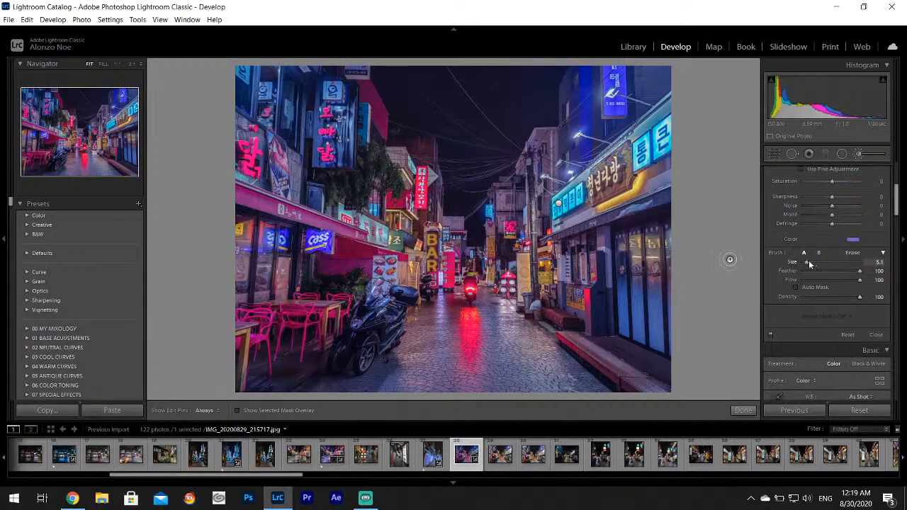
Set the adjustment brush size to 12.7 and paint the purple tint across the wet street pavement, finishing the brush edit
{"action": "left_click_drag", "start_coordinate": [809, 261], "coordinate": [814, 263]}
{"action": "key", "text": "h"}
{"action": "mouse_move", "coordinate": [431, 340]}
{"action": "left_mouse_down"}
{"action": "mouse_move", "coordinate": [399, 367]}
{"action": "mouse_move", "coordinate": [442, 372]}
{"action": "mouse_move", "coordinate": [365, 384]}
{"action": "mouse_move", "coordinate": [457, 373]}
{"action": "mouse_move", "coordinate": [513, 385]}
{"action": "mouse_move", "coordinate": [538, 367]}
{"action": "mouse_move", "coordinate": [489, 314]}
{"action": "mouse_move", "coordinate": [500, 307]}
{"action": "mouse_move", "coordinate": [548, 362]}
{"action": "mouse_move", "coordinate": [546, 387]}
{"action": "mouse_move", "coordinate": [528, 387]}
{"action": "mouse_move", "coordinate": [502, 342]}
{"action": "mouse_move", "coordinate": [515, 364]}
{"action": "mouse_move", "coordinate": [553, 370]}
{"action": "left_mouse_up"}
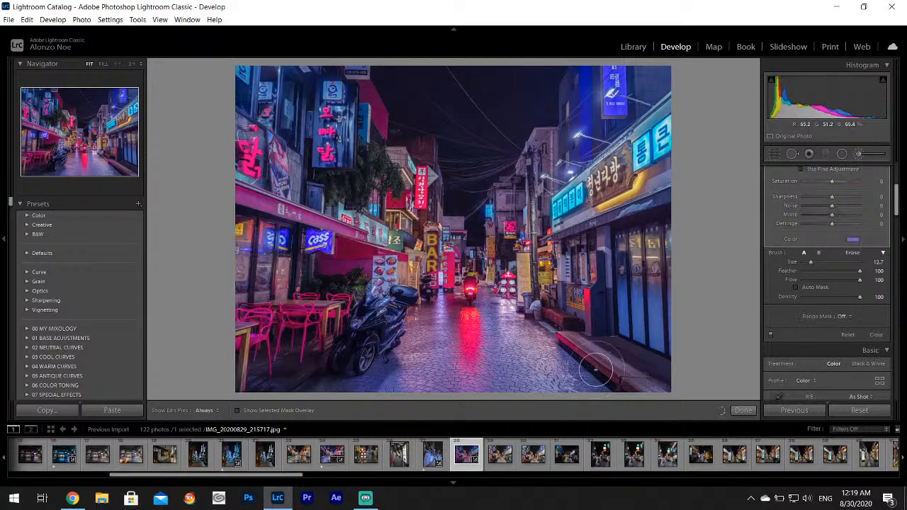
{"action": "left_click", "coordinate": [743, 411]}
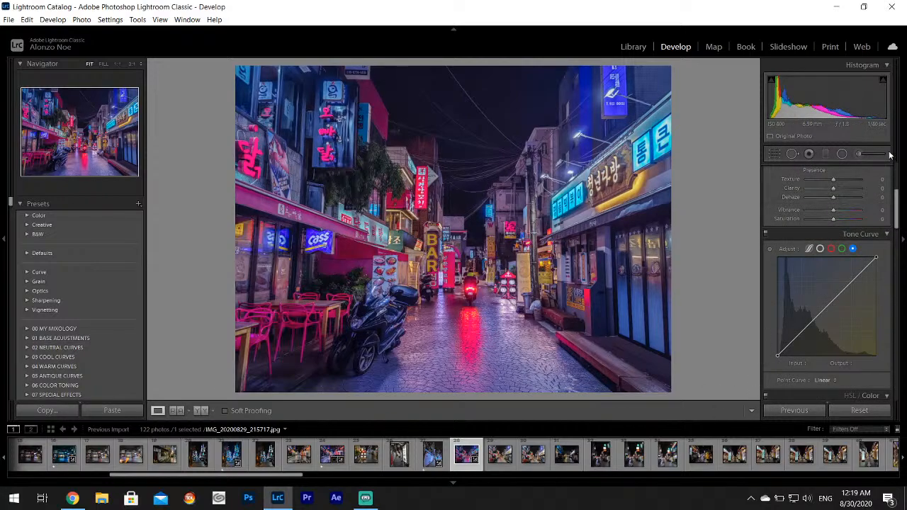
Start a new brush adjustment with a bluer tint colour and paint it over the doors of the right-hand shopfront
{"action": "left_click", "coordinate": [861, 154]}
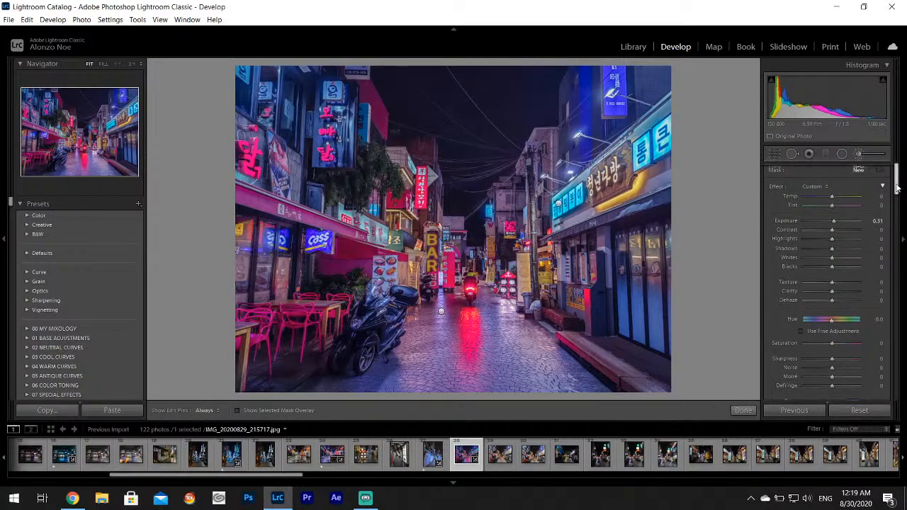
{"action": "scroll", "coordinate": [897, 186], "scroll_direction": "down", "scroll_amount": 5}
{"action": "left_click", "coordinate": [854, 237]}
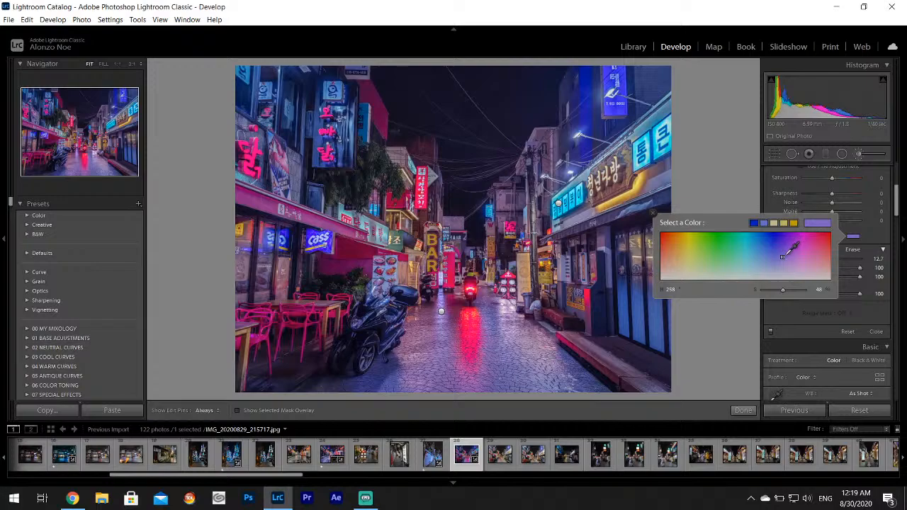
{"action": "left_click_drag", "start_coordinate": [779, 257], "coordinate": [776, 256]}
{"action": "left_click", "coordinate": [653, 213]}
{"action": "key", "text": "h"}
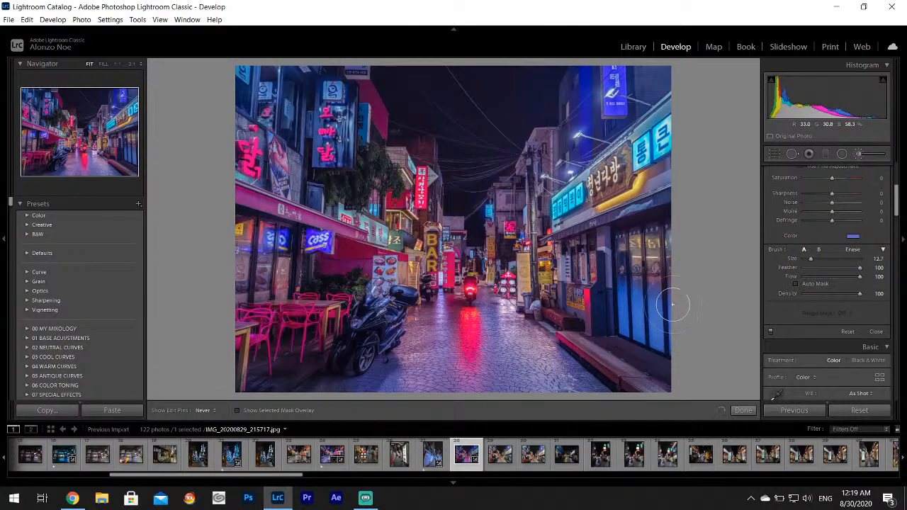
{"action": "key", "text": "h"}
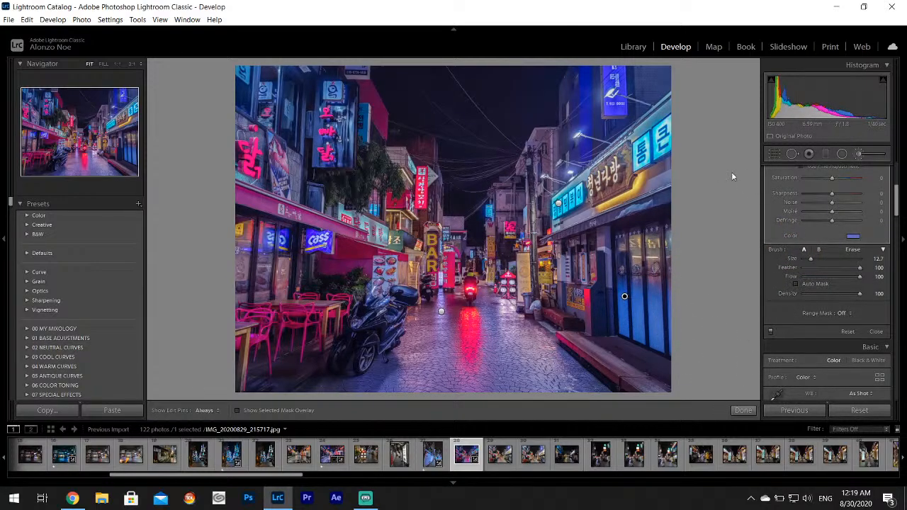
Paint the blue tint over the upper walls of the buildings on both sides of the street and finish the brush edit
{"action": "key", "text": "h"}
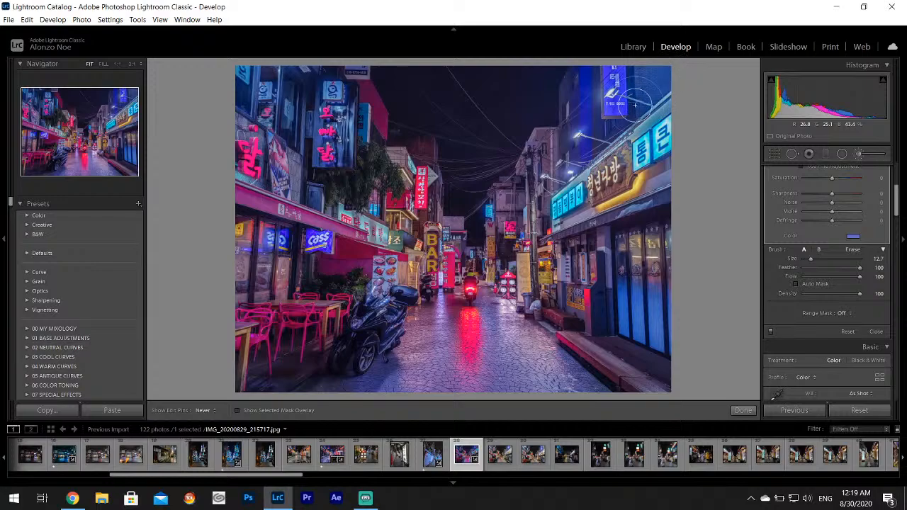
{"action": "key", "text": "h"}
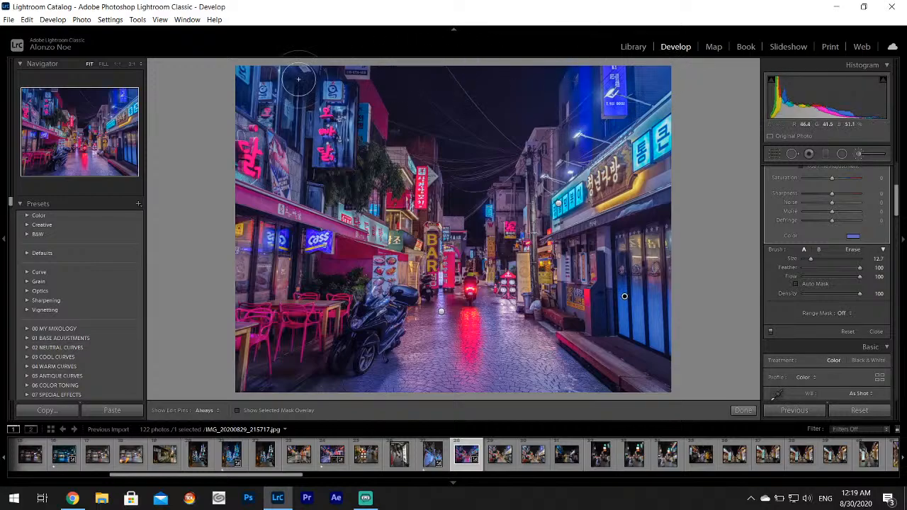
{"action": "key", "text": "h"}
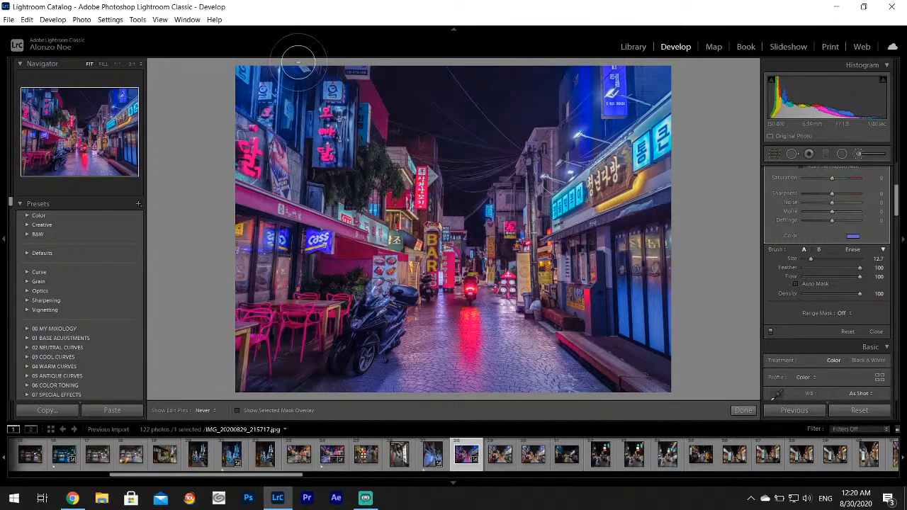
{"action": "key", "text": "h"}
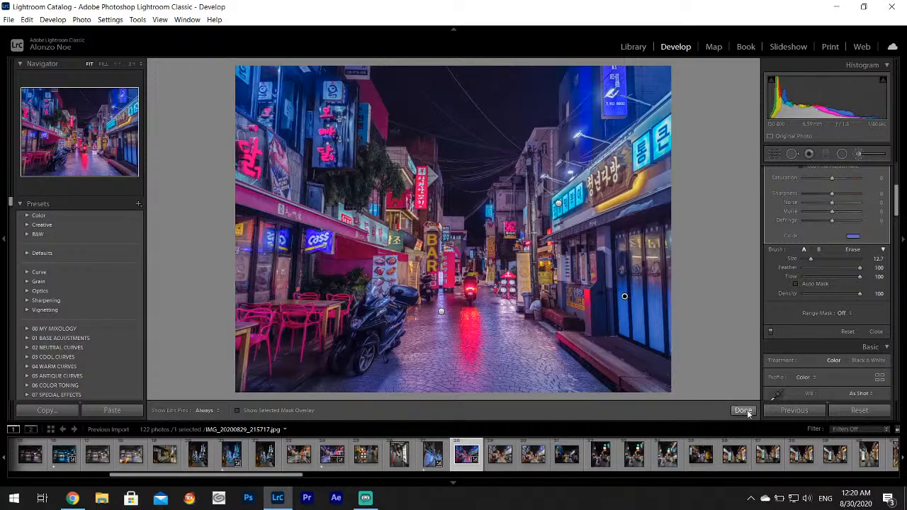
{"action": "left_click", "coordinate": [743, 410]}
Set the yellow saturation to +58 and the yellow luminance to +28 in the HSL colour adjustments
{"action": "mouse_move", "coordinate": [898, 219]}
{"action": "left_mouse_down"}
{"action": "mouse_move", "coordinate": [897, 174]}
{"action": "mouse_move", "coordinate": [903, 246]}
{"action": "left_mouse_up"}
{"action": "left_click", "coordinate": [805, 203]}
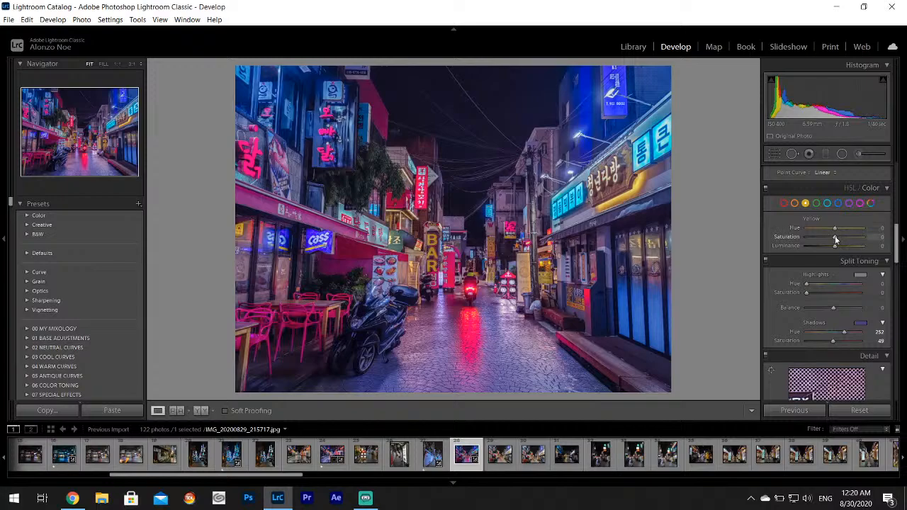
{"action": "left_click_drag", "start_coordinate": [835, 237], "coordinate": [876, 240]}
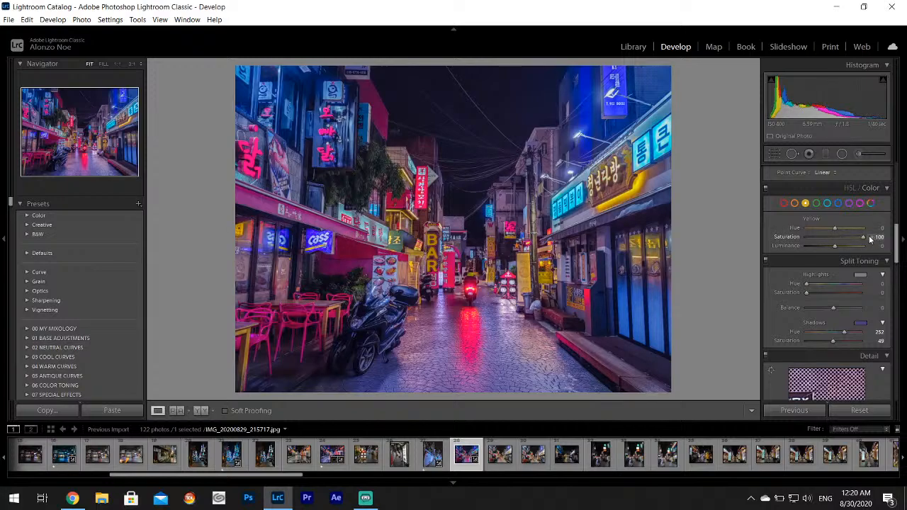
{"action": "left_click_drag", "start_coordinate": [834, 246], "coordinate": [844, 247]}
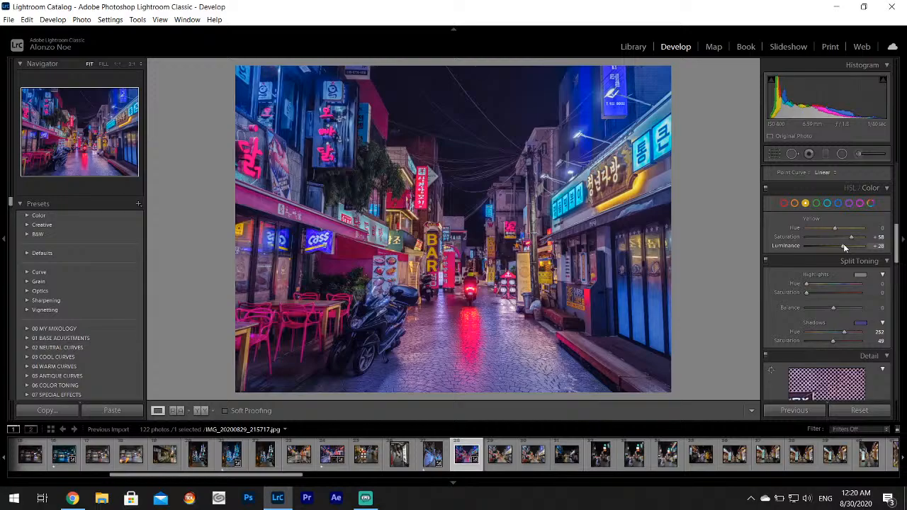
Export the edited photo to the Phone Shots subfolder on the Desktop and set its rating to 1
{"action": "left_click", "coordinate": [480, 319]}
{"action": "left_click", "coordinate": [454, 284]}
{"action": "left_click", "coordinate": [9, 19]}
{"action": "left_click", "coordinate": [30, 159]}
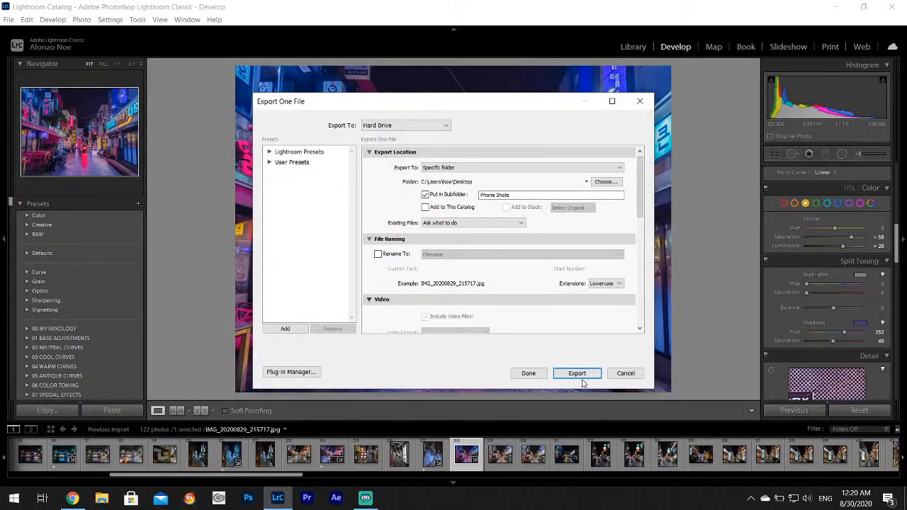
{"action": "left_click", "coordinate": [577, 374]}
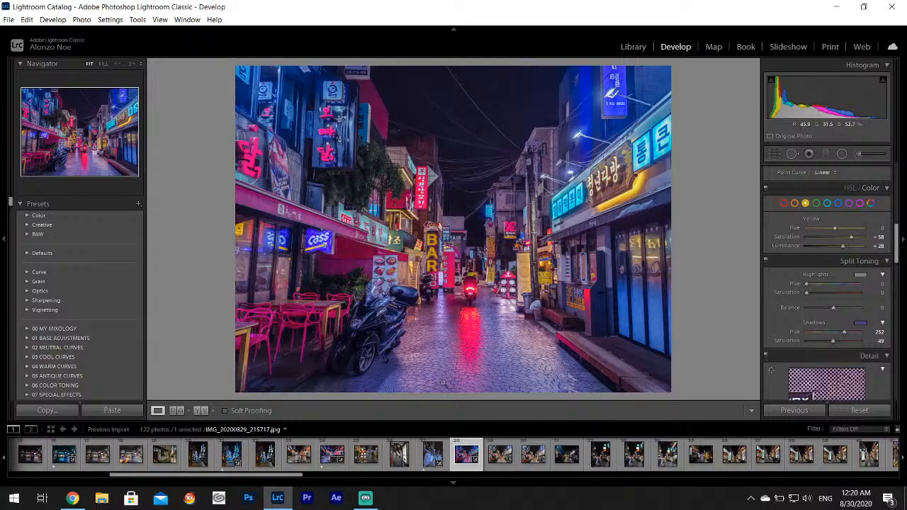
{"action": "key", "text": "1"}
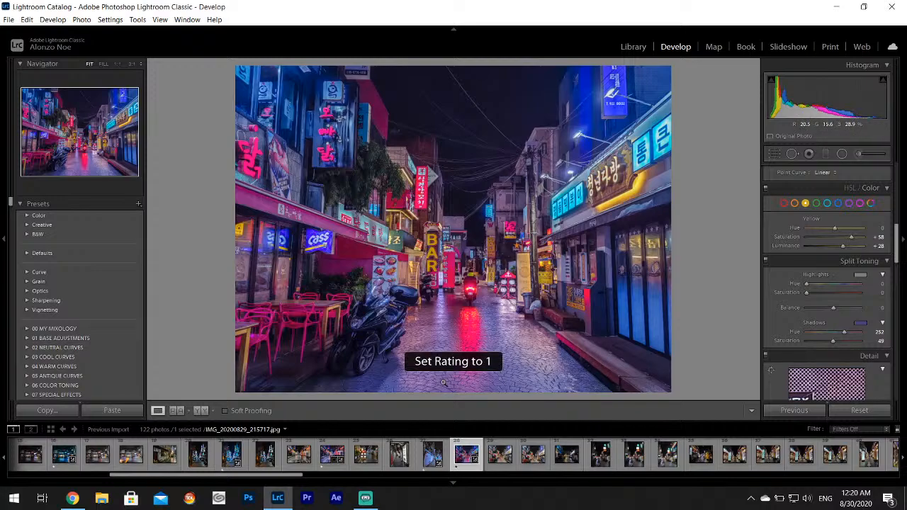
Browse the following street shots and select IMG_20200829_215814.jpg for editing
{"action": "left_click", "coordinate": [509, 452]}
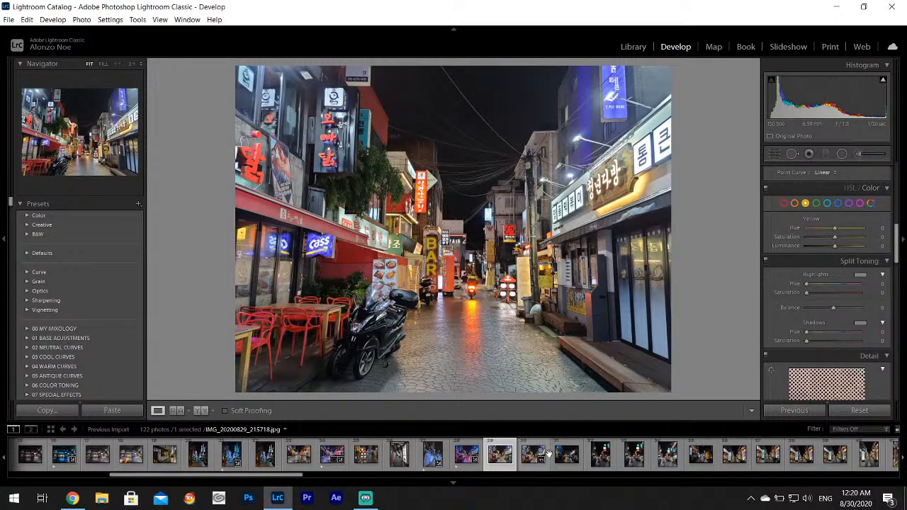
{"action": "left_click", "coordinate": [546, 455]}
{"action": "left_click", "coordinate": [557, 464]}
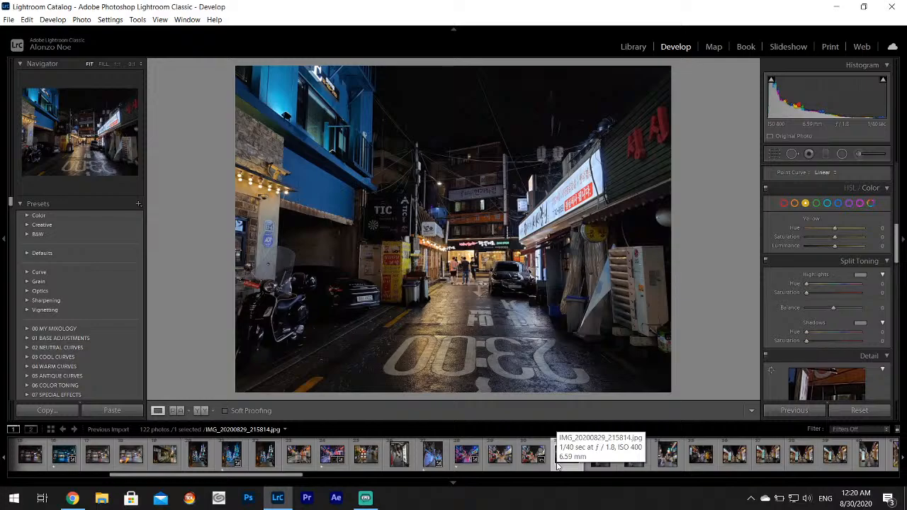
{"action": "key", "text": "Right"}
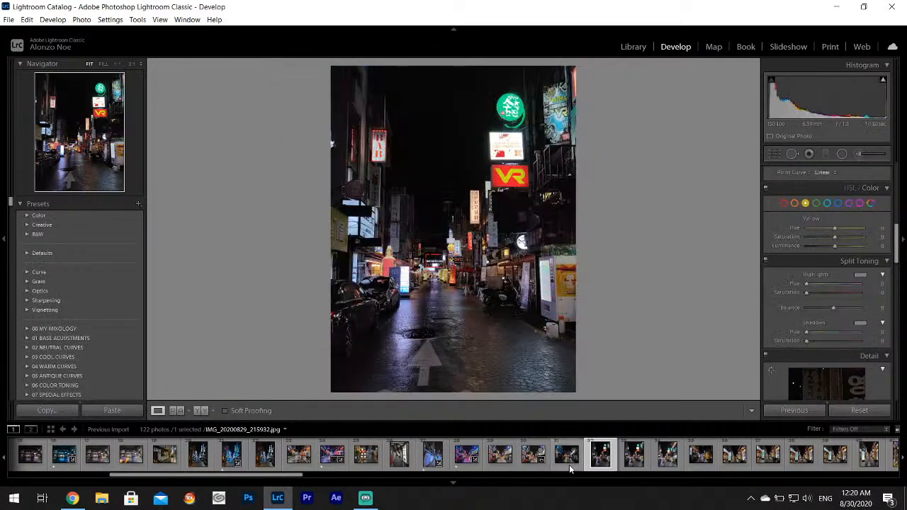
{"action": "left_click", "coordinate": [569, 465]}
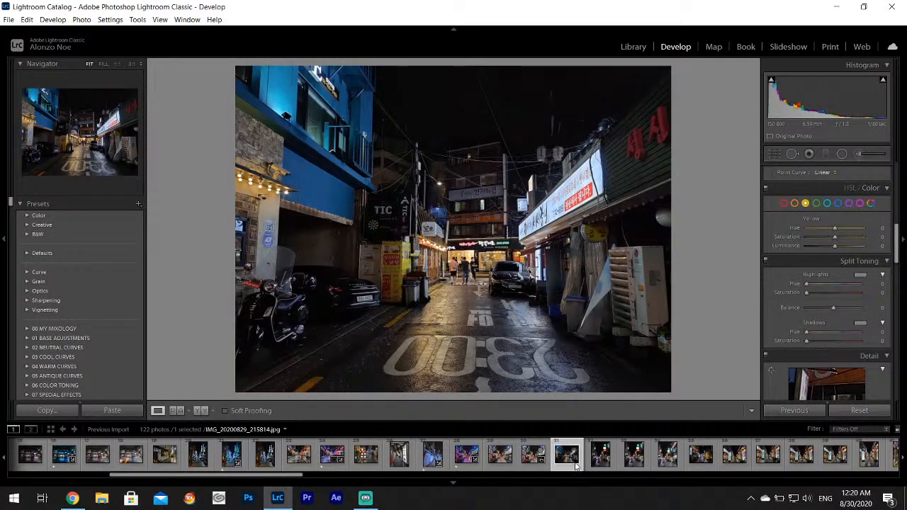
Set the photo's Highlights to −100, Shadows to +100 and Whites to +63
{"action": "left_click_drag", "start_coordinate": [897, 240], "coordinate": [895, 165]}
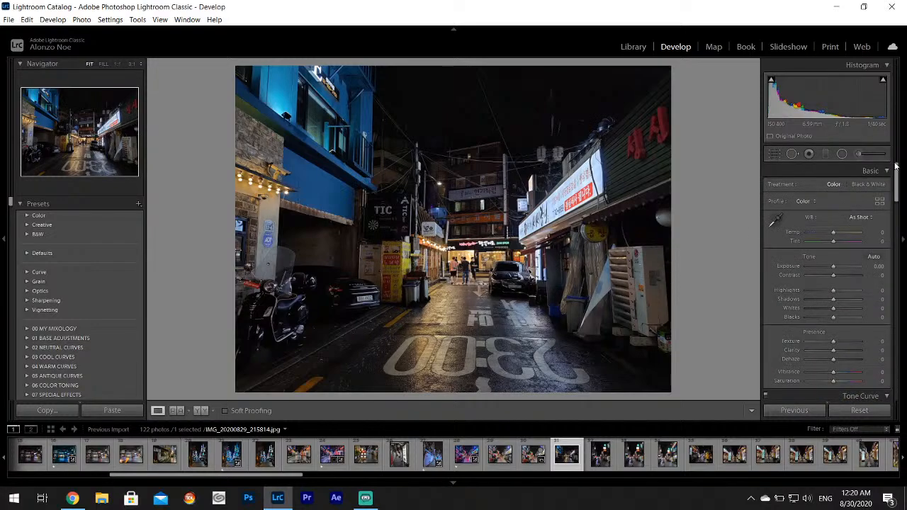
{"action": "left_click_drag", "start_coordinate": [833, 290], "coordinate": [853, 310]}
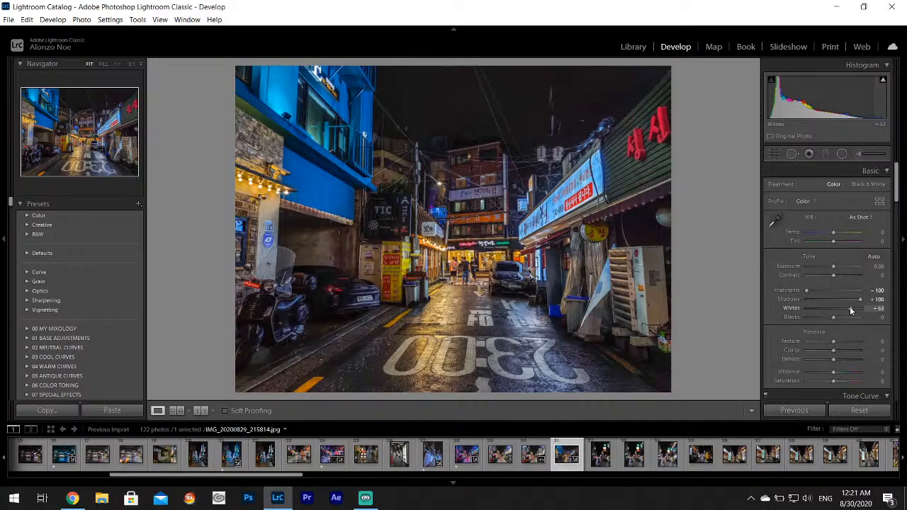
Sample neutral points on the road surface until the white balance is Temp +9 and Tint +4
{"action": "left_click", "coordinate": [777, 222]}
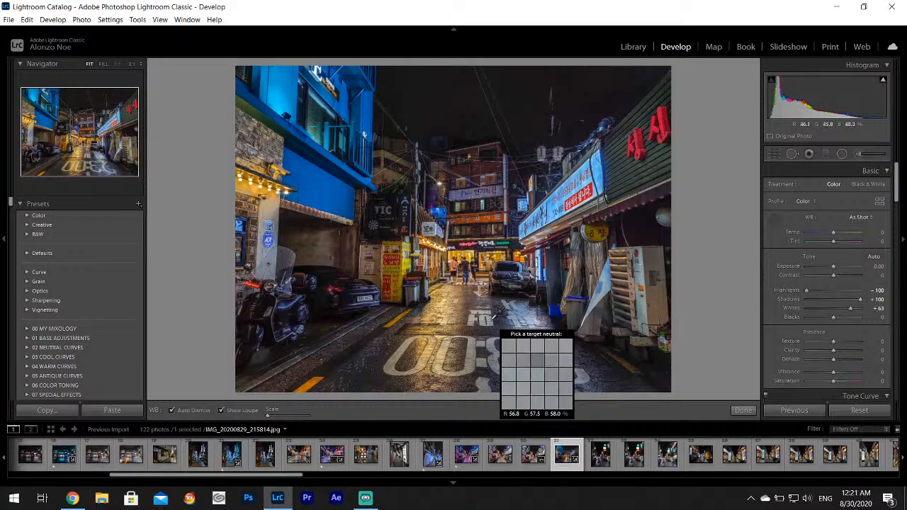
{"action": "left_click", "coordinate": [486, 321]}
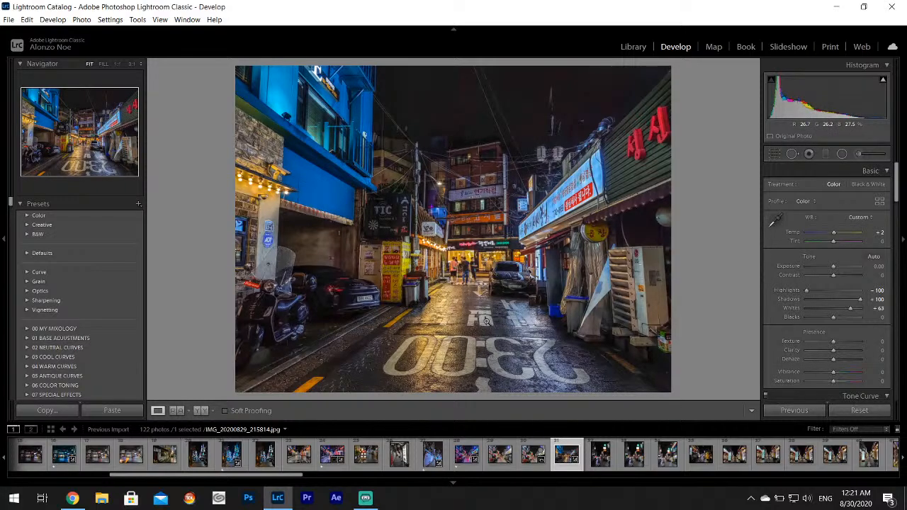
{"action": "left_click", "coordinate": [774, 220]}
{"action": "left_click", "coordinate": [501, 327]}
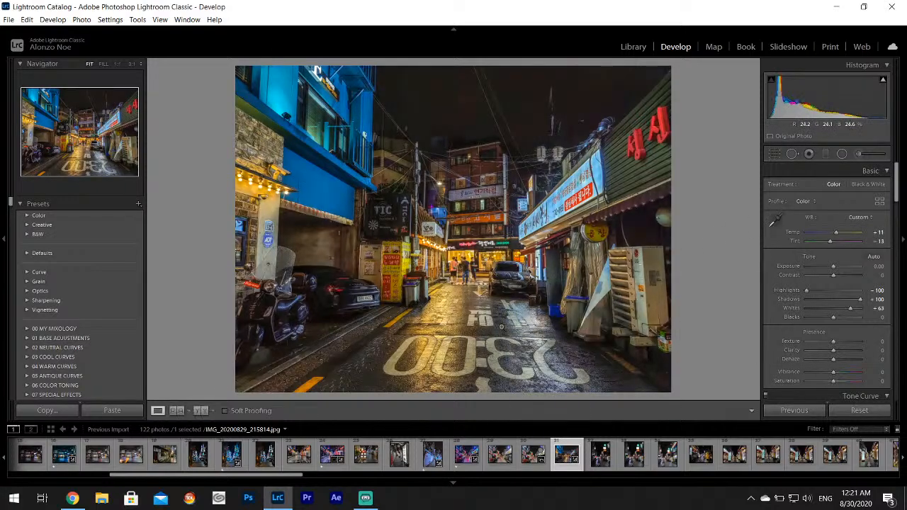
{"action": "left_click", "coordinate": [775, 222]}
{"action": "left_click", "coordinate": [502, 326]}
{"action": "left_click", "coordinate": [776, 222]}
{"action": "left_click", "coordinate": [540, 362]}
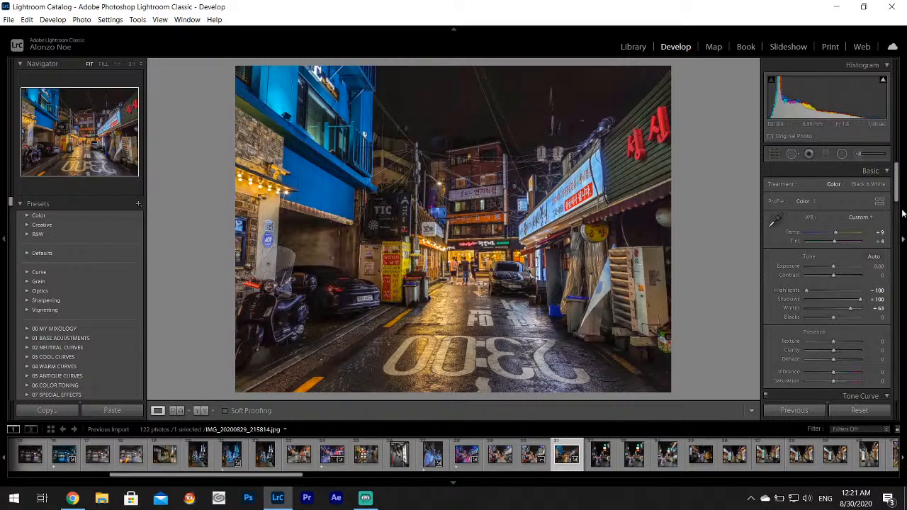
Tint the shadows blue with hue 223 and saturation 88, and raise yellow saturation to +43 and luminance to +28
{"action": "left_click_drag", "start_coordinate": [896, 190], "coordinate": [896, 248]}
{"action": "left_click", "coordinate": [859, 321]}
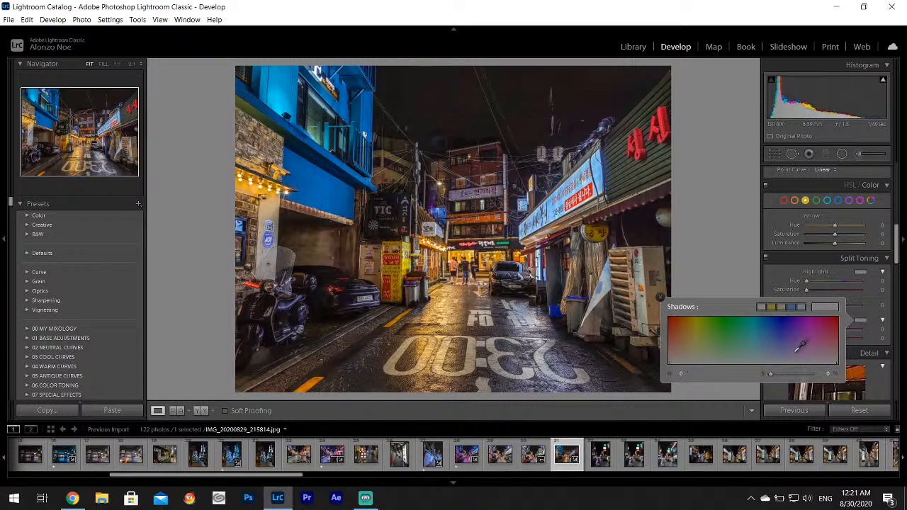
{"action": "left_click_drag", "start_coordinate": [799, 347], "coordinate": [775, 321]}
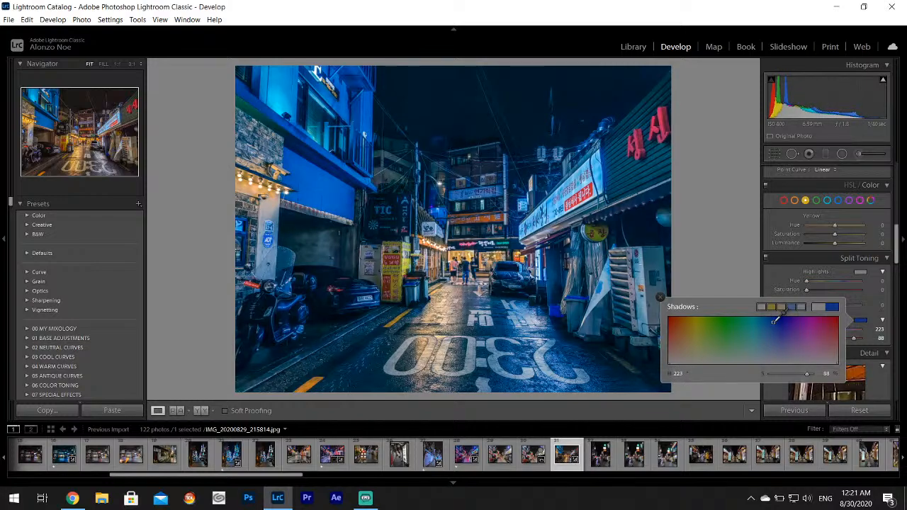
{"action": "left_click", "coordinate": [660, 297]}
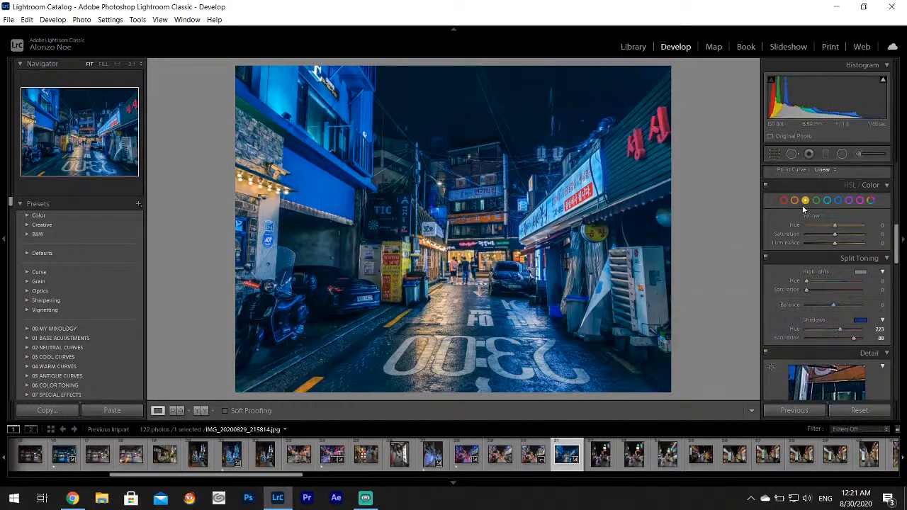
{"action": "left_click_drag", "start_coordinate": [835, 242], "coordinate": [846, 236]}
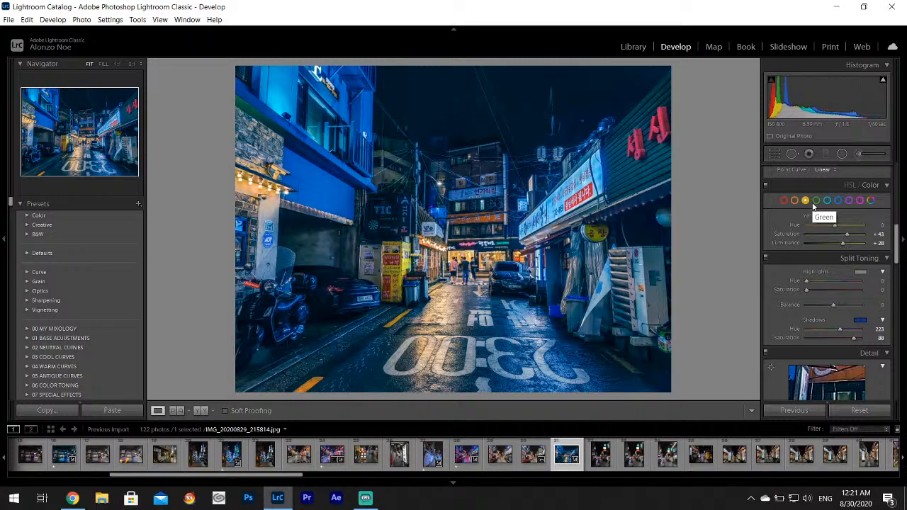
Set up a new Adjustment Brush mask with no colour tint and a brush size of 3.5
{"action": "left_click", "coordinate": [862, 154]}
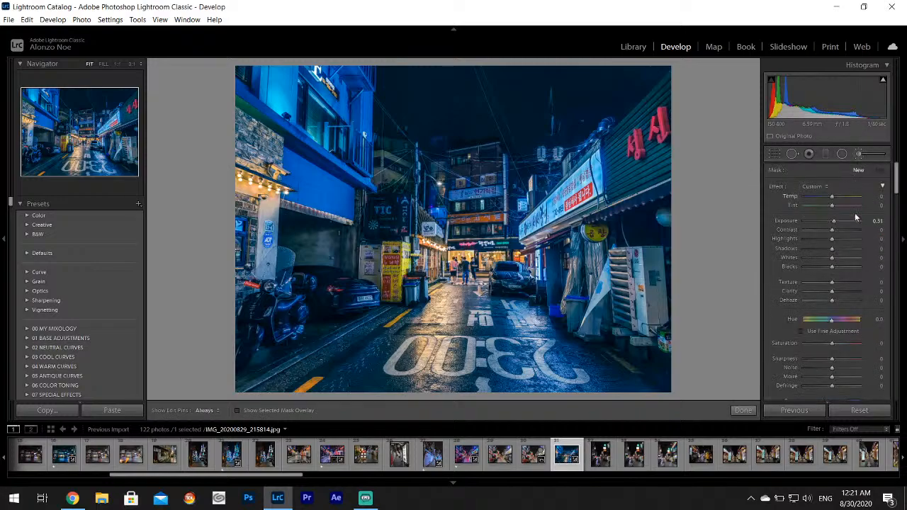
{"action": "left_click_drag", "start_coordinate": [898, 177], "coordinate": [898, 198]}
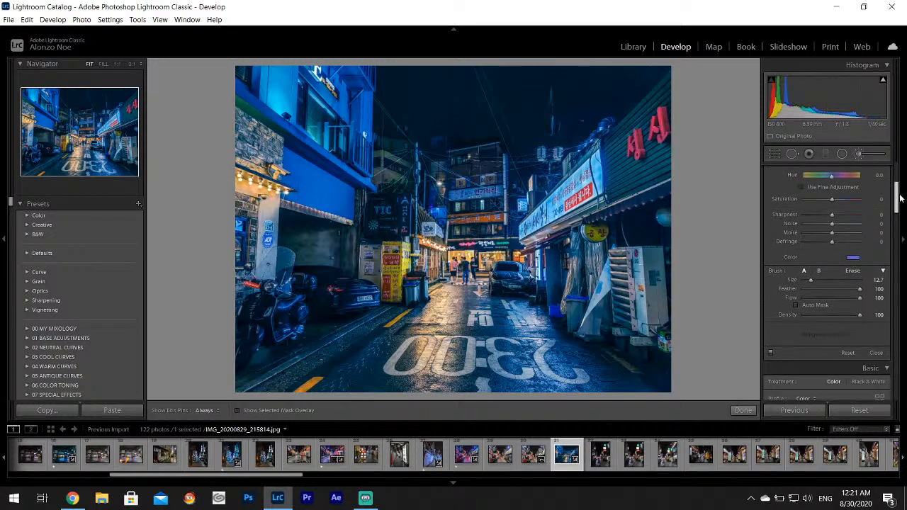
{"action": "left_click", "coordinate": [854, 257]}
{"action": "left_click", "coordinate": [653, 233]}
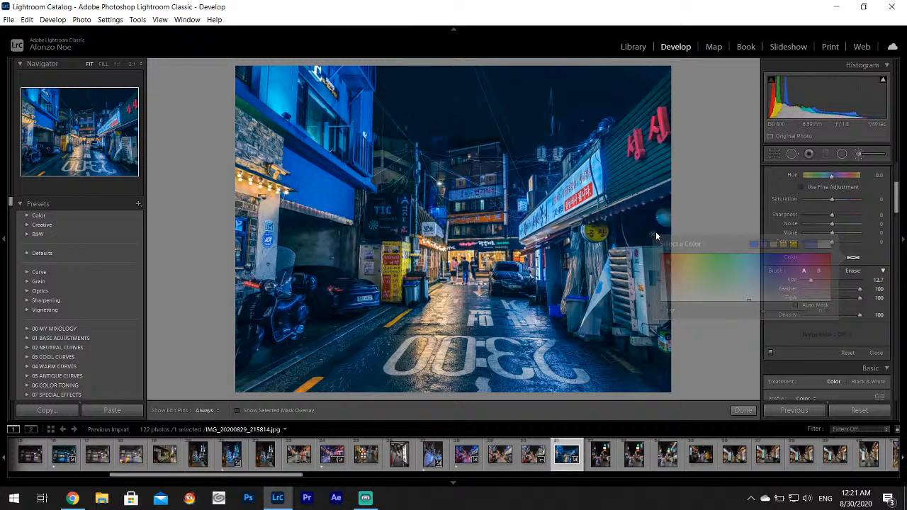
{"action": "scroll", "coordinate": [875, 216], "scroll_direction": "up", "scroll_amount": 3}
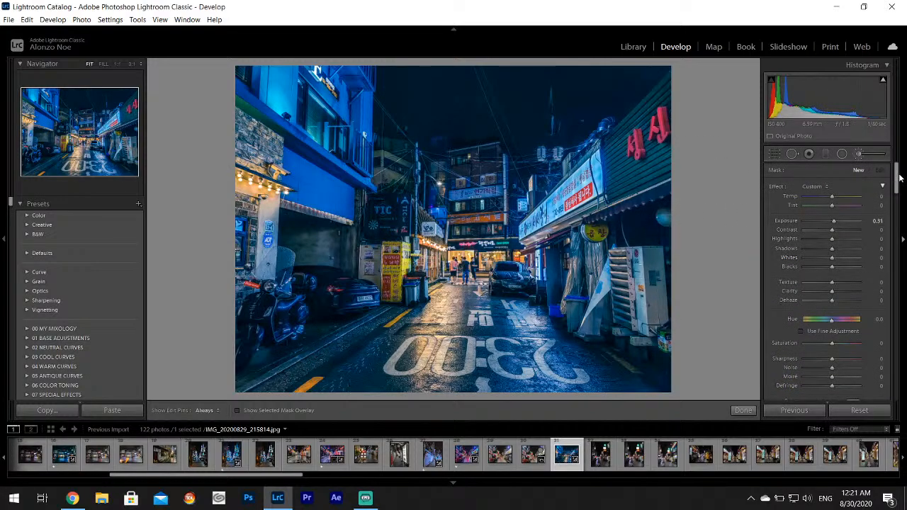
{"action": "left_click_drag", "start_coordinate": [898, 178], "coordinate": [898, 194]}
{"action": "left_click_drag", "start_coordinate": [812, 313], "coordinate": [804, 308]}
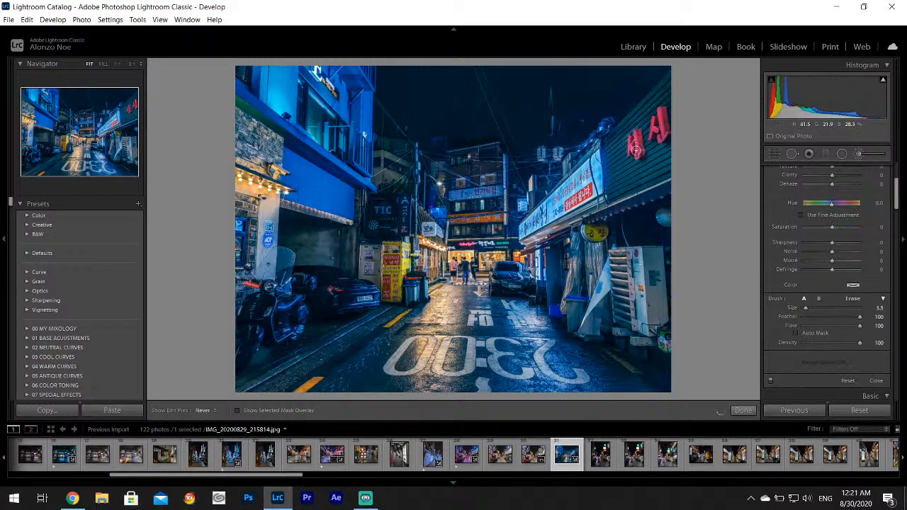
Brush over the red sign lettering on the building and set the mask's Exposure to 0.51
{"action": "mouse_move", "coordinate": [650, 131]}
{"action": "left_mouse_down"}
{"action": "mouse_move", "coordinate": [657, 112]}
{"action": "mouse_move", "coordinate": [660, 137]}
{"action": "mouse_move", "coordinate": [665, 127]}
{"action": "left_mouse_up"}
{"action": "scroll", "coordinate": [861, 250], "scroll_direction": "up", "scroll_amount": 3}
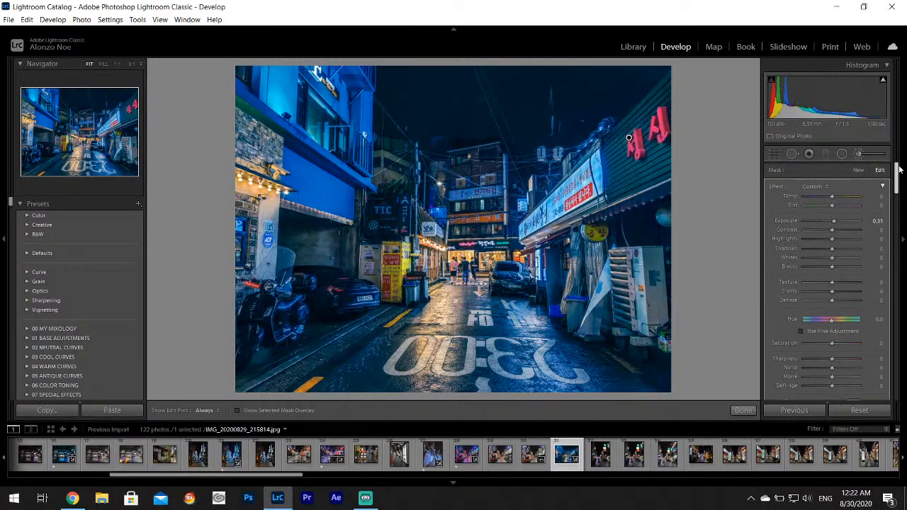
{"action": "left_click_drag", "start_coordinate": [835, 224], "coordinate": [836, 224]}
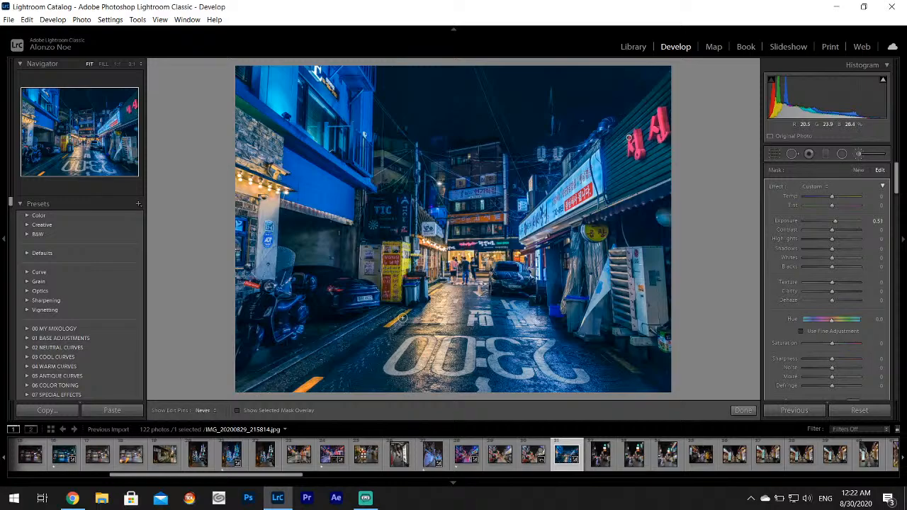
Extend the brush mask over the string lights on the stone building and finish the brush editing
{"action": "key", "text": "h"}
{"action": "left_click_drag", "start_coordinate": [236, 176], "coordinate": [285, 192]}
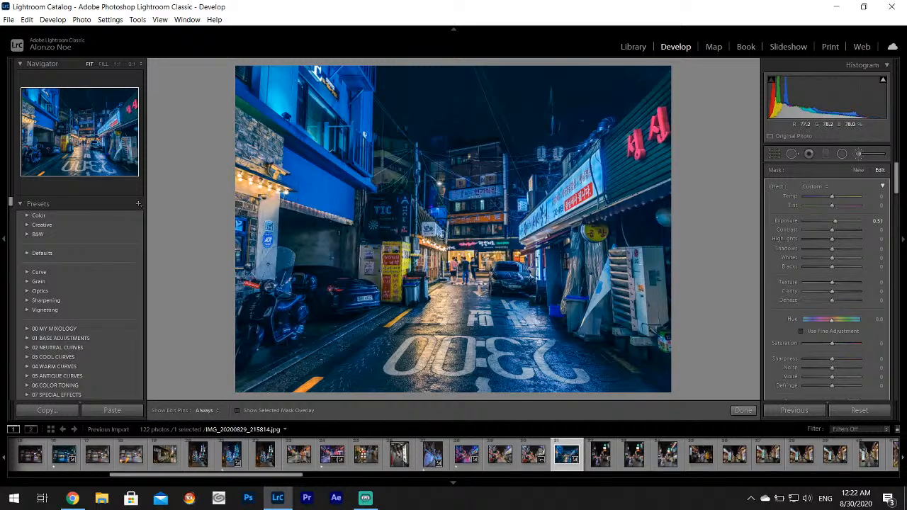
{"action": "key", "text": "h"}
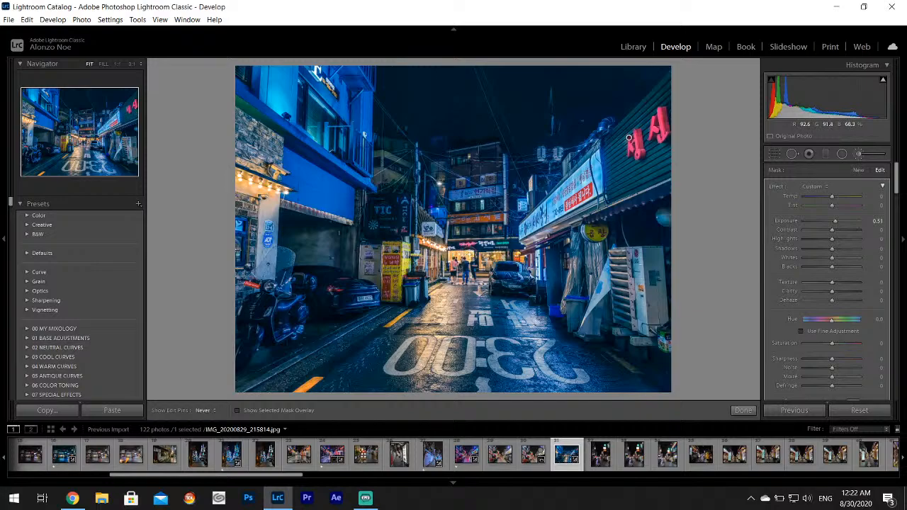
{"action": "key", "text": "h"}
{"action": "left_click", "coordinate": [744, 411]}
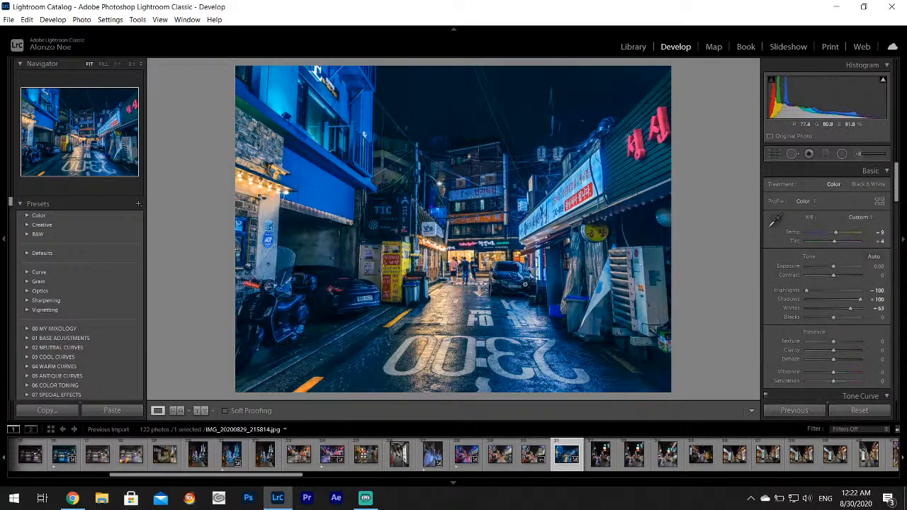
Check the street detail at full size, export the photo to the hard drive, and rate it one star
{"action": "left_click", "coordinate": [405, 246]}
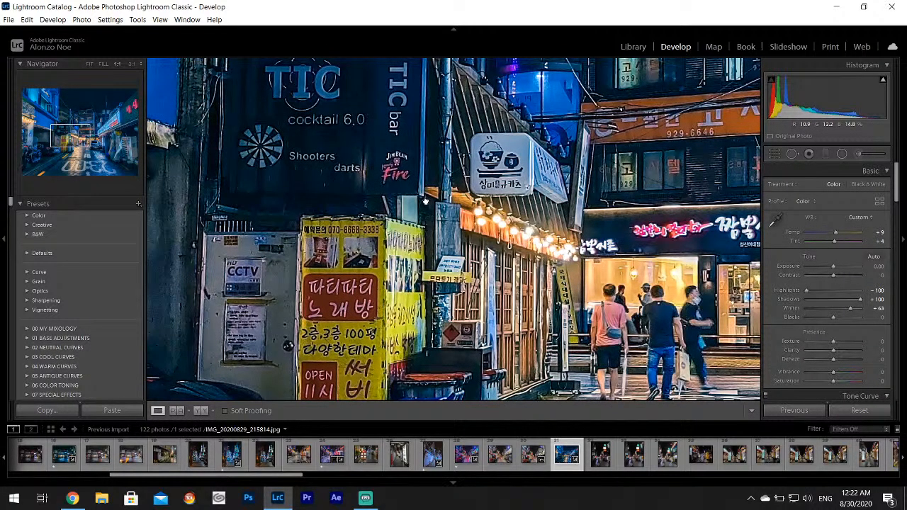
{"action": "left_click", "coordinate": [425, 202]}
{"action": "left_click", "coordinate": [10, 19]}
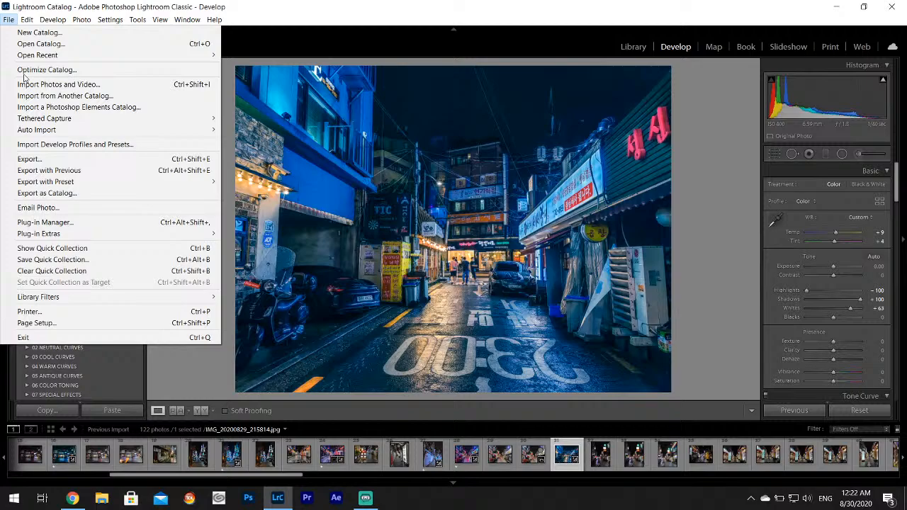
{"action": "left_click", "coordinate": [39, 163]}
{"action": "left_click", "coordinate": [571, 372]}
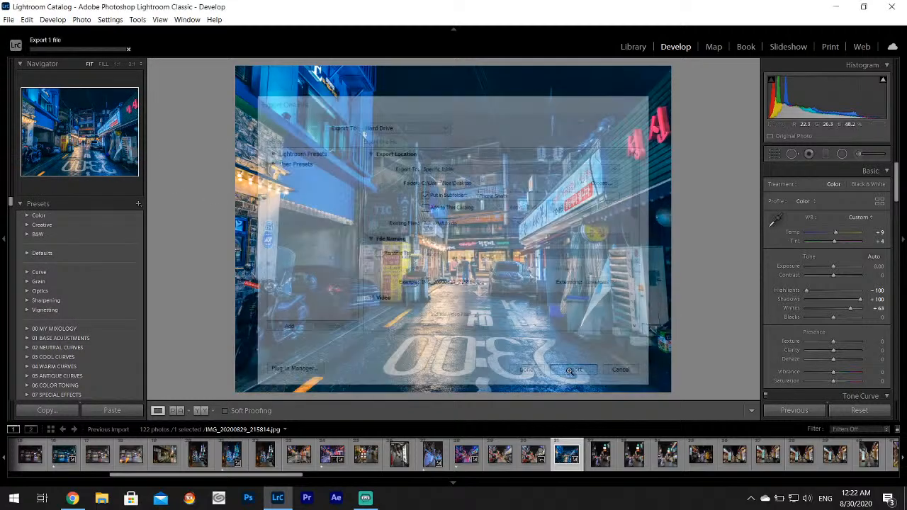
{"action": "key", "text": "1"}
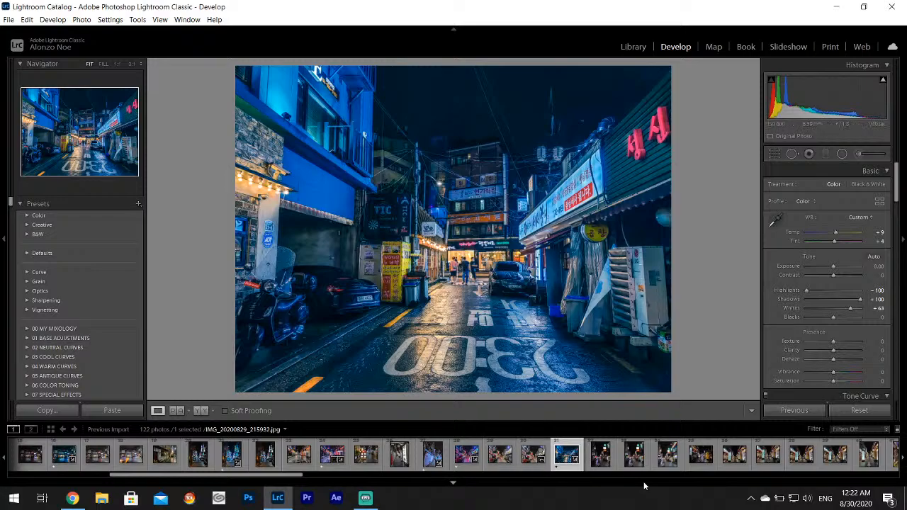
Compare the following street shots and select IMG_20200829_215937.jpg for editing
{"action": "left_click", "coordinate": [597, 467]}
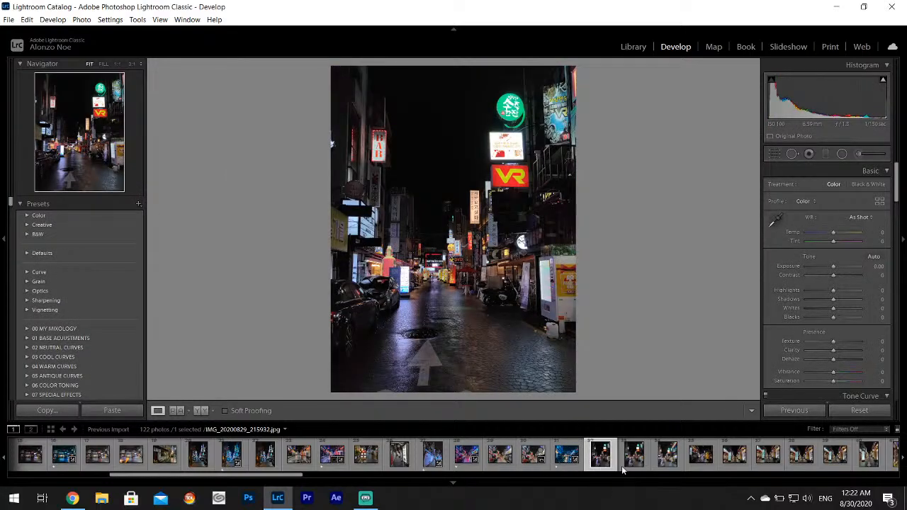
{"action": "left_click", "coordinate": [623, 466]}
{"action": "left_click", "coordinate": [671, 464]}
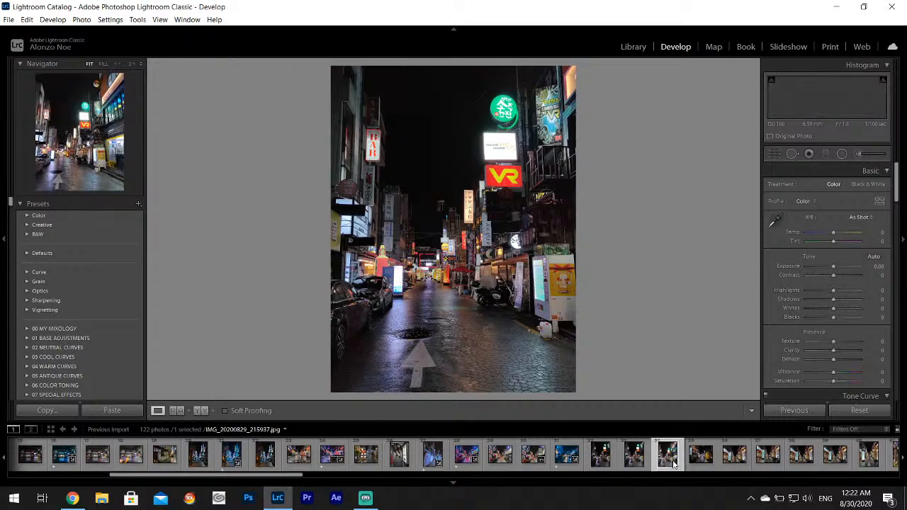
{"action": "left_click", "coordinate": [692, 462]}
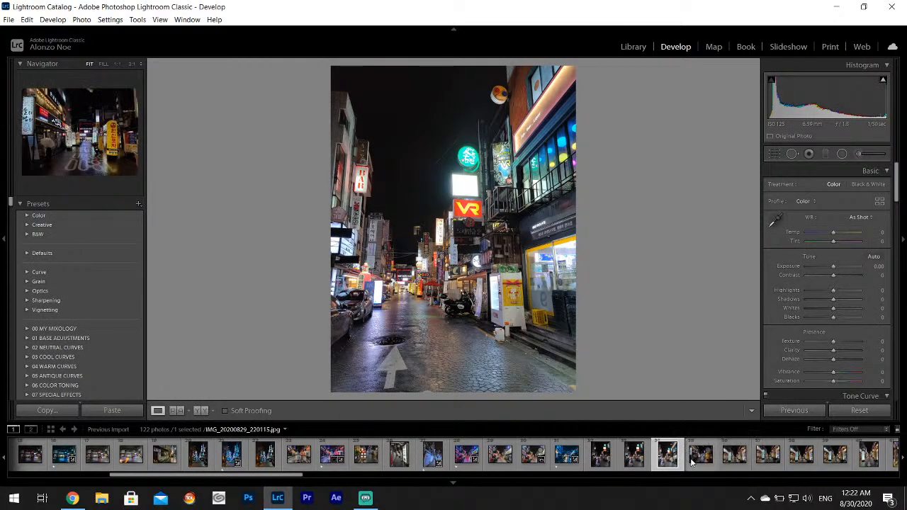
{"action": "left_click", "coordinate": [711, 461]}
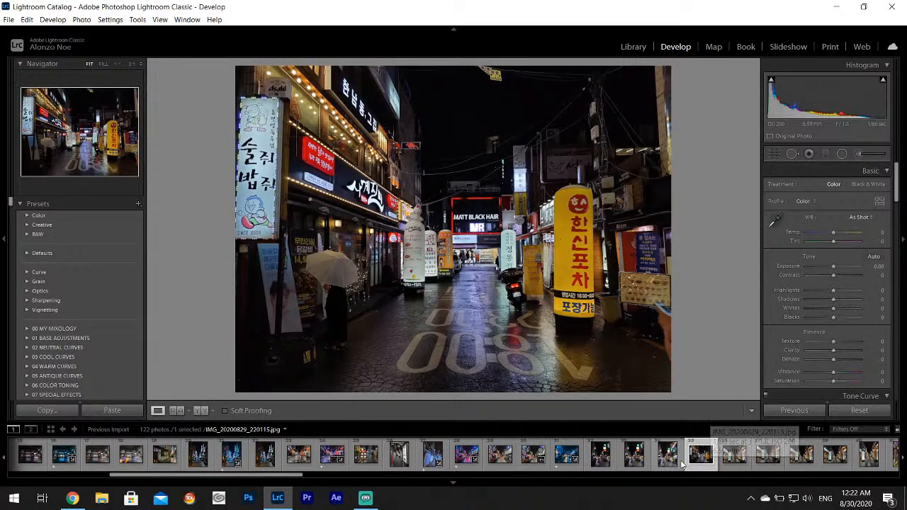
{"action": "left_click", "coordinate": [672, 464]}
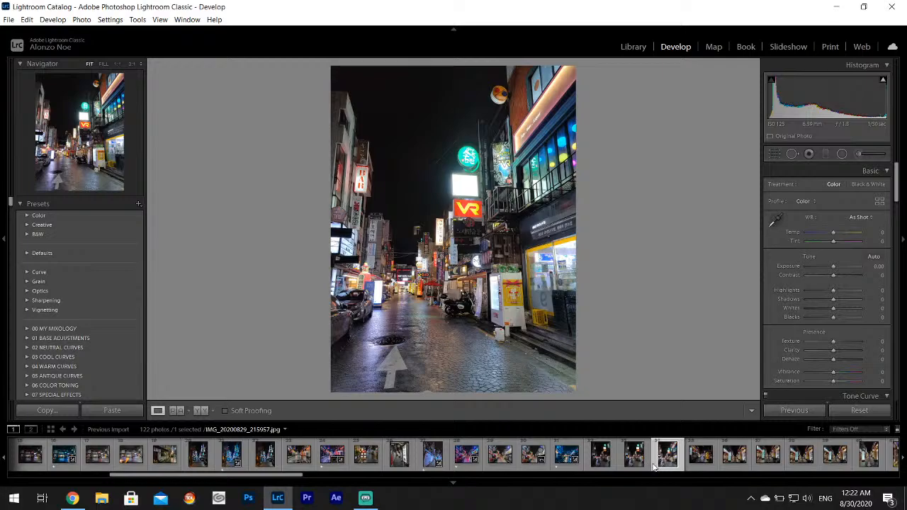
{"action": "left_click", "coordinate": [634, 462]}
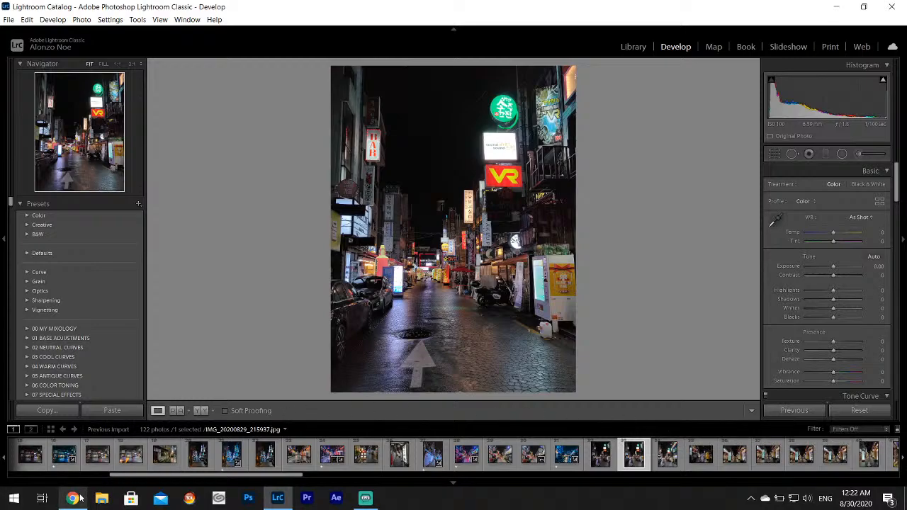
Switch to Chrome and search Google in a new tab for "tokina at-x 28-135mm", looking over the results
{"action": "mouse_move", "coordinate": [76, 499]}
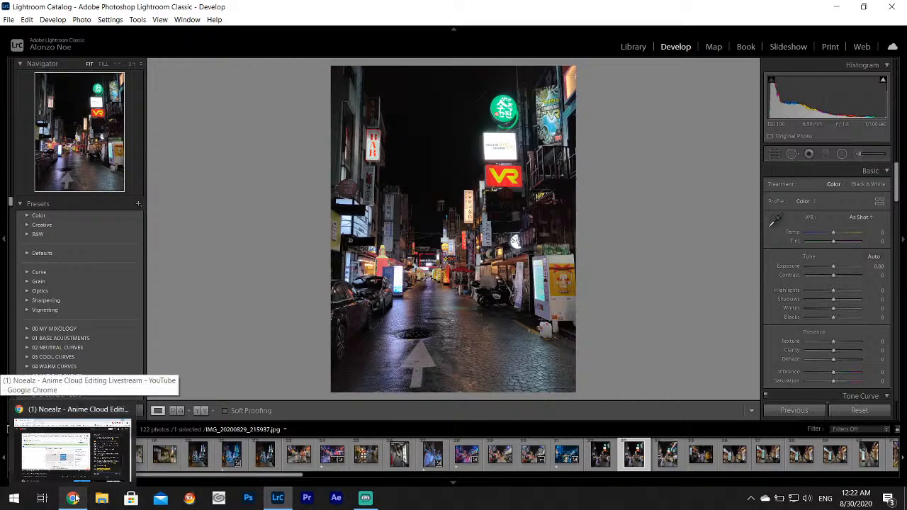
{"action": "left_click", "coordinate": [73, 499]}
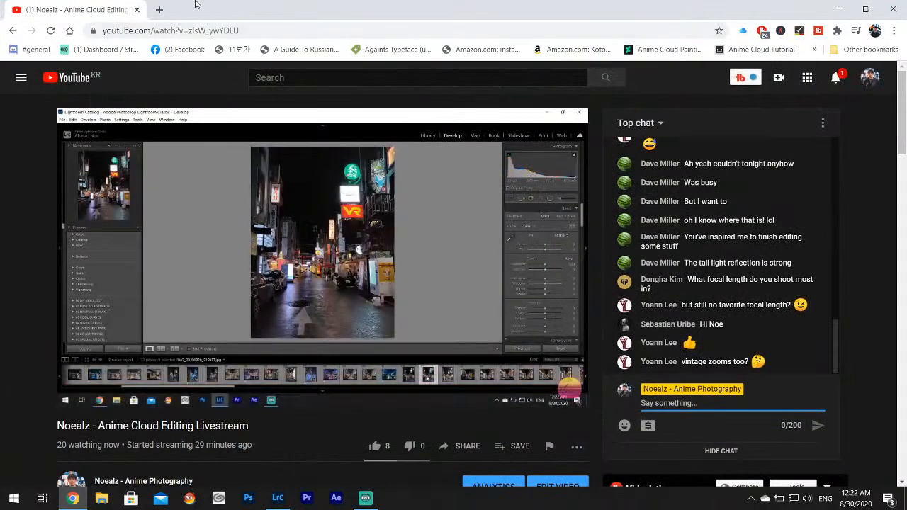
{"action": "left_click", "coordinate": [157, 10]}
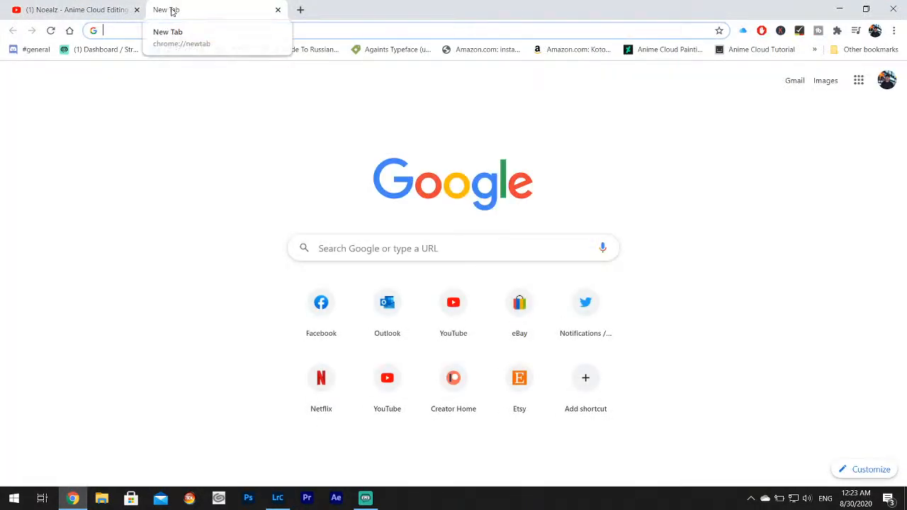
{"action": "type", "text": "tokina"}
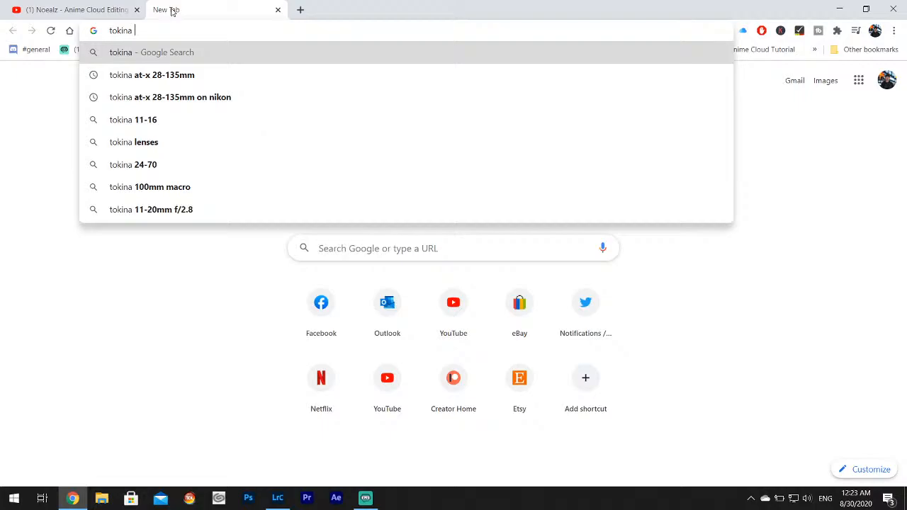
{"action": "left_click", "coordinate": [187, 74]}
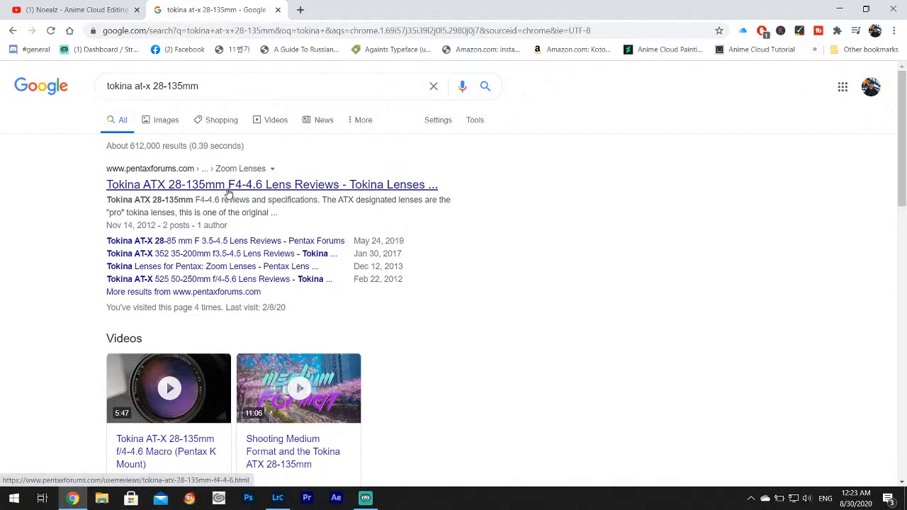
{"action": "scroll", "coordinate": [267, 318], "scroll_direction": "down", "scroll_amount": 2}
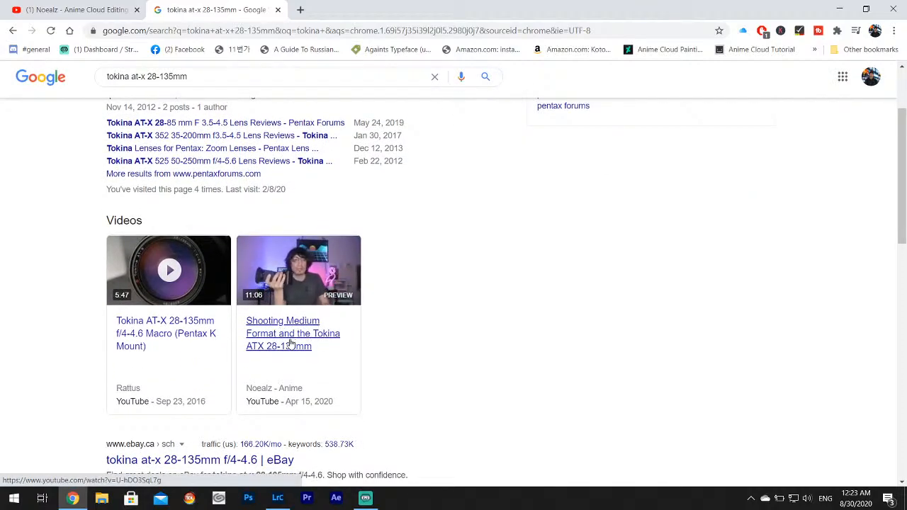
{"action": "scroll", "coordinate": [290, 340], "scroll_direction": "up", "scroll_amount": 2}
Examine the Pentax Forums review of the Tokina ATX 28-135mm F4-4.6, including its average price, and return to Lightroom Classic
{"action": "left_click", "coordinate": [358, 187]}
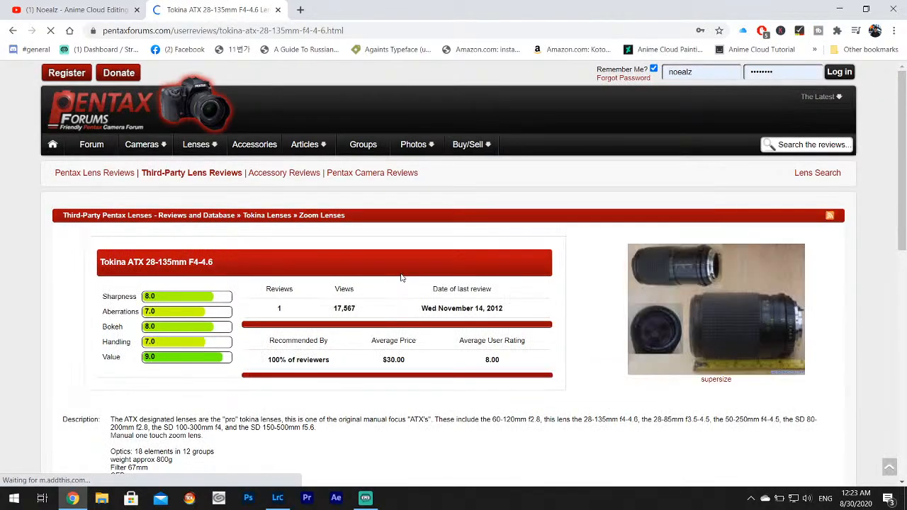
{"action": "scroll", "coordinate": [401, 277], "scroll_direction": "down", "scroll_amount": 3}
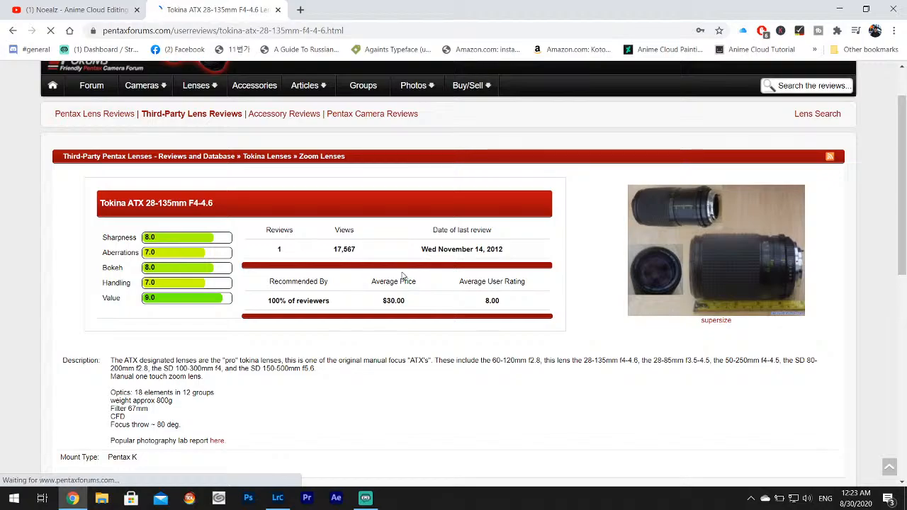
{"action": "scroll", "coordinate": [425, 269], "scroll_direction": "down", "scroll_amount": 5}
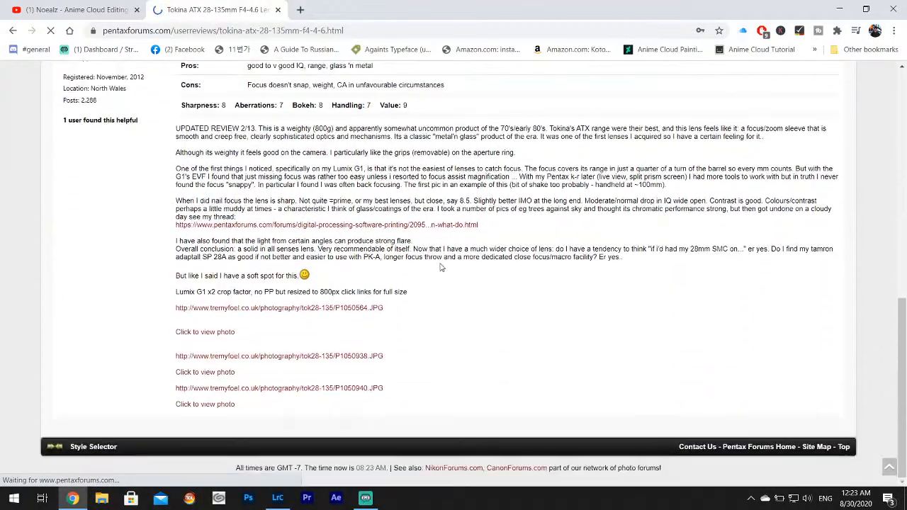
{"action": "scroll", "coordinate": [457, 252], "scroll_direction": "up", "scroll_amount": 10}
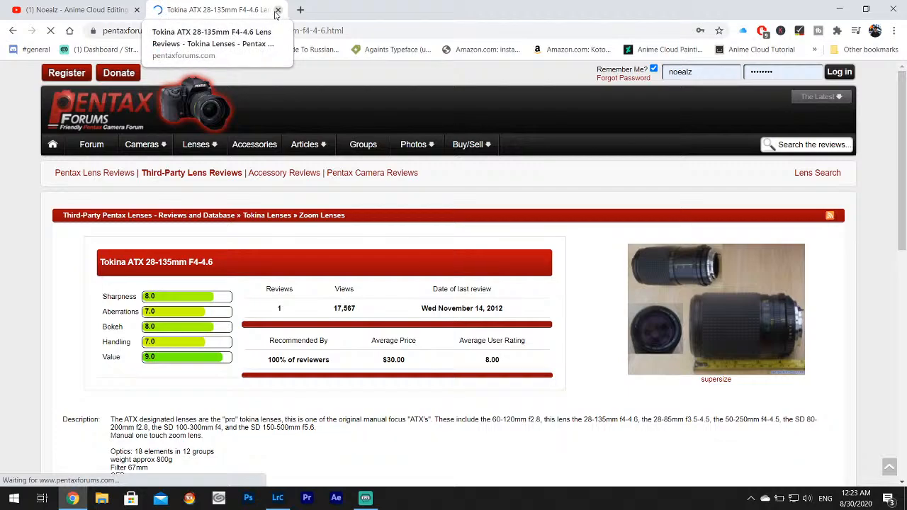
{"action": "left_click_drag", "start_coordinate": [372, 341], "coordinate": [406, 370]}
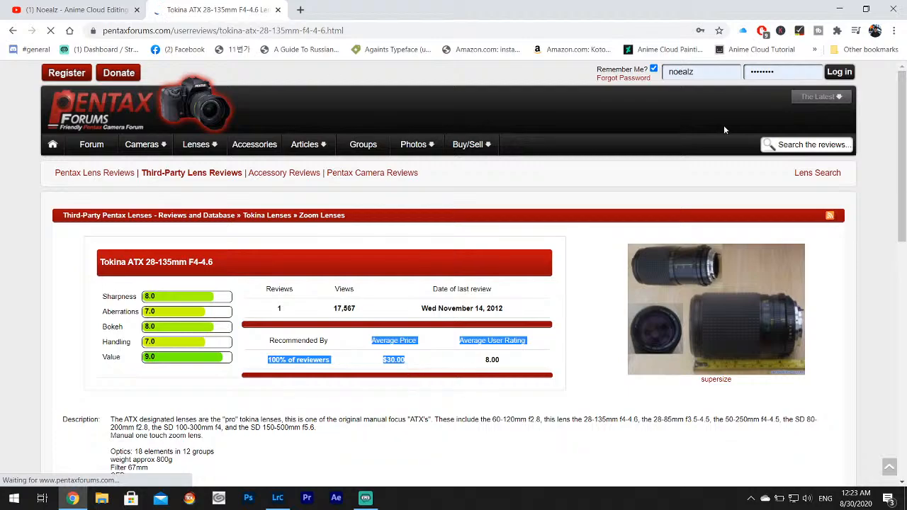
{"action": "left_click", "coordinate": [839, 9]}
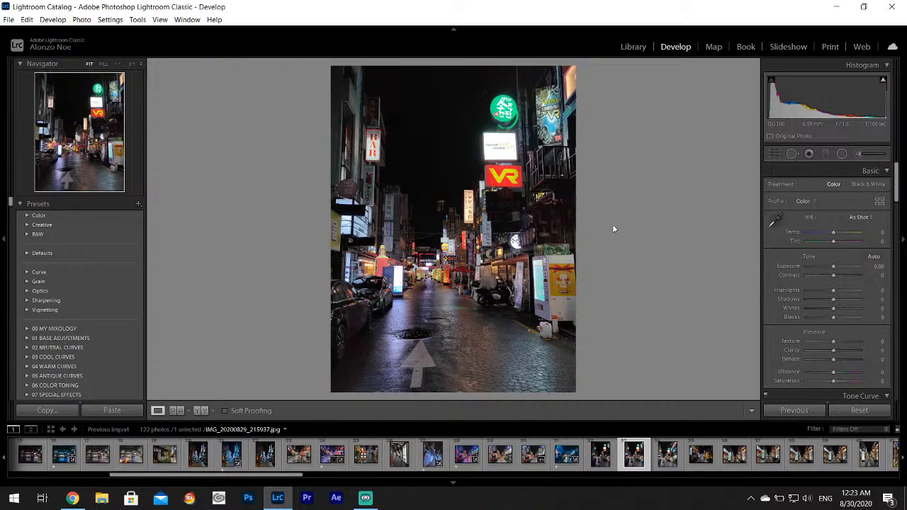
Set the VR sign street photo's Highlights to −100, Shadows to +100 and Whites to +58
{"action": "left_click_drag", "start_coordinate": [812, 289], "coordinate": [792, 291]}
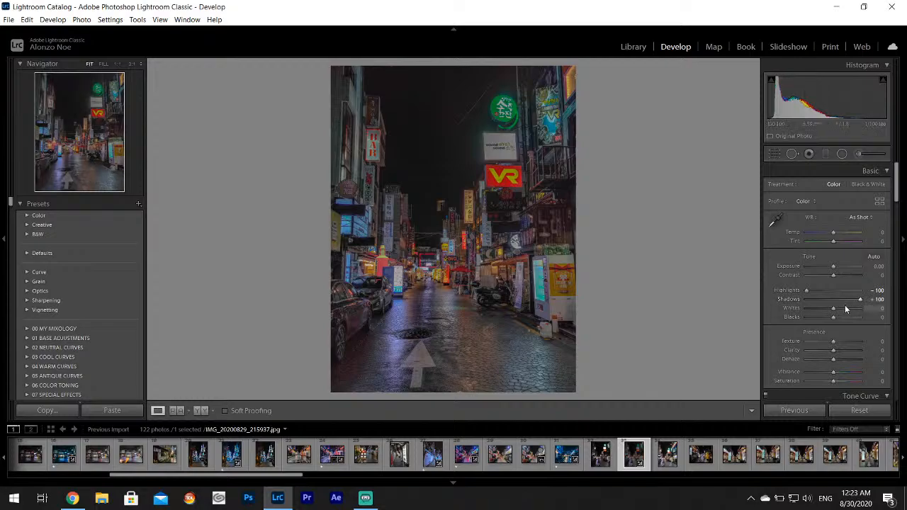
{"action": "left_click_drag", "start_coordinate": [834, 308], "coordinate": [853, 311]}
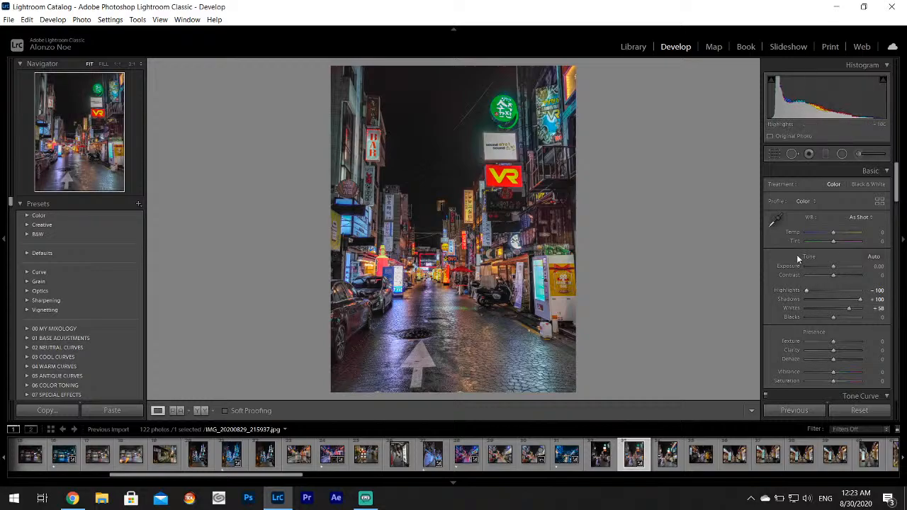
{"action": "left_click_drag", "start_coordinate": [901, 170], "coordinate": [898, 244]}
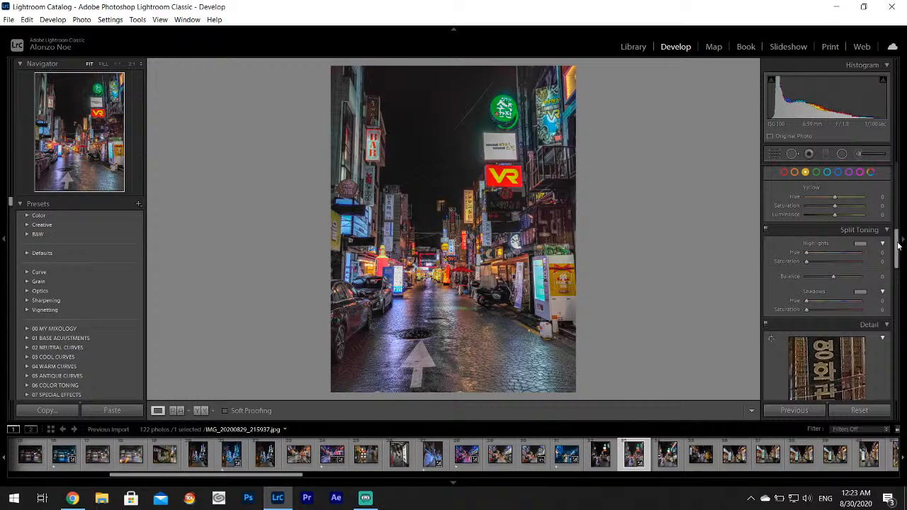
Tint the VR sign street photo's shadows in Split Toning with hue 253 and saturation 54
{"action": "left_click", "coordinate": [863, 296]}
{"action": "left_click_drag", "start_coordinate": [799, 314], "coordinate": [793, 320]}
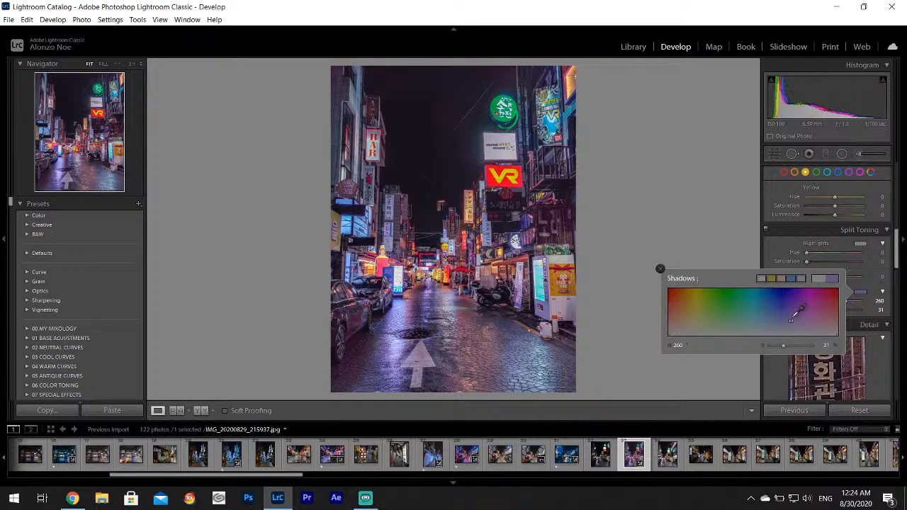
{"action": "left_click_drag", "start_coordinate": [791, 319], "coordinate": [788, 310]}
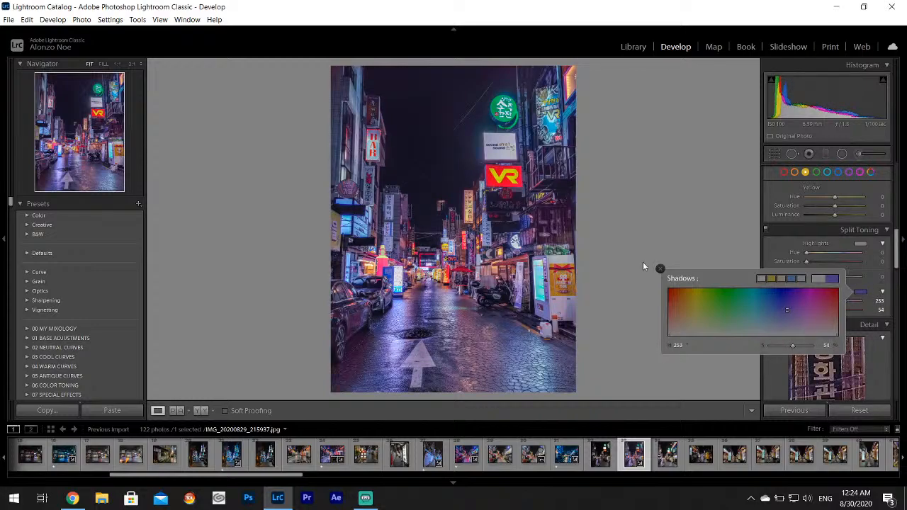
{"action": "left_click", "coordinate": [661, 269]}
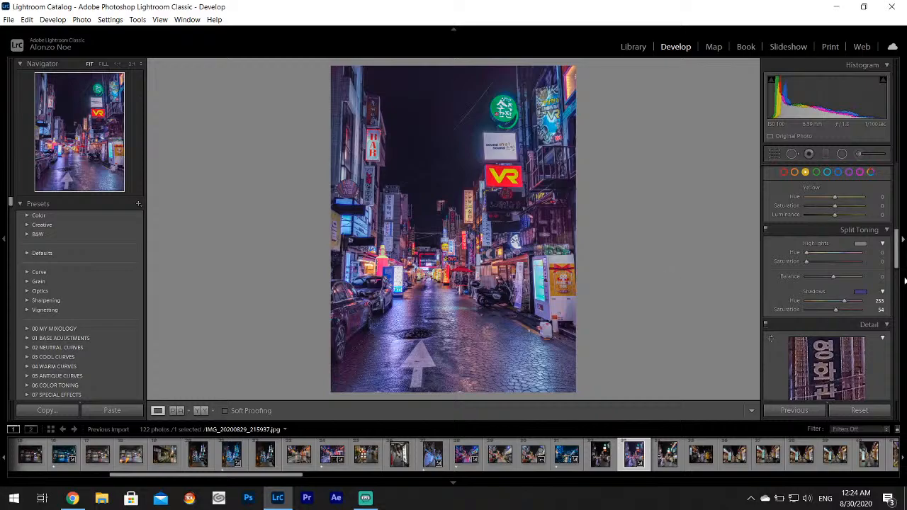
Brush +0.31 exposure over the building signs, shopfronts and distant street lights with an adjustment brush of size 7.7, and finish the brush
{"action": "scroll", "coordinate": [874, 171], "scroll_direction": "up", "scroll_amount": 5}
{"action": "left_click", "coordinate": [859, 154]}
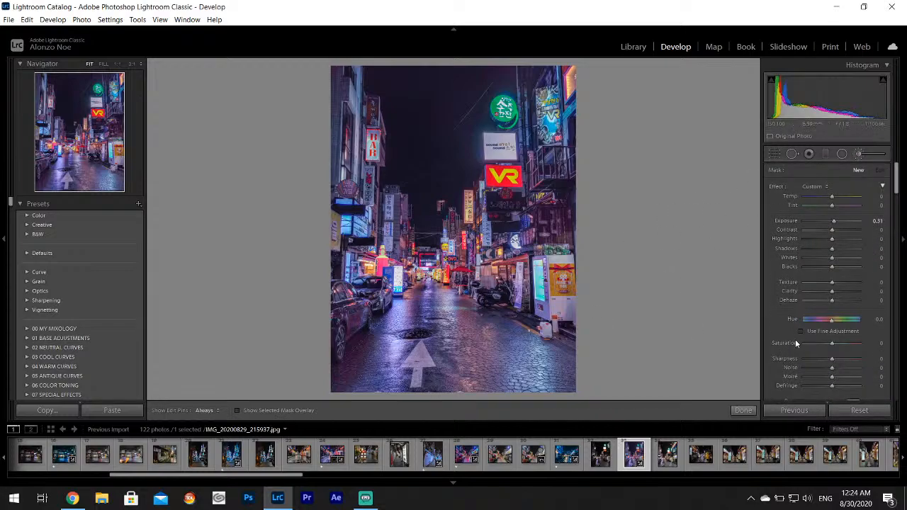
{"action": "mouse_move", "coordinate": [897, 181]}
{"action": "left_mouse_down"}
{"action": "mouse_move", "coordinate": [897, 241]}
{"action": "mouse_move", "coordinate": [901, 193]}
{"action": "left_mouse_up"}
{"action": "left_click_drag", "start_coordinate": [806, 326], "coordinate": [810, 325]}
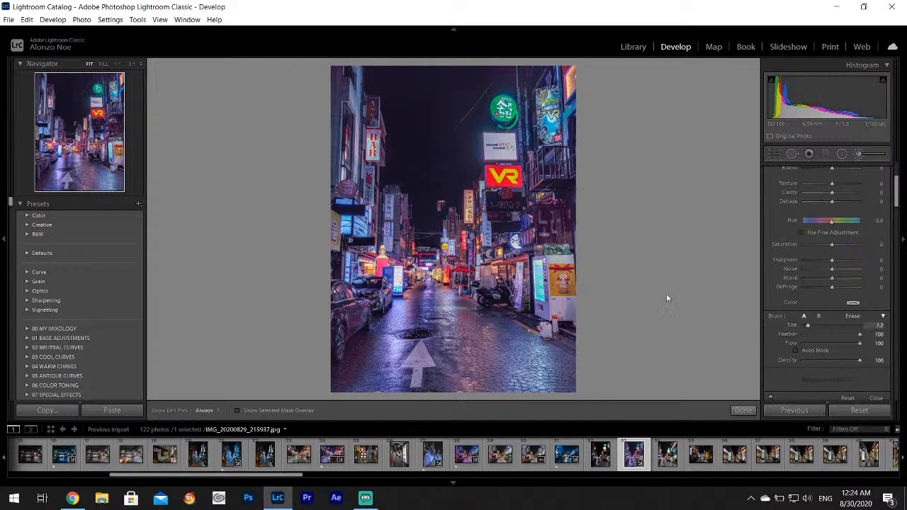
{"action": "mouse_move", "coordinate": [344, 209]}
{"action": "left_mouse_down"}
{"action": "mouse_move", "coordinate": [364, 217]}
{"action": "mouse_move", "coordinate": [372, 136]}
{"action": "mouse_move", "coordinate": [343, 271]}
{"action": "mouse_move", "coordinate": [404, 280]}
{"action": "mouse_move", "coordinate": [481, 223]}
{"action": "mouse_move", "coordinate": [504, 186]}
{"action": "mouse_move", "coordinate": [498, 145]}
{"action": "mouse_move", "coordinate": [571, 99]}
{"action": "mouse_move", "coordinate": [530, 121]}
{"action": "mouse_move", "coordinate": [502, 116]}
{"action": "mouse_move", "coordinate": [532, 154]}
{"action": "mouse_move", "coordinate": [526, 170]}
{"action": "left_mouse_up"}
{"action": "left_click_drag", "start_coordinate": [525, 257], "coordinate": [544, 289]}
{"action": "mouse_move", "coordinate": [418, 273]}
{"action": "left_mouse_down"}
{"action": "mouse_move", "coordinate": [431, 292]}
{"action": "mouse_move", "coordinate": [458, 276]}
{"action": "left_mouse_up"}
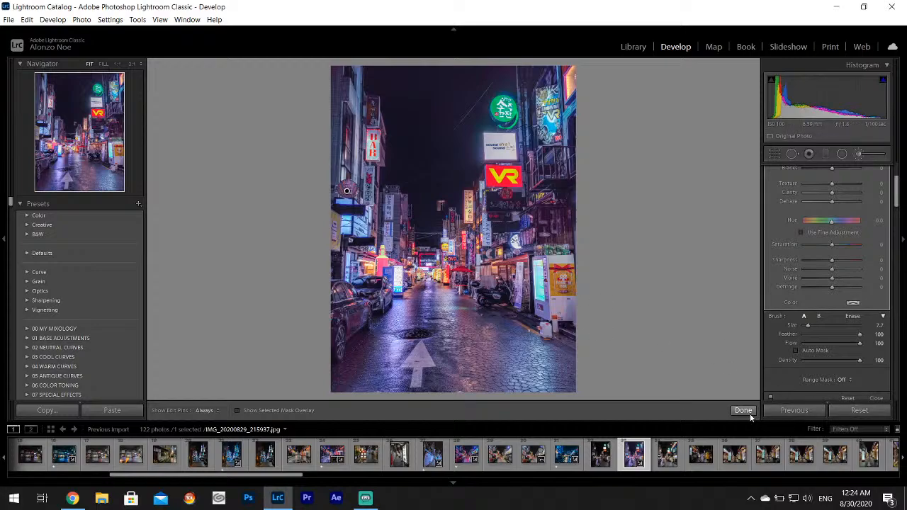
{"action": "left_click", "coordinate": [742, 410]}
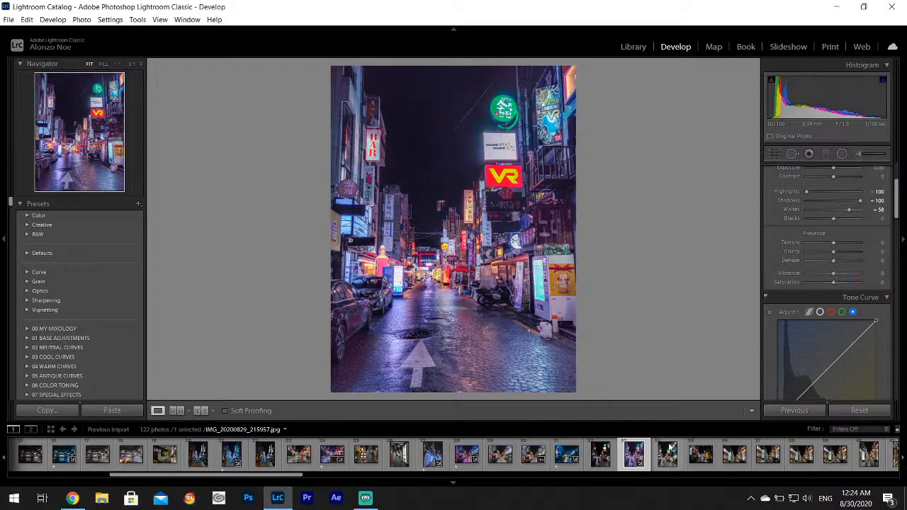
Paint a new adjustment brush mask at −0.51 exposure over the glow at the white sign's upper-left corner
{"action": "left_click", "coordinate": [492, 156]}
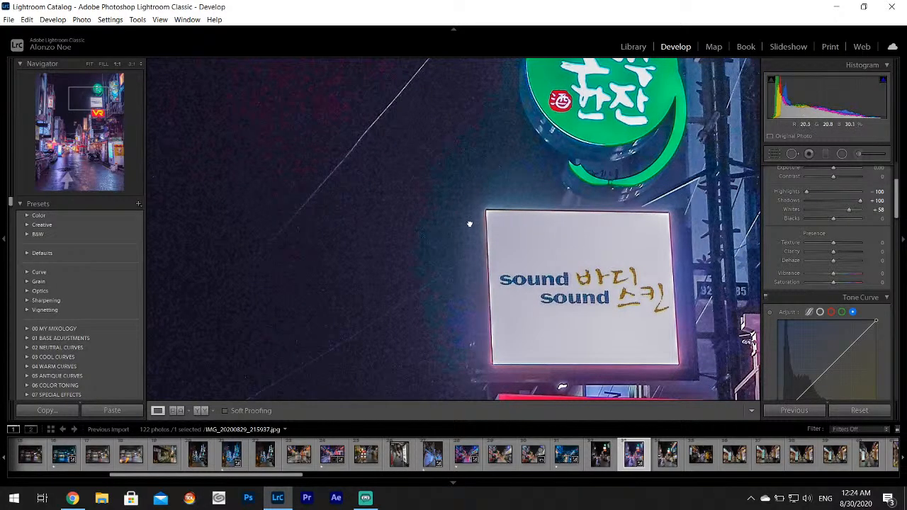
{"action": "left_click", "coordinate": [469, 224]}
{"action": "left_click", "coordinate": [491, 148]}
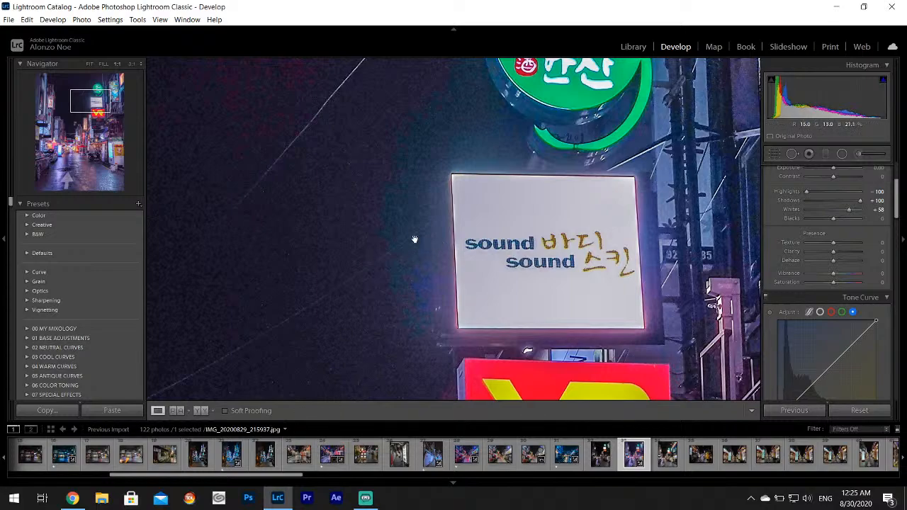
{"action": "left_click", "coordinate": [857, 154]}
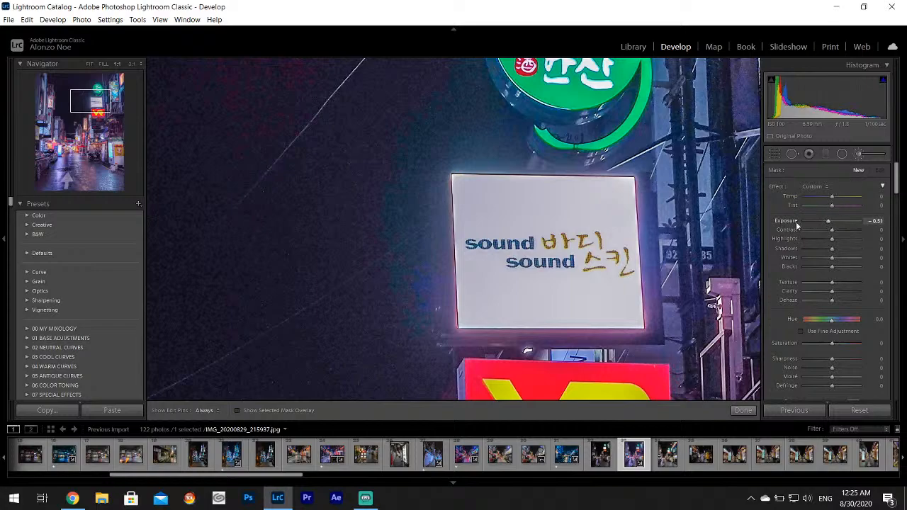
{"action": "mouse_move", "coordinate": [433, 155]}
{"action": "left_mouse_down"}
{"action": "mouse_move", "coordinate": [404, 188]}
{"action": "mouse_move", "coordinate": [404, 230]}
{"action": "mouse_move", "coordinate": [411, 216]}
{"action": "mouse_move", "coordinate": [431, 222]}
{"action": "mouse_move", "coordinate": [401, 263]}
{"action": "mouse_move", "coordinate": [397, 298]}
{"action": "mouse_move", "coordinate": [446, 327]}
{"action": "mouse_move", "coordinate": [441, 341]}
{"action": "mouse_move", "coordinate": [448, 169]}
{"action": "left_mouse_up"}
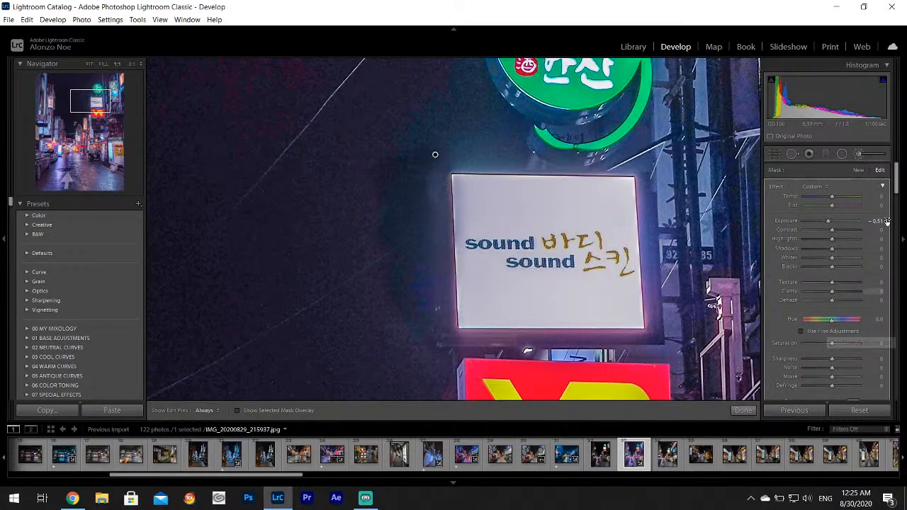
Set the eraser size to 6.8, return to brush A and extend the darkening over the glow above the white sign
{"action": "scroll", "coordinate": [889, 213], "scroll_direction": "down", "scroll_amount": 3}
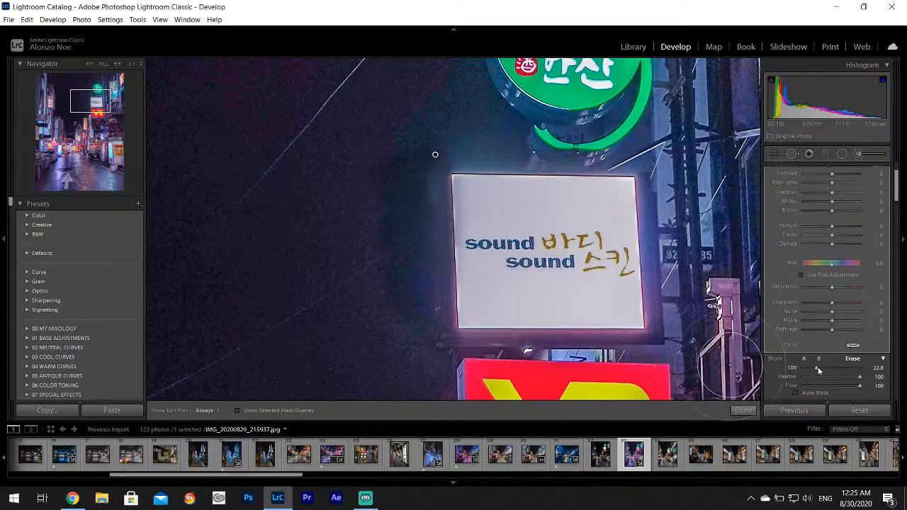
{"action": "left_click_drag", "start_coordinate": [818, 370], "coordinate": [808, 367]}
{"action": "key", "text": "h"}
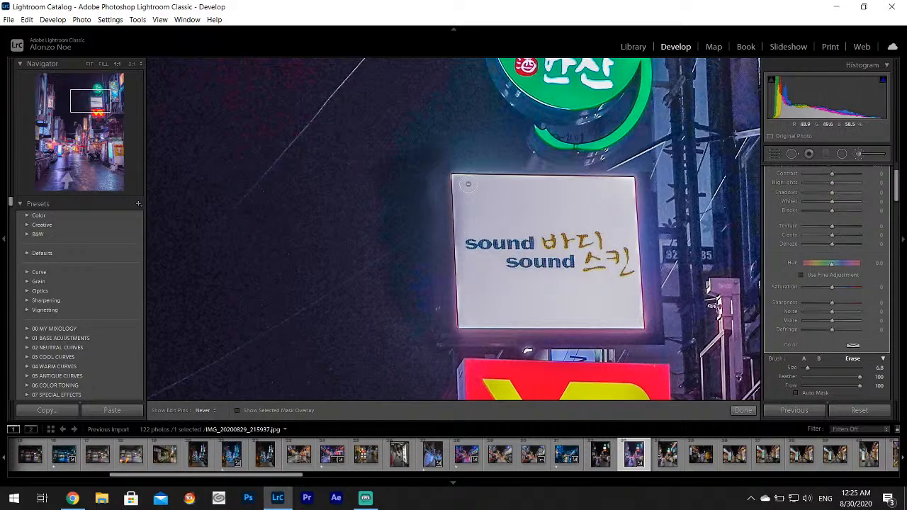
{"action": "key", "text": "h"}
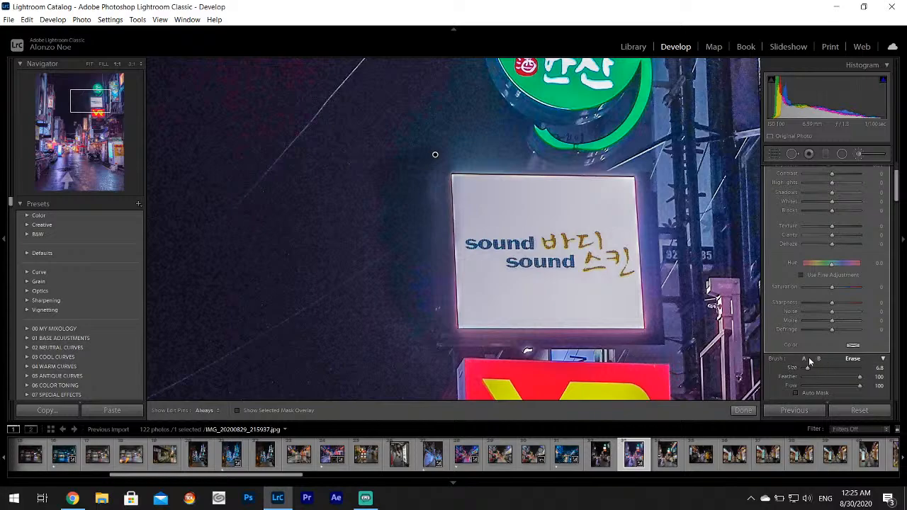
{"action": "left_click", "coordinate": [804, 358]}
{"action": "key", "text": "h"}
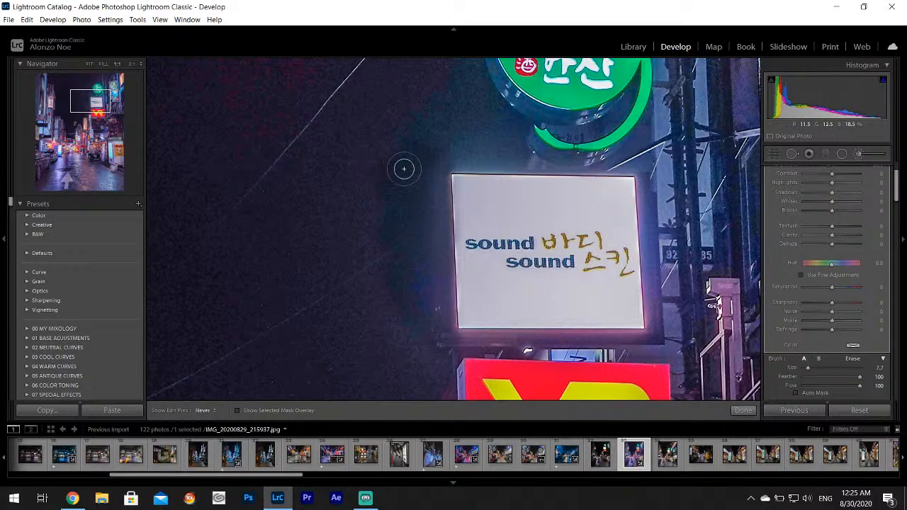
{"action": "mouse_move", "coordinate": [404, 169]}
{"action": "left_mouse_down"}
{"action": "mouse_move", "coordinate": [428, 125]}
{"action": "mouse_move", "coordinate": [462, 103]}
{"action": "mouse_move", "coordinate": [535, 145]}
{"action": "mouse_move", "coordinate": [467, 144]}
{"action": "left_mouse_up"}
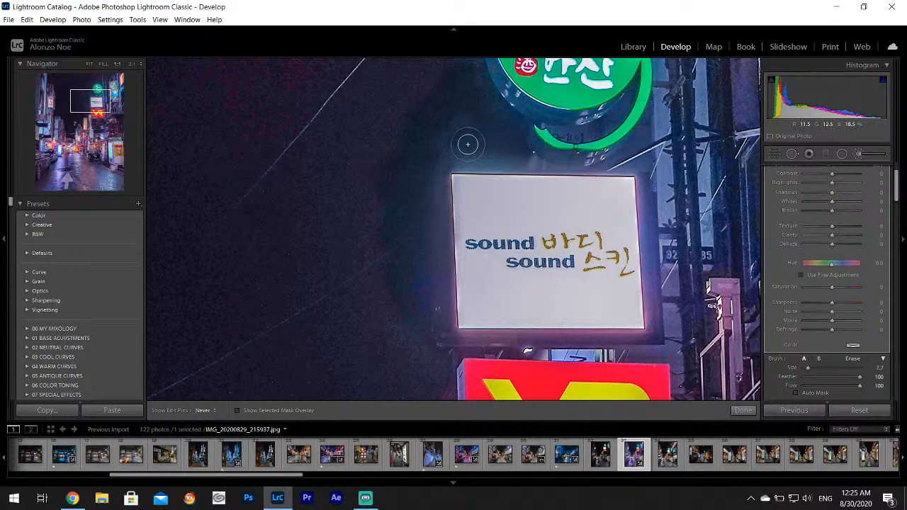
{"action": "key", "text": "h"}
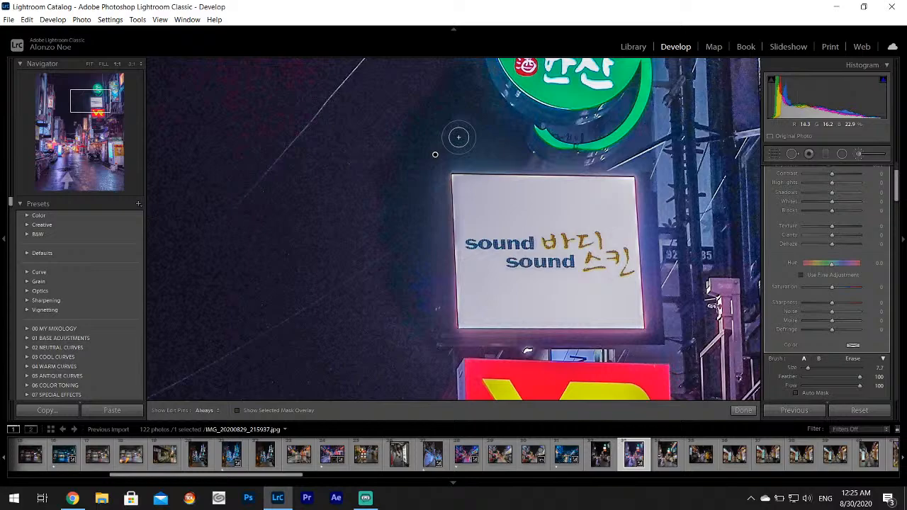
Enlarge the brush to size 19.4, darken the sky around the green and white signs, and finish the brush
{"action": "key", "text": "z"}
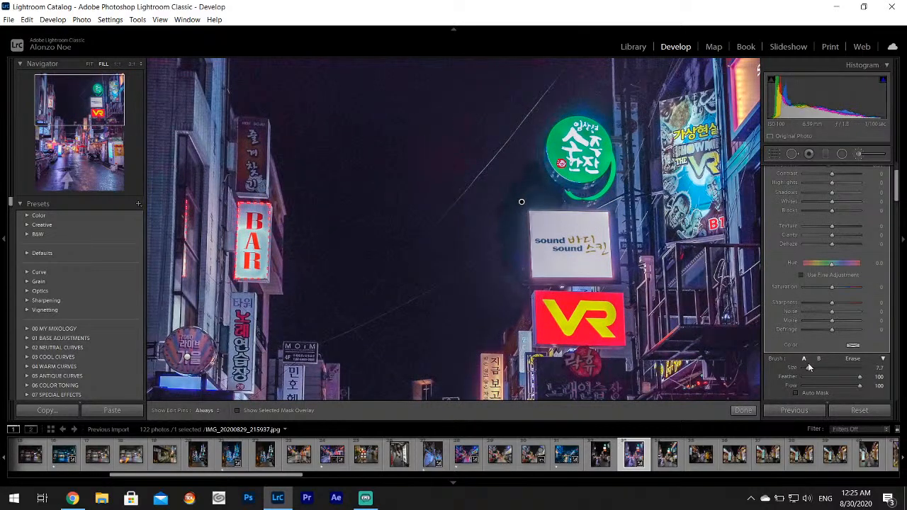
{"action": "left_click_drag", "start_coordinate": [809, 368], "coordinate": [814, 369]}
{"action": "key", "text": "h"}
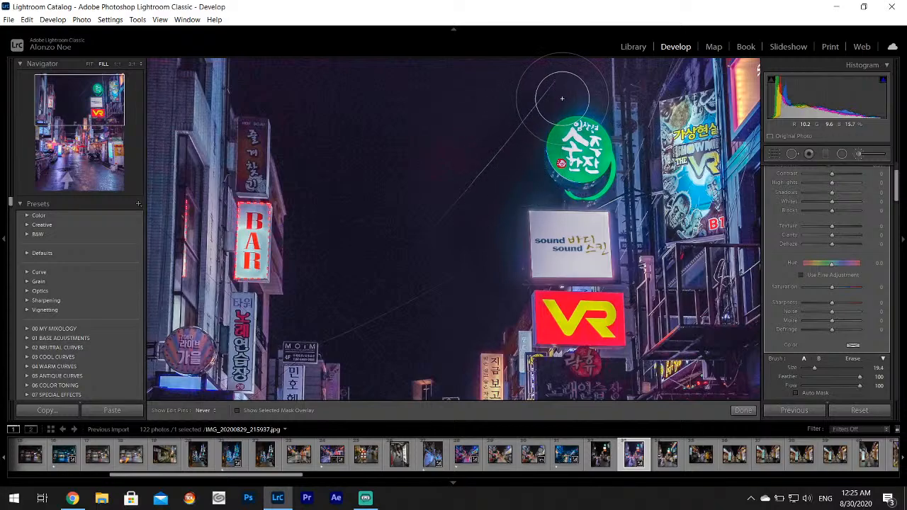
{"action": "key", "text": "h"}
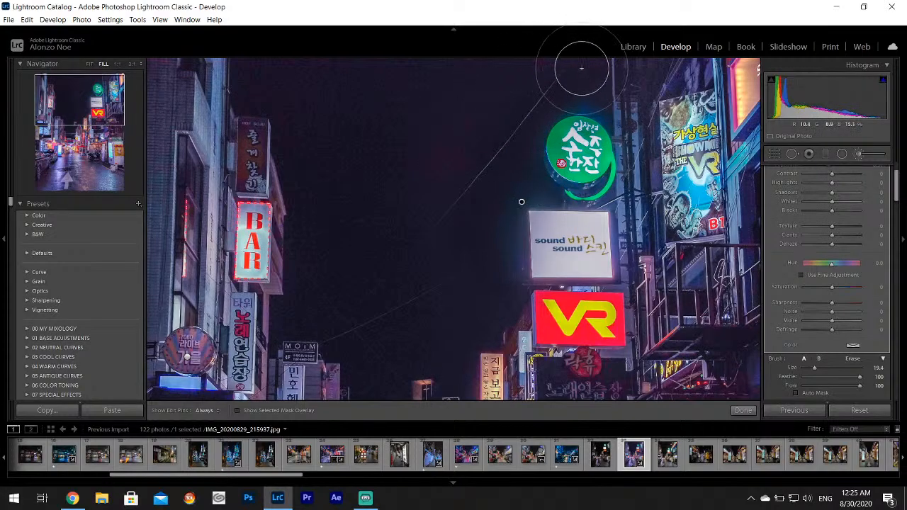
{"action": "key", "text": "z"}
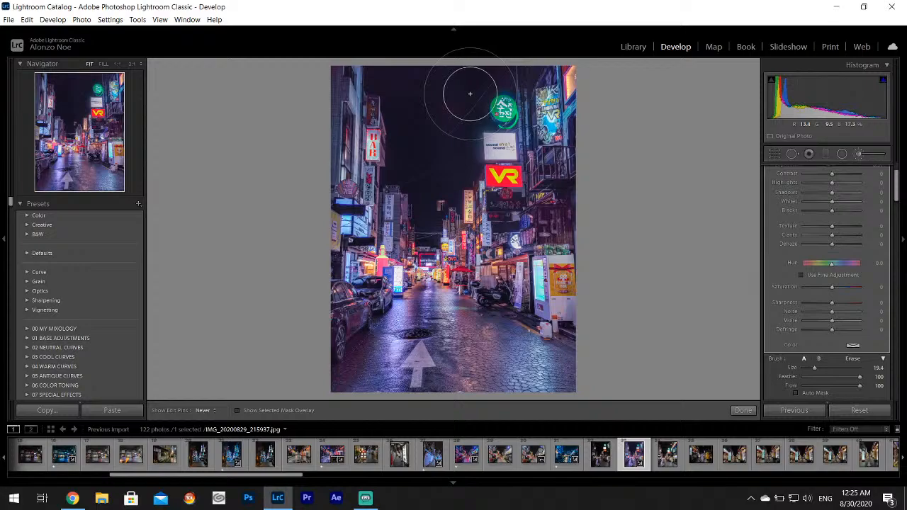
{"action": "key", "text": "h"}
{"action": "key", "text": "k"}
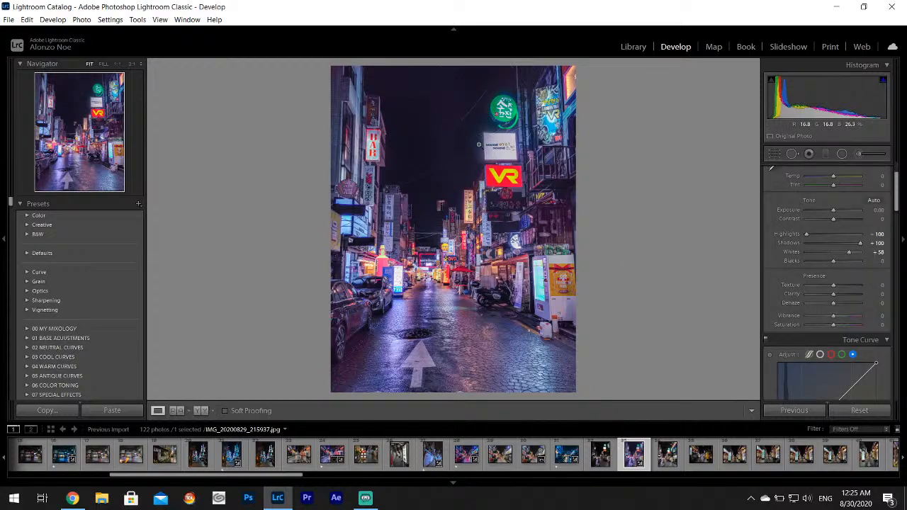
Check the darkened area beside the white sign up close and set the photo's Vibrance to +16
{"action": "left_click", "coordinate": [479, 145]}
{"action": "left_click_drag", "start_coordinate": [538, 136], "coordinate": [475, 217]}
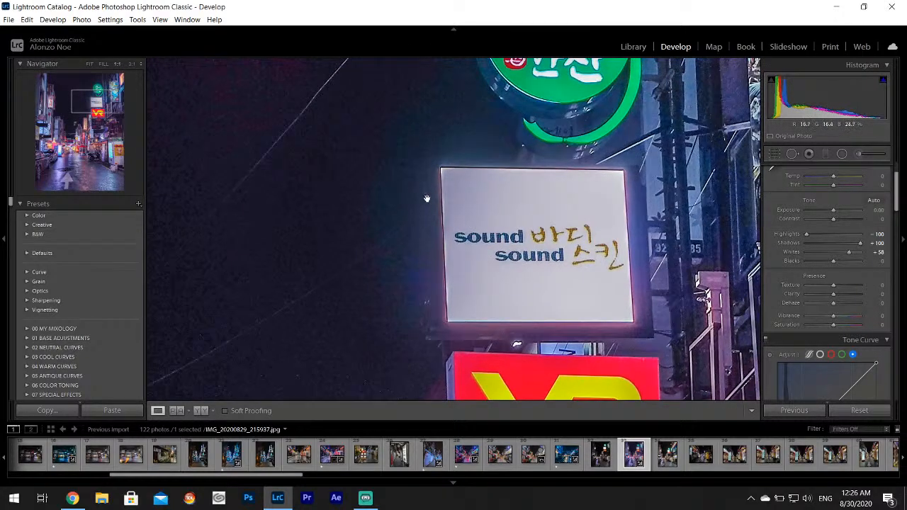
{"action": "left_click", "coordinate": [430, 222]}
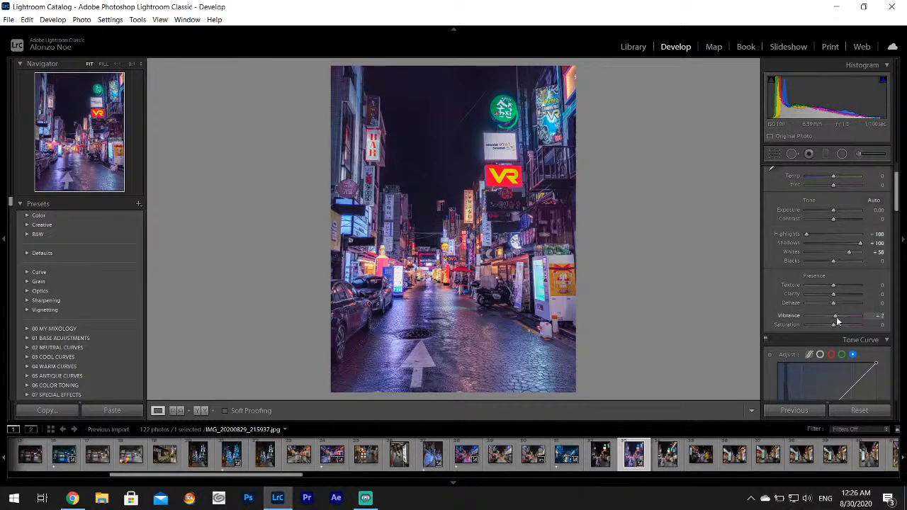
{"action": "left_click_drag", "start_coordinate": [836, 317], "coordinate": [838, 316]}
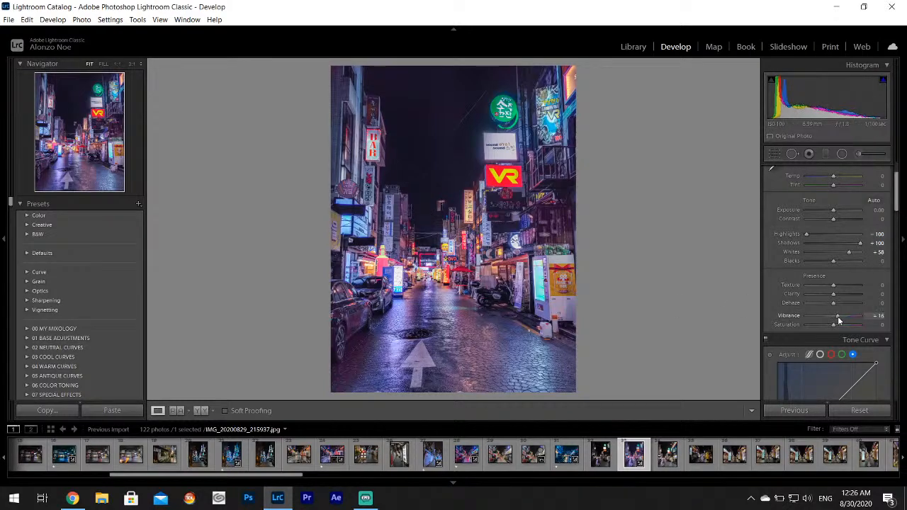
Export the edited VR sign street photo and give it a one-star rating
{"action": "left_click", "coordinate": [9, 19]}
{"action": "left_click", "coordinate": [68, 163]}
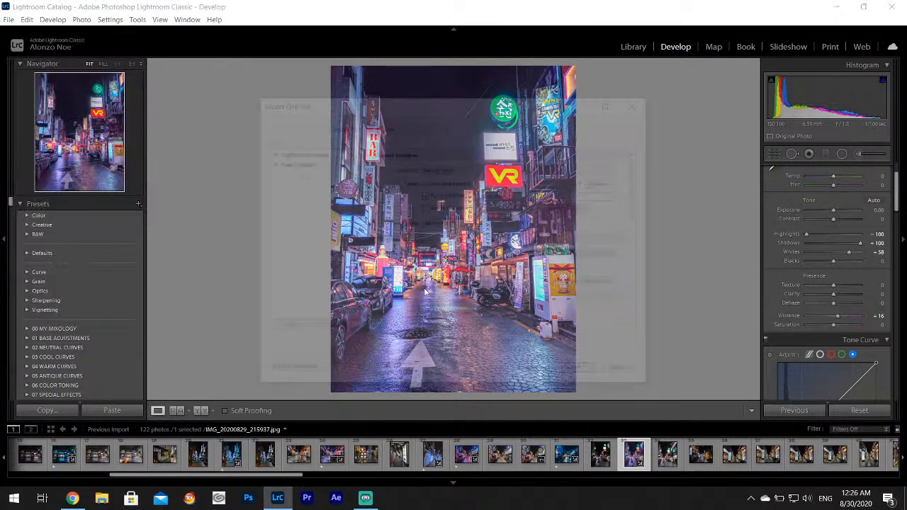
{"action": "left_click", "coordinate": [580, 372]}
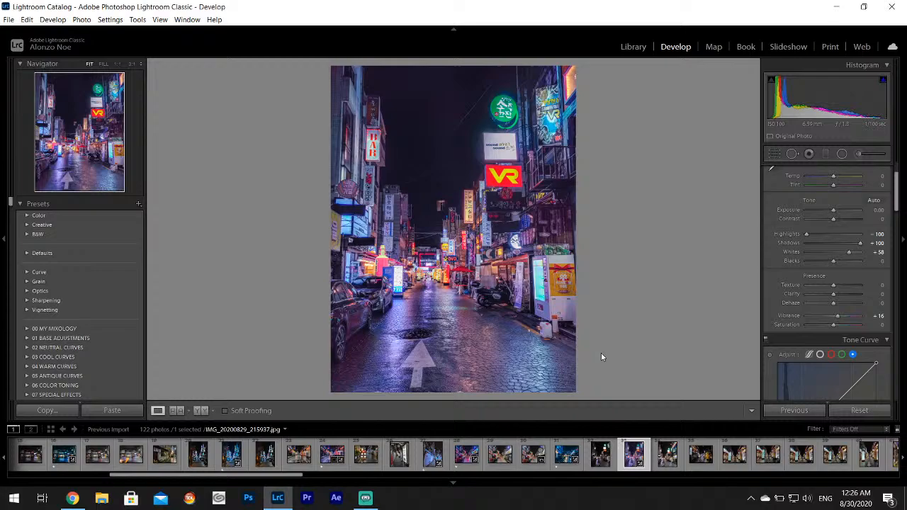
{"action": "key", "text": "1"}
Select IMG_20200829_220115.jpg and set its Highlights to −100, Shadows to +100 and Whites to +65
{"action": "left_click", "coordinate": [706, 470]}
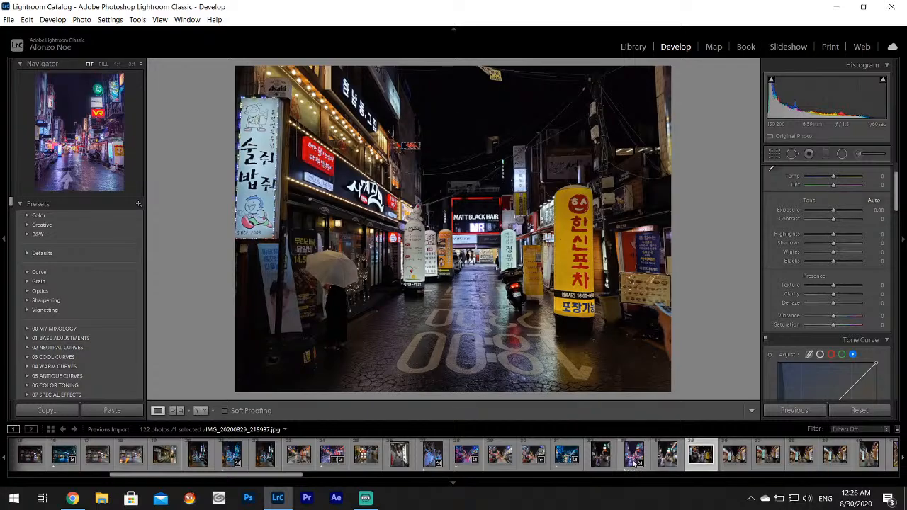
{"action": "left_click", "coordinate": [734, 458]}
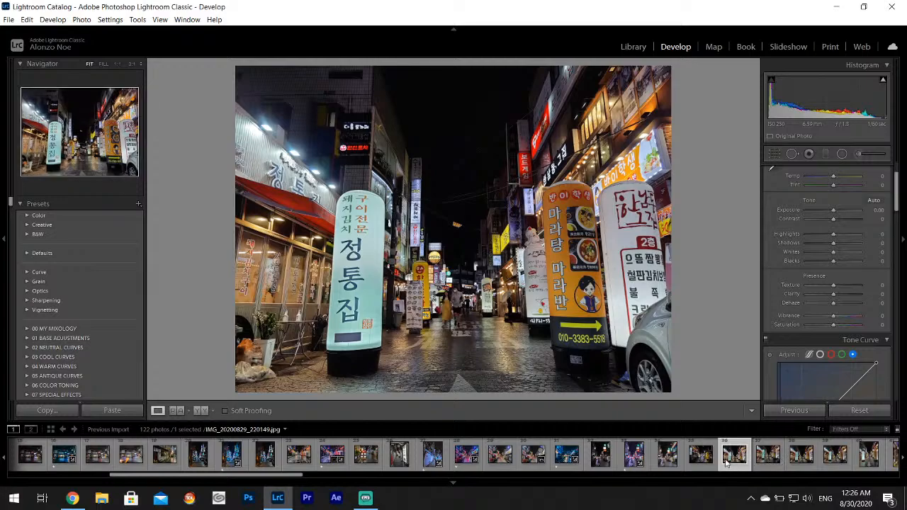
{"action": "left_click", "coordinate": [698, 457]}
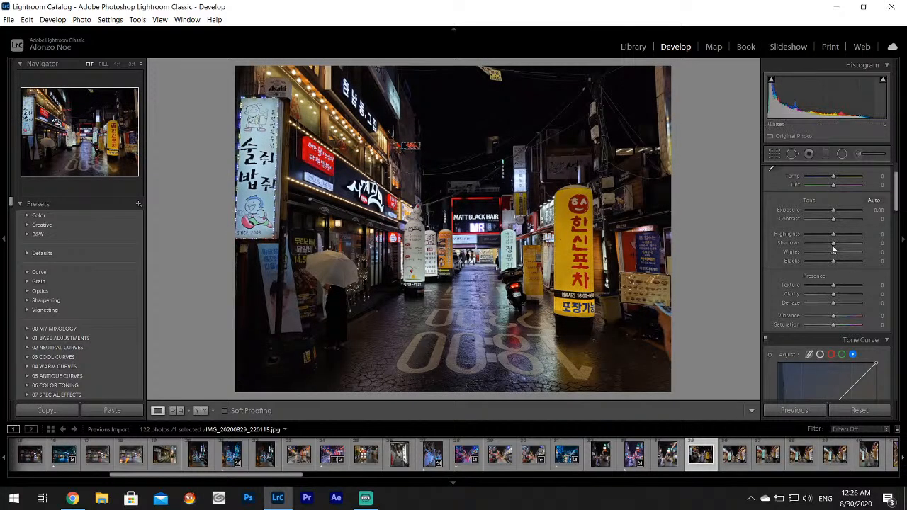
{"action": "left_click_drag", "start_coordinate": [833, 234], "coordinate": [852, 258]}
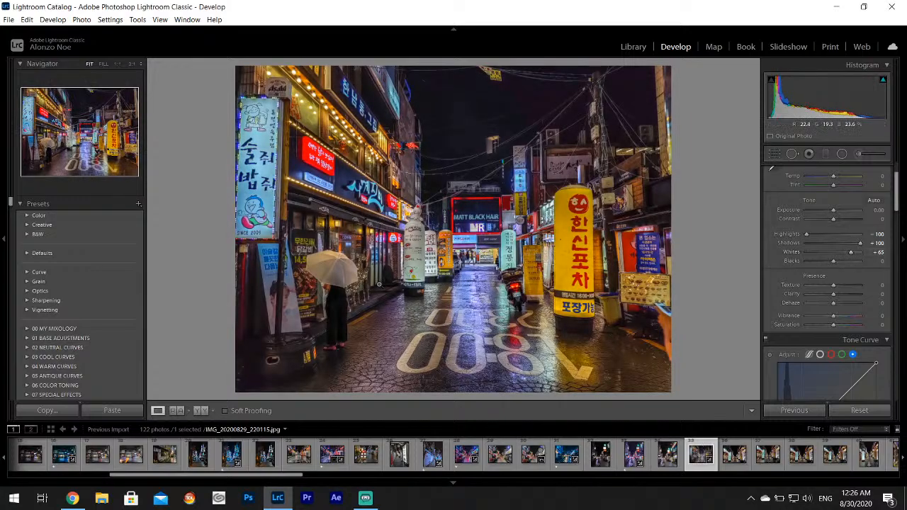
{"action": "left_click", "coordinate": [332, 275]}
{"action": "left_click", "coordinate": [312, 272]}
Tint the umbrella street photo's shadows in Split Toning with hue 263 and saturation 47
{"action": "scroll", "coordinate": [882, 257], "scroll_direction": "down", "scroll_amount": 10}
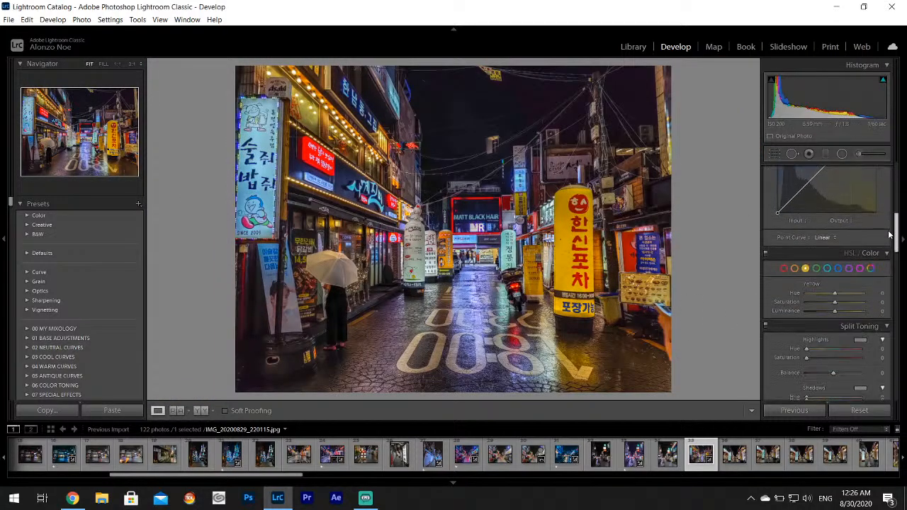
{"action": "left_click", "coordinate": [861, 320]}
{"action": "left_click", "coordinate": [791, 351]}
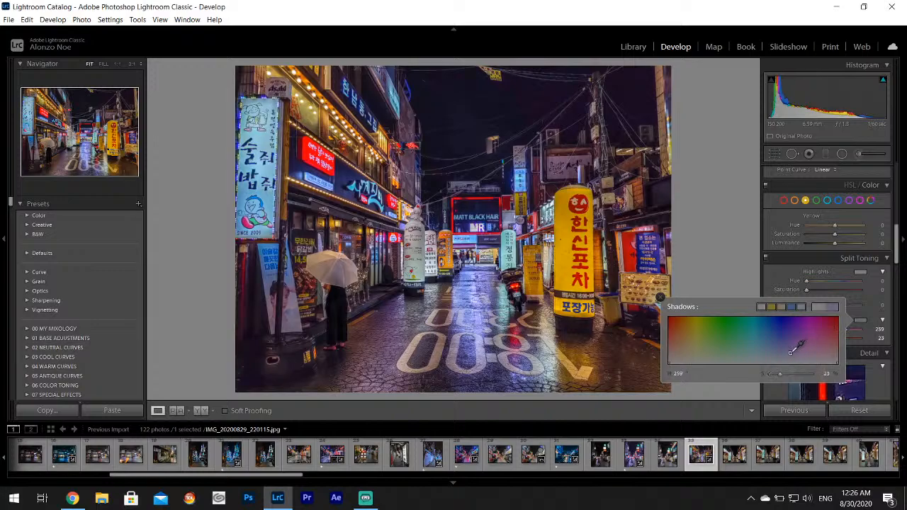
{"action": "mouse_move", "coordinate": [791, 352]}
{"action": "left_mouse_down"}
{"action": "mouse_move", "coordinate": [781, 343]}
{"action": "mouse_move", "coordinate": [794, 341]}
{"action": "left_mouse_up"}
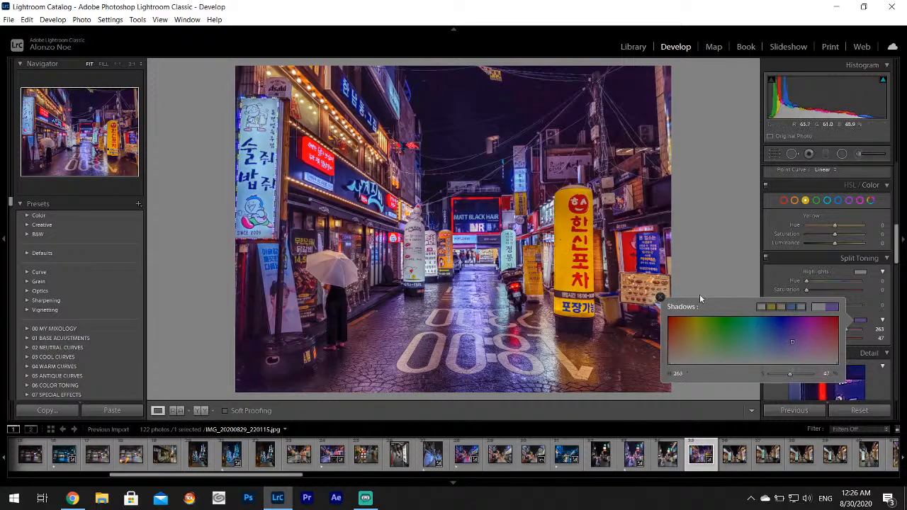
{"action": "left_click", "coordinate": [660, 297]}
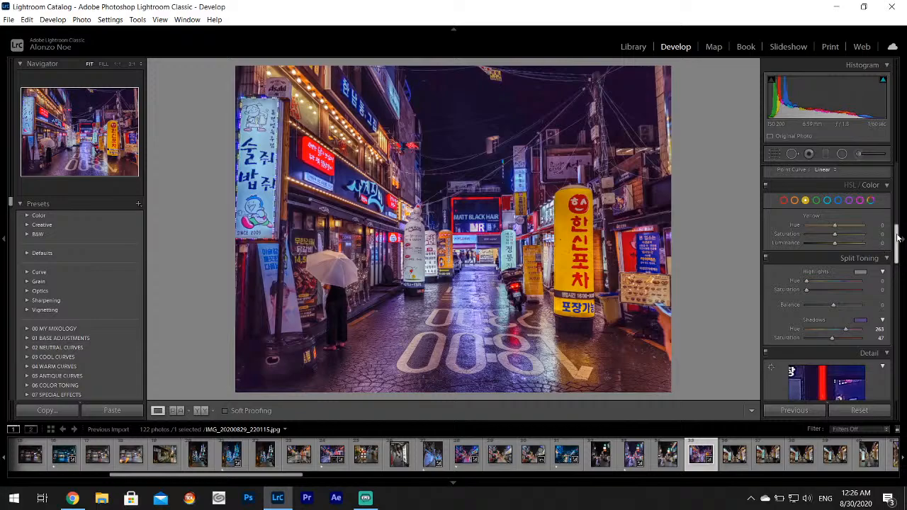
Set the umbrella street photo's Contrast to −9, Texture to +5, Clarity to +2 and Vibrance to +4
{"action": "left_click_drag", "start_coordinate": [896, 237], "coordinate": [896, 175]}
{"action": "left_click_drag", "start_coordinate": [833, 276], "coordinate": [825, 278]}
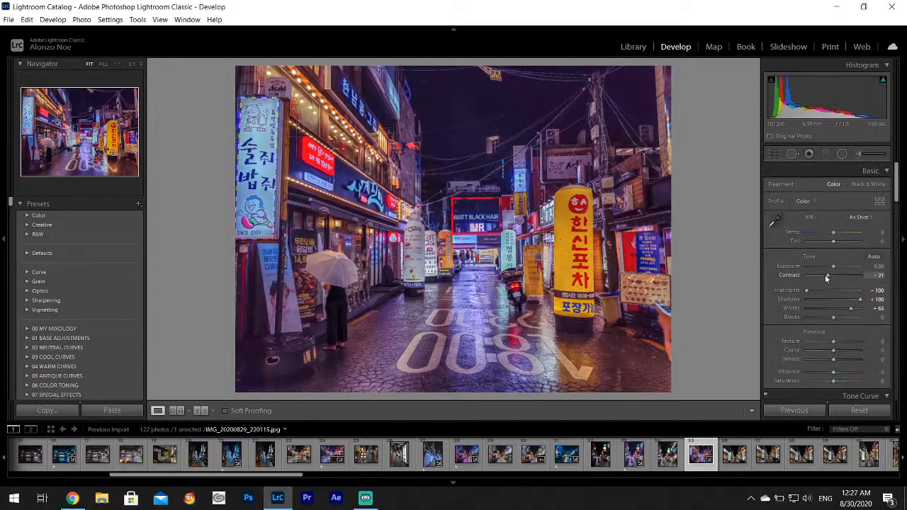
{"action": "double_click", "coordinate": [823, 277]}
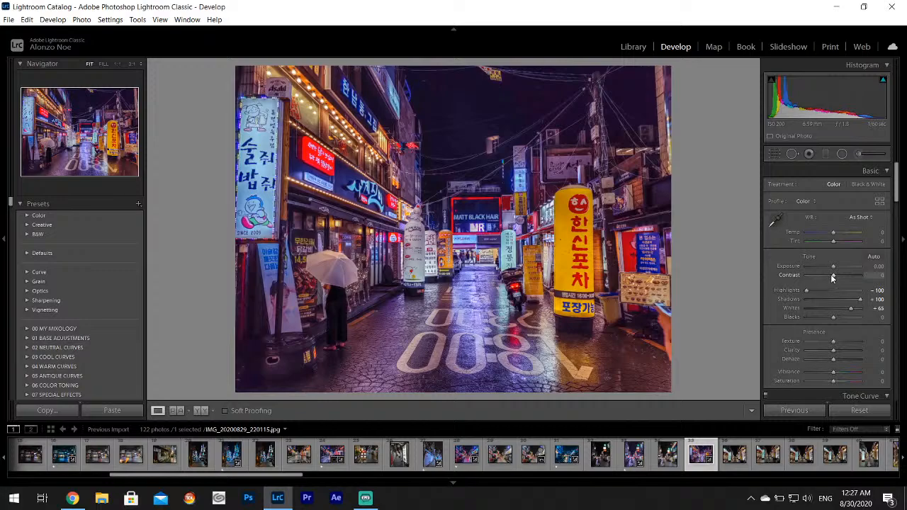
{"action": "left_click_drag", "start_coordinate": [832, 279], "coordinate": [830, 278]}
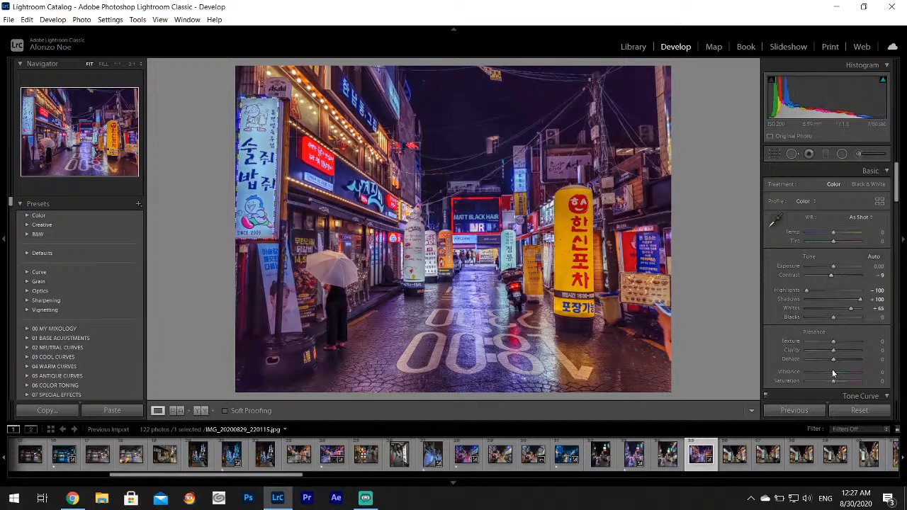
{"action": "left_click_drag", "start_coordinate": [834, 373], "coordinate": [835, 351]}
Brighten the white umbrella with an Adjustment Brush at Exposure 0.65
{"action": "left_click", "coordinate": [337, 260]}
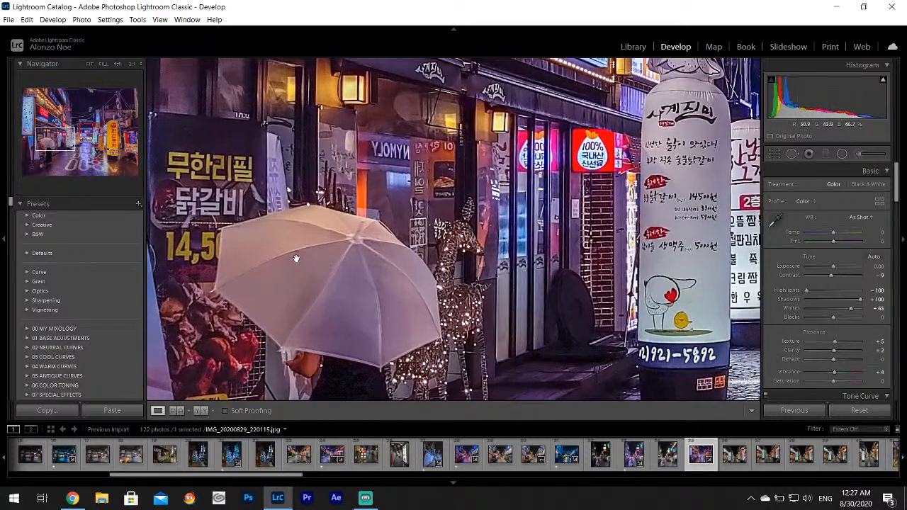
{"action": "left_click", "coordinate": [859, 153]}
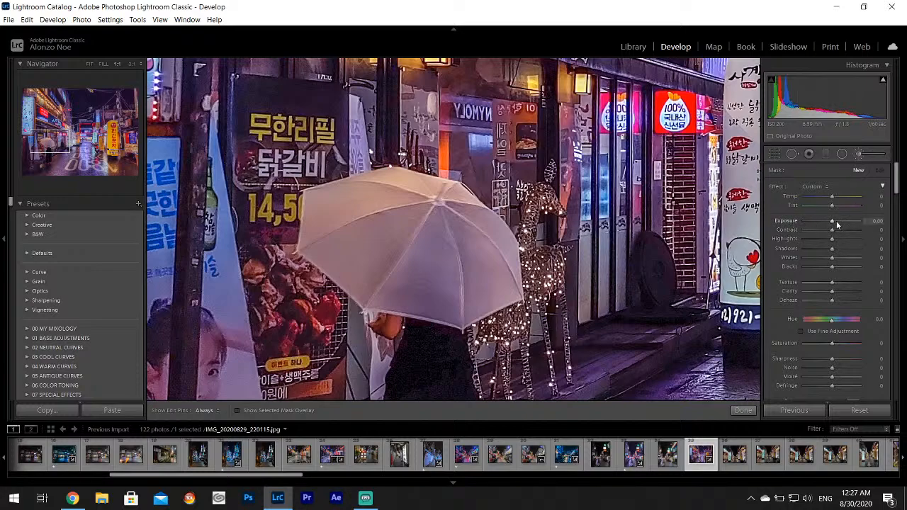
{"action": "mouse_move", "coordinate": [896, 180]}
{"action": "left_mouse_down"}
{"action": "mouse_move", "coordinate": [896, 193]}
{"action": "mouse_move", "coordinate": [896, 177]}
{"action": "left_mouse_up"}
{"action": "mouse_move", "coordinate": [416, 228]}
{"action": "left_mouse_down"}
{"action": "mouse_move", "coordinate": [363, 207]}
{"action": "mouse_move", "coordinate": [338, 231]}
{"action": "mouse_move", "coordinate": [337, 250]}
{"action": "mouse_move", "coordinate": [370, 280]}
{"action": "mouse_move", "coordinate": [412, 294]}
{"action": "mouse_move", "coordinate": [454, 286]}
{"action": "mouse_move", "coordinate": [478, 312]}
{"action": "mouse_move", "coordinate": [496, 270]}
{"action": "mouse_move", "coordinate": [438, 222]}
{"action": "left_mouse_up"}
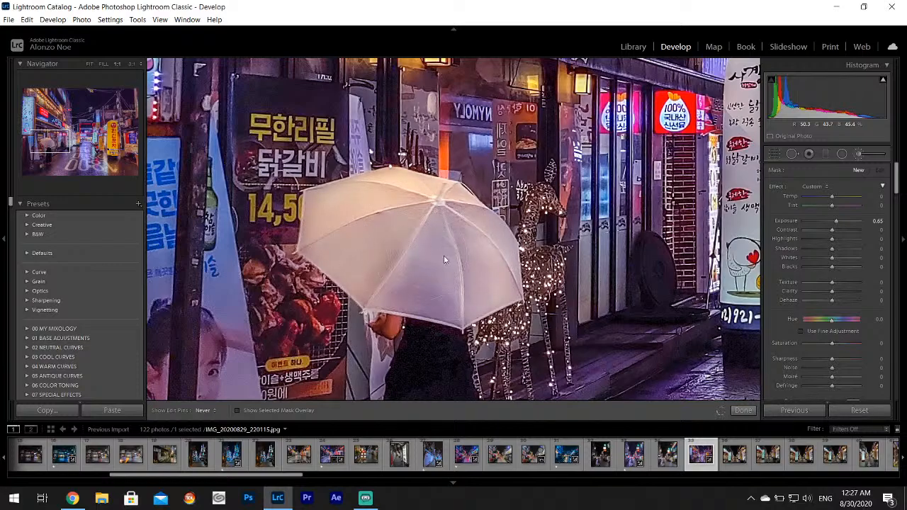
{"action": "left_click", "coordinate": [748, 413]}
{"action": "left_click", "coordinate": [531, 320]}
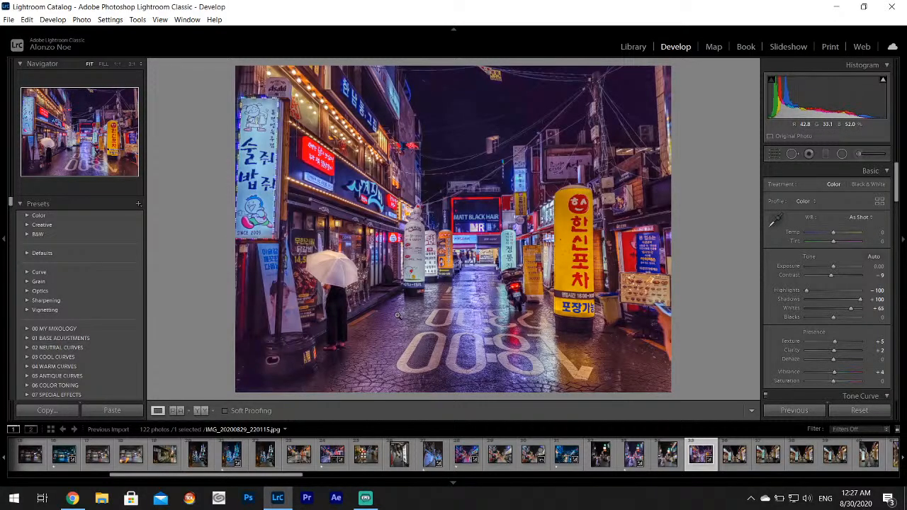
Export the umbrella street photo to the Phone Shots subfolder on the Desktop and give it a one-star rating
{"action": "left_click", "coordinate": [9, 19]}
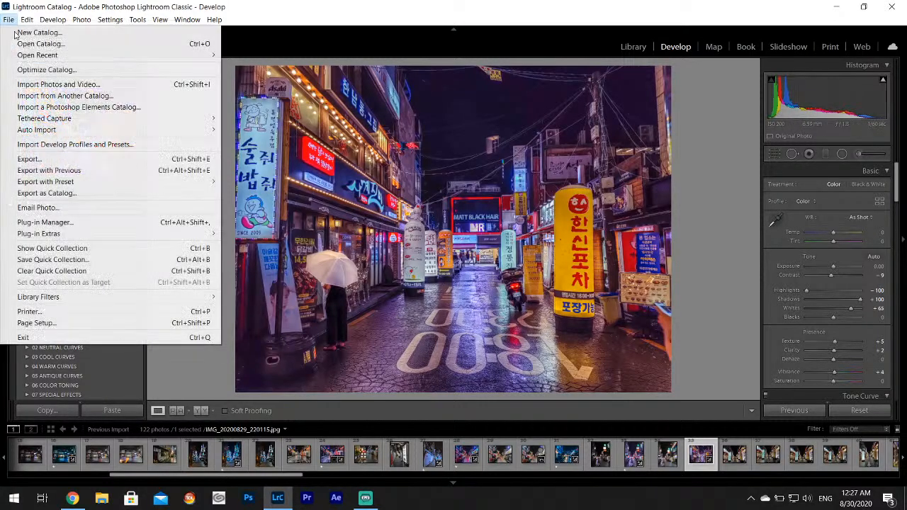
{"action": "left_click", "coordinate": [29, 160]}
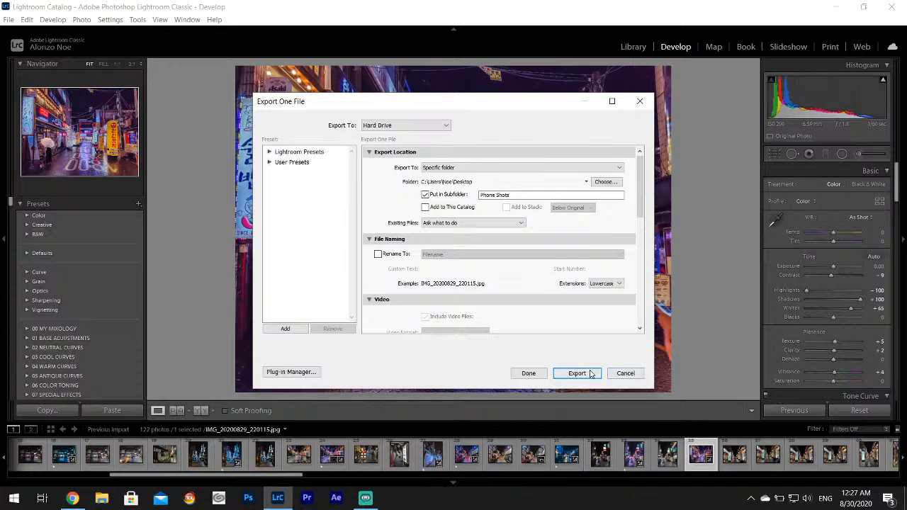
{"action": "left_click", "coordinate": [577, 374]}
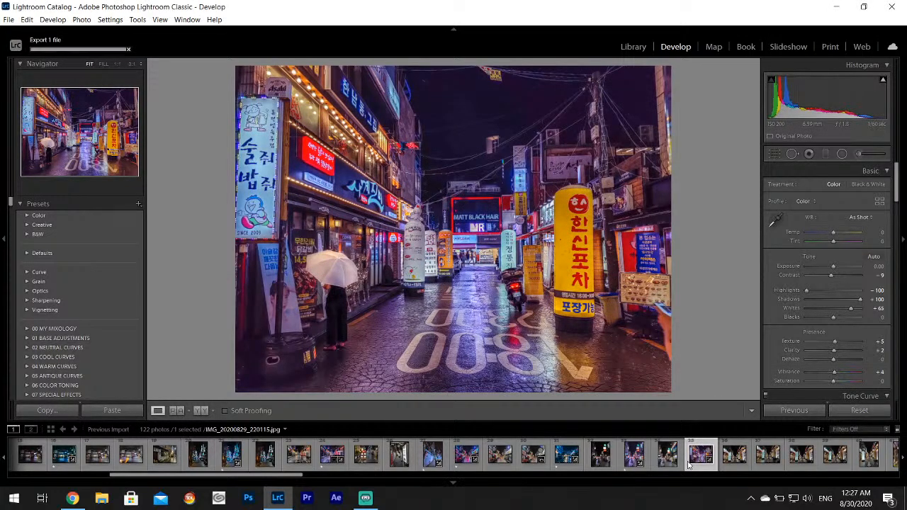
{"action": "key", "text": "1"}
Select IMG_20200829_220149.jpg, check the couple in the street up close and rate the photo one star
{"action": "left_click", "coordinate": [730, 455]}
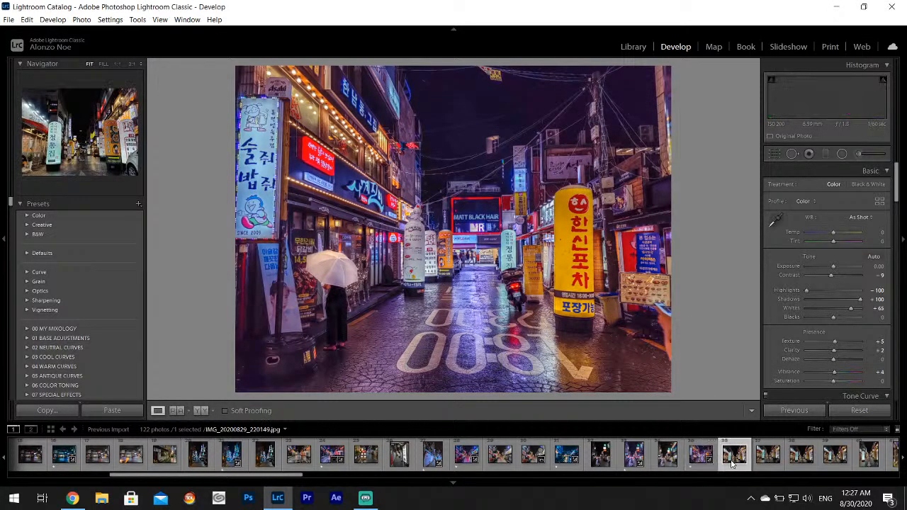
{"action": "left_click", "coordinate": [759, 460]}
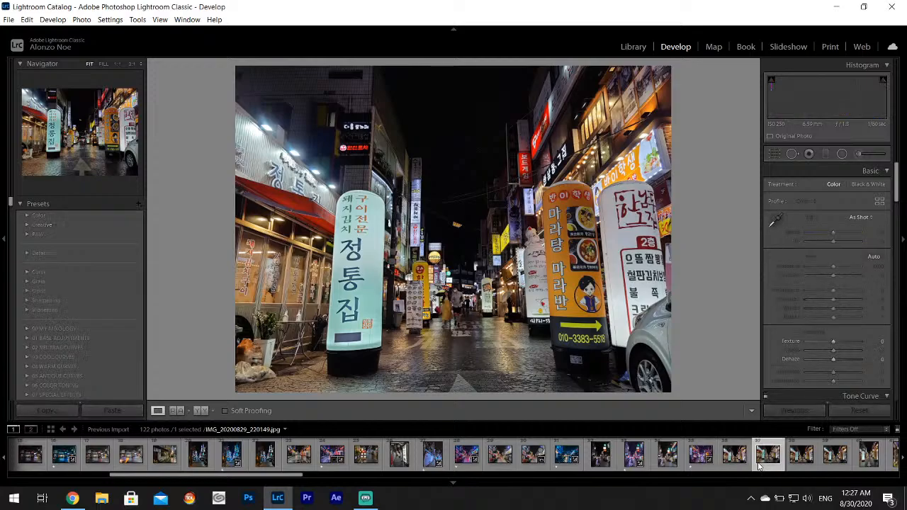
{"action": "left_click", "coordinate": [732, 459]}
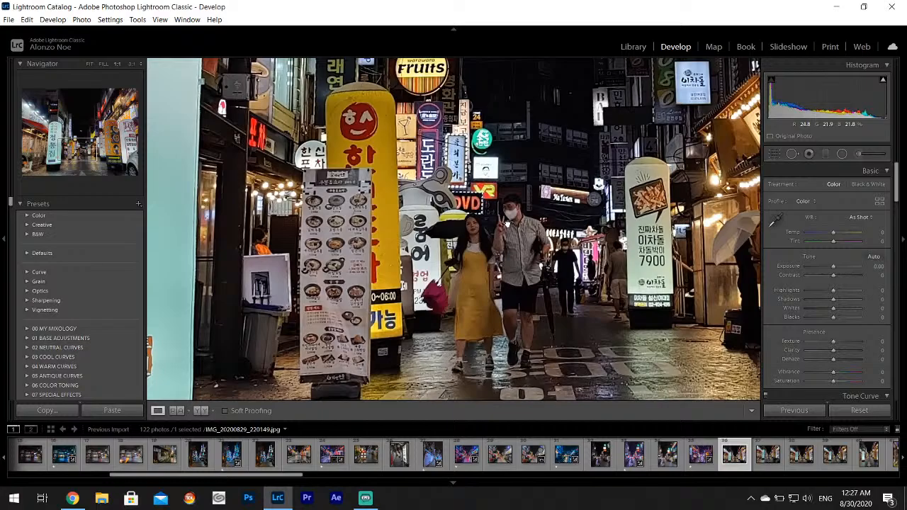
{"action": "left_click", "coordinate": [508, 225]}
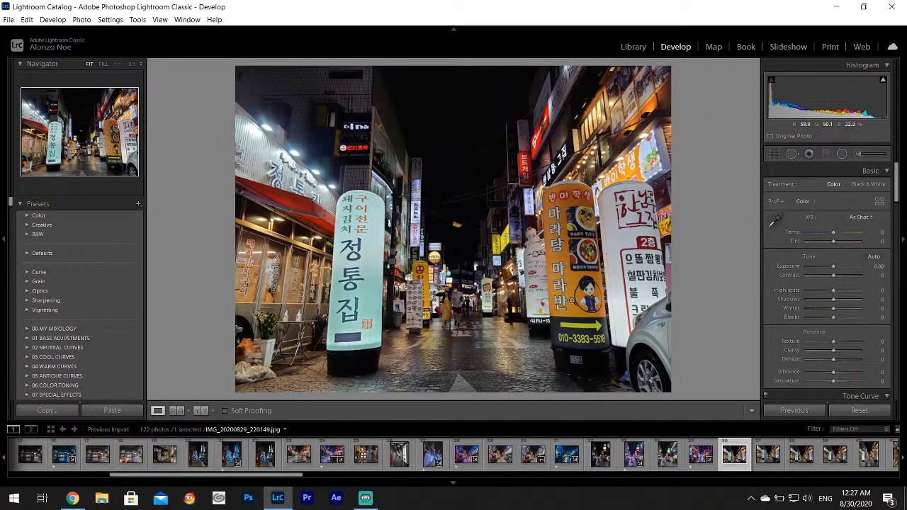
{"action": "key", "text": "1"}
Compare the neighbouring shots of the same sign-lined street with IMG_20200829_220149.jpg
{"action": "scroll", "coordinate": [712, 469], "scroll_direction": "down", "scroll_amount": 3}
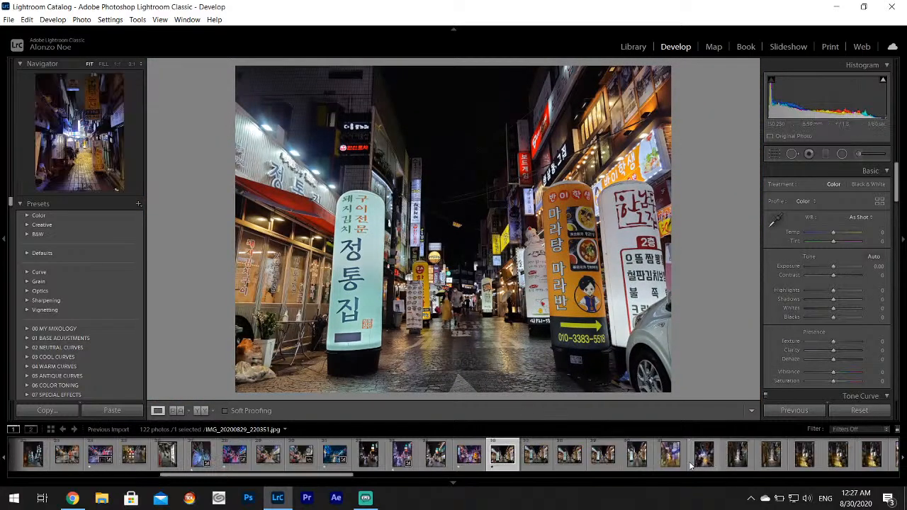
{"action": "left_click", "coordinate": [630, 464]}
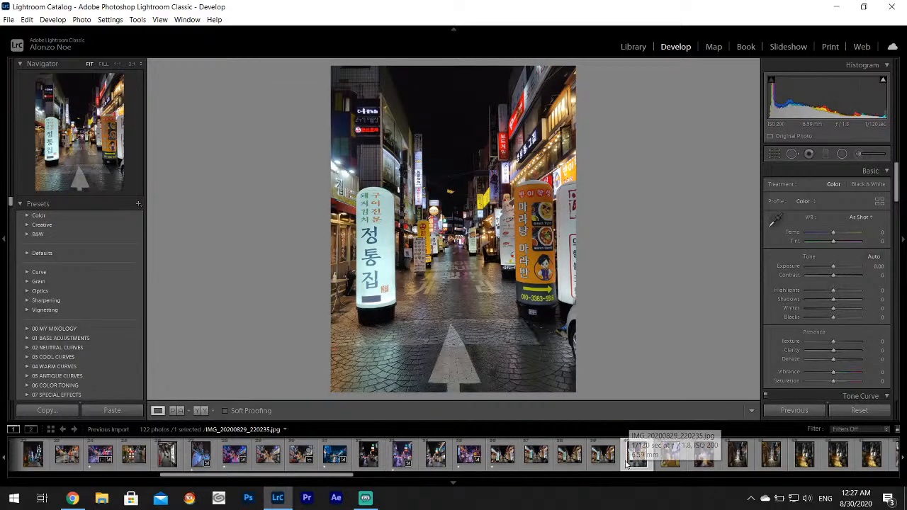
{"action": "left_click", "coordinate": [602, 462]}
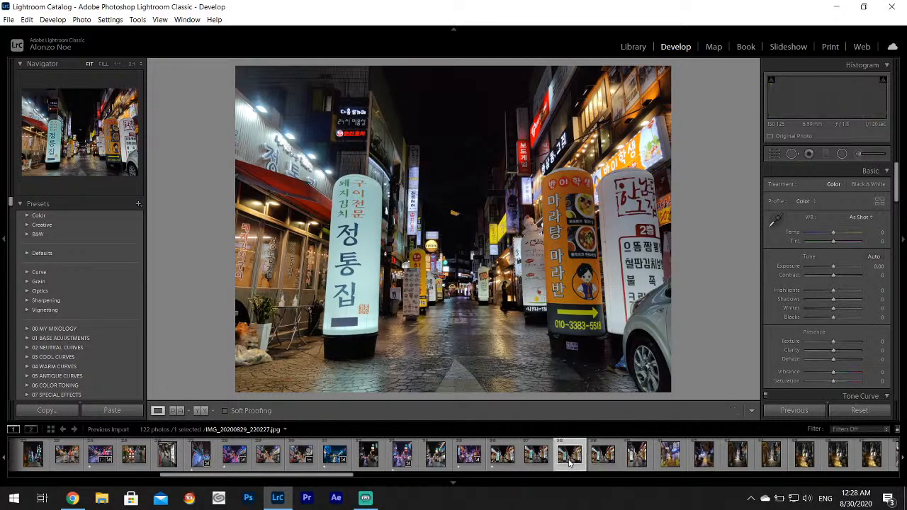
{"action": "left_click", "coordinate": [536, 461]}
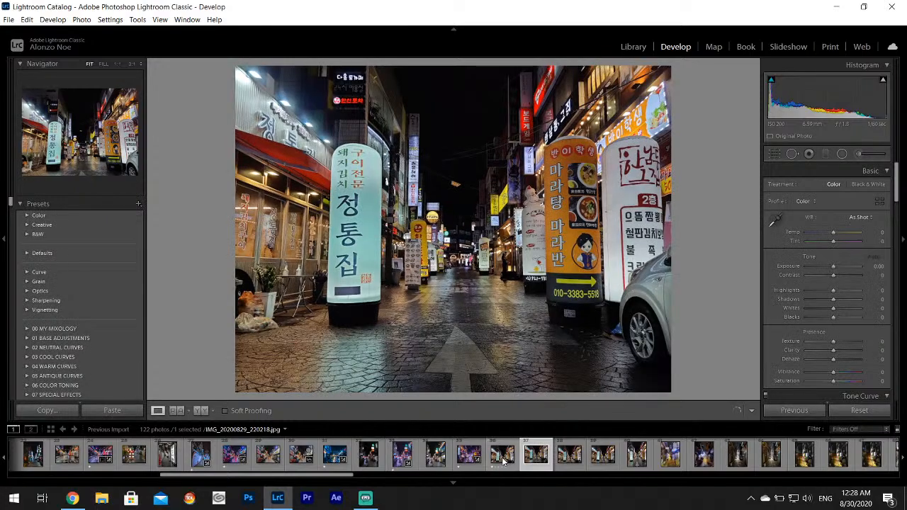
{"action": "left_click", "coordinate": [503, 460]}
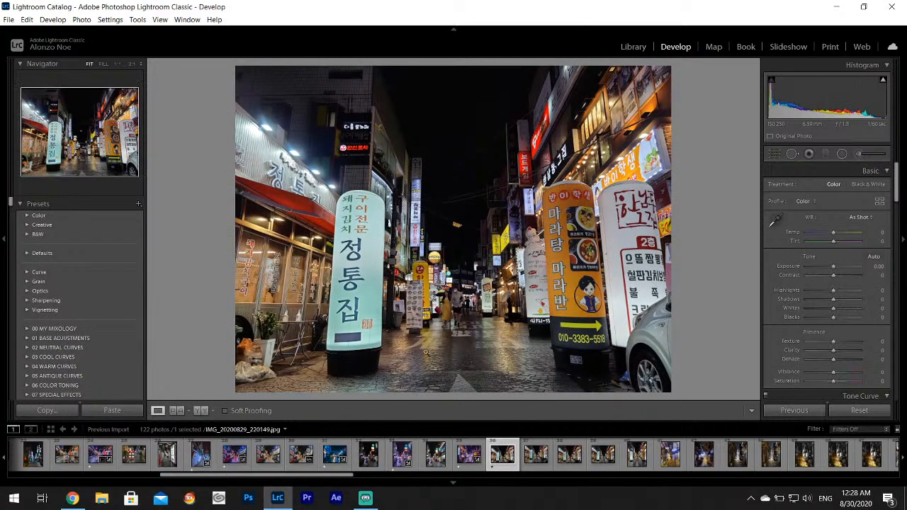
{"action": "left_click", "coordinate": [536, 461]}
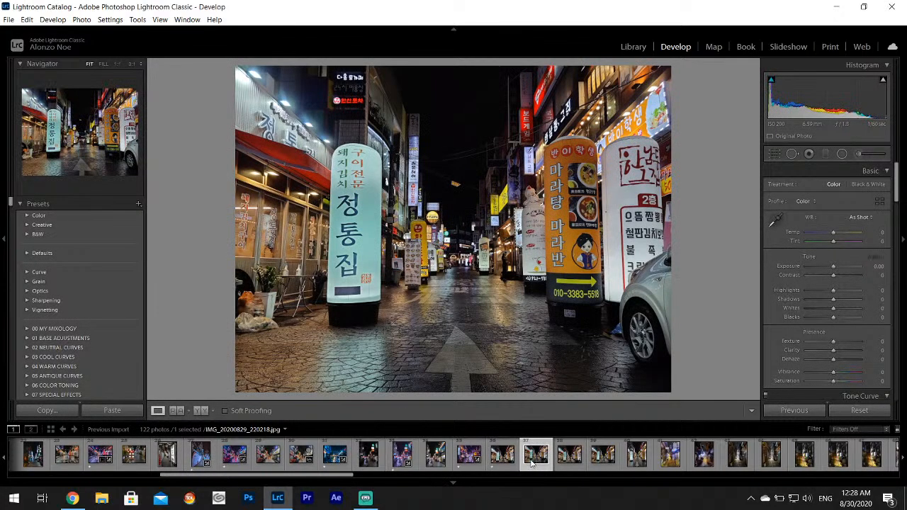
Select IMG_20200829_220149.jpg and set Highlights to −100, Shadows to +95, Whites to +65 and Vibrance to +23
{"action": "left_click", "coordinate": [492, 461]}
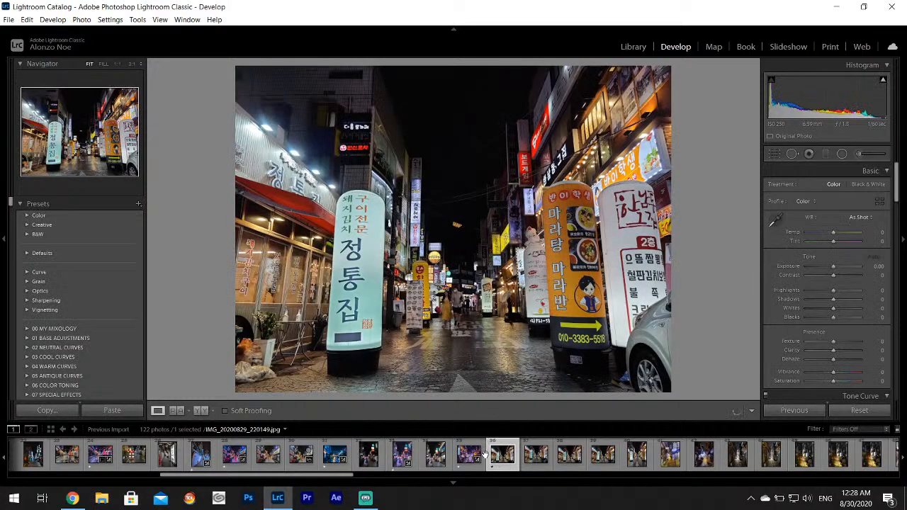
{"action": "left_click_drag", "start_coordinate": [834, 291], "coordinate": [854, 313]}
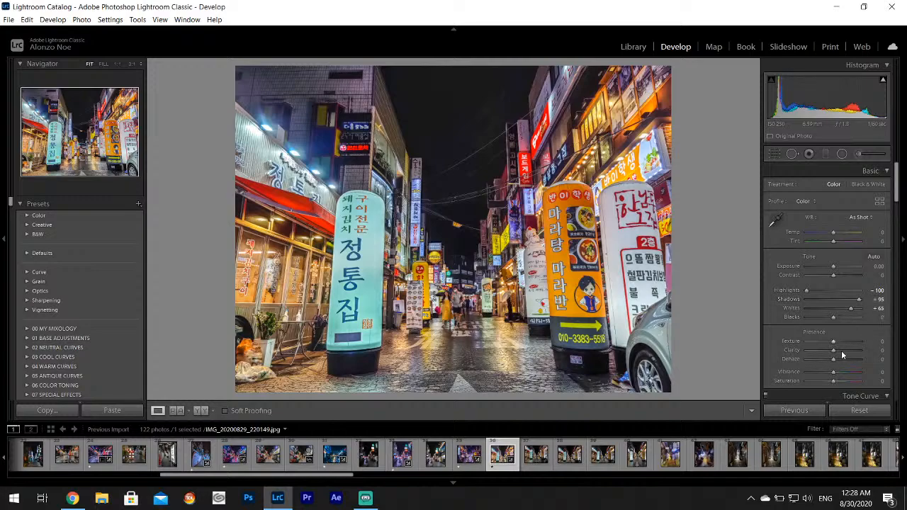
{"action": "left_click_drag", "start_coordinate": [837, 374], "coordinate": [845, 376]}
Tint the sign street photo's shadows in Split Toning with hue 33 and saturation 17
{"action": "left_click_drag", "start_coordinate": [897, 180], "coordinate": [899, 227]}
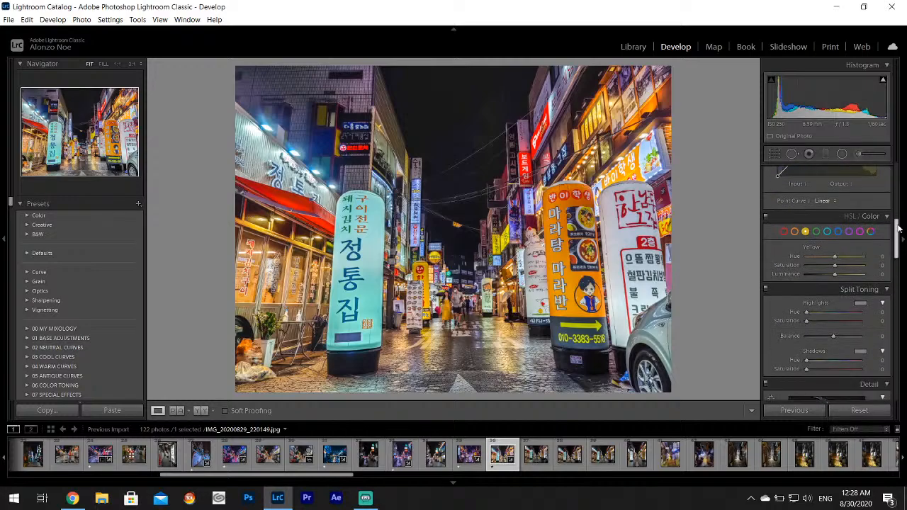
{"action": "left_click", "coordinate": [861, 351]}
{"action": "left_click", "coordinate": [781, 382]}
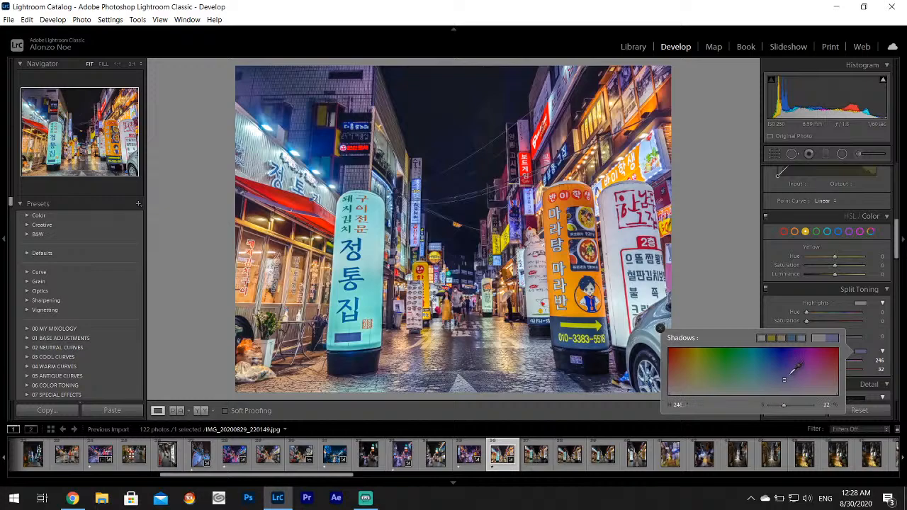
{"action": "mouse_move", "coordinate": [790, 371]}
{"action": "left_mouse_down"}
{"action": "mouse_move", "coordinate": [688, 380]}
{"action": "mouse_move", "coordinate": [684, 396]}
{"action": "mouse_move", "coordinate": [685, 387]}
{"action": "left_mouse_up"}
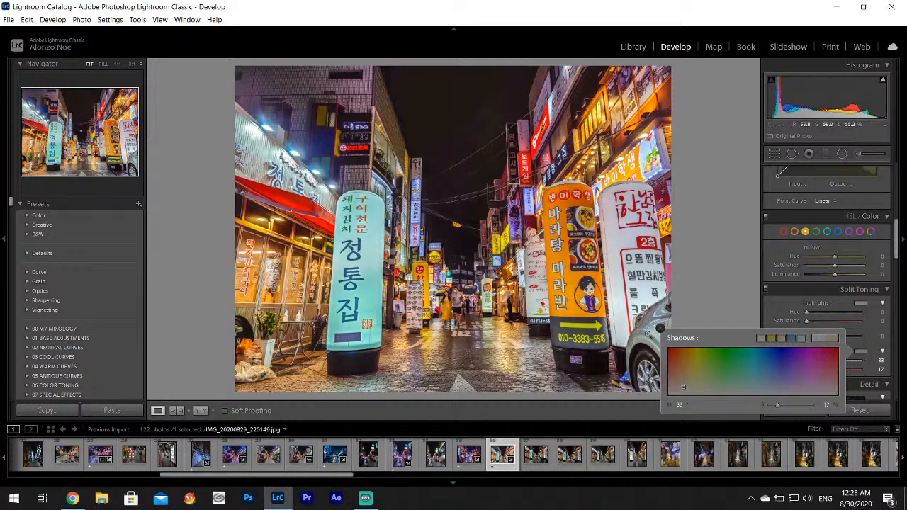
{"action": "left_click", "coordinate": [660, 328]}
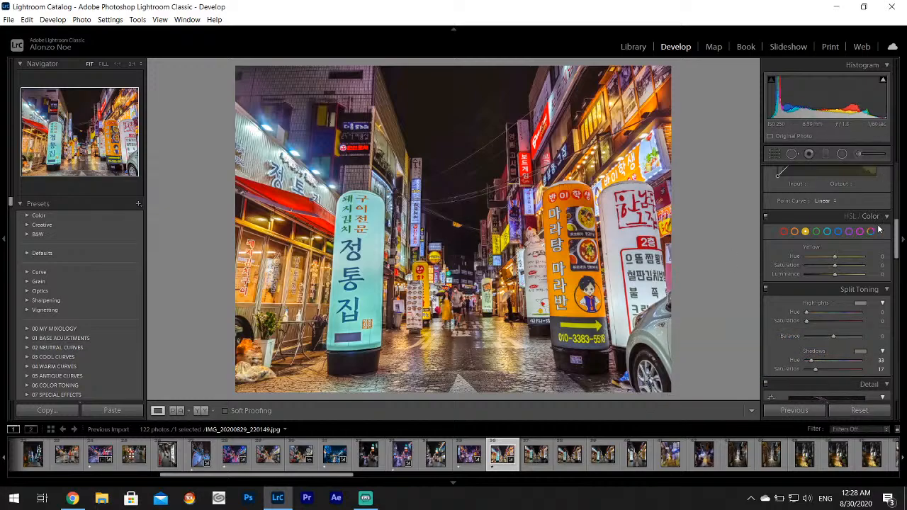
Set the sign street photo's Post-Crop Vignetting amount to −4 and its Exposure to +0.20
{"action": "scroll", "coordinate": [897, 250], "scroll_direction": "down", "scroll_amount": 3}
{"action": "left_click_drag", "start_coordinate": [896, 250], "coordinate": [895, 326]}
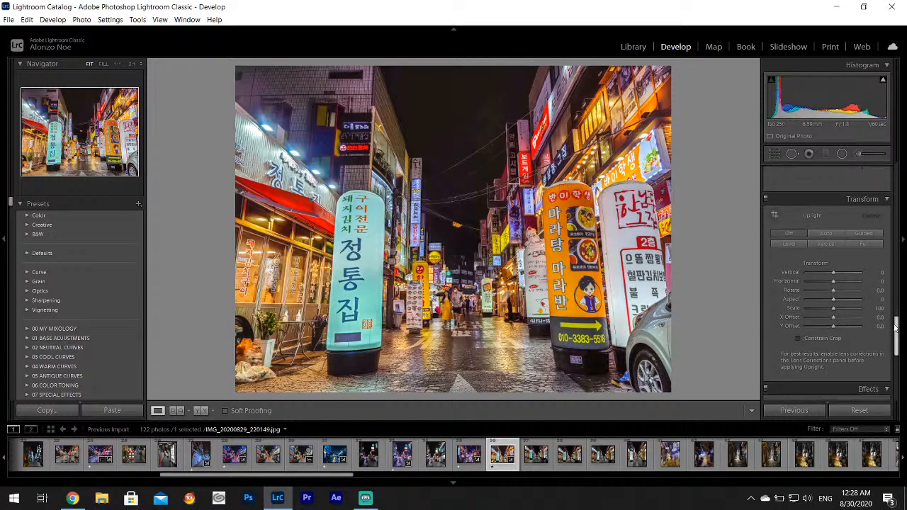
{"action": "scroll", "coordinate": [825, 326], "scroll_direction": "down", "scroll_amount": 3}
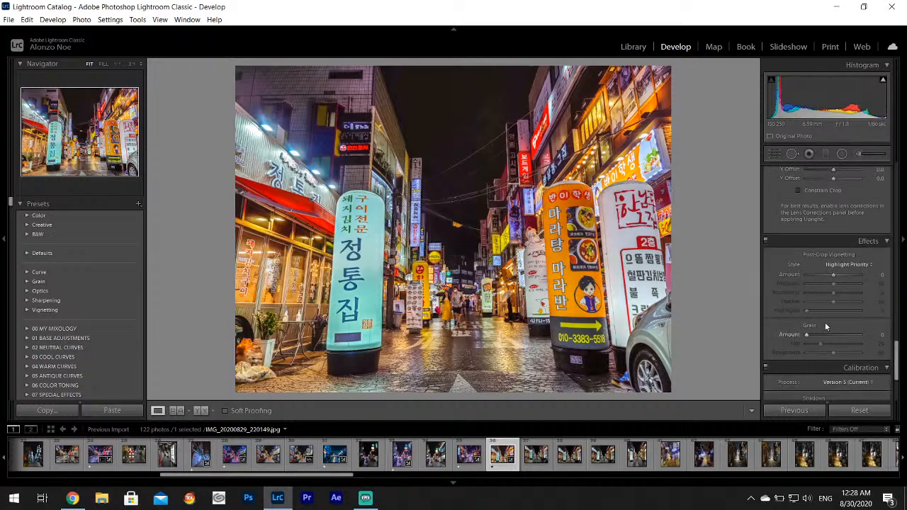
{"action": "left_click_drag", "start_coordinate": [833, 275], "coordinate": [832, 278]}
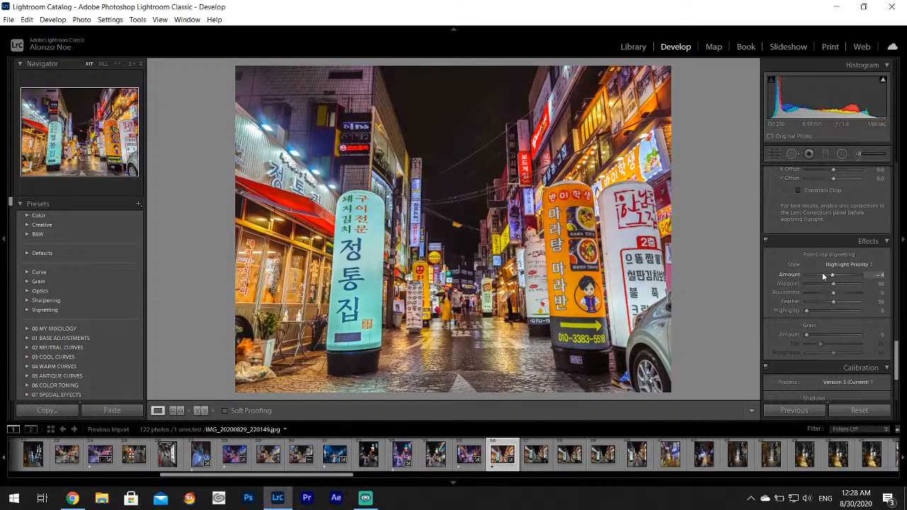
{"action": "left_click_drag", "start_coordinate": [899, 348], "coordinate": [897, 167]}
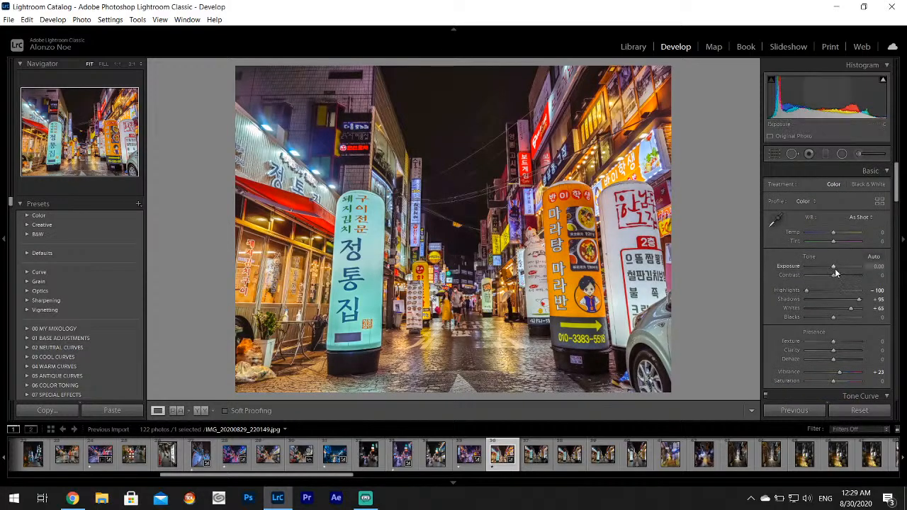
{"action": "scroll", "coordinate": [836, 265], "scroll_direction": "up", "scroll_amount": 2}
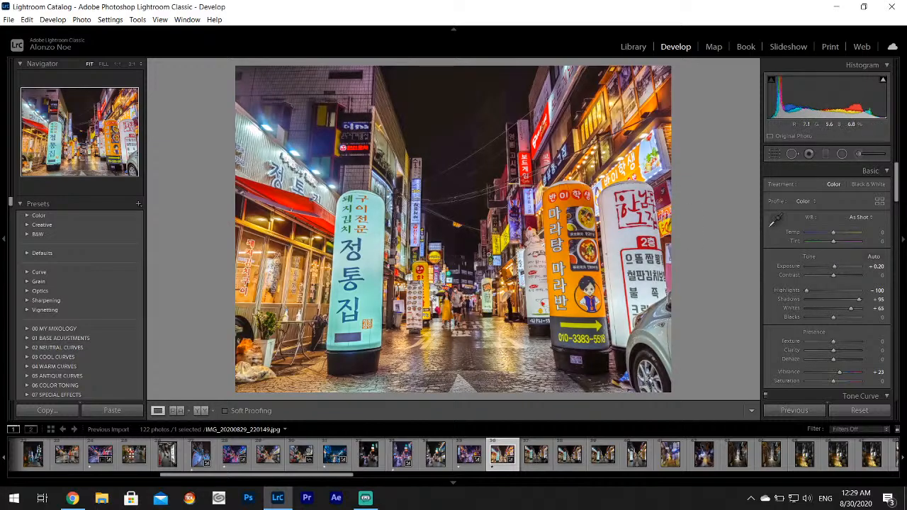
Export the edited sign street photo to the Phone Shots subfolder and inspect the walking couple up close
{"action": "left_click", "coordinate": [9, 20]}
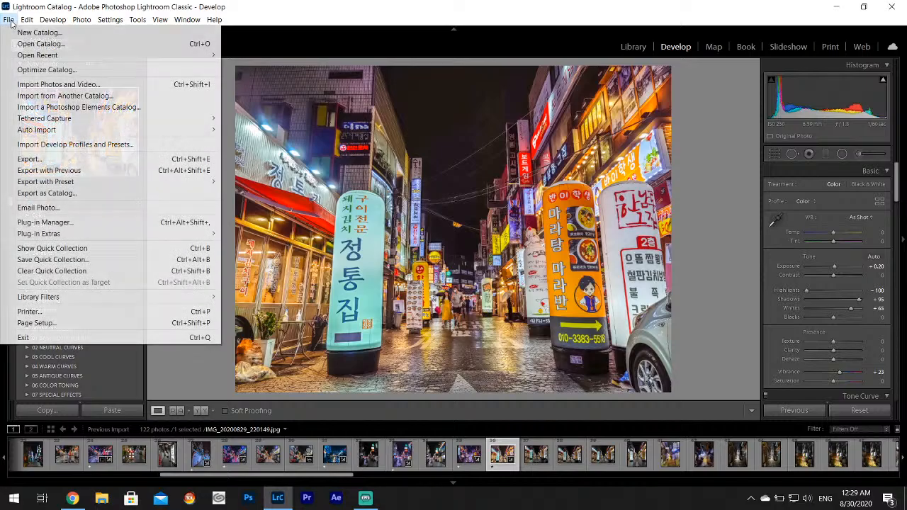
{"action": "left_click", "coordinate": [53, 163]}
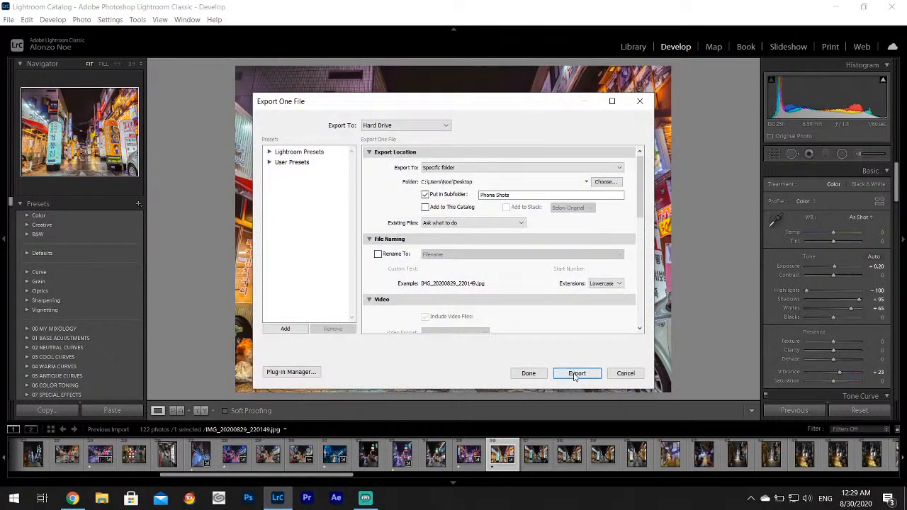
{"action": "left_click", "coordinate": [575, 373]}
{"action": "left_click", "coordinate": [452, 295]}
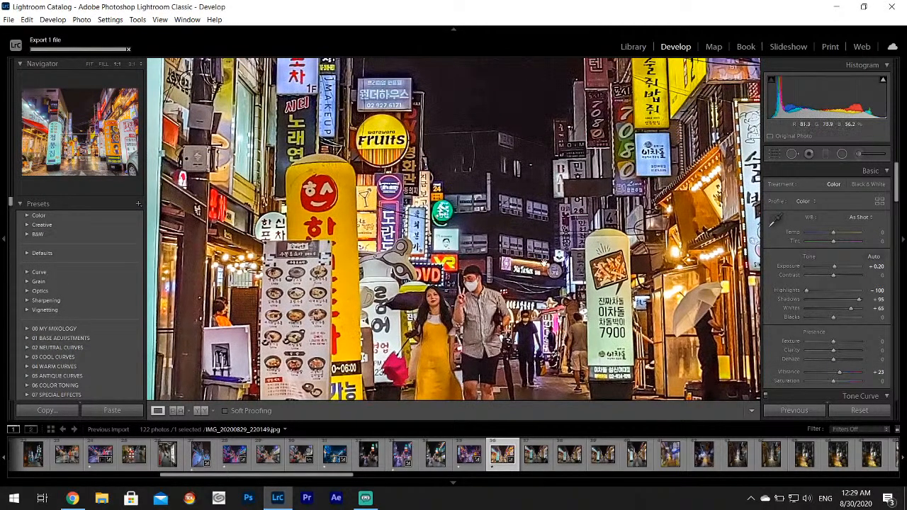
{"action": "left_click_drag", "start_coordinate": [510, 257], "coordinate": [516, 216]}
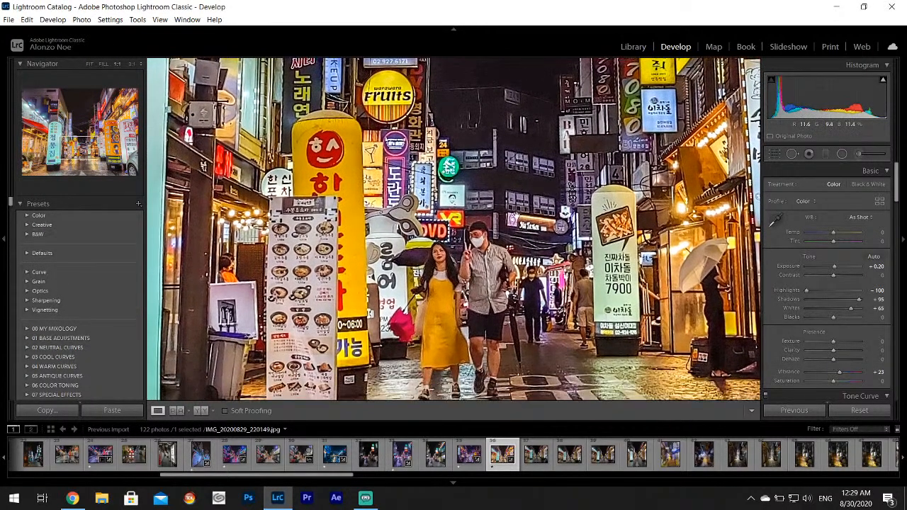
Inspect the walking couple at 3:1 magnification and return to the whole sign street photo
{"action": "left_click", "coordinate": [443, 261]}
{"action": "left_click_drag", "start_coordinate": [403, 294], "coordinate": [424, 232]}
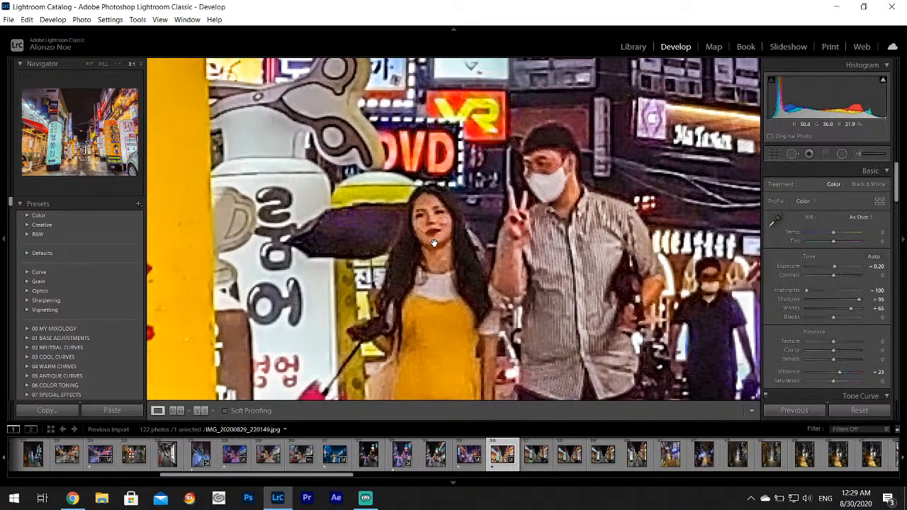
{"action": "left_click", "coordinate": [434, 242]}
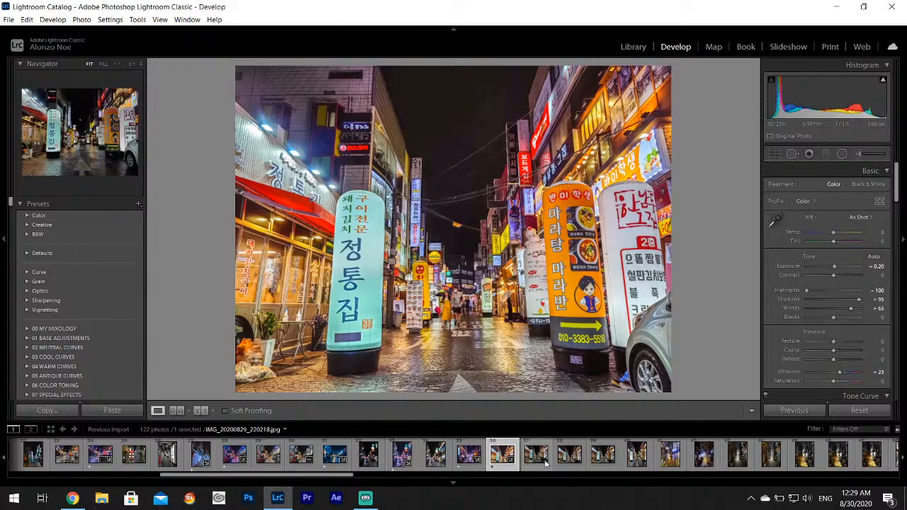
Select IMG_20200829_220329.jpg and set Highlights to −100, Shadows to −18 and Whites to +37
{"action": "left_click", "coordinate": [649, 461]}
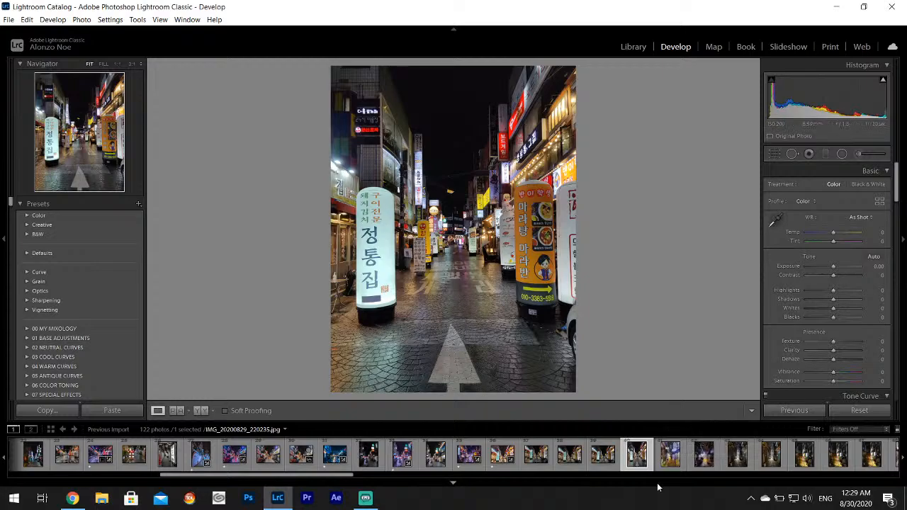
{"action": "left_click", "coordinate": [671, 457]}
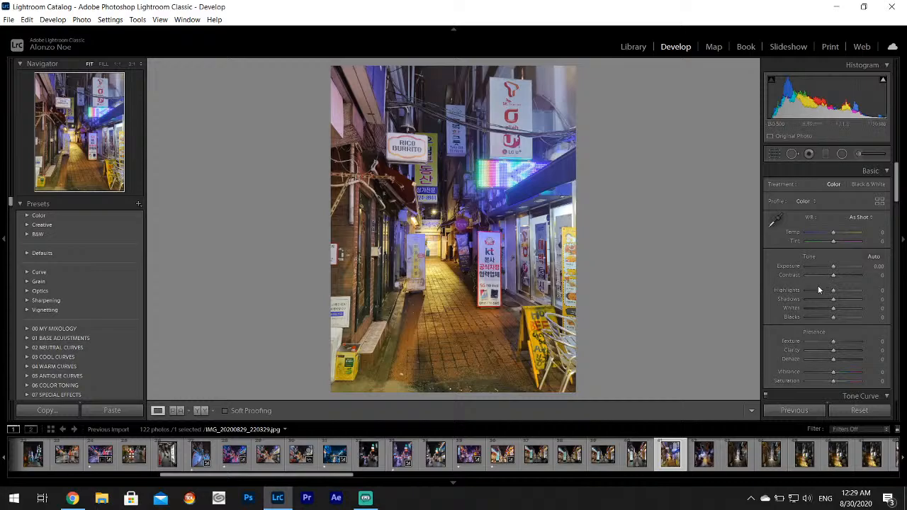
{"action": "mouse_move", "coordinate": [818, 290]}
{"action": "left_mouse_down"}
{"action": "mouse_move", "coordinate": [791, 293]}
{"action": "mouse_move", "coordinate": [864, 298]}
{"action": "mouse_move", "coordinate": [846, 312]}
{"action": "mouse_move", "coordinate": [821, 301]}
{"action": "mouse_move", "coordinate": [830, 302]}
{"action": "left_mouse_up"}
{"action": "double_click", "coordinate": [803, 300]}
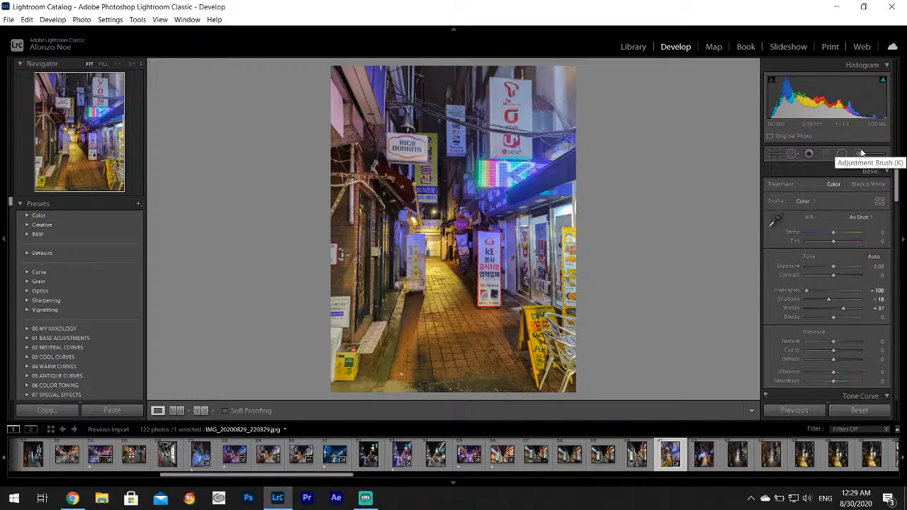
Set the Rico Burrito alley photo's Post-Crop Vignetting amount to −26 and its Yellow saturation to +13
{"action": "left_click_drag", "start_coordinate": [898, 169], "coordinate": [899, 340]}
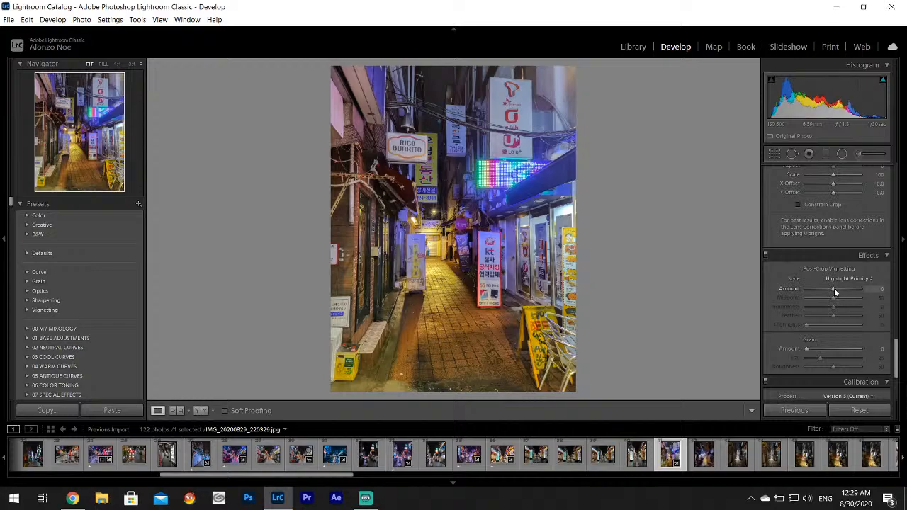
{"action": "left_click_drag", "start_coordinate": [834, 288], "coordinate": [830, 292]}
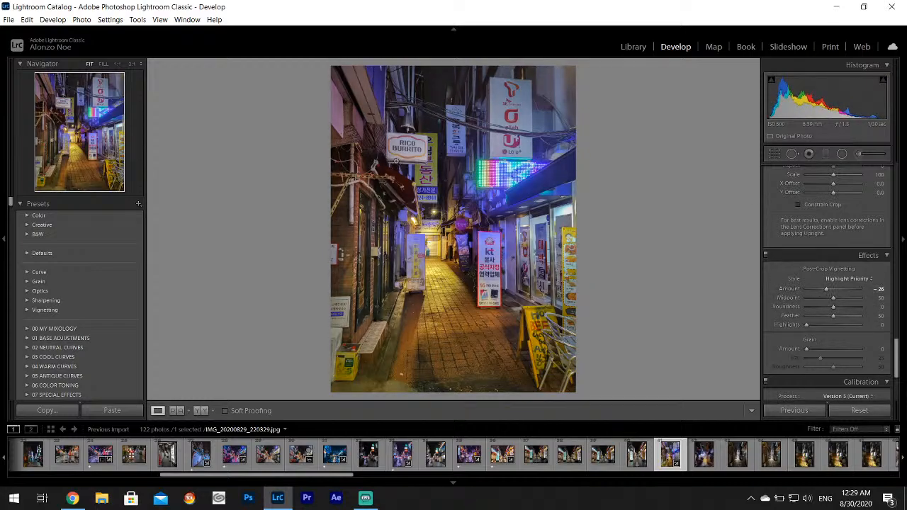
{"action": "left_click", "coordinate": [408, 148]}
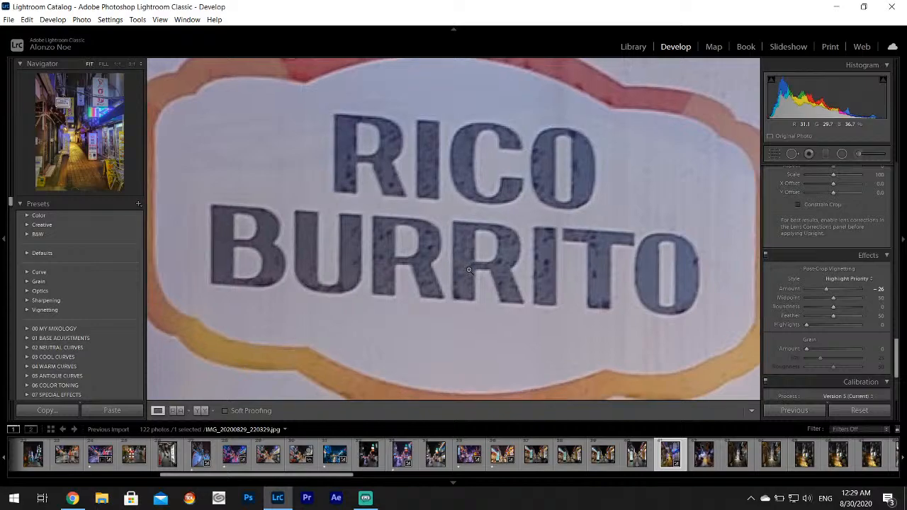
{"action": "left_click", "coordinate": [469, 270]}
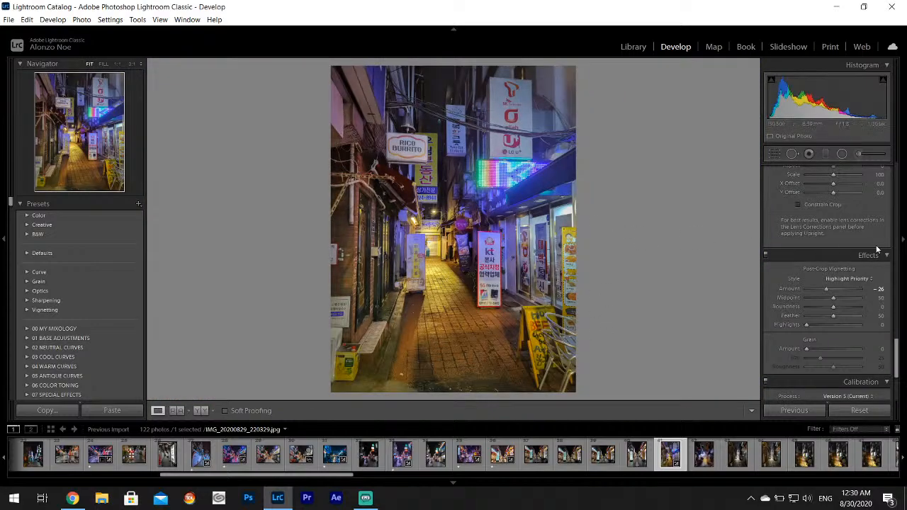
{"action": "left_click_drag", "start_coordinate": [897, 349], "coordinate": [898, 238]}
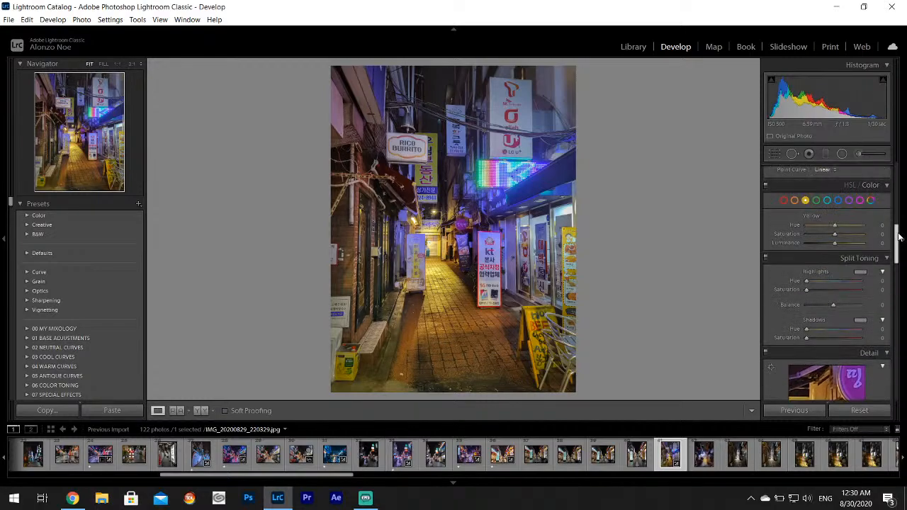
{"action": "left_click_drag", "start_coordinate": [835, 235], "coordinate": [840, 235]}
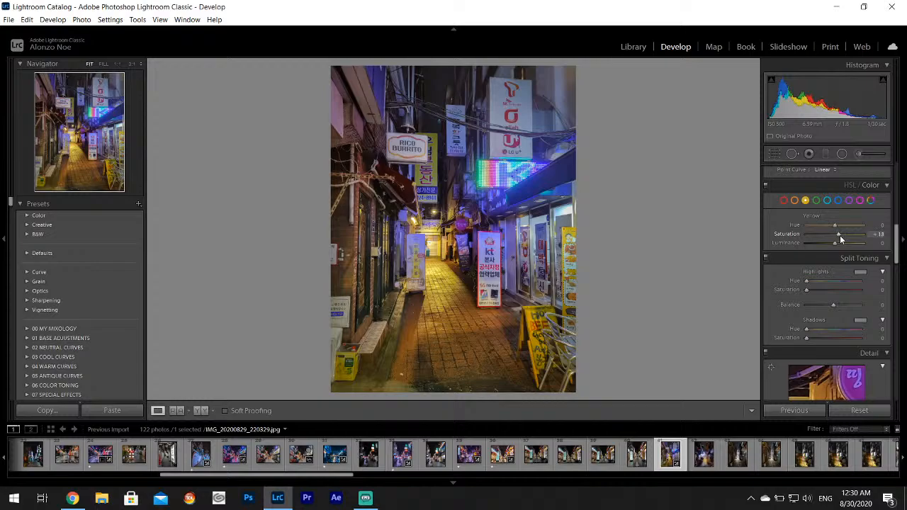
Export the edited Rico Burrito alley photo to the Phone Shots subfolder
{"action": "left_click", "coordinate": [8, 19]}
{"action": "left_click", "coordinate": [46, 157]}
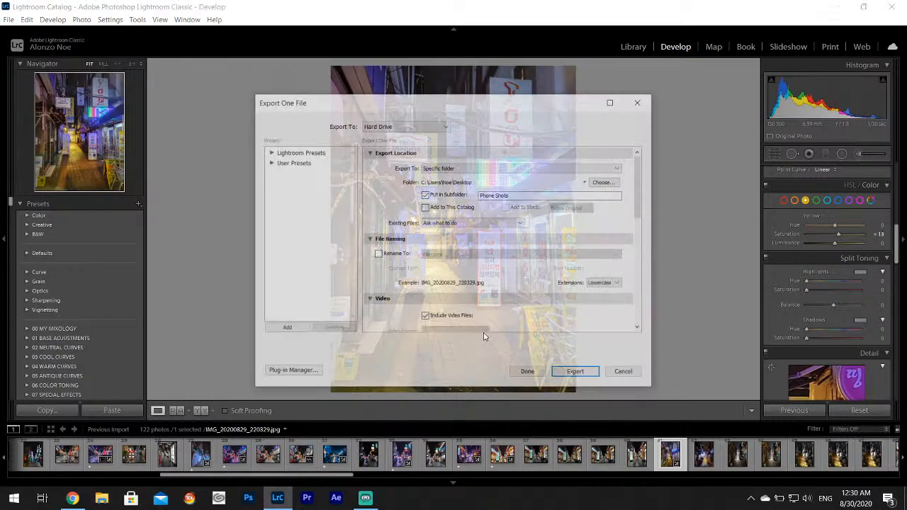
{"action": "left_click", "coordinate": [575, 373]}
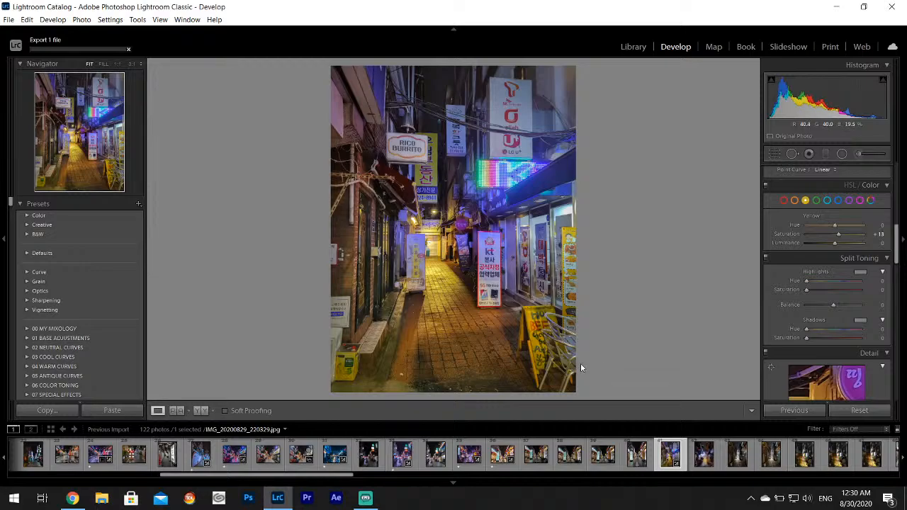
Select IMG_20200829_220351.jpg and set Highlights to −100, Shadows to +100, Whites to +67, Vibrance to +18 and Contrast to −19
{"action": "left_click", "coordinate": [707, 462]}
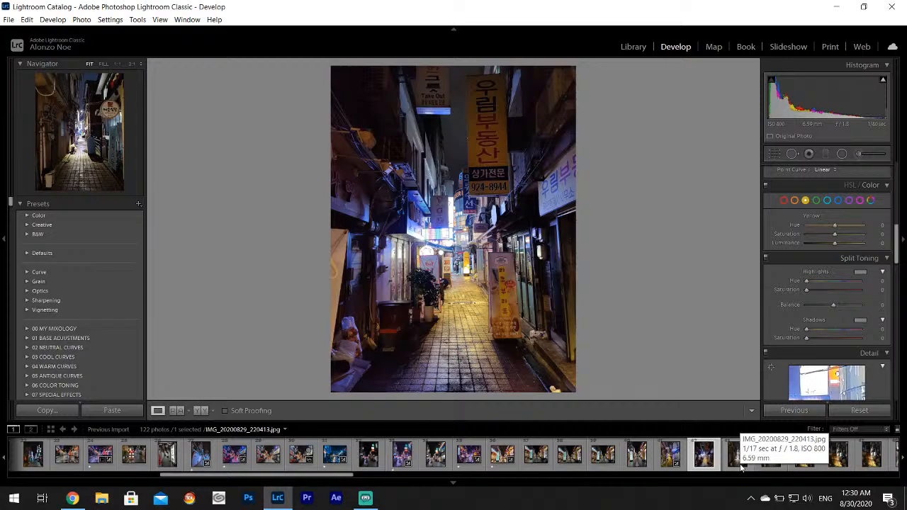
{"action": "left_click", "coordinate": [742, 466]}
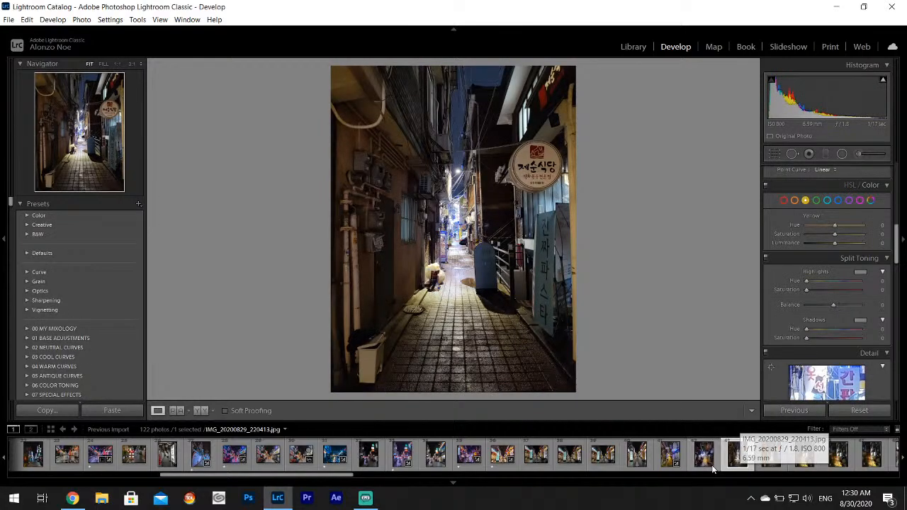
{"action": "left_click", "coordinate": [708, 461]}
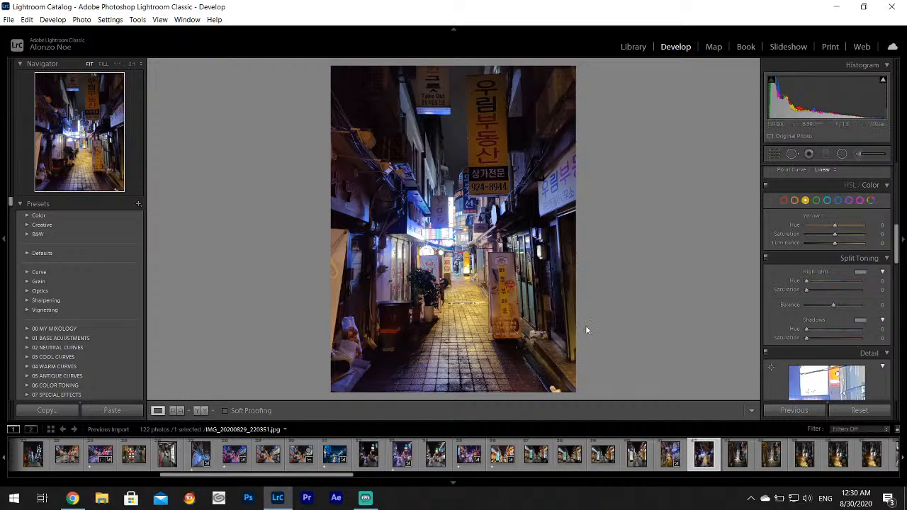
{"action": "left_click_drag", "start_coordinate": [896, 244], "coordinate": [896, 183]}
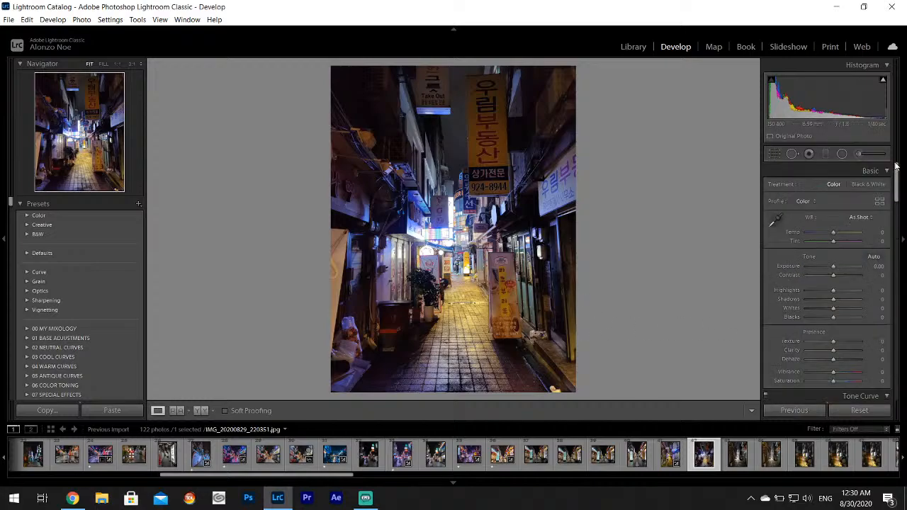
{"action": "left_click_drag", "start_coordinate": [810, 290], "coordinate": [853, 313]}
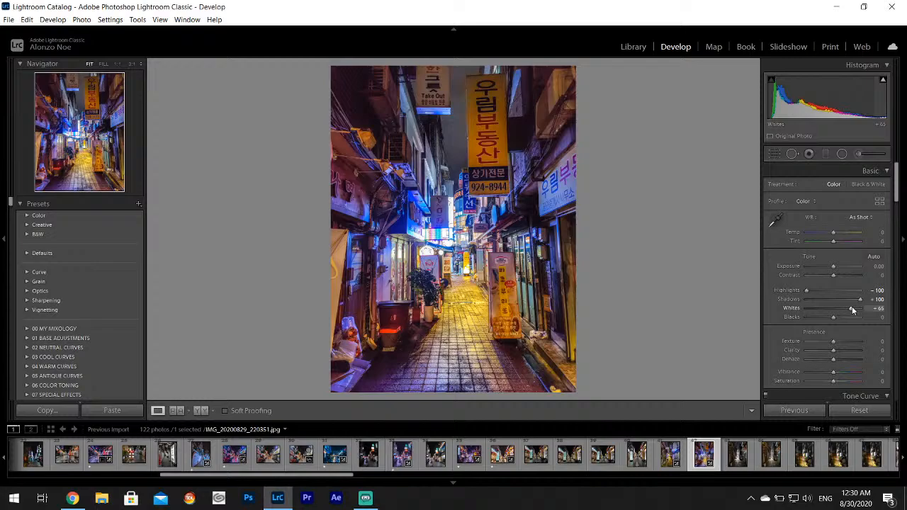
{"action": "left_click_drag", "start_coordinate": [855, 309], "coordinate": [852, 309]}
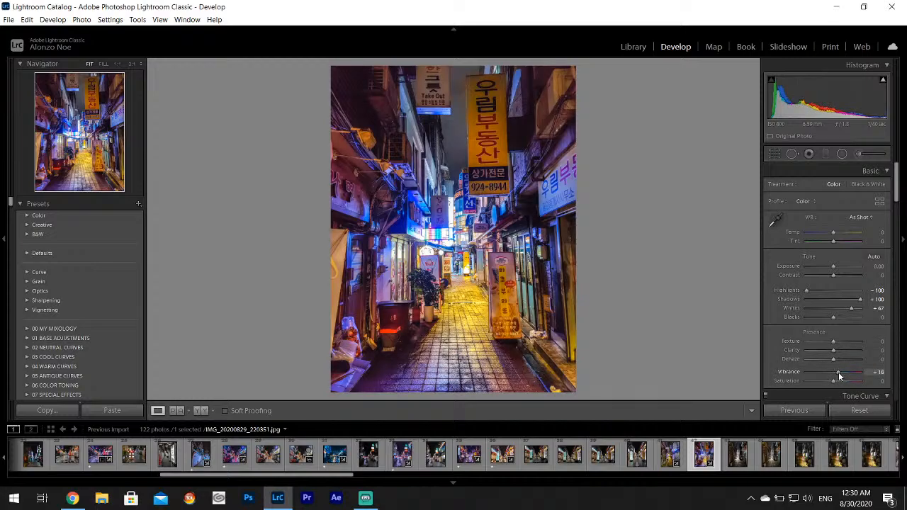
{"action": "left_click_drag", "start_coordinate": [838, 372], "coordinate": [839, 371]}
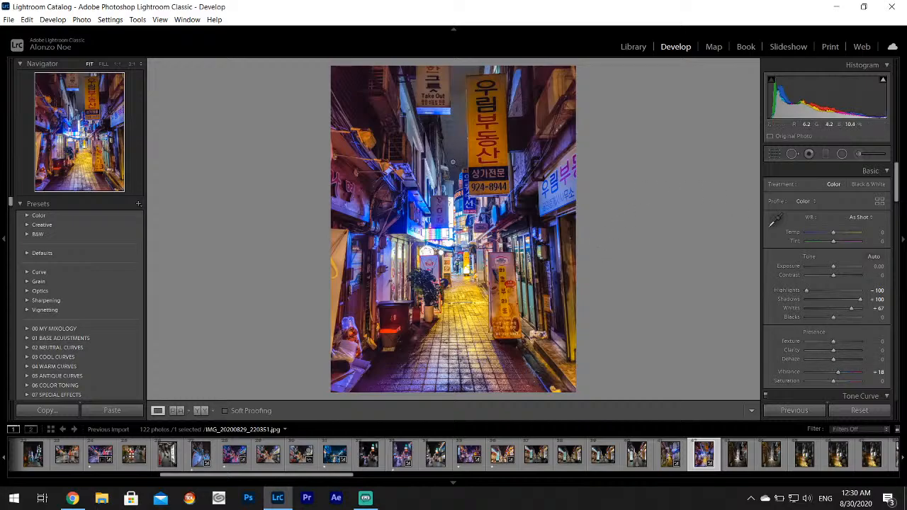
{"action": "left_click_drag", "start_coordinate": [833, 276], "coordinate": [829, 277]}
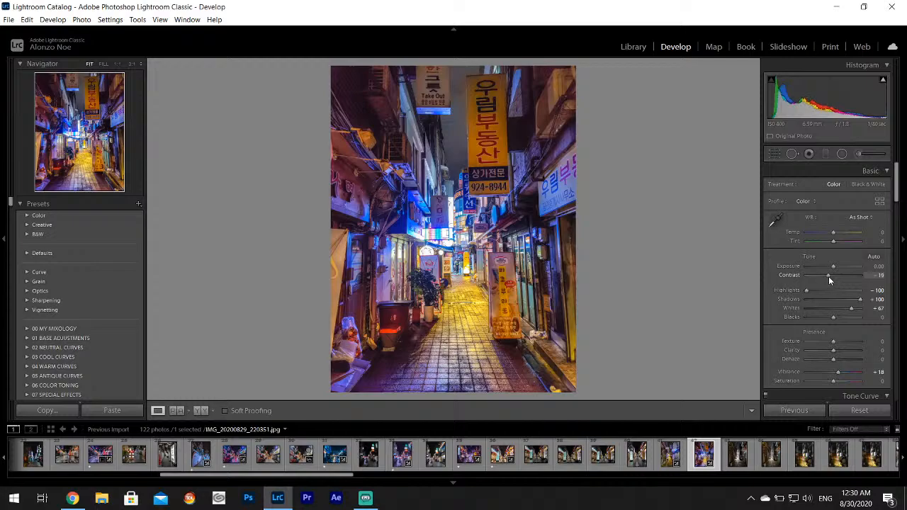
Export the edited IMG_20200829_220351.jpg with the existing export settings
{"action": "left_click", "coordinate": [8, 20]}
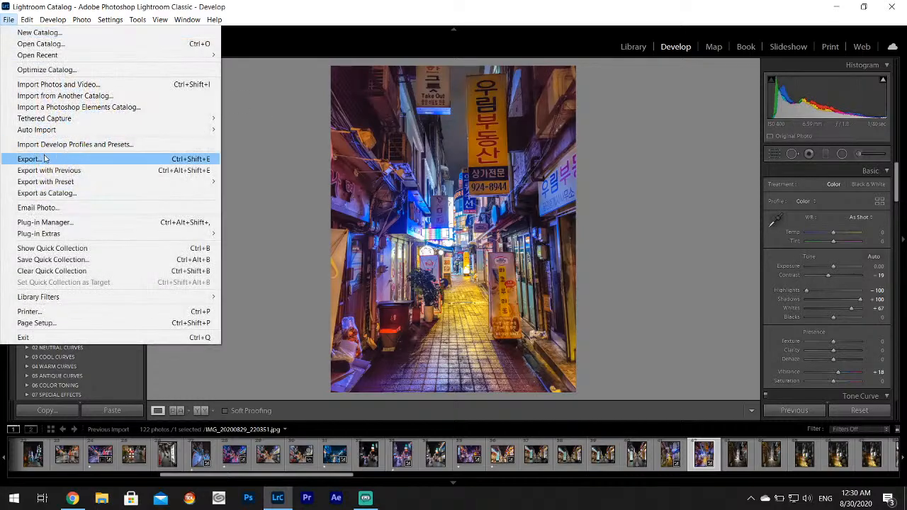
{"action": "left_click", "coordinate": [29, 159]}
{"action": "left_click", "coordinate": [578, 373]}
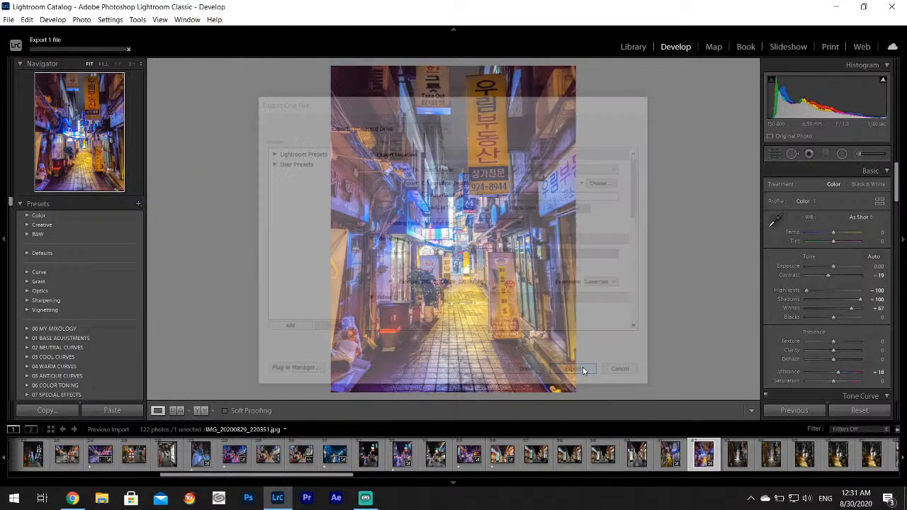
Review the blue street photo and the two edited alley photos, and rate IMG_20200829_220351.jpg one star
{"action": "left_click", "coordinate": [327, 457]}
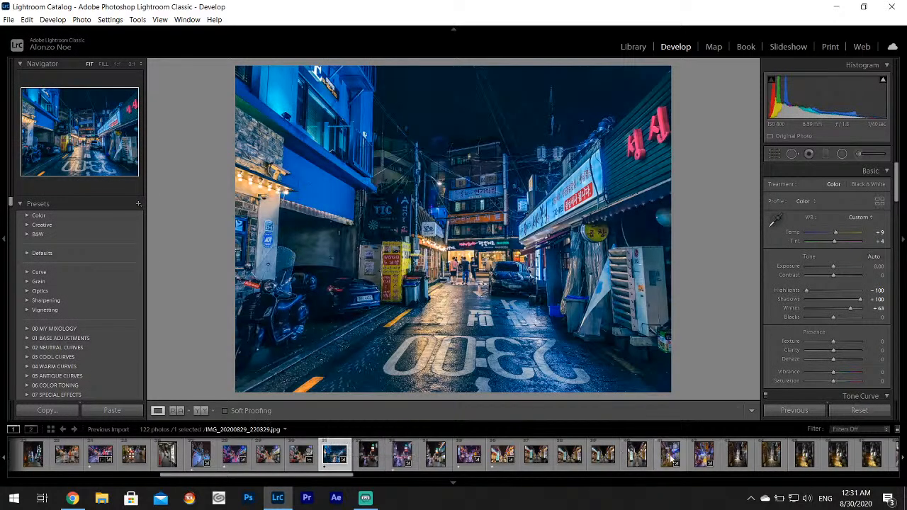
{"action": "left_click", "coordinate": [671, 457]}
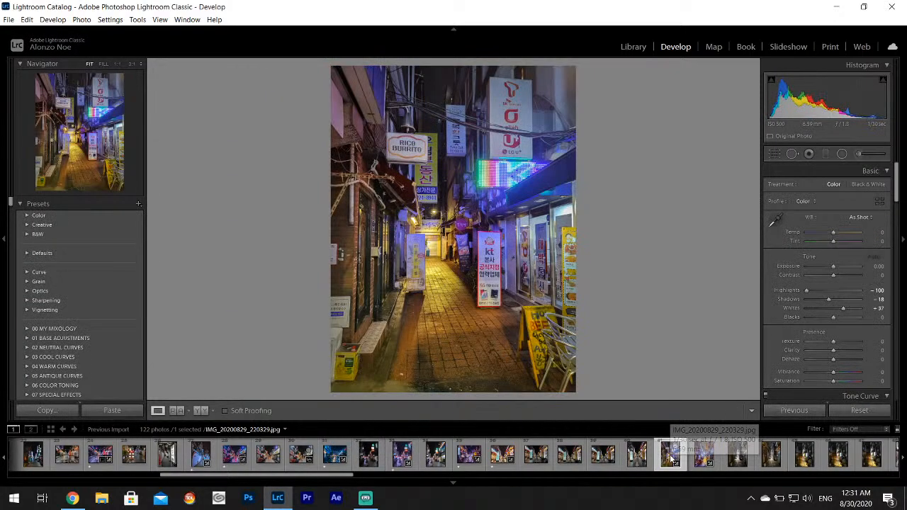
{"action": "left_click", "coordinate": [704, 457]}
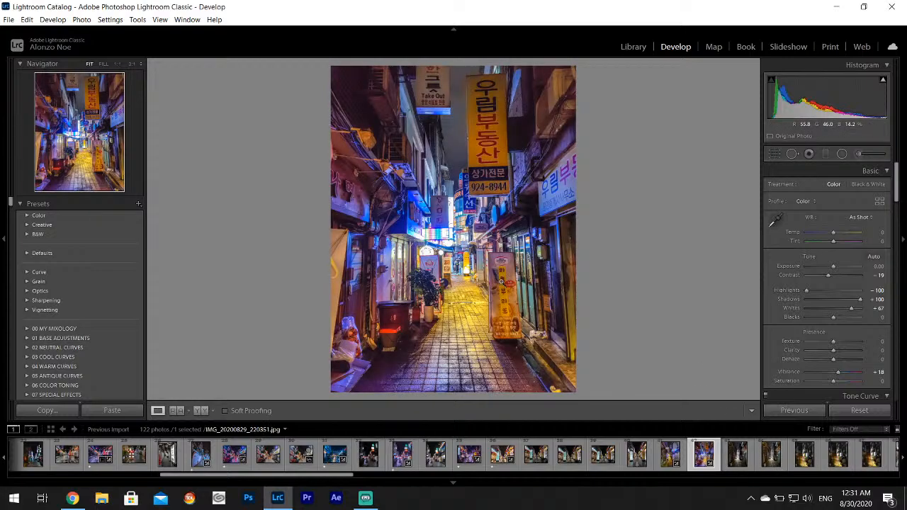
{"action": "key", "text": "1"}
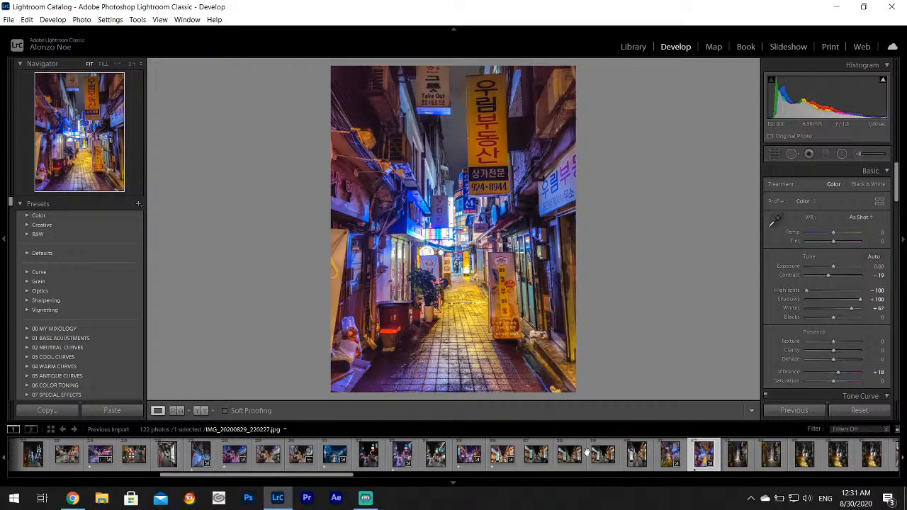
Select IMG_20200829_220421.jpg and set Highlights to −100 and Whites to +61
{"action": "scroll", "coordinate": [587, 451], "scroll_direction": "down", "scroll_amount": 3}
{"action": "left_click", "coordinate": [503, 460]}
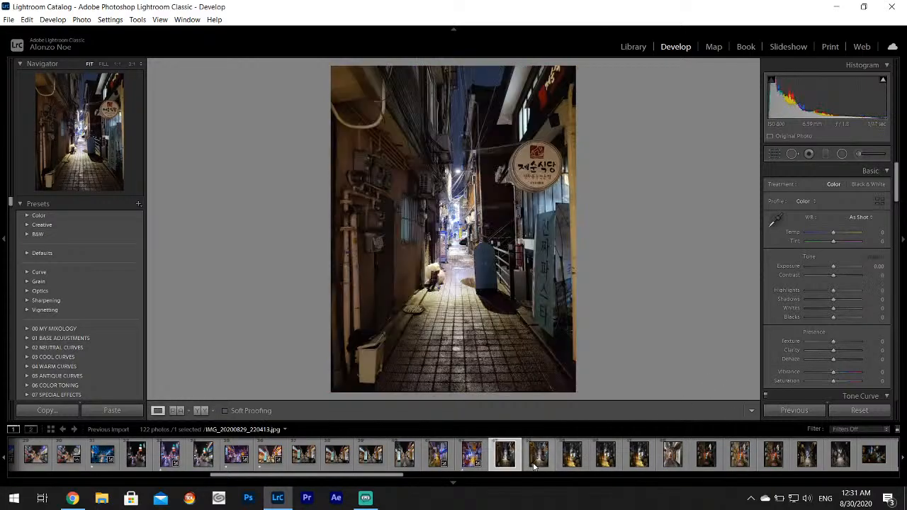
{"action": "left_click", "coordinate": [536, 460]}
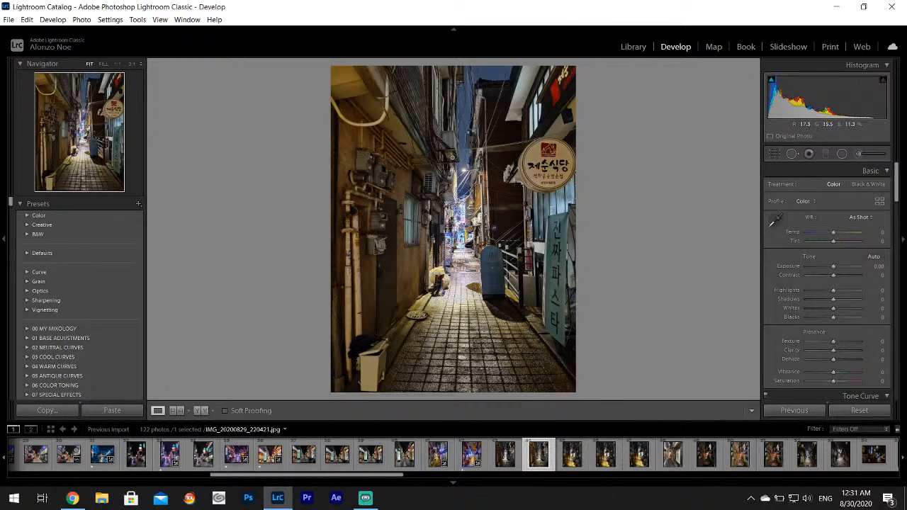
{"action": "left_click", "coordinate": [803, 291]}
{"action": "left_click_drag", "start_coordinate": [832, 310], "coordinate": [850, 312]}
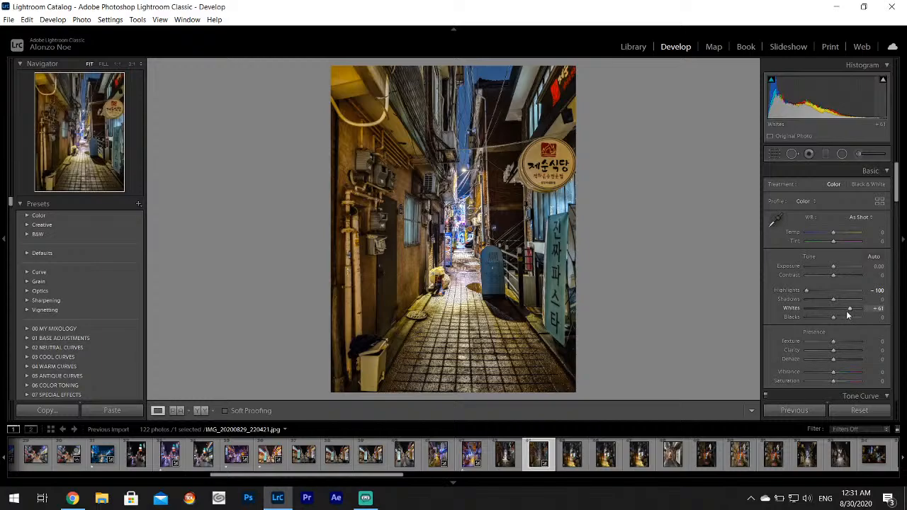
{"action": "left_click_drag", "start_coordinate": [836, 298], "coordinate": [879, 305]}
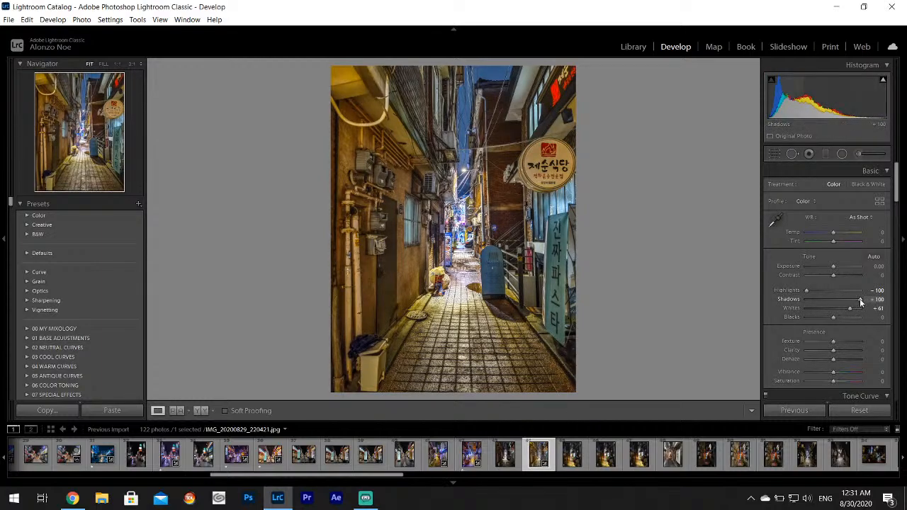
{"action": "left_click_drag", "start_coordinate": [861, 303], "coordinate": [839, 304]}
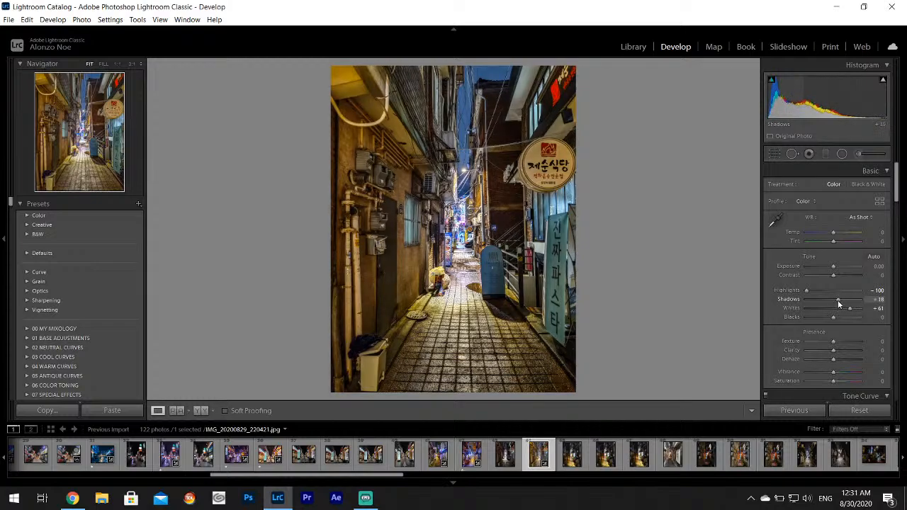
{"action": "double_click", "coordinate": [792, 300]}
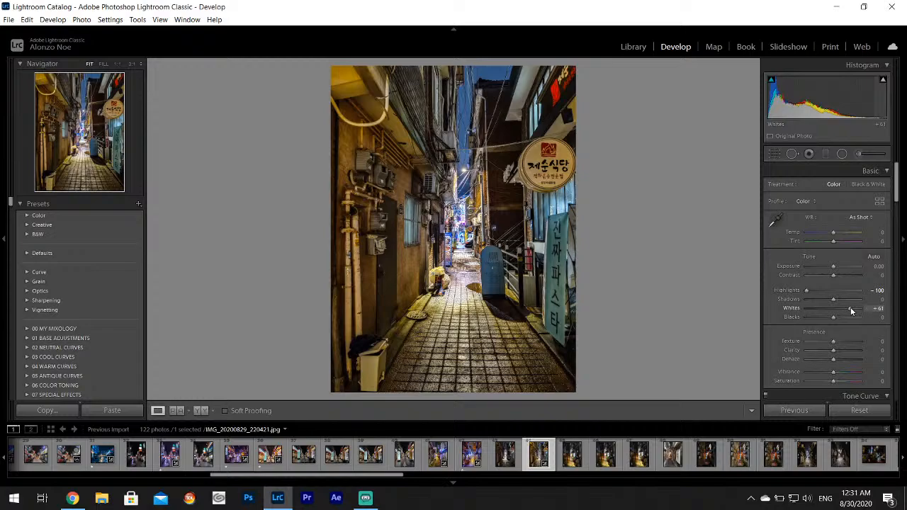
Set Contrast to −53 and sample the alley's beige wall with the White Balance Selector to cool the photo
{"action": "left_click_drag", "start_coordinate": [834, 276], "coordinate": [818, 277]}
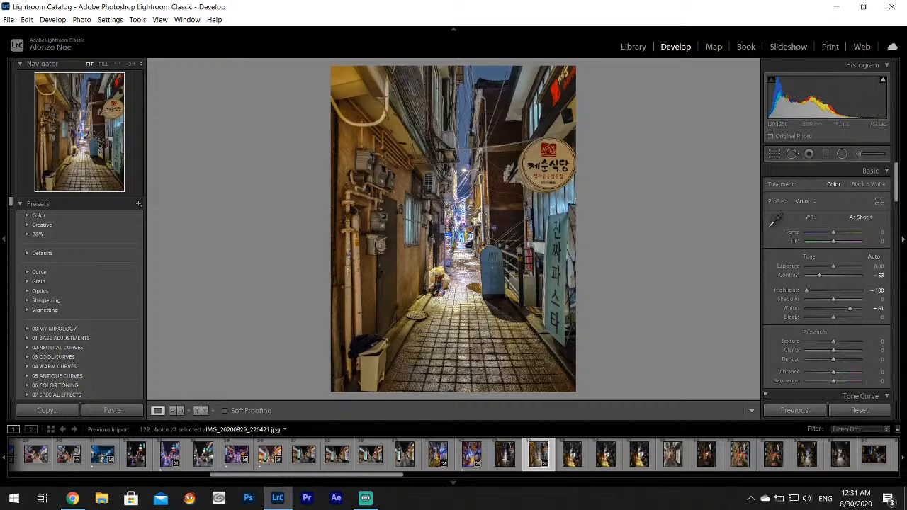
{"action": "left_click", "coordinate": [776, 220]}
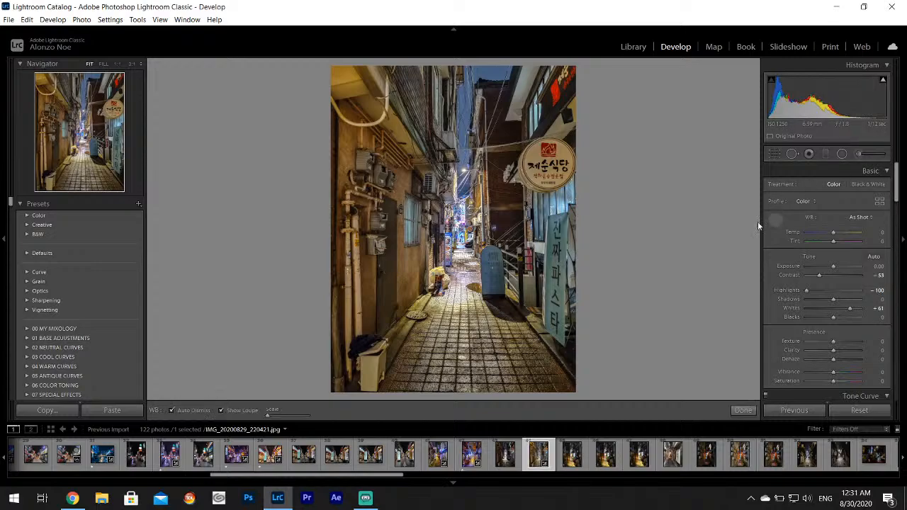
{"action": "left_click", "coordinate": [358, 254]}
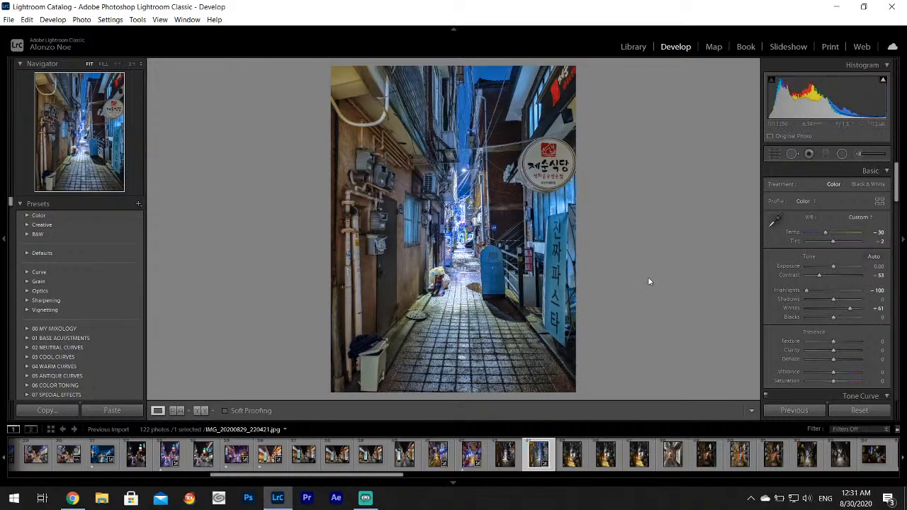
Tint the shadows violet-blue in Split Toning with Hue 248 and Saturation 35
{"action": "scroll", "coordinate": [905, 228], "scroll_direction": "down", "scroll_amount": 5}
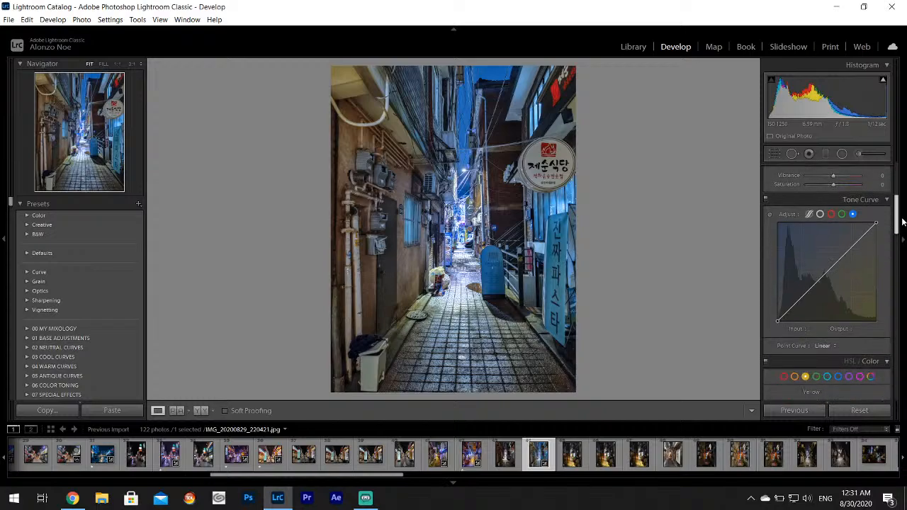
{"action": "scroll", "coordinate": [904, 228], "scroll_direction": "down", "scroll_amount": 2}
{"action": "left_click", "coordinate": [859, 305]}
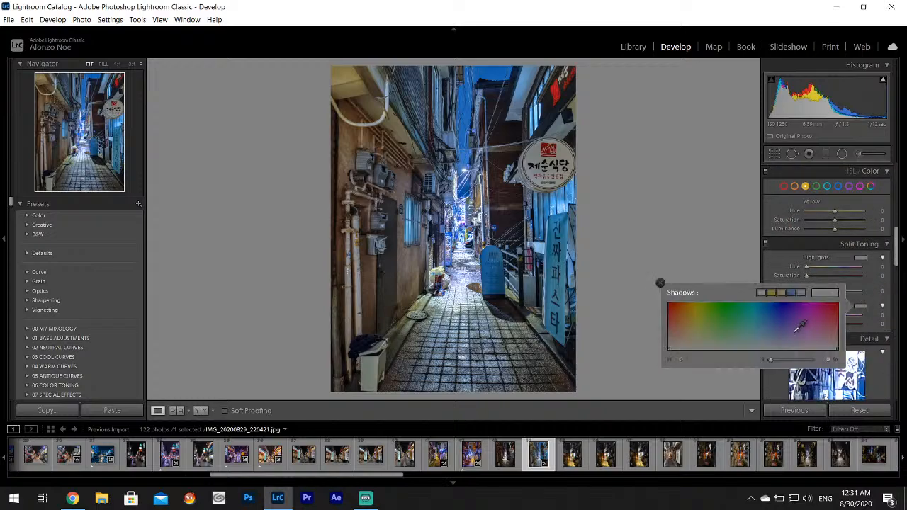
{"action": "left_click", "coordinate": [791, 334]}
{"action": "mouse_move", "coordinate": [791, 333]}
{"action": "left_mouse_down"}
{"action": "mouse_move", "coordinate": [790, 324]}
{"action": "mouse_move", "coordinate": [796, 336]}
{"action": "mouse_move", "coordinate": [786, 332]}
{"action": "left_mouse_up"}
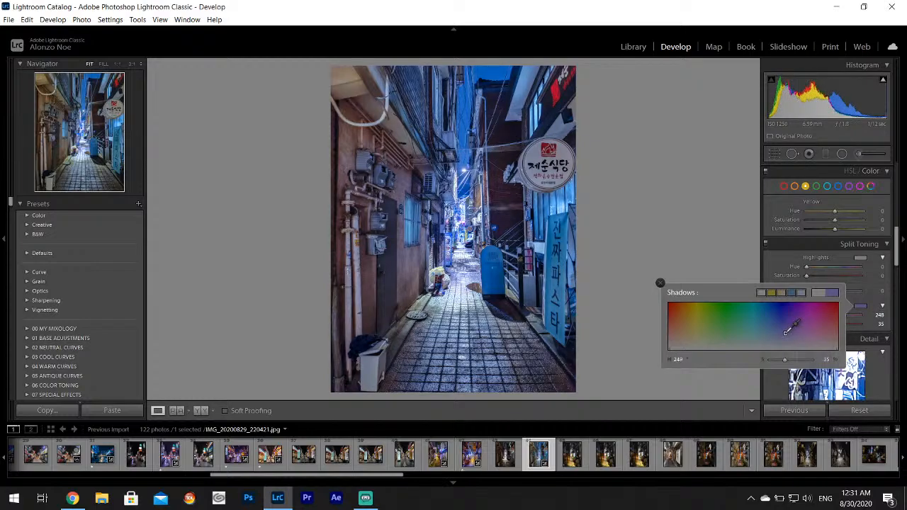
{"action": "left_click", "coordinate": [667, 282]}
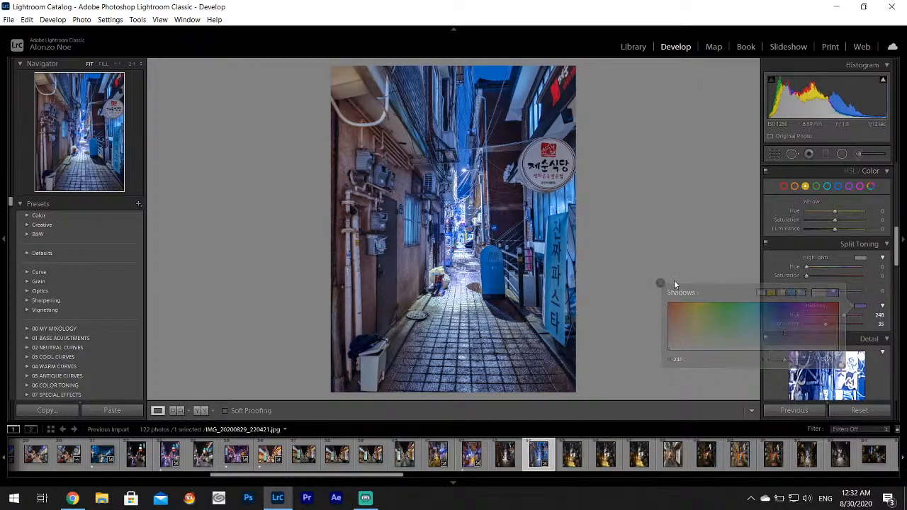
Set the aqua Hue to +100 in the HSL color adjustments
{"action": "left_click", "coordinate": [827, 187]}
{"action": "left_click_drag", "start_coordinate": [834, 211], "coordinate": [757, 210]}
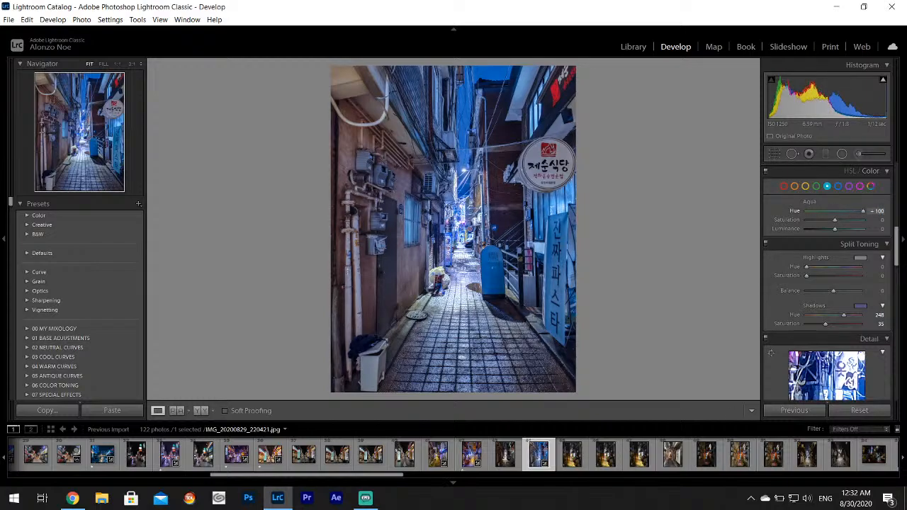
{"action": "left_click_drag", "start_coordinate": [696, 221], "coordinate": [865, 212]}
{"action": "left_click_drag", "start_coordinate": [466, 241], "coordinate": [603, 199]}
Set the post-crop vignette Amount to −25 and Vibrance to +18
{"action": "left_click_drag", "start_coordinate": [899, 245], "coordinate": [900, 365]}
{"action": "left_click_drag", "start_coordinate": [834, 234], "coordinate": [829, 237]}
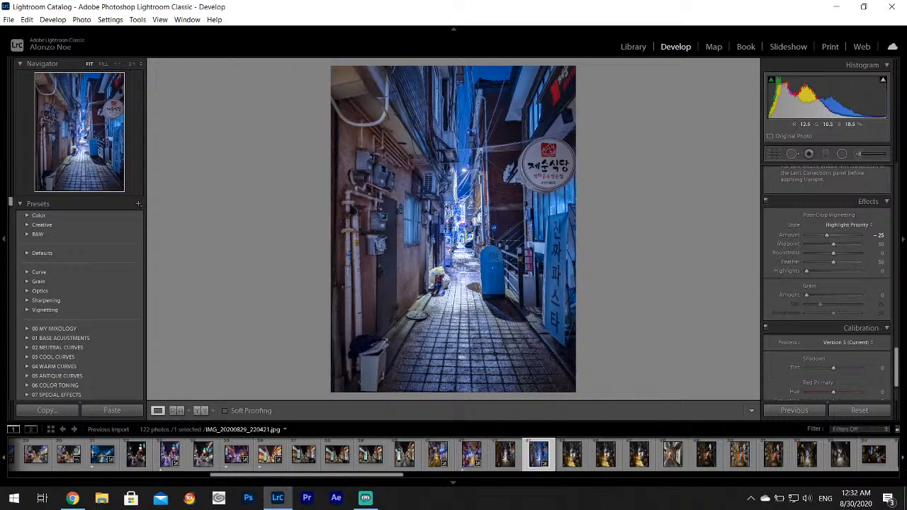
{"action": "left_click_drag", "start_coordinate": [897, 365], "coordinate": [897, 190]}
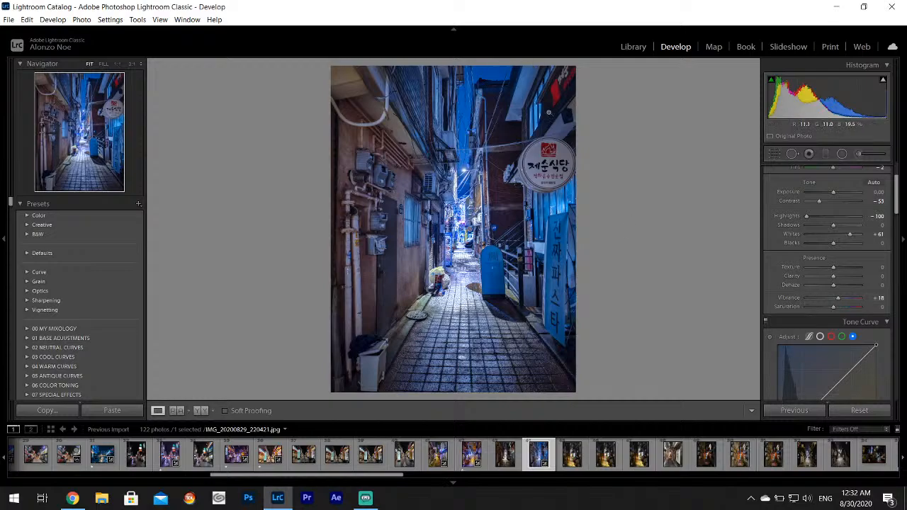
Set up an Adjustment Brush for the red sign, adjusting its Exposure and leaving its tint color unset
{"action": "left_click", "coordinate": [561, 88]}
{"action": "left_click", "coordinate": [506, 163]}
{"action": "left_click", "coordinate": [861, 154]}
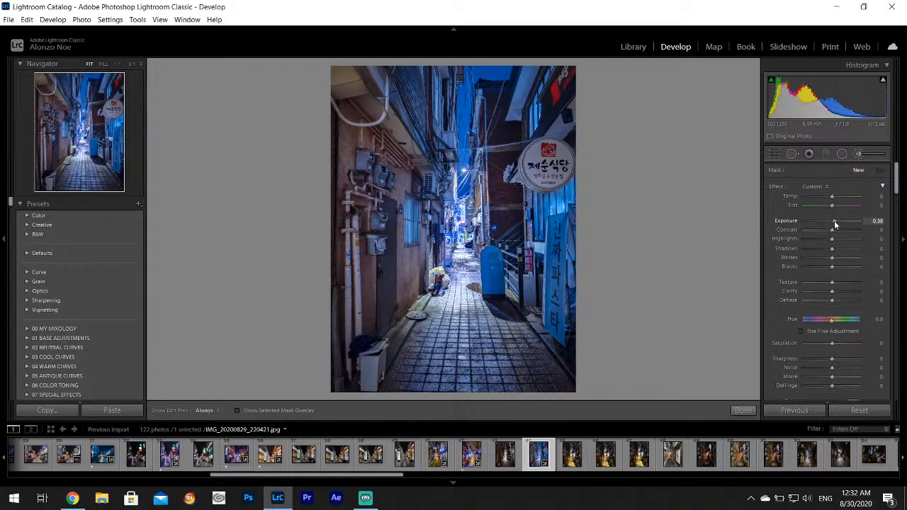
{"action": "left_click_drag", "start_coordinate": [834, 220], "coordinate": [832, 220]}
{"action": "left_click_drag", "start_coordinate": [896, 184], "coordinate": [898, 199]}
{"action": "left_click", "coordinate": [854, 280]}
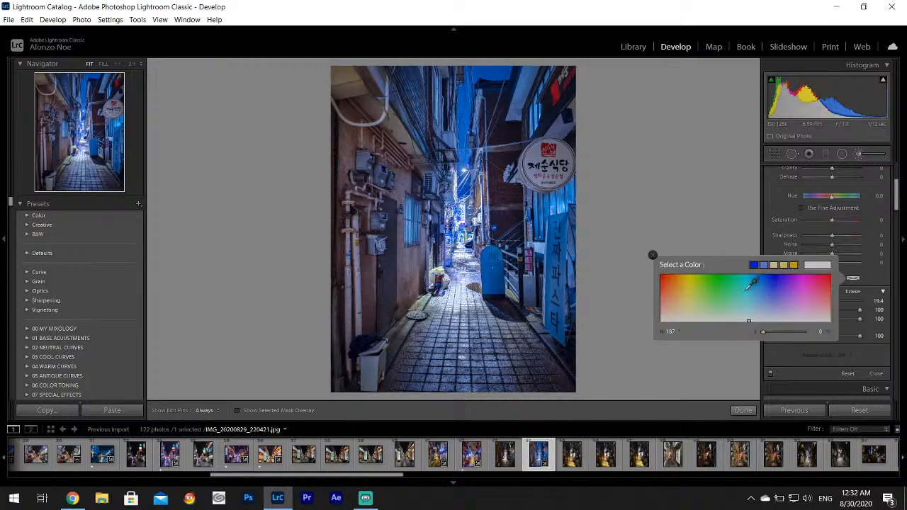
{"action": "left_click", "coordinate": [653, 255]}
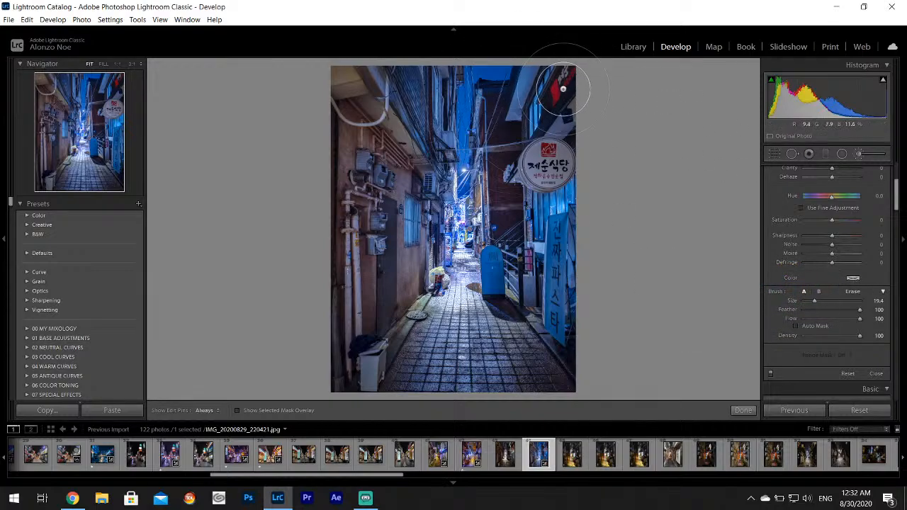
Reduce the brush size to 2.6 and paint over the red panel of the upper sign, leaving the whole photo in view
{"action": "key", "text": "z"}
{"action": "left_click_drag", "start_coordinate": [100, 99], "coordinate": [118, 81]}
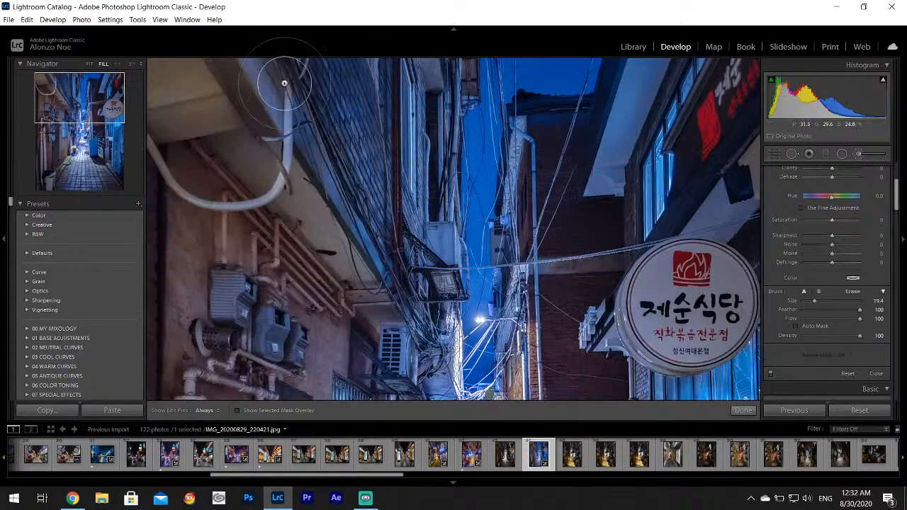
{"action": "left_click_drag", "start_coordinate": [814, 301], "coordinate": [801, 304]}
{"action": "key", "text": "h"}
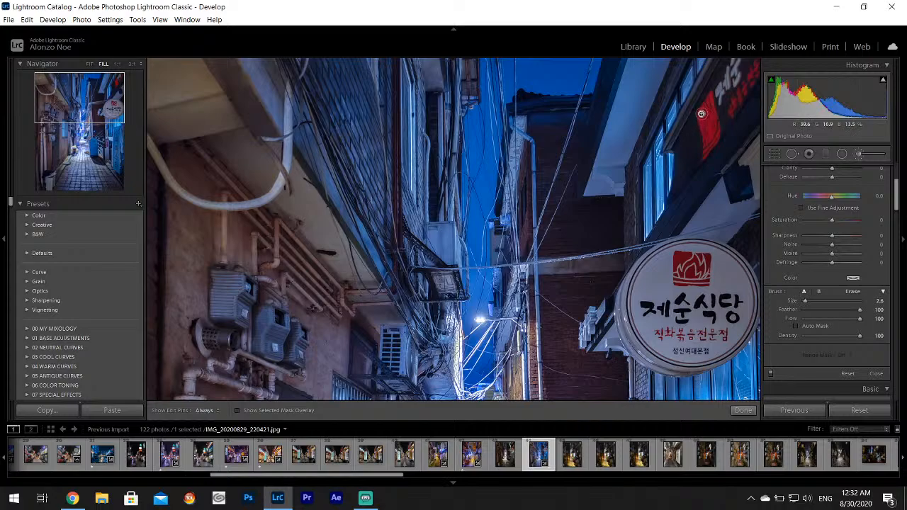
{"action": "left_click_drag", "start_coordinate": [715, 104], "coordinate": [711, 145]}
{"action": "left_click", "coordinate": [743, 410]}
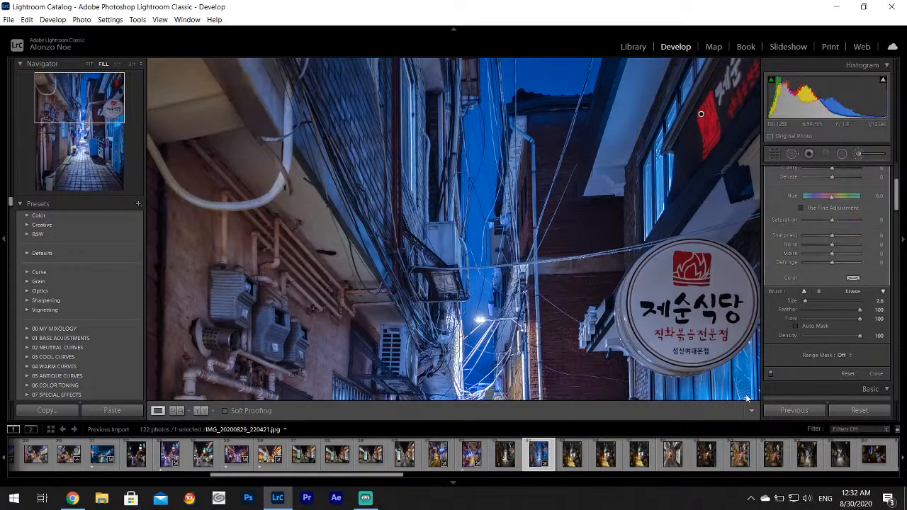
{"action": "left_click", "coordinate": [655, 269]}
{"action": "left_click", "coordinate": [656, 270]}
{"action": "left_click", "coordinate": [656, 268]}
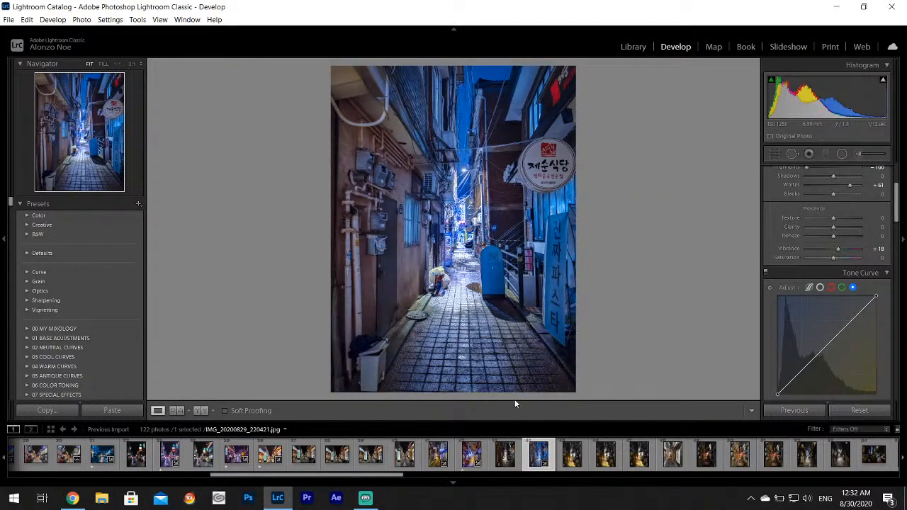
Check the alley's far end up close and export IMG_20200829_220421.jpg with the existing export settings
{"action": "left_click", "coordinate": [463, 238]}
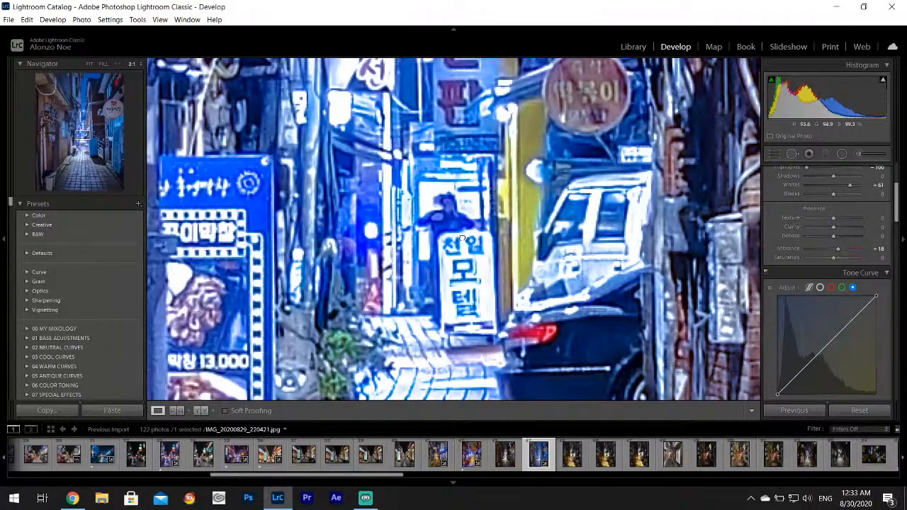
{"action": "left_click", "coordinate": [462, 238]}
{"action": "left_click", "coordinate": [8, 19]}
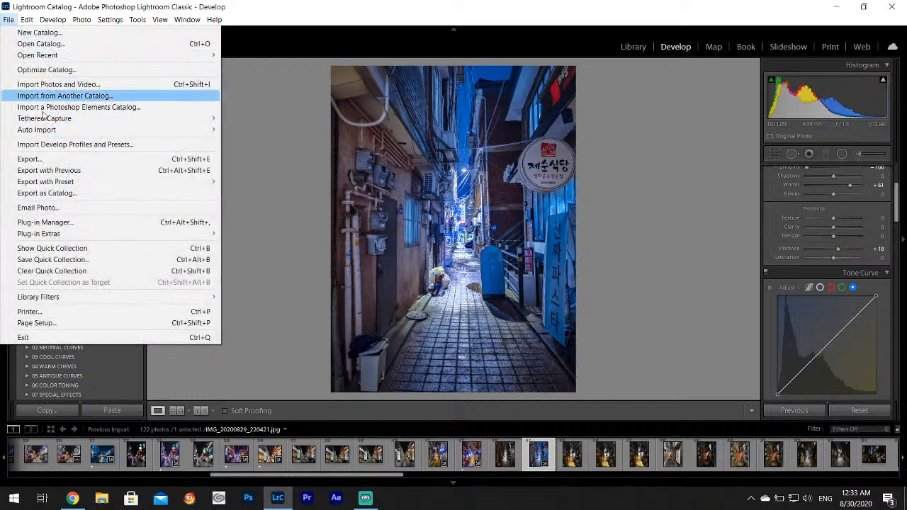
{"action": "left_click", "coordinate": [28, 158]}
{"action": "left_click", "coordinate": [579, 373]}
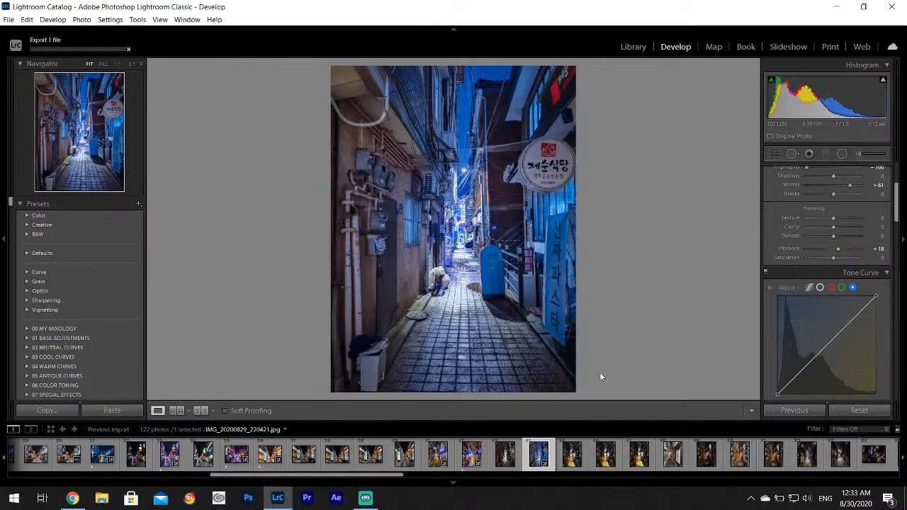
Compare the three similar yellow-lit alley photos that follow and select the middle one for editing
{"action": "left_click", "coordinate": [582, 462]}
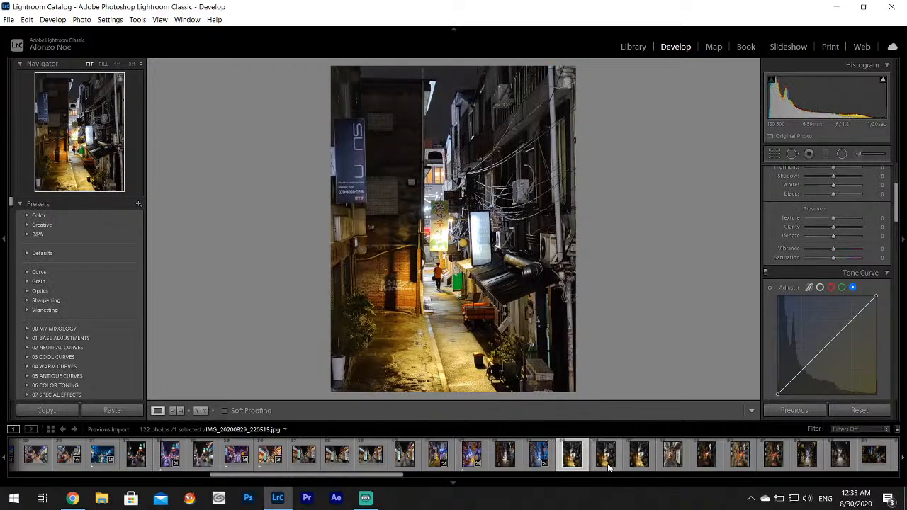
{"action": "left_click", "coordinate": [608, 465]}
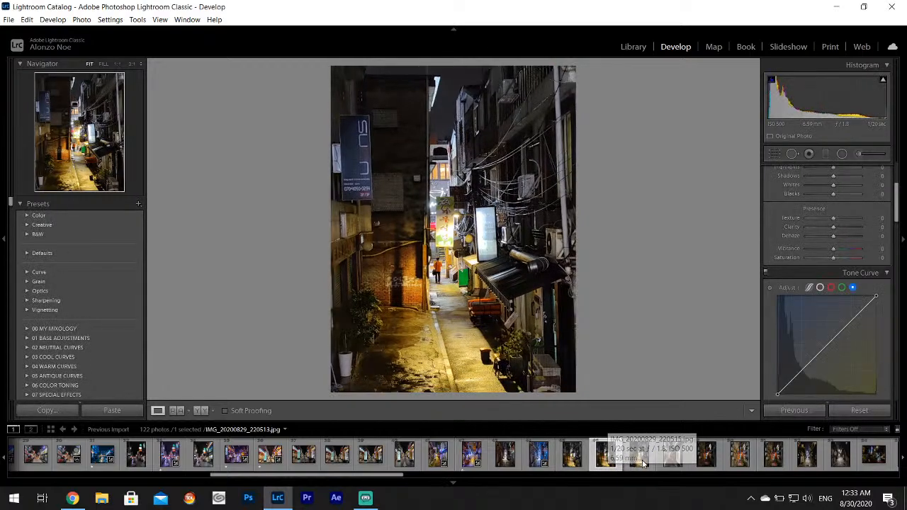
{"action": "left_click", "coordinate": [642, 463]}
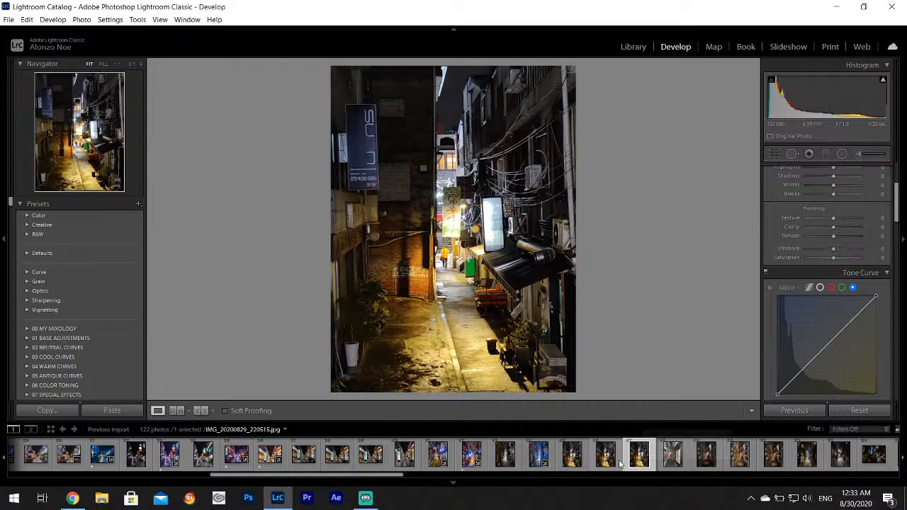
{"action": "left_click", "coordinate": [611, 460]}
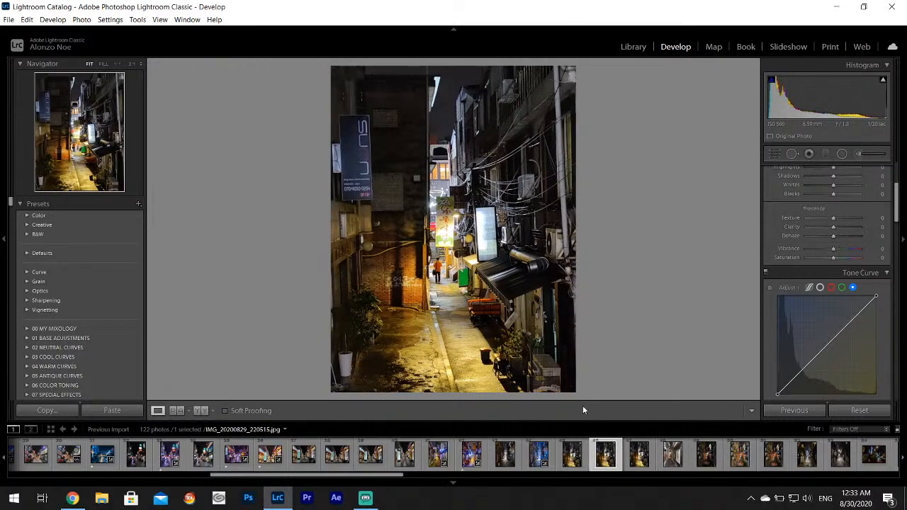
Examine the lettering on the brick wall and its surroundings up close in the selected alley photo
{"action": "left_click", "coordinate": [414, 284]}
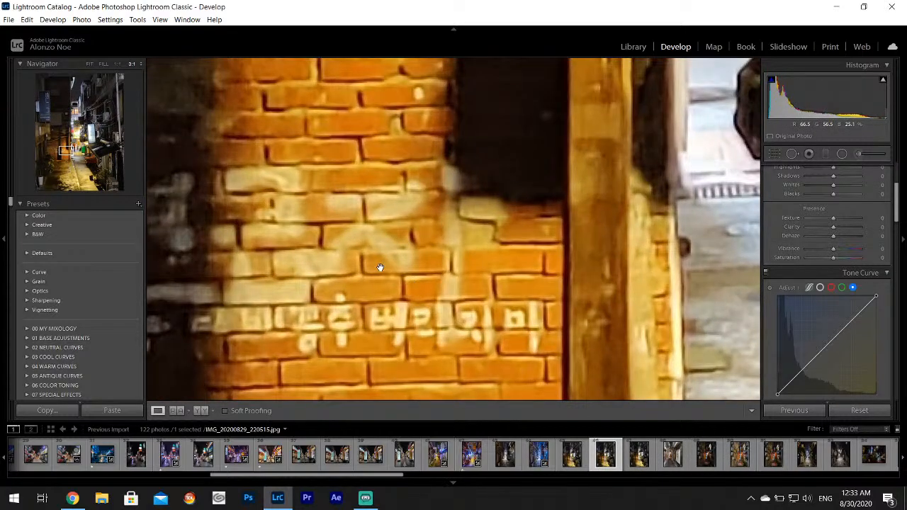
{"action": "left_click", "coordinate": [380, 267]}
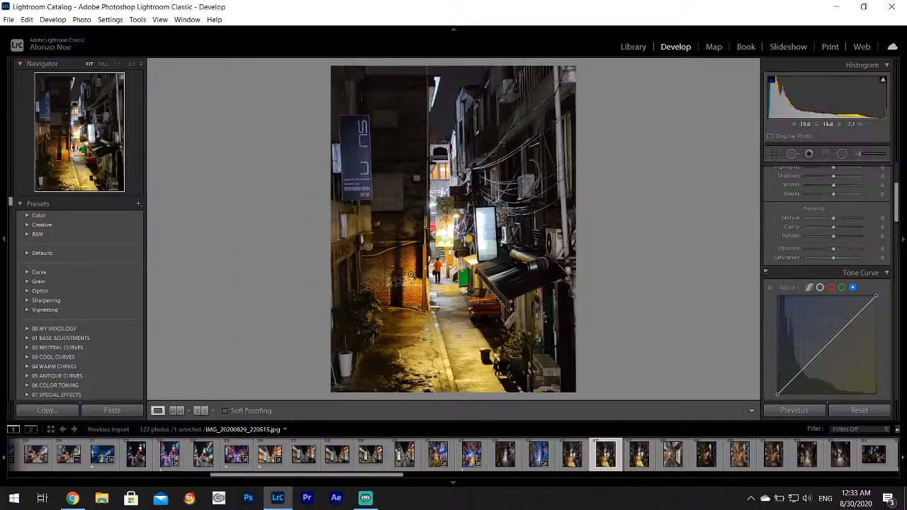
{"action": "left_click", "coordinate": [412, 279]}
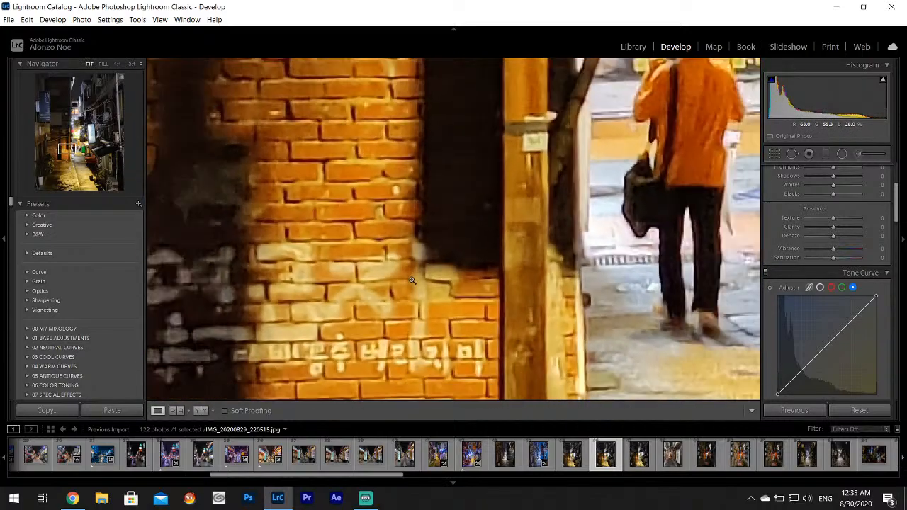
{"action": "left_click", "coordinate": [412, 280]}
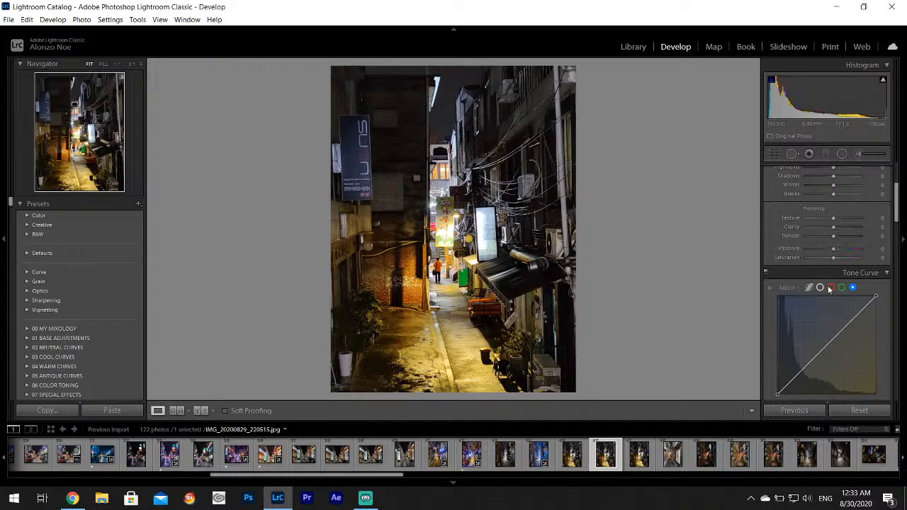
{"action": "scroll", "coordinate": [898, 163], "scroll_direction": "up", "scroll_amount": 3}
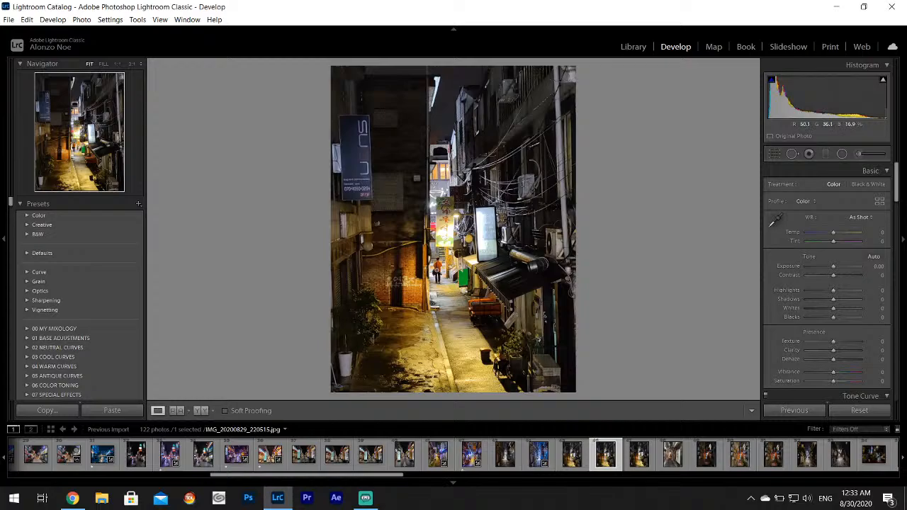
{"action": "left_click", "coordinate": [466, 338]}
{"action": "left_click", "coordinate": [426, 302]}
{"action": "left_click", "coordinate": [414, 275]}
{"action": "left_click", "coordinate": [414, 275]}
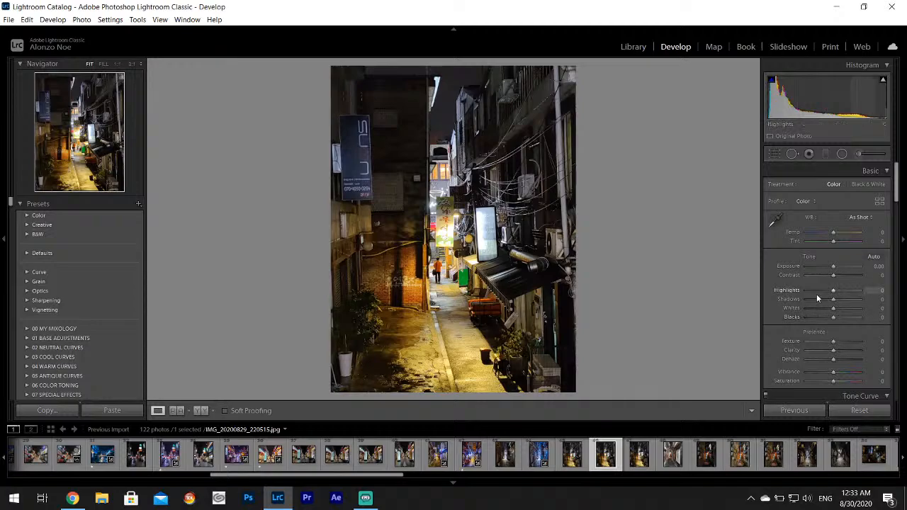
Set Highlights to −100, Whites to +56, Shadows to +40 and the yellow Hue to −100 on the selected alley photo
{"action": "left_click_drag", "start_coordinate": [817, 294], "coordinate": [792, 291]}
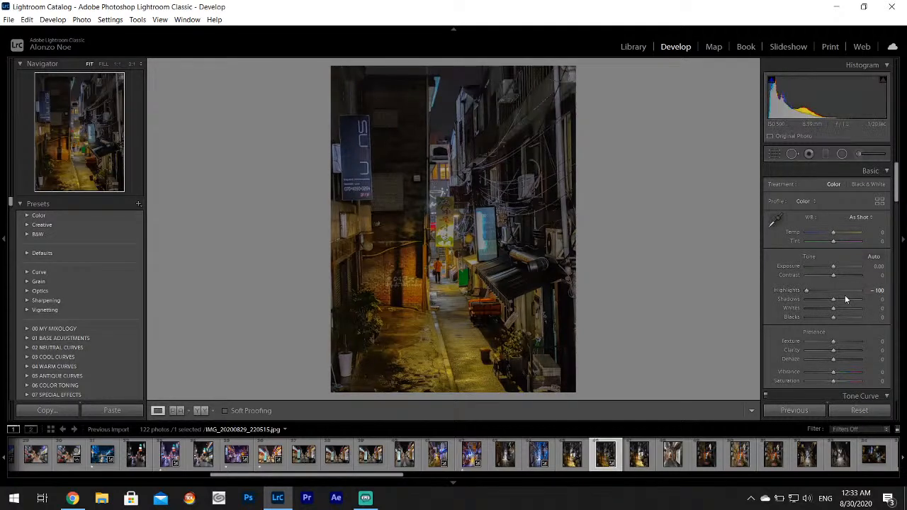
{"action": "left_click_drag", "start_coordinate": [841, 312], "coordinate": [848, 310]}
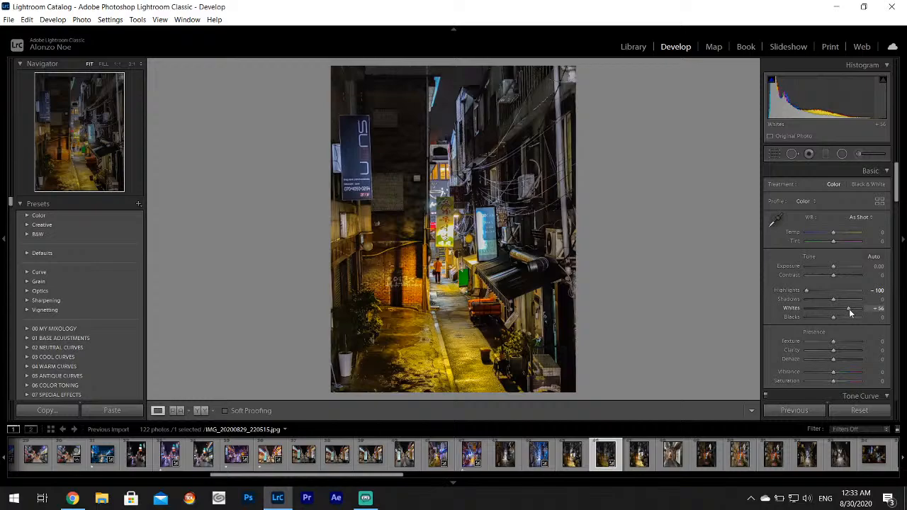
{"action": "left_click_drag", "start_coordinate": [835, 299], "coordinate": [841, 299]}
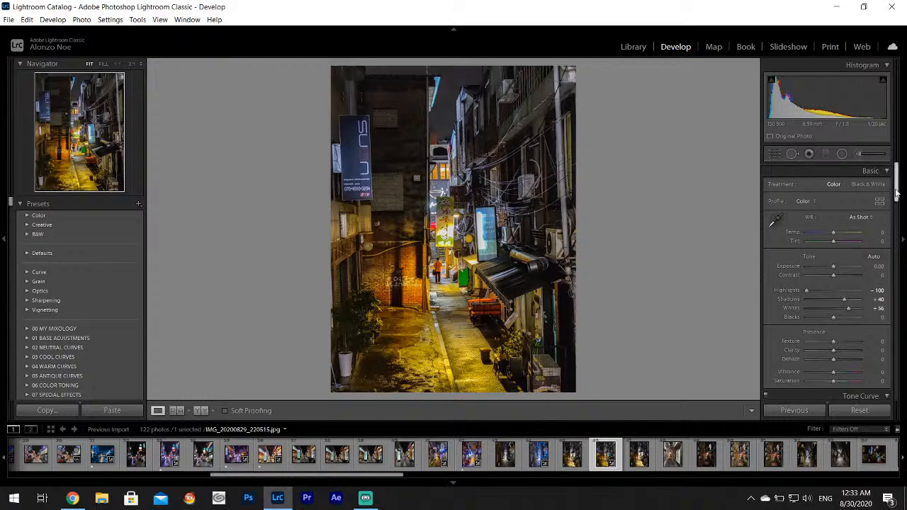
{"action": "left_click_drag", "start_coordinate": [897, 192], "coordinate": [897, 229]}
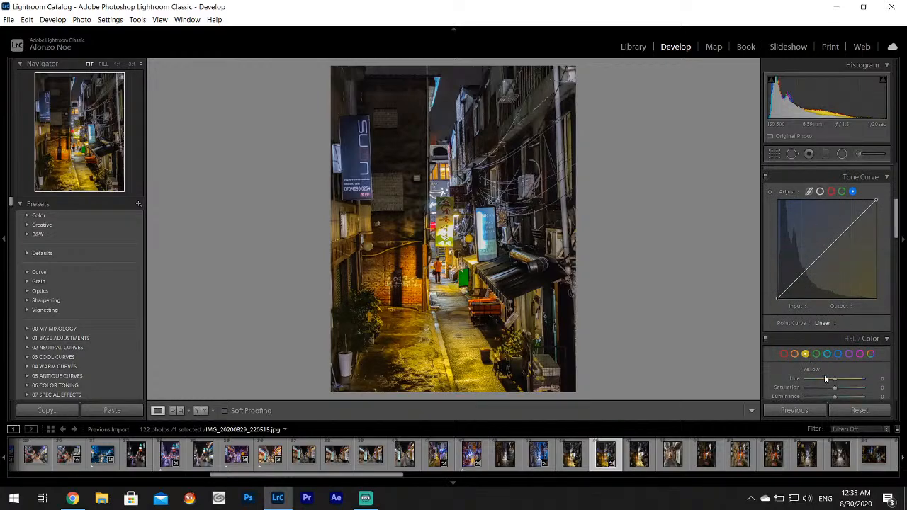
{"action": "left_click_drag", "start_coordinate": [825, 379], "coordinate": [804, 385]}
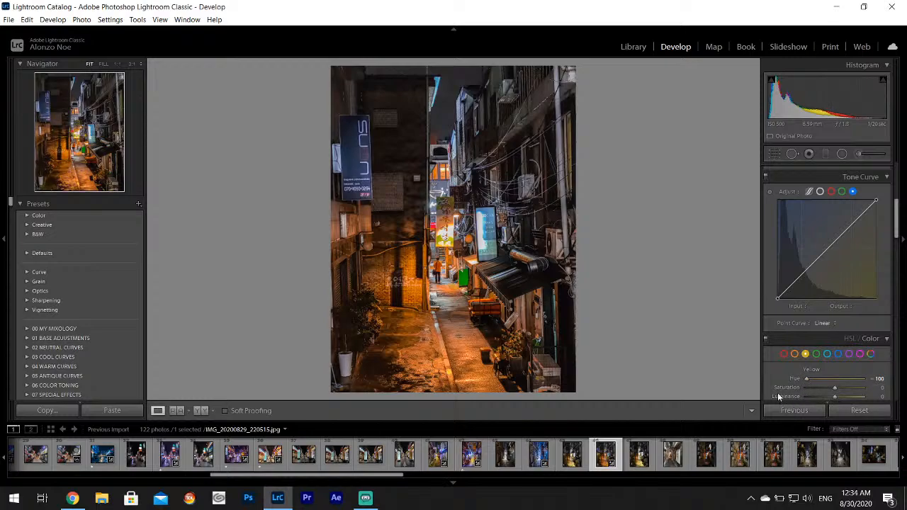
Set the split-toning shadows to Hue 237 with Saturation 0 on the yellow-lit alley photo
{"action": "left_click_drag", "start_coordinate": [899, 224], "coordinate": [895, 252]}
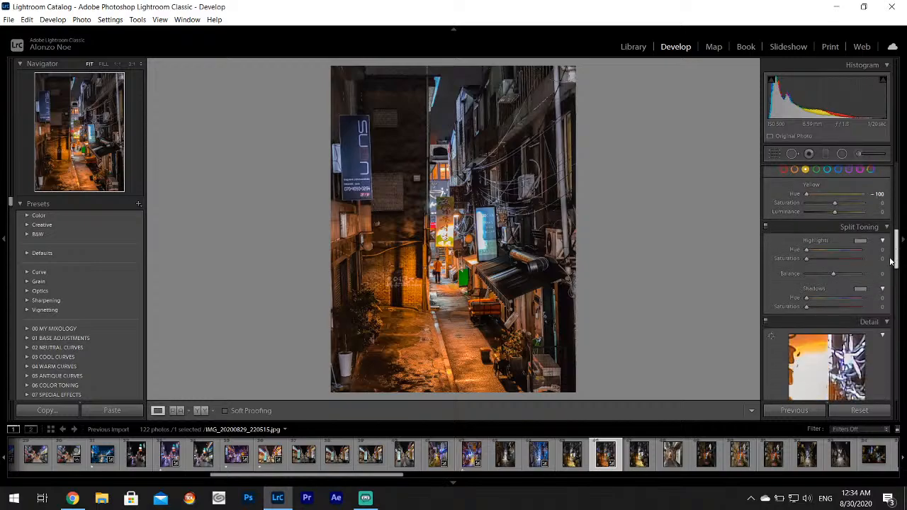
{"action": "left_click", "coordinate": [862, 291]}
{"action": "left_click_drag", "start_coordinate": [796, 301], "coordinate": [779, 342]}
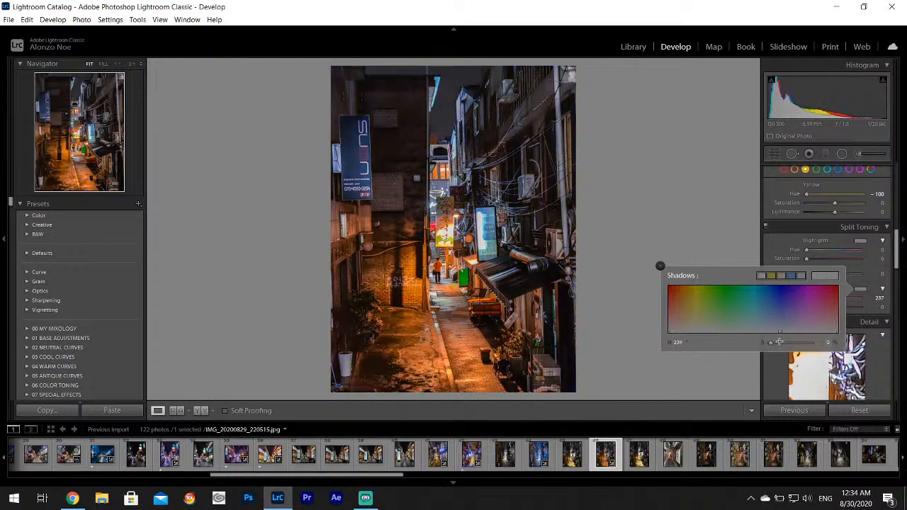
{"action": "left_click", "coordinate": [659, 266]}
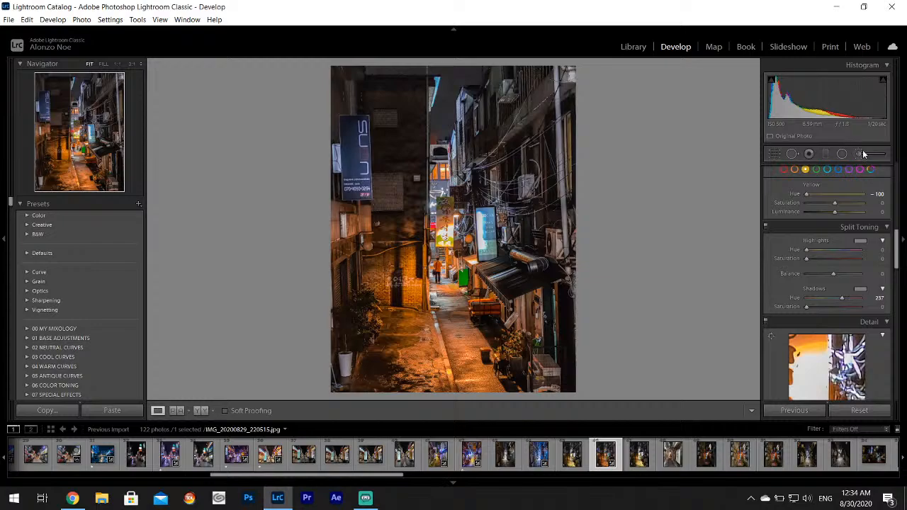
Paint a cooler Temp adjustment with a size 13.5 brush over the sky, the upper buildings and the alley's dark edges
{"action": "left_click", "coordinate": [861, 151]}
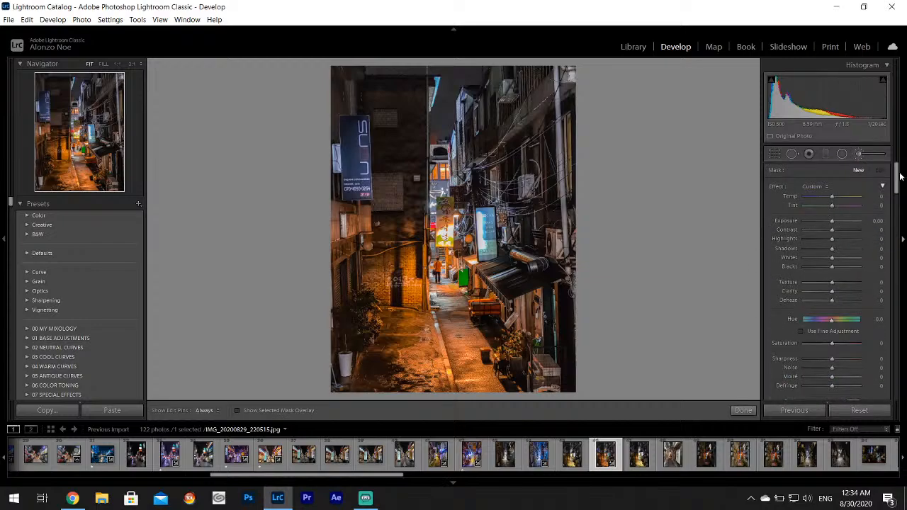
{"action": "mouse_move", "coordinate": [898, 174]}
{"action": "left_mouse_down"}
{"action": "mouse_move", "coordinate": [898, 182]}
{"action": "mouse_move", "coordinate": [898, 164]}
{"action": "left_mouse_up"}
{"action": "left_click", "coordinate": [821, 196]}
{"action": "left_click_drag", "start_coordinate": [896, 173], "coordinate": [897, 195]}
{"action": "left_click_drag", "start_coordinate": [809, 279], "coordinate": [812, 280]}
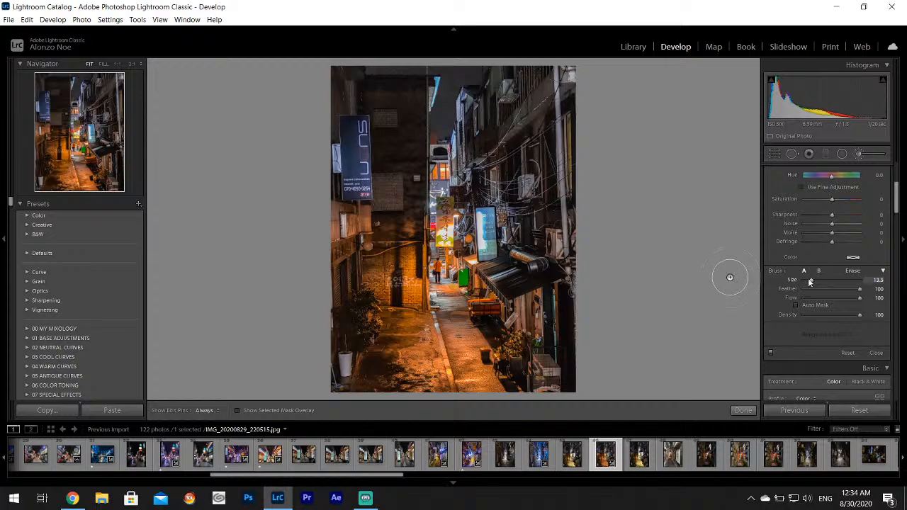
{"action": "mouse_move", "coordinate": [399, 71]}
{"action": "left_mouse_down"}
{"action": "mouse_move", "coordinate": [422, 81]}
{"action": "mouse_move", "coordinate": [402, 151]}
{"action": "mouse_move", "coordinate": [423, 188]}
{"action": "mouse_move", "coordinate": [446, 89]}
{"action": "mouse_move", "coordinate": [469, 96]}
{"action": "mouse_move", "coordinate": [519, 62]}
{"action": "mouse_move", "coordinate": [496, 115]}
{"action": "mouse_move", "coordinate": [500, 161]}
{"action": "mouse_move", "coordinate": [535, 186]}
{"action": "mouse_move", "coordinate": [540, 139]}
{"action": "mouse_move", "coordinate": [522, 85]}
{"action": "mouse_move", "coordinate": [538, 193]}
{"action": "mouse_move", "coordinate": [523, 242]}
{"action": "left_mouse_up"}
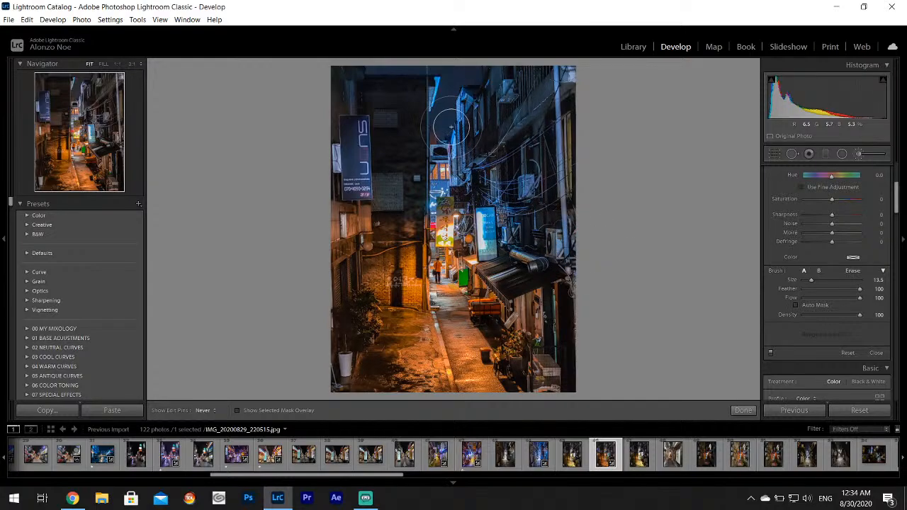
{"action": "mouse_move", "coordinate": [347, 93]}
{"action": "left_mouse_down"}
{"action": "mouse_move", "coordinate": [336, 171]}
{"action": "mouse_move", "coordinate": [377, 184]}
{"action": "mouse_move", "coordinate": [460, 148]}
{"action": "mouse_move", "coordinate": [443, 86]}
{"action": "left_mouse_up"}
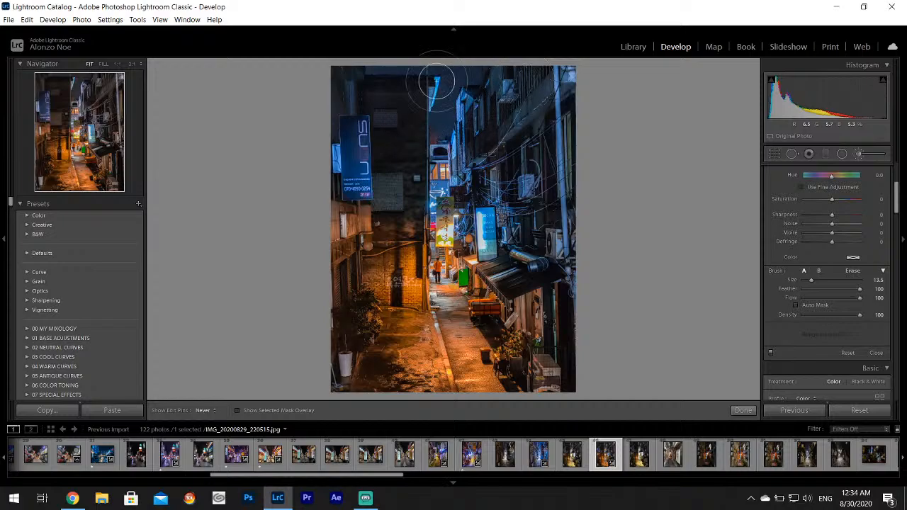
{"action": "left_click_drag", "start_coordinate": [401, 70], "coordinate": [425, 138]}
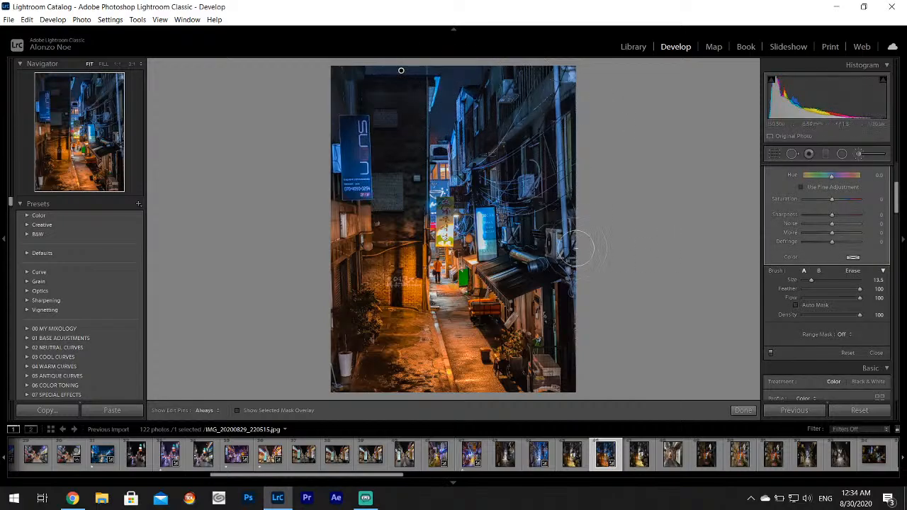
{"action": "key", "text": "h"}
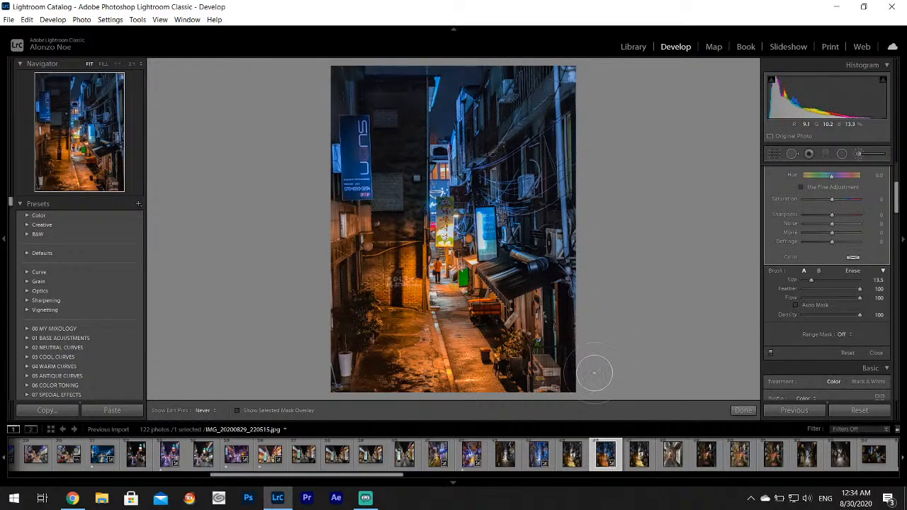
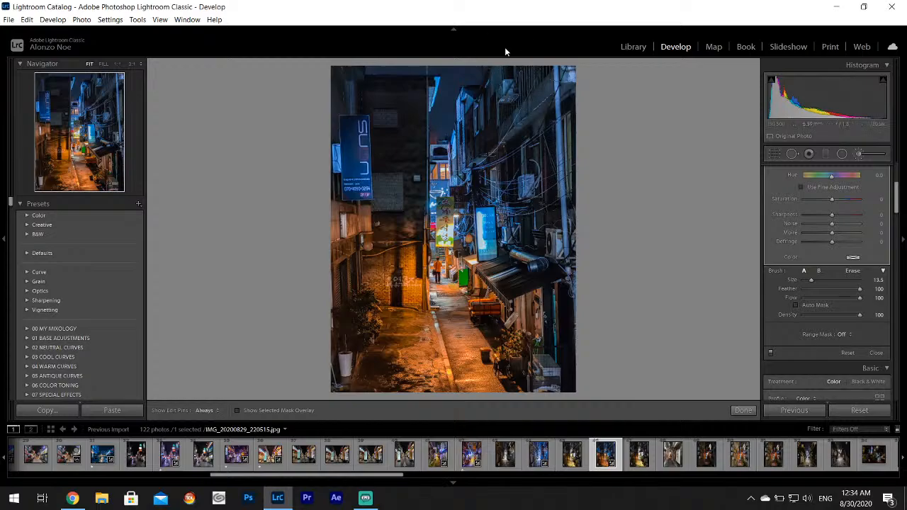
{"action": "key", "text": "h"}
{"action": "left_click", "coordinate": [747, 414]}
Check the person in the alley up close and export IMG_20200829_220515.jpg with the existing export settings
{"action": "left_click", "coordinate": [440, 262]}
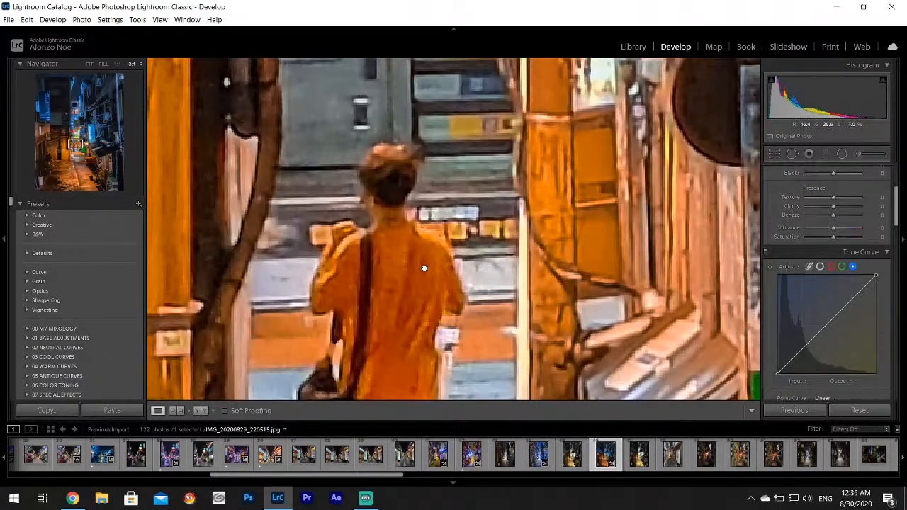
{"action": "left_click", "coordinate": [426, 265]}
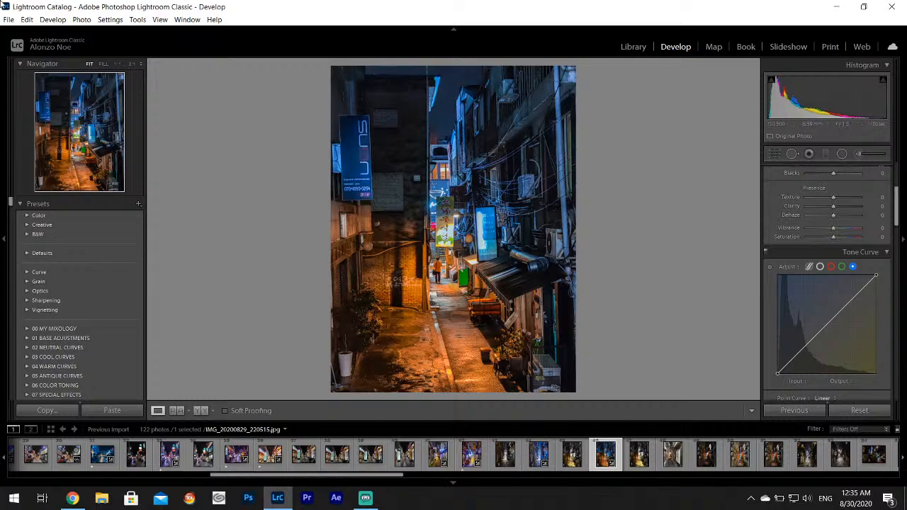
{"action": "left_click", "coordinate": [9, 19]}
{"action": "left_click", "coordinate": [44, 159]}
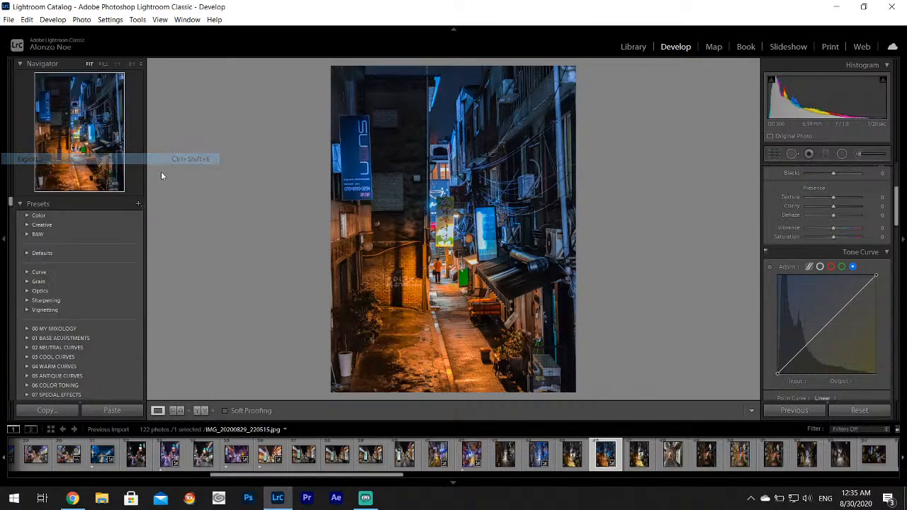
{"action": "left_click", "coordinate": [578, 372]}
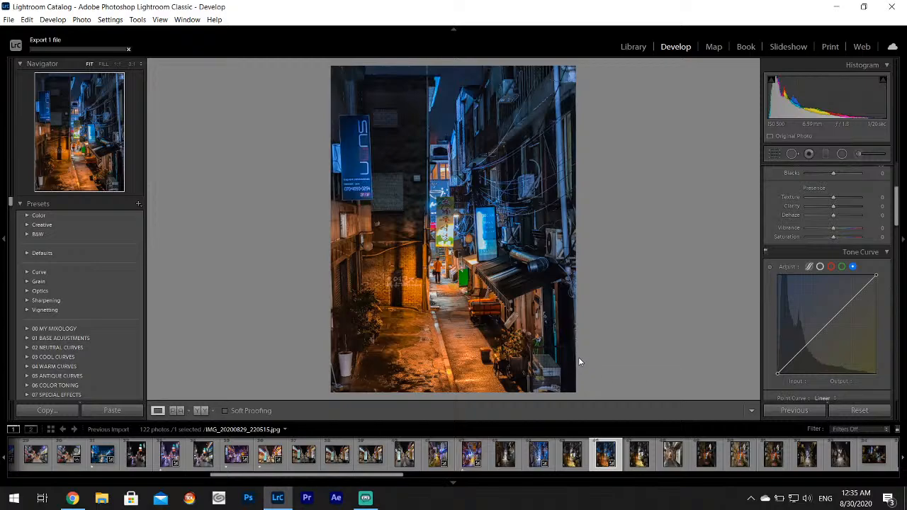
Browse the next alley photos and select IMG_20200829_220648.jpg for editing
{"action": "left_click", "coordinate": [636, 457]}
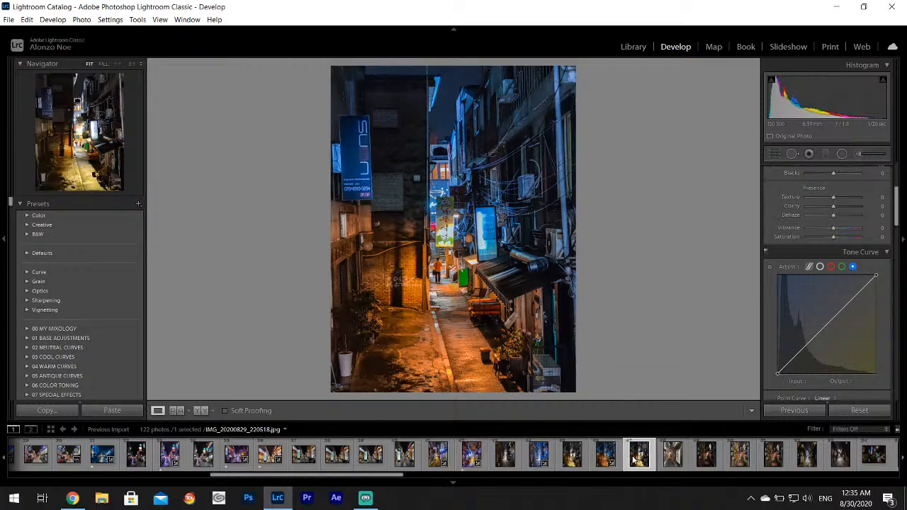
{"action": "left_click", "coordinate": [670, 464]}
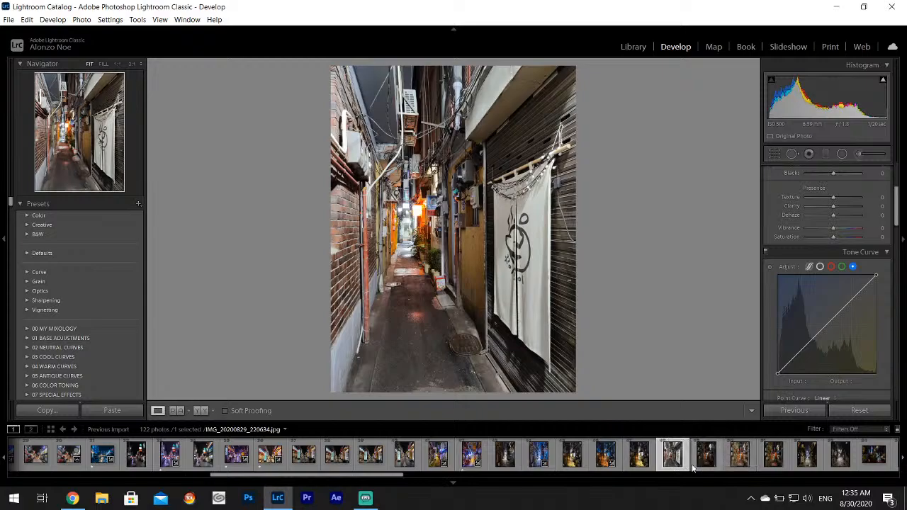
{"action": "left_click", "coordinate": [706, 460]}
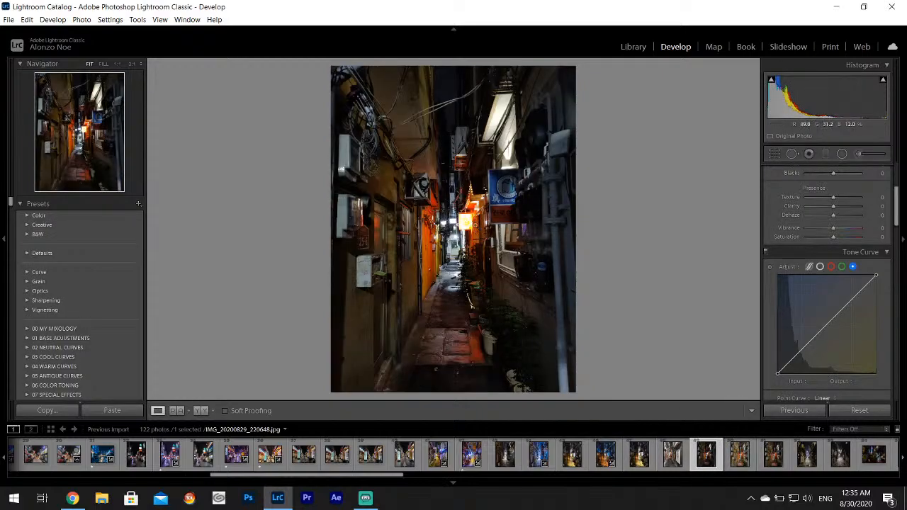
Inspect the alley's lit signs up close and set Highlights to −100, Shadows to +100 and Whites to +60
{"action": "left_click", "coordinate": [475, 225]}
{"action": "left_click", "coordinate": [341, 206]}
{"action": "scroll", "coordinate": [898, 203], "scroll_direction": "up", "scroll_amount": 4}
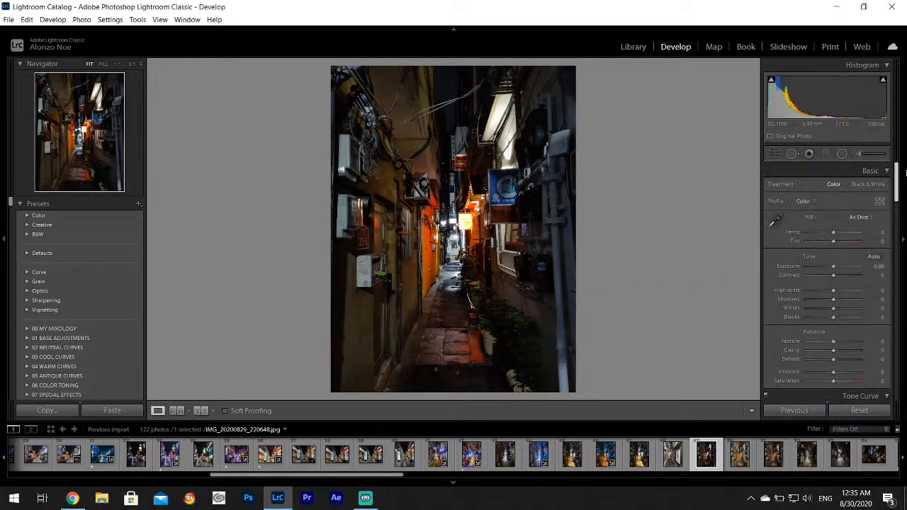
{"action": "left_click_drag", "start_coordinate": [816, 290], "coordinate": [852, 312]}
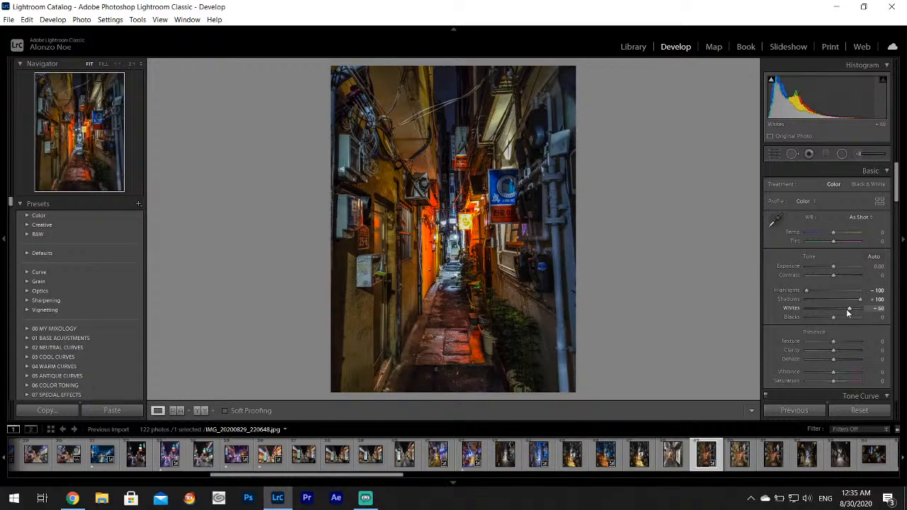
Tint the shadows blue with split toning at Hue 242 and Saturation 89, and lower Contrast to −58
{"action": "scroll", "coordinate": [900, 201], "scroll_direction": "down", "scroll_amount": 3}
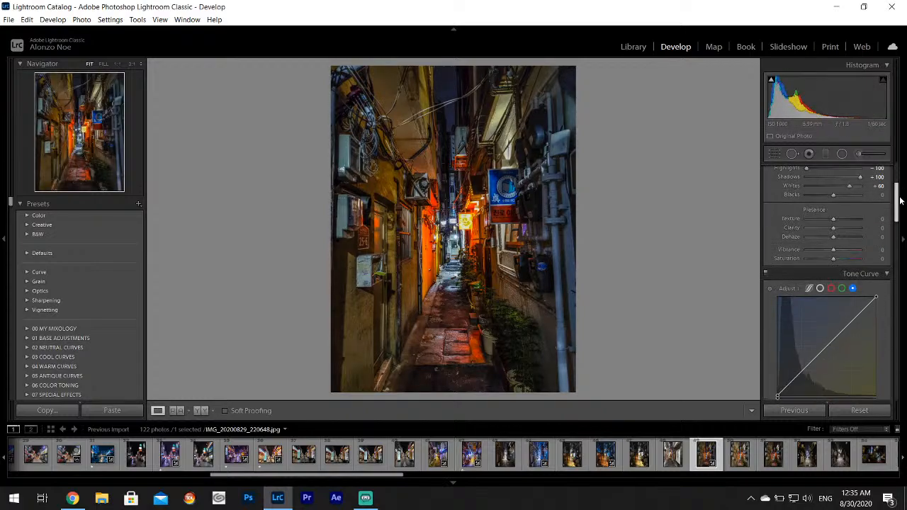
{"action": "scroll", "coordinate": [900, 213], "scroll_direction": "down", "scroll_amount": 5}
{"action": "left_click", "coordinate": [861, 287]}
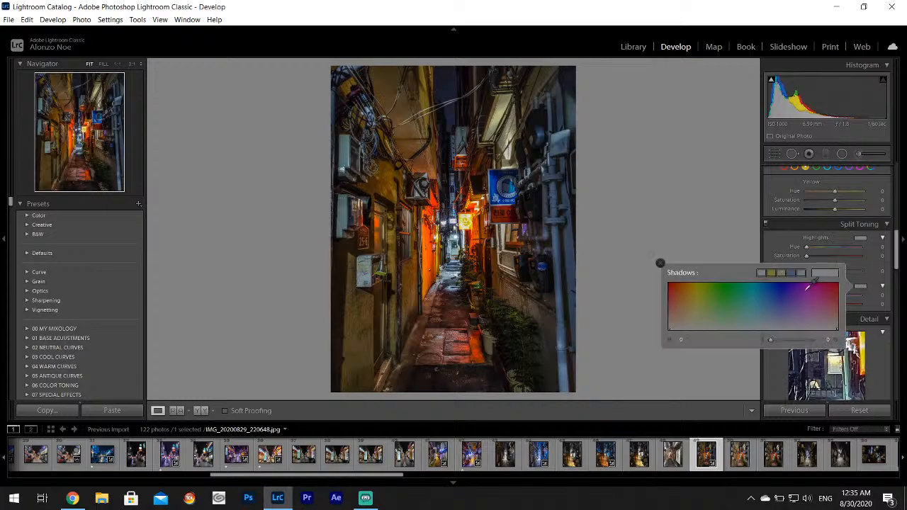
{"action": "left_click", "coordinate": [782, 284]}
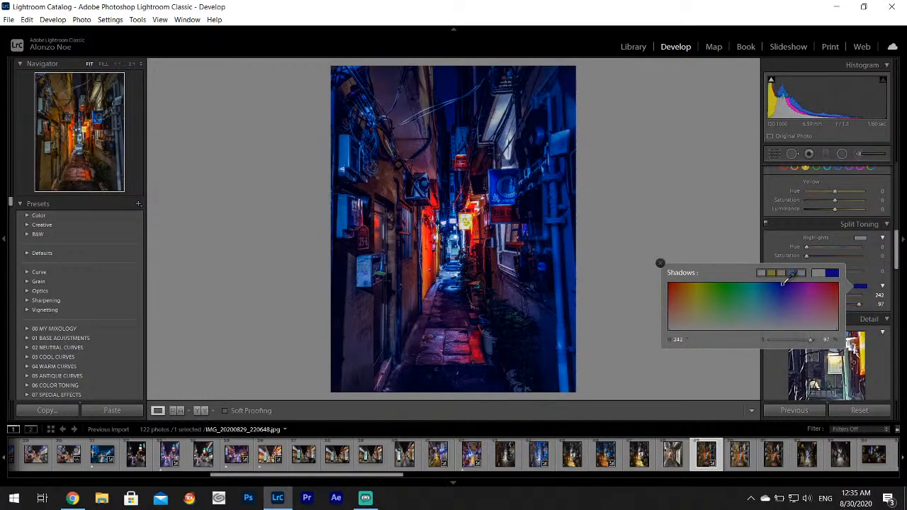
{"action": "left_click_drag", "start_coordinate": [782, 282], "coordinate": [782, 287]}
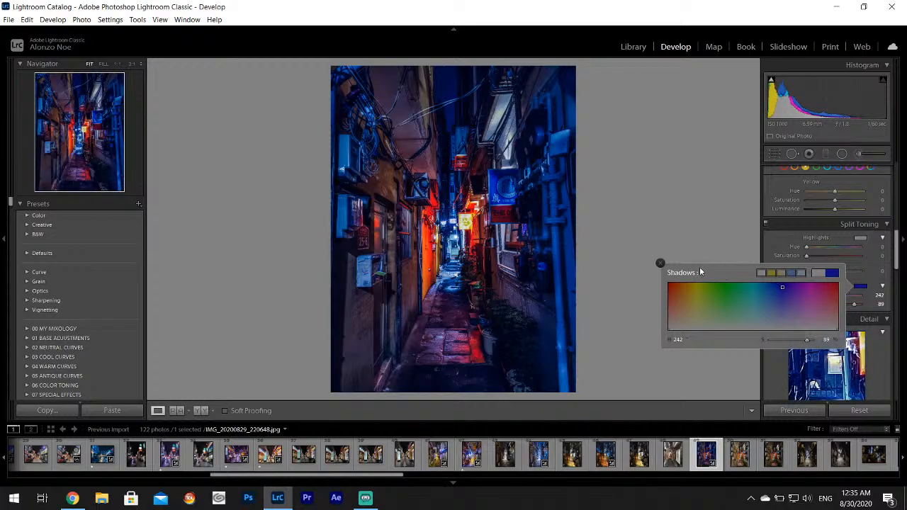
{"action": "left_click", "coordinate": [656, 261]}
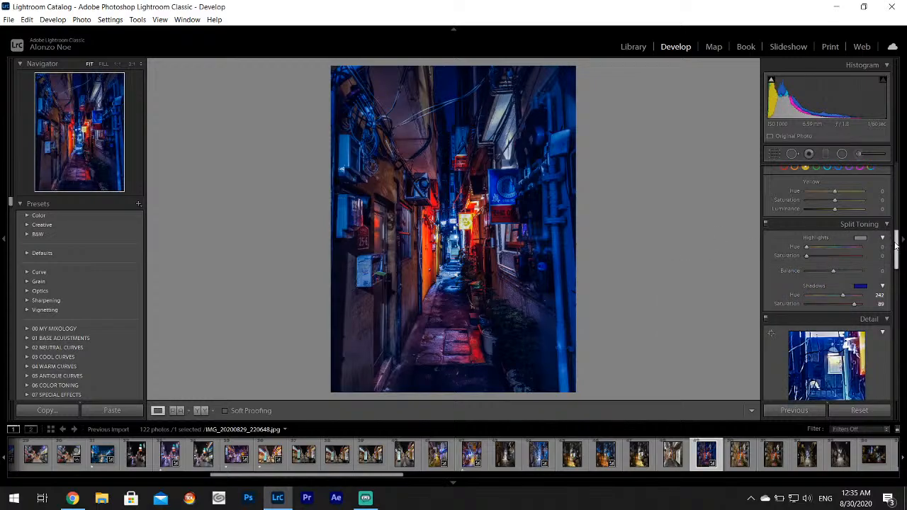
{"action": "left_click_drag", "start_coordinate": [895, 246], "coordinate": [896, 170]}
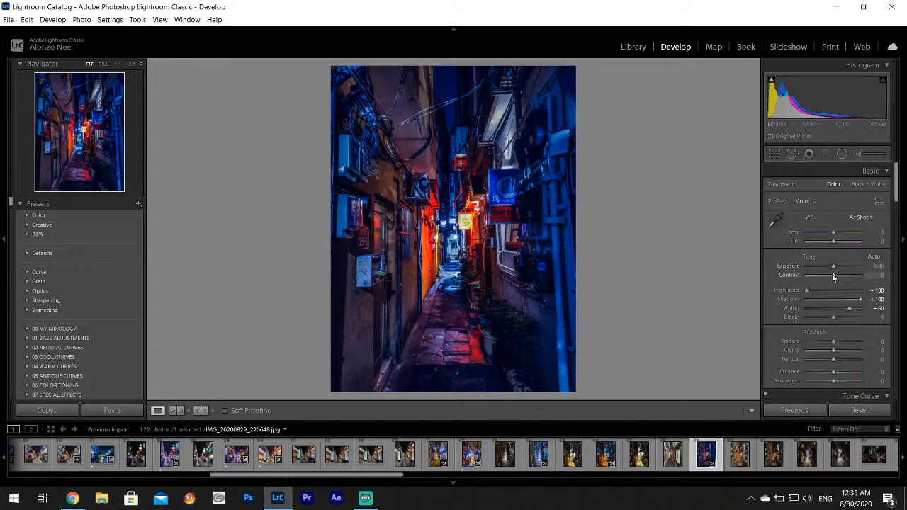
{"action": "mouse_move", "coordinate": [832, 275]}
{"action": "left_mouse_down"}
{"action": "mouse_move", "coordinate": [805, 276]}
{"action": "mouse_move", "coordinate": [816, 282]}
{"action": "left_mouse_up"}
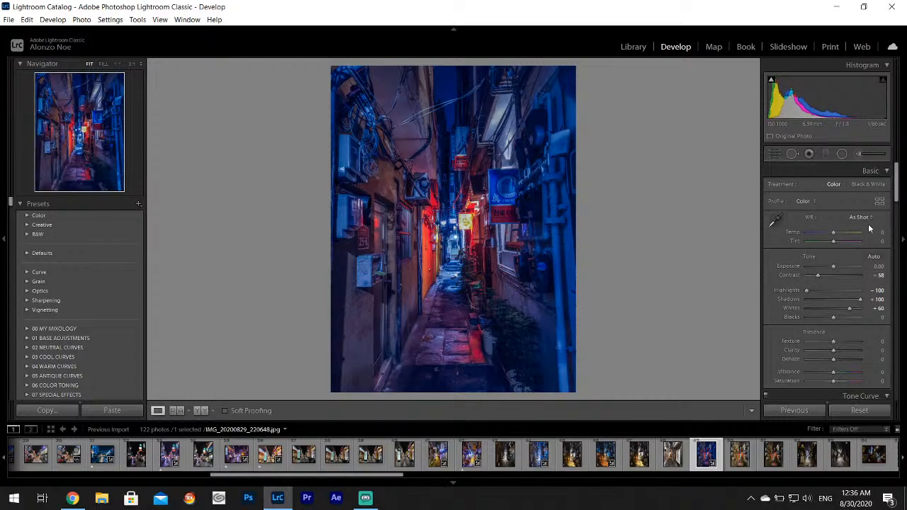
Try a warmer Temp of +19 and a more magenta Tint on the alley photo, and reset both to 0
{"action": "left_click_drag", "start_coordinate": [836, 236], "coordinate": [840, 232]}
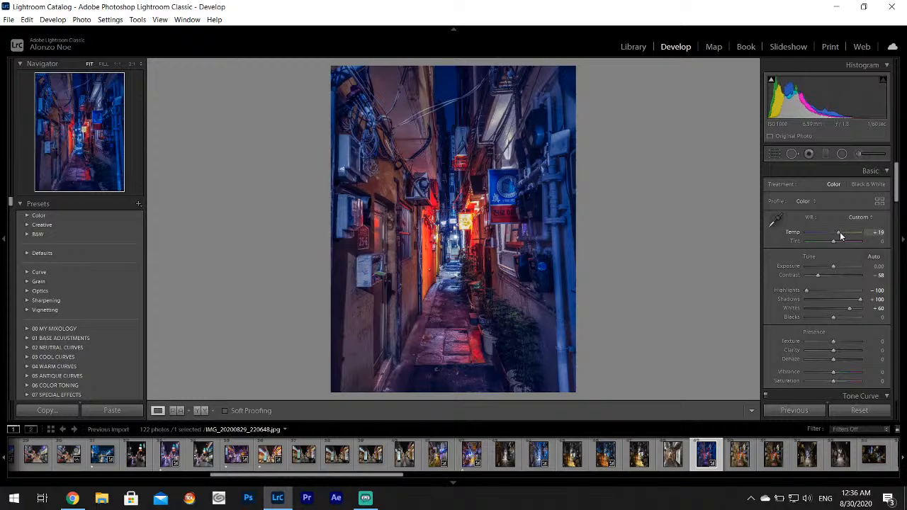
{"action": "double_click", "coordinate": [791, 231]}
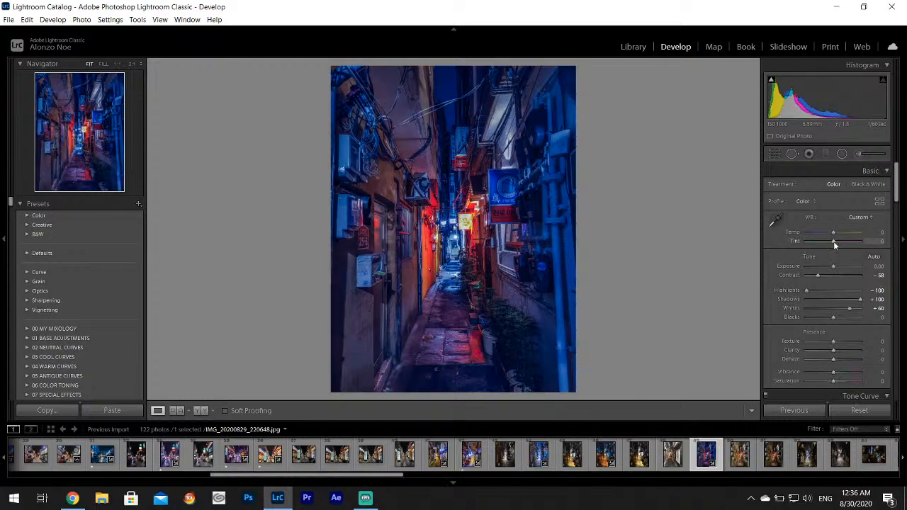
{"action": "left_click_drag", "start_coordinate": [837, 244], "coordinate": [844, 244]}
{"action": "double_click", "coordinate": [794, 243]}
Set the blue Hue to −100 in the color adjustments and check the alley's far end up close
{"action": "scroll", "coordinate": [897, 214], "scroll_direction": "down", "scroll_amount": 3}
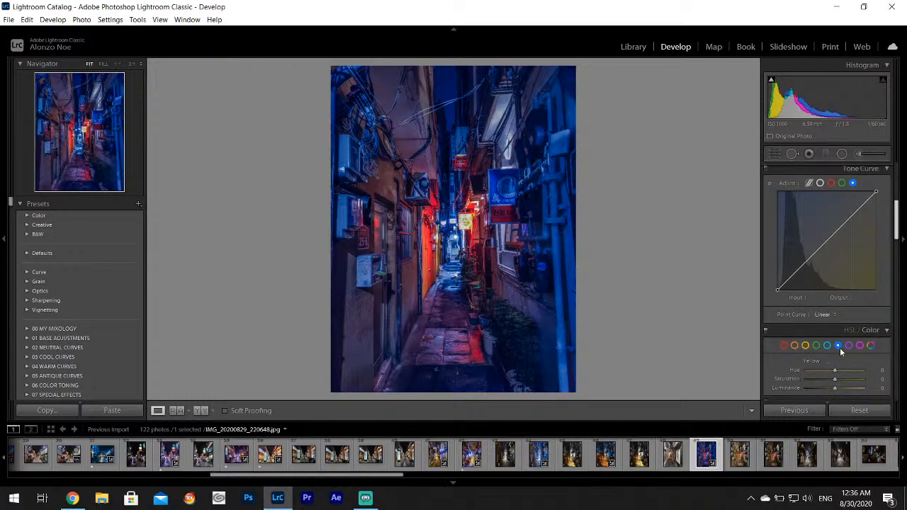
{"action": "left_click", "coordinate": [838, 346]}
{"action": "left_click_drag", "start_coordinate": [836, 370], "coordinate": [868, 370]}
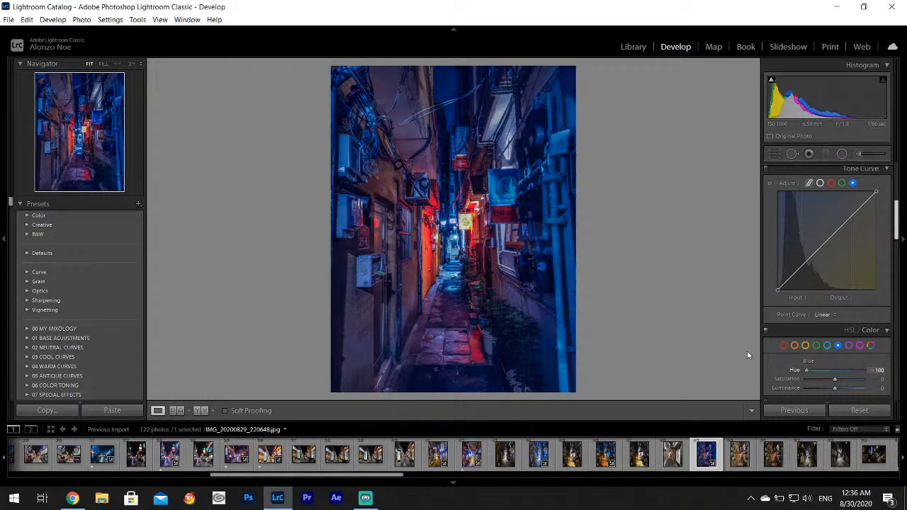
{"action": "double_click", "coordinate": [796, 369]}
{"action": "left_click_drag", "start_coordinate": [835, 370], "coordinate": [805, 372]}
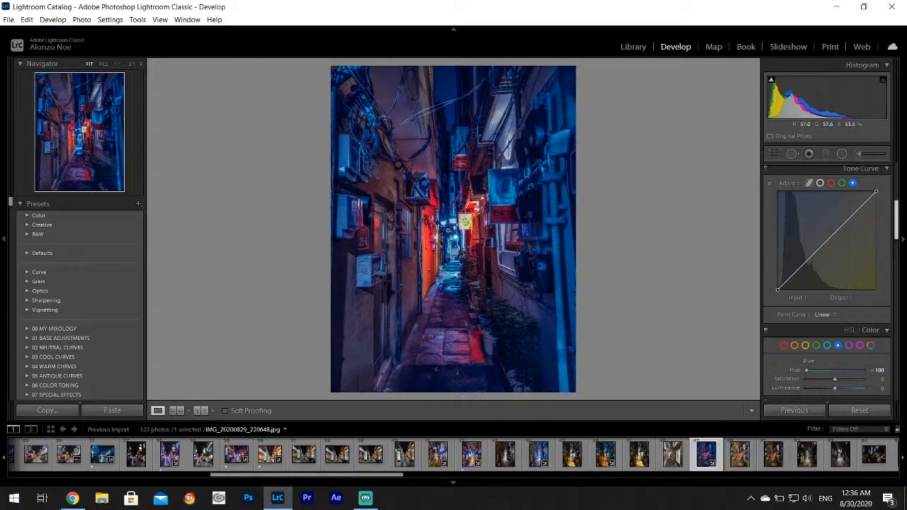
{"action": "left_click", "coordinate": [448, 230]}
{"action": "left_click", "coordinate": [479, 234]}
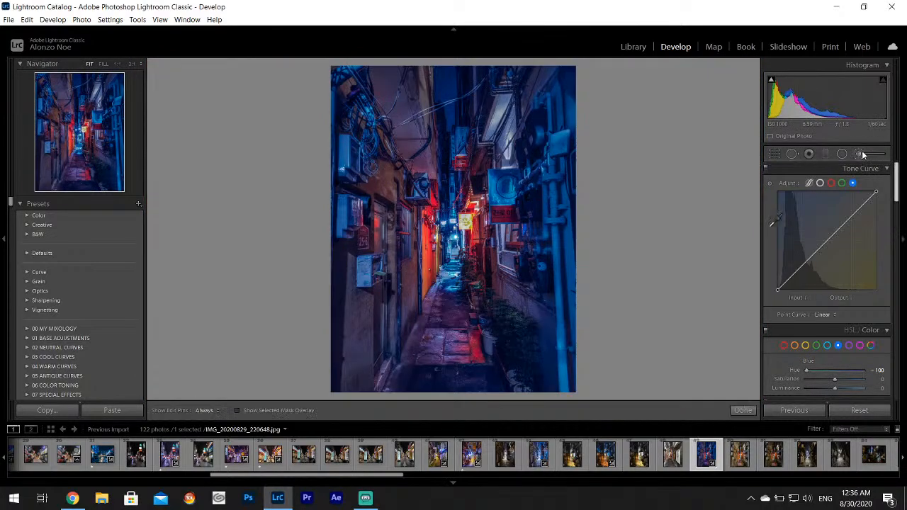
Brush an Exposure increase of 0.17 over the lit far end and the pavement of the alley
{"action": "left_click", "coordinate": [860, 151]}
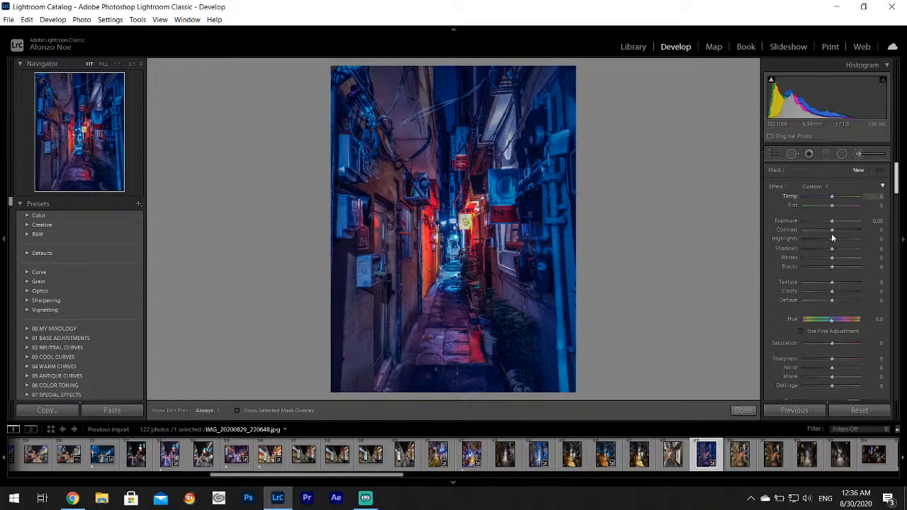
{"action": "left_click", "coordinate": [833, 221]}
{"action": "key", "text": "h"}
{"action": "mouse_move", "coordinate": [503, 272]}
{"action": "left_mouse_down"}
{"action": "mouse_move", "coordinate": [498, 234]}
{"action": "mouse_move", "coordinate": [461, 218]}
{"action": "mouse_move", "coordinate": [444, 279]}
{"action": "mouse_move", "coordinate": [446, 243]}
{"action": "mouse_move", "coordinate": [504, 194]}
{"action": "mouse_move", "coordinate": [438, 244]}
{"action": "mouse_move", "coordinate": [452, 279]}
{"action": "mouse_move", "coordinate": [436, 251]}
{"action": "mouse_move", "coordinate": [462, 172]}
{"action": "mouse_move", "coordinate": [464, 261]}
{"action": "left_mouse_up"}
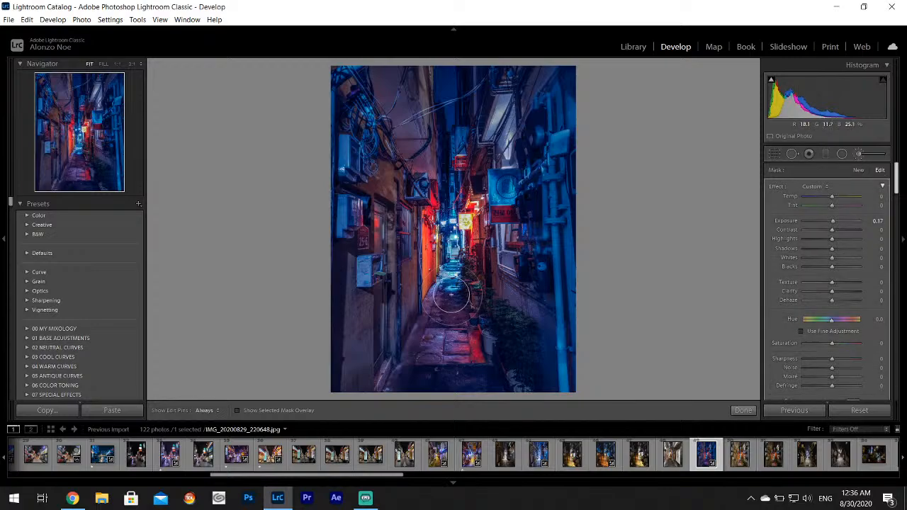
{"action": "left_click", "coordinate": [742, 411]}
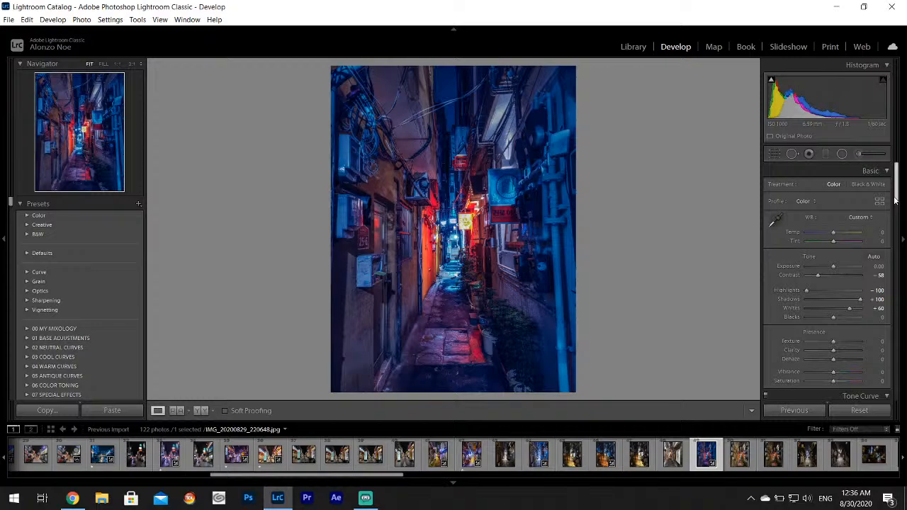
Darken the alley photo's edges with a post-crop vignette Amount of −16 and raise Whites to +65
{"action": "left_click_drag", "start_coordinate": [896, 200], "coordinate": [877, 368]}
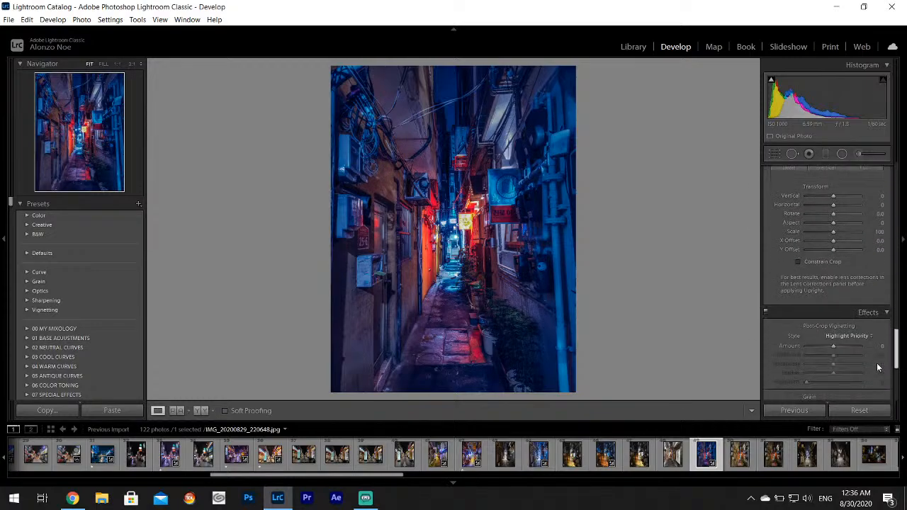
{"action": "left_click_drag", "start_coordinate": [835, 325], "coordinate": [831, 326]}
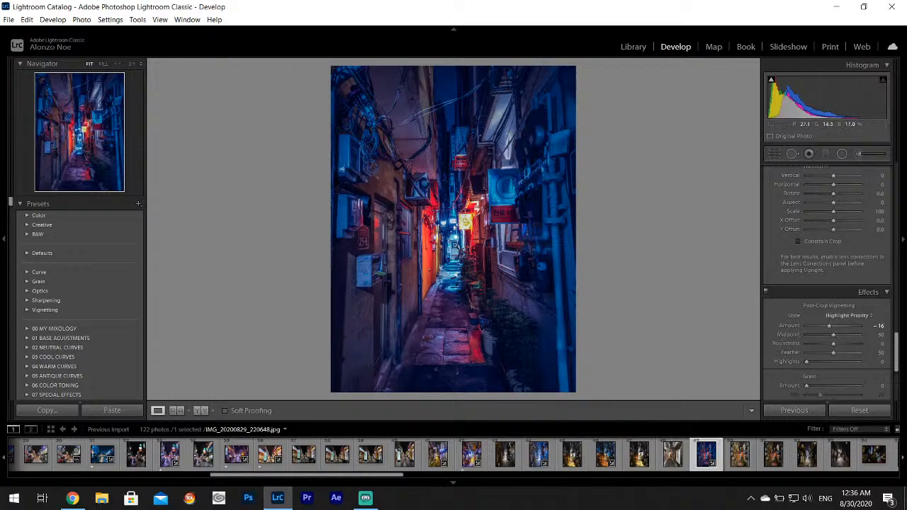
{"action": "left_click", "coordinate": [471, 194]}
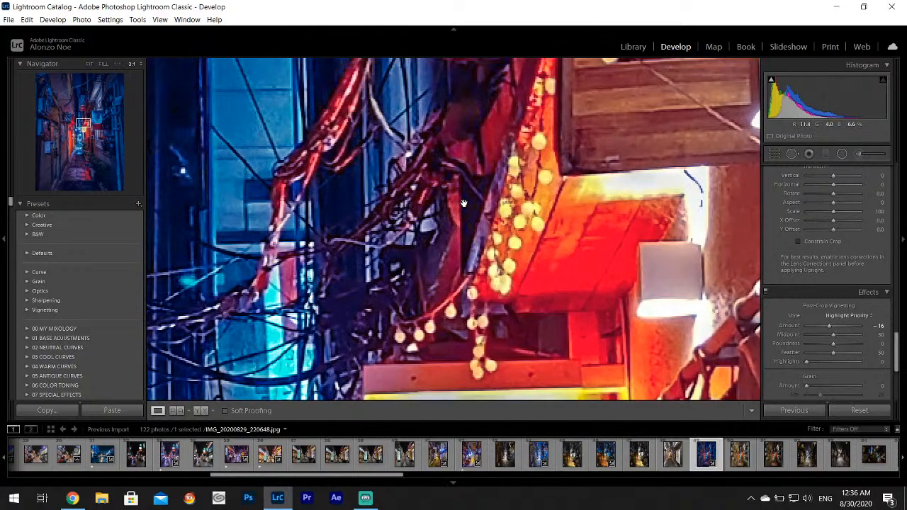
{"action": "left_click", "coordinate": [470, 195]}
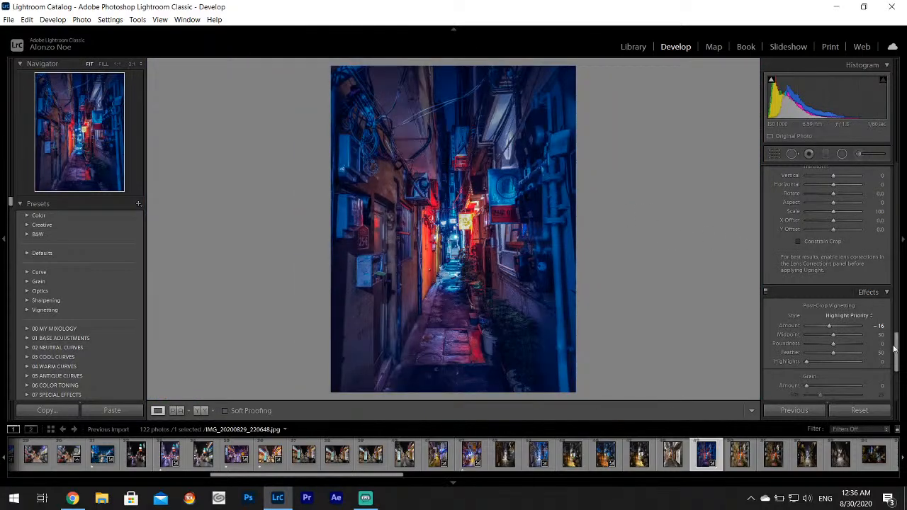
{"action": "left_click_drag", "start_coordinate": [899, 346], "coordinate": [897, 184]}
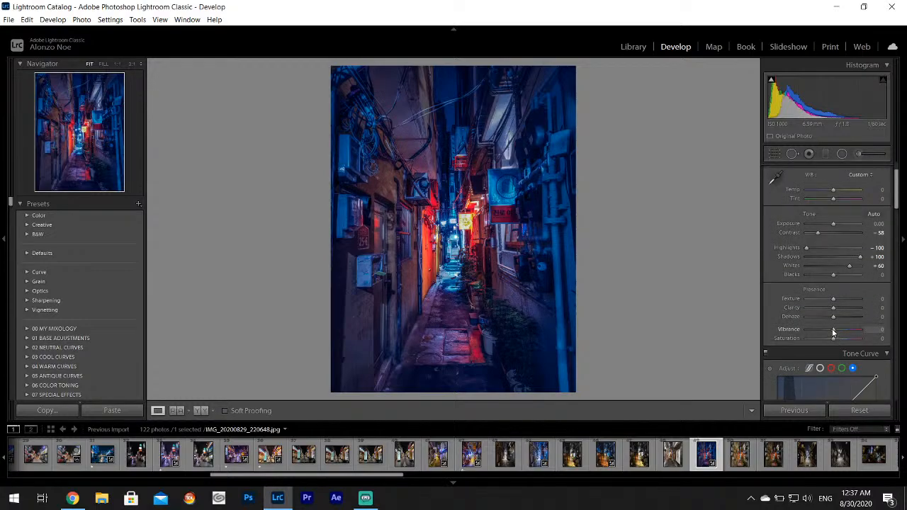
{"action": "left_click_drag", "start_coordinate": [851, 267], "coordinate": [852, 266]}
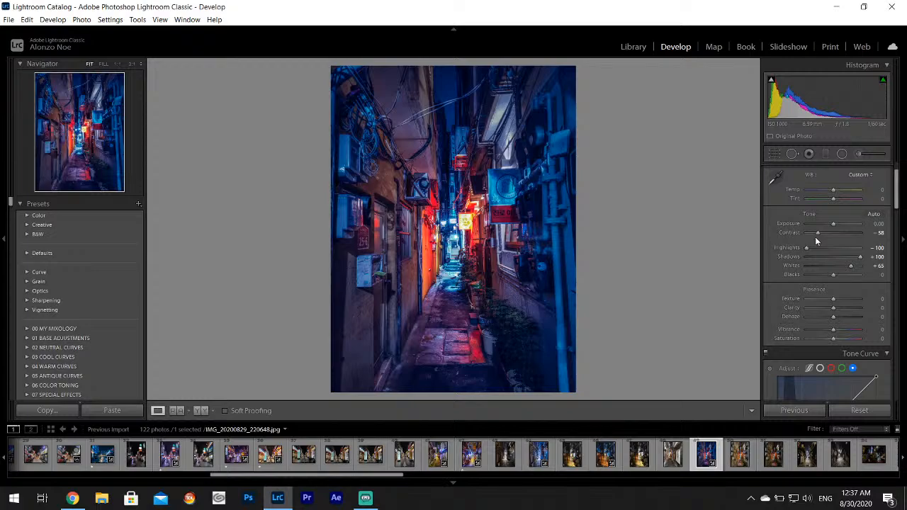
Rate the red and blue alley photo one star and export it with the existing export settings
{"action": "key", "text": "1"}
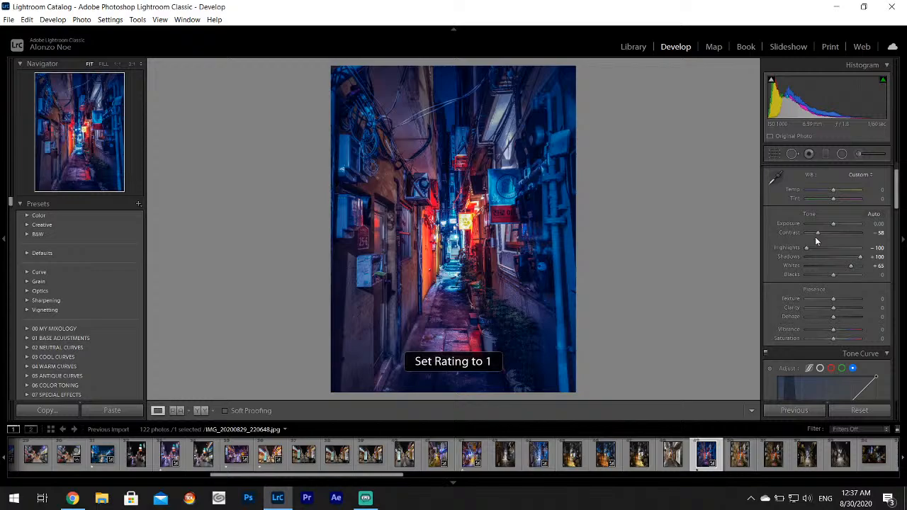
{"action": "left_click", "coordinate": [9, 19]}
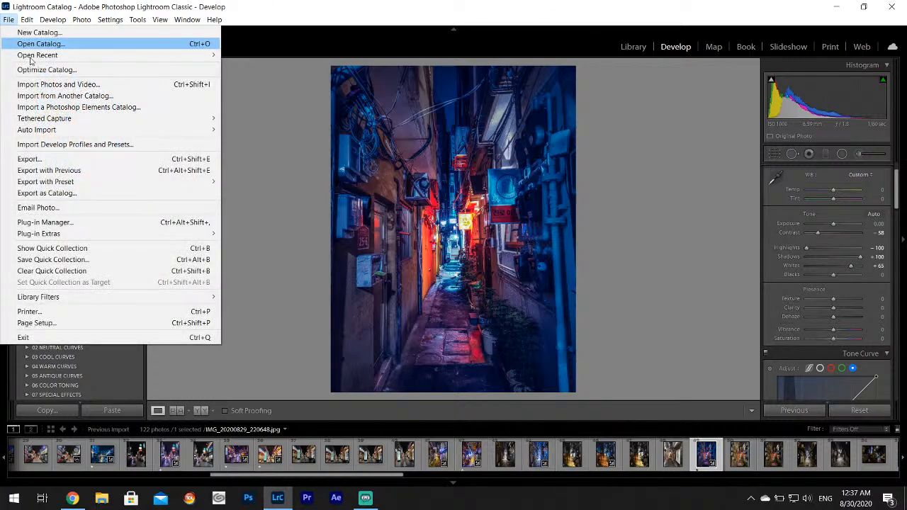
{"action": "left_click", "coordinate": [29, 159]}
{"action": "left_click", "coordinate": [577, 374]}
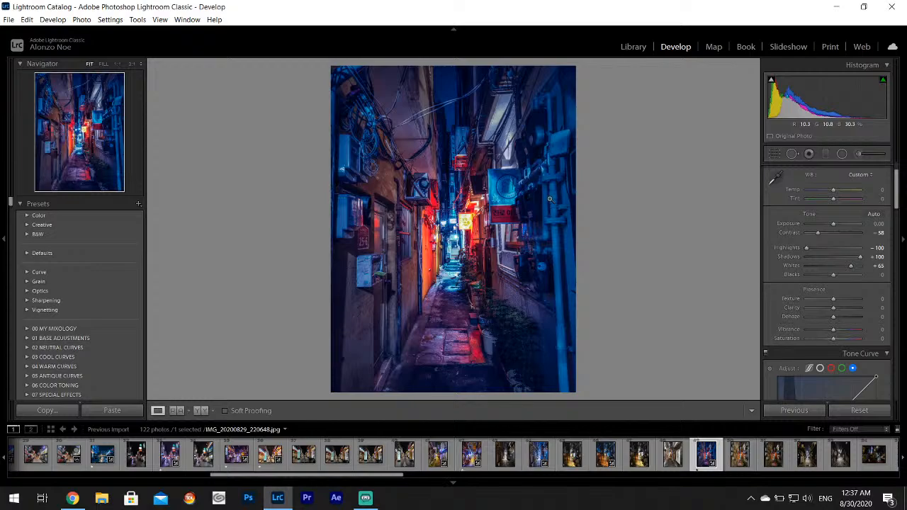
Open IMG_20200829_220734.jpg and set Highlights to −100, Shadows to +100 and Whites to +63
{"action": "left_click", "coordinate": [737, 462]}
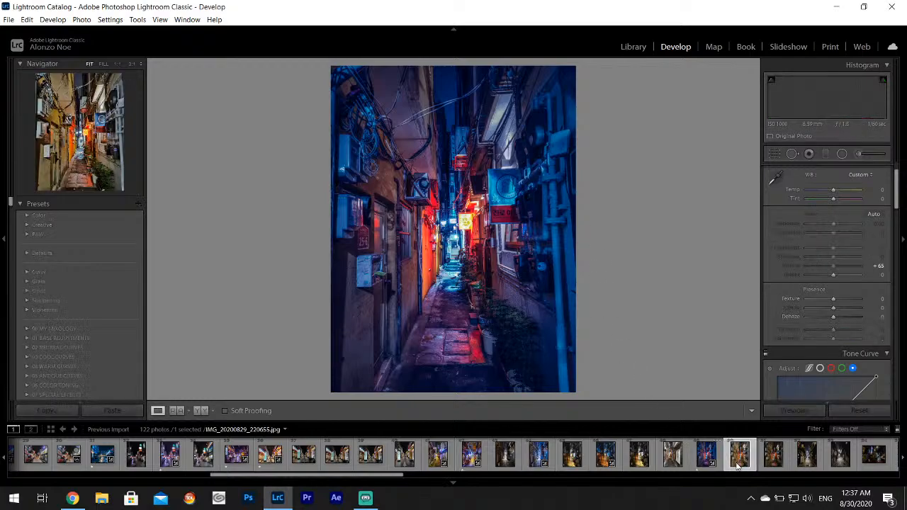
{"action": "left_click", "coordinate": [806, 464]}
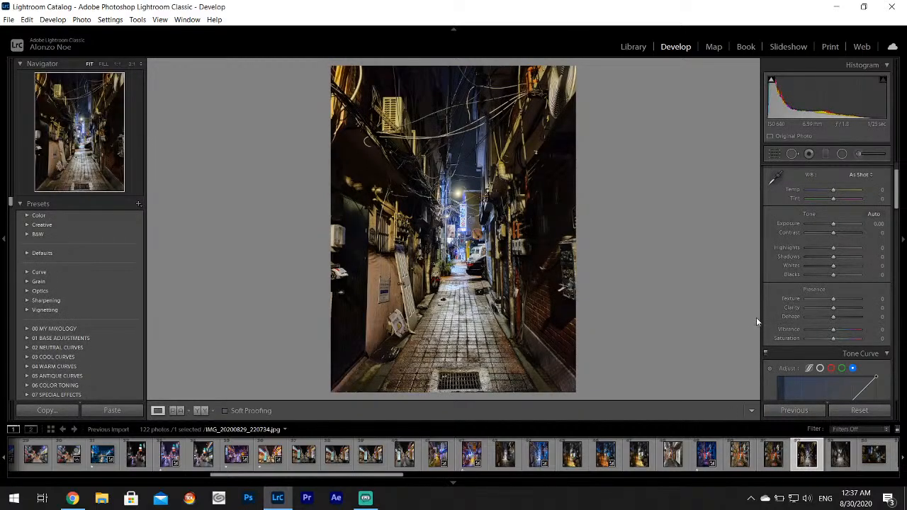
{"action": "left_click_drag", "start_coordinate": [833, 248], "coordinate": [851, 272]}
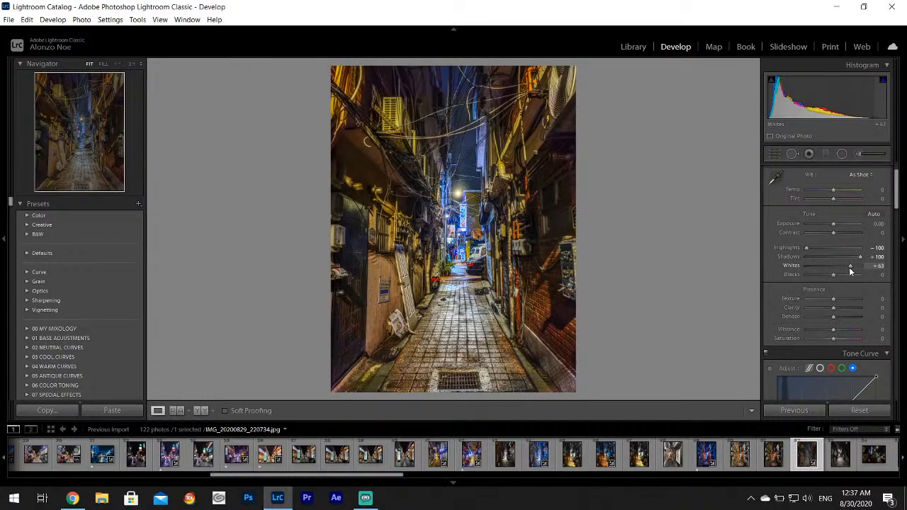
Set the white balance by sampling the air-conditioning unit on the alley wall, and darken the photo's edges with a negative vignette Amount
{"action": "left_click", "coordinate": [774, 179]}
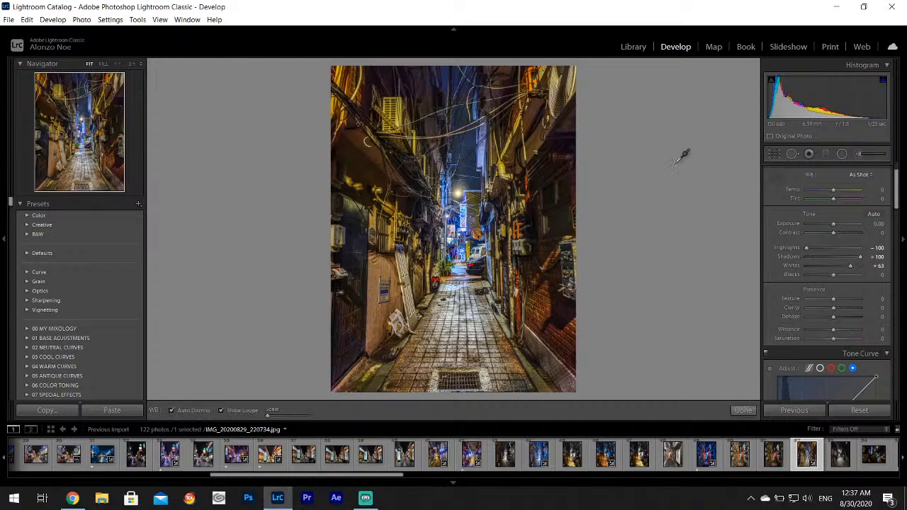
{"action": "left_click", "coordinate": [401, 101]}
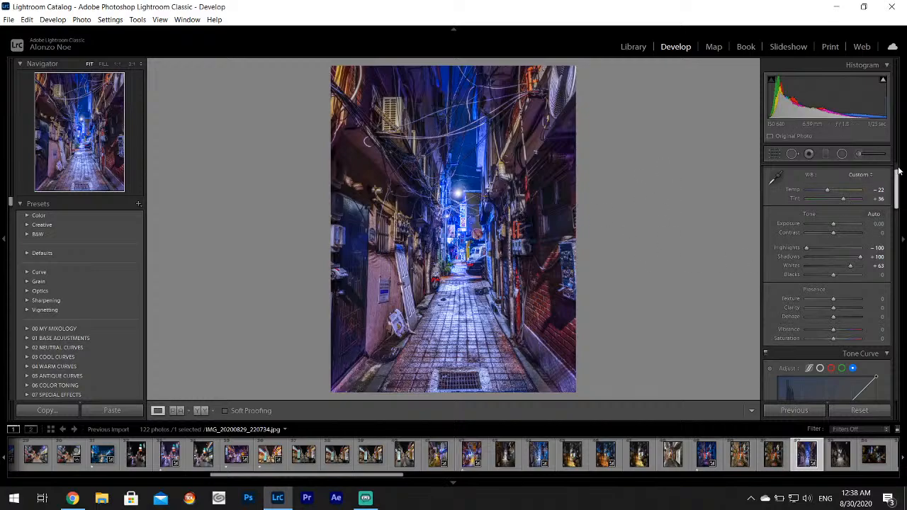
{"action": "left_click_drag", "start_coordinate": [899, 177], "coordinate": [899, 363]}
{"action": "left_click_drag", "start_coordinate": [831, 221], "coordinate": [823, 222]}
Shift the blue Hue to −37 and raise the red Saturation to +5 in the color adjustments
{"action": "left_click_drag", "start_coordinate": [899, 373], "coordinate": [894, 230]}
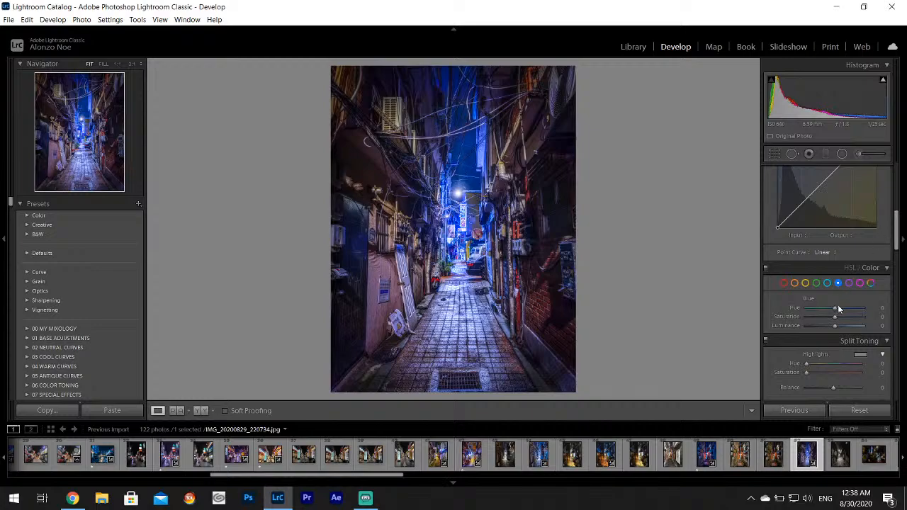
{"action": "left_click_drag", "start_coordinate": [835, 307], "coordinate": [829, 312]}
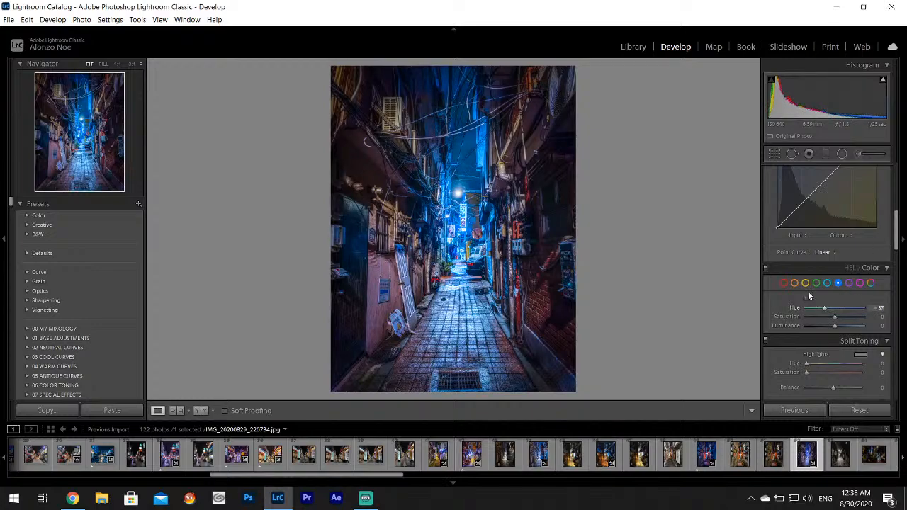
{"action": "left_click", "coordinate": [785, 284]}
Export the blue-toned alley photo to the Phone Shots subfolder and rate it one star
{"action": "left_click", "coordinate": [9, 19]}
{"action": "left_click", "coordinate": [56, 160]}
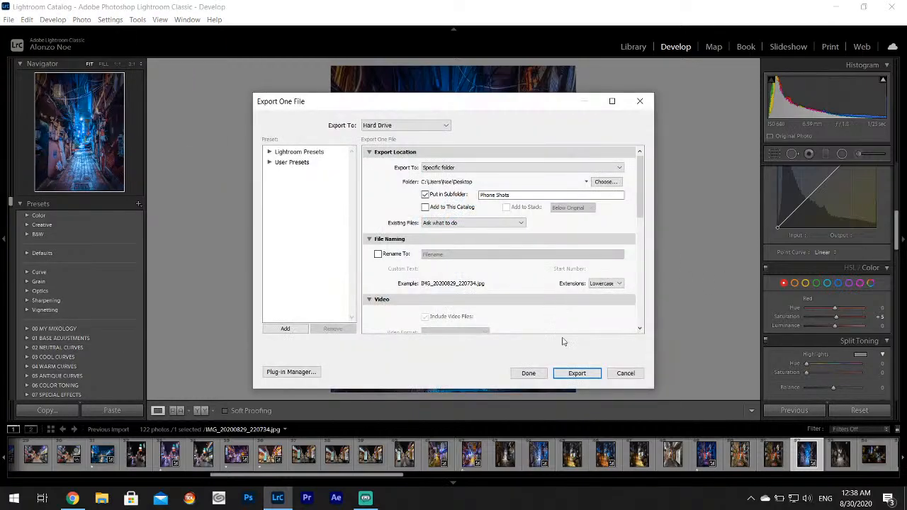
{"action": "left_click", "coordinate": [567, 373]}
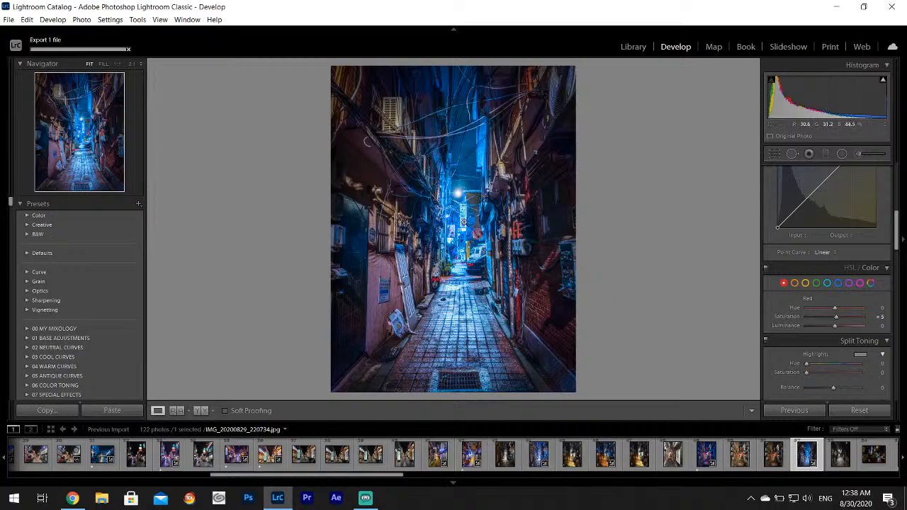
{"action": "left_click", "coordinate": [463, 221]}
{"action": "left_click", "coordinate": [498, 218]}
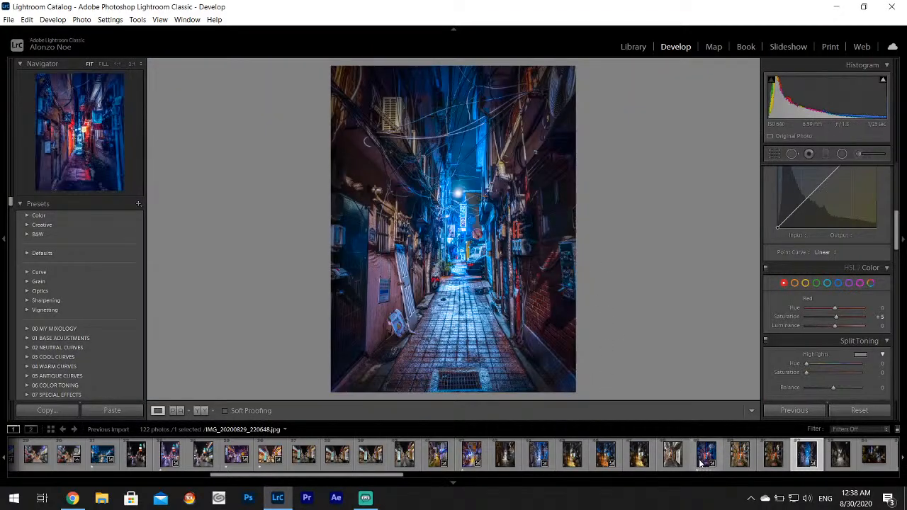
{"action": "key", "text": "1"}
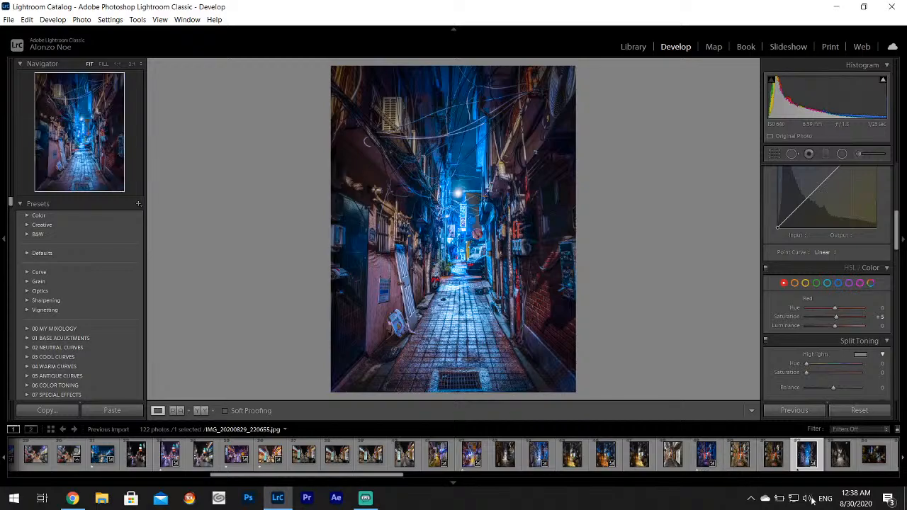
Copy the develop settings of the finished blue alley photo IMG_20200829_220734.jpg
{"action": "scroll", "coordinate": [647, 452], "scroll_direction": "down", "scroll_amount": 3}
{"action": "key", "text": "Right"}
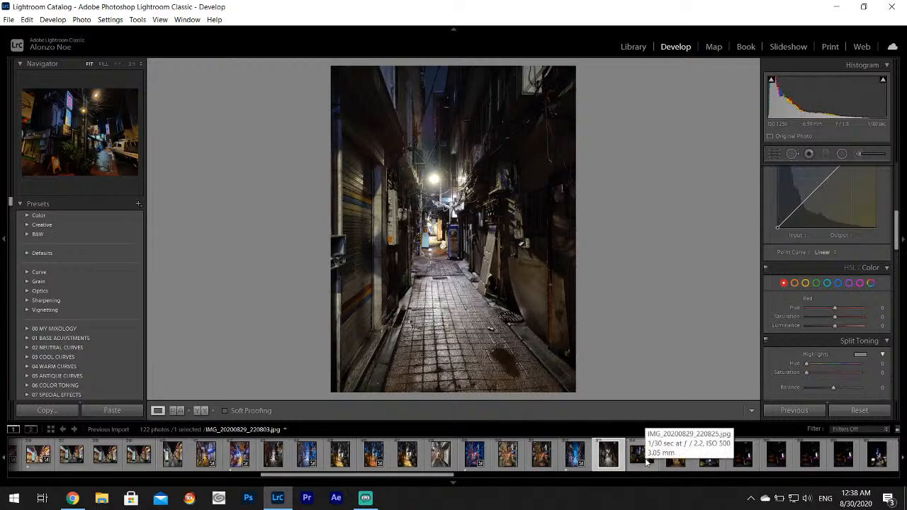
{"action": "left_click", "coordinate": [576, 457]}
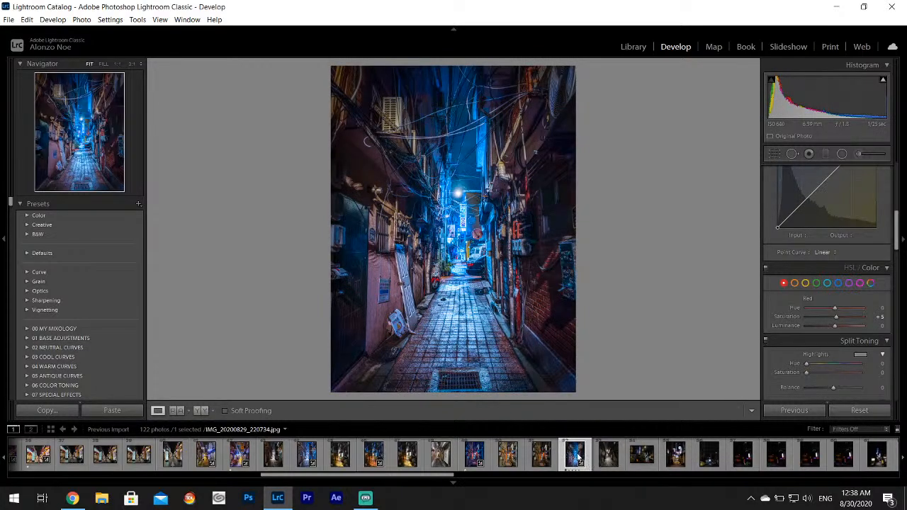
{"action": "right_click", "coordinate": [577, 458]}
{"action": "mouse_move", "coordinate": [621, 346]}
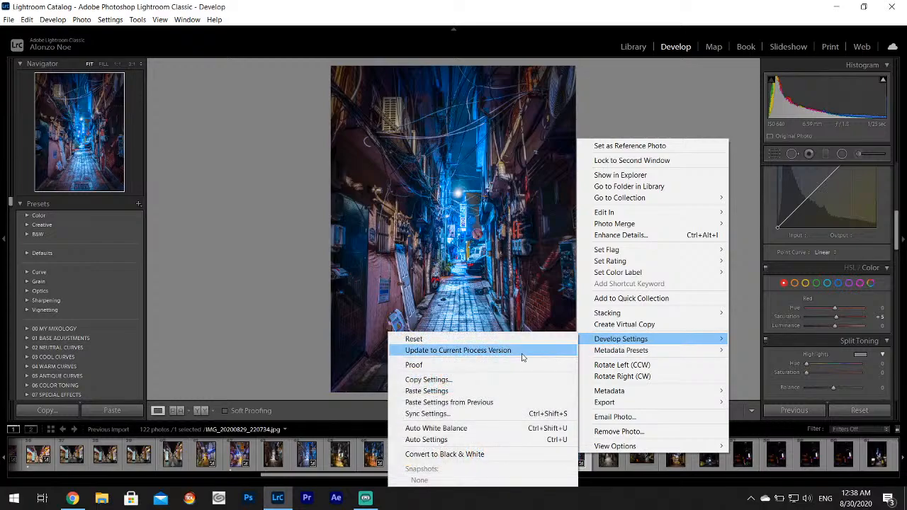
{"action": "left_click", "coordinate": [427, 380]}
{"action": "left_click", "coordinate": [582, 347]}
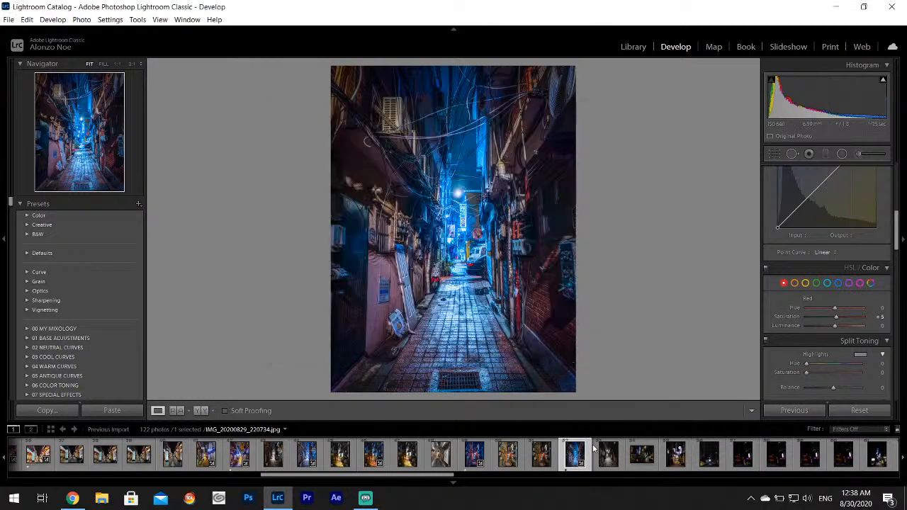
Paste the copied develop settings onto the dark alley photo IMG_20200829_220803.jpg
{"action": "left_click", "coordinate": [599, 460]}
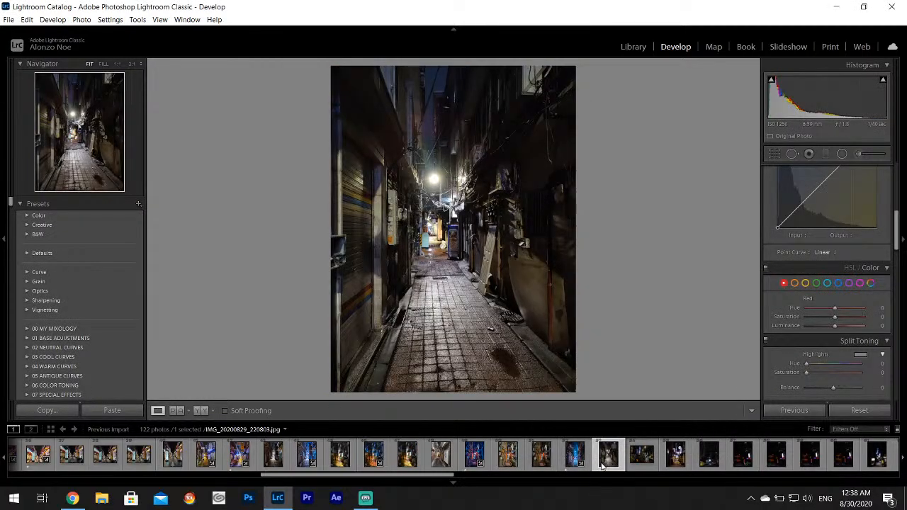
{"action": "right_click", "coordinate": [599, 460]}
{"action": "mouse_move", "coordinate": [634, 347]}
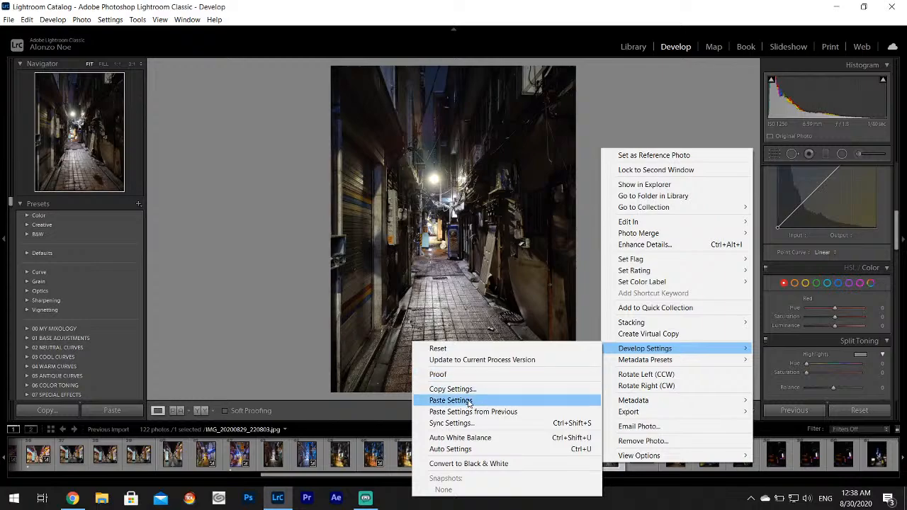
{"action": "left_click", "coordinate": [533, 399]}
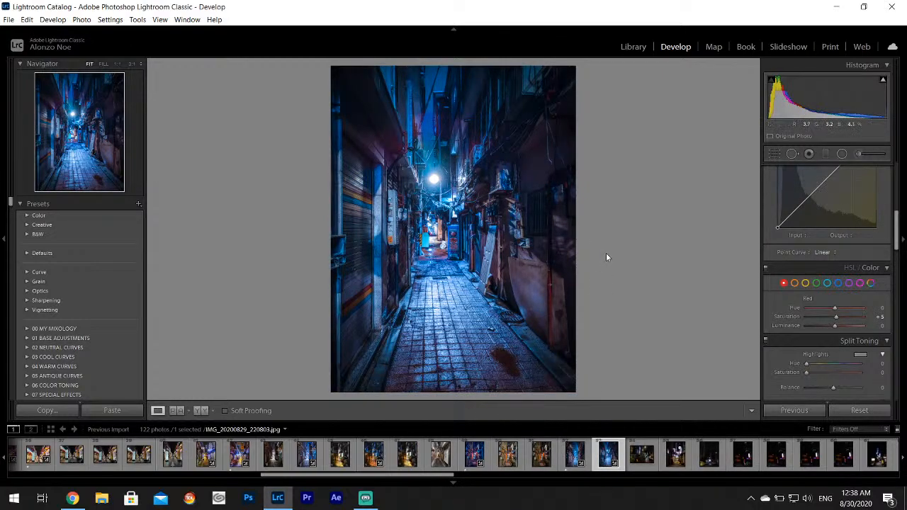
Hide the adjustment panels to check the alley photo up close, and export it with the existing export settings
{"action": "left_click", "coordinate": [902, 229]}
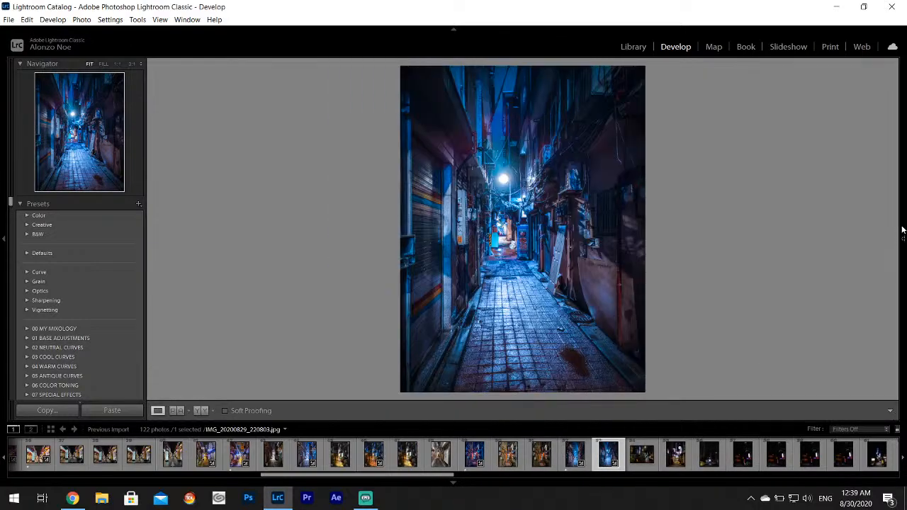
{"action": "left_click_drag", "start_coordinate": [898, 225], "coordinate": [897, 173]}
{"action": "left_click", "coordinate": [492, 220]}
{"action": "left_click", "coordinate": [600, 245]}
{"action": "left_click", "coordinate": [8, 20]}
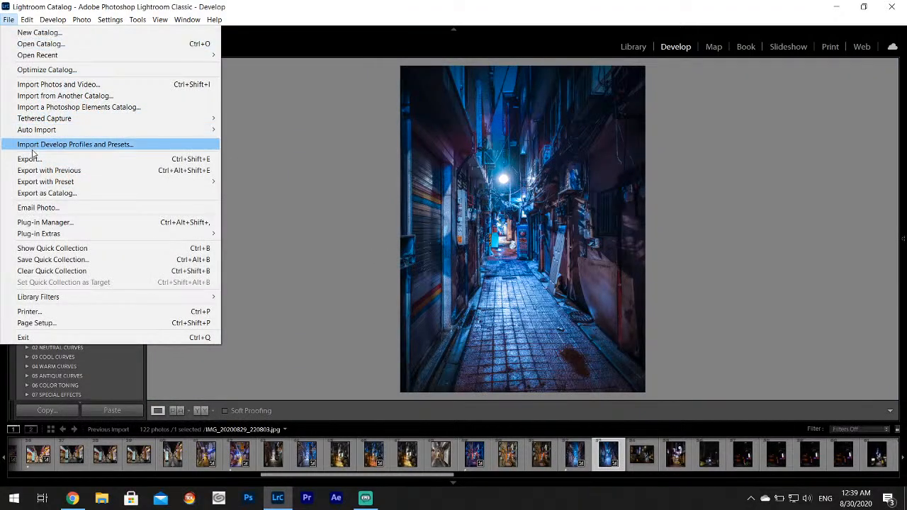
{"action": "left_click", "coordinate": [163, 159]}
{"action": "left_click", "coordinate": [577, 372]}
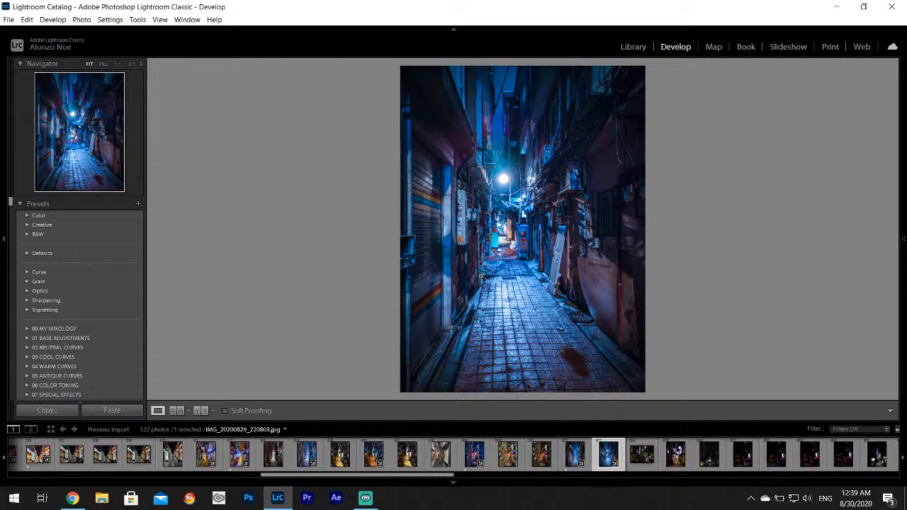
Open the street corner photo IMG_20200829_220825.jpg and set Highlights to −100, Shadows to +100 and Whites to +70
{"action": "left_click", "coordinate": [642, 456]}
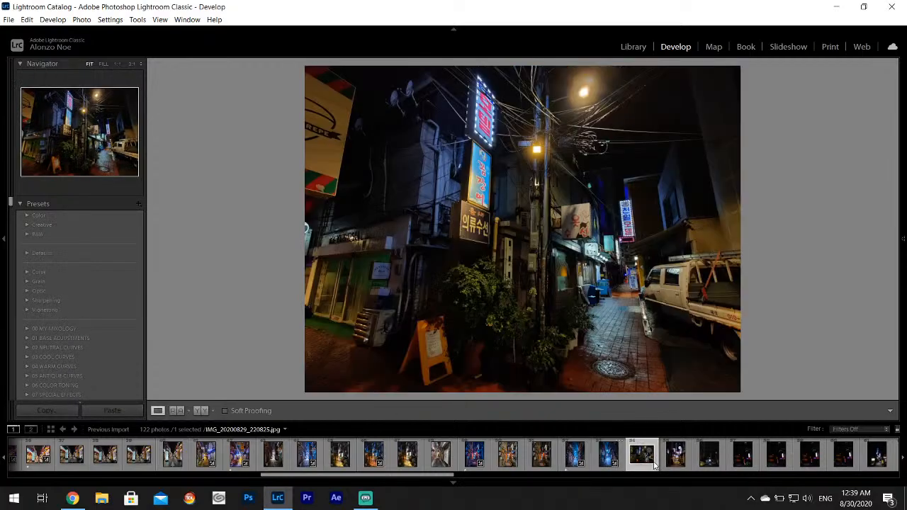
{"action": "left_click", "coordinate": [675, 458]}
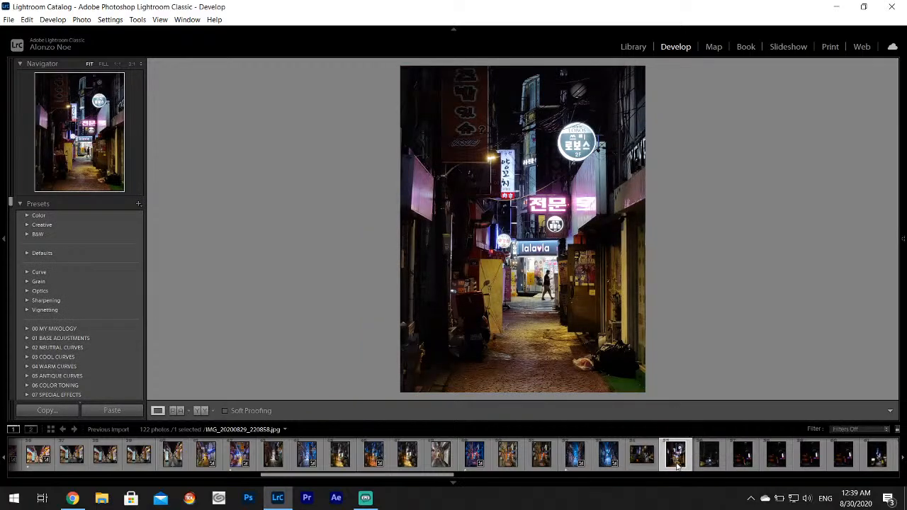
{"action": "left_click", "coordinate": [639, 467]}
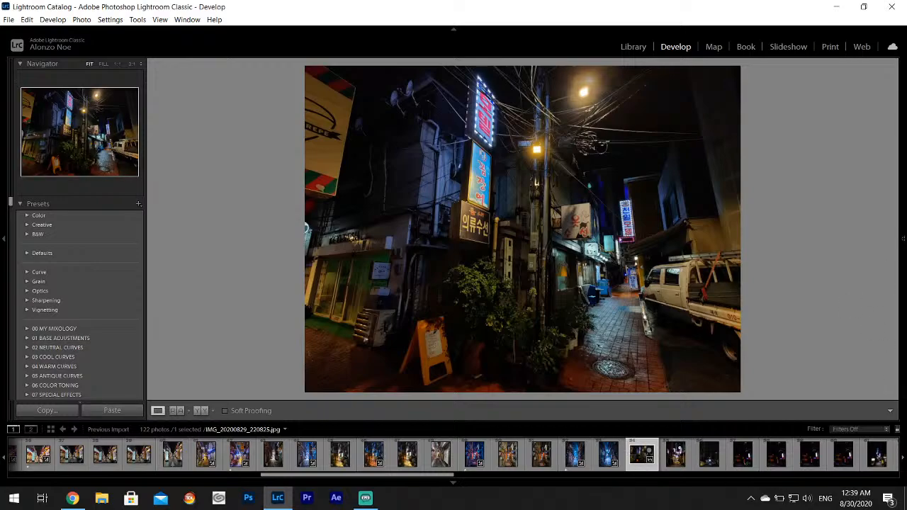
{"action": "mouse_move", "coordinate": [903, 298]}
{"action": "left_click_drag", "start_coordinate": [820, 292], "coordinate": [855, 313]}
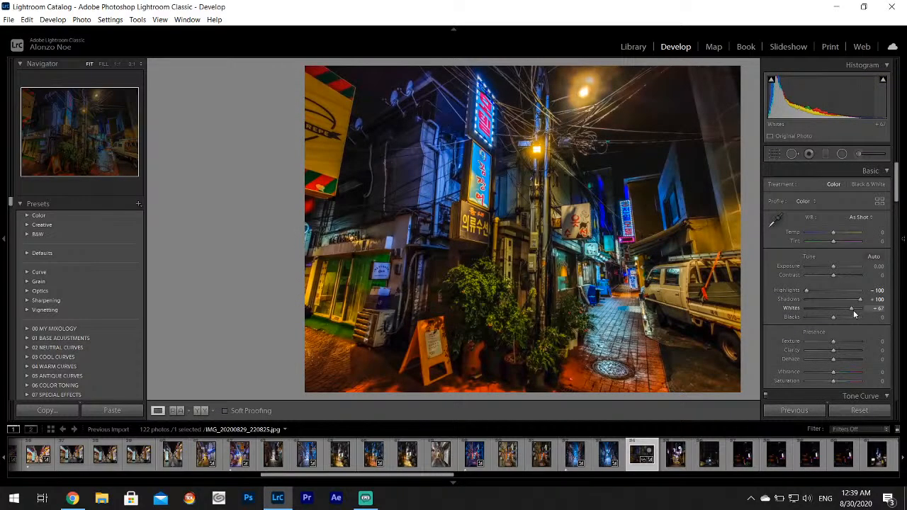
{"action": "left_click_drag", "start_coordinate": [855, 314], "coordinate": [856, 314]}
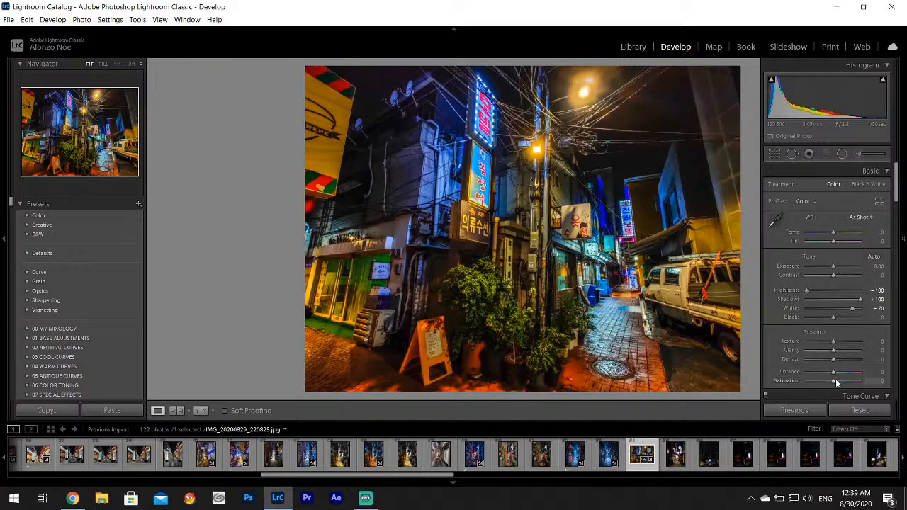
Set the street corner photo's overall Saturation to −37, and paint the neon signs and plants with an adjustment brush at Saturation 38
{"action": "left_click_drag", "start_coordinate": [833, 381], "coordinate": [825, 381]}
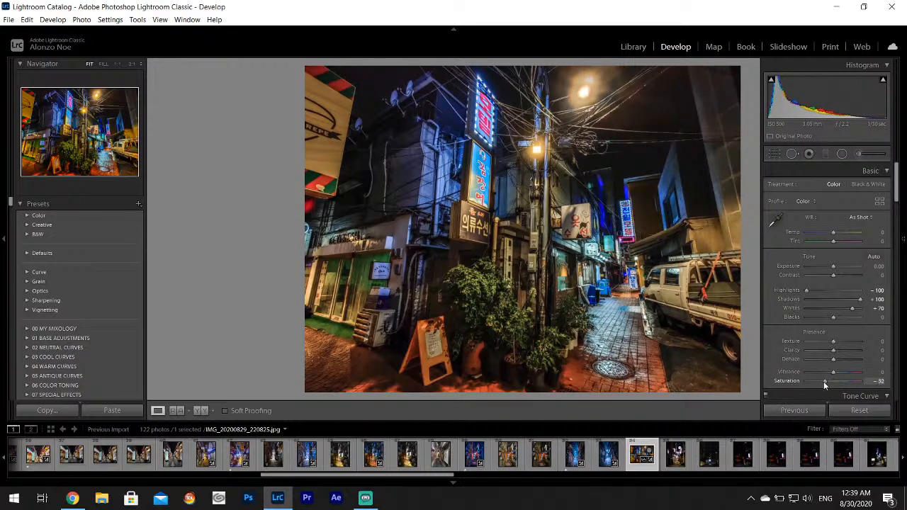
{"action": "left_click_drag", "start_coordinate": [822, 381], "coordinate": [822, 382]}
{"action": "left_click", "coordinate": [857, 153]}
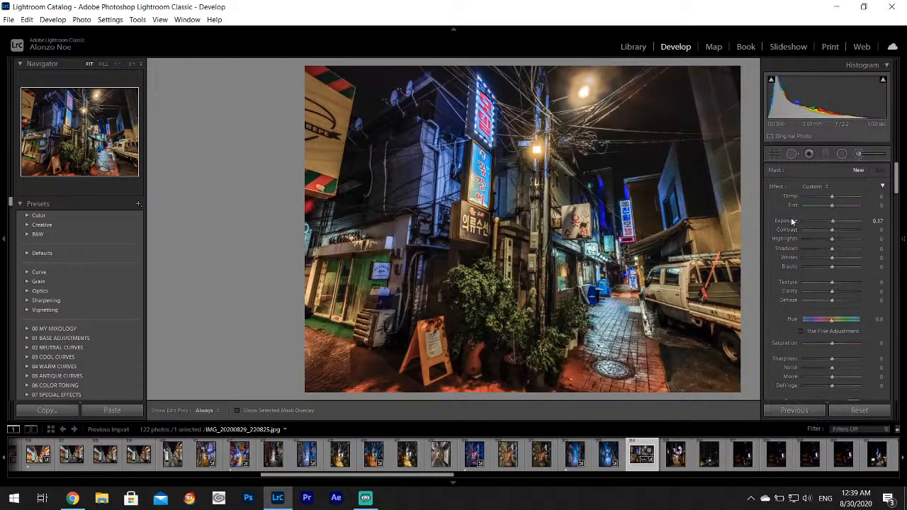
{"action": "double_click", "coordinate": [792, 222]}
{"action": "left_click_drag", "start_coordinate": [831, 344], "coordinate": [833, 347]}
{"action": "mouse_move", "coordinate": [508, 104]}
{"action": "left_mouse_down"}
{"action": "mouse_move", "coordinate": [489, 195]}
{"action": "mouse_move", "coordinate": [509, 210]}
{"action": "mouse_move", "coordinate": [568, 200]}
{"action": "mouse_move", "coordinate": [599, 213]}
{"action": "mouse_move", "coordinate": [617, 238]}
{"action": "mouse_move", "coordinate": [582, 290]}
{"action": "mouse_move", "coordinate": [618, 291]}
{"action": "mouse_move", "coordinate": [635, 254]}
{"action": "left_mouse_up"}
{"action": "mouse_move", "coordinate": [887, 387]}
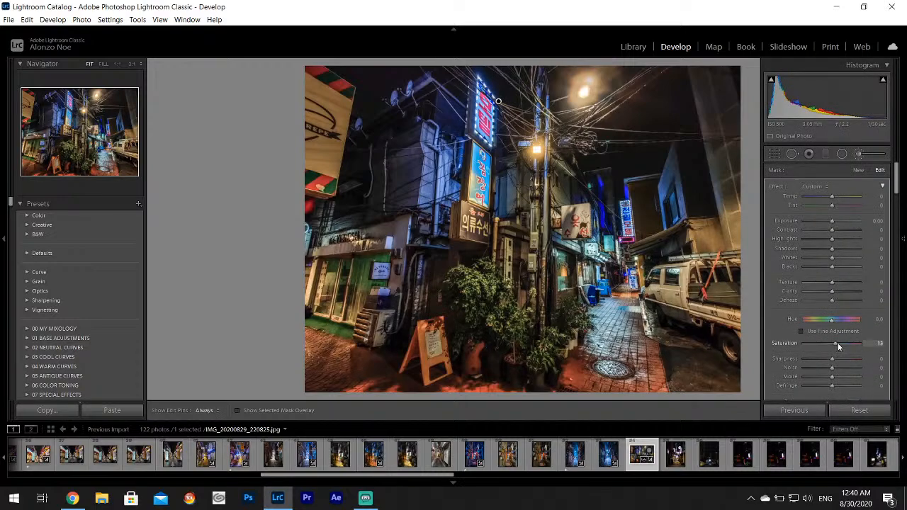
{"action": "left_click_drag", "start_coordinate": [838, 346], "coordinate": [844, 346]}
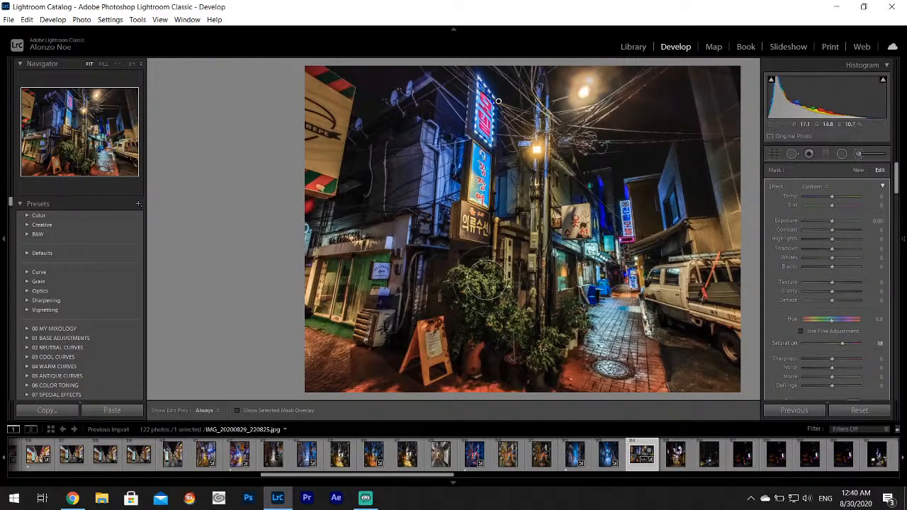
{"action": "mouse_move", "coordinate": [487, 280]}
{"action": "left_mouse_down"}
{"action": "mouse_move", "coordinate": [465, 270]}
{"action": "mouse_move", "coordinate": [476, 299]}
{"action": "mouse_move", "coordinate": [554, 346]}
{"action": "mouse_move", "coordinate": [607, 321]}
{"action": "mouse_move", "coordinate": [590, 274]}
{"action": "mouse_move", "coordinate": [617, 255]}
{"action": "mouse_move", "coordinate": [613, 218]}
{"action": "mouse_move", "coordinate": [597, 213]}
{"action": "mouse_move", "coordinate": [610, 220]}
{"action": "mouse_move", "coordinate": [576, 339]}
{"action": "mouse_move", "coordinate": [479, 167]}
{"action": "left_mouse_up"}
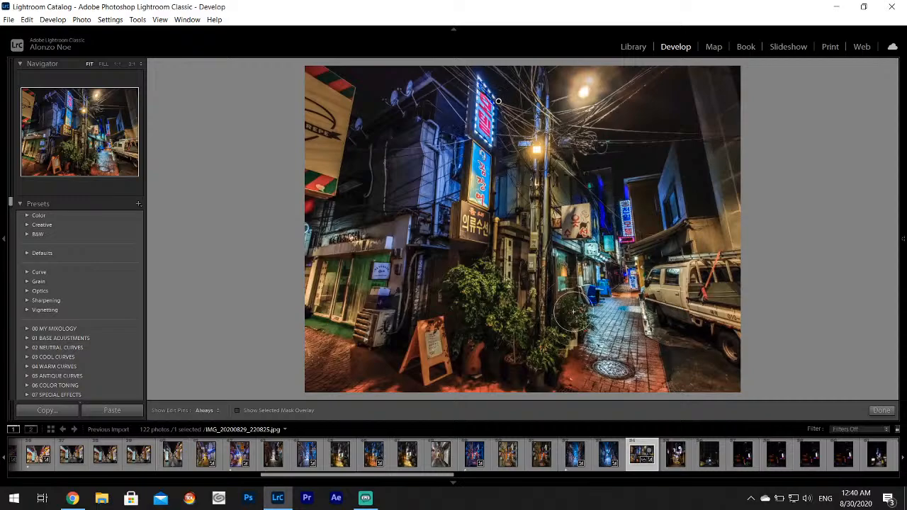
{"action": "left_click", "coordinate": [884, 411]}
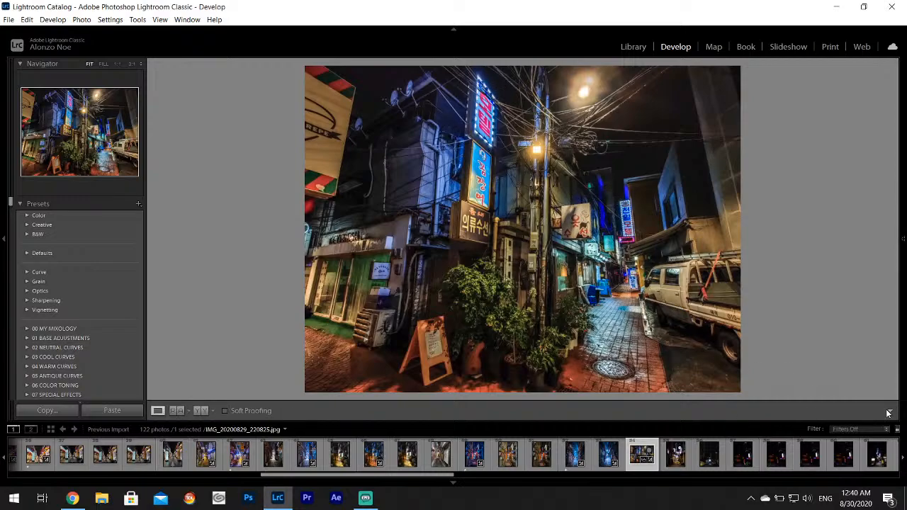
Slightly lower the Contrast of the street corner photo
{"action": "mouse_move", "coordinate": [902, 239]}
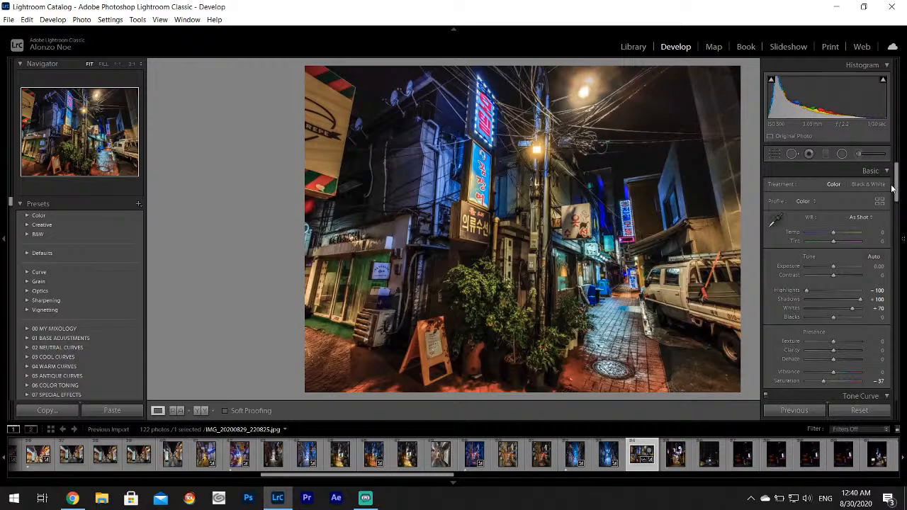
{"action": "left_click_drag", "start_coordinate": [894, 186], "coordinate": [895, 370]}
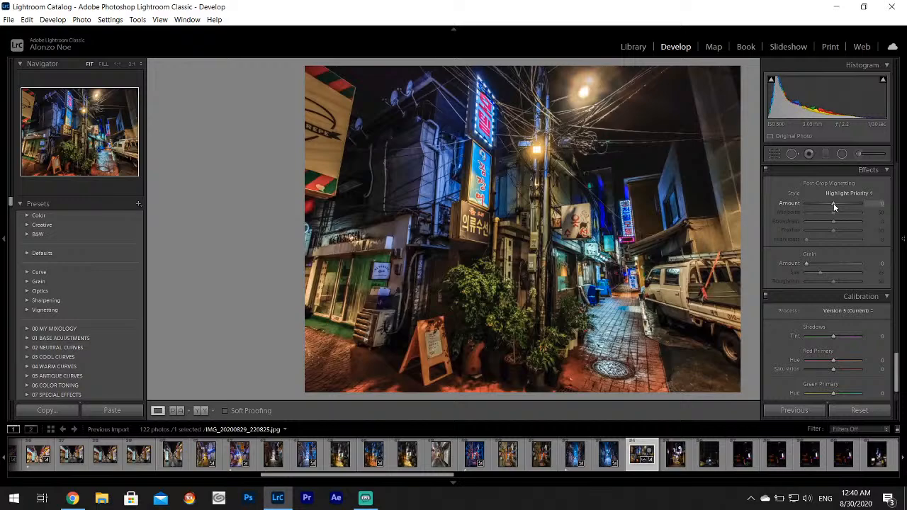
{"action": "left_click_drag", "start_coordinate": [897, 369], "coordinate": [899, 165]}
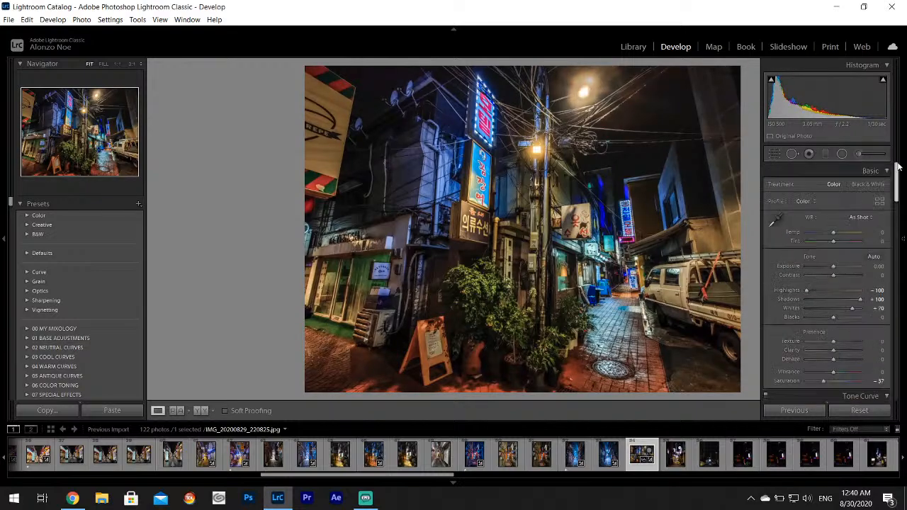
{"action": "left_click_drag", "start_coordinate": [830, 278], "coordinate": [828, 278]}
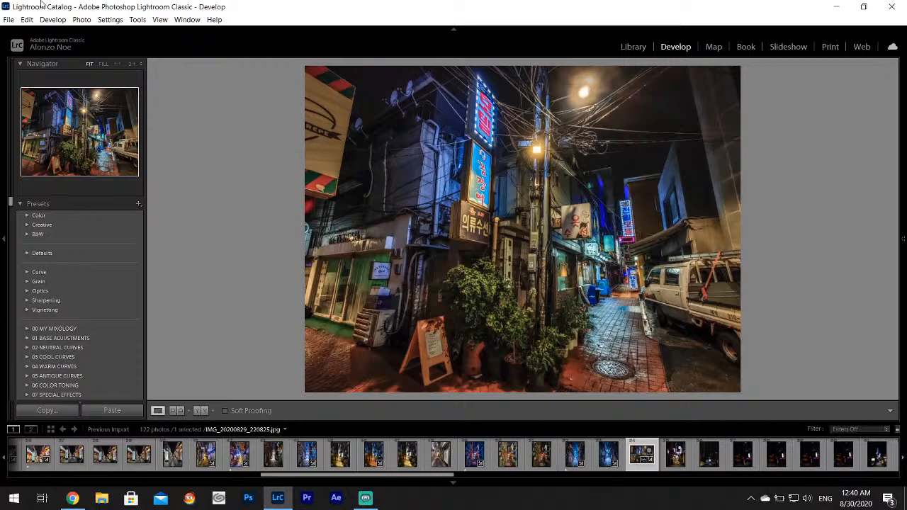
Export the street corner photo to the Phone Shots subfolder with the existing export settings
{"action": "left_click", "coordinate": [9, 19]}
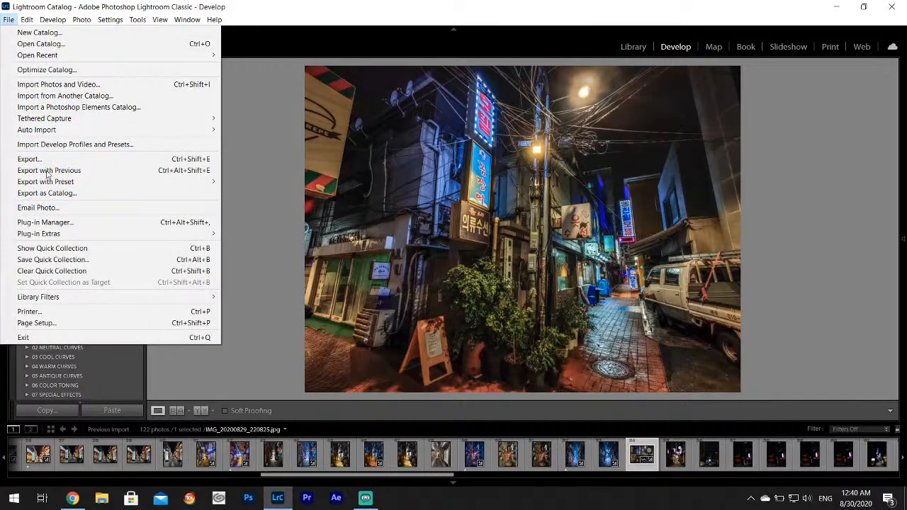
{"action": "left_click", "coordinate": [29, 158]}
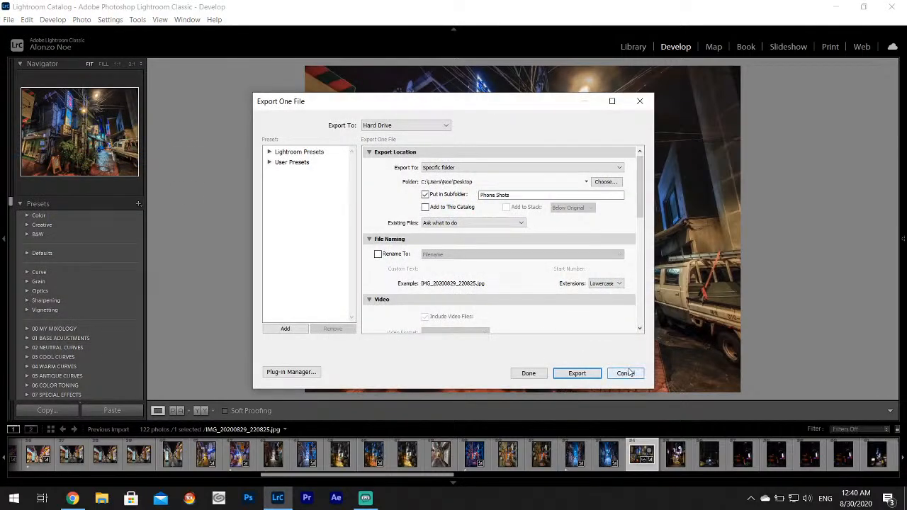
{"action": "left_click", "coordinate": [591, 377]}
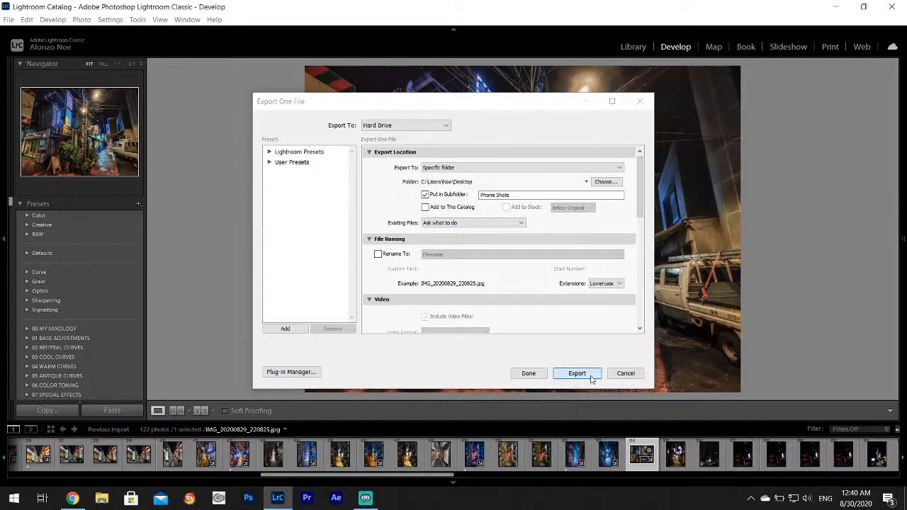
Check the street corner photo up close and give it a one-star rating
{"action": "left_click", "coordinate": [528, 243]}
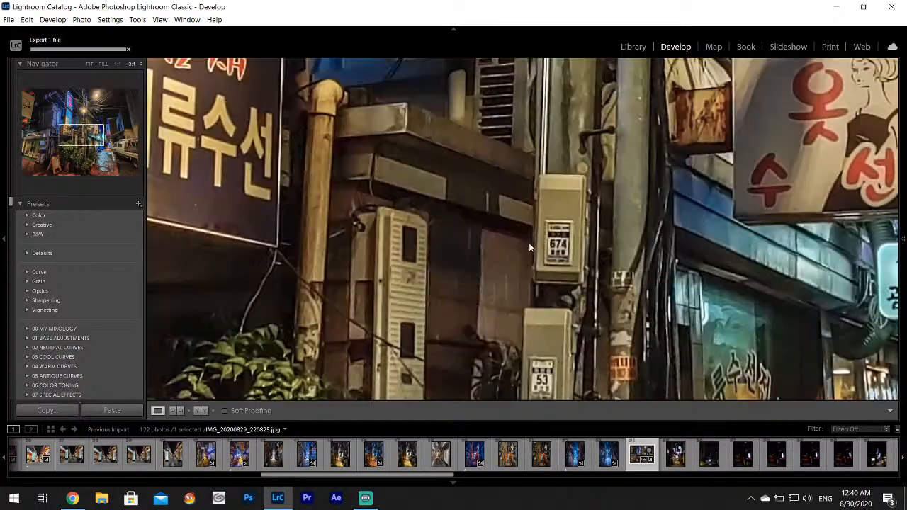
{"action": "left_click", "coordinate": [530, 241]}
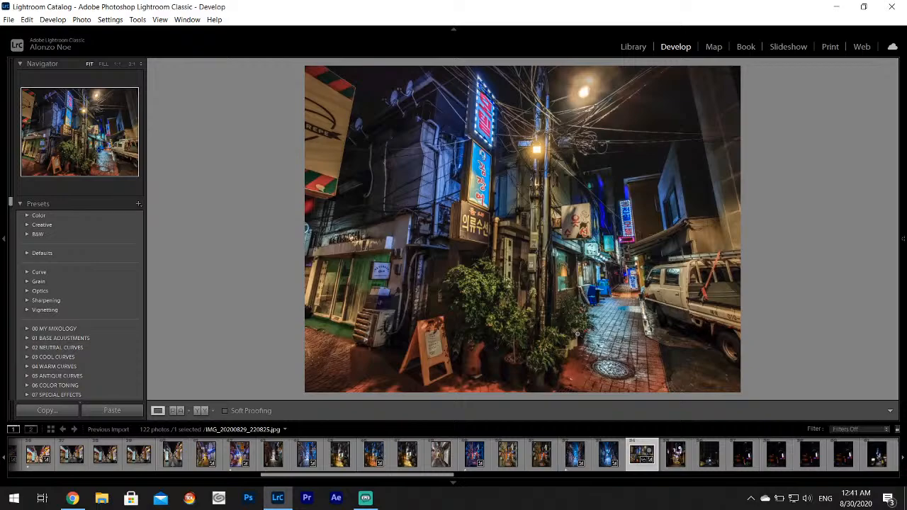
{"action": "key", "text": "1"}
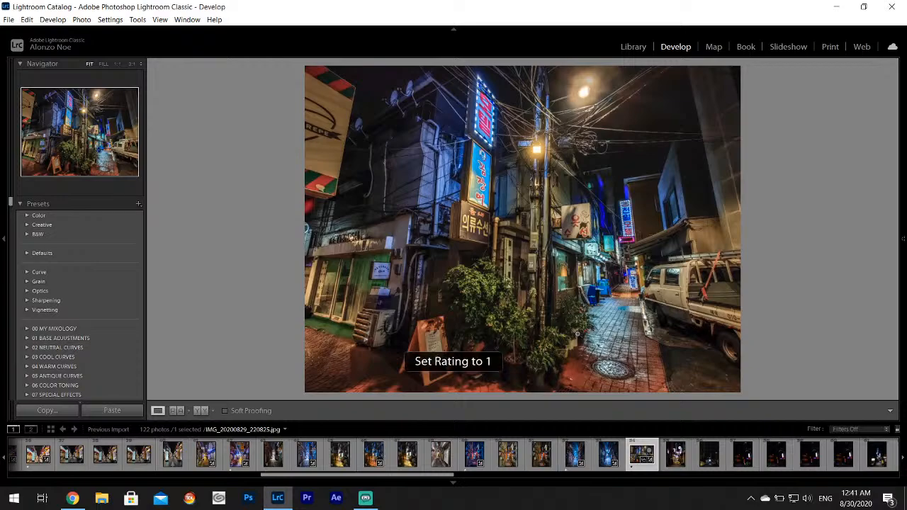
Open the alley photo IMG_20200829_220858.jpg and set Highlights to −100, Shadows to +100 and Whites to +68
{"action": "left_click", "coordinate": [684, 460]}
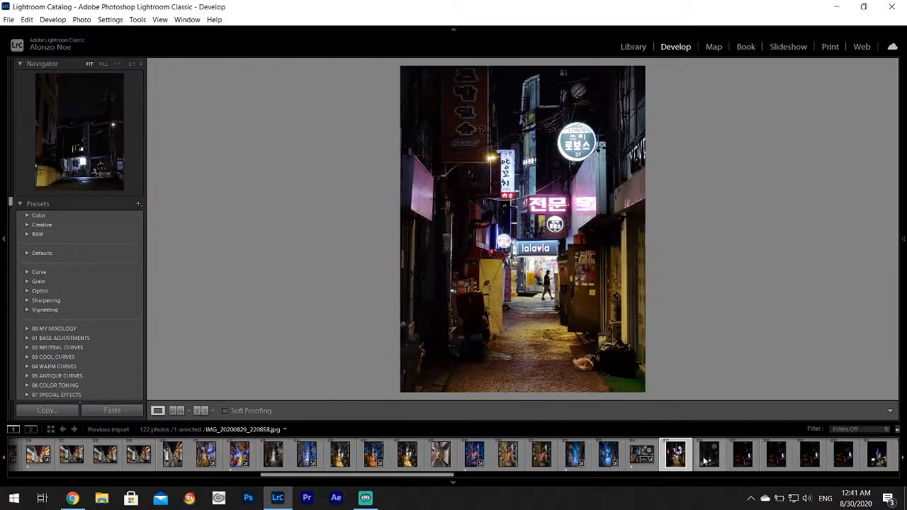
{"action": "key", "text": "F8"}
{"action": "left_click_drag", "start_coordinate": [813, 290], "coordinate": [774, 295]}
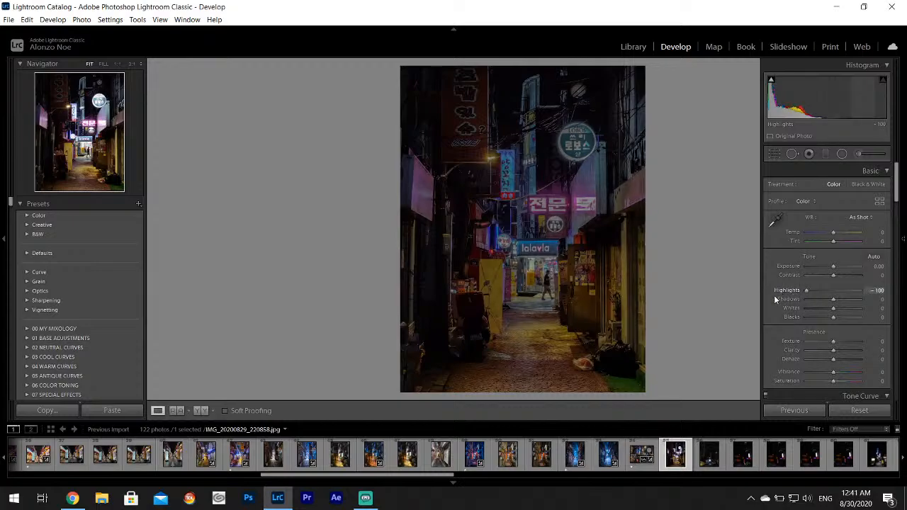
{"action": "left_click_drag", "start_coordinate": [835, 301], "coordinate": [857, 310]}
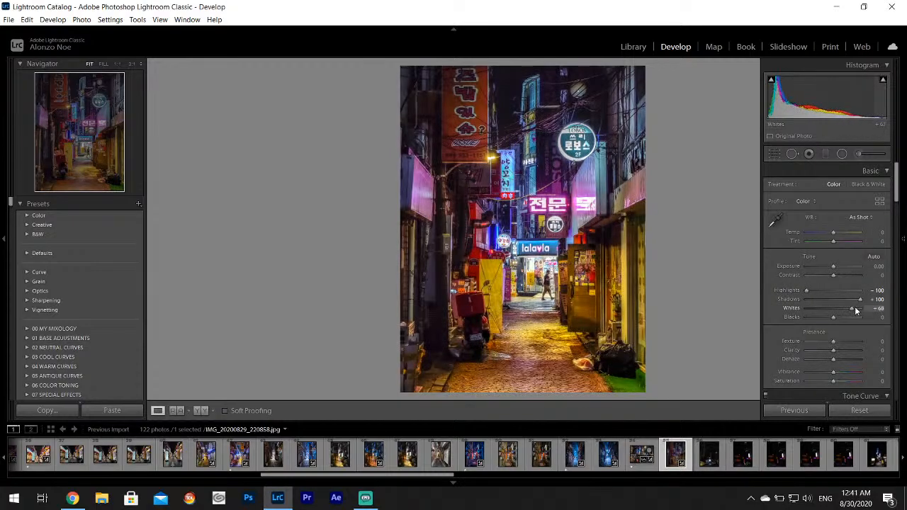
Reset Shadows to 0 and try raising Blacks to +100 instead
{"action": "double_click", "coordinate": [794, 301]}
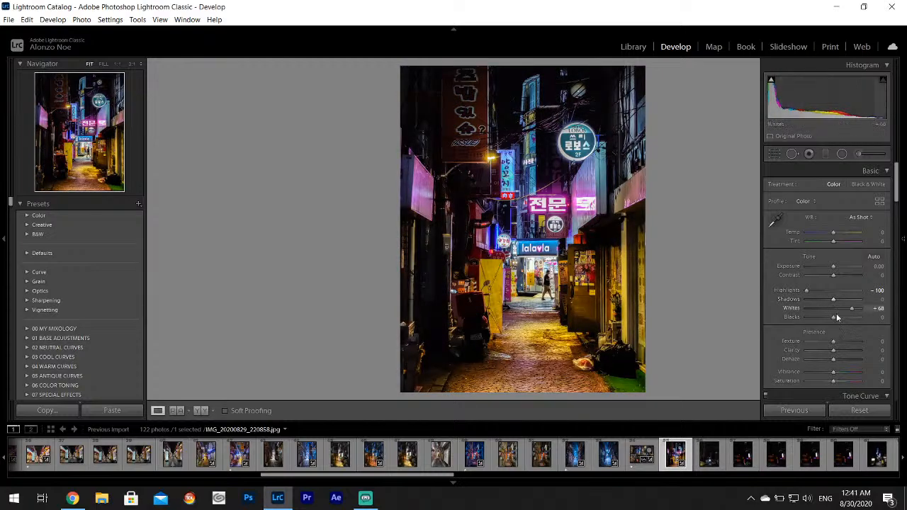
{"action": "left_click_drag", "start_coordinate": [833, 317], "coordinate": [881, 318]}
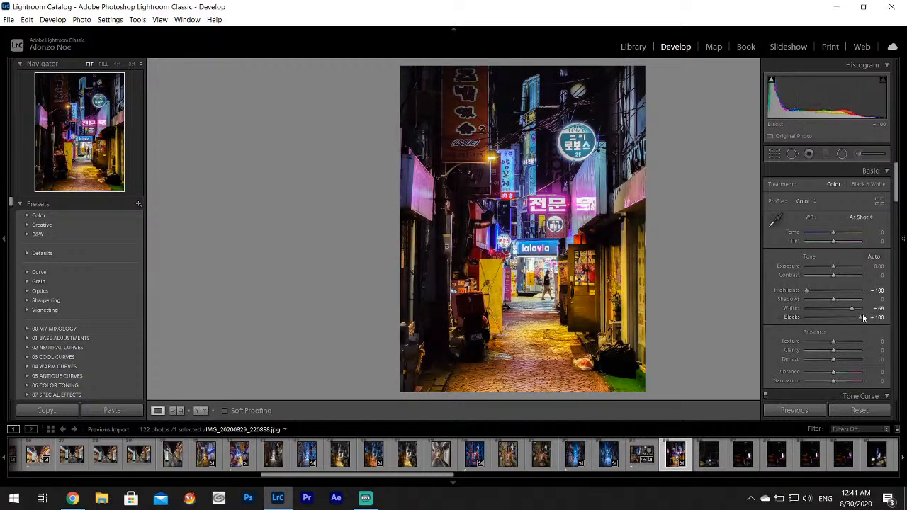
{"action": "double_click", "coordinate": [797, 317]}
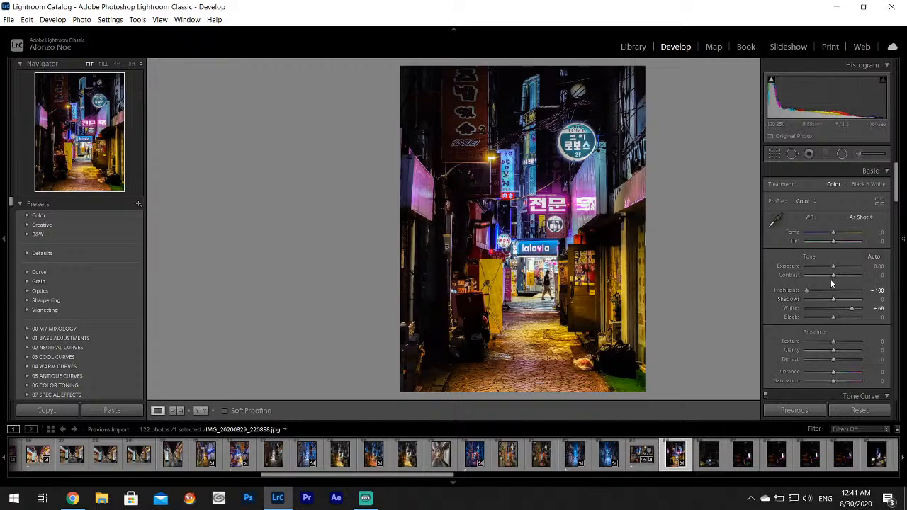
Set Contrast to −63 and Shadows to about +55, and shift the Yellow hue to −100
{"action": "left_click_drag", "start_coordinate": [831, 275], "coordinate": [850, 304]}
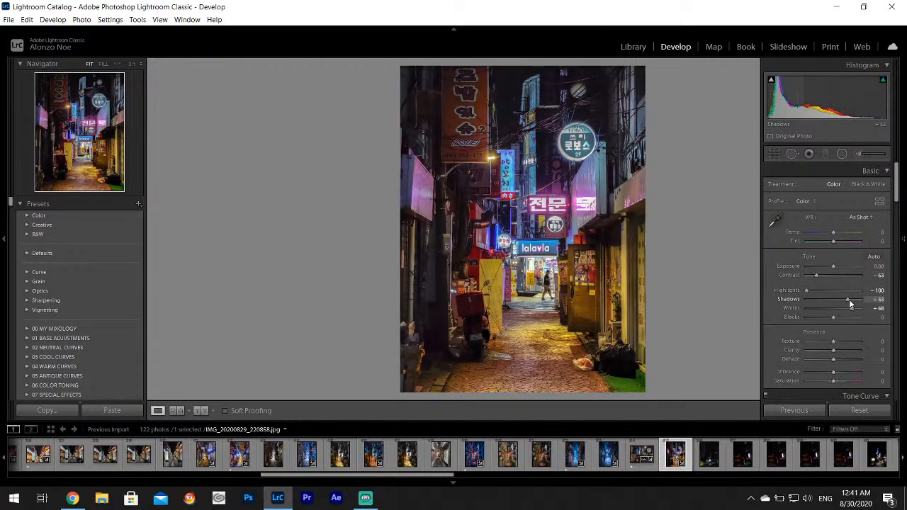
{"action": "left_click_drag", "start_coordinate": [897, 190], "coordinate": [901, 232]}
{"action": "left_click", "coordinate": [805, 303]}
{"action": "left_click_drag", "start_coordinate": [815, 327], "coordinate": [803, 333]}
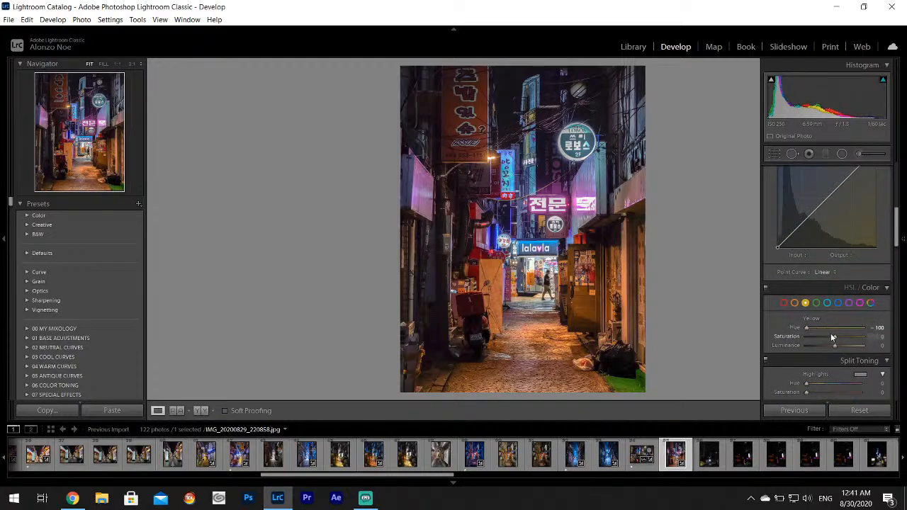
Split-tone the alley photo's shadows with a blue-violet at hue 247 and saturation 63
{"action": "left_click_drag", "start_coordinate": [896, 220], "coordinate": [897, 242]}
{"action": "left_click", "coordinate": [862, 303]}
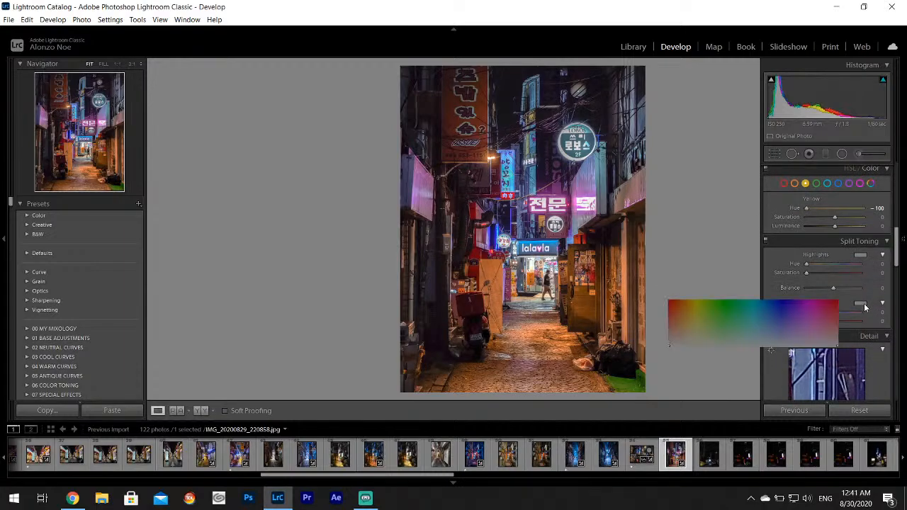
{"action": "left_click", "coordinate": [827, 325]}
{"action": "left_click_drag", "start_coordinate": [826, 325], "coordinate": [786, 316]}
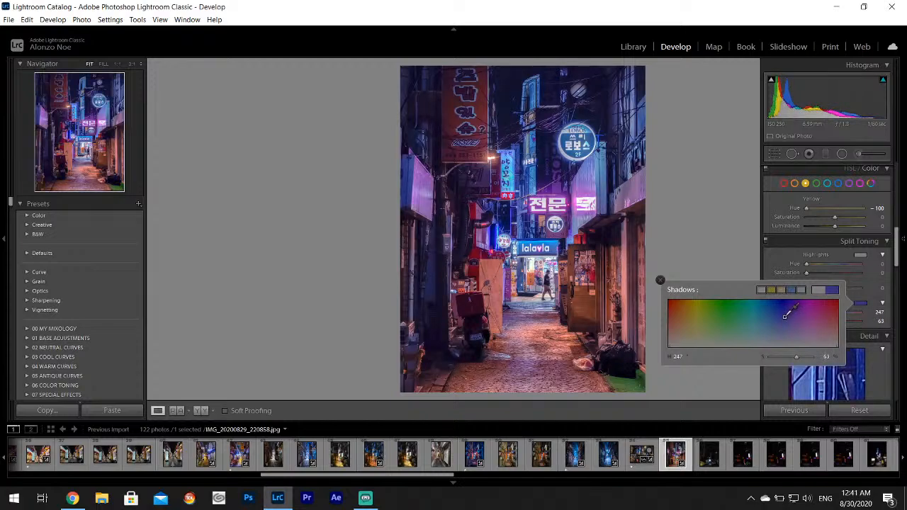
{"action": "left_click", "coordinate": [659, 278]}
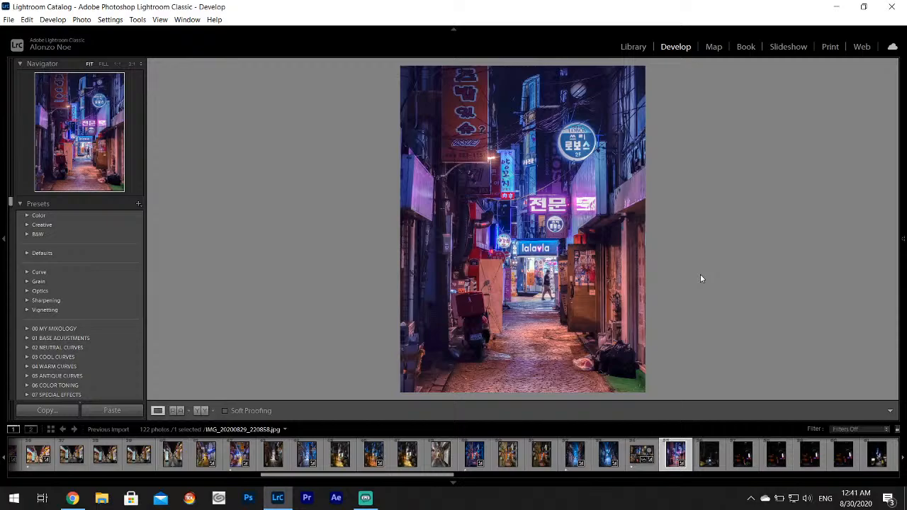
Choose a pink colour for a new adjustment brush and paint it over the alley's pavement and side walls
{"action": "mouse_move", "coordinate": [903, 234]}
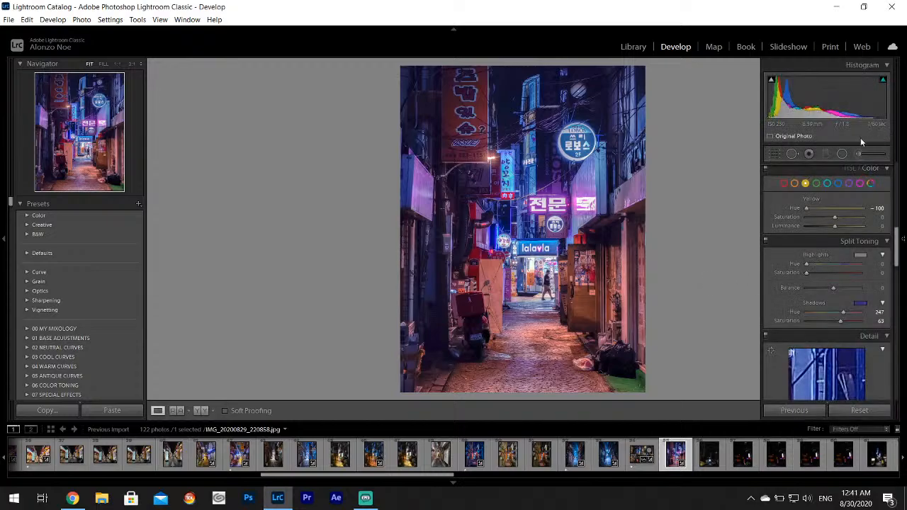
{"action": "left_click", "coordinate": [855, 153]}
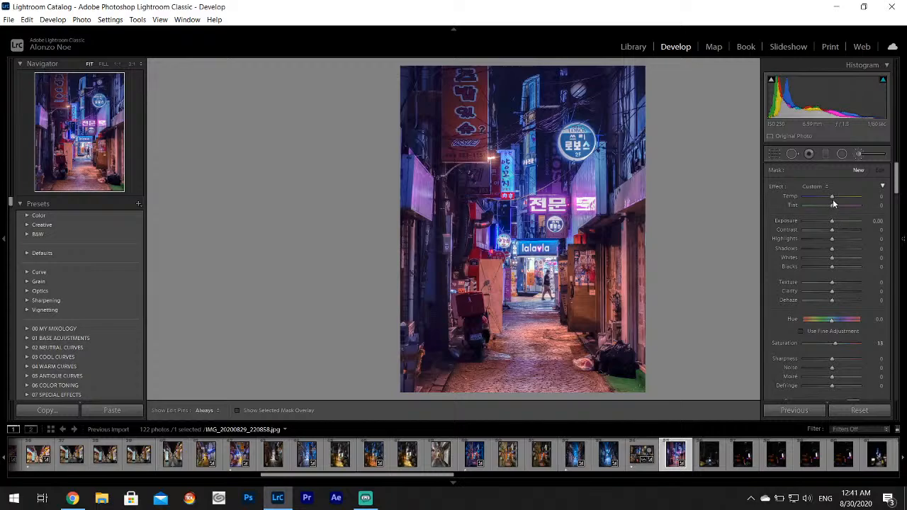
{"action": "scroll", "coordinate": [897, 184], "scroll_direction": "down", "scroll_amount": 3}
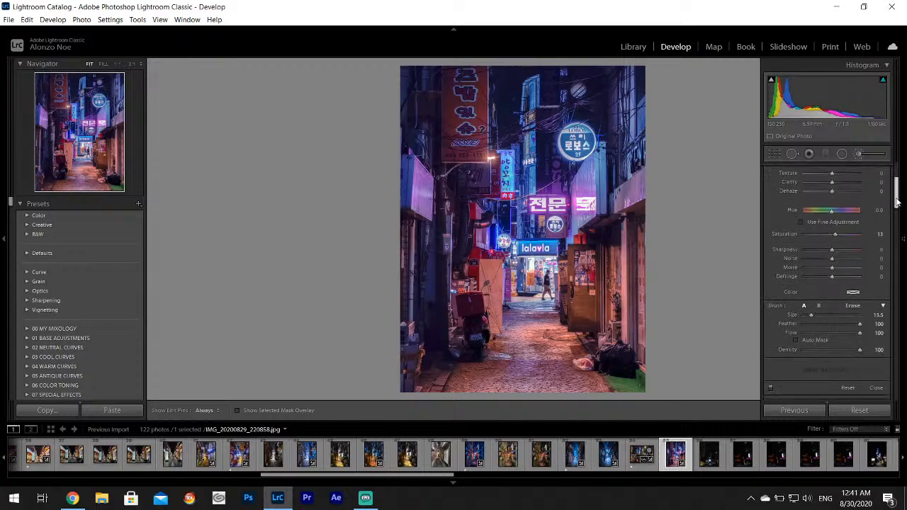
{"action": "left_click", "coordinate": [853, 167]}
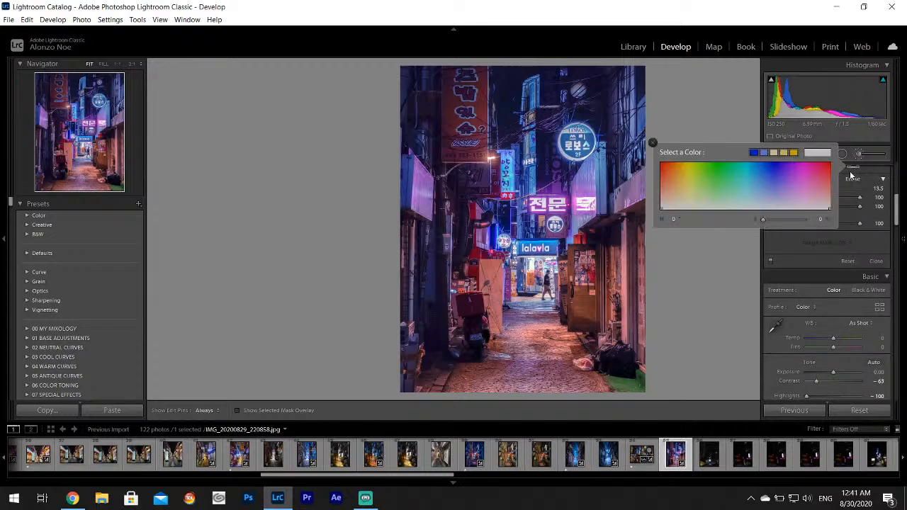
{"action": "left_click", "coordinate": [813, 190]}
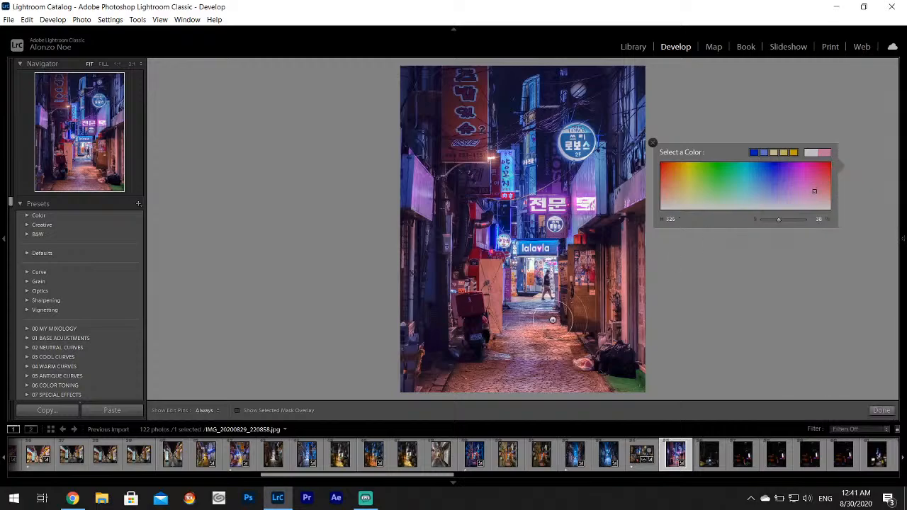
{"action": "key", "text": "h"}
{"action": "mouse_move", "coordinate": [580, 343]}
{"action": "left_mouse_down"}
{"action": "mouse_move", "coordinate": [523, 358]}
{"action": "mouse_move", "coordinate": [507, 344]}
{"action": "mouse_move", "coordinate": [524, 320]}
{"action": "mouse_move", "coordinate": [536, 369]}
{"action": "mouse_move", "coordinate": [589, 367]}
{"action": "mouse_move", "coordinate": [608, 242]}
{"action": "mouse_move", "coordinate": [616, 288]}
{"action": "mouse_move", "coordinate": [657, 354]}
{"action": "mouse_move", "coordinate": [648, 277]}
{"action": "mouse_move", "coordinate": [661, 234]}
{"action": "mouse_move", "coordinate": [646, 224]}
{"action": "mouse_move", "coordinate": [650, 299]}
{"action": "mouse_move", "coordinate": [573, 355]}
{"action": "mouse_move", "coordinate": [503, 308]}
{"action": "mouse_move", "coordinate": [494, 262]}
{"action": "left_mouse_up"}
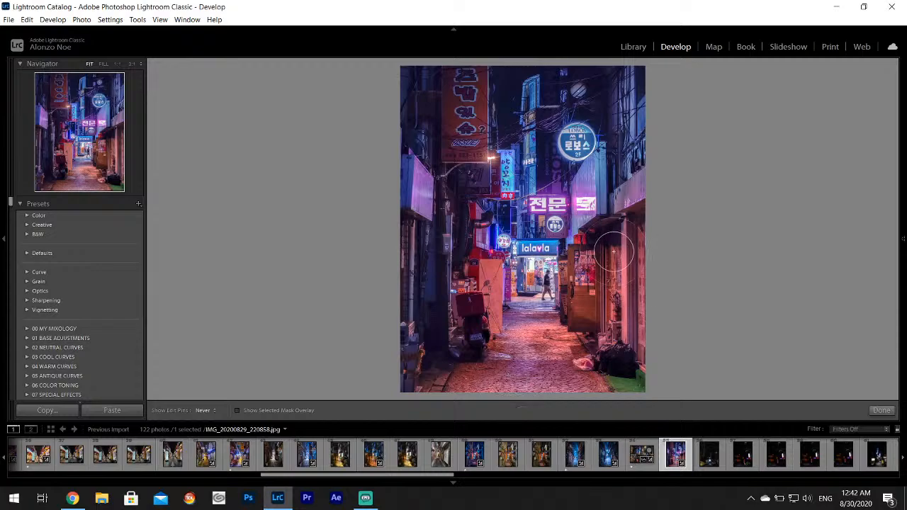
{"action": "key", "text": "h"}
{"action": "left_click", "coordinate": [882, 410]}
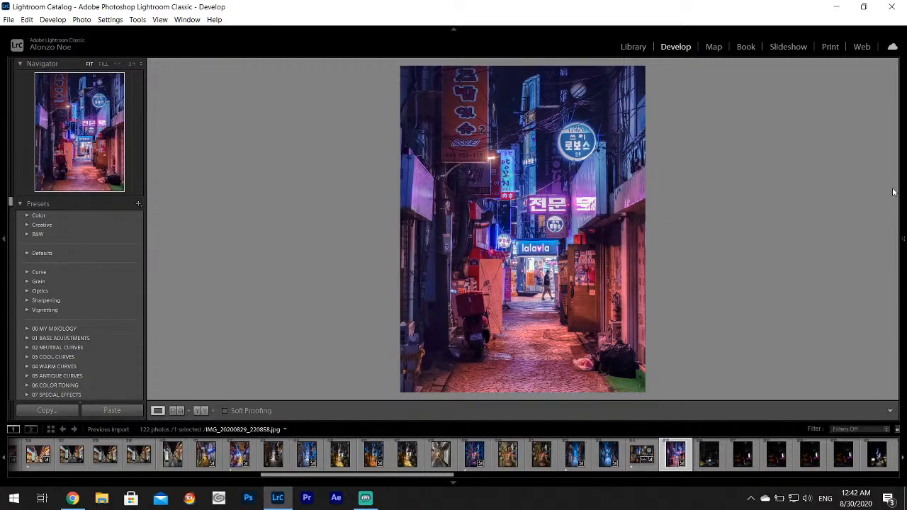
Start a new adjustment brush on the alley photo and choose a purple colour with hue 291 and saturation 66
{"action": "mouse_move", "coordinate": [901, 158]}
{"action": "left_click", "coordinate": [858, 154]}
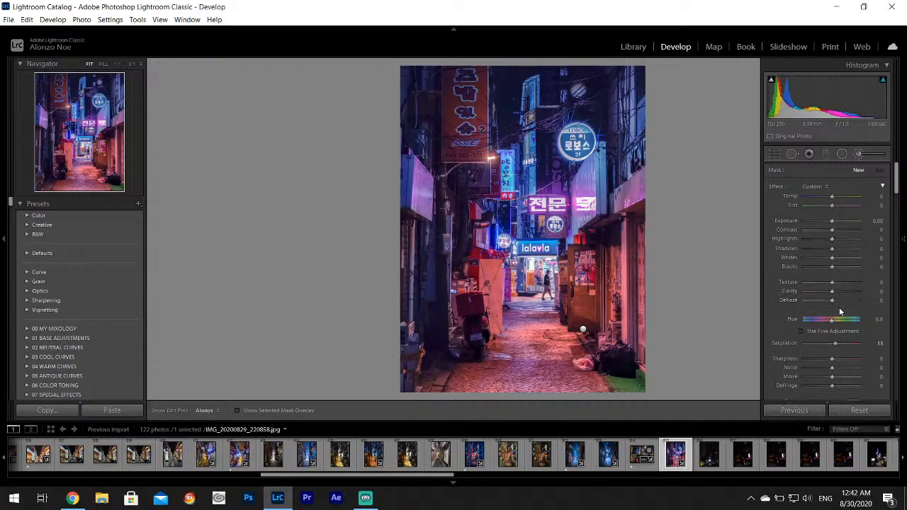
{"action": "scroll", "coordinate": [892, 205], "scroll_direction": "down", "scroll_amount": 5}
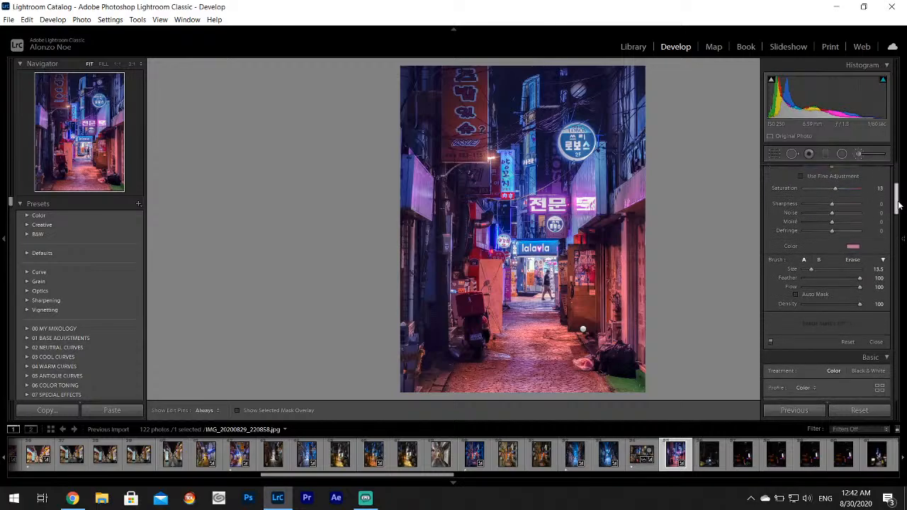
{"action": "left_click", "coordinate": [849, 247]}
{"action": "left_click_drag", "start_coordinate": [818, 259], "coordinate": [787, 259]}
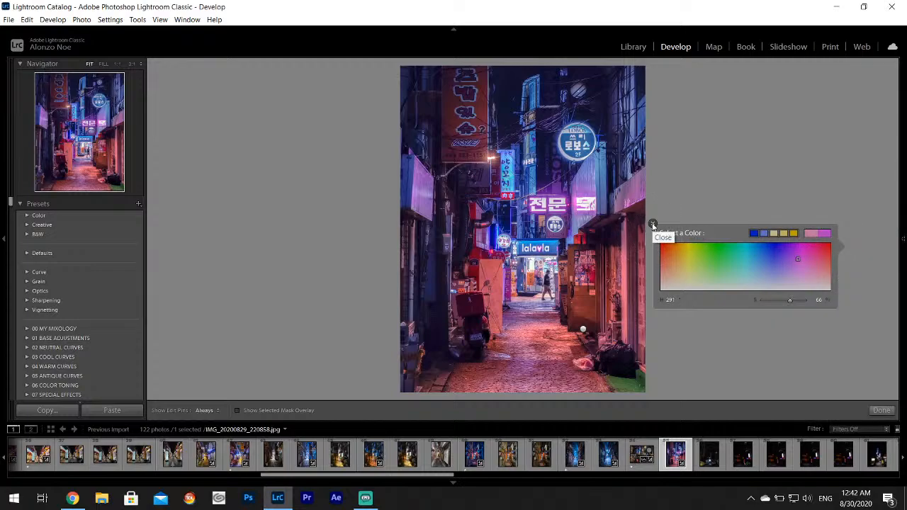
{"action": "left_click", "coordinate": [653, 224]}
Paint the purple brush at size 3.5 over the pink neon sign and raise its exposure to 0.51
{"action": "mouse_move", "coordinate": [903, 239]}
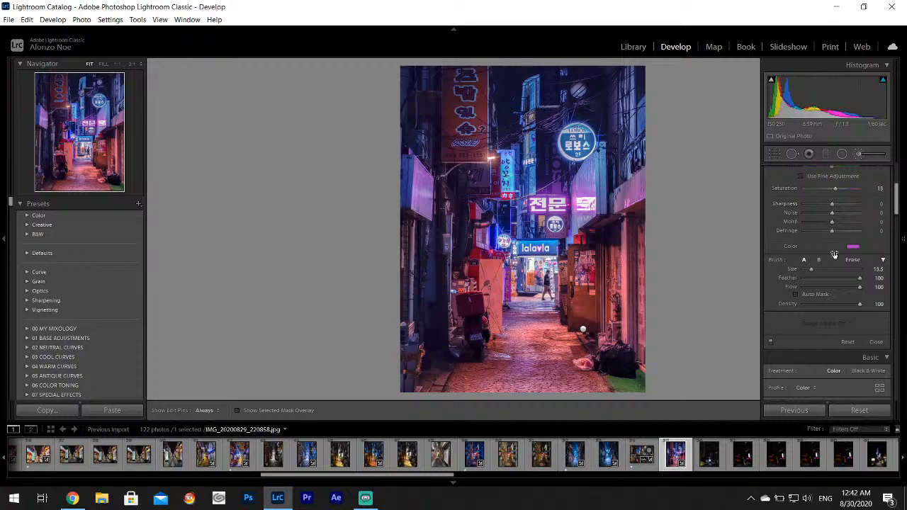
{"action": "left_click_drag", "start_coordinate": [812, 270], "coordinate": [803, 270]}
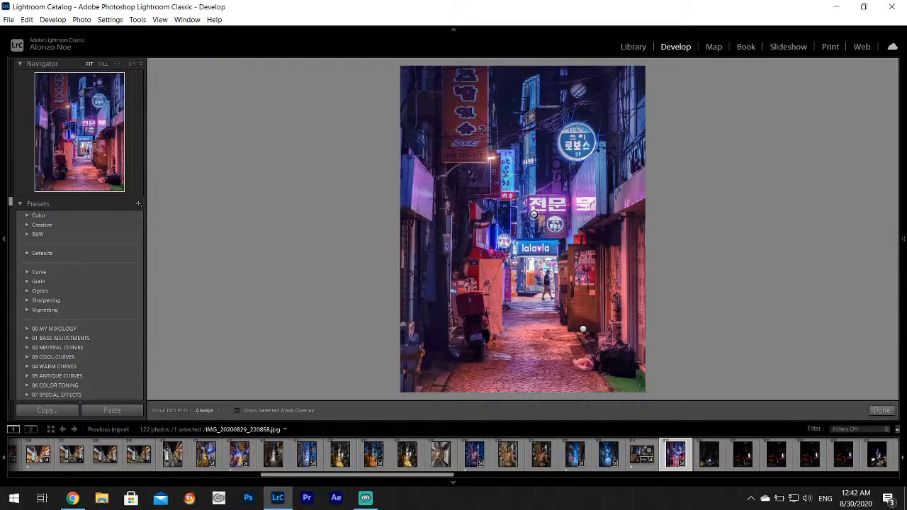
{"action": "key", "text": "h"}
{"action": "key", "text": "h"}
{"action": "left_click", "coordinate": [534, 202]}
{"action": "mouse_move", "coordinate": [901, 226]}
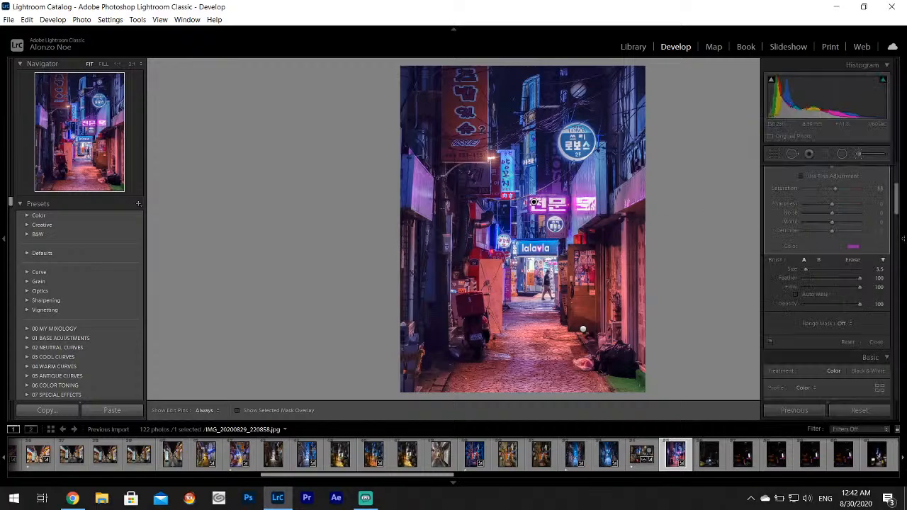
{"action": "left_click_drag", "start_coordinate": [897, 200], "coordinate": [893, 161]}
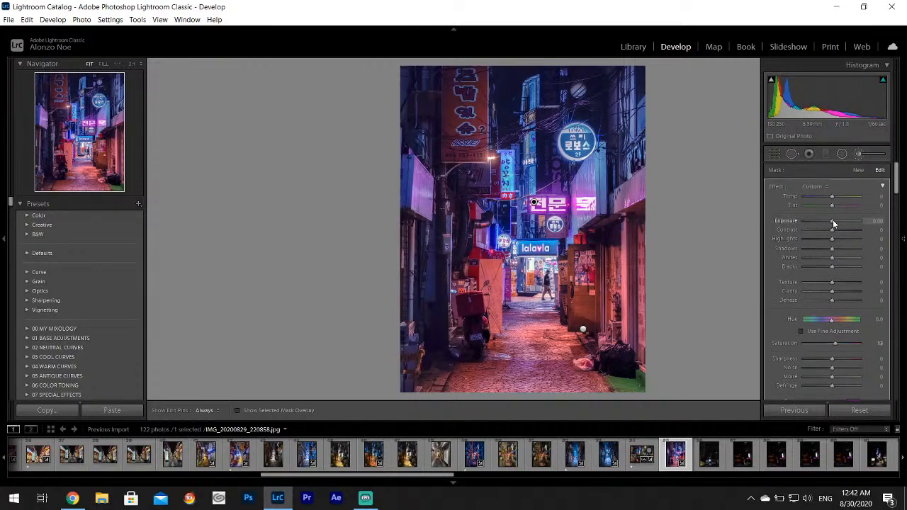
{"action": "left_click_drag", "start_coordinate": [832, 220], "coordinate": [836, 220]}
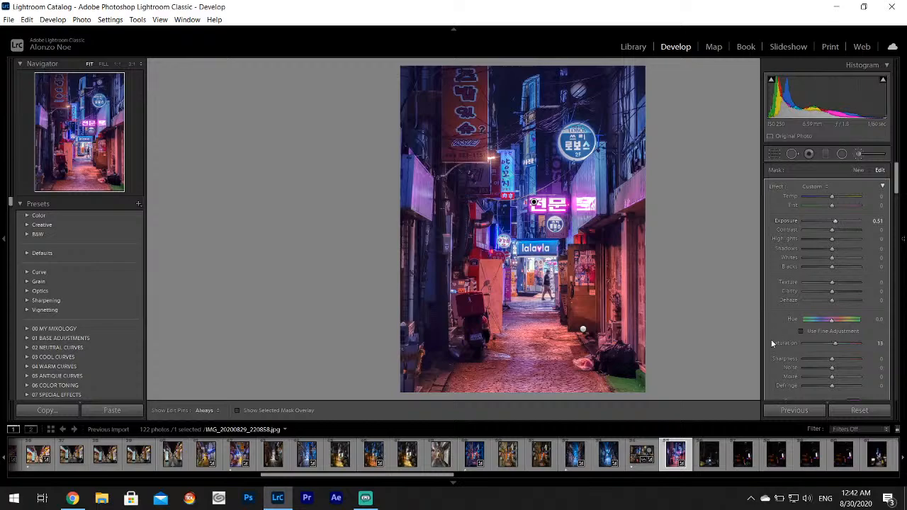
Start another adjustment brush and choose a cyan colour with hue 184 and saturation 99
{"action": "left_click", "coordinate": [862, 158]}
{"action": "left_click", "coordinate": [862, 158]}
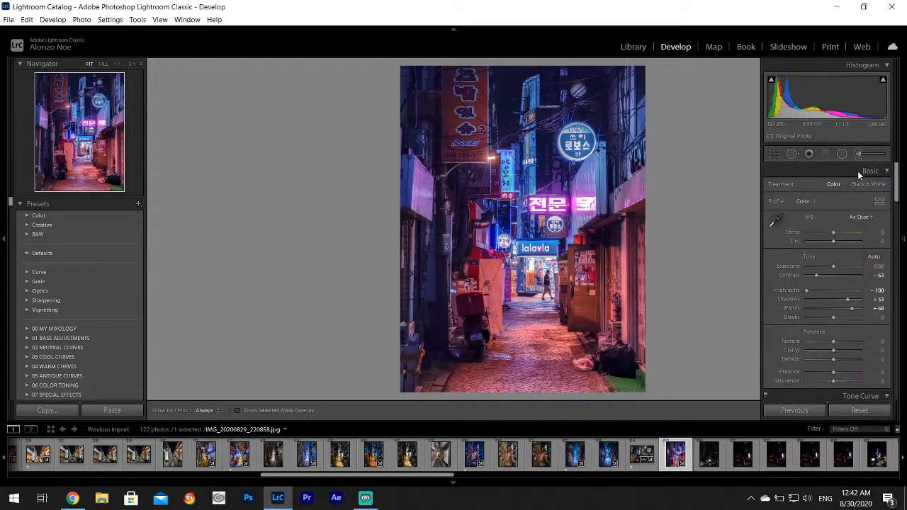
{"action": "mouse_move", "coordinate": [903, 239]}
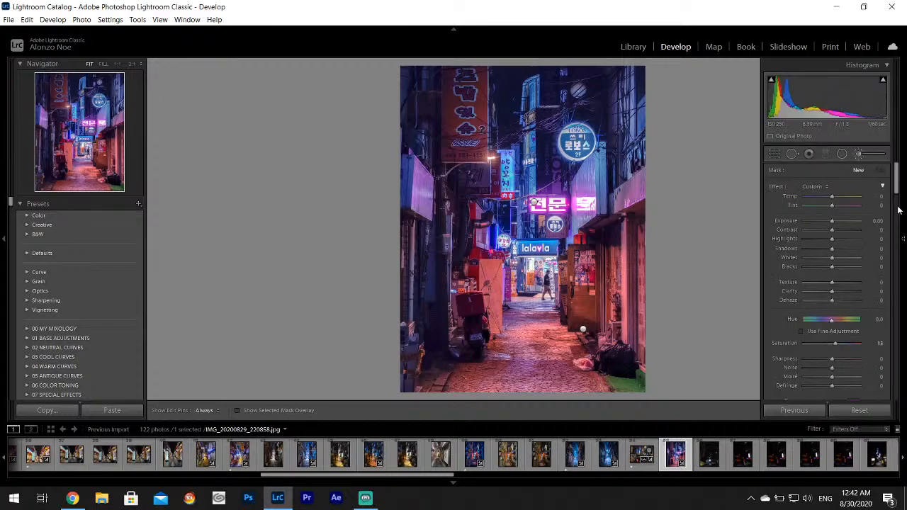
{"action": "scroll", "coordinate": [844, 266], "scroll_direction": "down", "scroll_amount": 5}
{"action": "left_click", "coordinate": [847, 267]}
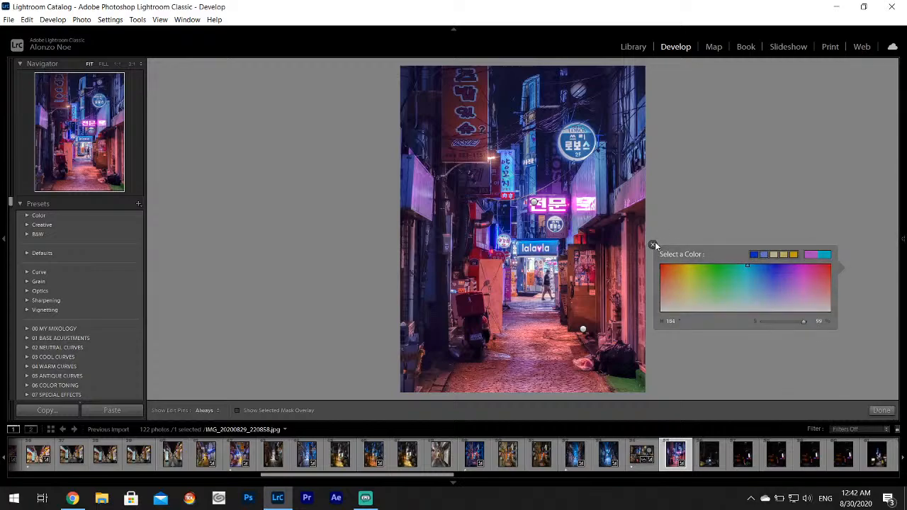
{"action": "left_click", "coordinate": [653, 245]}
Paint the cyan brush over the round sign and the narrow vertical sign, and raise its exposure slightly
{"action": "key", "text": "h"}
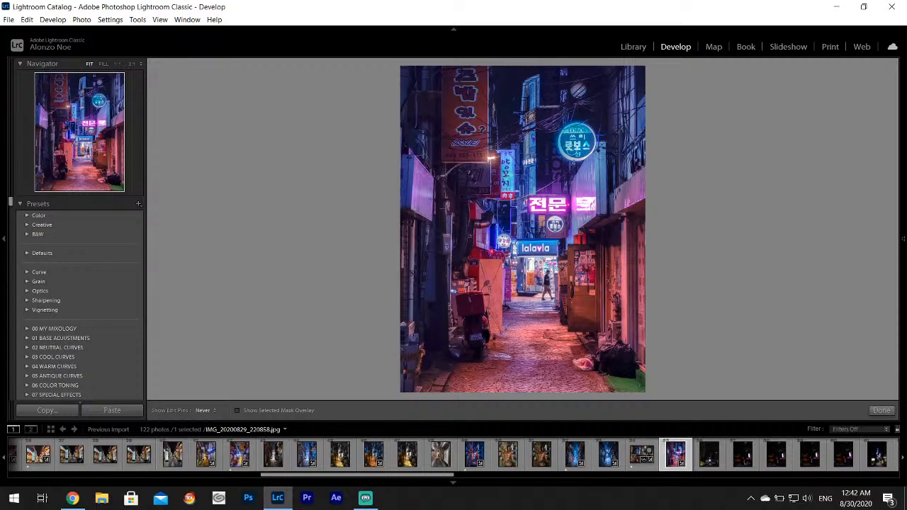
{"action": "left_click_drag", "start_coordinate": [510, 157], "coordinate": [509, 161]}
{"action": "key", "text": "h"}
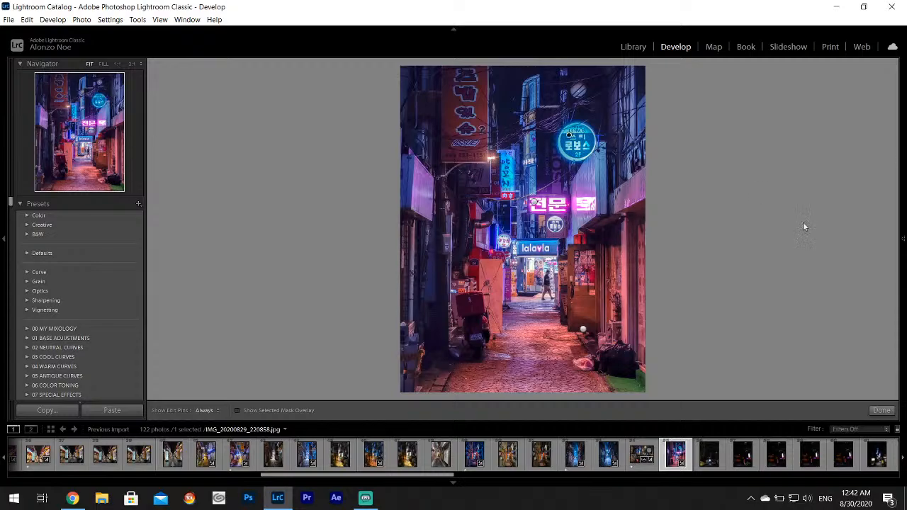
{"action": "mouse_move", "coordinate": [901, 162]}
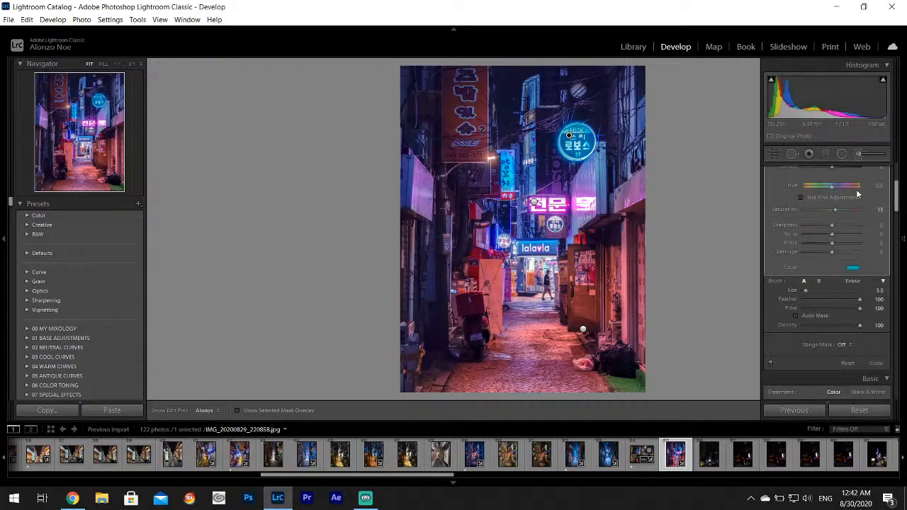
{"action": "scroll", "coordinate": [889, 195], "scroll_direction": "up", "scroll_amount": 3}
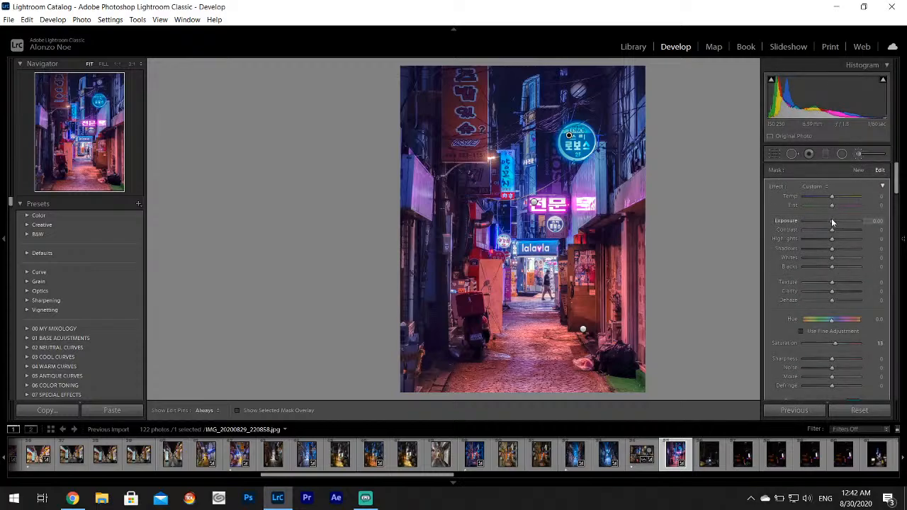
{"action": "left_click_drag", "start_coordinate": [833, 221], "coordinate": [835, 219]}
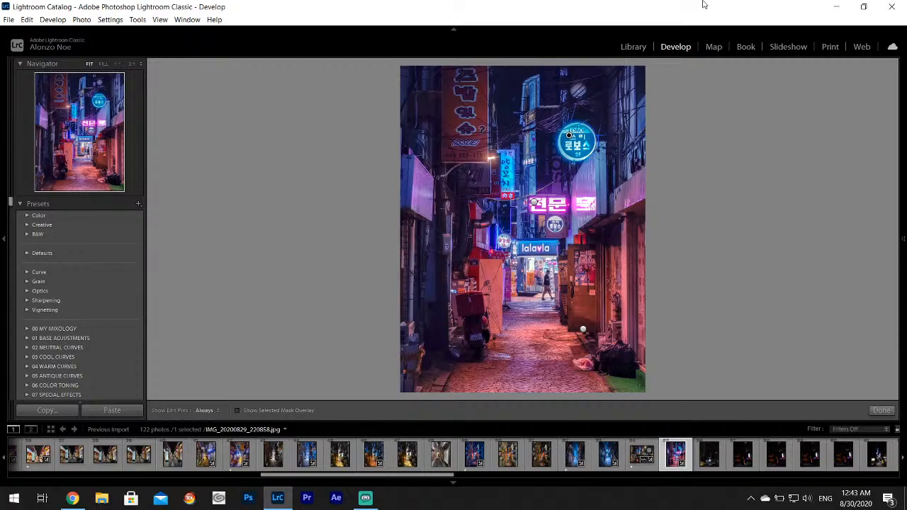
Export the finished alley photo
{"action": "left_click", "coordinate": [9, 20]}
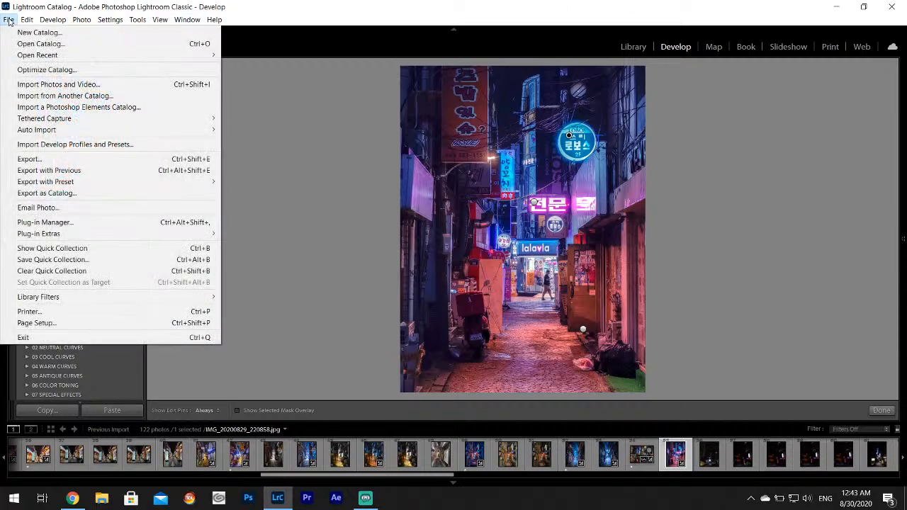
{"action": "left_click", "coordinate": [49, 160]}
{"action": "left_click", "coordinate": [576, 370]}
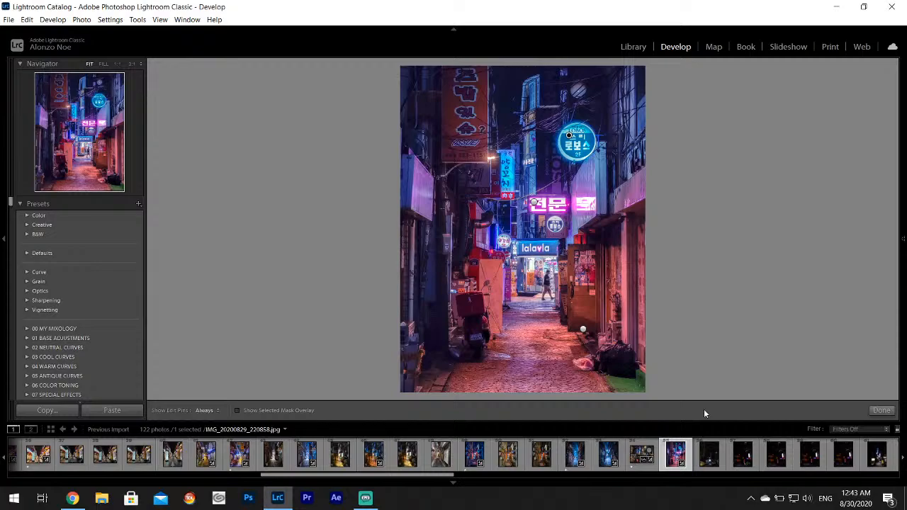
Browse the following dark street photos and select IMG_20200829_221040.jpg, showing a pedestrian near neon signs
{"action": "left_click", "coordinate": [705, 455]}
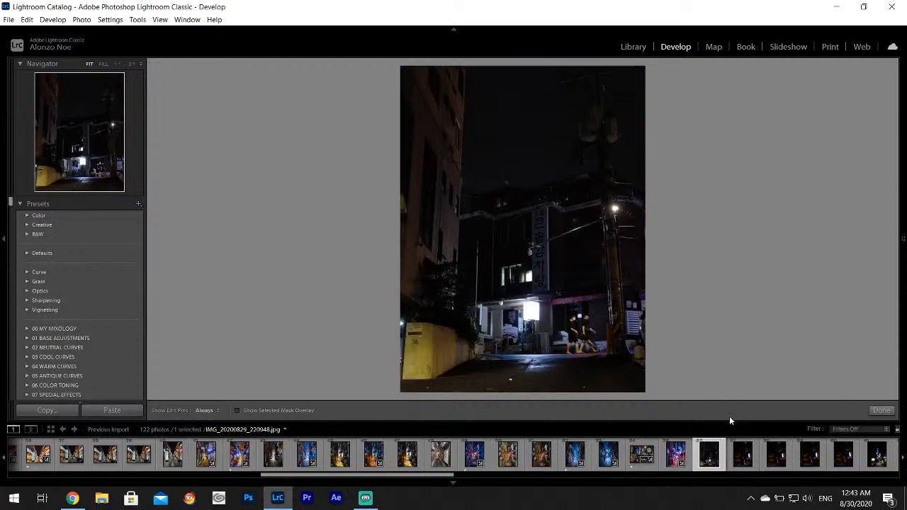
{"action": "left_click", "coordinate": [755, 461]}
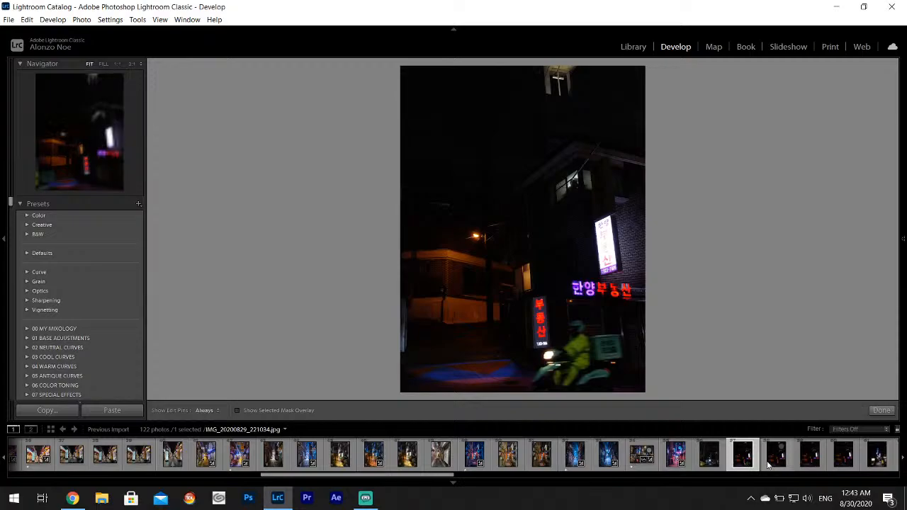
{"action": "left_click", "coordinate": [802, 463]}
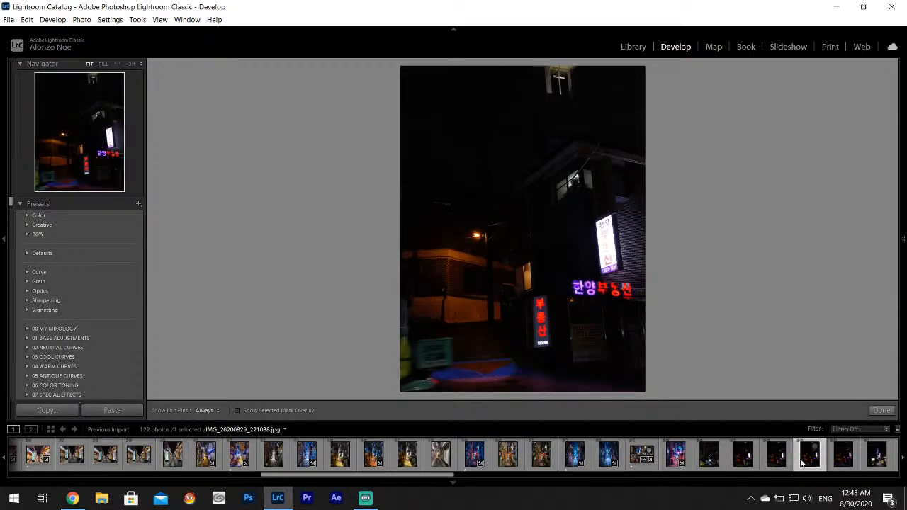
{"action": "left_click", "coordinate": [831, 464]}
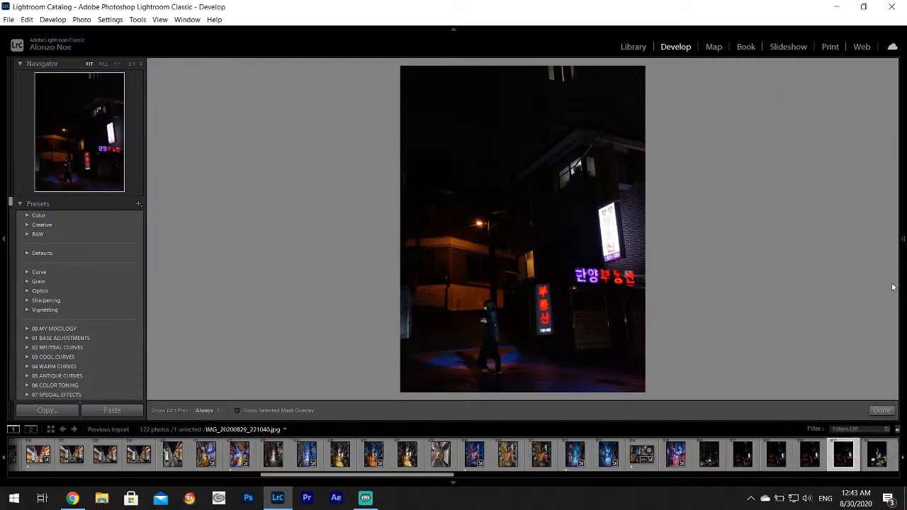
{"action": "mouse_move", "coordinate": [904, 298]}
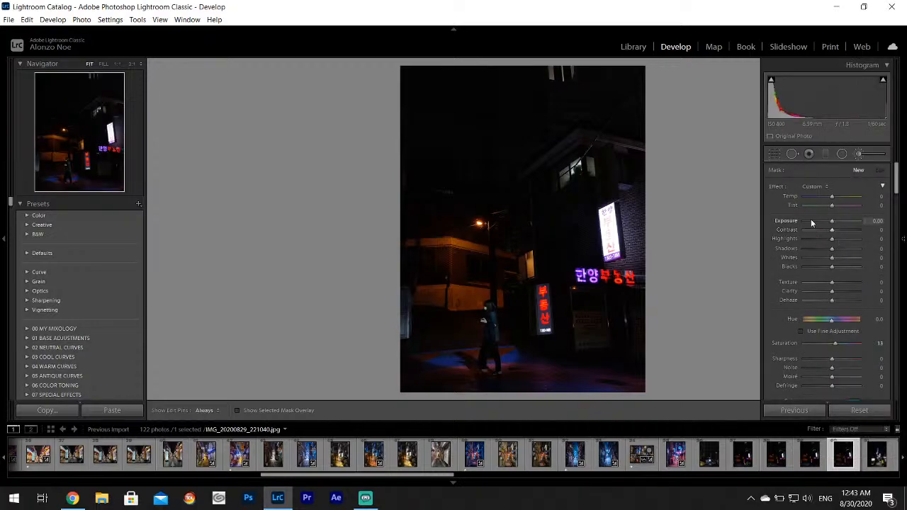
{"action": "left_click_drag", "start_coordinate": [818, 237], "coordinate": [855, 259]}
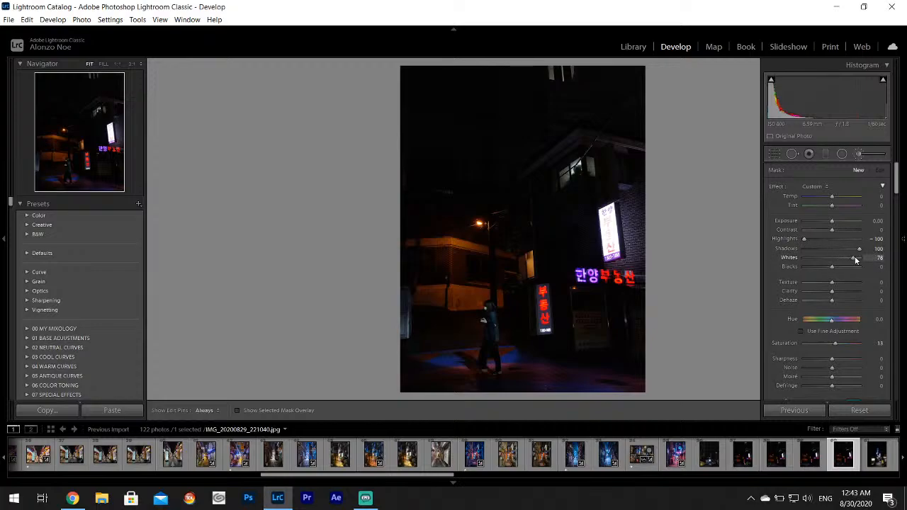
{"action": "left_click", "coordinate": [819, 466]}
{"action": "left_click", "coordinate": [837, 464]}
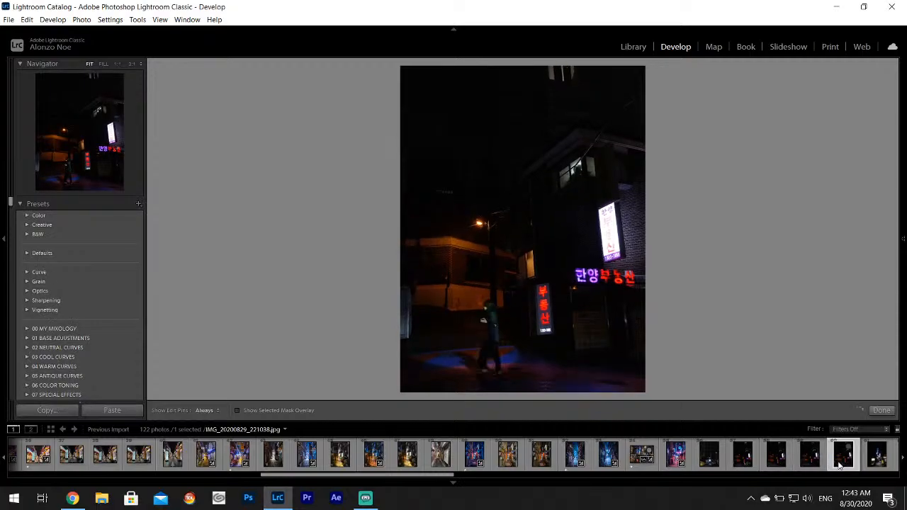
{"action": "mouse_move", "coordinate": [901, 212]}
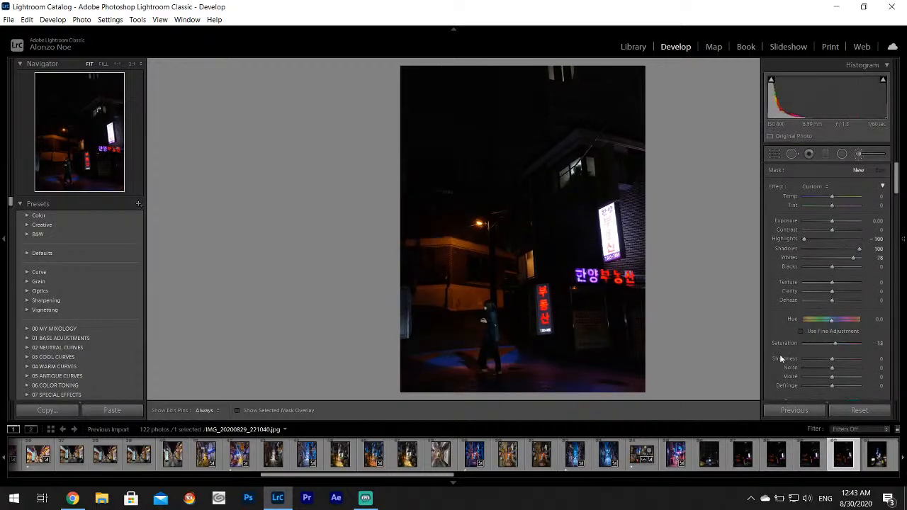
Close the adjustment brush and set the photo's Highlights to −100, Shadows to +100, Whites to +75 and Vibrance to −33
{"action": "left_click", "coordinate": [860, 155]}
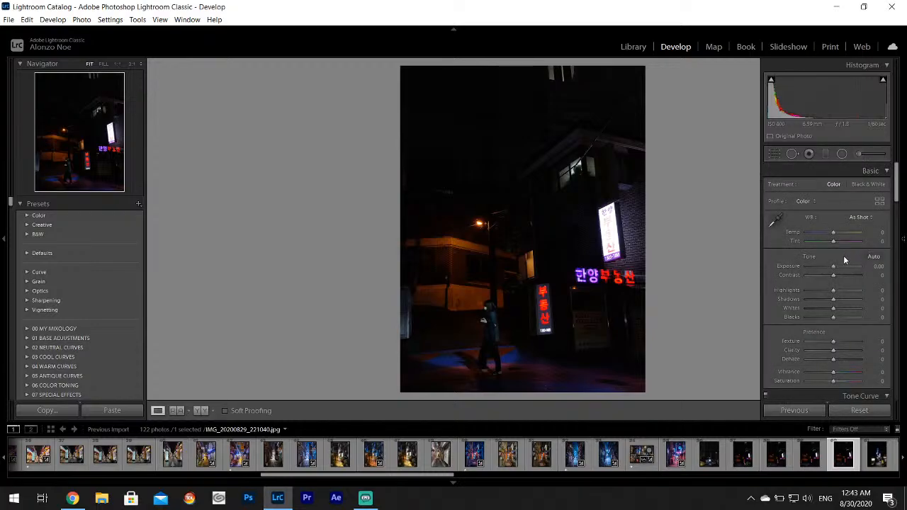
{"action": "left_click_drag", "start_coordinate": [833, 290], "coordinate": [857, 311]}
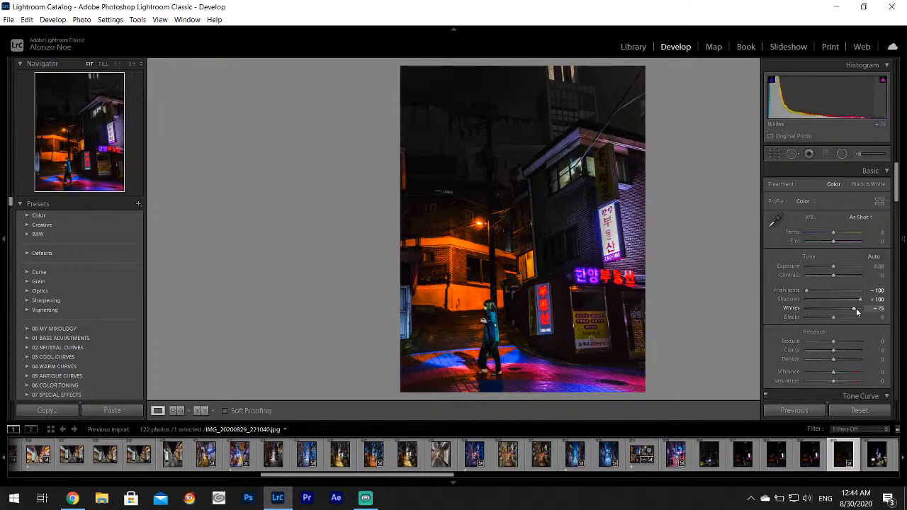
{"action": "left_click_drag", "start_coordinate": [834, 371], "coordinate": [825, 374]}
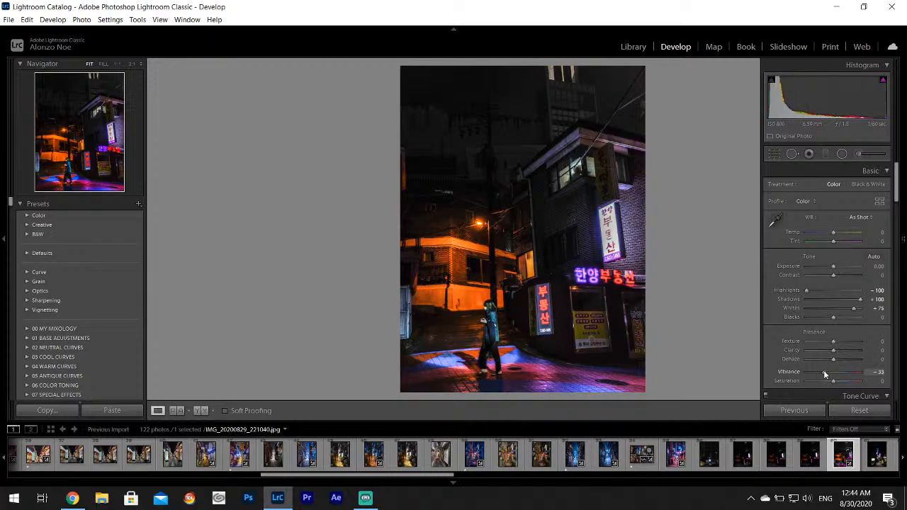
Set the night street photo's Vibrance to −28 and tint its Split Toning shadows a deep blue-violet
{"action": "left_click_drag", "start_coordinate": [825, 374], "coordinate": [826, 373]}
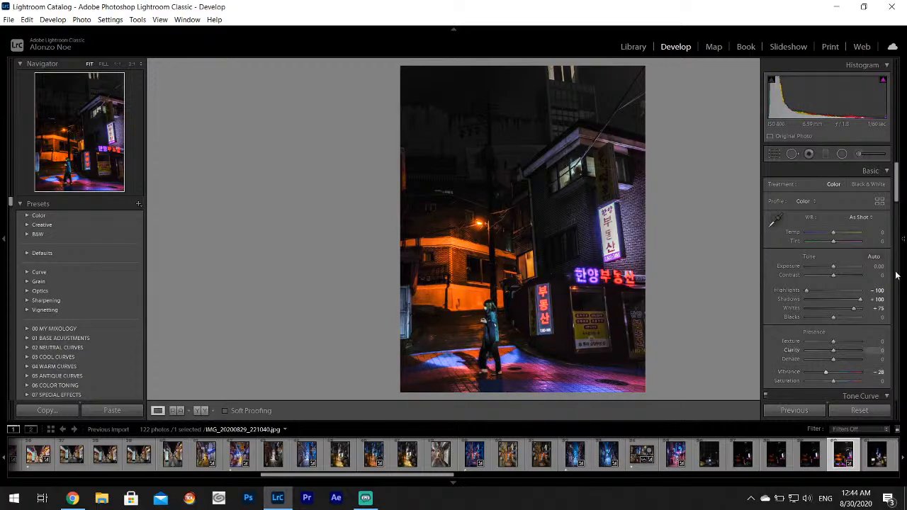
{"action": "left_click_drag", "start_coordinate": [898, 183], "coordinate": [900, 264]}
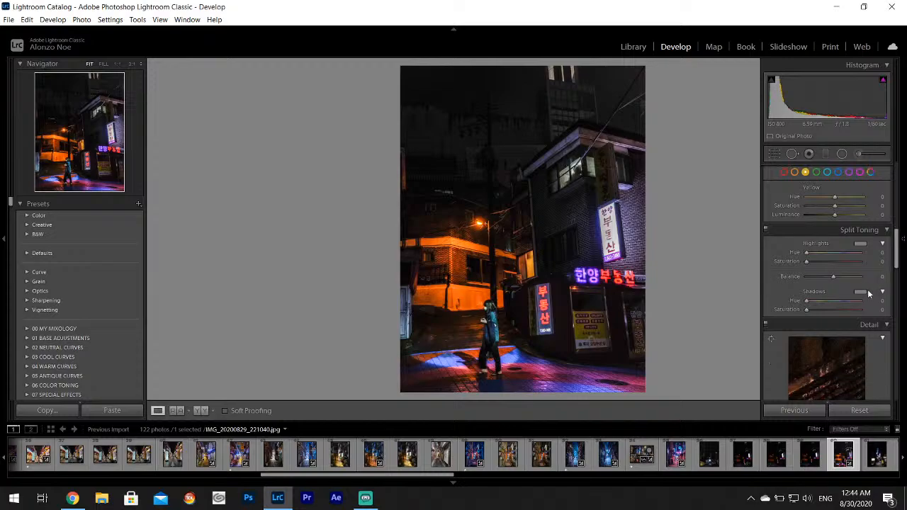
{"action": "left_click", "coordinate": [861, 291]}
{"action": "mouse_move", "coordinate": [800, 298]}
{"action": "left_mouse_down"}
{"action": "mouse_move", "coordinate": [778, 301]}
{"action": "mouse_move", "coordinate": [790, 299]}
{"action": "left_mouse_up"}
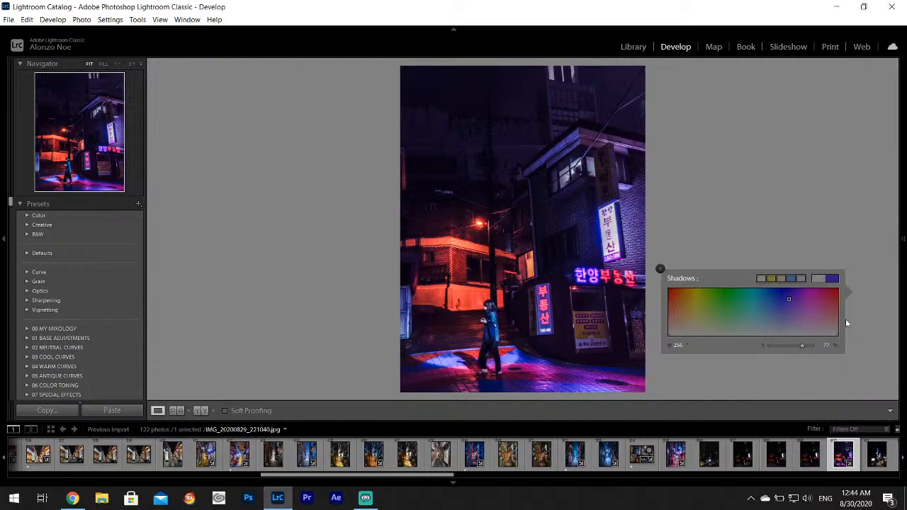
{"action": "left_click_drag", "start_coordinate": [789, 300], "coordinate": [791, 302]}
{"action": "left_click", "coordinate": [660, 269]}
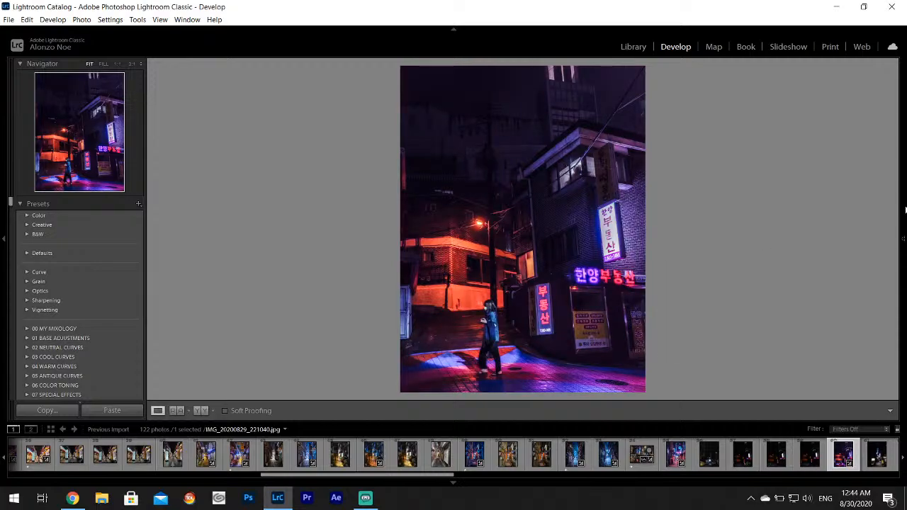
Strongly lower the street photo's overall Contrast in the basic tone adjustments
{"action": "mouse_move", "coordinate": [901, 231]}
{"action": "left_click_drag", "start_coordinate": [895, 240], "coordinate": [890, 168]}
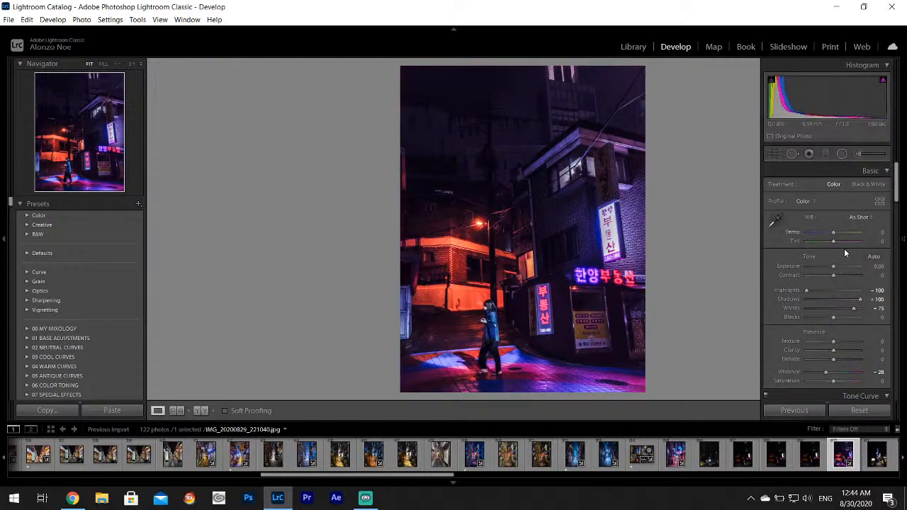
{"action": "left_click_drag", "start_coordinate": [833, 275], "coordinate": [814, 283]}
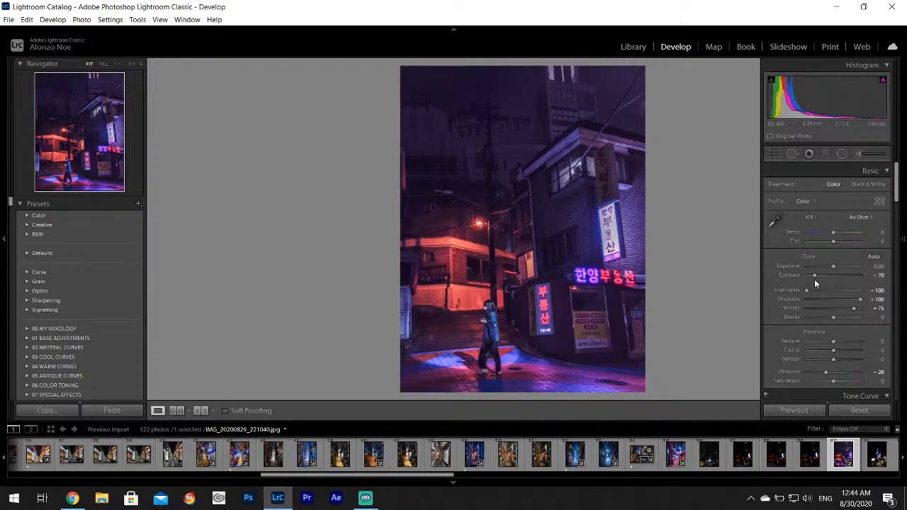
{"action": "left_click_drag", "start_coordinate": [814, 280], "coordinate": [817, 279]}
{"action": "left_click", "coordinate": [837, 340]}
Start a new Adjustment Brush mask and reset its Shadows and Whites to 0
{"action": "left_click", "coordinate": [858, 153]}
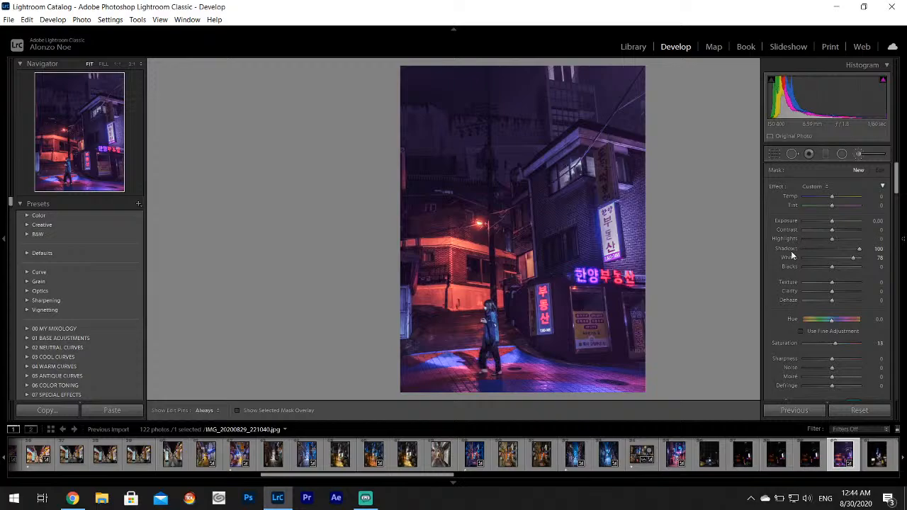
{"action": "double_click", "coordinate": [791, 251]}
{"action": "double_click", "coordinate": [791, 258]}
Try to brighten the white vertical shop sign with a brush adjustment, using Whites around 35 and a slight Exposure increase
{"action": "left_click_drag", "start_coordinate": [834, 260], "coordinate": [838, 259]}
{"action": "key", "text": "F8"}
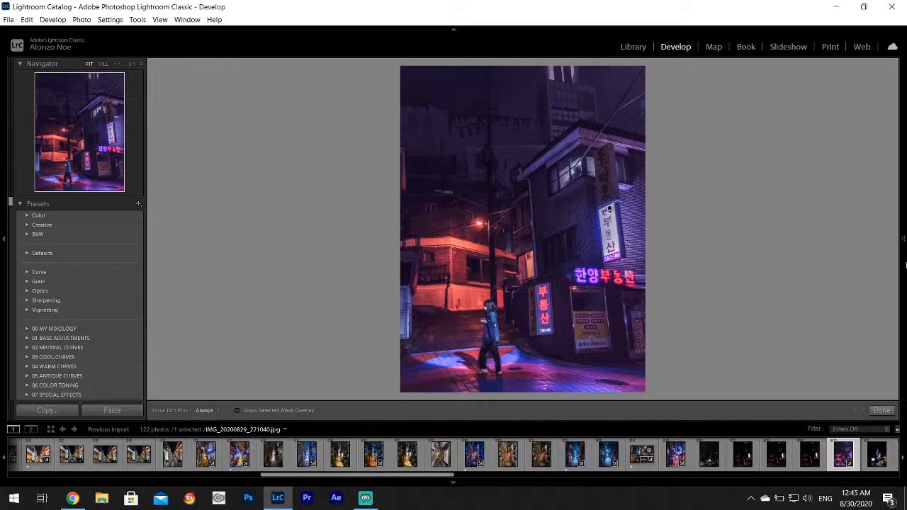
{"action": "mouse_move", "coordinate": [905, 265]}
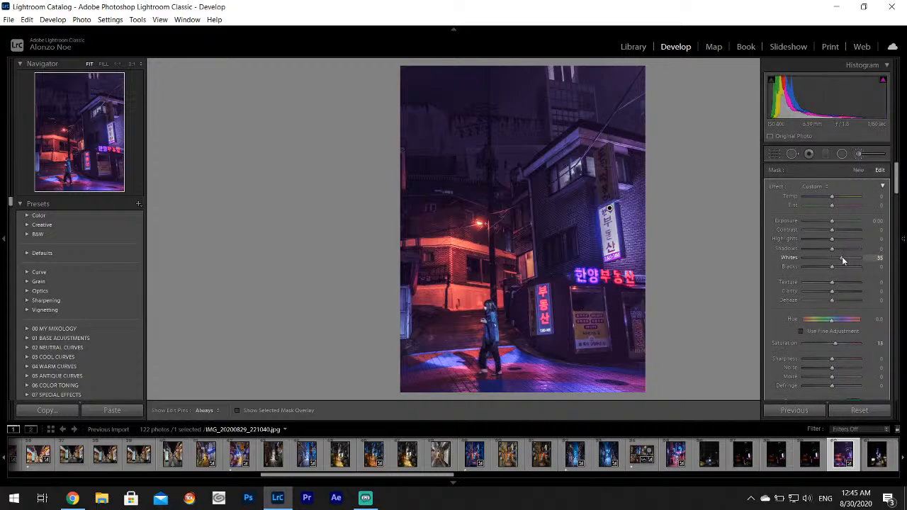
{"action": "left_click_drag", "start_coordinate": [842, 257], "coordinate": [837, 256]}
{"action": "mouse_move", "coordinate": [834, 224]}
{"action": "left_mouse_down"}
{"action": "mouse_move", "coordinate": [849, 220]}
{"action": "mouse_move", "coordinate": [836, 224]}
{"action": "left_mouse_up"}
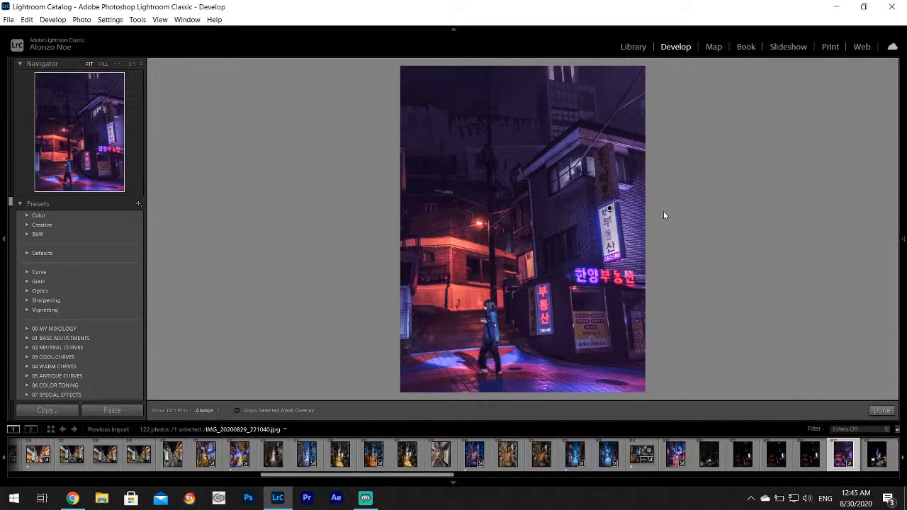
Brush a new adjustment with Exposure 0.65 over the white vertical sign and neutralize its cyan tint to 0% color saturation
{"action": "mouse_move", "coordinate": [903, 214]}
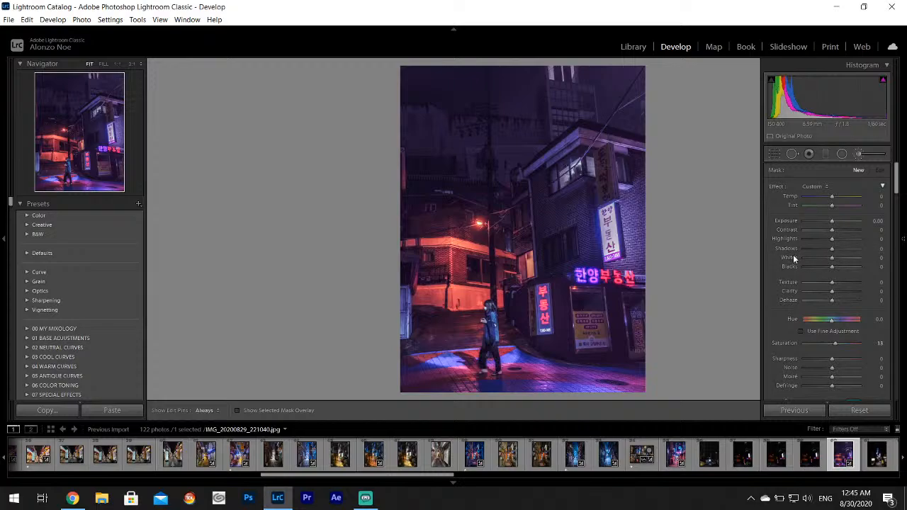
{"action": "key", "text": "h"}
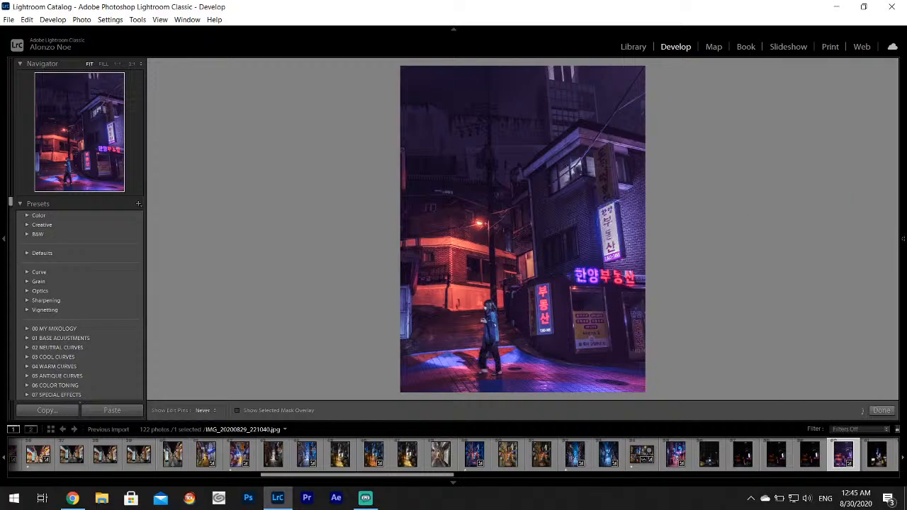
{"action": "key", "text": "h"}
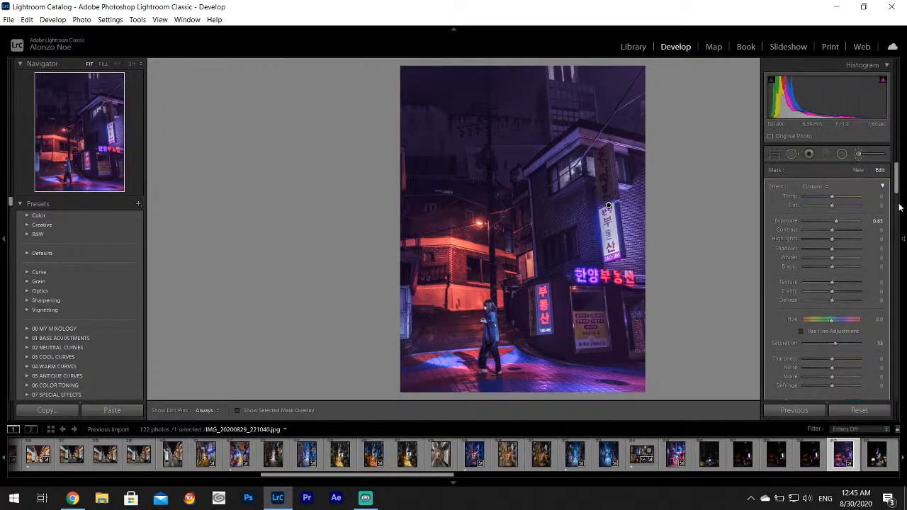
{"action": "left_click_drag", "start_coordinate": [896, 181], "coordinate": [906, 202]}
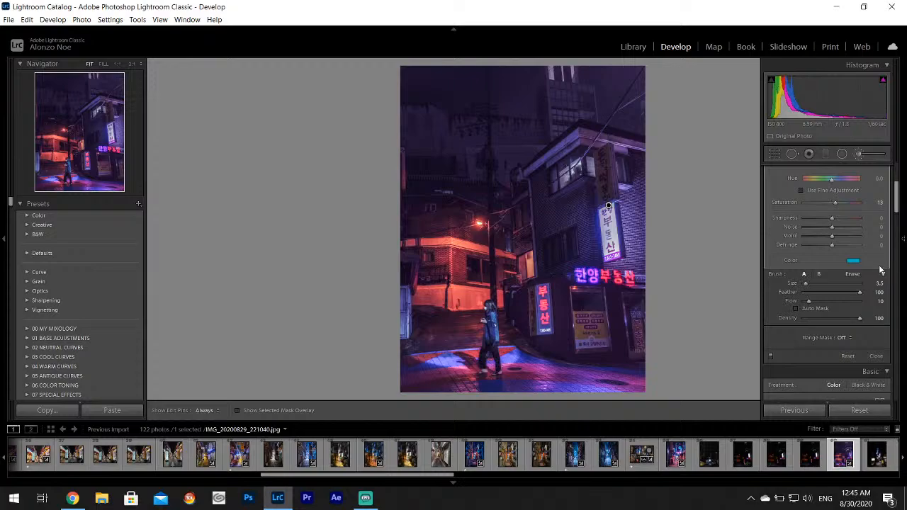
{"action": "left_click", "coordinate": [853, 260]}
{"action": "left_click", "coordinate": [809, 303]}
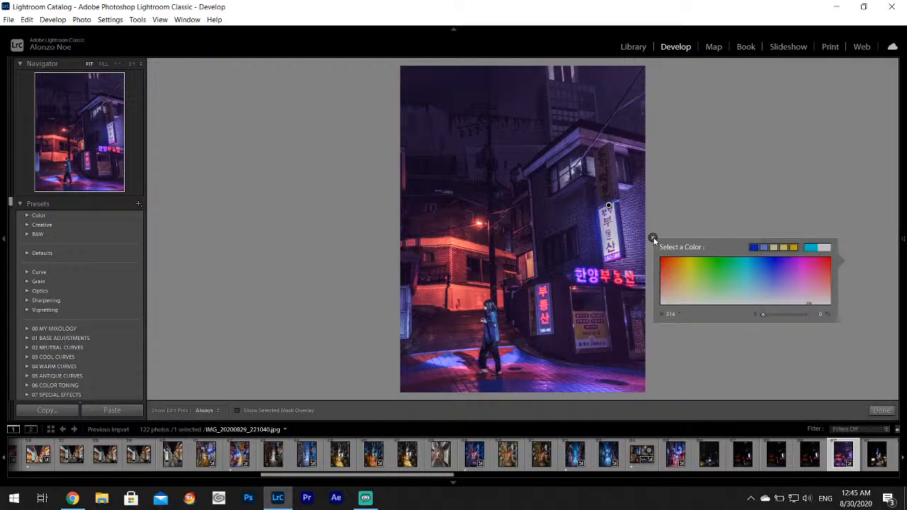
{"action": "left_click", "coordinate": [652, 238]}
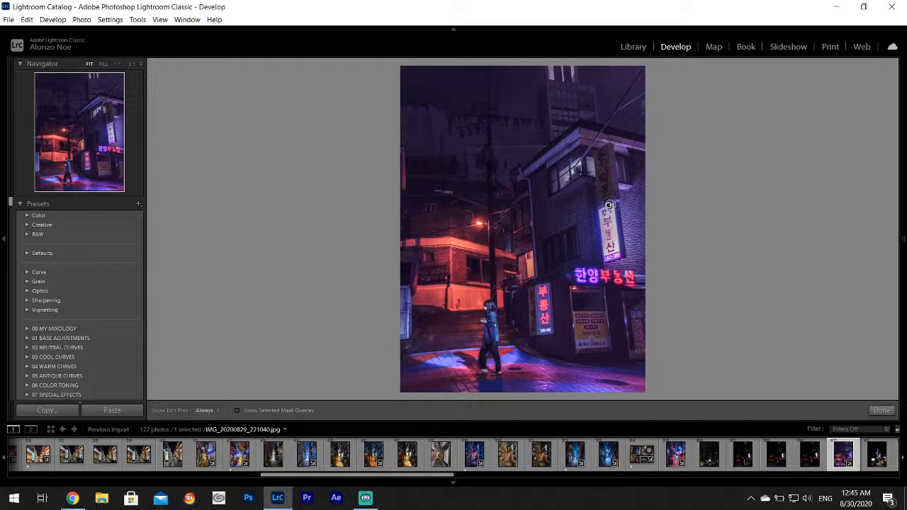
Enlarge the brush to size 5.1, raise the sign adjustment's Exposure and Whites, and finish the brush edit
{"action": "mouse_move", "coordinate": [903, 277]}
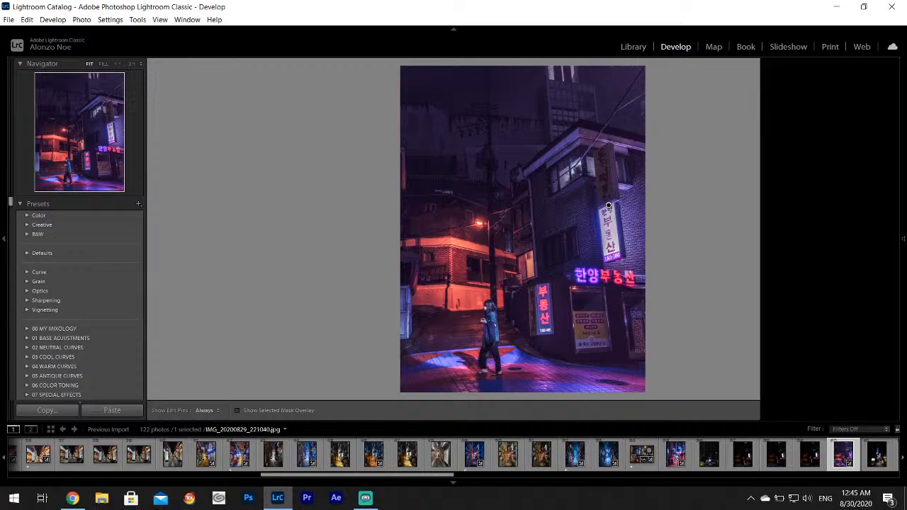
{"action": "left_click_drag", "start_coordinate": [806, 282], "coordinate": [809, 283]}
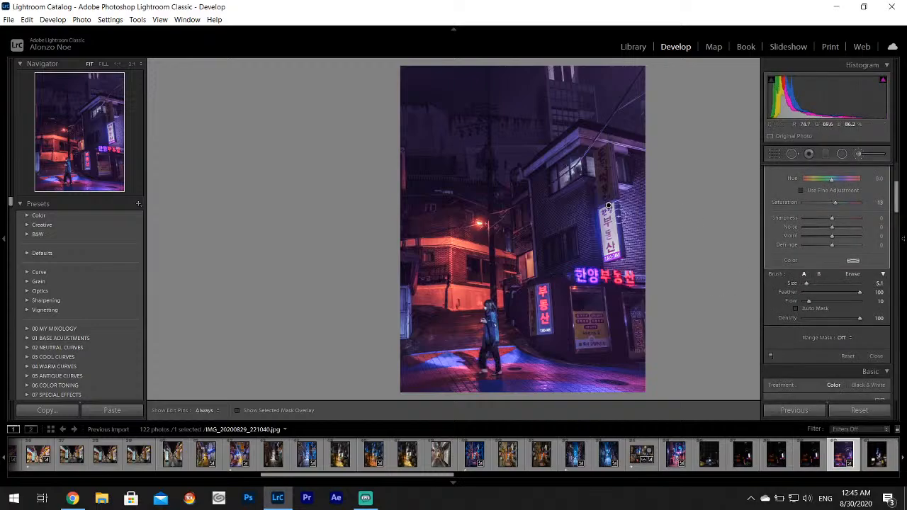
{"action": "mouse_move", "coordinate": [904, 265]}
{"action": "left_click_drag", "start_coordinate": [896, 200], "coordinate": [896, 180]}
{"action": "mouse_move", "coordinate": [836, 226]}
{"action": "left_mouse_down"}
{"action": "mouse_move", "coordinate": [861, 222]}
{"action": "mouse_move", "coordinate": [846, 223]}
{"action": "left_mouse_up"}
{"action": "left_click_drag", "start_coordinate": [832, 257], "coordinate": [836, 258]}
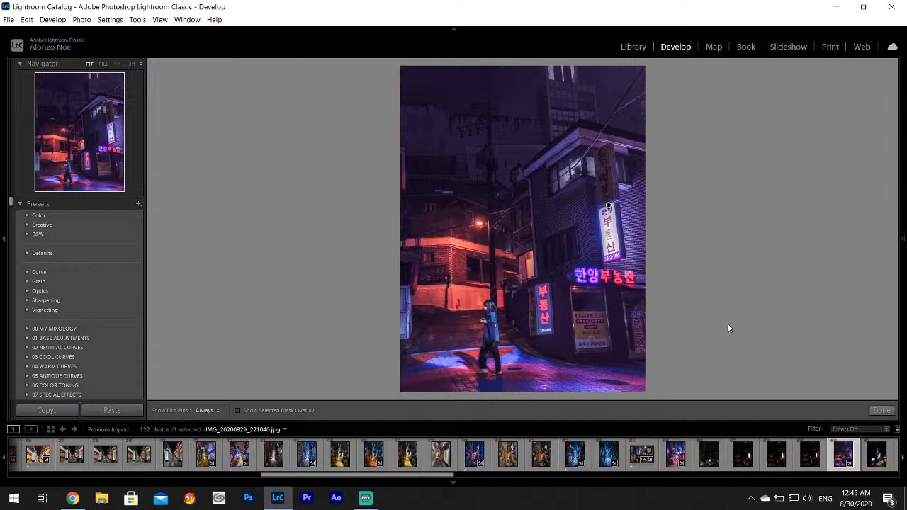
{"action": "left_click", "coordinate": [881, 410]}
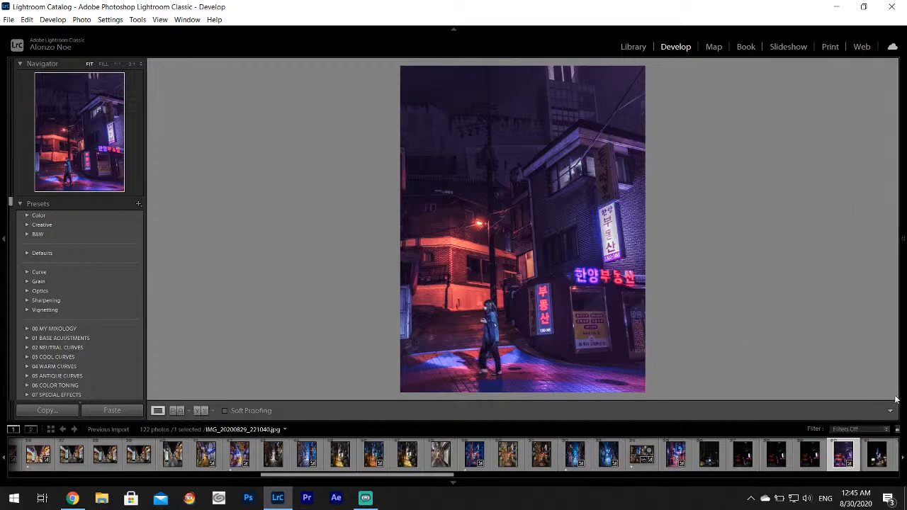
Export the edited street photo with the current export settings
{"action": "left_click", "coordinate": [4, 20]}
{"action": "left_click", "coordinate": [38, 154]}
{"action": "left_click", "coordinate": [577, 374]}
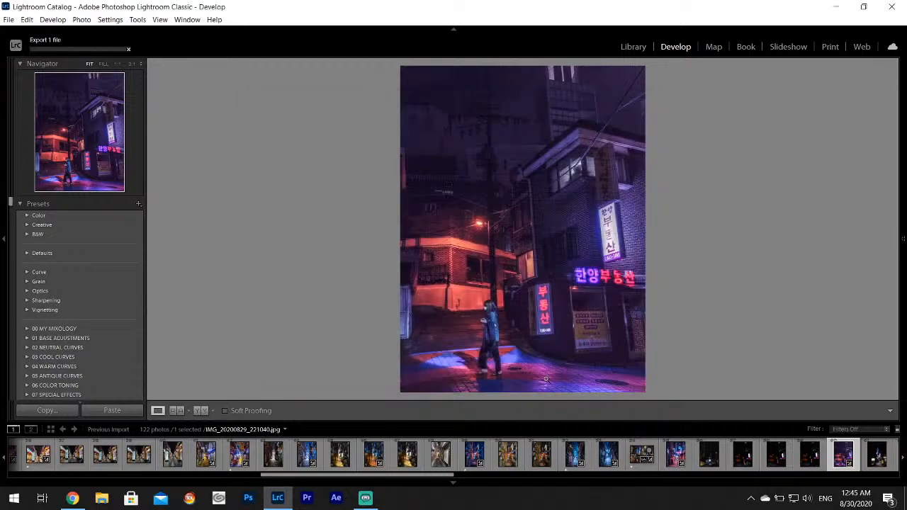
Compare the dark alley shots that follow in the filmstrip and select IMG_20200829_221058.jpg
{"action": "left_click_drag", "start_coordinate": [405, 474], "coordinate": [494, 478]}
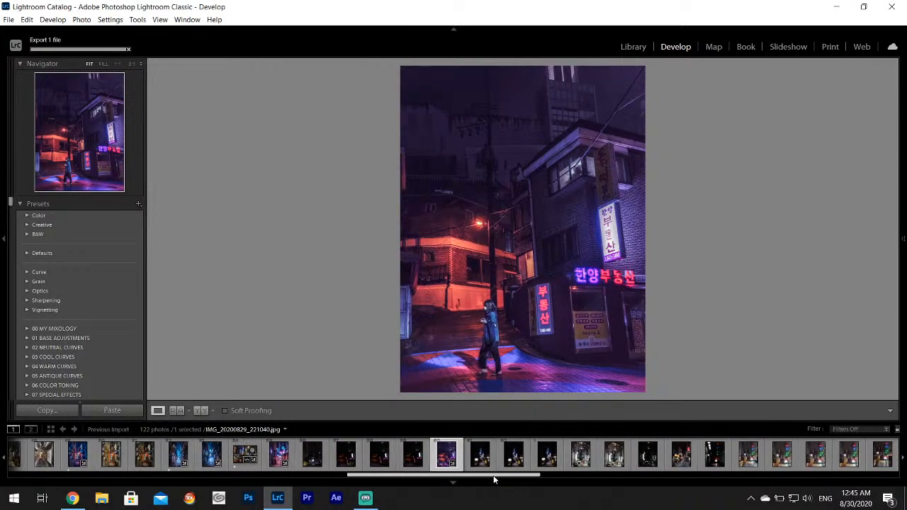
{"action": "left_click", "coordinate": [480, 455]}
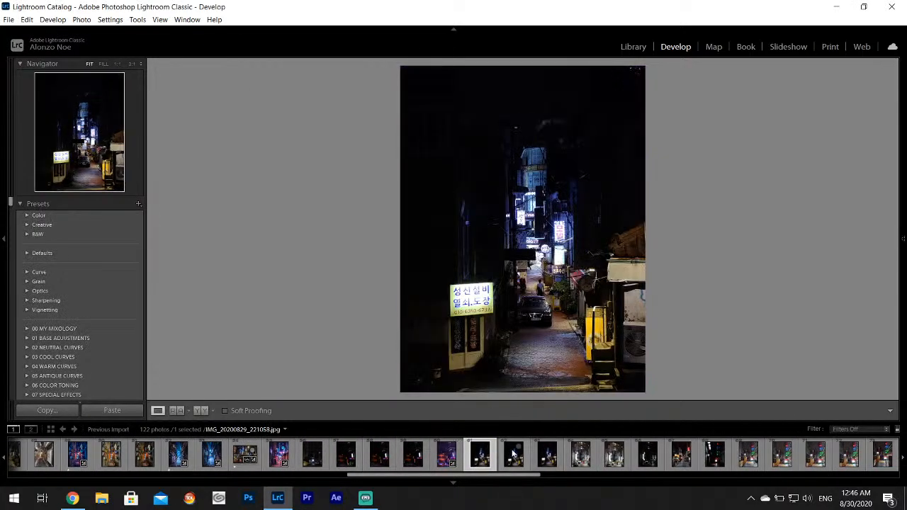
{"action": "left_click", "coordinate": [524, 458]}
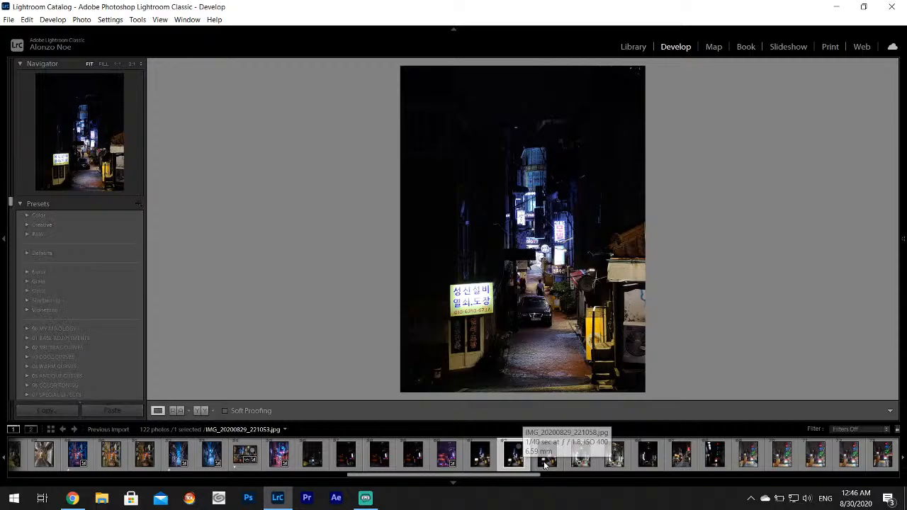
{"action": "left_click", "coordinate": [548, 464]}
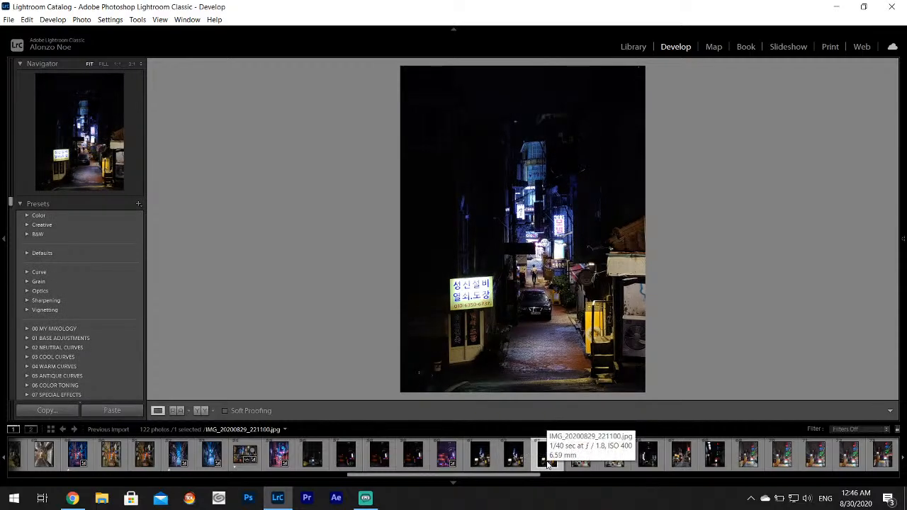
{"action": "left_click", "coordinate": [525, 461]}
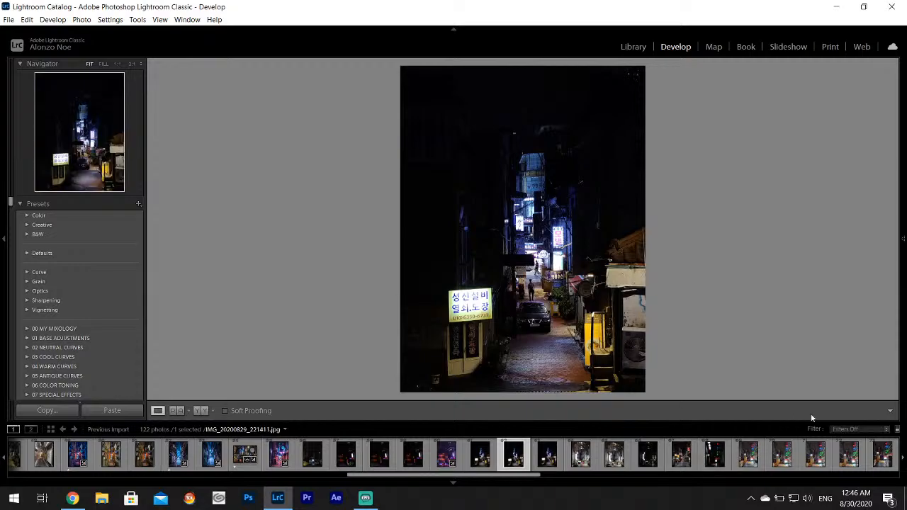
Set the alley photo's Highlights to −100, Shadows +100, Whites +74 and Contrast −58, and mute its overall color intensity
{"action": "mouse_move", "coordinate": [899, 227]}
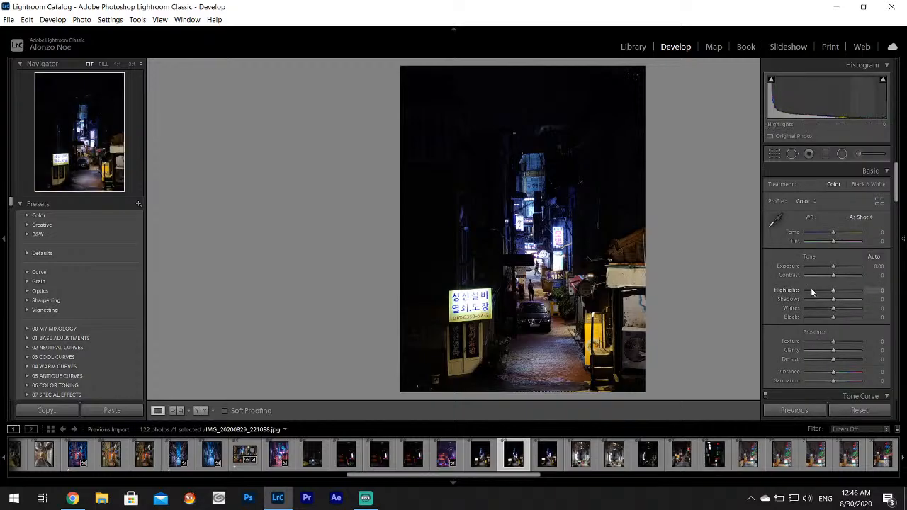
{"action": "left_click_drag", "start_coordinate": [810, 287], "coordinate": [857, 310]}
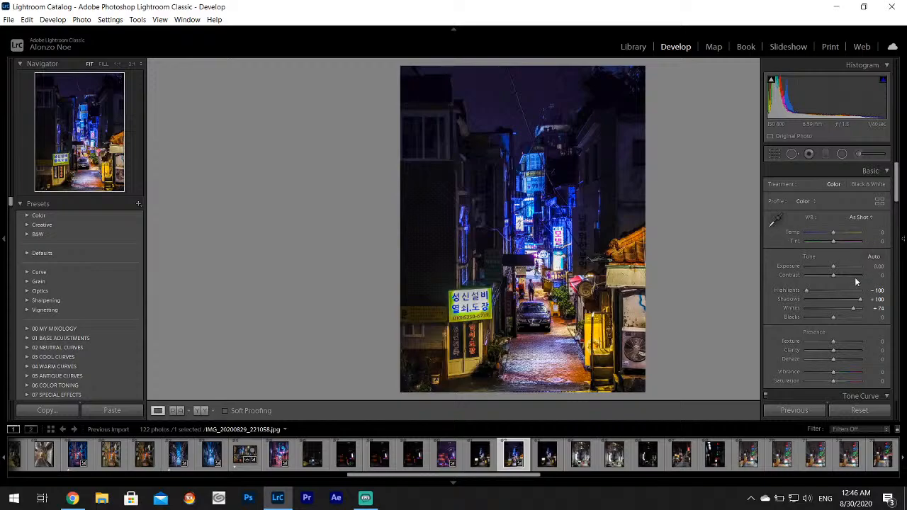
{"action": "left_click_drag", "start_coordinate": [834, 275], "coordinate": [817, 279]}
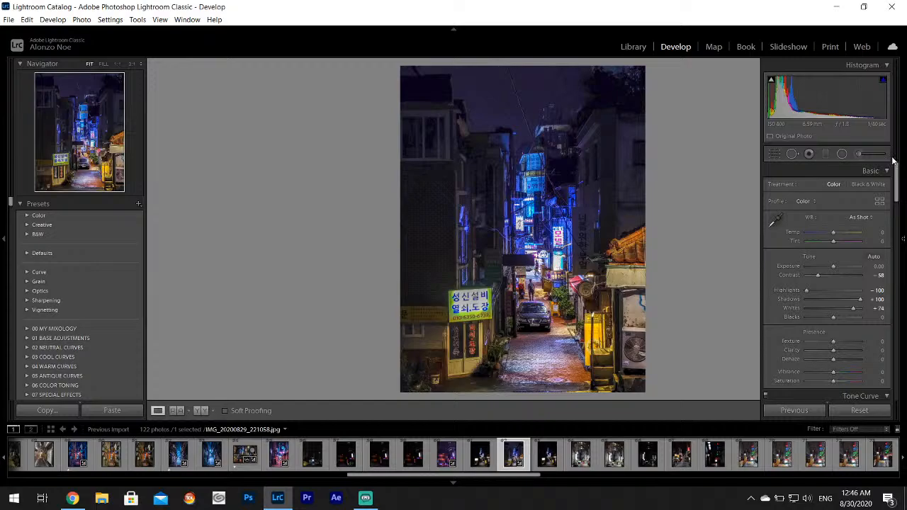
{"action": "left_click_drag", "start_coordinate": [894, 161], "coordinate": [896, 185]}
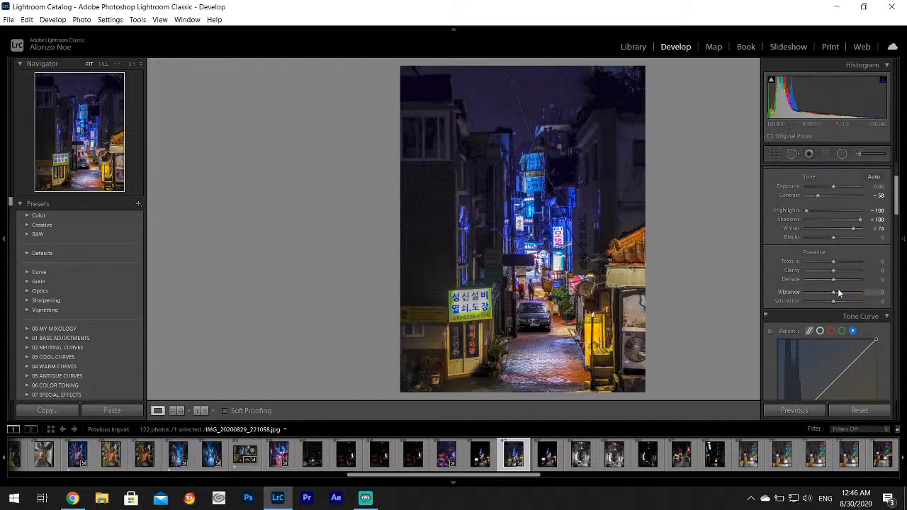
{"action": "mouse_move", "coordinate": [833, 302]}
{"action": "left_mouse_down"}
{"action": "mouse_move", "coordinate": [825, 302]}
{"action": "mouse_move", "coordinate": [840, 292]}
{"action": "left_mouse_up"}
Tint the alley photo's Split Toning shadows with hue 251 and saturation 51, and shift the Blue hue to −47
{"action": "left_click_drag", "start_coordinate": [897, 186], "coordinate": [900, 238]}
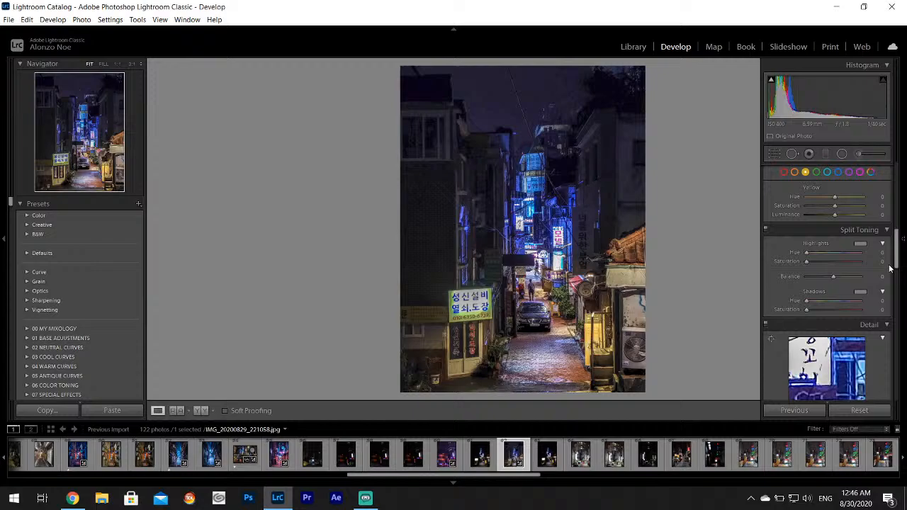
{"action": "left_click", "coordinate": [860, 292]}
{"action": "left_click_drag", "start_coordinate": [810, 305], "coordinate": [787, 311]}
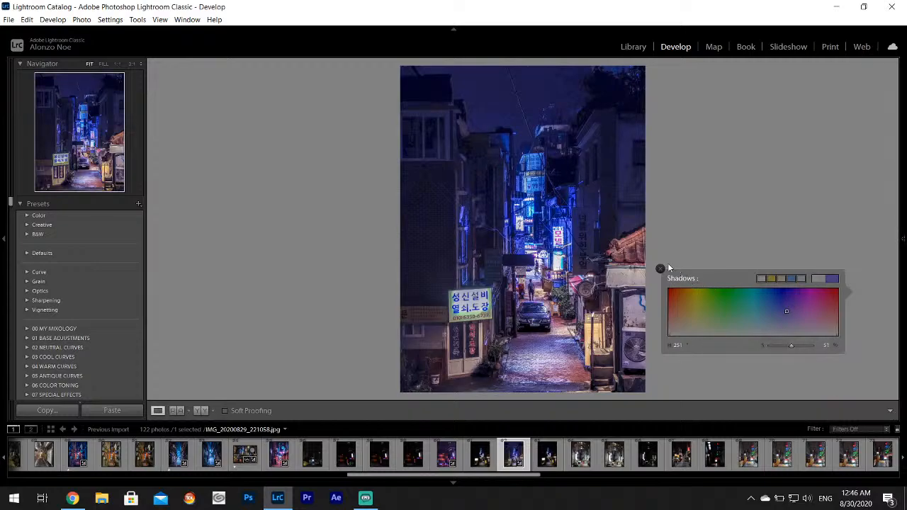
{"action": "left_click", "coordinate": [661, 269]}
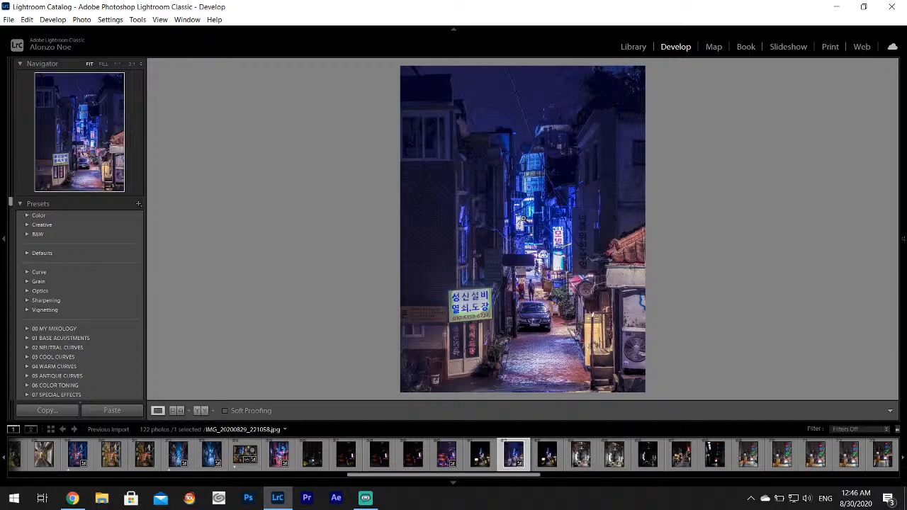
{"action": "mouse_move", "coordinate": [904, 213]}
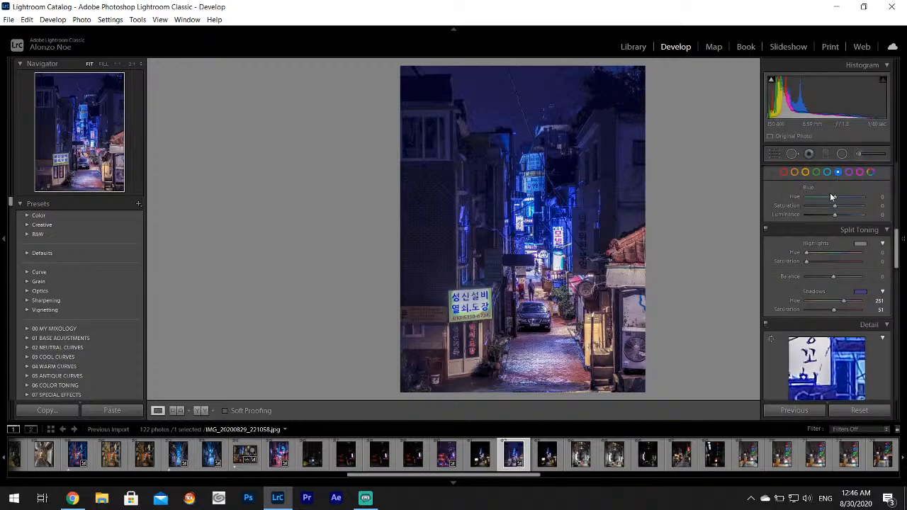
{"action": "left_click_drag", "start_coordinate": [832, 197], "coordinate": [821, 199]}
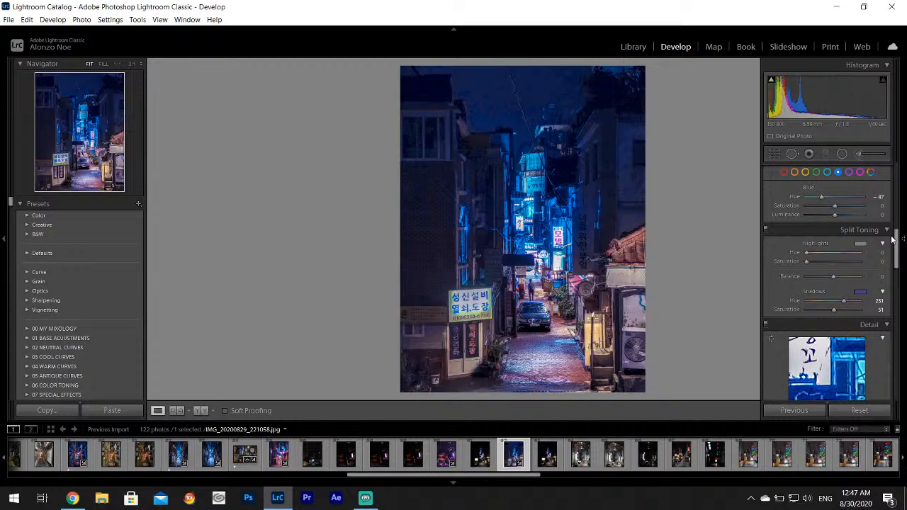
Darken the alley photo's edges with a post-crop vignette Amount of −11 and export it with the current export settings
{"action": "left_click_drag", "start_coordinate": [896, 241], "coordinate": [898, 357]}
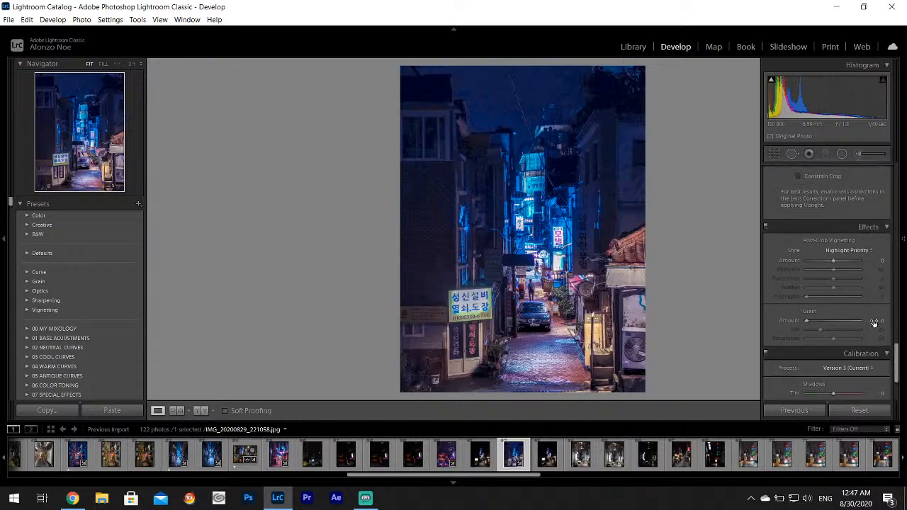
{"action": "left_click_drag", "start_coordinate": [835, 261], "coordinate": [830, 261]}
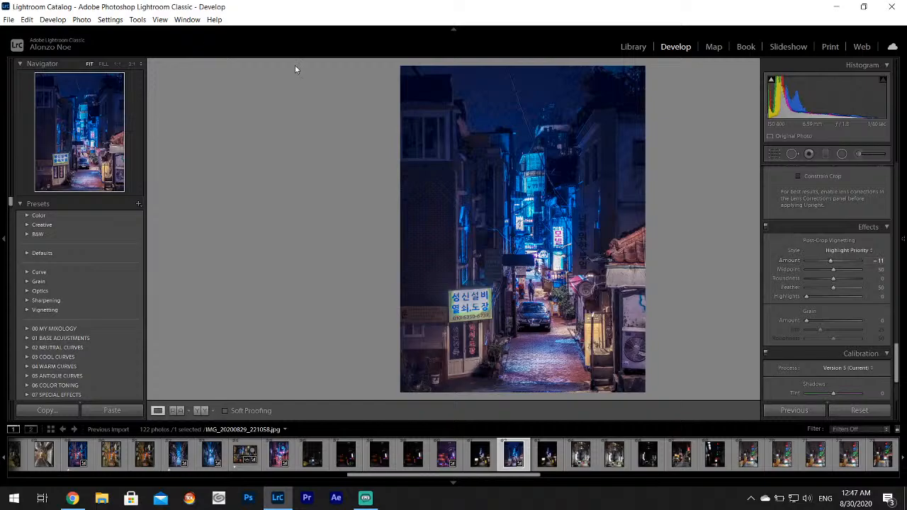
{"action": "left_click", "coordinate": [9, 19]}
{"action": "left_click", "coordinate": [30, 159]}
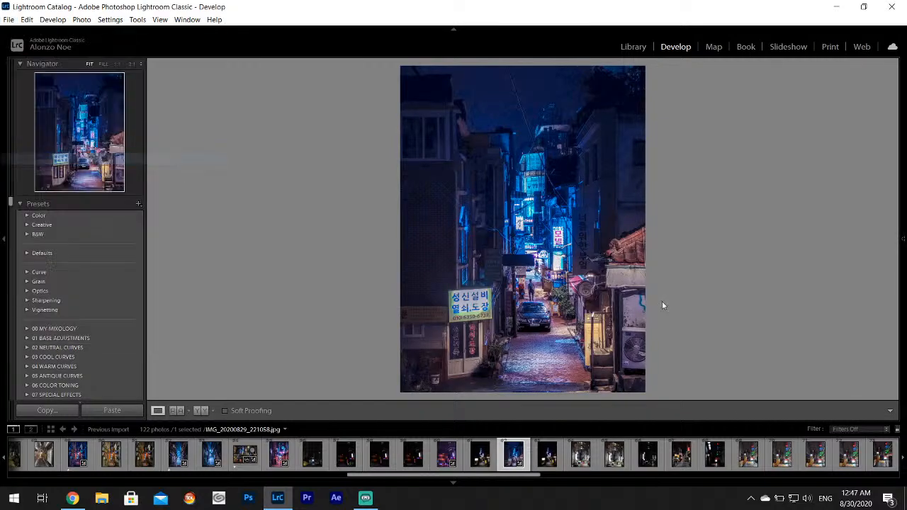
{"action": "left_click", "coordinate": [574, 374]}
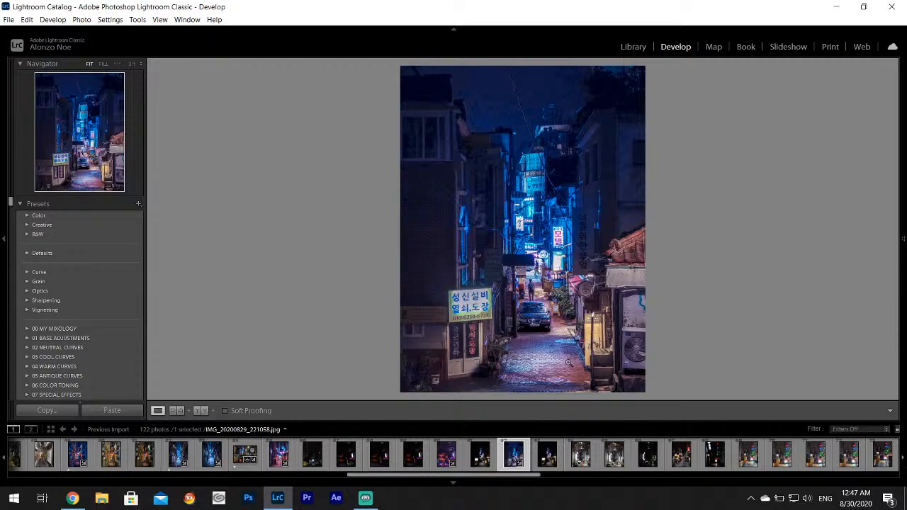
Compare the night street shots that follow in the filmstrip and select IMG_20200829_221519.jpg
{"action": "left_click", "coordinate": [552, 454]}
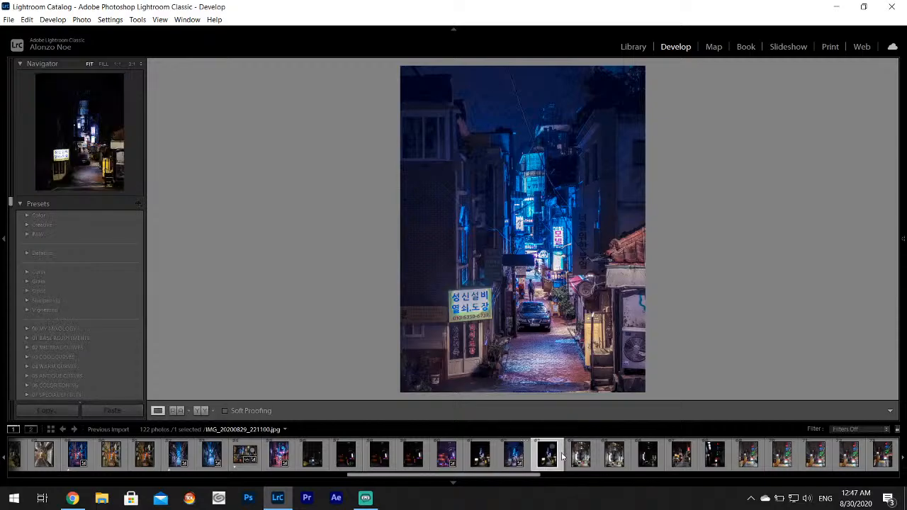
{"action": "left_click", "coordinate": [574, 455]}
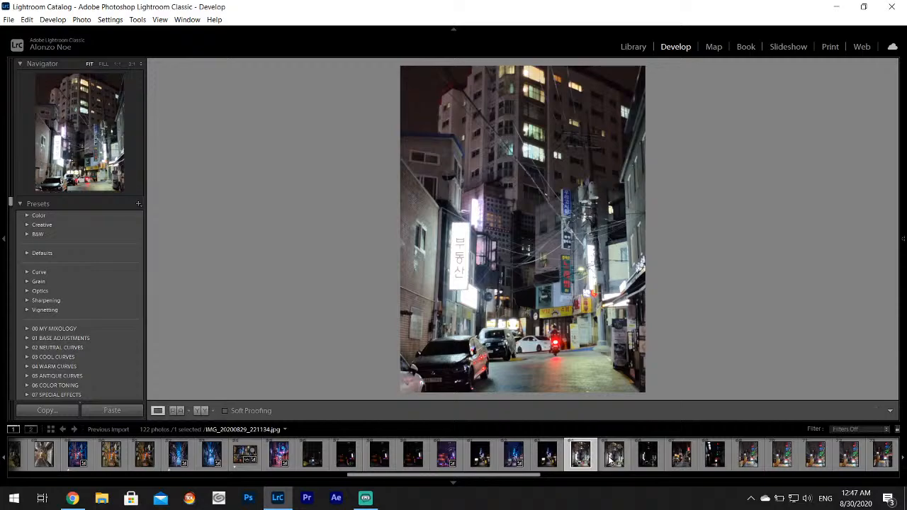
{"action": "left_click", "coordinate": [612, 457]}
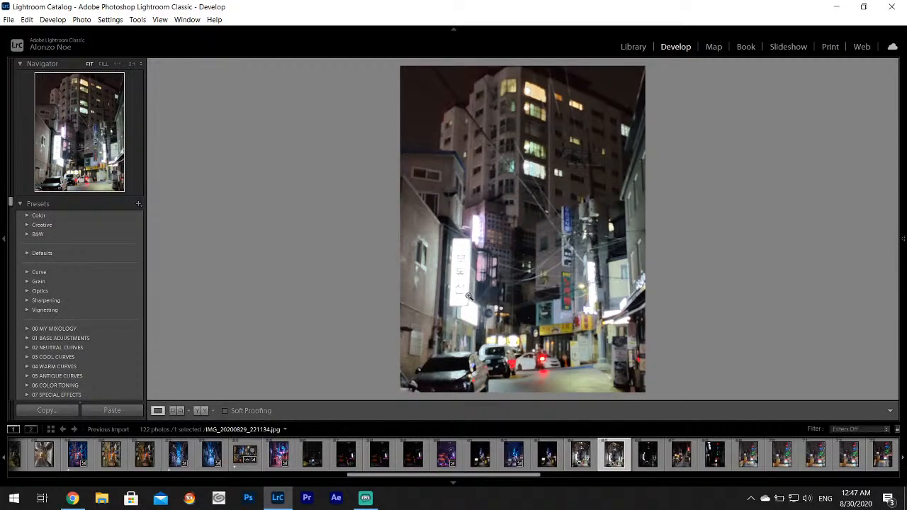
{"action": "left_click", "coordinate": [468, 291]}
{"action": "left_click", "coordinate": [468, 292]}
{"action": "left_click", "coordinate": [649, 452]}
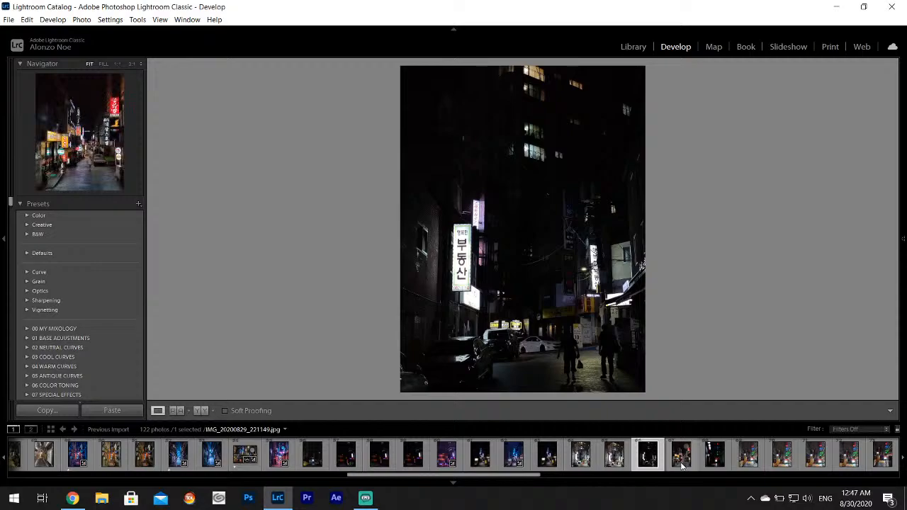
{"action": "left_click", "coordinate": [681, 462]}
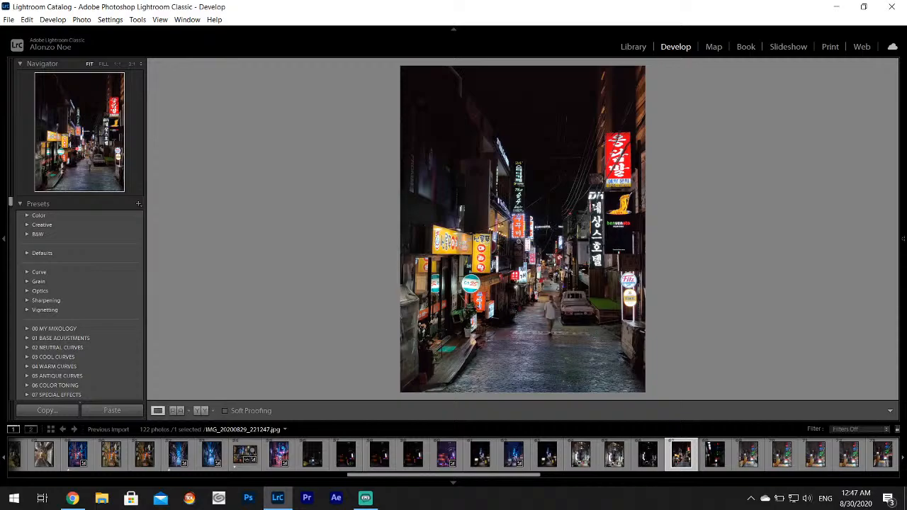
{"action": "left_click", "coordinate": [729, 459]}
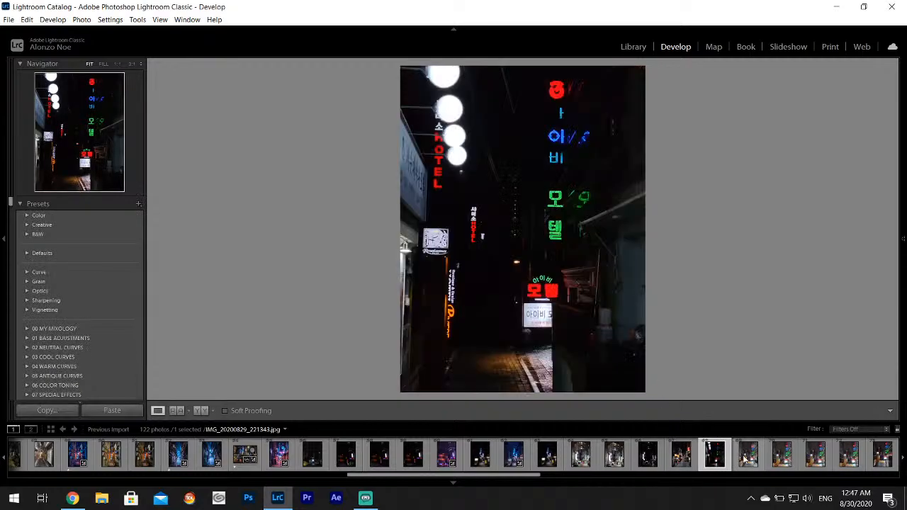
{"action": "left_click", "coordinate": [782, 457]}
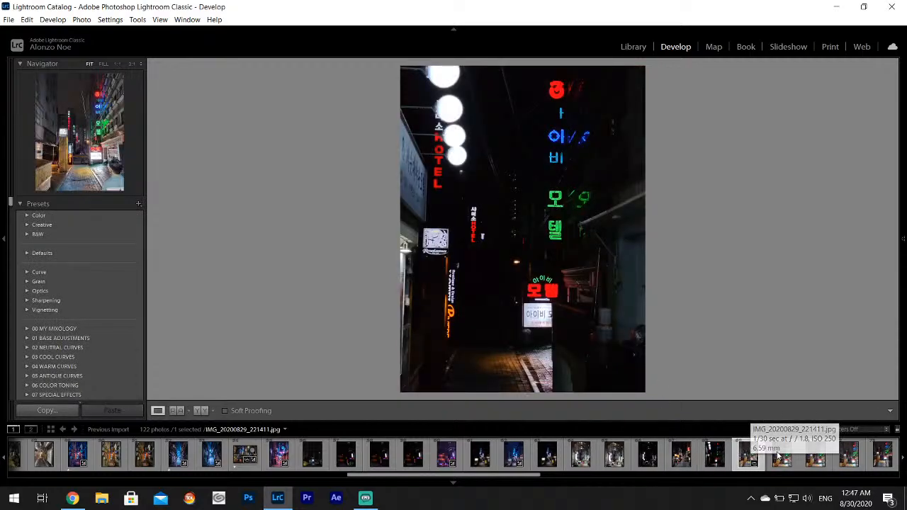
{"action": "left_click", "coordinate": [810, 459]}
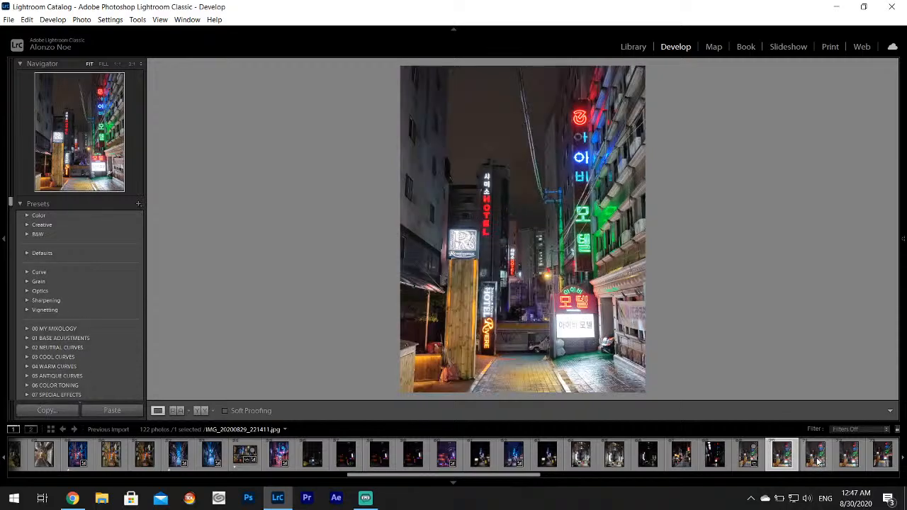
{"action": "left_click", "coordinate": [816, 457]}
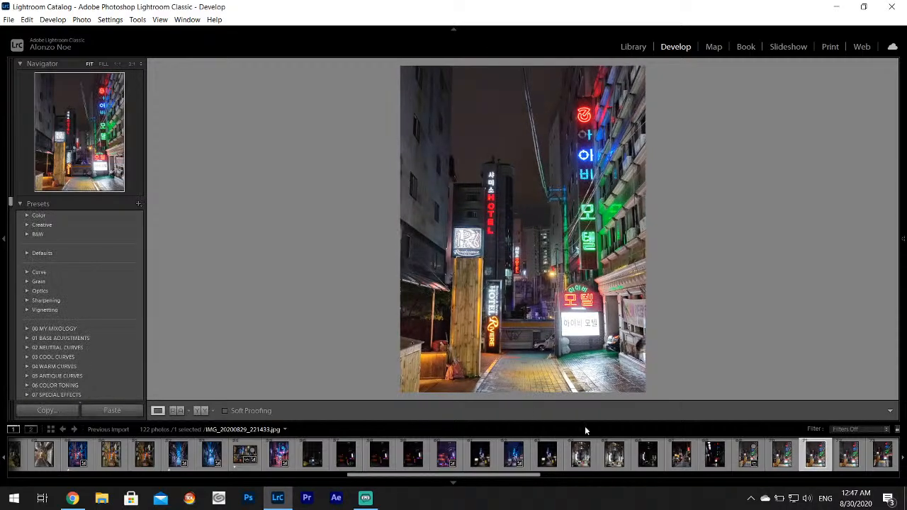
{"action": "left_click", "coordinate": [754, 458]}
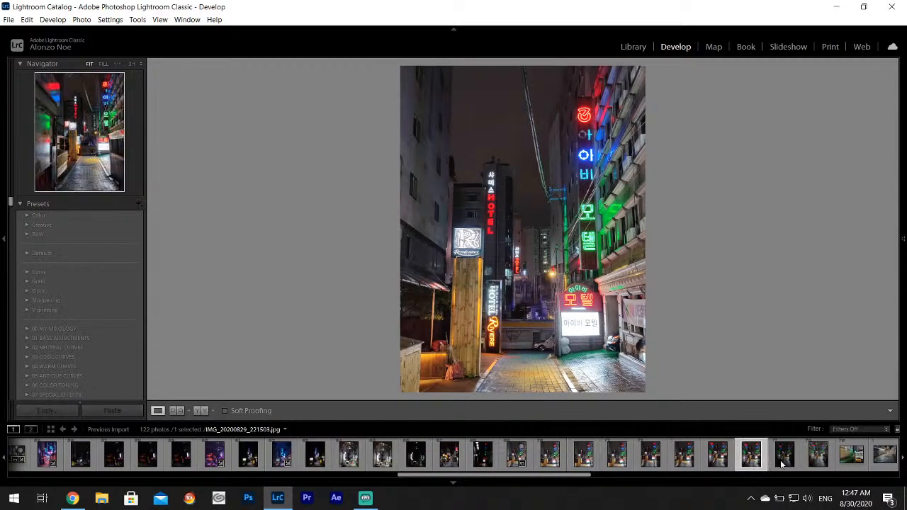
{"action": "left_click", "coordinate": [785, 458]}
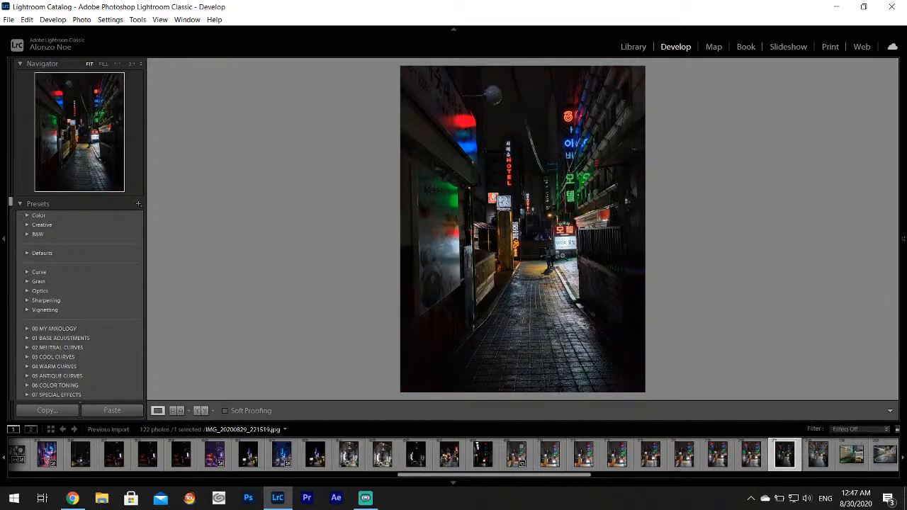
{"action": "left_click", "coordinate": [822, 452]}
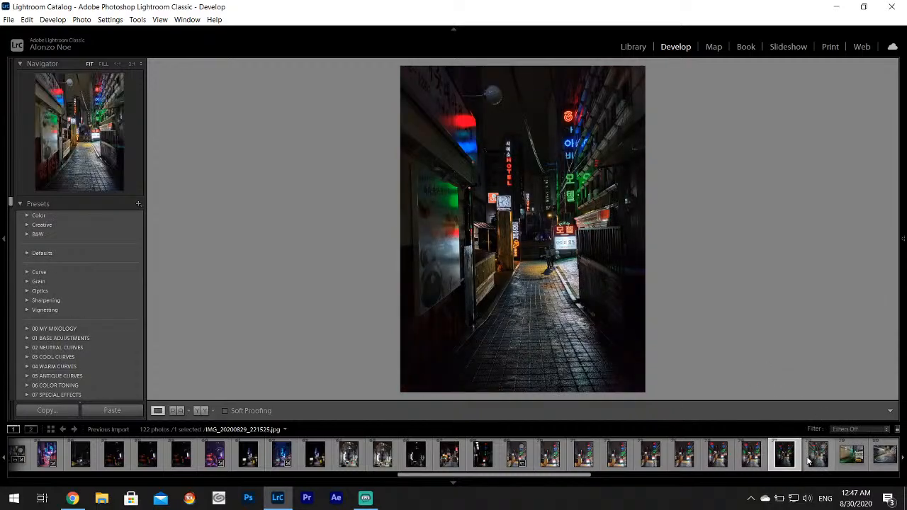
{"action": "left_click", "coordinate": [784, 459]}
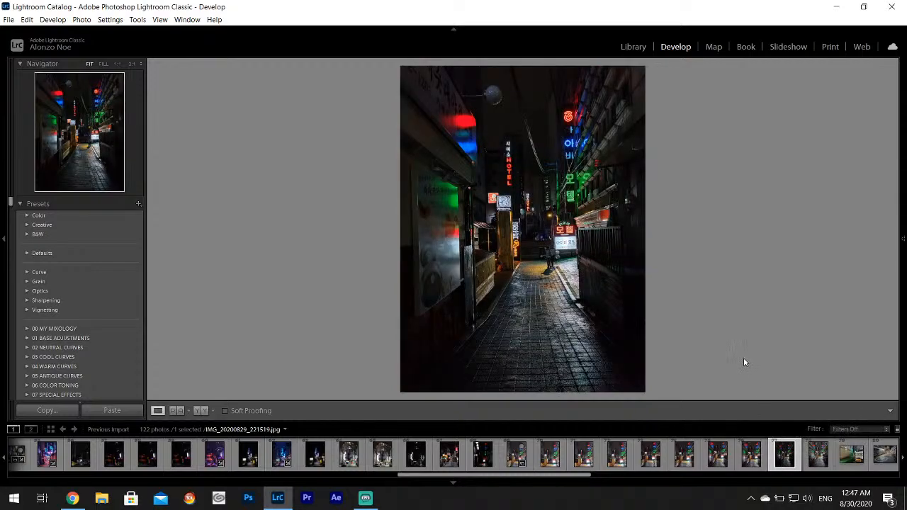
Set the brick-paved alley photo's Highlights to −100, Shadows to +100, Whites to +70 and Contrast to −44
{"action": "mouse_move", "coordinate": [901, 241]}
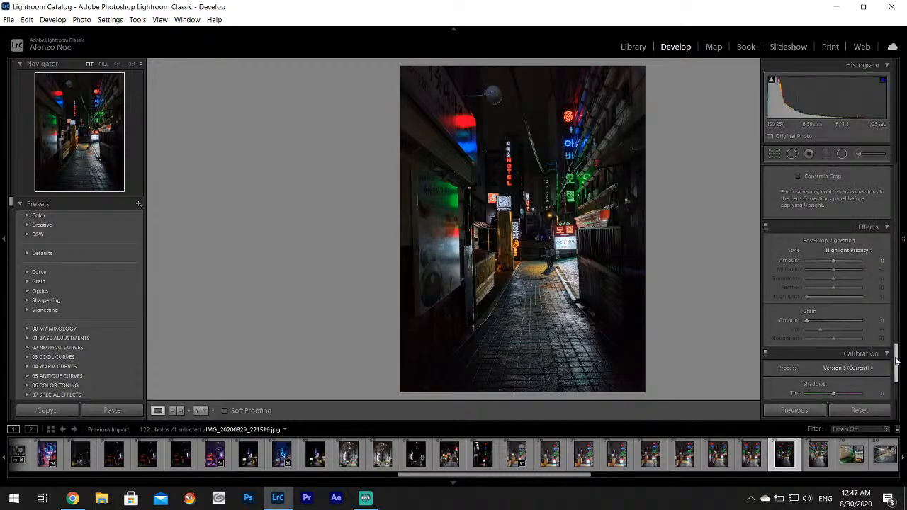
{"action": "left_click_drag", "start_coordinate": [896, 360], "coordinate": [896, 177]}
{"action": "left_click_drag", "start_coordinate": [824, 293], "coordinate": [854, 311]}
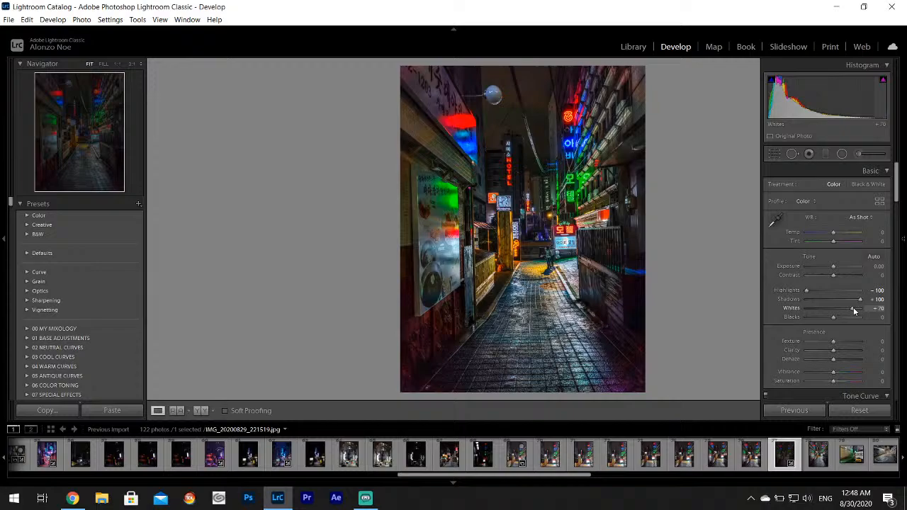
{"action": "left_click_drag", "start_coordinate": [833, 275], "coordinate": [822, 279]}
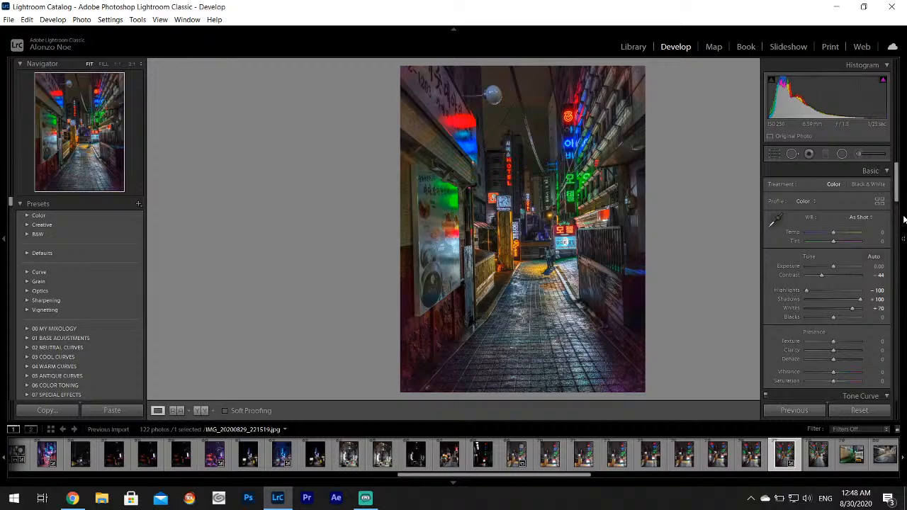
Tint the photo's Split Toning shadows violet-blue with hue about 262 and saturation 50
{"action": "left_click_drag", "start_coordinate": [897, 196], "coordinate": [898, 268]}
{"action": "left_click", "coordinate": [861, 252]}
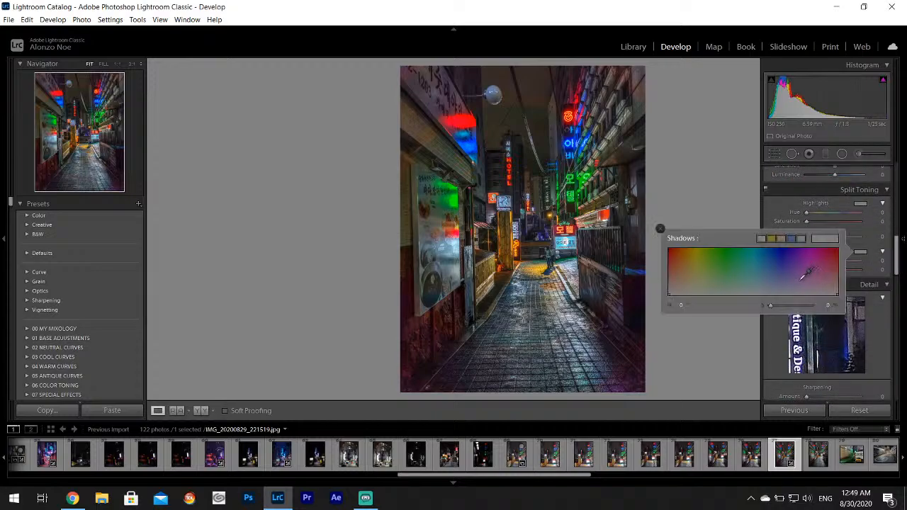
{"action": "left_click", "coordinate": [795, 273]}
{"action": "left_click_drag", "start_coordinate": [794, 274], "coordinate": [792, 271]}
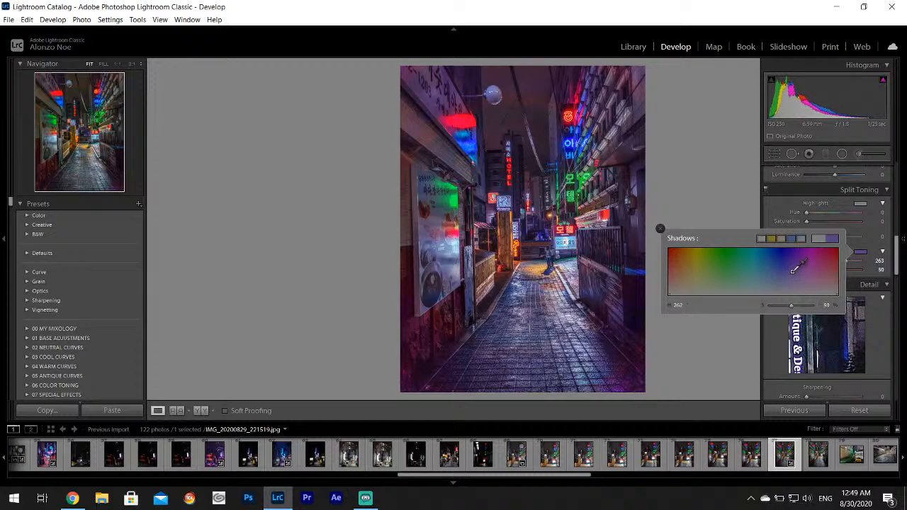
{"action": "left_click", "coordinate": [661, 229]}
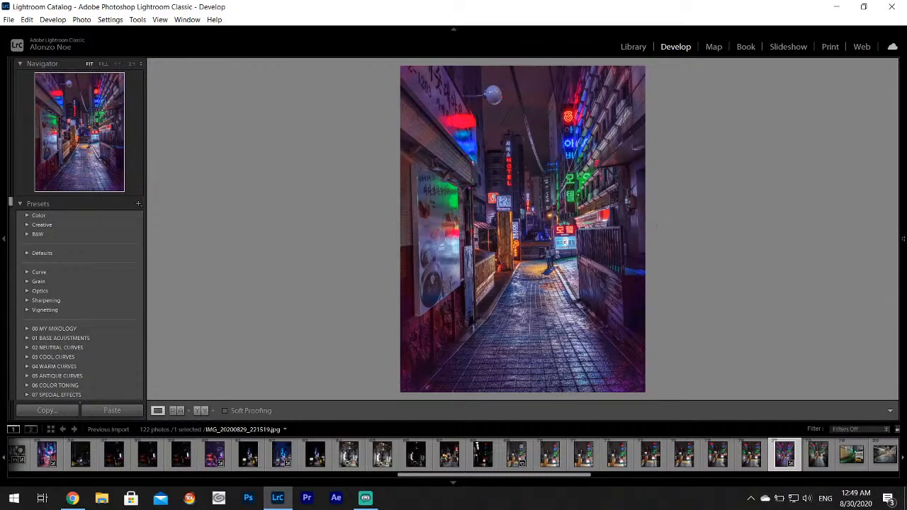
Shift the Red hue to −87 in the HSL / Color adjustments
{"action": "mouse_move", "coordinate": [901, 244]}
{"action": "scroll", "coordinate": [895, 244], "scroll_direction": "up", "scroll_amount": 6}
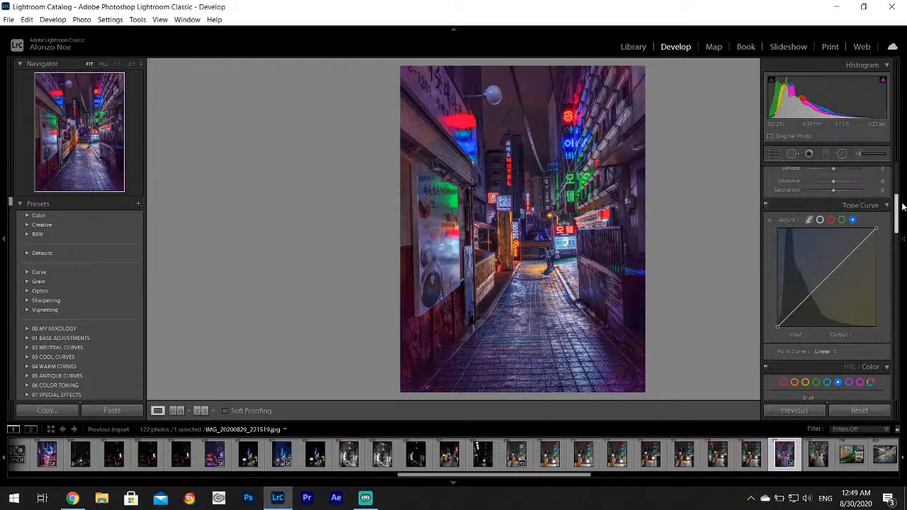
{"action": "scroll", "coordinate": [828, 271], "scroll_direction": "down", "scroll_amount": 2}
{"action": "left_click", "coordinate": [784, 303]}
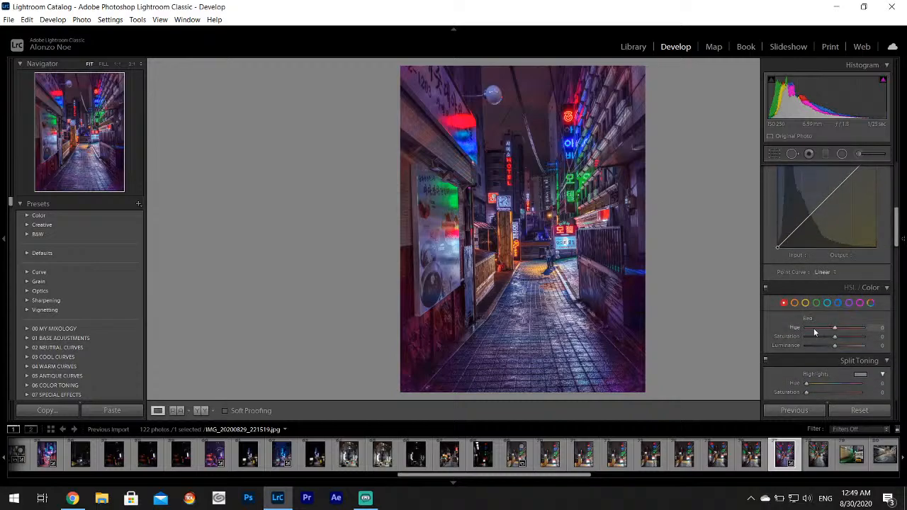
{"action": "left_click_drag", "start_coordinate": [836, 329], "coordinate": [809, 329]}
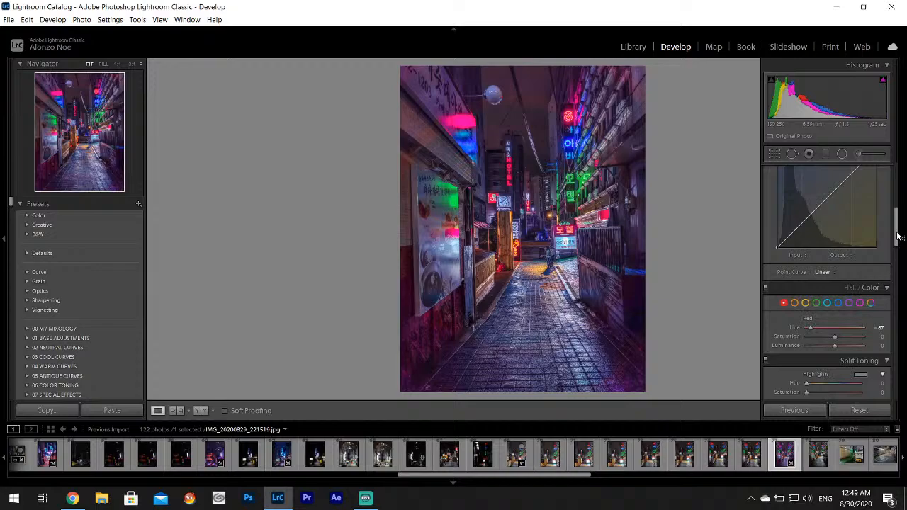
Set the post-crop vignette Amount to −19 and inspect the neon signs and the pedestrians up close
{"action": "left_click_drag", "start_coordinate": [896, 232], "coordinate": [897, 179]}
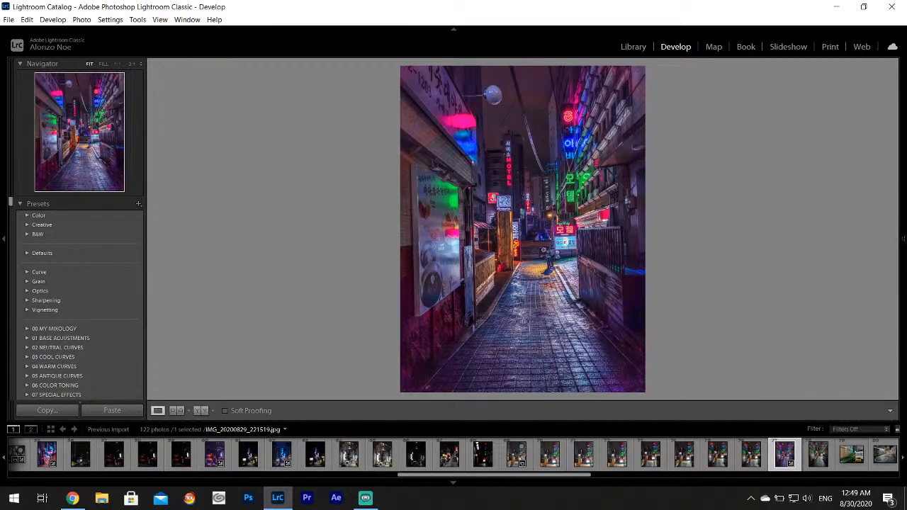
{"action": "left_click_drag", "start_coordinate": [897, 190], "coordinate": [900, 361]}
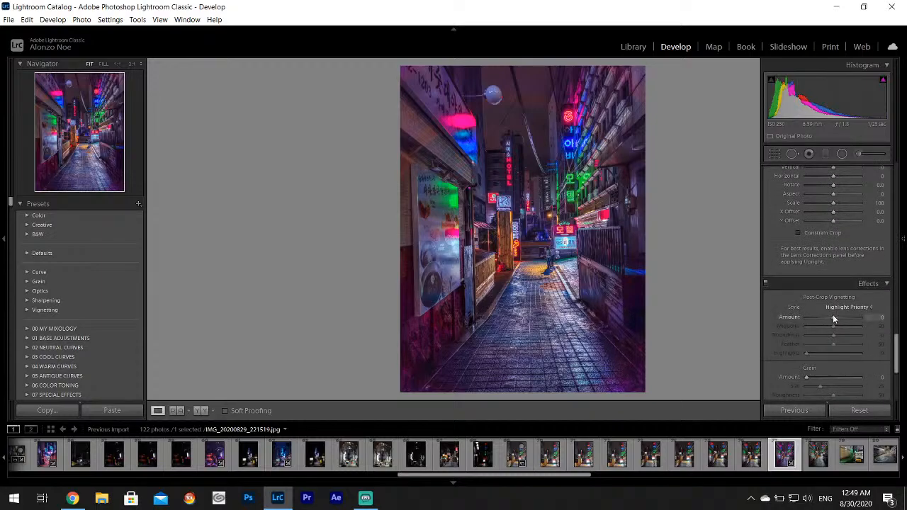
{"action": "left_click_drag", "start_coordinate": [833, 319], "coordinate": [826, 321]}
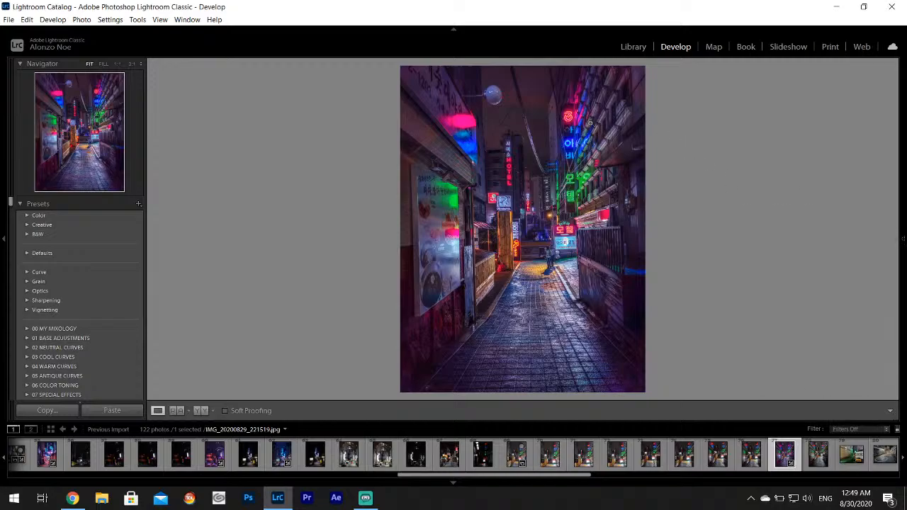
{"action": "left_click", "coordinate": [591, 124]}
{"action": "left_click", "coordinate": [616, 118]}
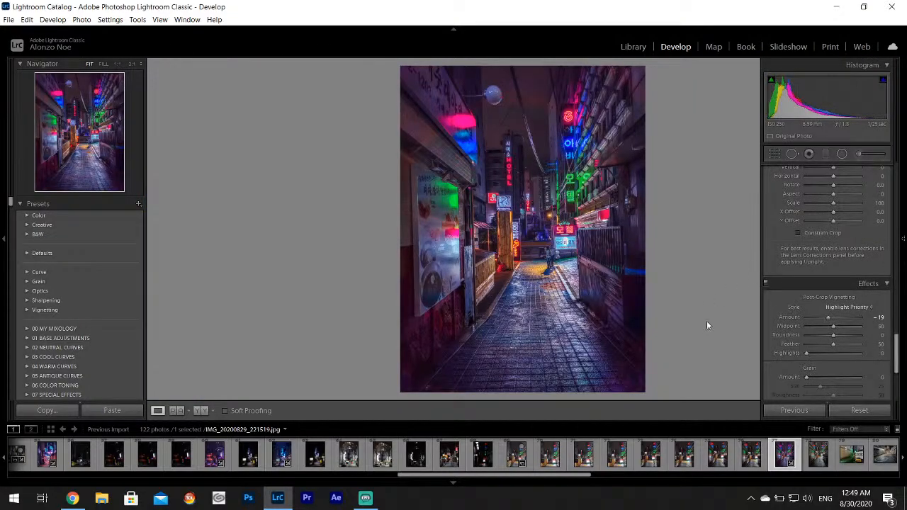
{"action": "left_click", "coordinate": [551, 260]}
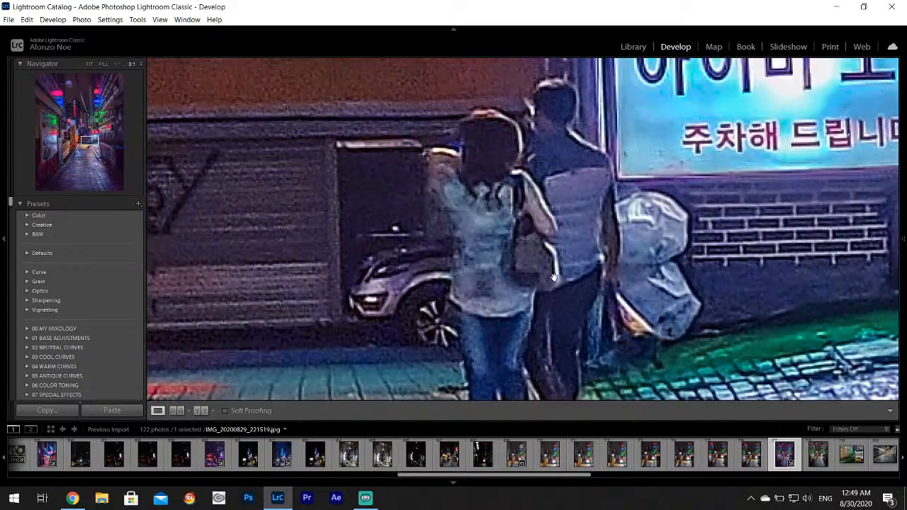
{"action": "left_click", "coordinate": [550, 186]}
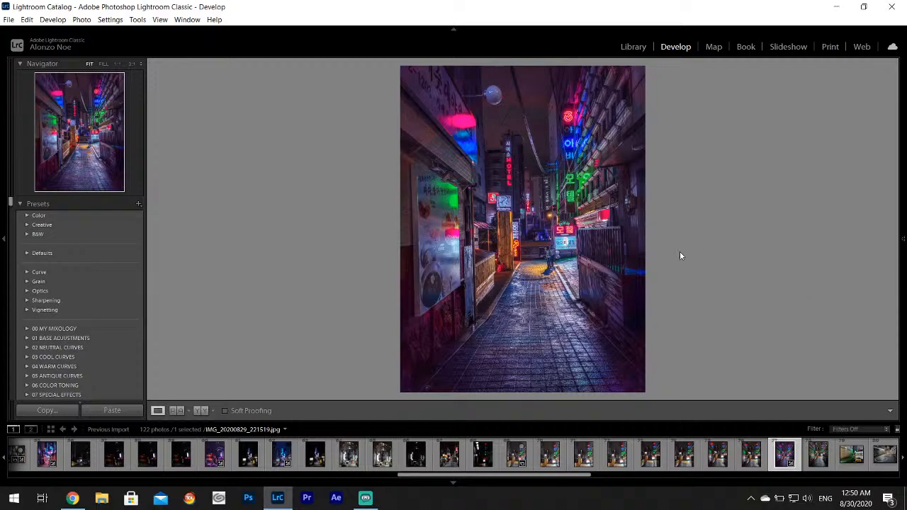
Raise the photo's Vibrance to +18 and export it with the current export settings
{"action": "mouse_move", "coordinate": [903, 256]}
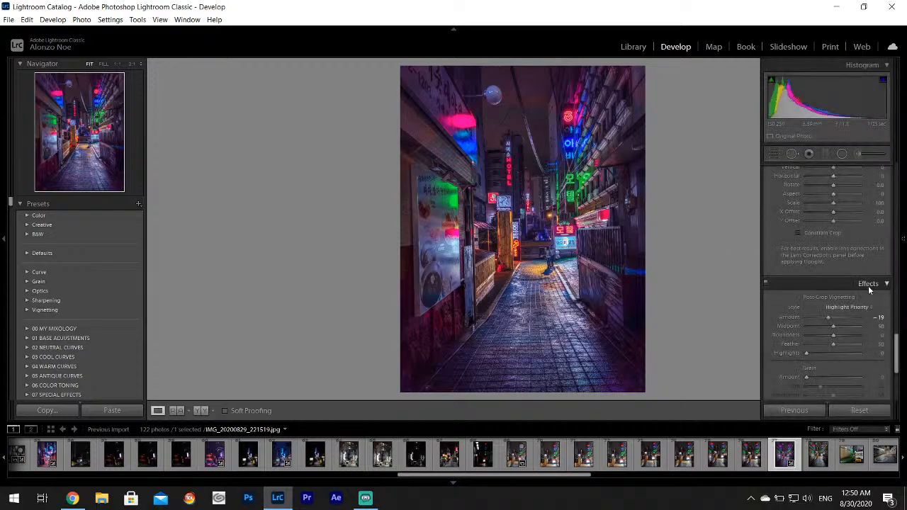
{"action": "left_click_drag", "start_coordinate": [896, 348], "coordinate": [904, 195]}
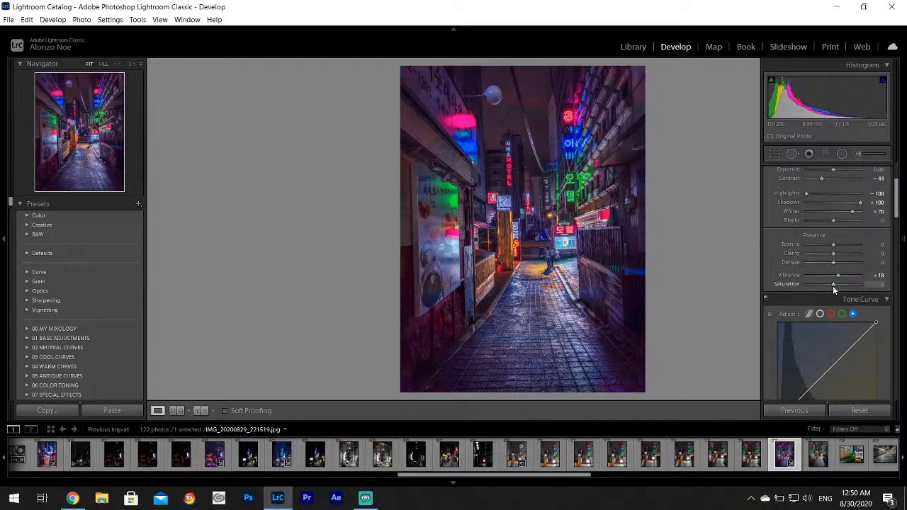
{"action": "left_click", "coordinate": [9, 19]}
{"action": "left_click", "coordinate": [52, 159]}
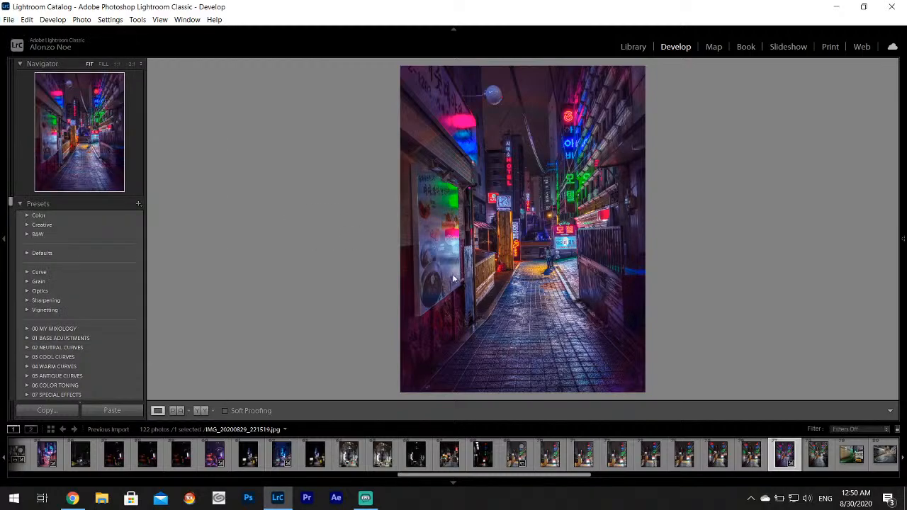
Begin an adjustment brush mask on the first blue character of the tall vertical hotel sign
{"action": "left_click", "coordinate": [624, 373]}
{"action": "left_click", "coordinate": [507, 145]}
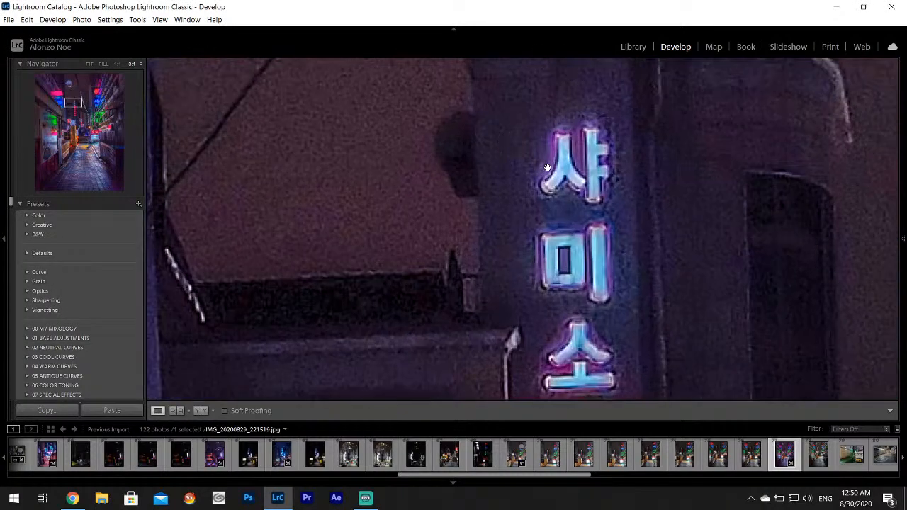
{"action": "mouse_move", "coordinate": [903, 160]}
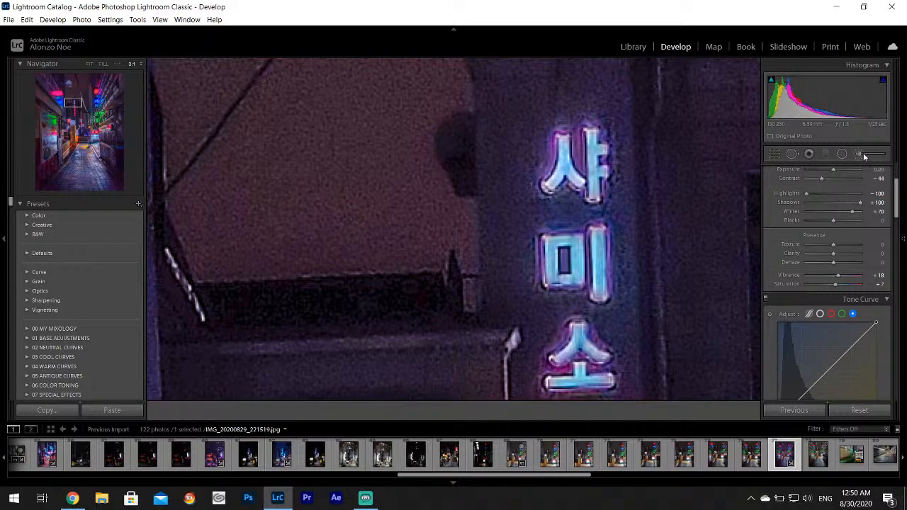
{"action": "left_click", "coordinate": [864, 157]}
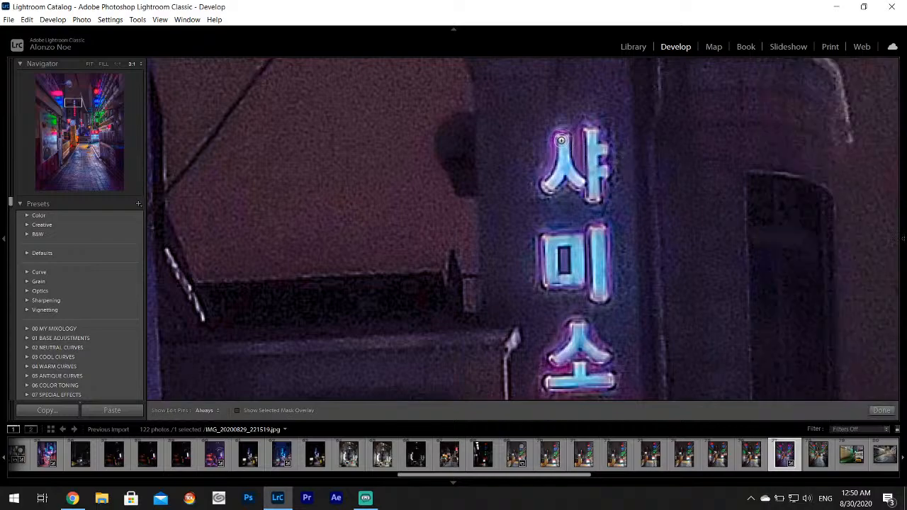
{"action": "key", "text": "h"}
{"action": "left_click_drag", "start_coordinate": [581, 188], "coordinate": [607, 195]}
Remove the brush mask's color tint and reset its Saturation to 0
{"action": "mouse_move", "coordinate": [903, 178]}
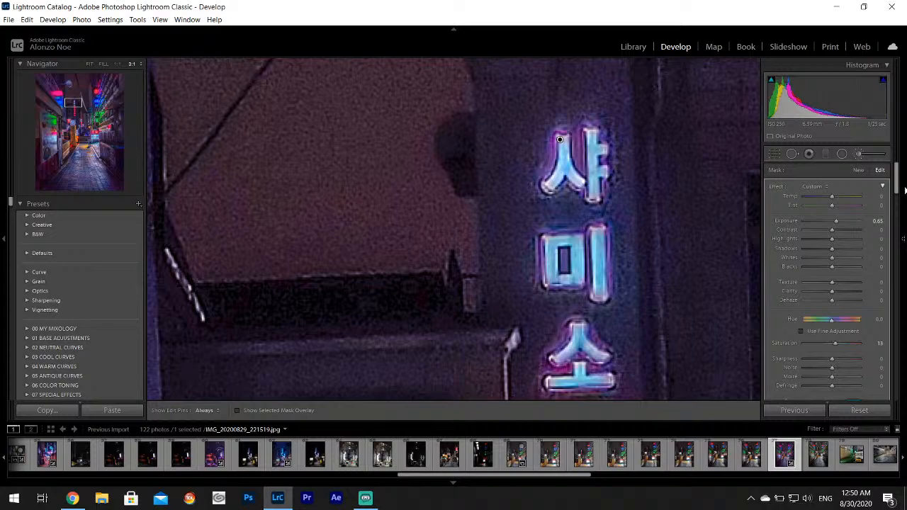
{"action": "scroll", "coordinate": [897, 185], "scroll_direction": "down", "scroll_amount": 2}
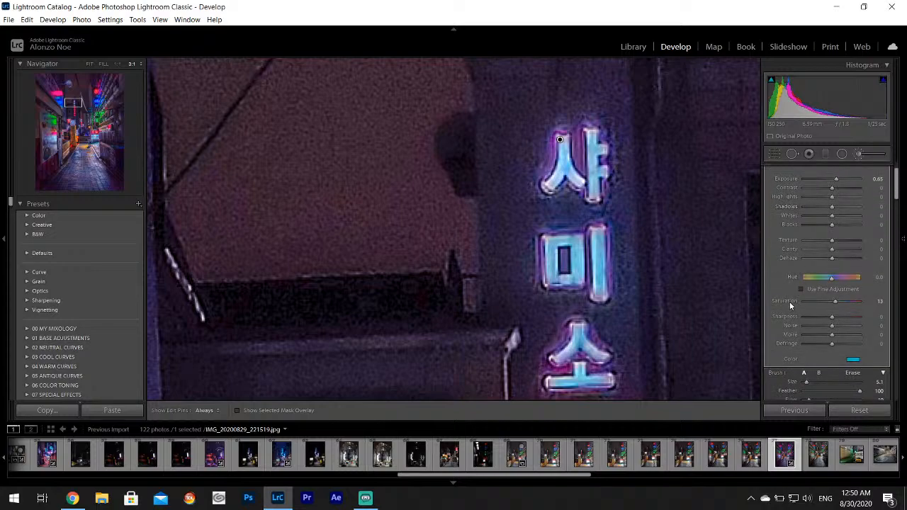
{"action": "left_click", "coordinate": [849, 360]}
{"action": "left_click_drag", "start_coordinate": [795, 379], "coordinate": [790, 405]}
{"action": "left_click", "coordinate": [652, 337]}
{"action": "left_click_drag", "start_coordinate": [898, 197], "coordinate": [901, 207]}
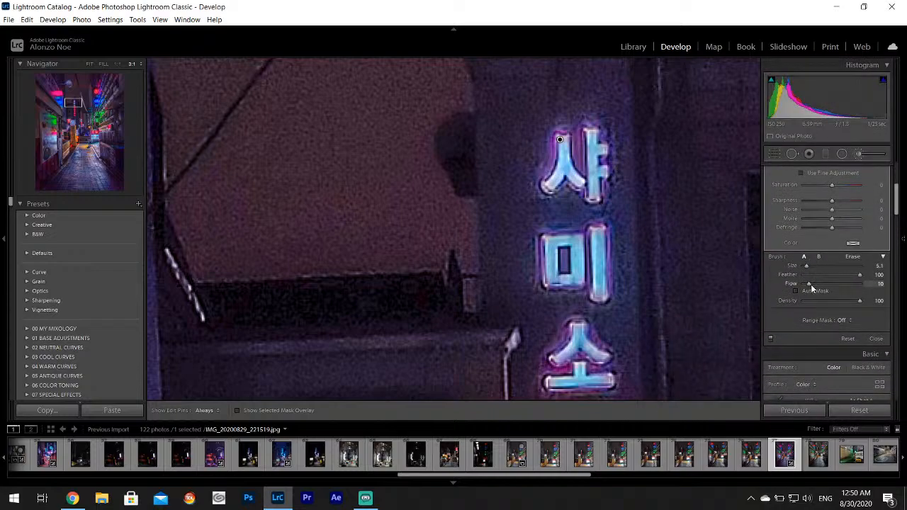
Brush over the three blue Korean characters above HOTEL on the vertical sign to brighten them toward white
{"action": "key", "text": "h"}
{"action": "mouse_move", "coordinate": [569, 145]}
{"action": "left_mouse_down"}
{"action": "mouse_move", "coordinate": [558, 186]}
{"action": "mouse_move", "coordinate": [587, 186]}
{"action": "mouse_move", "coordinate": [565, 144]}
{"action": "mouse_move", "coordinate": [589, 196]}
{"action": "mouse_move", "coordinate": [590, 134]}
{"action": "mouse_move", "coordinate": [601, 172]}
{"action": "left_mouse_up"}
{"action": "mouse_move", "coordinate": [571, 236]}
{"action": "left_mouse_down"}
{"action": "mouse_move", "coordinate": [556, 243]}
{"action": "mouse_move", "coordinate": [566, 282]}
{"action": "mouse_move", "coordinate": [557, 251]}
{"action": "mouse_move", "coordinate": [578, 285]}
{"action": "mouse_move", "coordinate": [583, 234]}
{"action": "mouse_move", "coordinate": [603, 275]}
{"action": "mouse_move", "coordinate": [597, 266]}
{"action": "left_mouse_up"}
{"action": "key", "text": "h"}
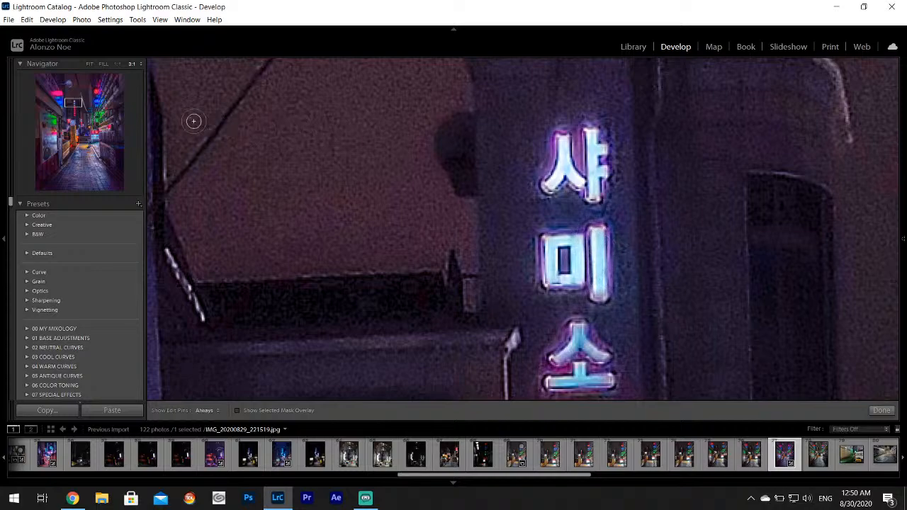
{"action": "left_click_drag", "start_coordinate": [75, 101], "coordinate": [78, 105]}
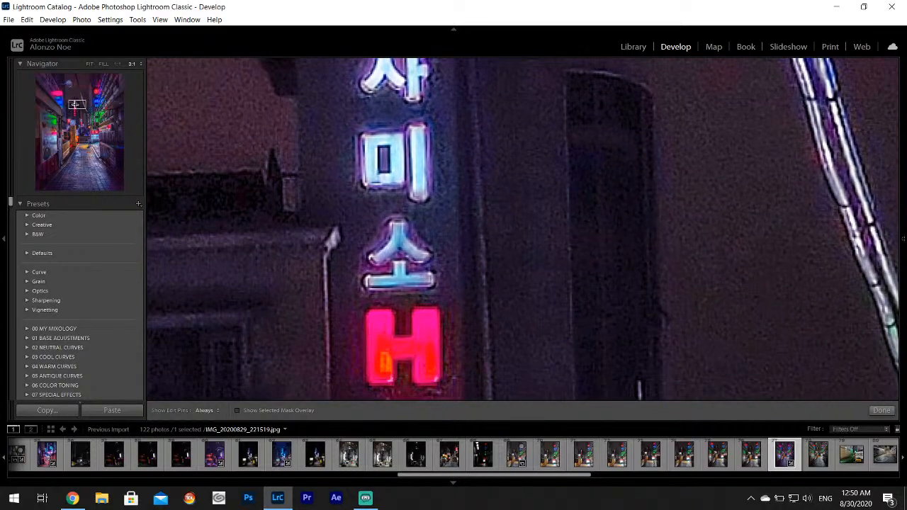
{"action": "key", "text": "h"}
{"action": "mouse_move", "coordinate": [397, 240]}
{"action": "left_mouse_down"}
{"action": "mouse_move", "coordinate": [383, 248]}
{"action": "mouse_move", "coordinate": [425, 255]}
{"action": "mouse_move", "coordinate": [387, 280]}
{"action": "mouse_move", "coordinate": [426, 283]}
{"action": "mouse_move", "coordinate": [369, 280]}
{"action": "left_mouse_up"}
{"action": "key", "text": "h"}
Check the HOTEL letters and the distant signs up close, and finish the brush adjustment
{"action": "left_click_drag", "start_coordinate": [78, 107], "coordinate": [75, 109]}
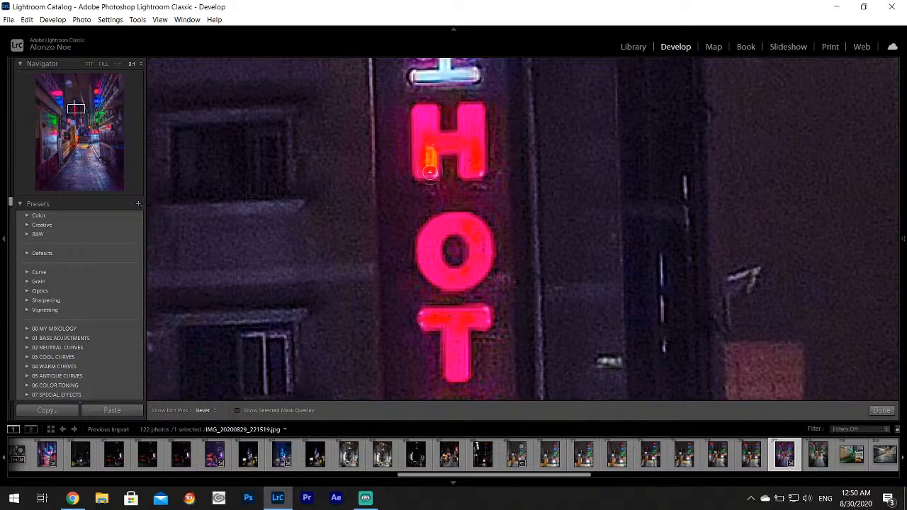
{"action": "left_click_drag", "start_coordinate": [76, 107], "coordinate": [76, 122]}
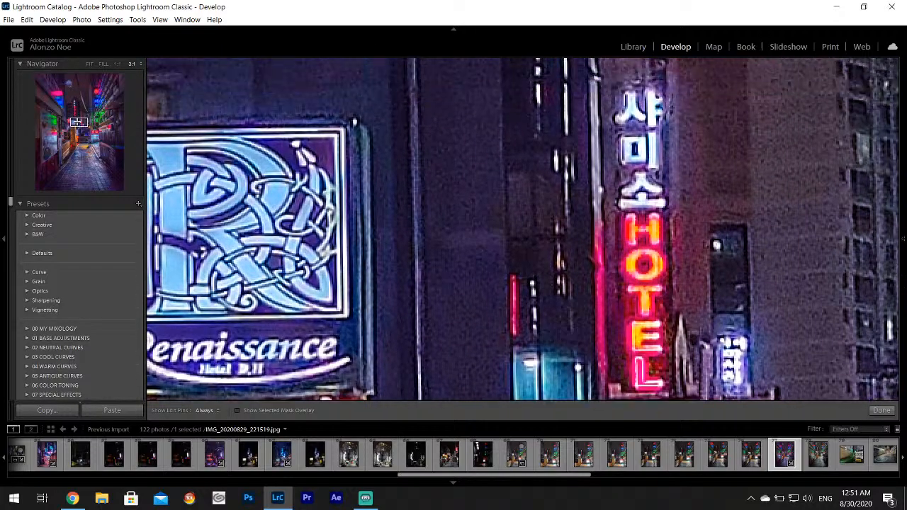
{"action": "key", "text": "h"}
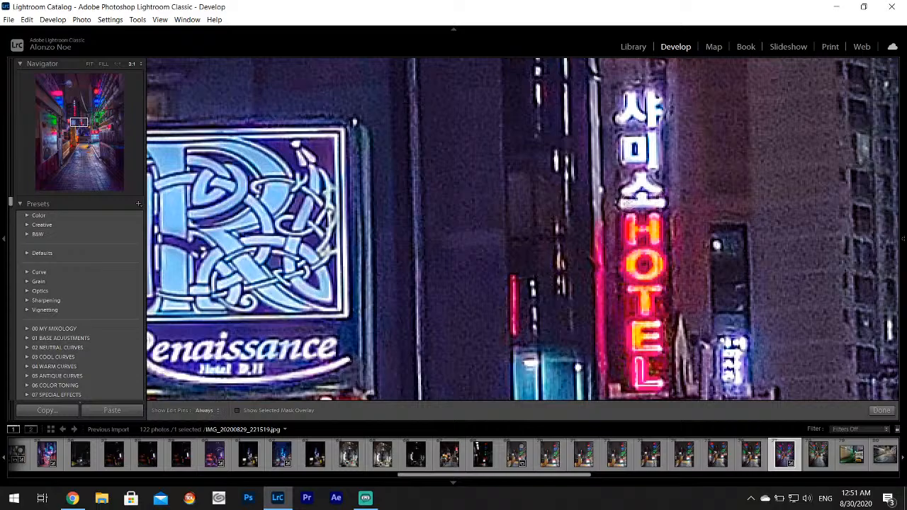
{"action": "key", "text": "z"}
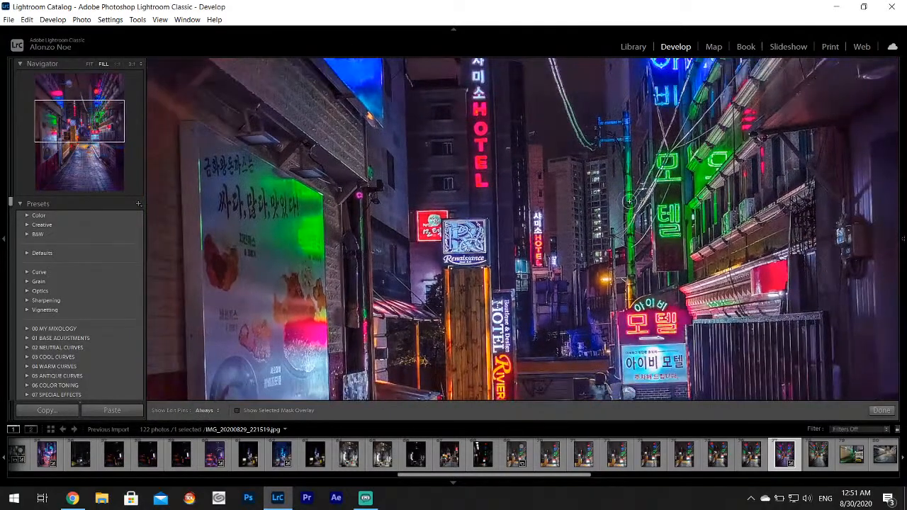
{"action": "key", "text": "ctrl+minus"}
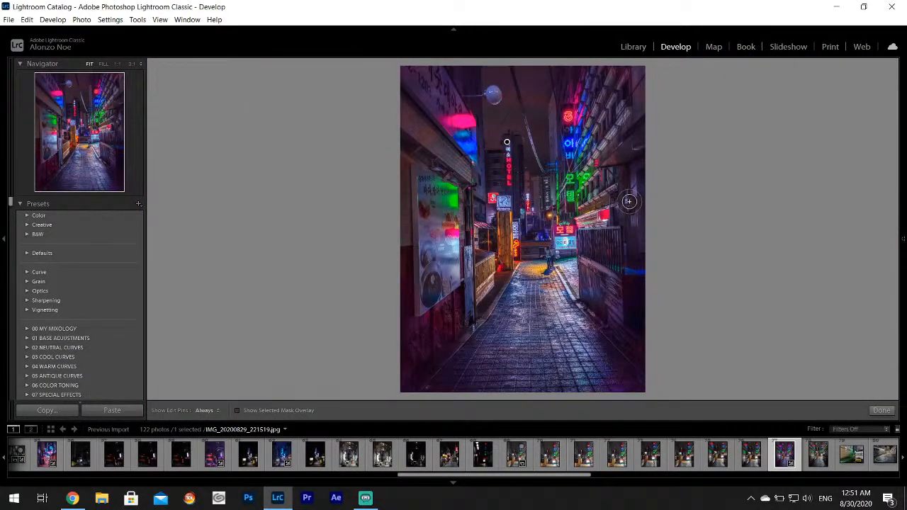
{"action": "left_click", "coordinate": [881, 414]}
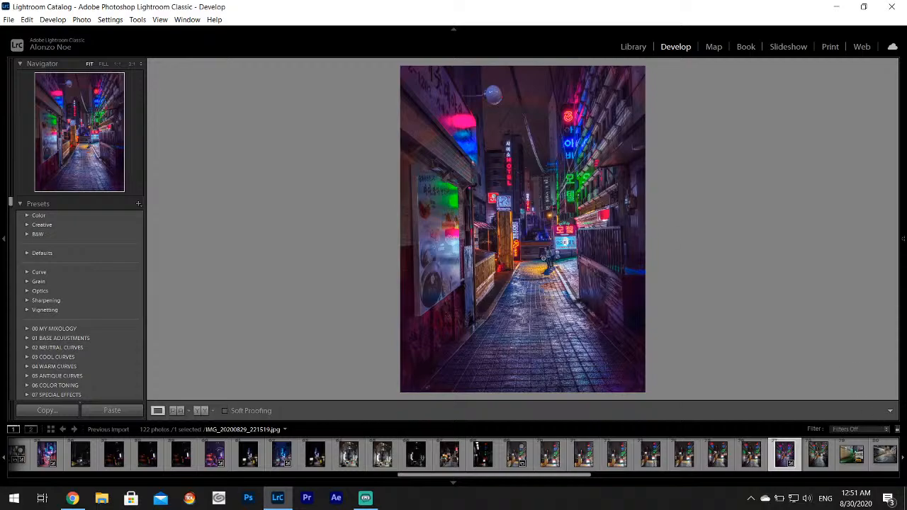
Export the brushed alley photo with the current export settings
{"action": "left_click", "coordinate": [8, 20]}
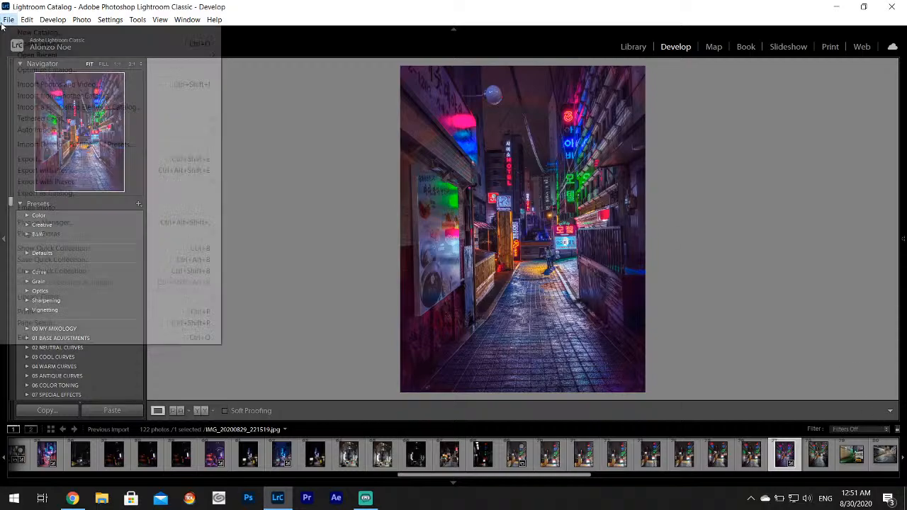
{"action": "left_click", "coordinate": [32, 159]}
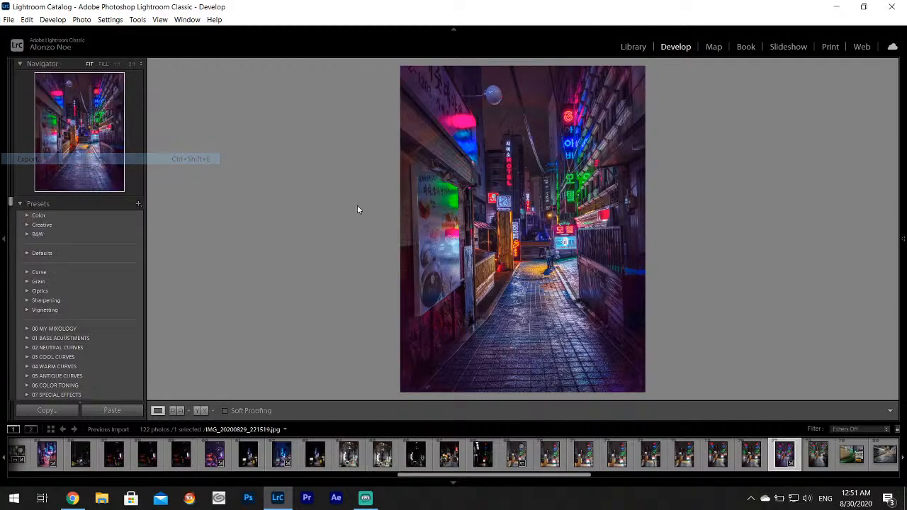
{"action": "left_click", "coordinate": [581, 373]}
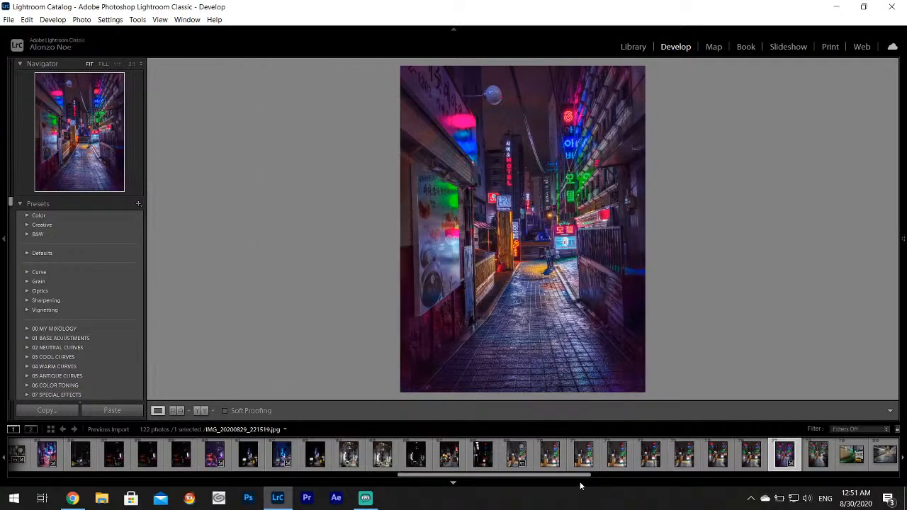
Review the following street photos and rate the red scooter intersection shot, IMG_20200829_221739.jpg, one star
{"action": "left_click_drag", "start_coordinate": [577, 480], "coordinate": [666, 478]}
{"action": "left_click", "coordinate": [424, 457]}
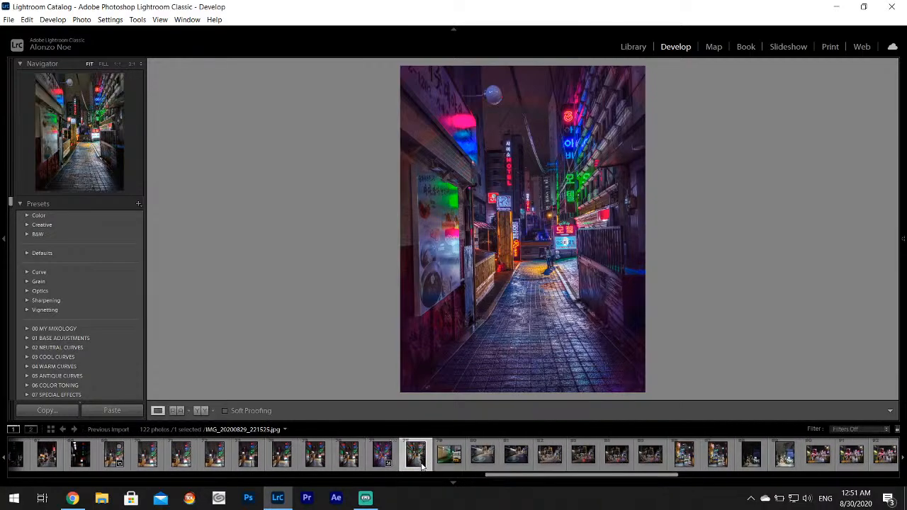
{"action": "left_click", "coordinate": [446, 459]}
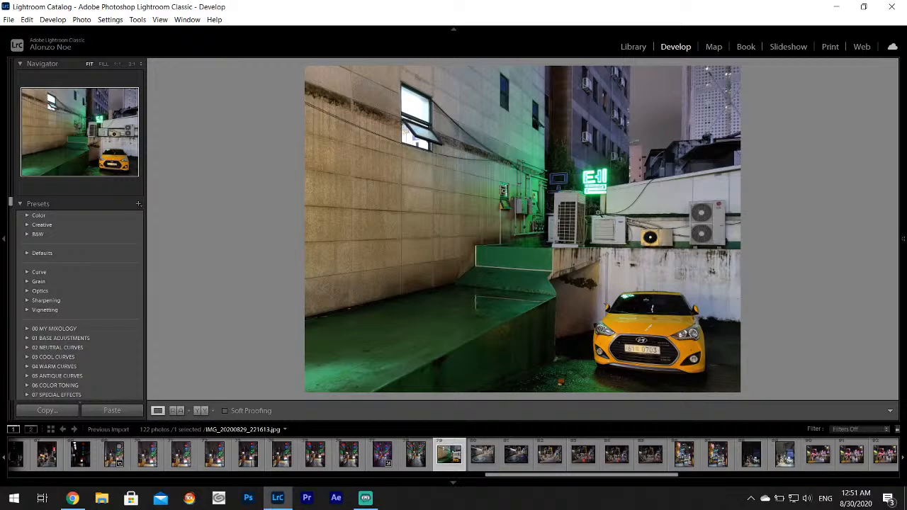
{"action": "left_click", "coordinate": [571, 177]}
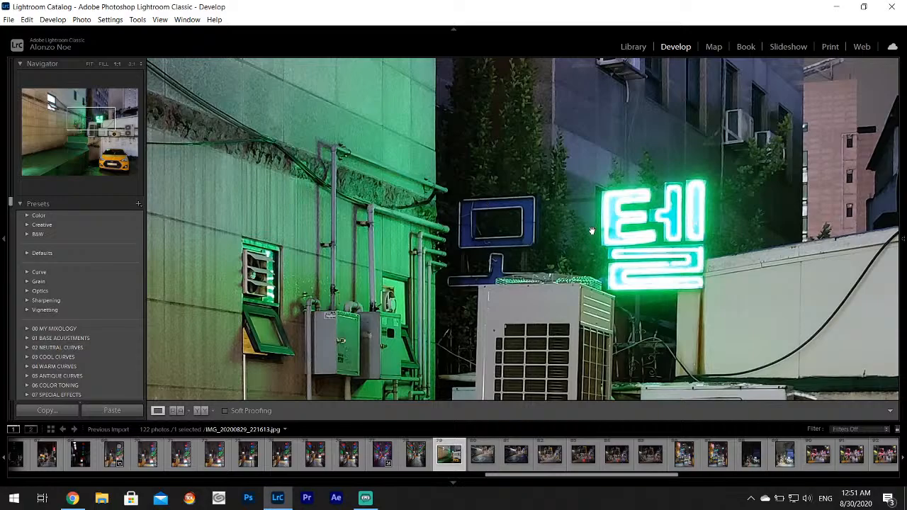
{"action": "left_click", "coordinate": [567, 267]}
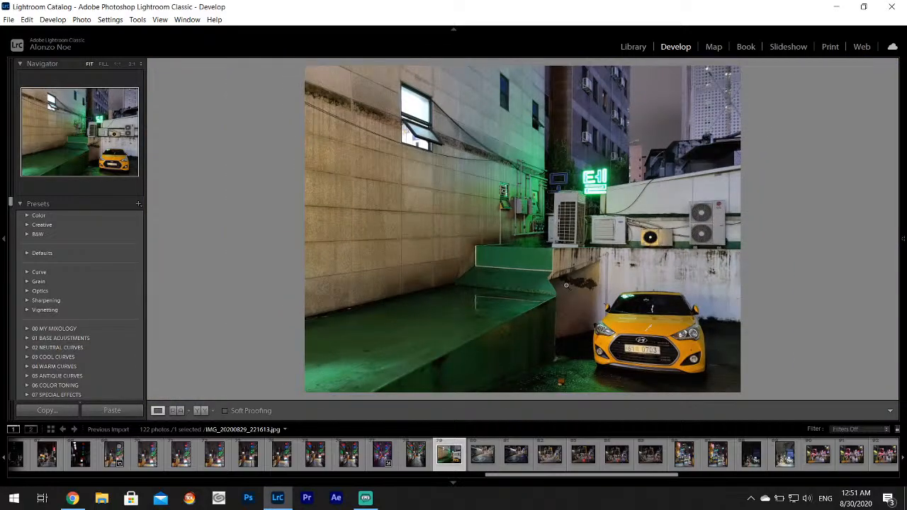
{"action": "left_click", "coordinate": [482, 455]}
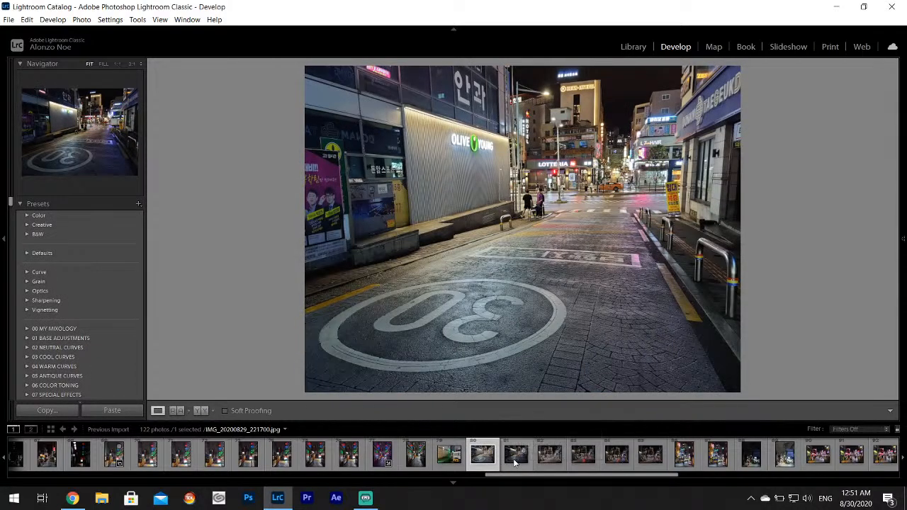
{"action": "left_click", "coordinate": [515, 459]}
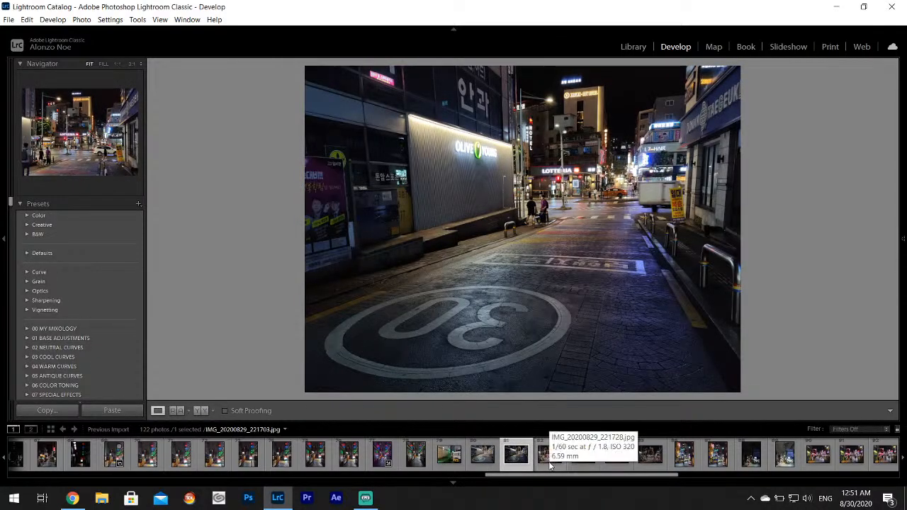
{"action": "left_click", "coordinate": [549, 461]}
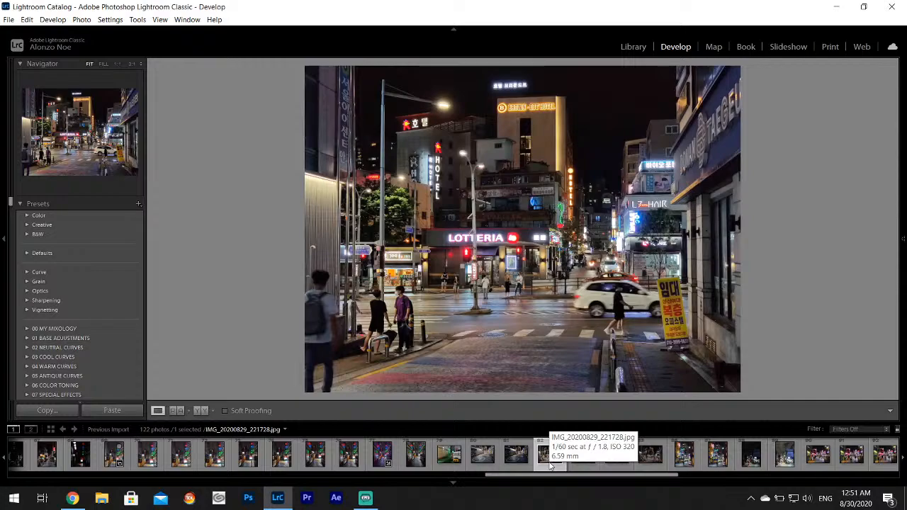
{"action": "left_click", "coordinate": [584, 460]}
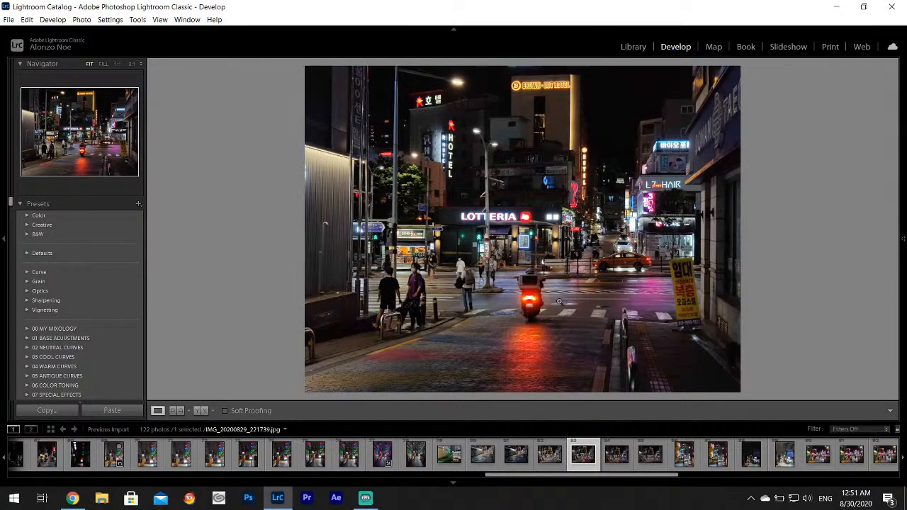
{"action": "key", "text": "1"}
Set the scooter photo's Highlights to −100, Shadows to +100 and Whites to +63
{"action": "mouse_move", "coordinate": [905, 324]}
{"action": "scroll", "coordinate": [836, 245], "scroll_direction": "up", "scroll_amount": 3}
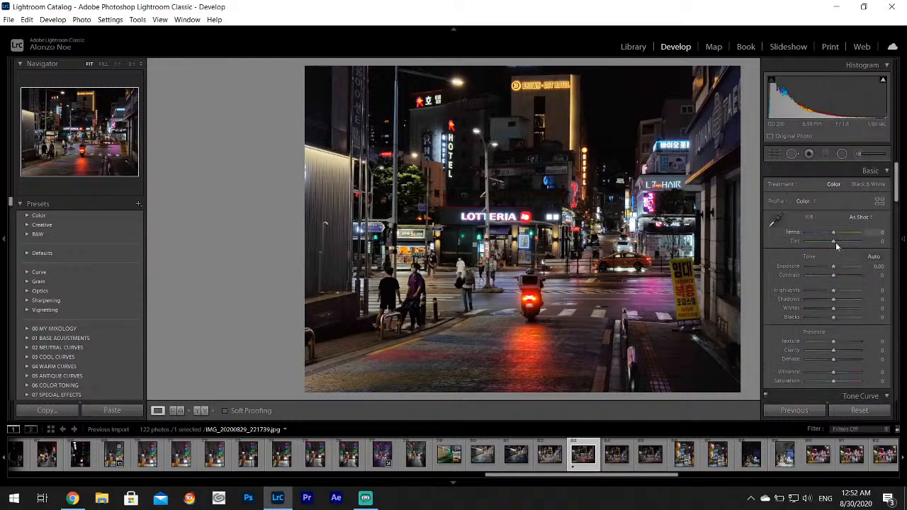
{"action": "left_click_drag", "start_coordinate": [809, 291], "coordinate": [852, 314]}
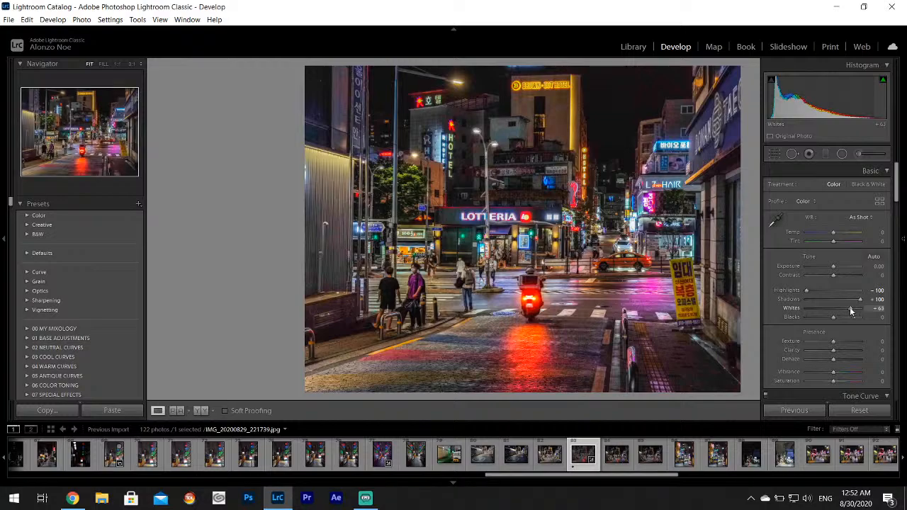
{"action": "double_click", "coordinate": [794, 301]}
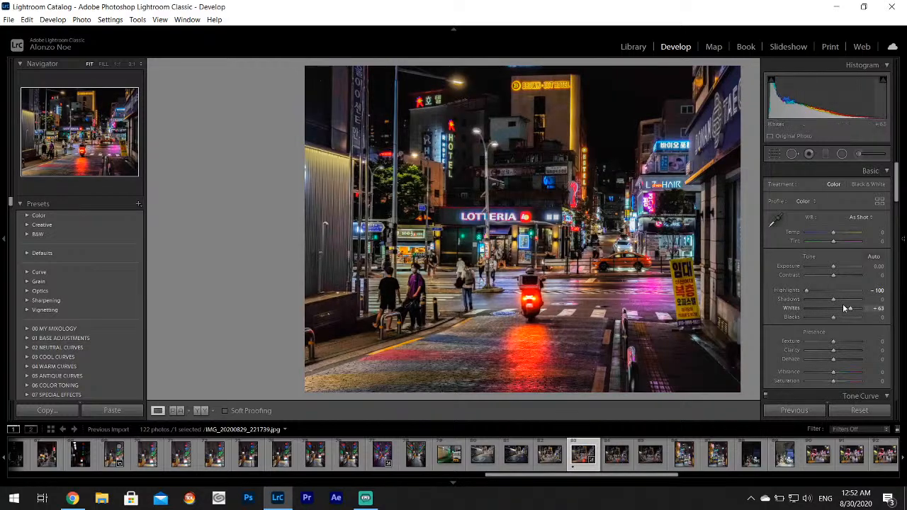
{"action": "left_click_drag", "start_coordinate": [843, 301], "coordinate": [864, 299]}
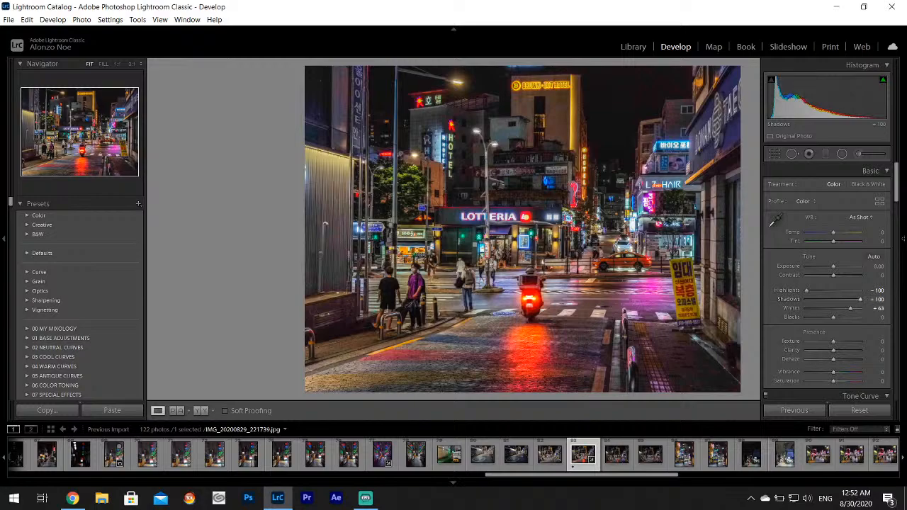
Tint the scooter photo's Split Toning shadows blue with hue 211 and saturation 73
{"action": "left_click_drag", "start_coordinate": [898, 173], "coordinate": [898, 240]}
{"action": "left_click", "coordinate": [860, 331]}
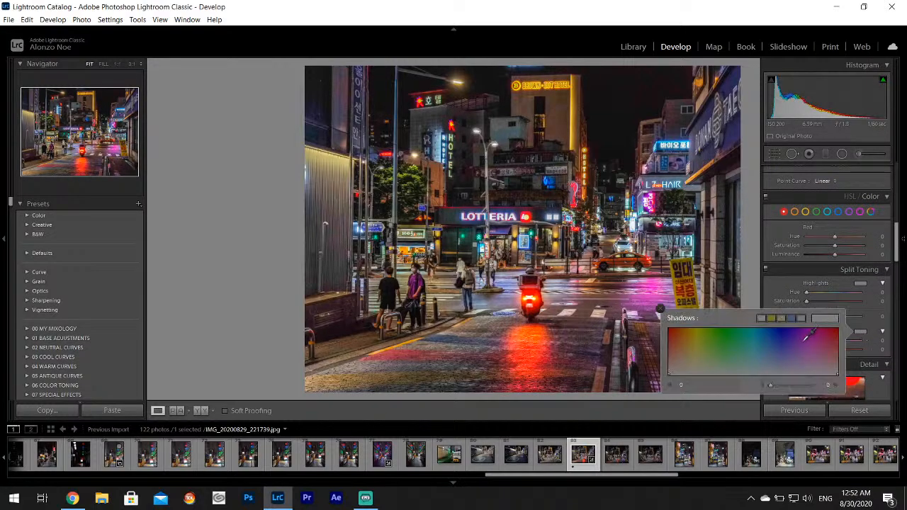
{"action": "left_click_drag", "start_coordinate": [808, 347], "coordinate": [769, 341]}
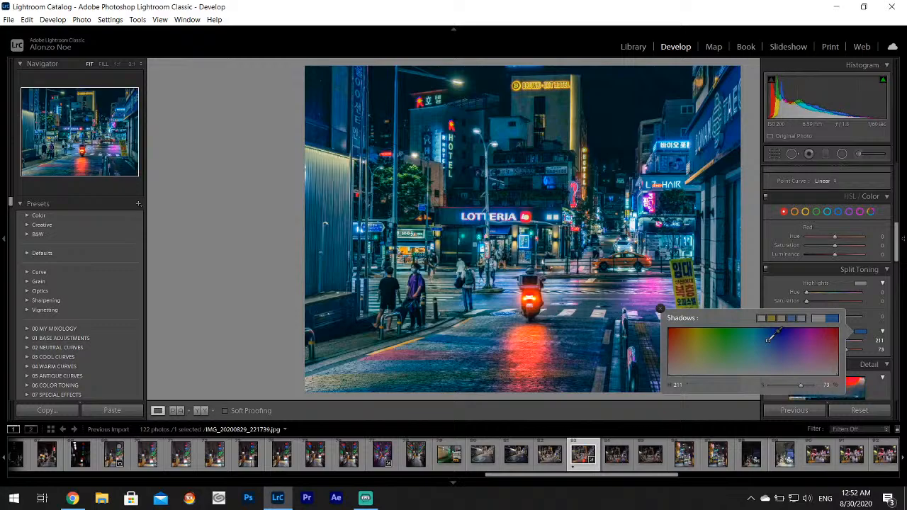
{"action": "left_click", "coordinate": [660, 310]}
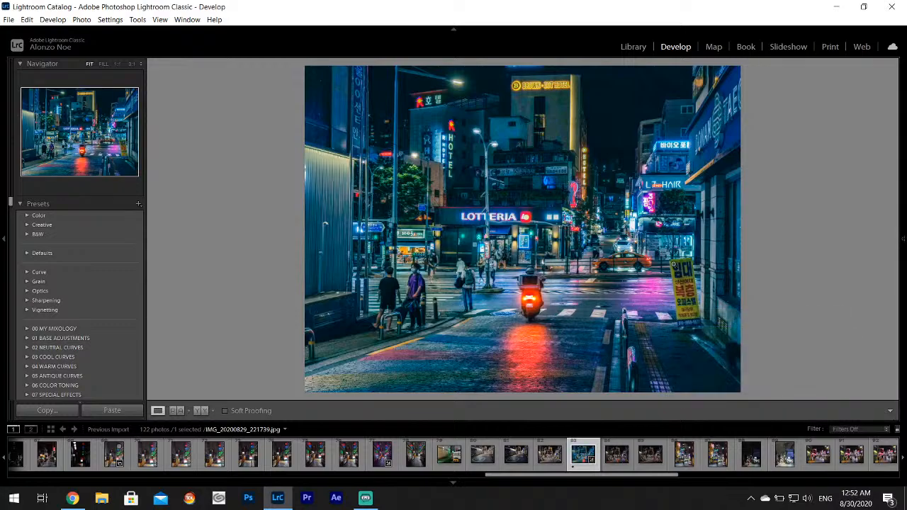
Brush over the lettering of the two neighbouring vertical hotel signs with the adjustment brush to brighten it
{"action": "left_click", "coordinate": [452, 133]}
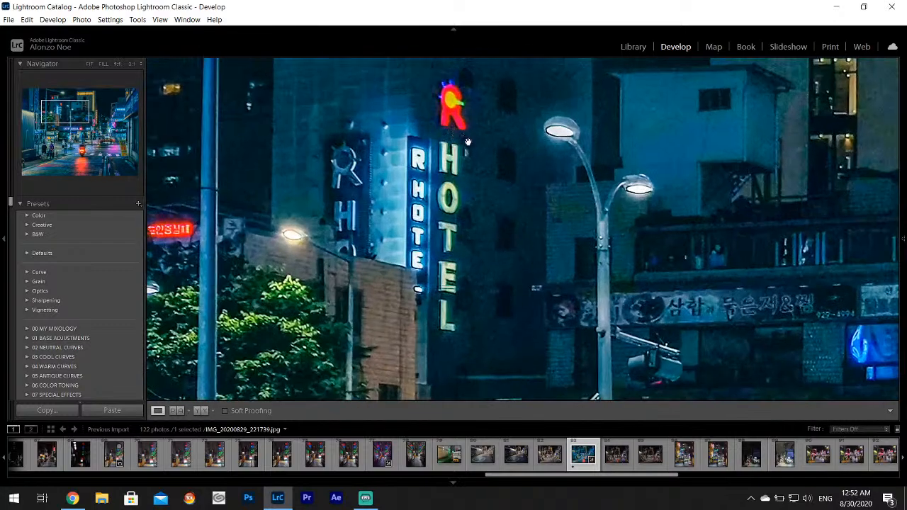
{"action": "mouse_move", "coordinate": [903, 239]}
{"action": "left_click", "coordinate": [879, 156]}
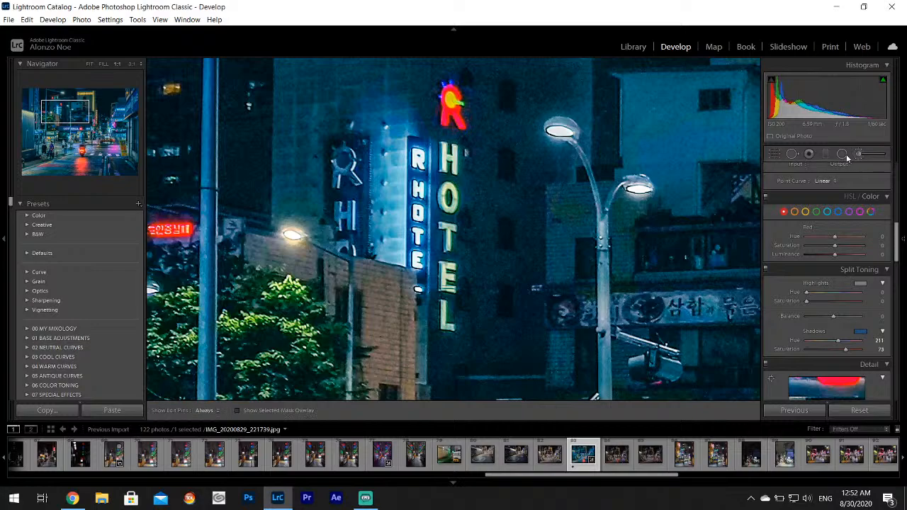
{"action": "mouse_move", "coordinate": [449, 150]}
{"action": "left_mouse_down"}
{"action": "mouse_move", "coordinate": [454, 303]}
{"action": "mouse_move", "coordinate": [452, 330]}
{"action": "left_mouse_up"}
{"action": "left_click_drag", "start_coordinate": [420, 150], "coordinate": [411, 268]}
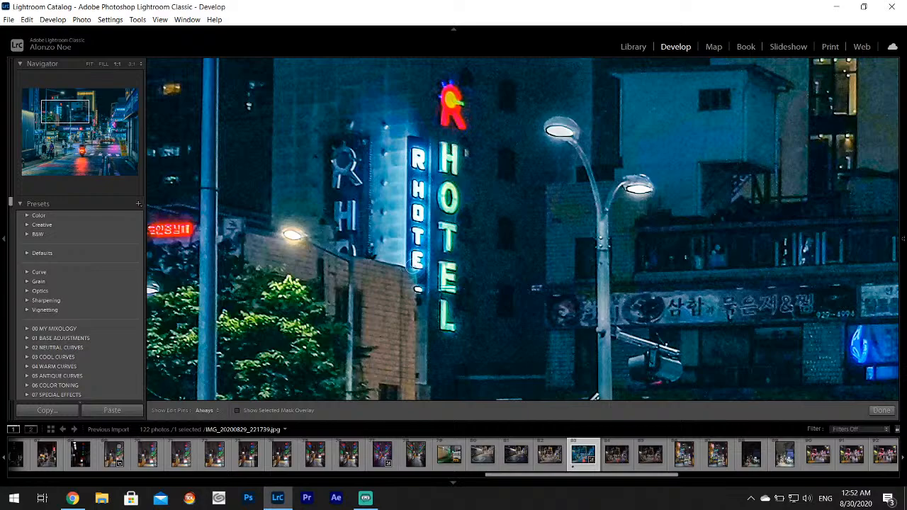
Brighten the Korean lettering of the rooftop hotel sign with the adjustment brush, finish brushing and return to the full photo
{"action": "left_click_drag", "start_coordinate": [83, 114], "coordinate": [68, 104]}
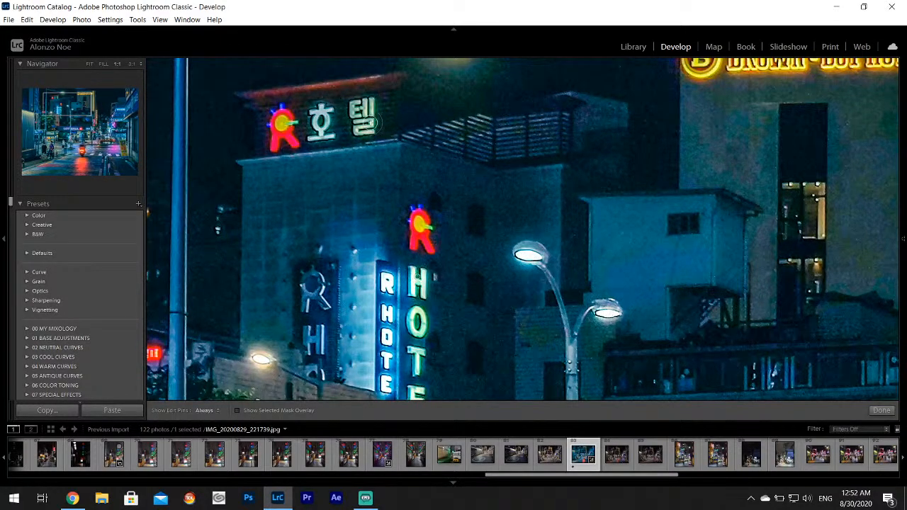
{"action": "key", "text": "h"}
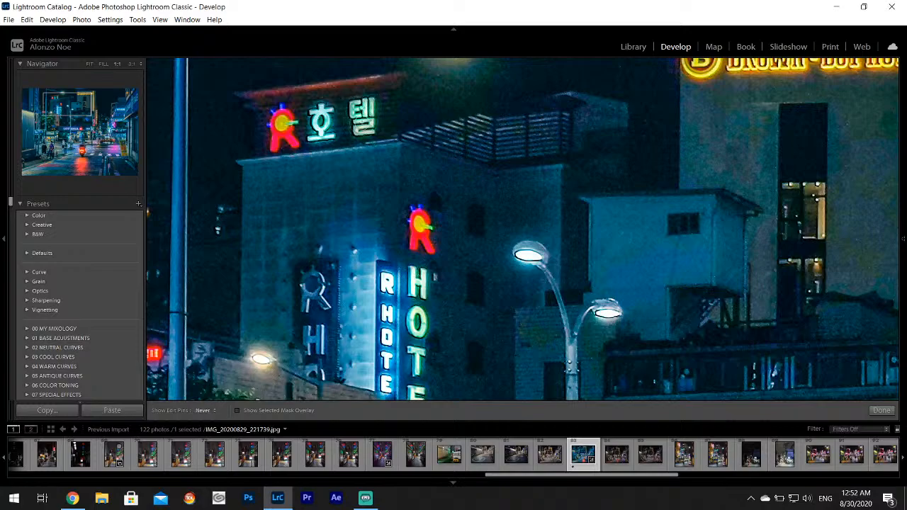
{"action": "key", "text": "h"}
{"action": "left_click", "coordinate": [83, 92]}
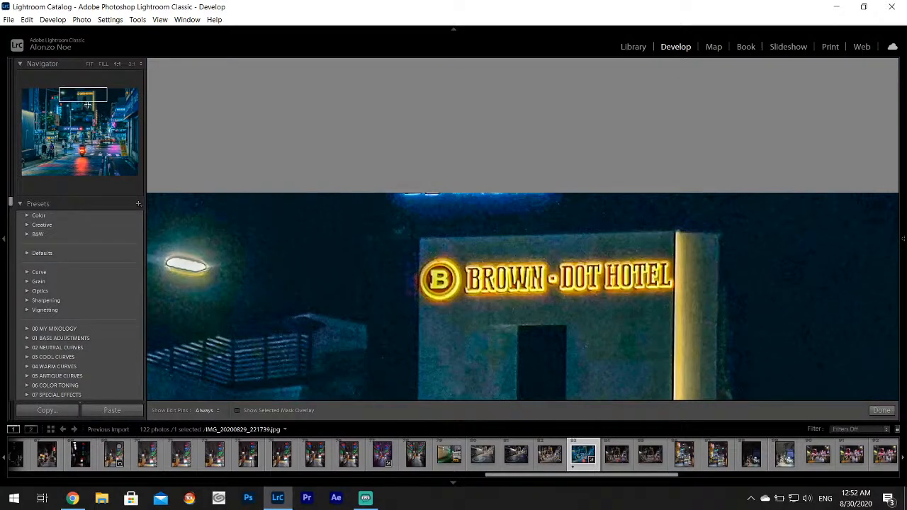
{"action": "left_click", "coordinate": [881, 410]}
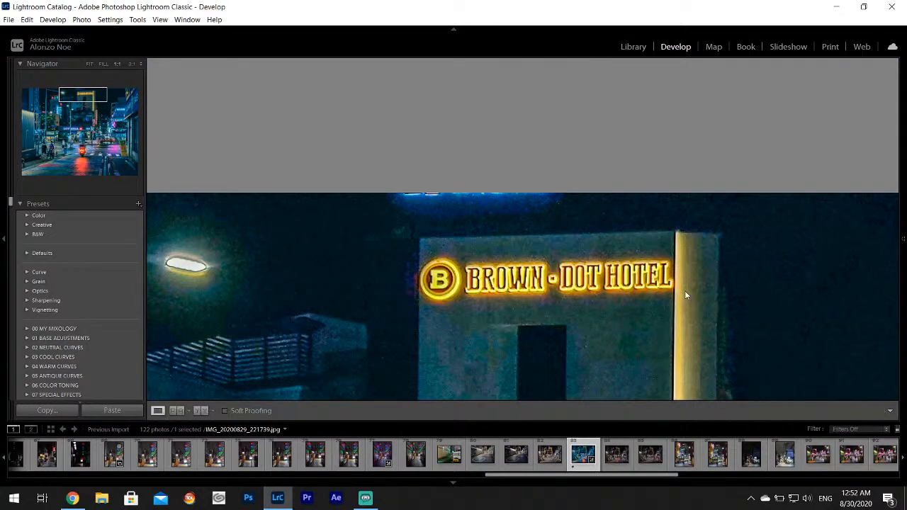
{"action": "left_click", "coordinate": [685, 290]}
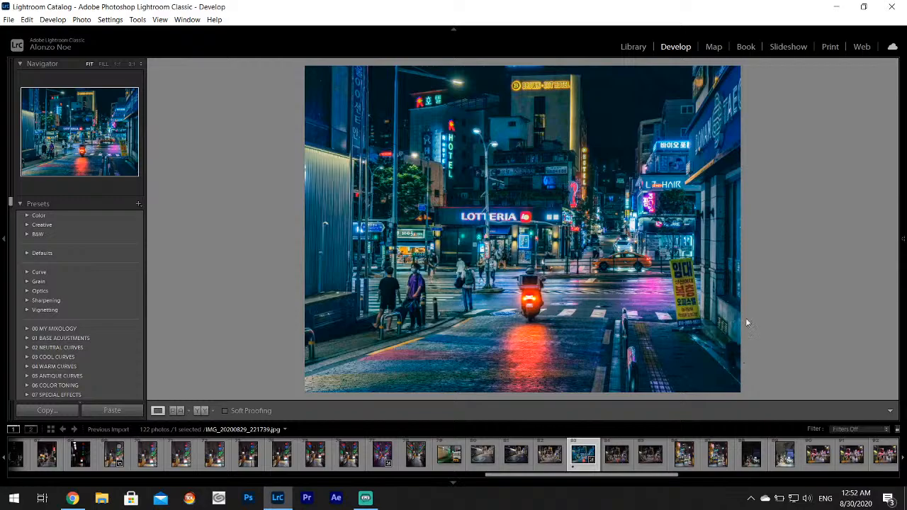
Darken the scooter photo's edges slightly with a negative Post-Crop Vignetting amount
{"action": "mouse_move", "coordinate": [904, 163]}
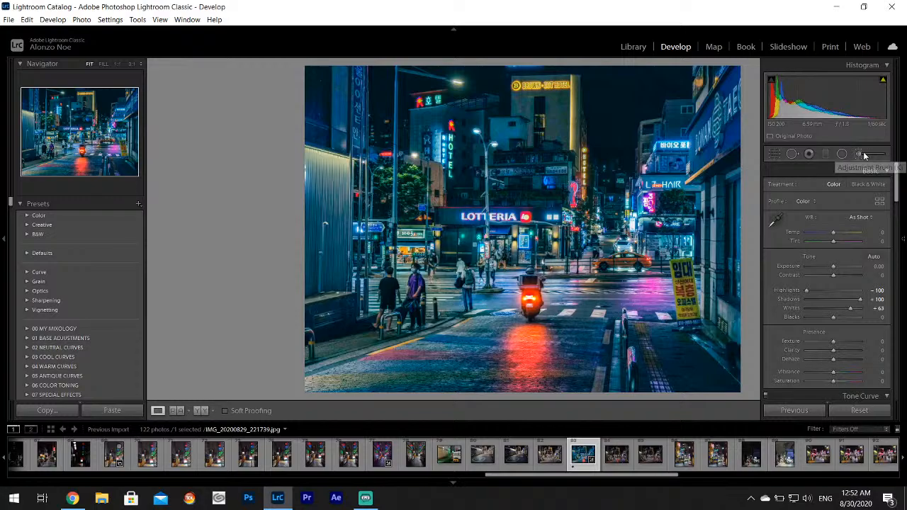
{"action": "left_click", "coordinate": [864, 155]}
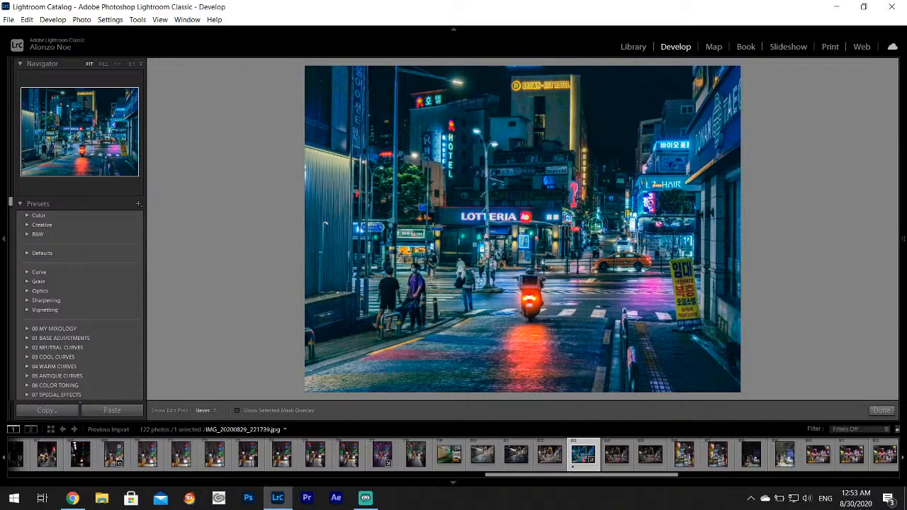
{"action": "key", "text": "h"}
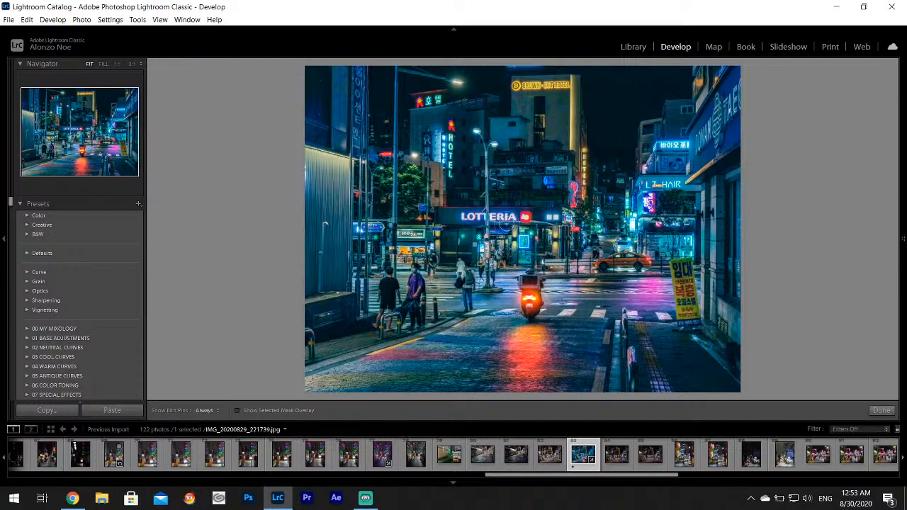
{"action": "key", "text": "h"}
{"action": "mouse_move", "coordinate": [901, 196]}
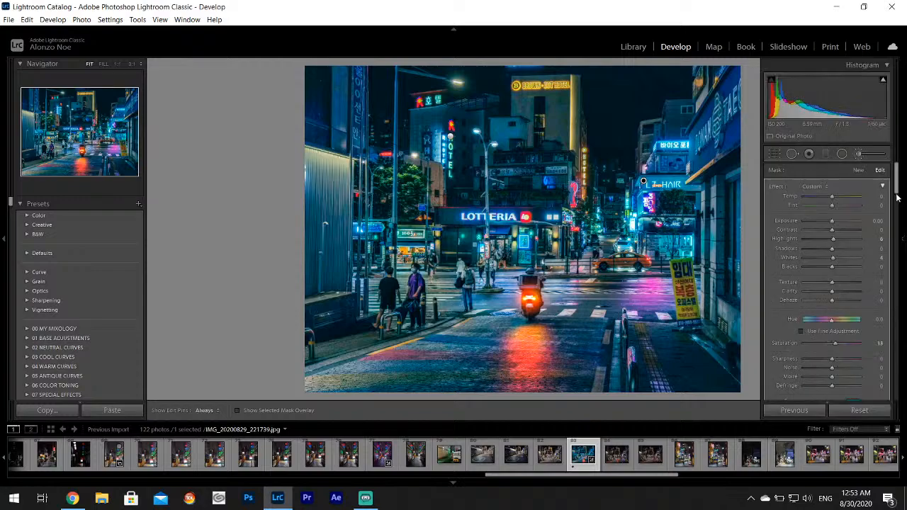
{"action": "left_click_drag", "start_coordinate": [898, 196], "coordinate": [884, 377]}
{"action": "left_click_drag", "start_coordinate": [835, 277], "coordinate": [831, 282]}
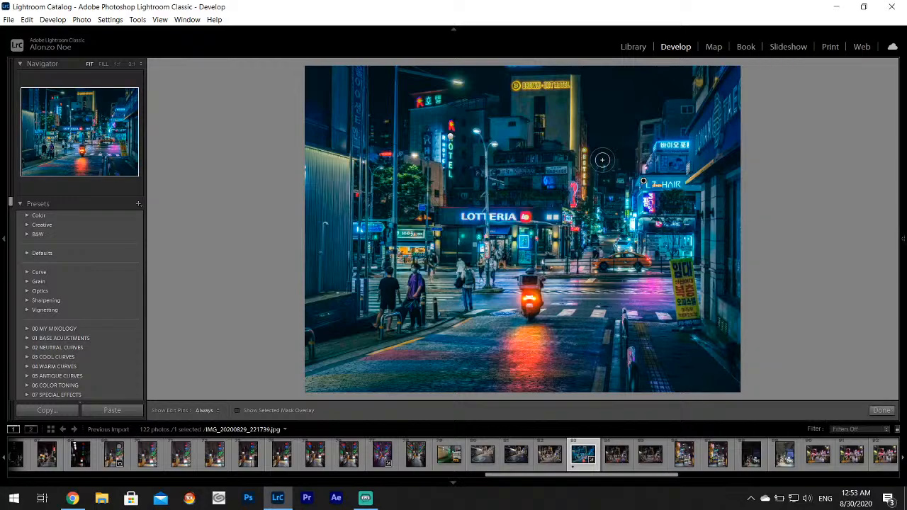
Export the finished scooter photo to the Phone Shots subfolder on the desktop
{"action": "left_click", "coordinate": [9, 20]}
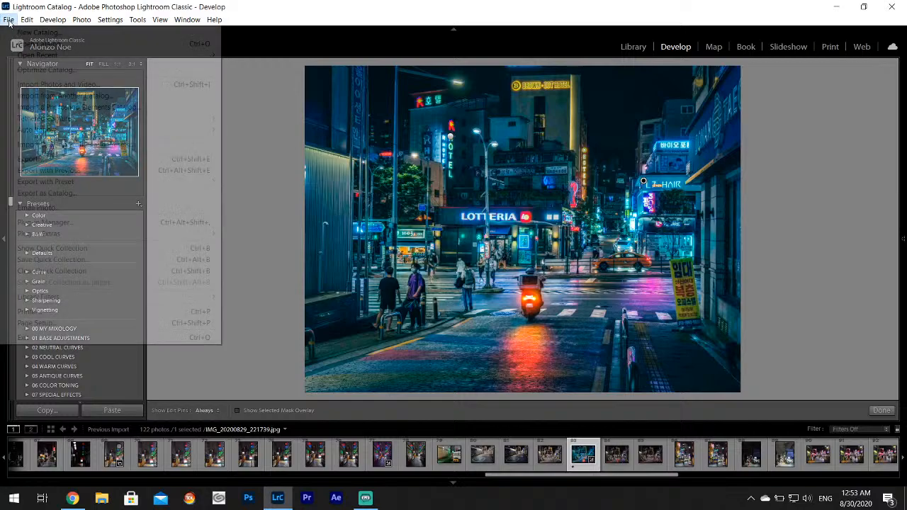
{"action": "left_click", "coordinate": [55, 160]}
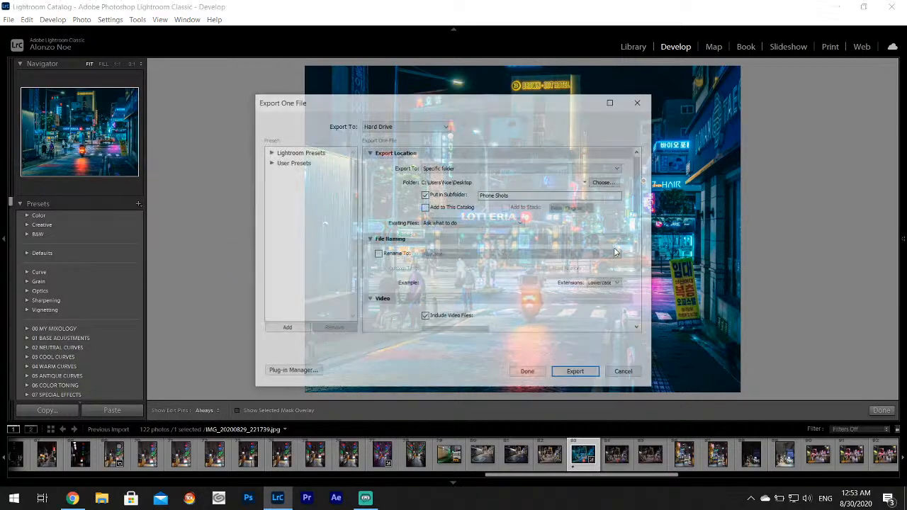
{"action": "left_click", "coordinate": [574, 372]}
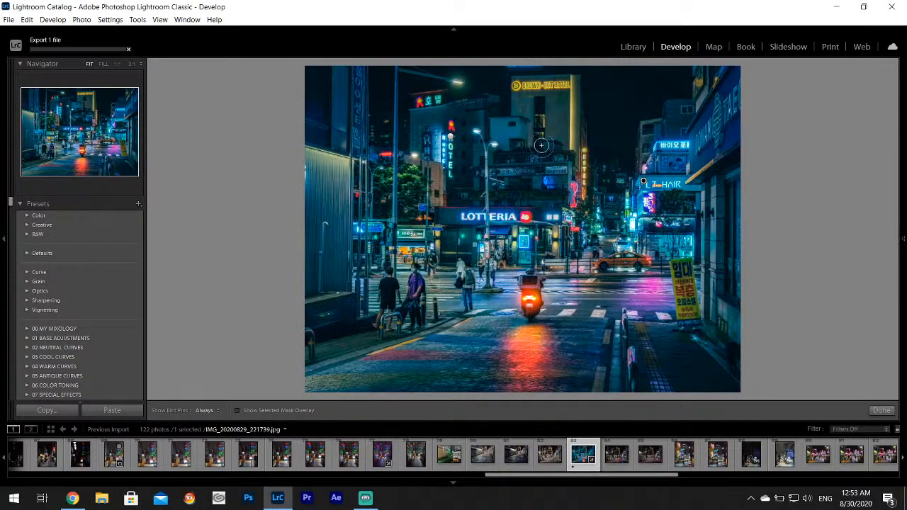
Review the following street photos and select the dark alley shot with the red scooter, IMG_20200829_221841.jpg
{"action": "left_click", "coordinate": [619, 462]}
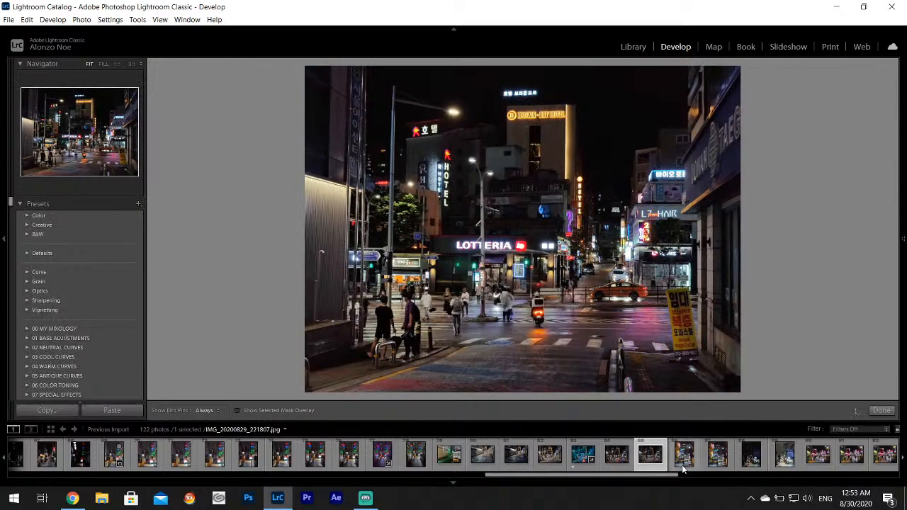
{"action": "left_click", "coordinate": [686, 461]}
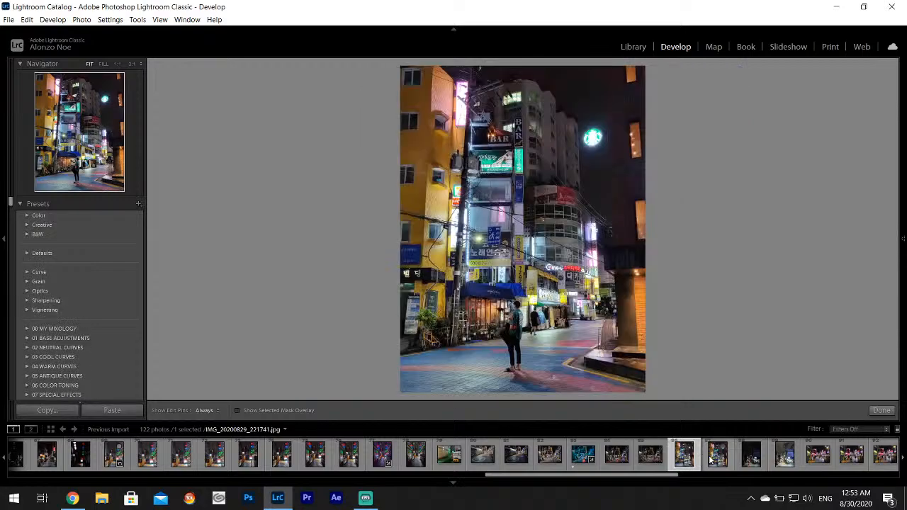
{"action": "left_click", "coordinate": [718, 457]}
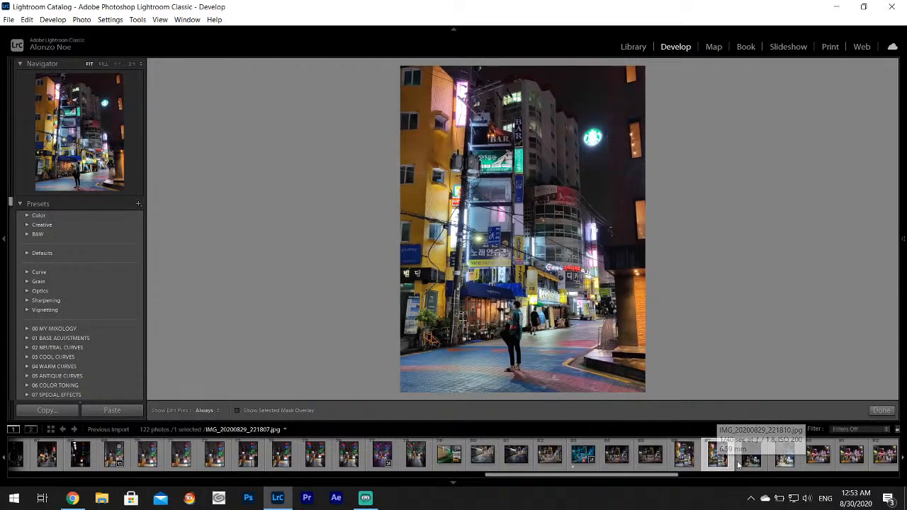
{"action": "left_click", "coordinate": [749, 459]}
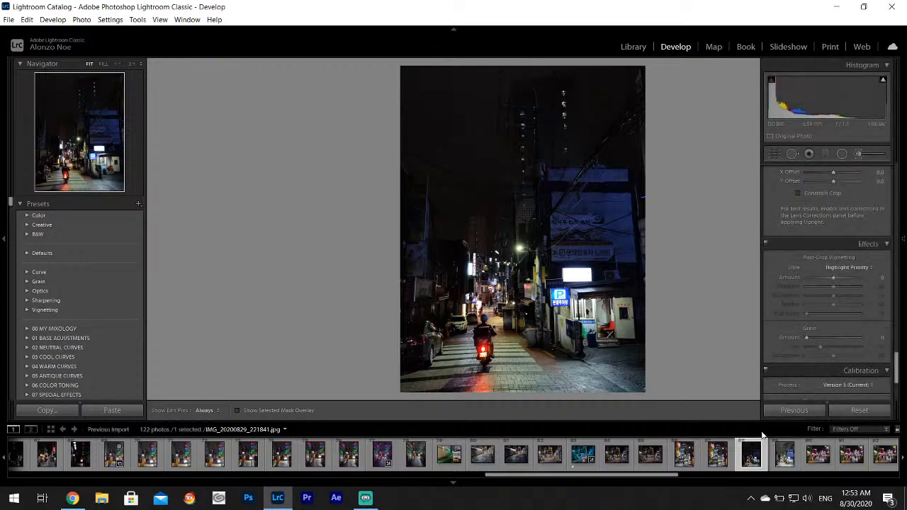
{"action": "left_click", "coordinate": [780, 459]}
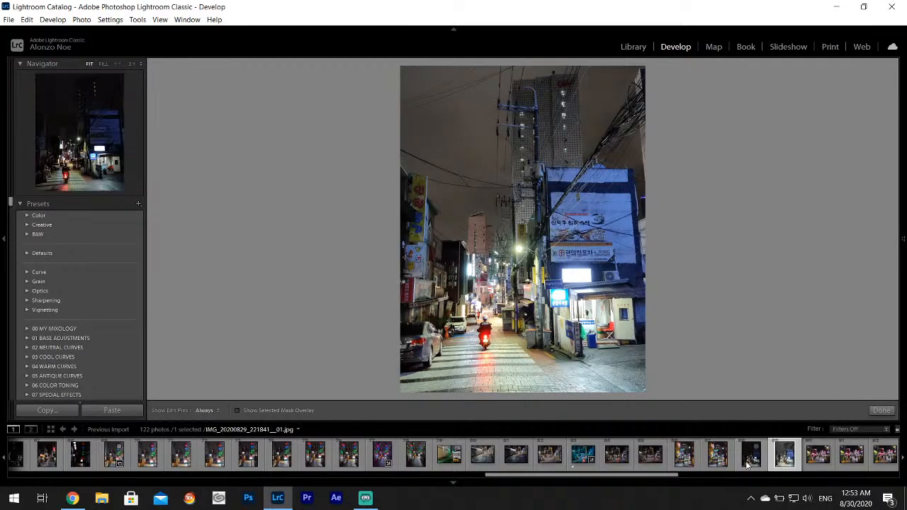
{"action": "left_click", "coordinate": [750, 457]}
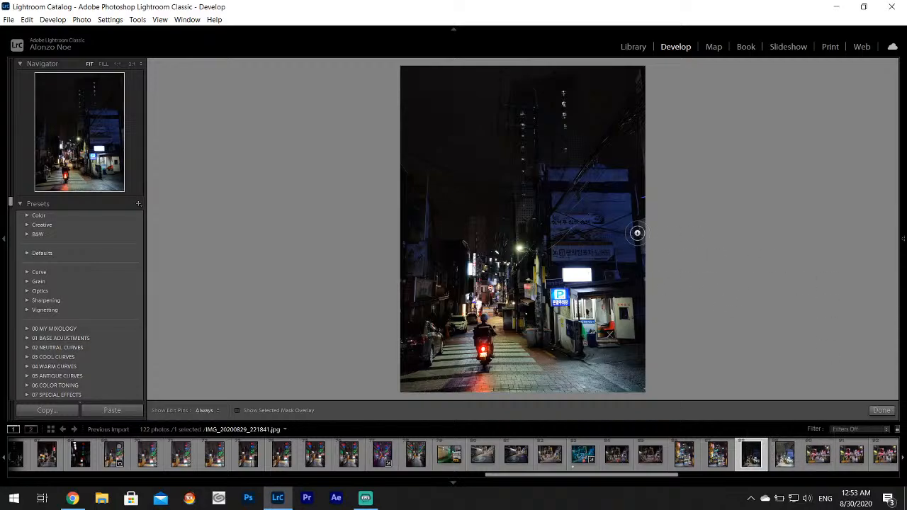
Set the dark alley photo's Highlights to −100, Shadows to +100 and Whites to +72
{"action": "mouse_move", "coordinate": [903, 239]}
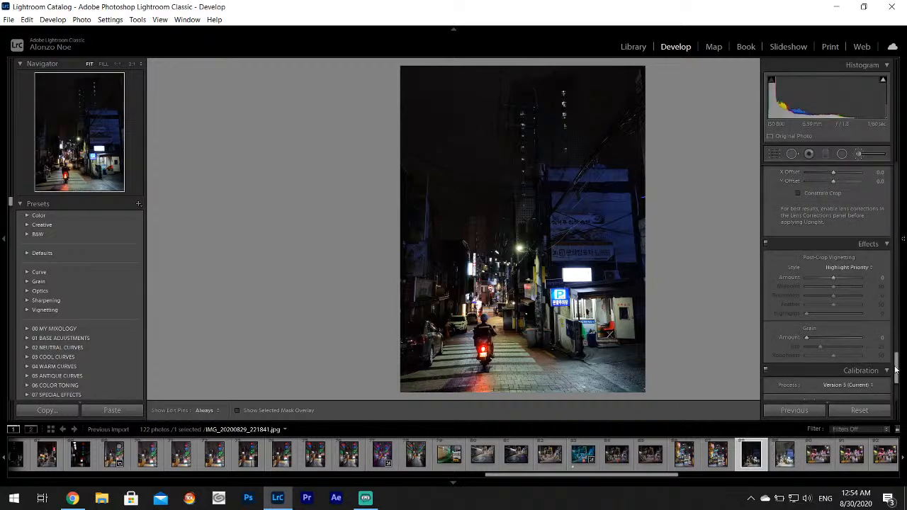
{"action": "left_click_drag", "start_coordinate": [896, 367], "coordinate": [897, 180]}
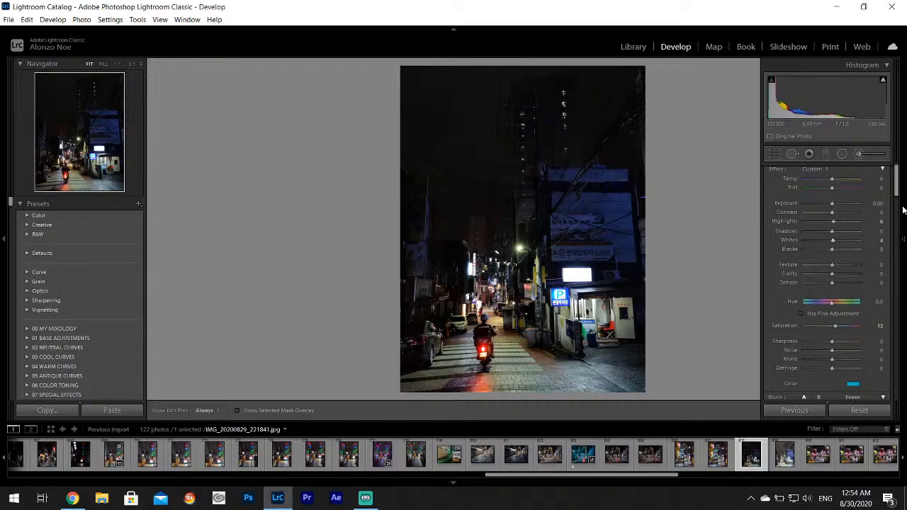
{"action": "left_click_drag", "start_coordinate": [899, 185], "coordinate": [899, 170]}
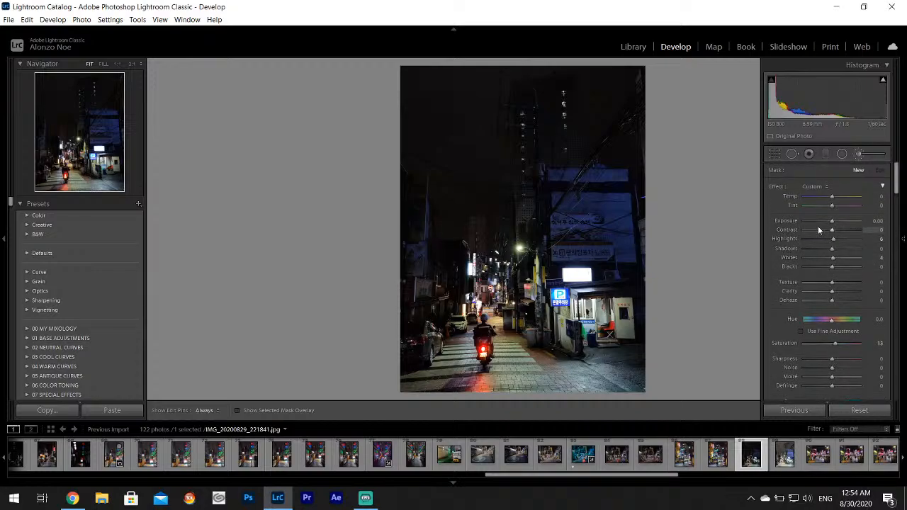
{"action": "left_click_drag", "start_coordinate": [808, 237], "coordinate": [798, 241]}
{"action": "left_click", "coordinate": [862, 153]}
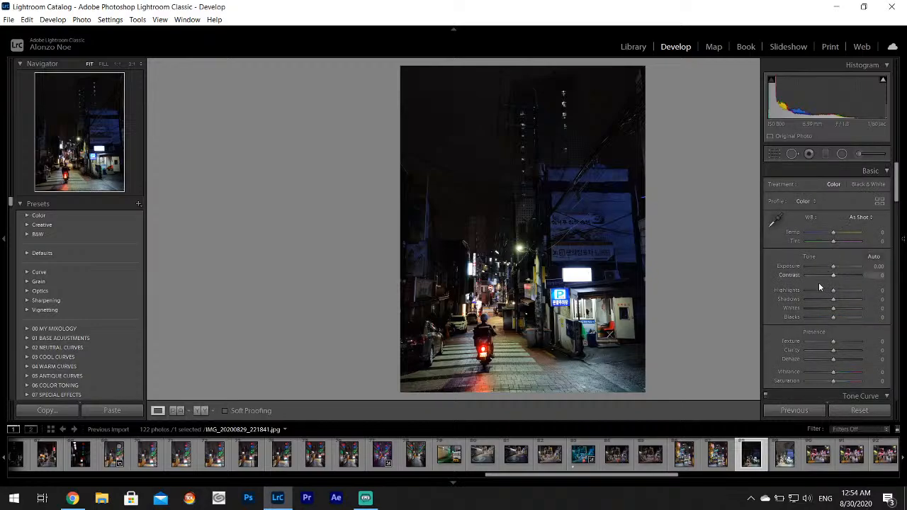
{"action": "left_click_drag", "start_coordinate": [820, 288], "coordinate": [855, 310]}
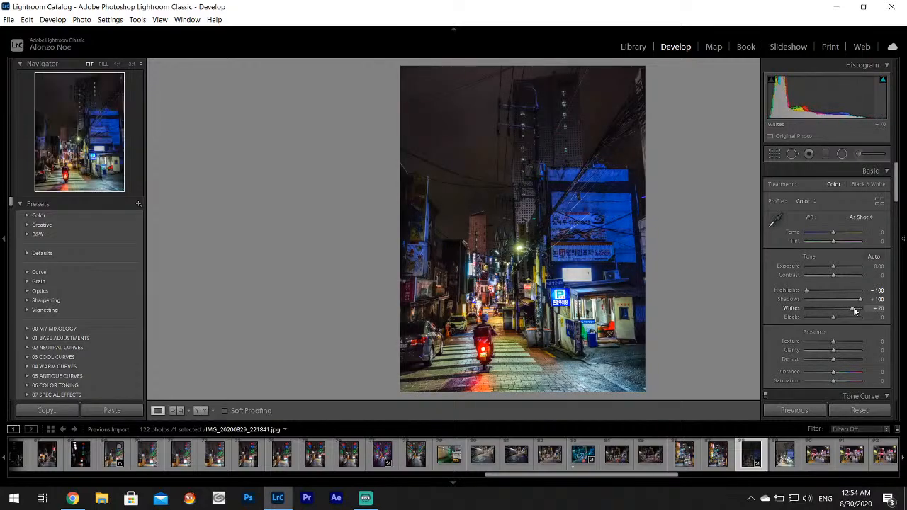
{"action": "left_click_drag", "start_coordinate": [855, 309], "coordinate": [856, 310]}
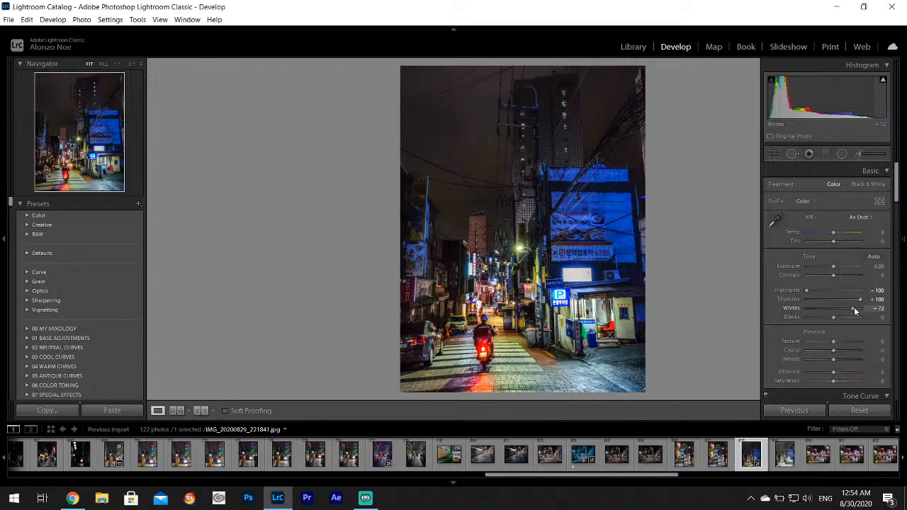
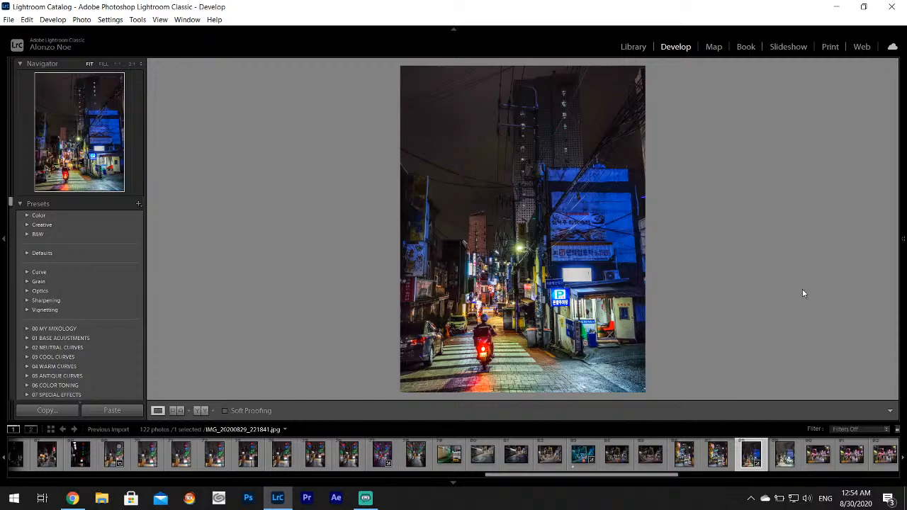
Try a white balance sampled from the crosswalk pavement, and undo it
{"action": "mouse_move", "coordinate": [900, 287]}
{"action": "left_click", "coordinate": [774, 221]}
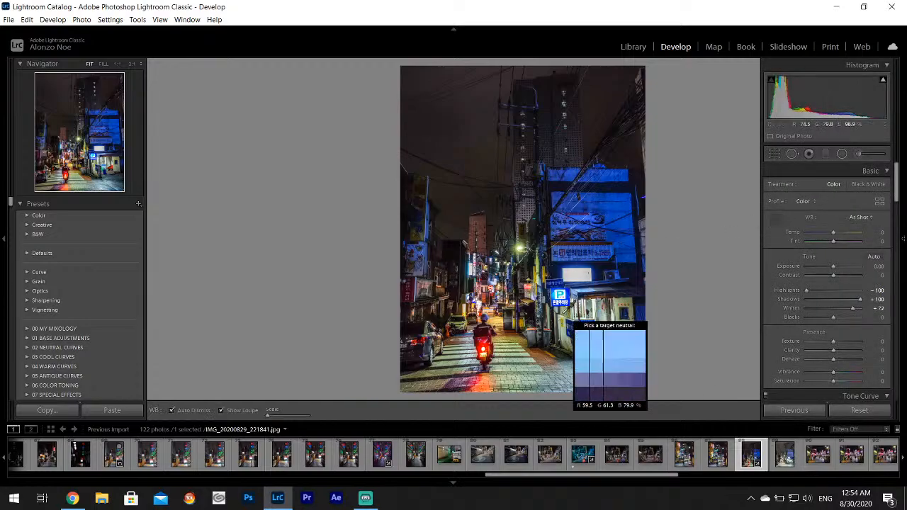
{"action": "left_click", "coordinate": [525, 350]}
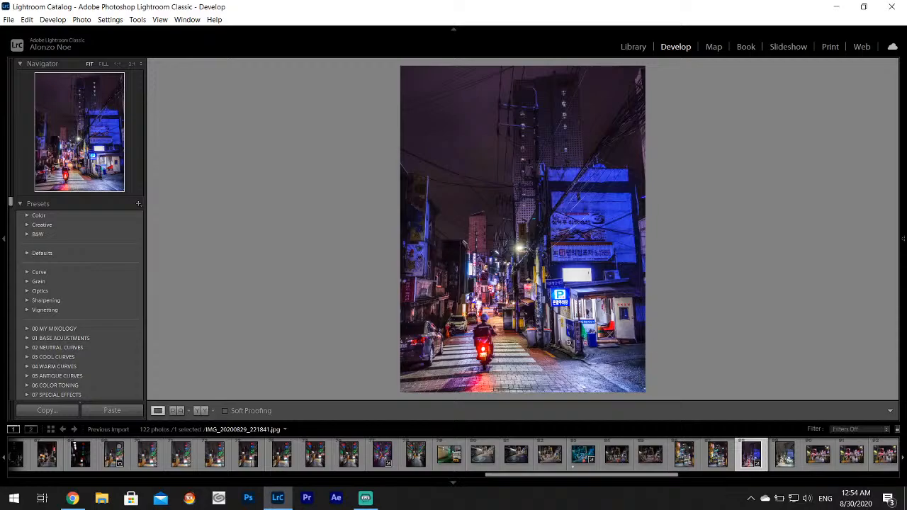
{"action": "left_click", "coordinate": [27, 19]}
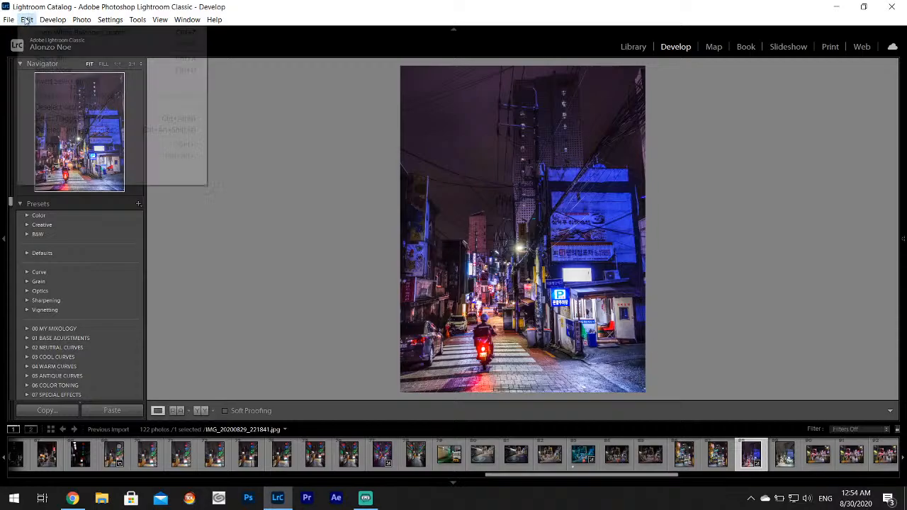
{"action": "left_click", "coordinate": [50, 33]}
Set the alley photo's blue hue to −55 and shift its yellow hue toward orange in the HSL color adjustments
{"action": "mouse_move", "coordinate": [903, 239]}
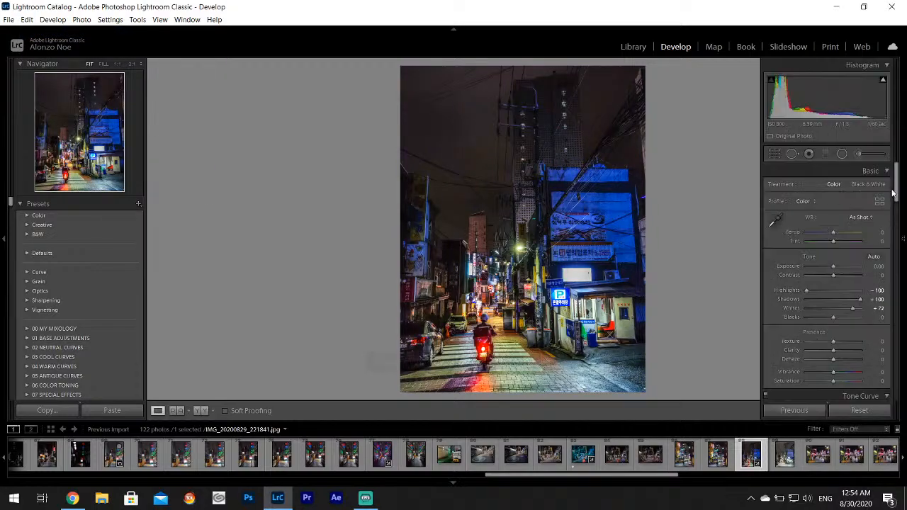
{"action": "left_click_drag", "start_coordinate": [896, 183], "coordinate": [903, 210]}
{"action": "left_click", "coordinate": [904, 213]}
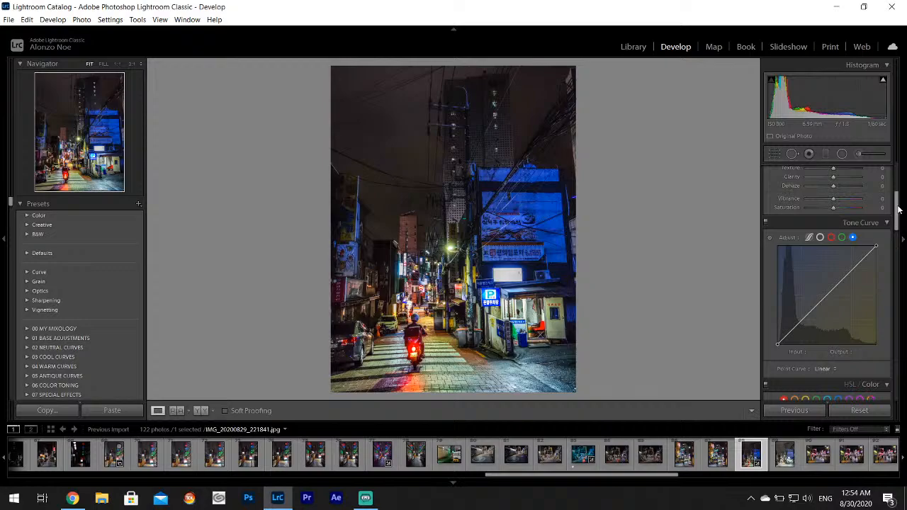
{"action": "scroll", "coordinate": [883, 245], "scroll_direction": "down", "scroll_amount": 3}
{"action": "left_click", "coordinate": [840, 293]}
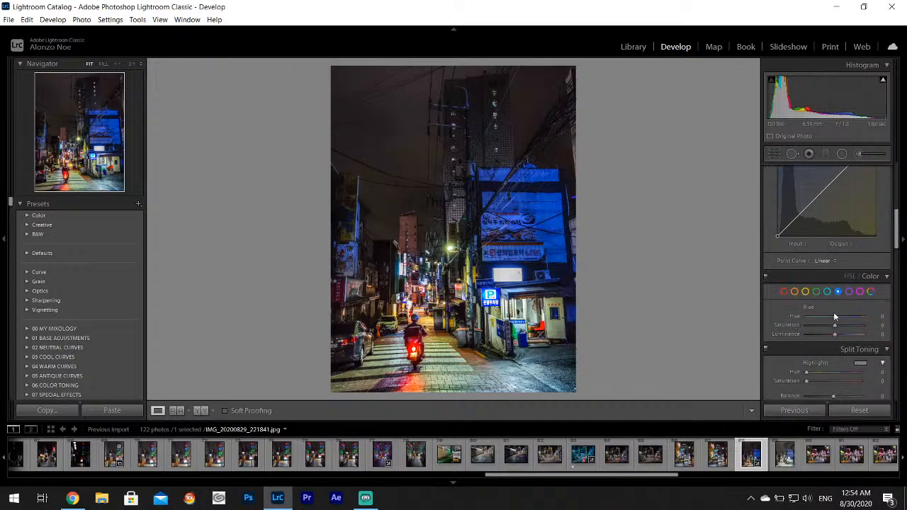
{"action": "left_click_drag", "start_coordinate": [833, 313], "coordinate": [823, 319]}
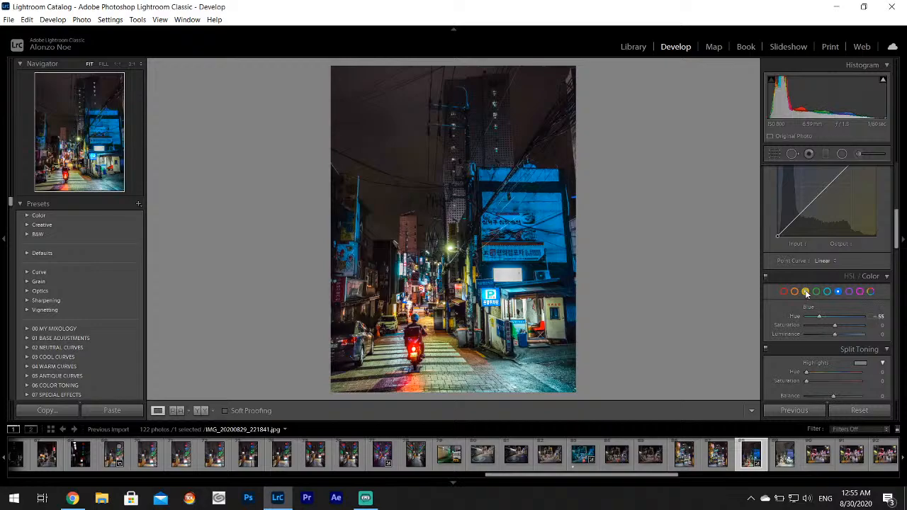
{"action": "left_click", "coordinate": [805, 292]}
{"action": "left_click", "coordinate": [810, 316]}
Brush a muted blue-violet tint over the night sky at size 24.4, with the brush's Highlights reset to default
{"action": "left_click", "coordinate": [859, 153]}
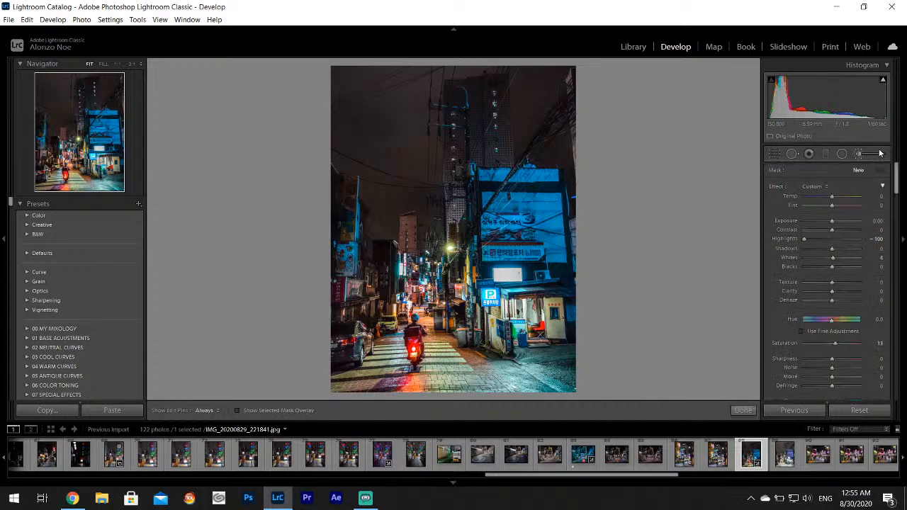
{"action": "double_click", "coordinate": [794, 242]}
{"action": "scroll", "coordinate": [851, 294], "scroll_direction": "down", "scroll_amount": 5}
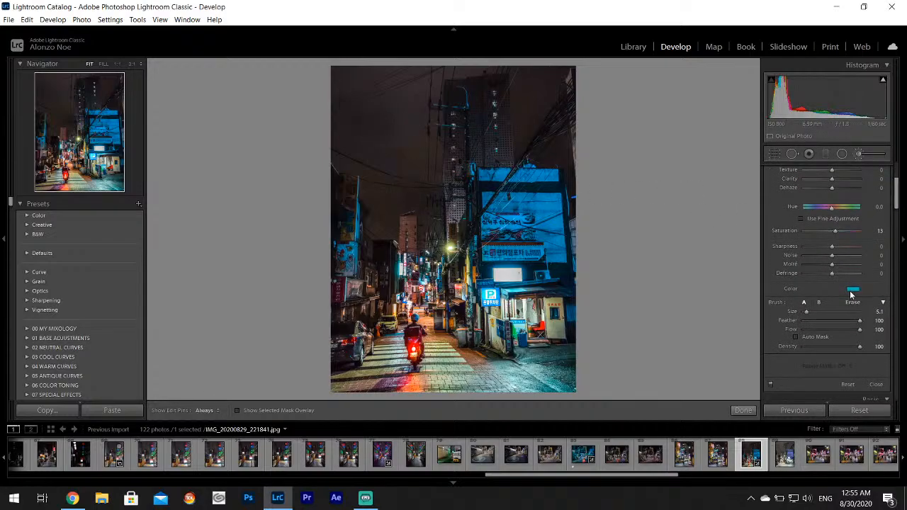
{"action": "left_click", "coordinate": [852, 290]}
{"action": "left_click", "coordinate": [779, 305]}
{"action": "left_click", "coordinate": [774, 300]}
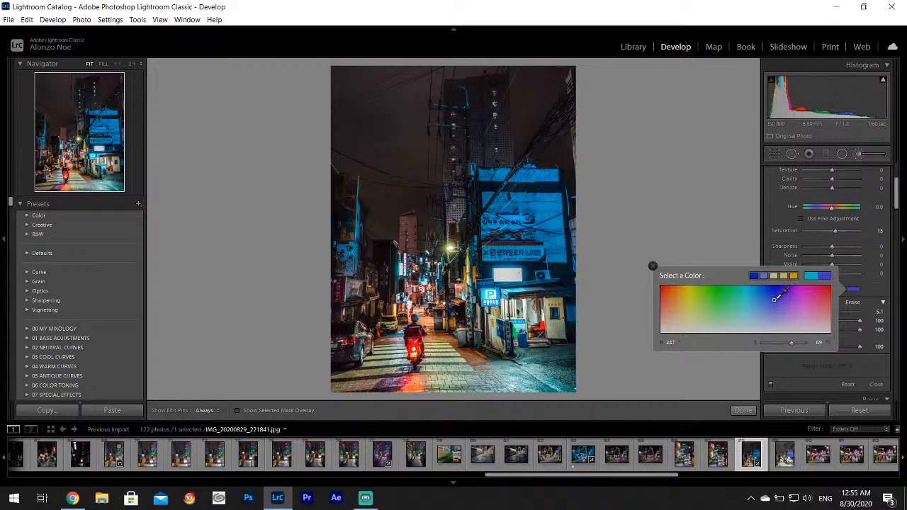
{"action": "left_click_drag", "start_coordinate": [775, 300], "coordinate": [819, 318]}
{"action": "left_click", "coordinate": [652, 266]}
{"action": "mouse_move", "coordinate": [392, 77]}
{"action": "left_mouse_down"}
{"action": "mouse_move", "coordinate": [382, 168]}
{"action": "mouse_move", "coordinate": [419, 209]}
{"action": "mouse_move", "coordinate": [390, 85]}
{"action": "mouse_move", "coordinate": [479, 115]}
{"action": "mouse_move", "coordinate": [557, 113]}
{"action": "mouse_move", "coordinate": [583, 137]}
{"action": "mouse_move", "coordinate": [432, 91]}
{"action": "mouse_move", "coordinate": [405, 192]}
{"action": "mouse_move", "coordinate": [381, 220]}
{"action": "mouse_move", "coordinate": [371, 146]}
{"action": "mouse_move", "coordinate": [409, 157]}
{"action": "mouse_move", "coordinate": [472, 91]}
{"action": "mouse_move", "coordinate": [543, 50]}
{"action": "mouse_move", "coordinate": [543, 67]}
{"action": "left_mouse_up"}
{"action": "key", "text": "h"}
{"action": "left_click", "coordinate": [745, 410]}
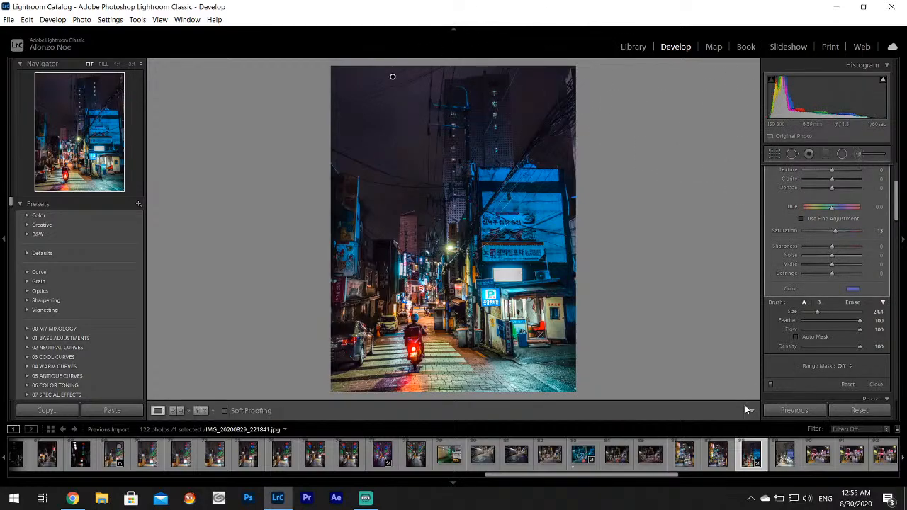
Export the red-scooter alley photo with the current export settings and rate it 1 star
{"action": "left_click", "coordinate": [8, 19]}
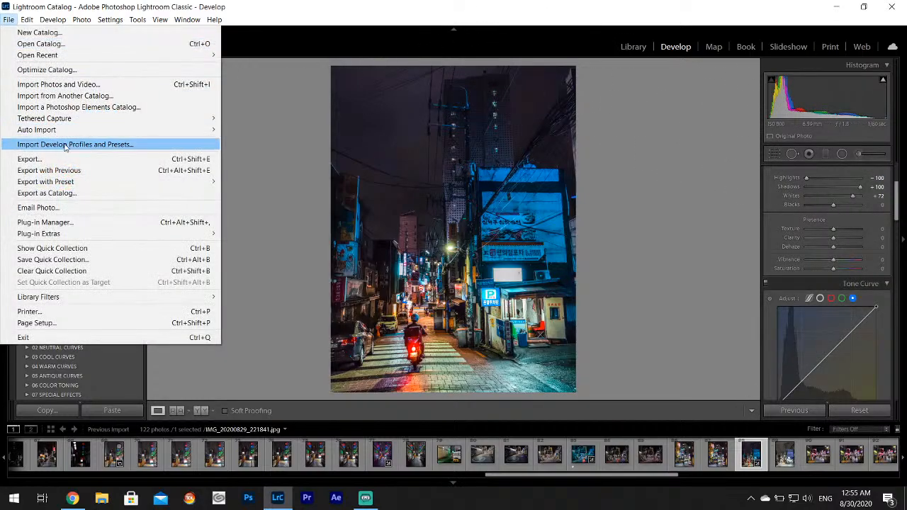
{"action": "left_click", "coordinate": [29, 158]}
{"action": "left_click", "coordinate": [577, 373]}
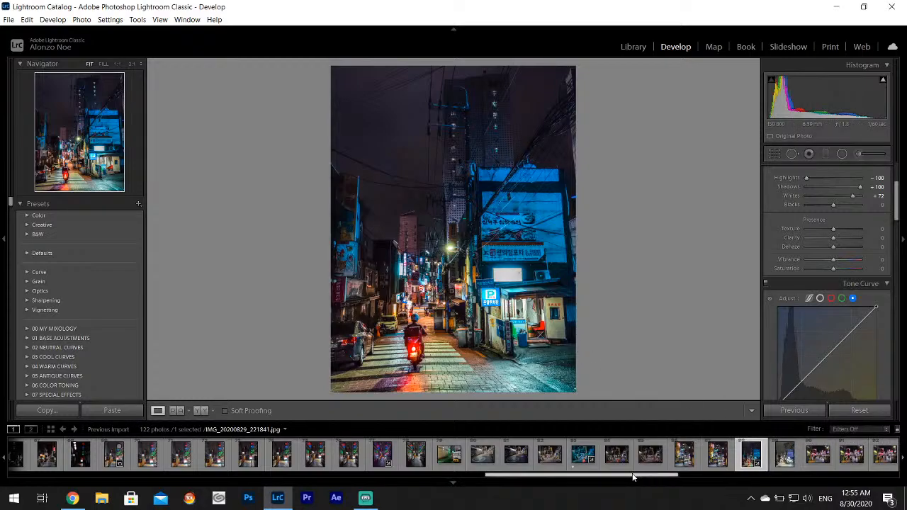
{"action": "left_click_drag", "start_coordinate": [638, 478], "coordinate": [683, 477]}
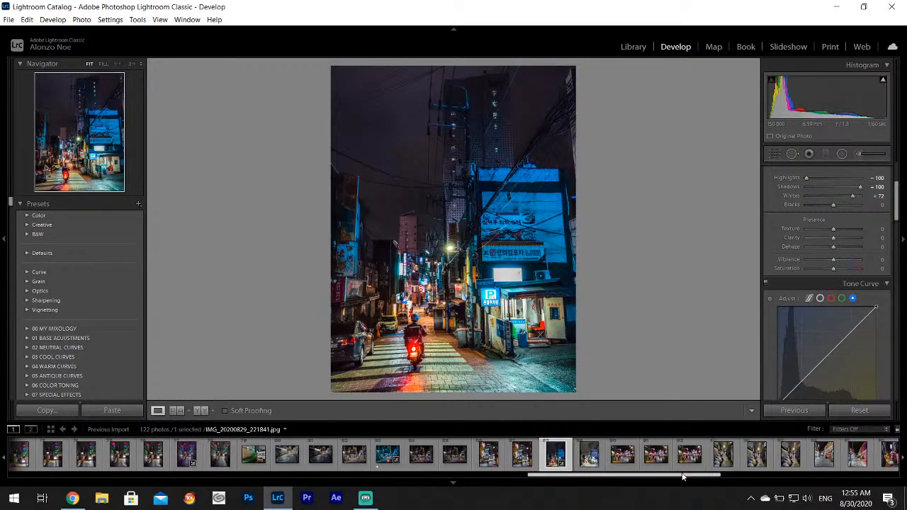
{"action": "key", "text": "1"}
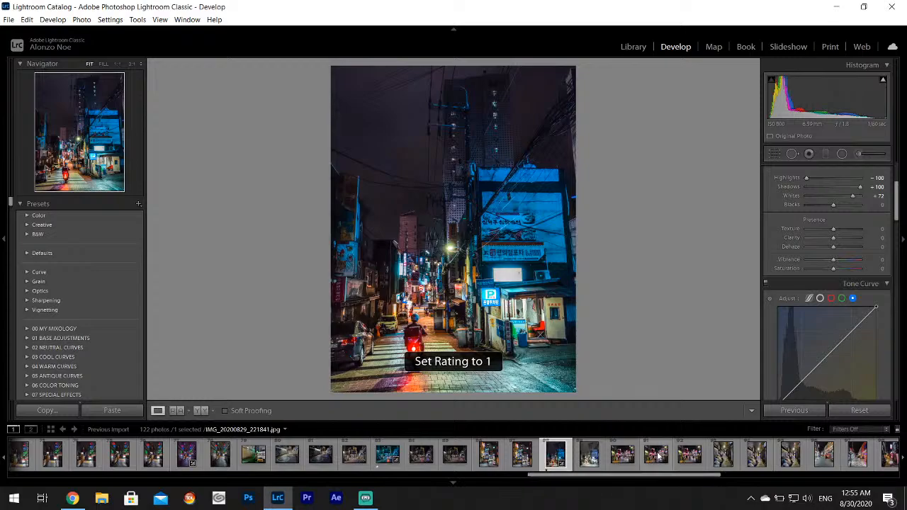
Review the following street photos and select the third shot of the graffiti alley with garbage bags, IMG_20200829_222353.jpg
{"action": "key", "text": "Right"}
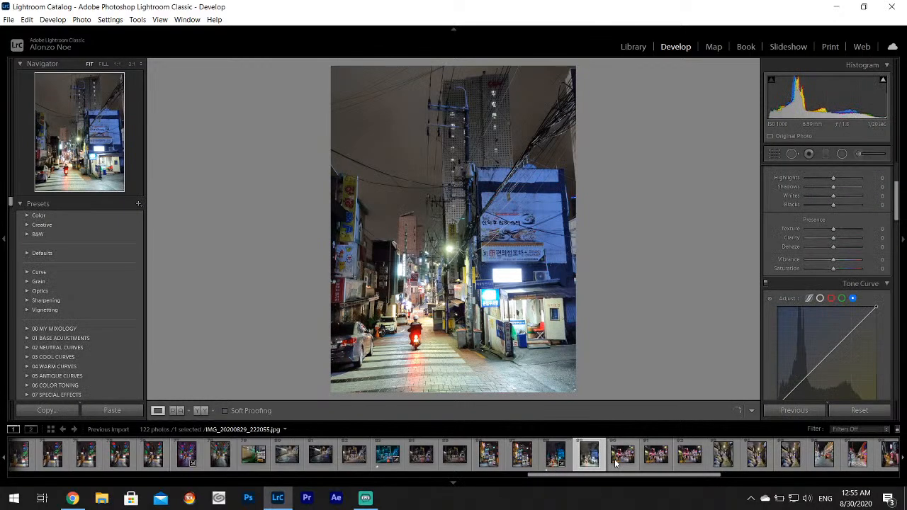
{"action": "left_click", "coordinate": [615, 462]}
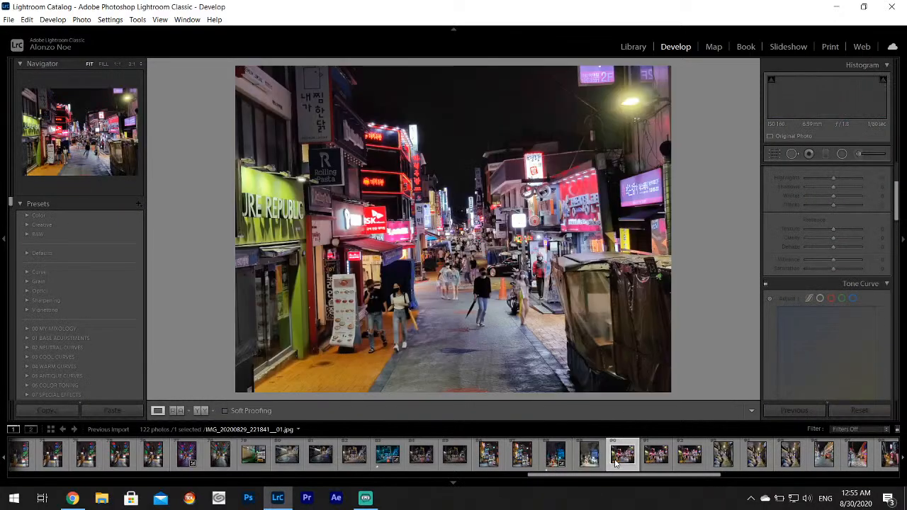
{"action": "left_click", "coordinate": [655, 462]}
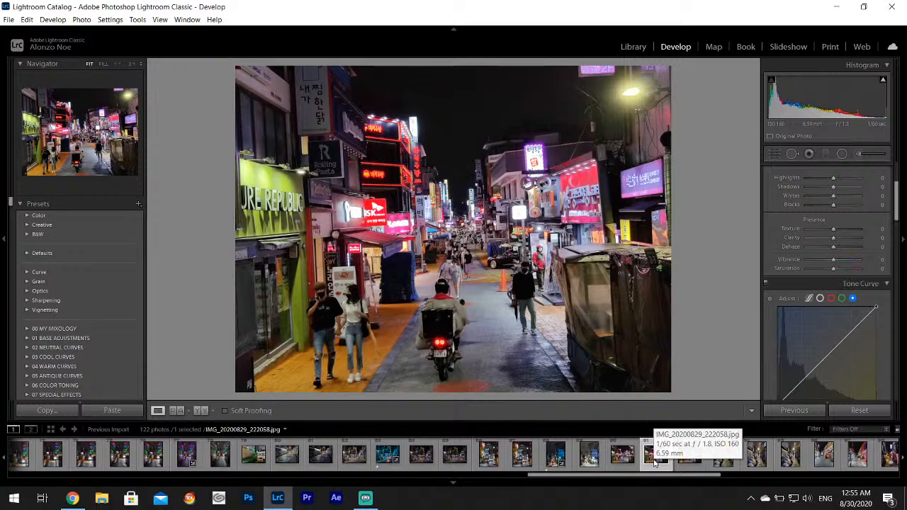
{"action": "left_click", "coordinate": [688, 459]}
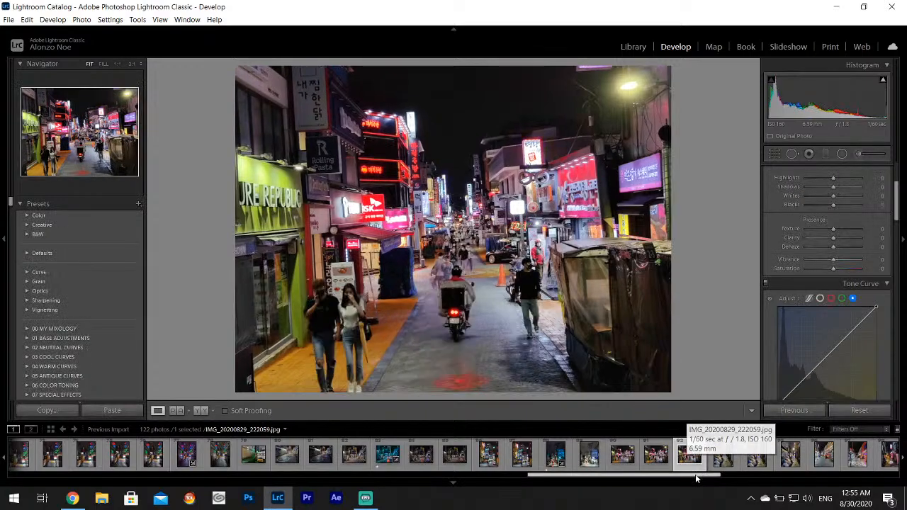
{"action": "left_click_drag", "start_coordinate": [706, 476], "coordinate": [748, 480]}
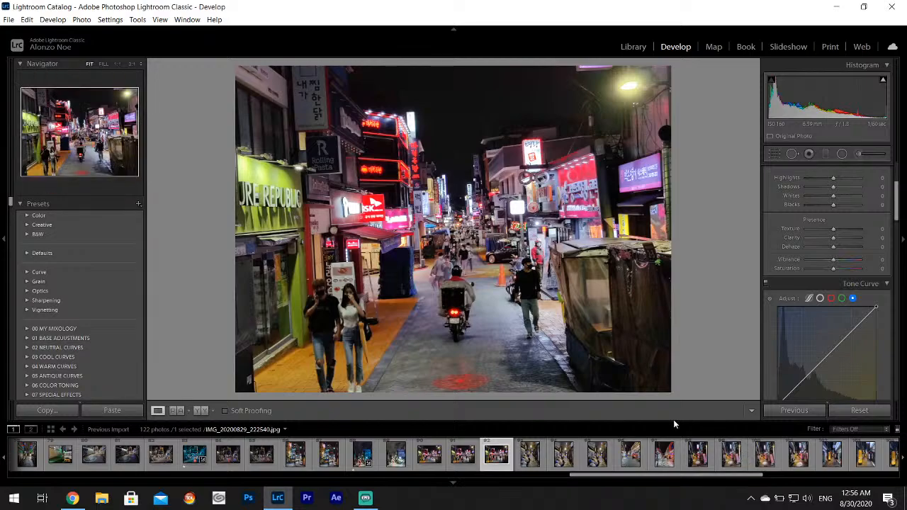
{"action": "left_click", "coordinate": [526, 458]}
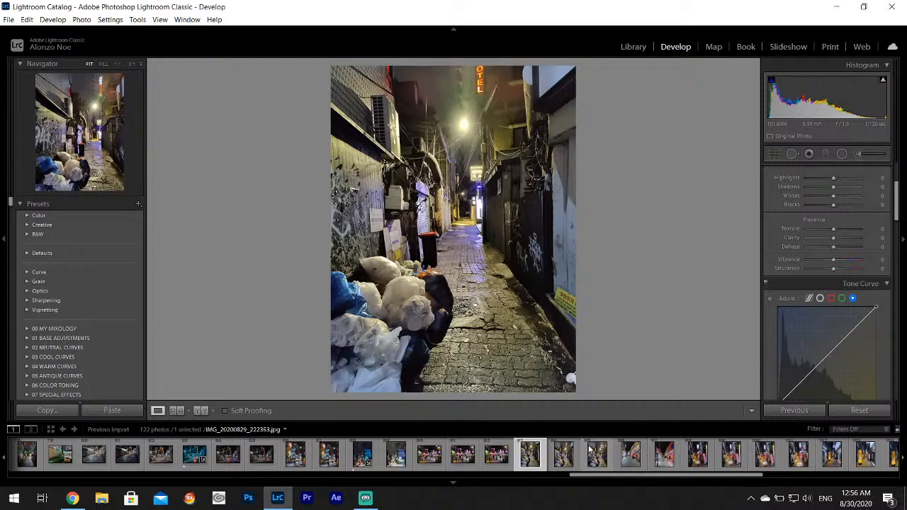
{"action": "key", "text": "Right"}
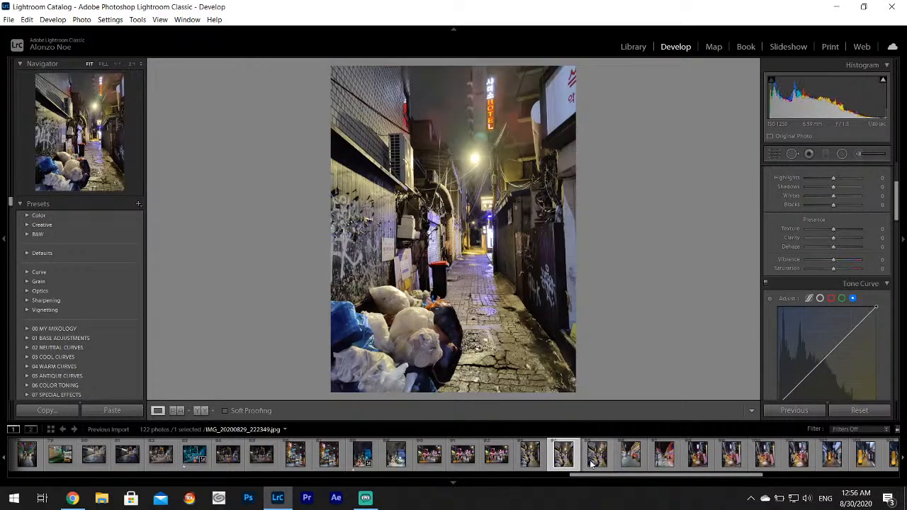
{"action": "left_click", "coordinate": [592, 463]}
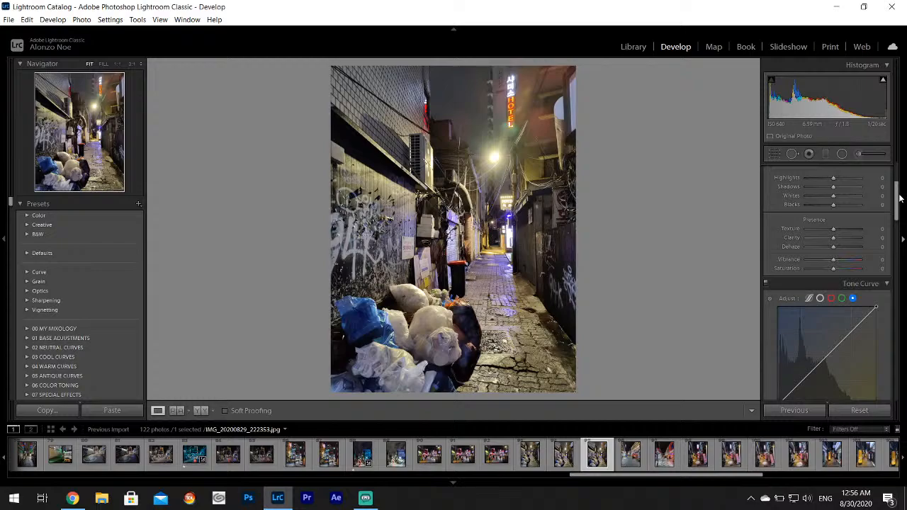
Set the graffiti alley photo's Highlights to −100 and Whites to +51, and its post-crop vignette amount to −35
{"action": "left_click_drag", "start_coordinate": [897, 199], "coordinate": [897, 168]}
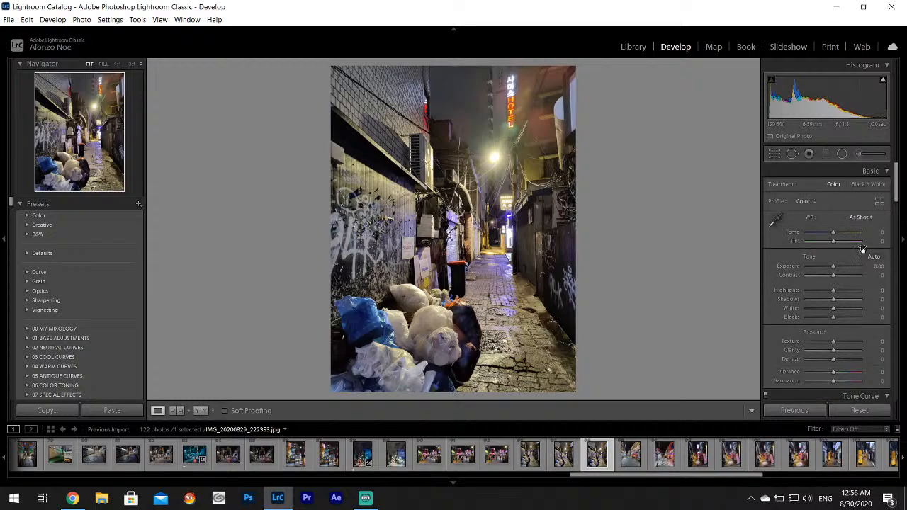
{"action": "left_click_drag", "start_coordinate": [833, 290], "coordinate": [850, 310]}
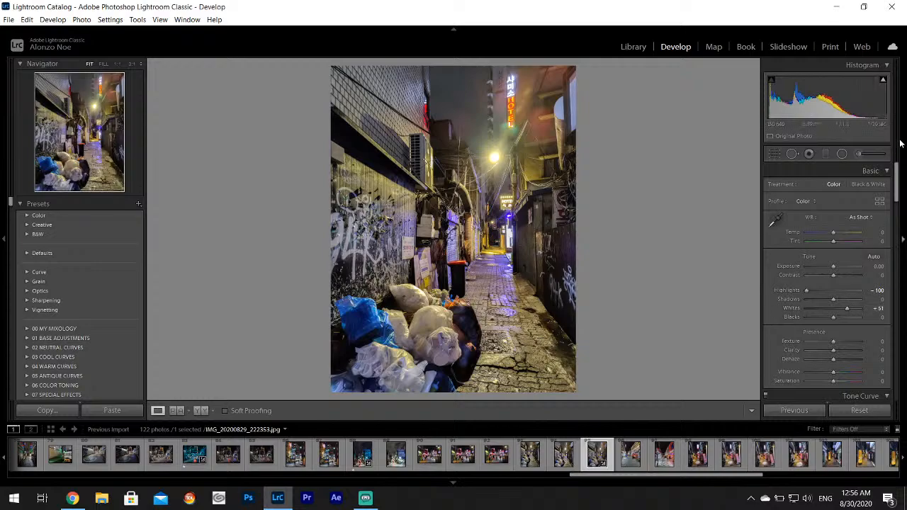
{"action": "left_click_drag", "start_coordinate": [898, 169], "coordinate": [897, 347]}
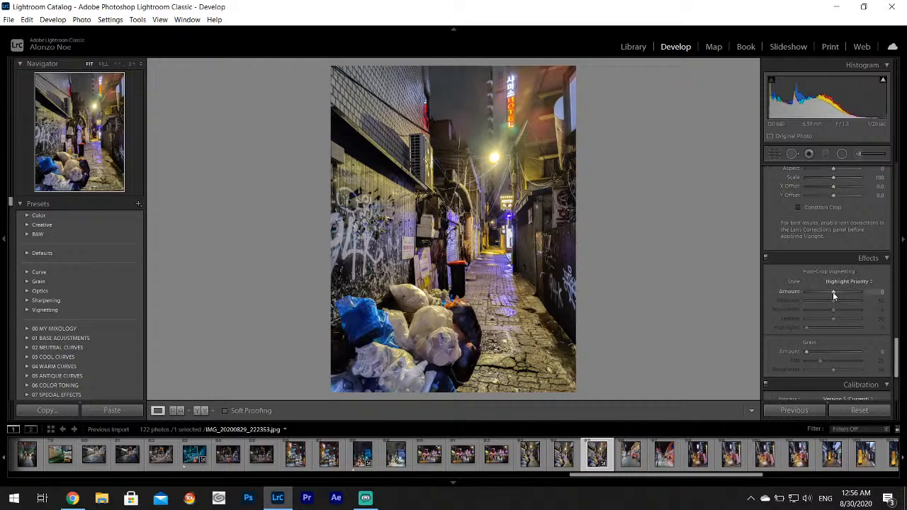
{"action": "left_click_drag", "start_coordinate": [833, 292], "coordinate": [825, 292]}
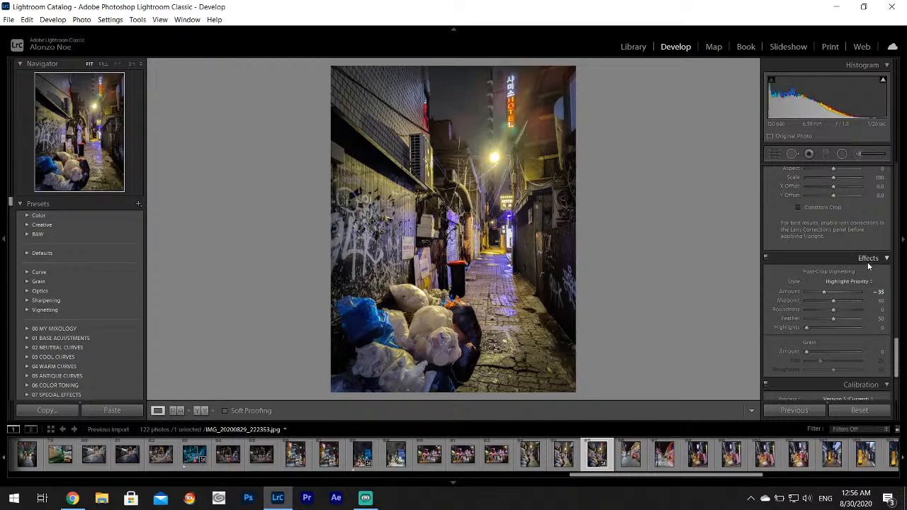
Set the white balance by sampling a neutral from the yellowish wall above the graffiti
{"action": "left_click_drag", "start_coordinate": [898, 351], "coordinate": [897, 175]}
{"action": "left_click", "coordinate": [776, 219]}
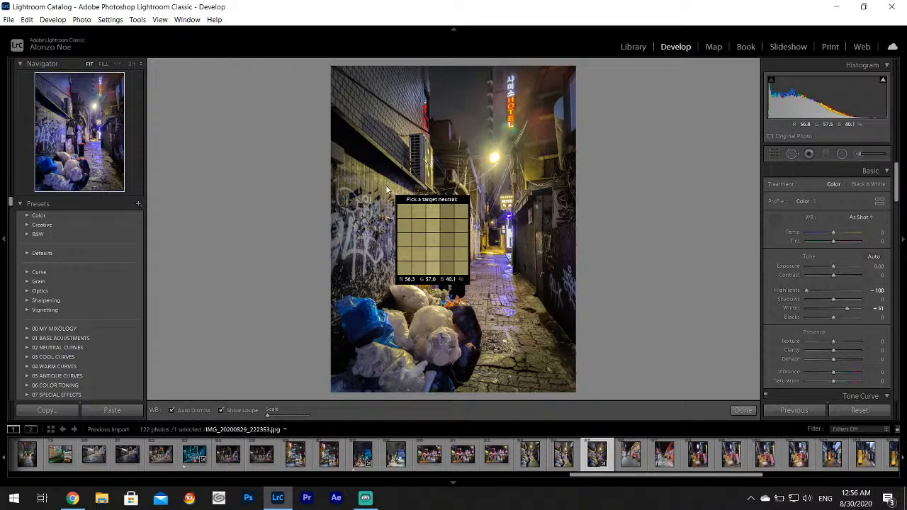
{"action": "left_click", "coordinate": [388, 188]}
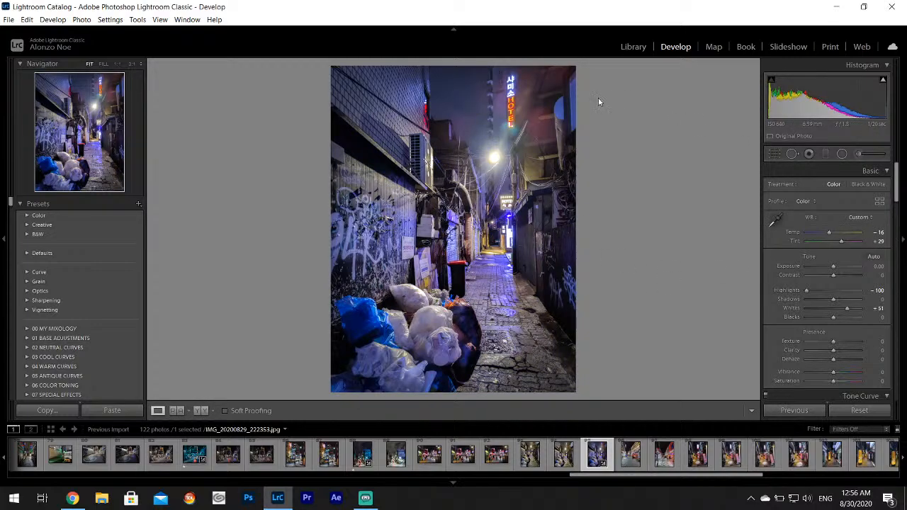
Brush a fully saturated red tint over the HOTEL sign letters at size 8.5, with the brush's Saturation reset to 0
{"action": "left_click", "coordinate": [523, 94]}
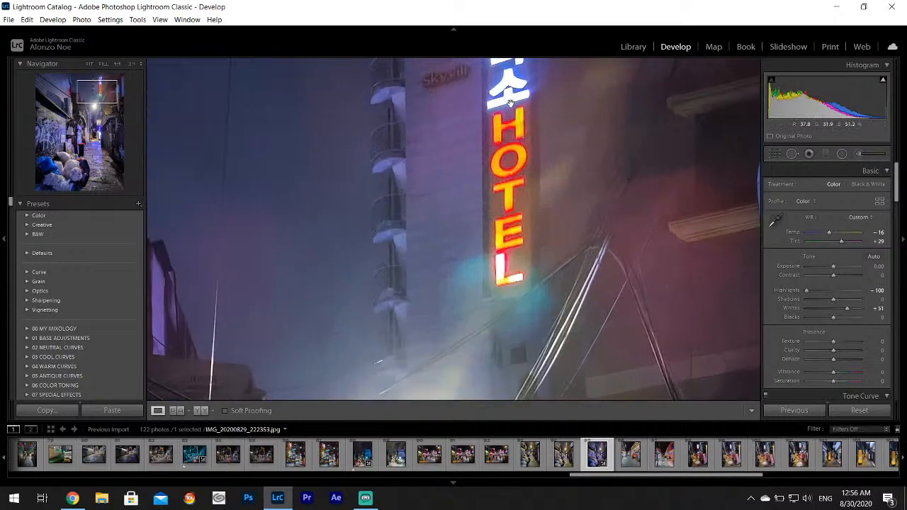
{"action": "left_click", "coordinate": [859, 153]}
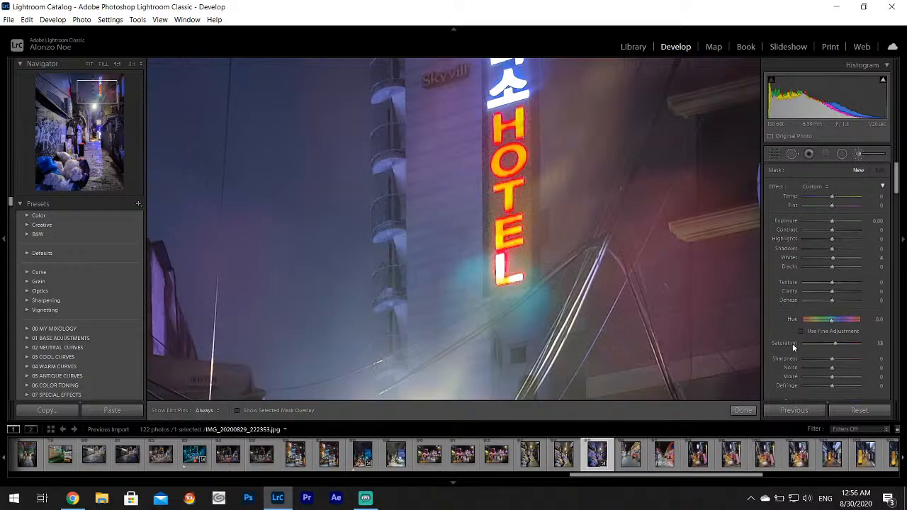
{"action": "double_click", "coordinate": [792, 344]}
{"action": "scroll", "coordinate": [896, 168], "scroll_direction": "down", "scroll_amount": 2}
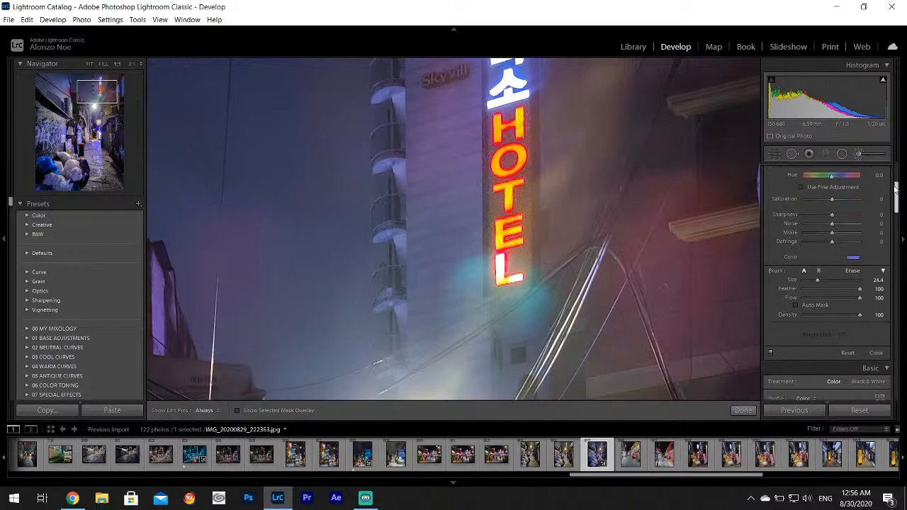
{"action": "left_click", "coordinate": [853, 238]}
{"action": "left_click", "coordinate": [829, 235]}
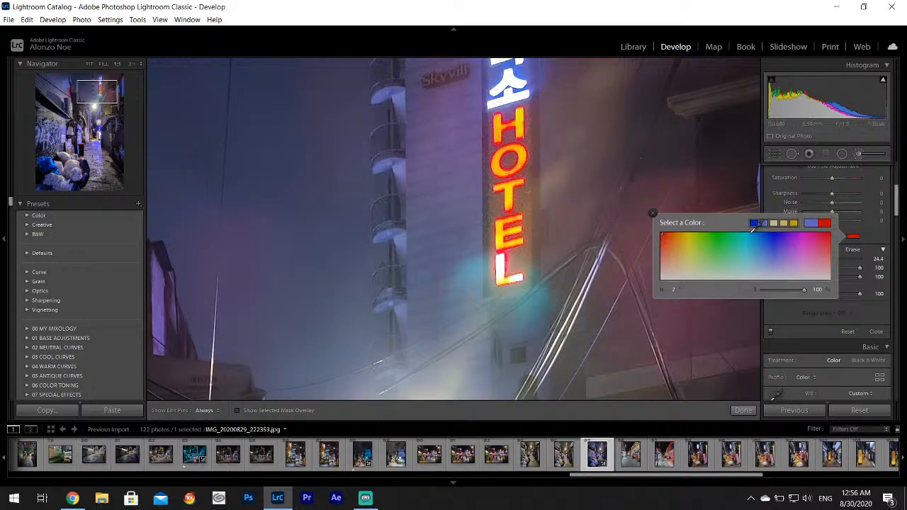
{"action": "left_click", "coordinate": [652, 212]}
{"action": "left_click_drag", "start_coordinate": [815, 261], "coordinate": [806, 259]}
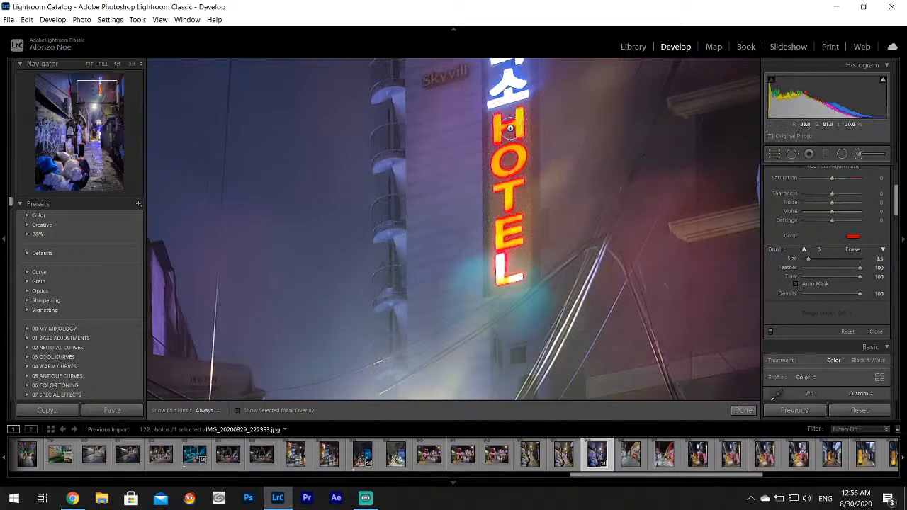
{"action": "mouse_move", "coordinate": [499, 125]}
{"action": "left_mouse_down"}
{"action": "mouse_move", "coordinate": [519, 113]}
{"action": "mouse_move", "coordinate": [509, 157]}
{"action": "mouse_move", "coordinate": [496, 168]}
{"action": "mouse_move", "coordinate": [512, 161]}
{"action": "mouse_move", "coordinate": [506, 154]}
{"action": "mouse_move", "coordinate": [500, 190]}
{"action": "mouse_move", "coordinate": [516, 192]}
{"action": "mouse_move", "coordinate": [510, 206]}
{"action": "mouse_move", "coordinate": [523, 220]}
{"action": "mouse_move", "coordinate": [495, 226]}
{"action": "mouse_move", "coordinate": [518, 241]}
{"action": "mouse_move", "coordinate": [503, 283]}
{"action": "left_mouse_up"}
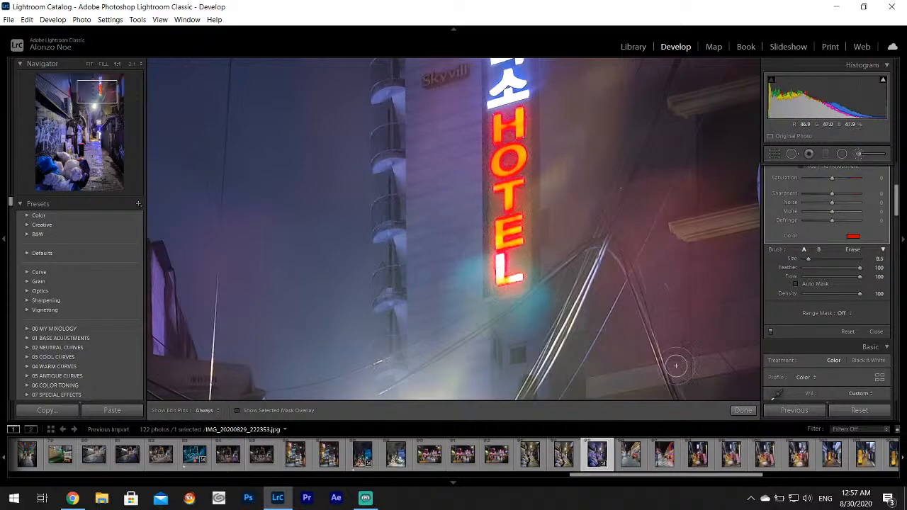
{"action": "left_click", "coordinate": [743, 410]}
{"action": "left_click", "coordinate": [620, 291]}
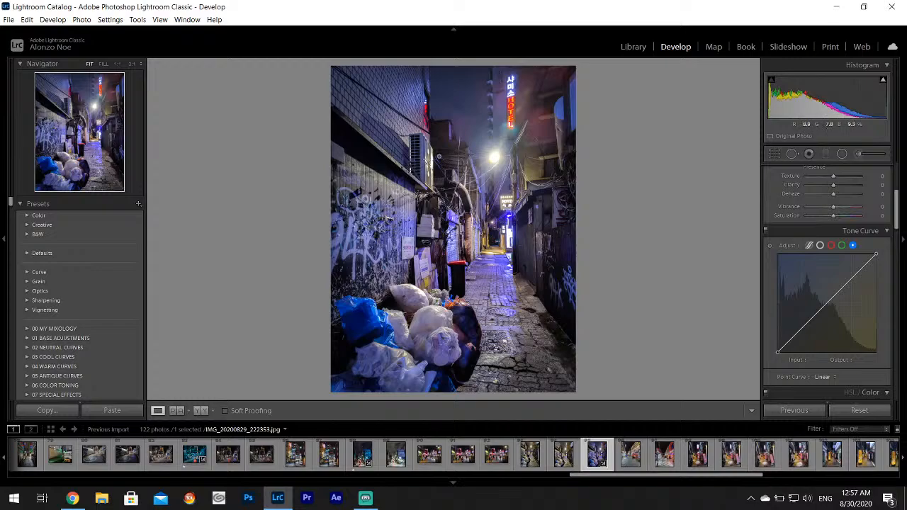
Export the graffiti alley photo with the current export settings and rate it 1 star
{"action": "left_click", "coordinate": [7, 22]}
{"action": "left_click", "coordinate": [29, 158]}
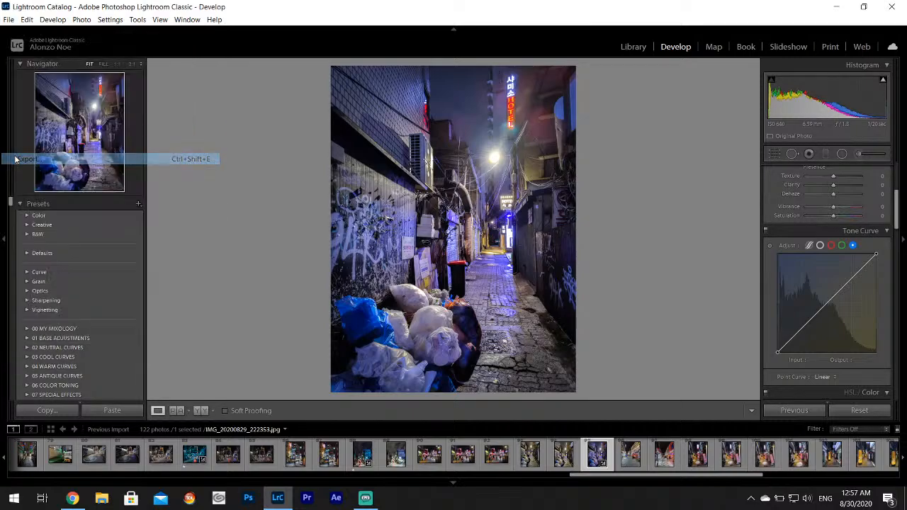
{"action": "left_click", "coordinate": [576, 373]}
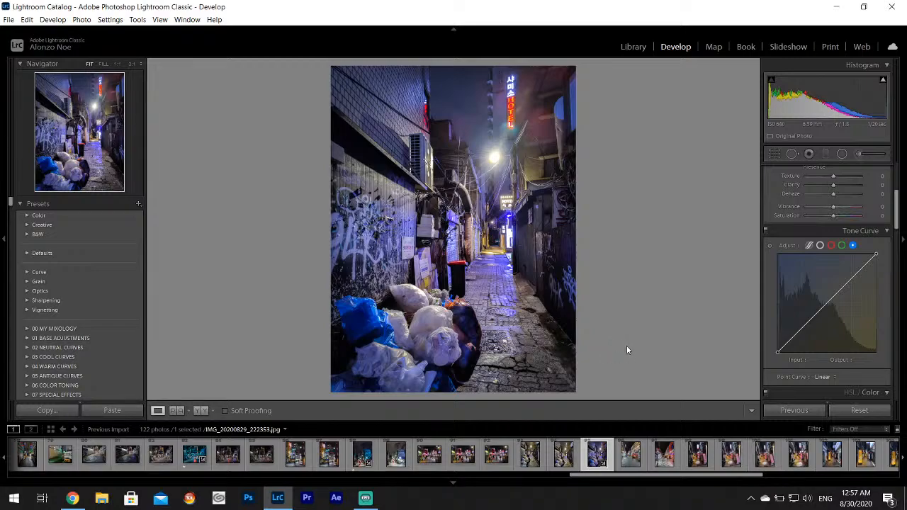
{"action": "key", "text": "1"}
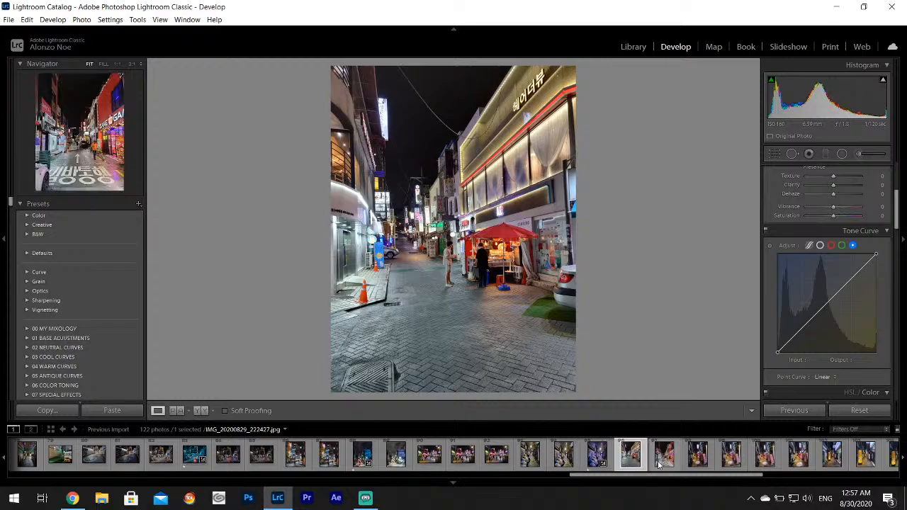
Browse the following street shots and open IMG_20200829_222542.jpg, the narrow alley with the leaning pink banner
{"action": "left_click", "coordinate": [659, 464]}
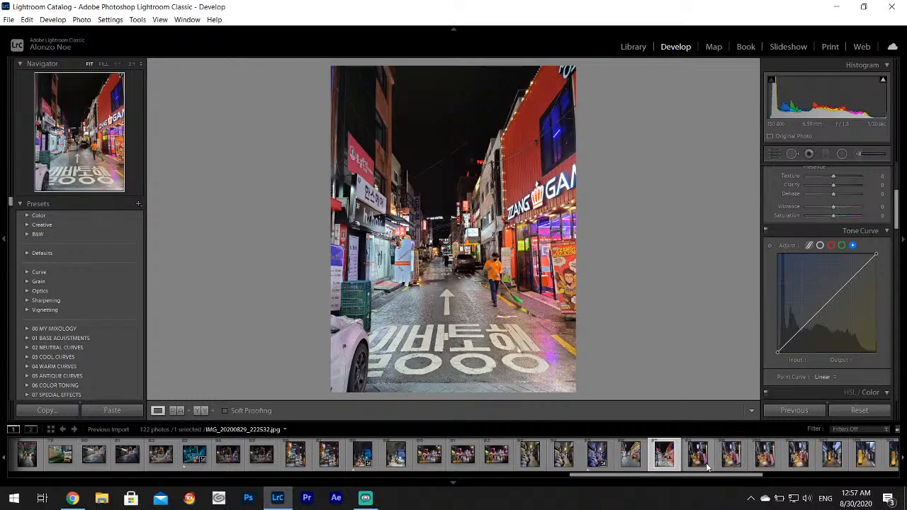
{"action": "left_click", "coordinate": [704, 461]}
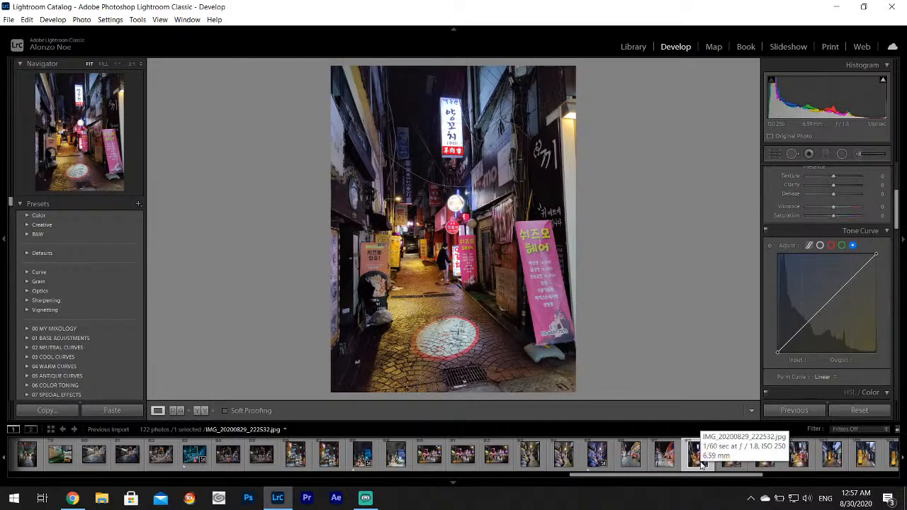
{"action": "left_click", "coordinate": [720, 464]}
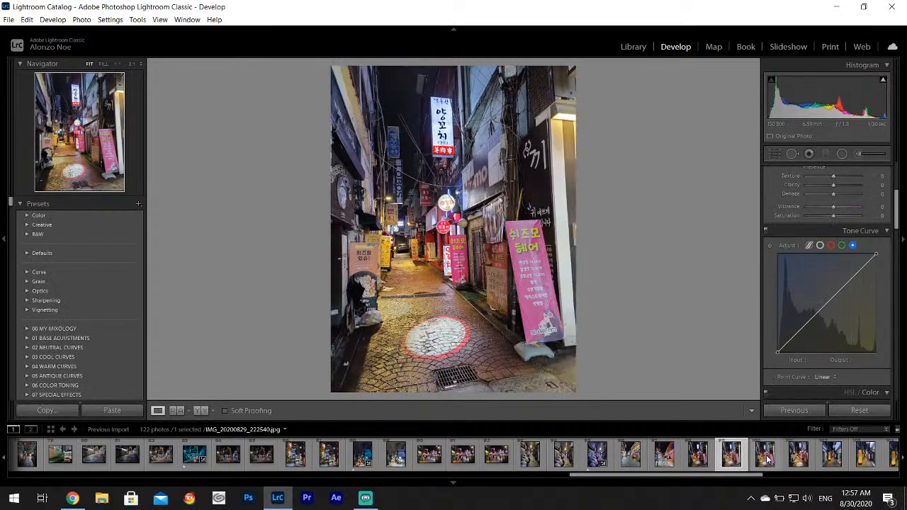
{"action": "left_click", "coordinate": [765, 459]}
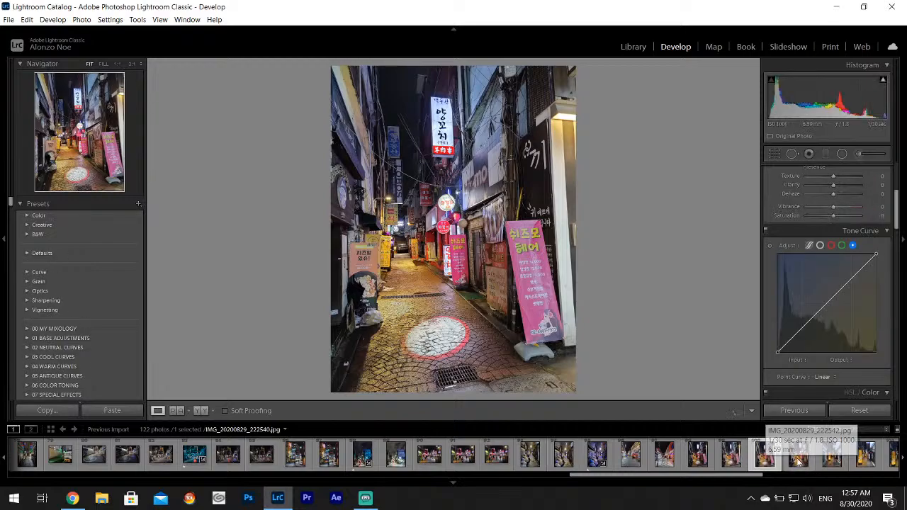
{"action": "left_click", "coordinate": [798, 461]}
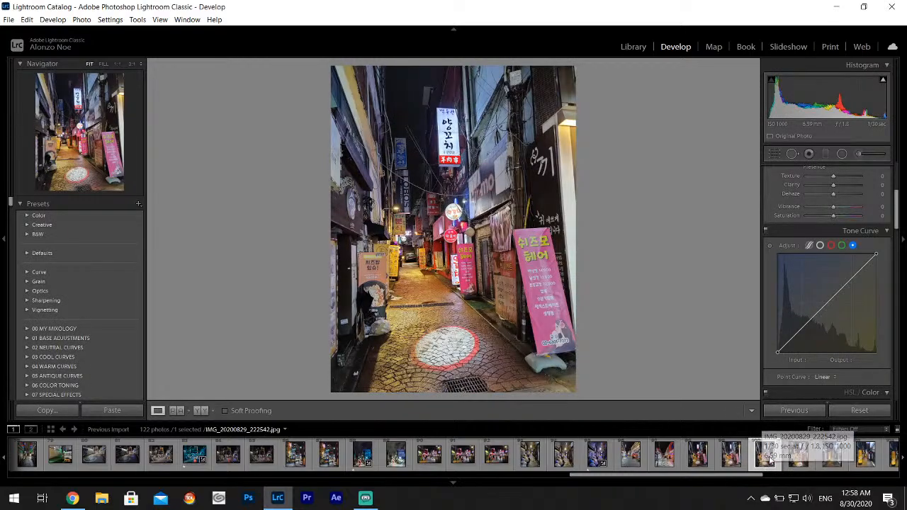
{"action": "left_click", "coordinate": [765, 457]}
Set the alley photo's Highlights to −100, Shadows to +39 and Whites to +61
{"action": "scroll", "coordinate": [897, 210], "scroll_direction": "up", "scroll_amount": 5}
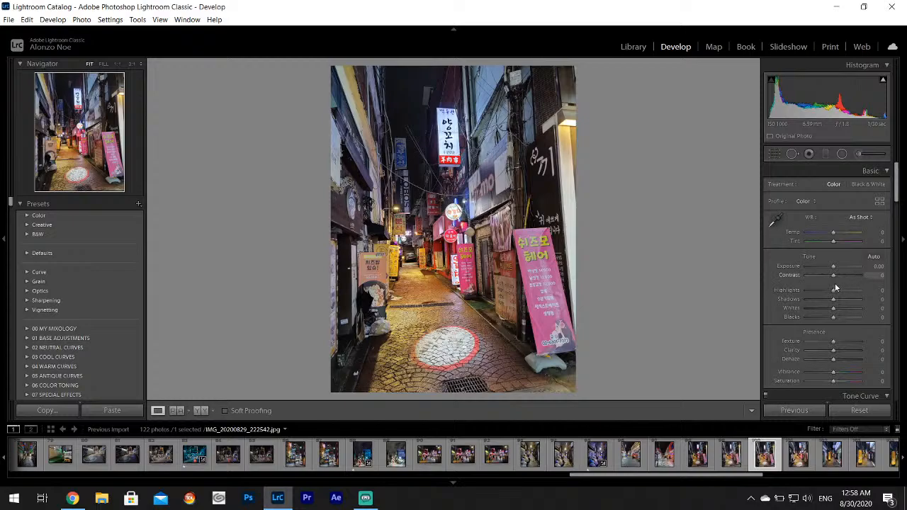
{"action": "left_click_drag", "start_coordinate": [833, 290], "coordinate": [852, 311]}
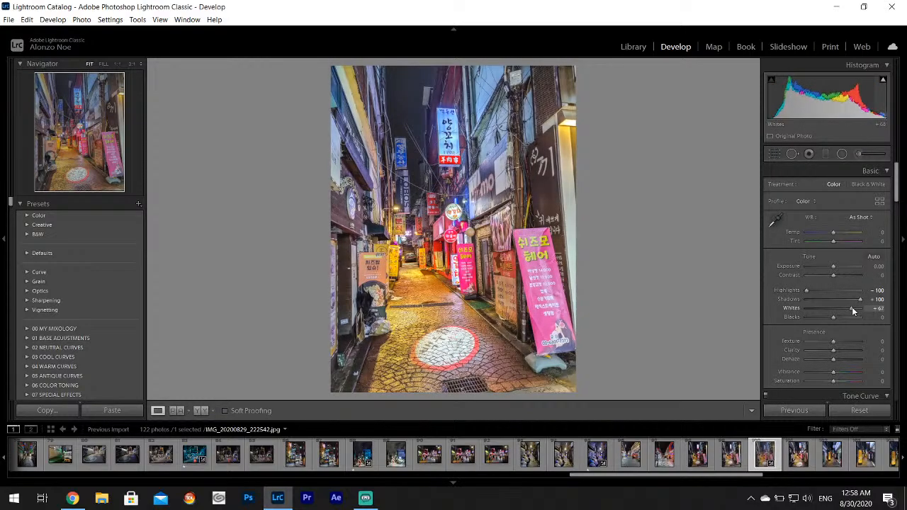
{"action": "double_click", "coordinate": [802, 299]}
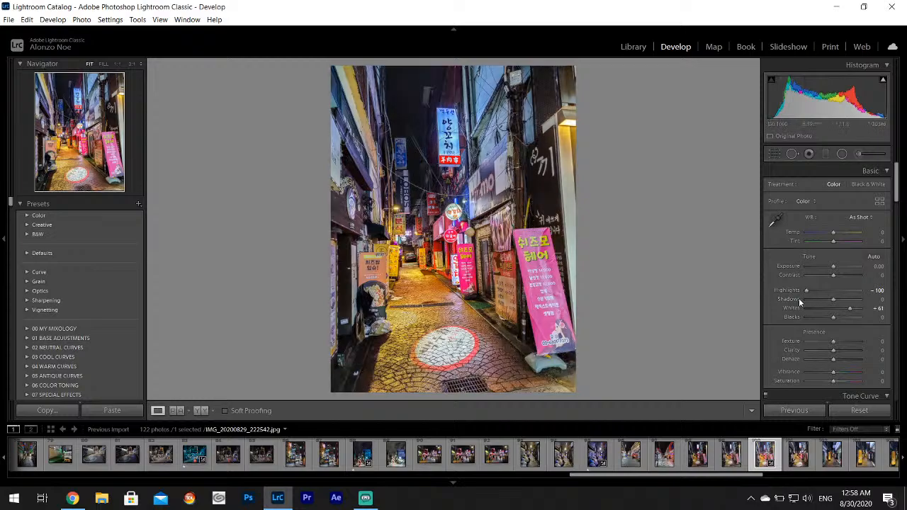
{"action": "left_click_drag", "start_coordinate": [833, 302], "coordinate": [846, 304]}
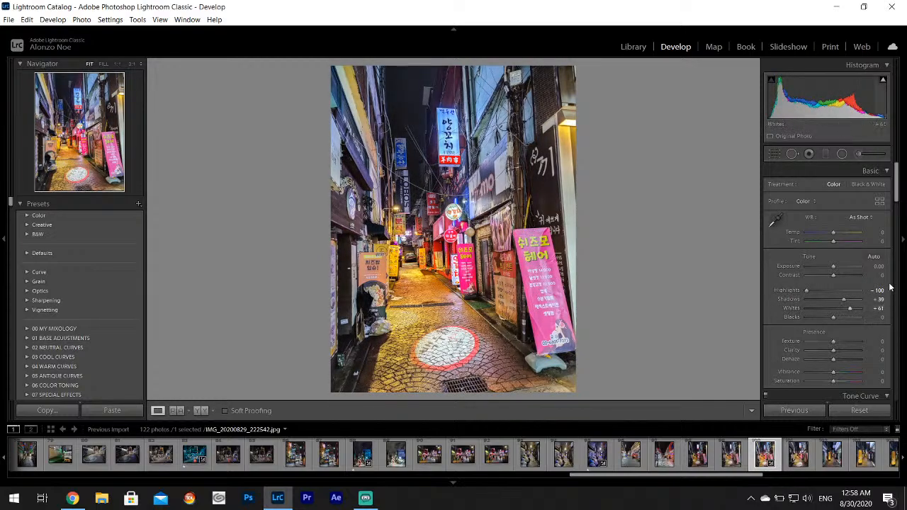
Set the alley photo's Contrast to −26 and Vibrance to +11
{"action": "left_click_drag", "start_coordinate": [893, 190], "coordinate": [900, 364]}
{"action": "left_click_drag", "start_coordinate": [833, 275], "coordinate": [827, 278]}
{"action": "left_click_drag", "start_coordinate": [900, 358], "coordinate": [882, 193]}
{"action": "left_click_drag", "start_coordinate": [834, 275], "coordinate": [828, 281]}
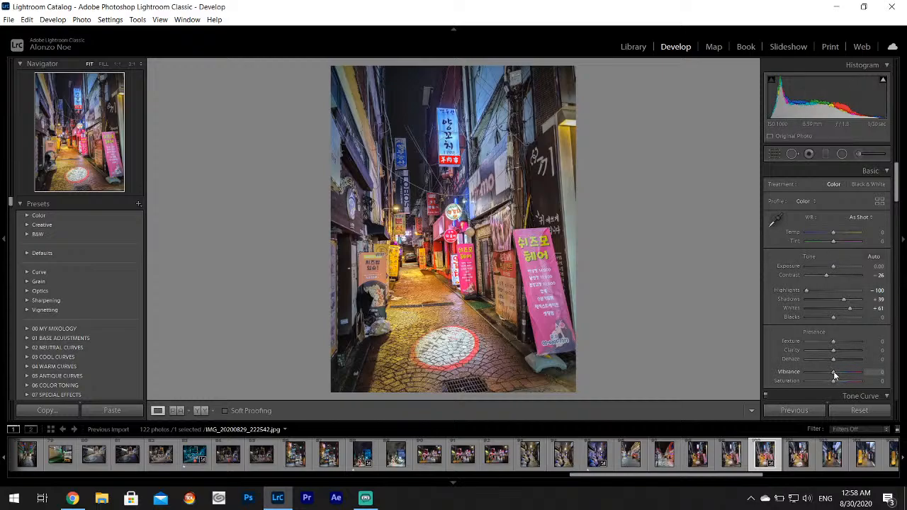
{"action": "left_click_drag", "start_coordinate": [834, 375], "coordinate": [837, 374]}
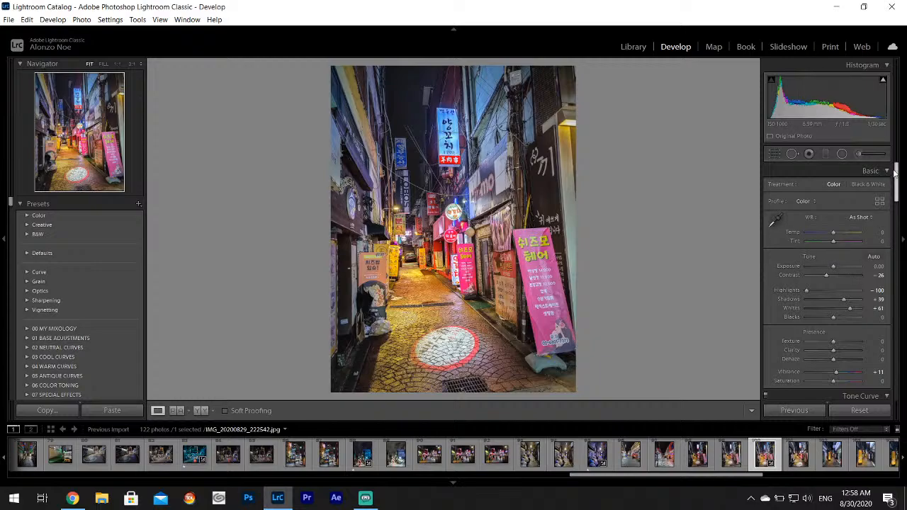
Darken the alley photo's edges with a post-crop vignette amount of −32
{"action": "left_click_drag", "start_coordinate": [896, 181], "coordinate": [900, 259]}
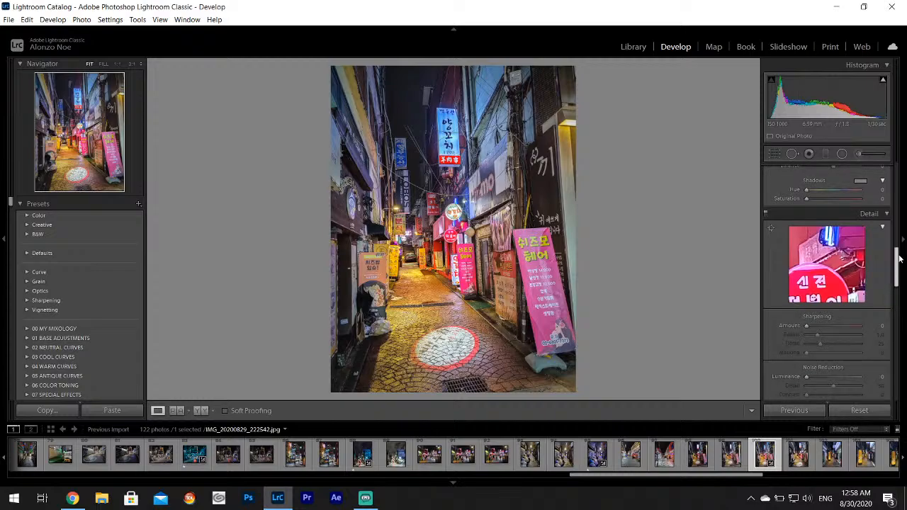
{"action": "left_click_drag", "start_coordinate": [899, 260], "coordinate": [896, 360]}
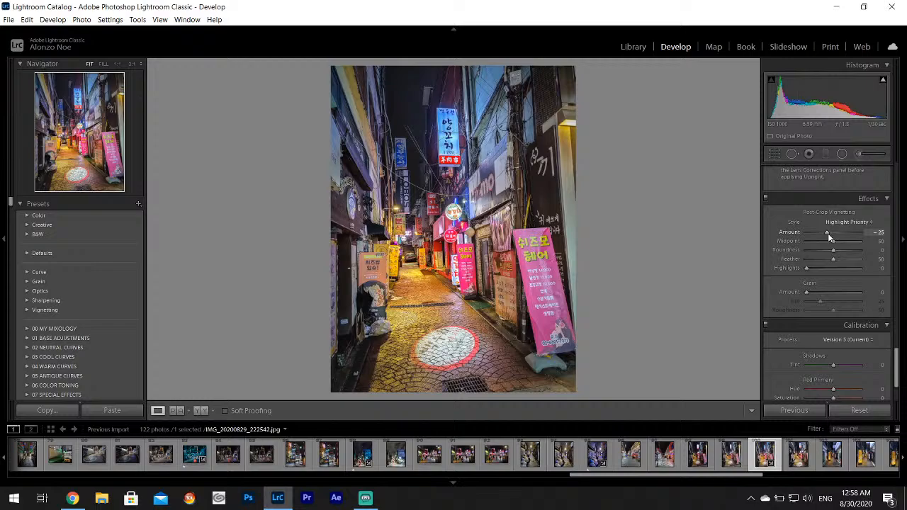
{"action": "left_click_drag", "start_coordinate": [828, 233], "coordinate": [826, 234]}
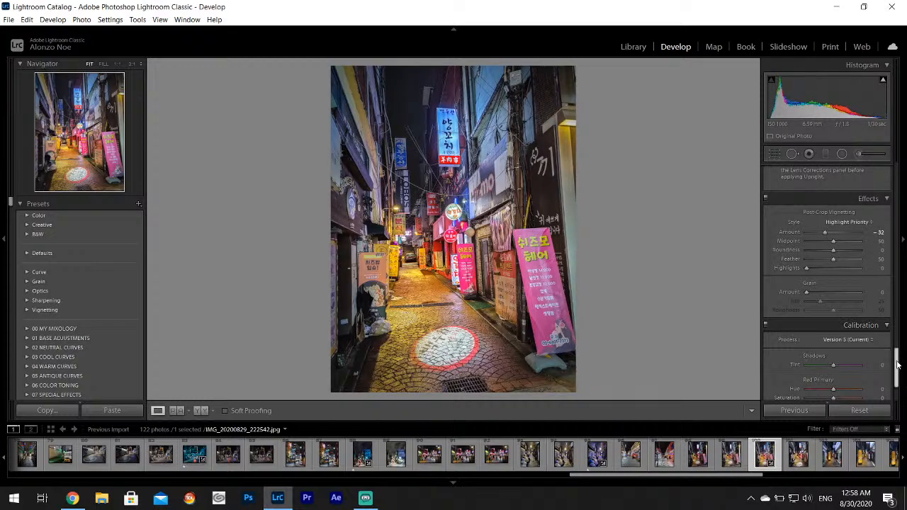
{"action": "left_click_drag", "start_coordinate": [897, 365], "coordinate": [897, 174]}
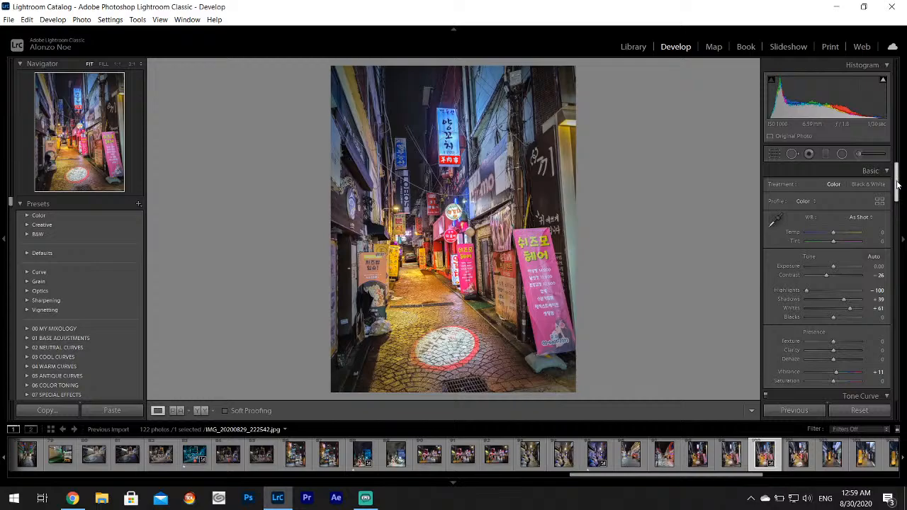
Reduce the alley photo's overall Saturation to −32
{"action": "left_click_drag", "start_coordinate": [898, 184], "coordinate": [900, 197]}
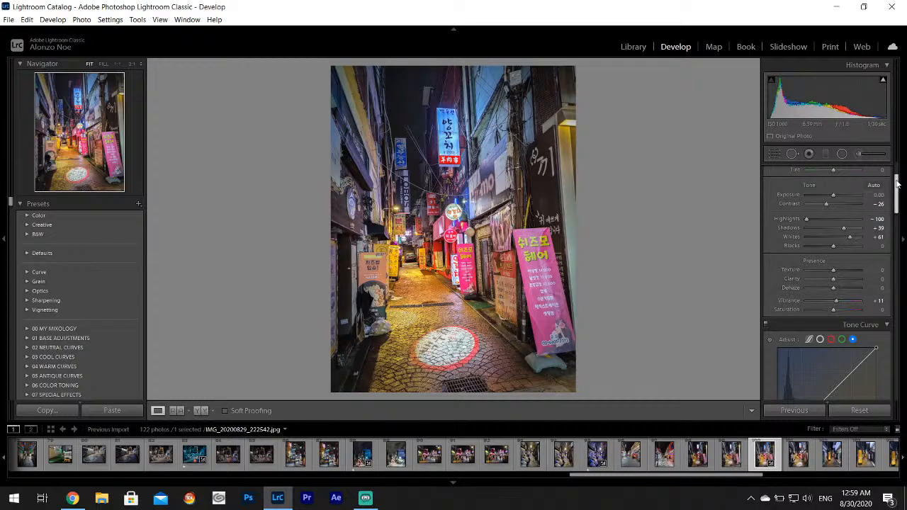
{"action": "left_click_drag", "start_coordinate": [898, 185], "coordinate": [898, 186]}
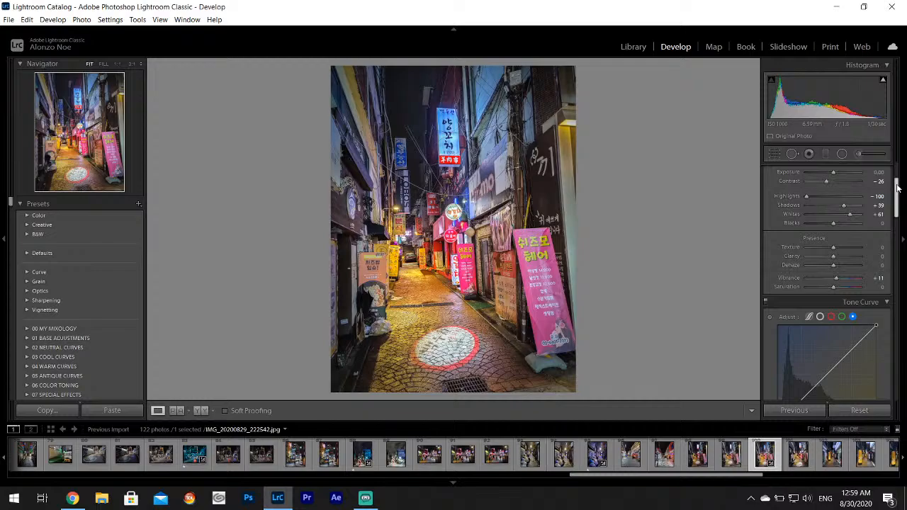
{"action": "left_click_drag", "start_coordinate": [897, 185], "coordinate": [898, 168]}
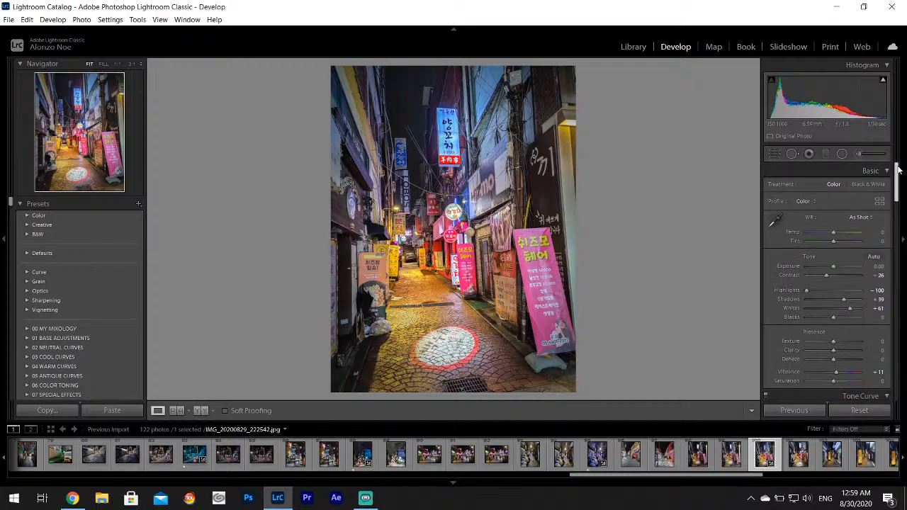
{"action": "left_click_drag", "start_coordinate": [897, 170], "coordinate": [897, 179]}
{"action": "left_click_drag", "start_coordinate": [835, 331], "coordinate": [826, 332]}
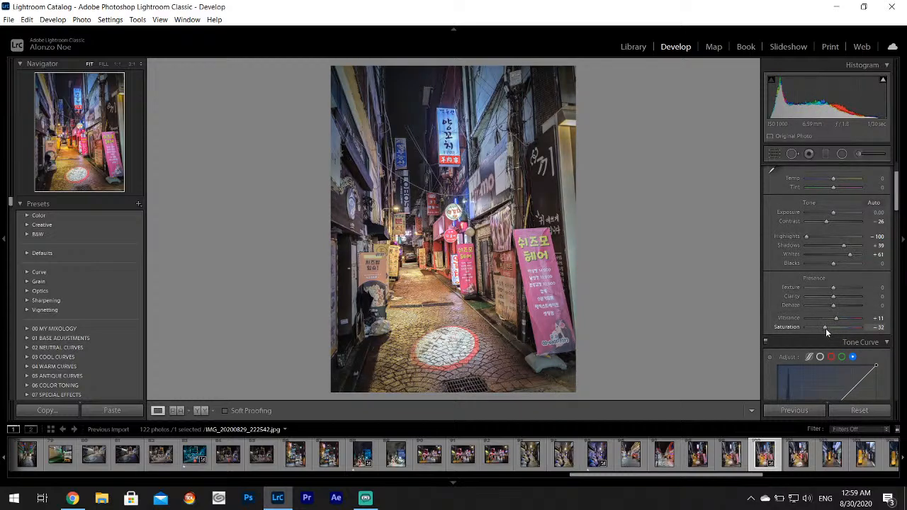
Set up a new adjustment brush with Whites reset to 0 and Saturation at 21
{"action": "left_click", "coordinate": [861, 154]}
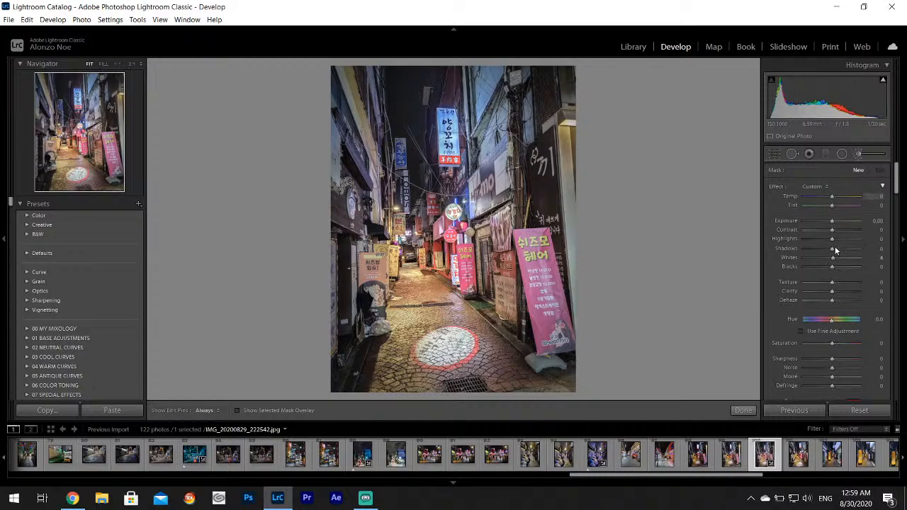
{"action": "double_click", "coordinate": [795, 259]}
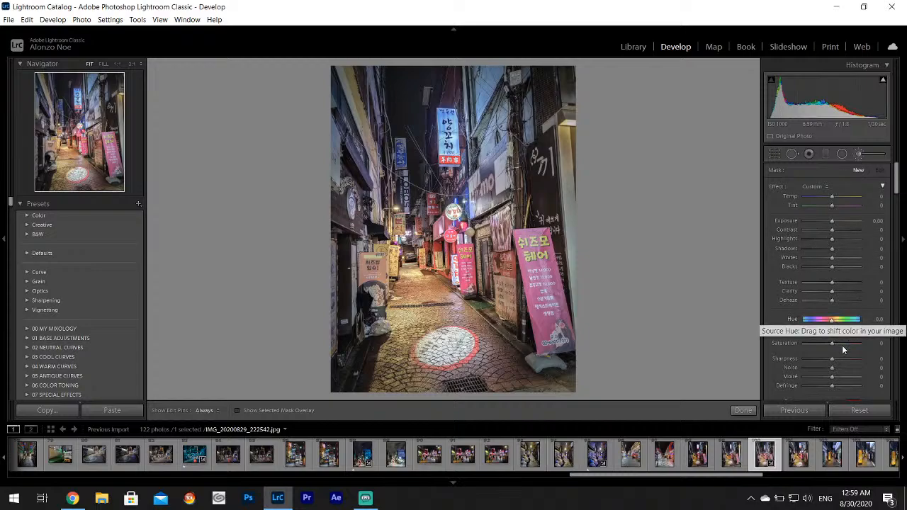
{"action": "mouse_move", "coordinate": [455, 206]}
{"action": "left_mouse_down"}
{"action": "mouse_move", "coordinate": [446, 159]}
{"action": "mouse_move", "coordinate": [395, 179]}
{"action": "mouse_move", "coordinate": [362, 126]}
{"action": "left_mouse_up"}
{"action": "left_click", "coordinate": [27, 19]}
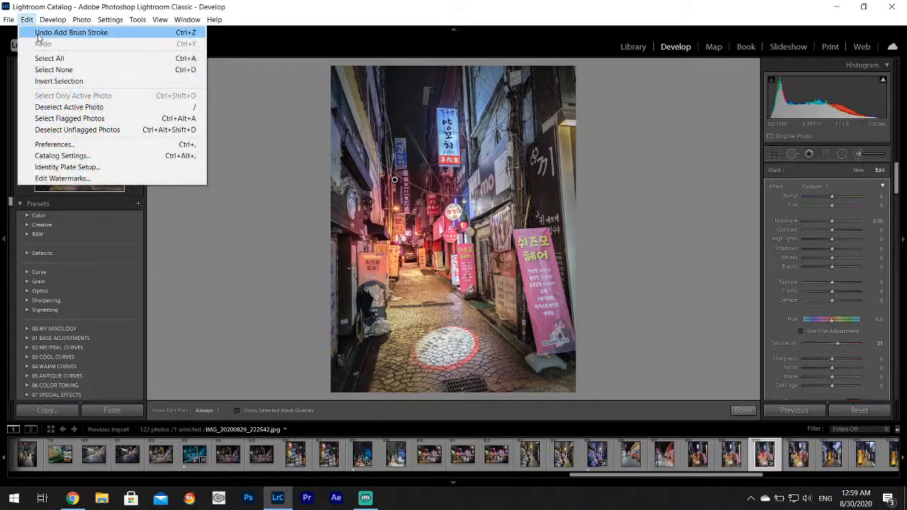
{"action": "left_click", "coordinate": [57, 30]}
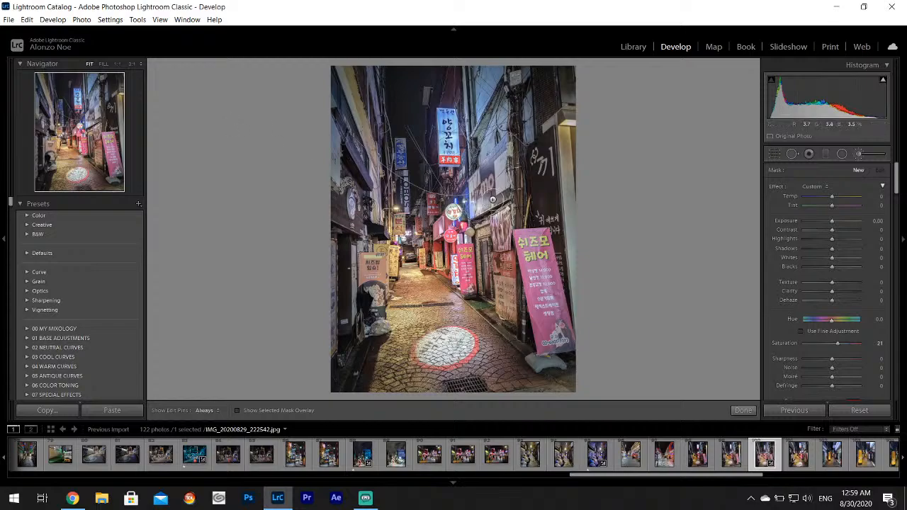
Remove the brush's red color tint and set the brush size to 17.7
{"action": "scroll", "coordinate": [897, 188], "scroll_direction": "down", "scroll_amount": 2}
{"action": "scroll", "coordinate": [897, 187], "scroll_direction": "down", "scroll_amount": 3}
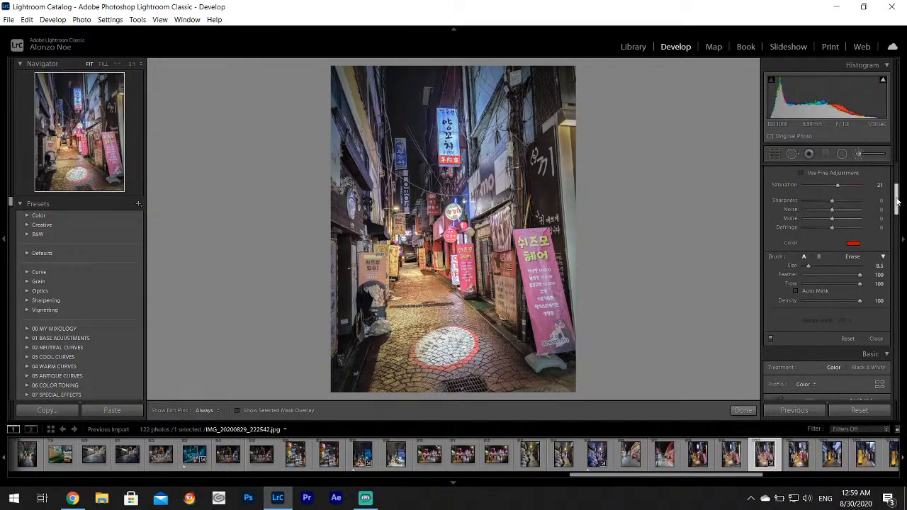
{"action": "left_click", "coordinate": [853, 242]}
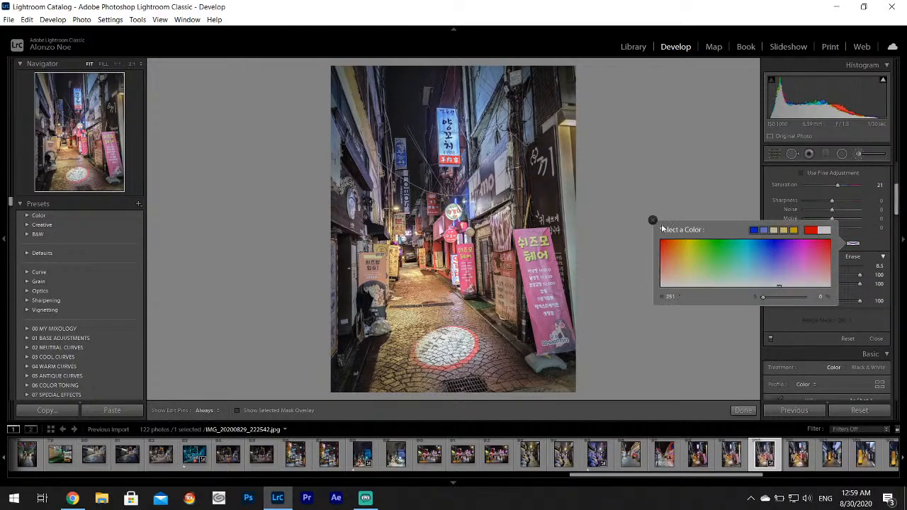
{"action": "left_click", "coordinate": [653, 219]}
{"action": "left_click_drag", "start_coordinate": [808, 267], "coordinate": [815, 268]}
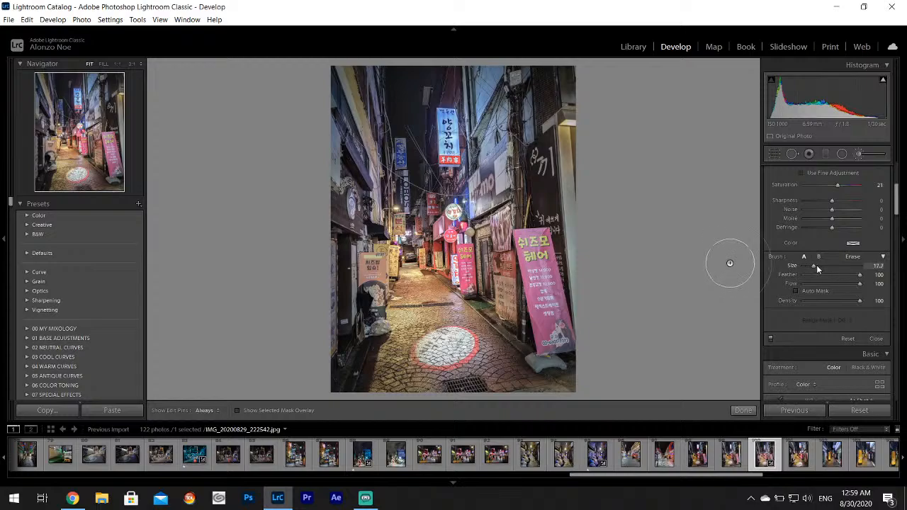
{"action": "left_click", "coordinate": [814, 268]}
Hide the edit pins, brush the saturation boost over the lit signs along the alley's center, and set the photo's Vibrance to +16
{"action": "key", "text": "h"}
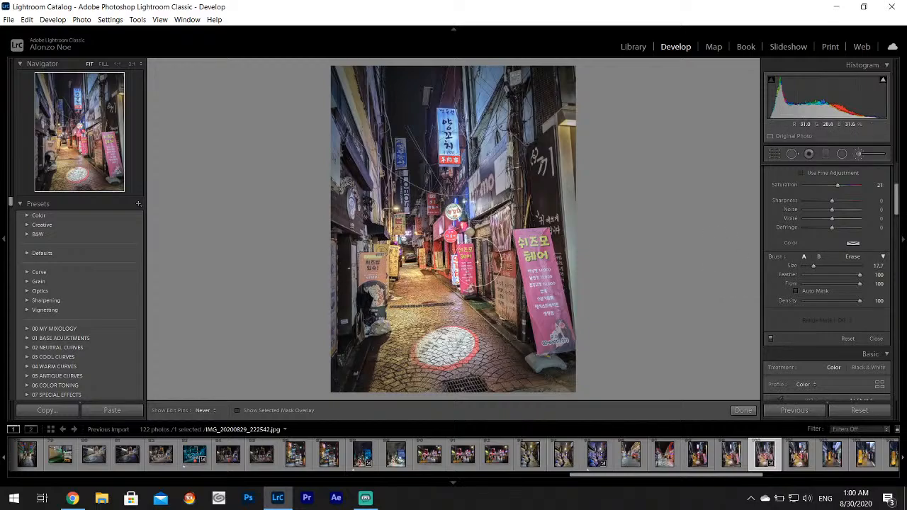
{"action": "mouse_move", "coordinate": [480, 263]}
{"action": "left_mouse_down"}
{"action": "mouse_move", "coordinate": [479, 243]}
{"action": "mouse_move", "coordinate": [489, 265]}
{"action": "mouse_move", "coordinate": [480, 217]}
{"action": "mouse_move", "coordinate": [446, 131]}
{"action": "mouse_move", "coordinate": [456, 139]}
{"action": "left_mouse_up"}
{"action": "left_click", "coordinate": [743, 409]}
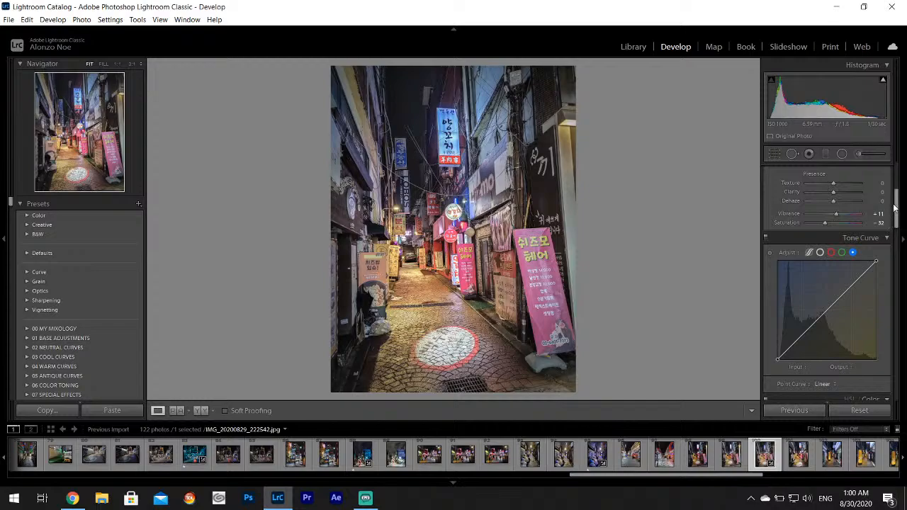
{"action": "left_click_drag", "start_coordinate": [895, 207], "coordinate": [894, 154]}
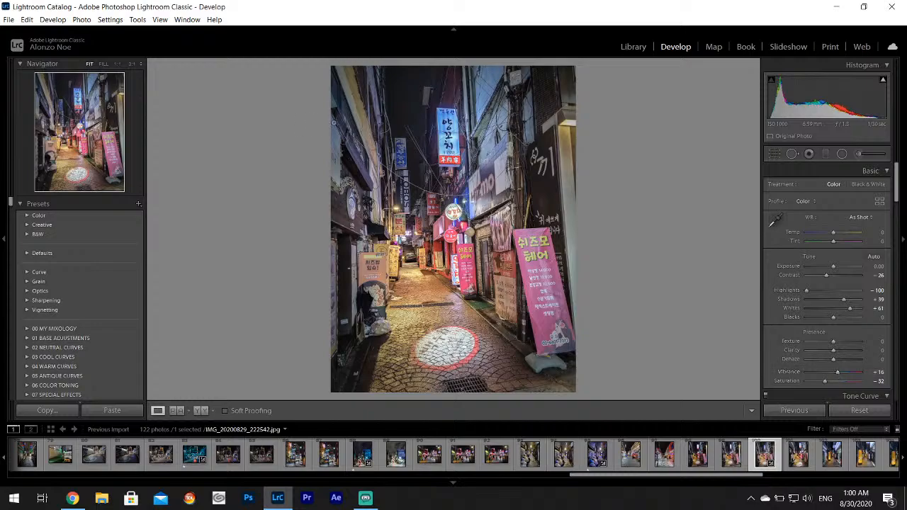
Export the pink-banner alley photo with the current export settings and rate it 1 star
{"action": "left_click", "coordinate": [9, 19]}
{"action": "left_click", "coordinate": [40, 159]}
{"action": "left_click", "coordinate": [580, 372]}
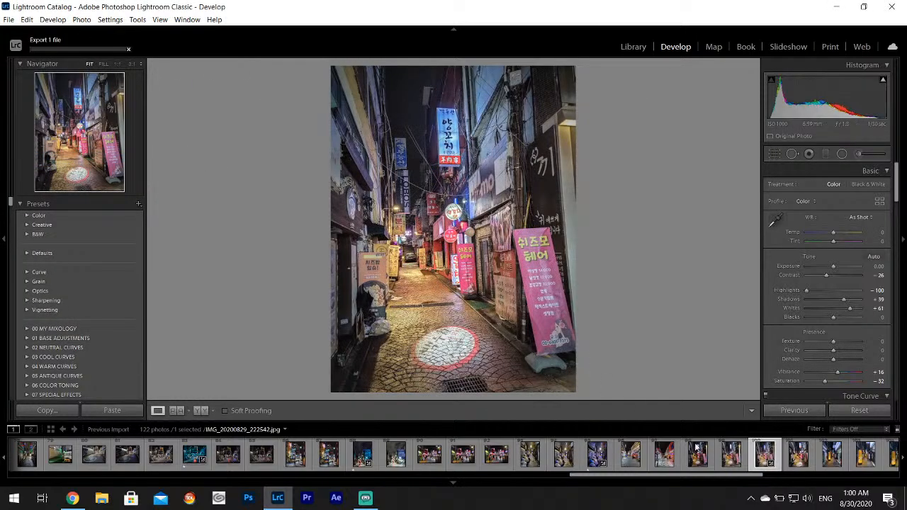
{"action": "left_click_drag", "start_coordinate": [749, 475], "coordinate": [795, 478]}
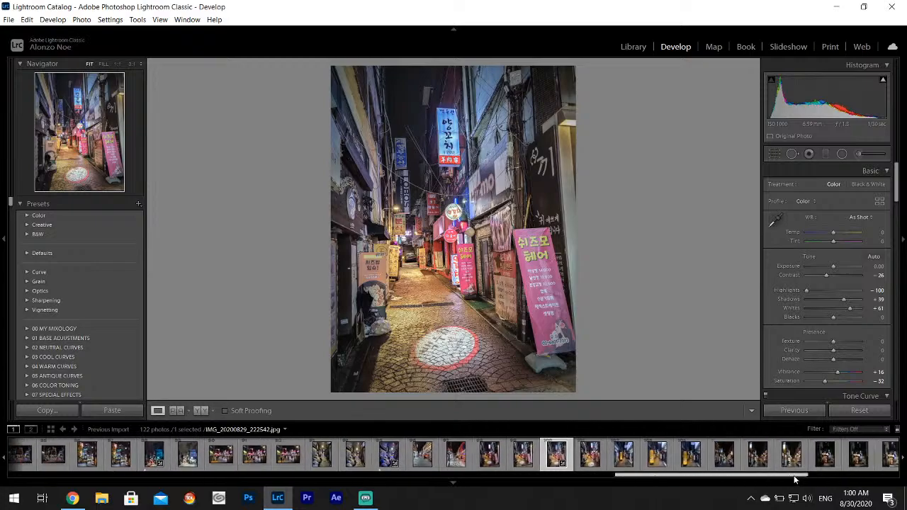
{"action": "key", "text": "1"}
Browse the alley, street and lantern-lit stairway shots, comparing the stairway versions, and open the brighter one, IMG_20200829_222837.jpg
{"action": "left_click", "coordinate": [623, 455]}
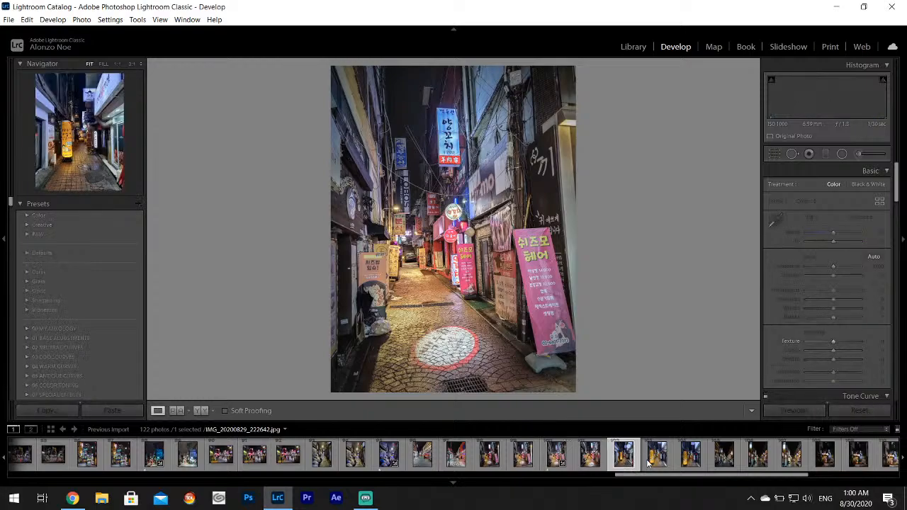
{"action": "left_click", "coordinate": [695, 464]}
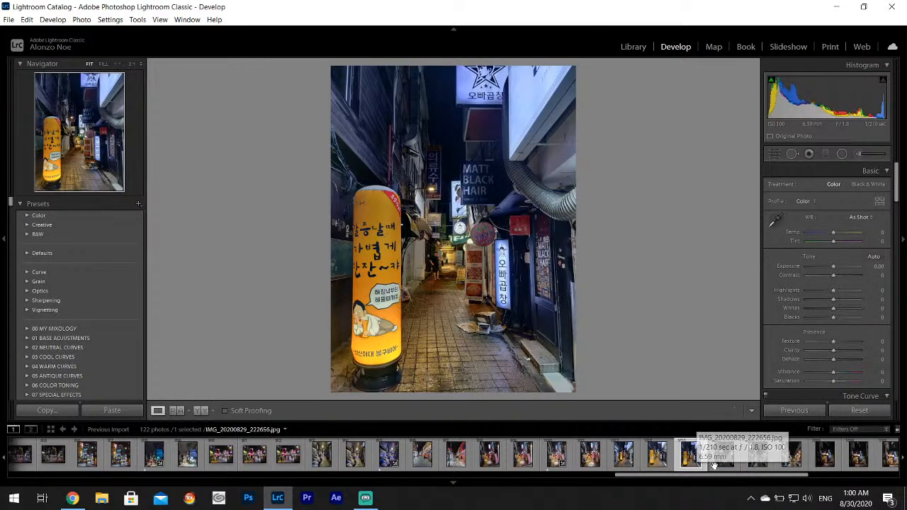
{"action": "left_click", "coordinate": [716, 460]}
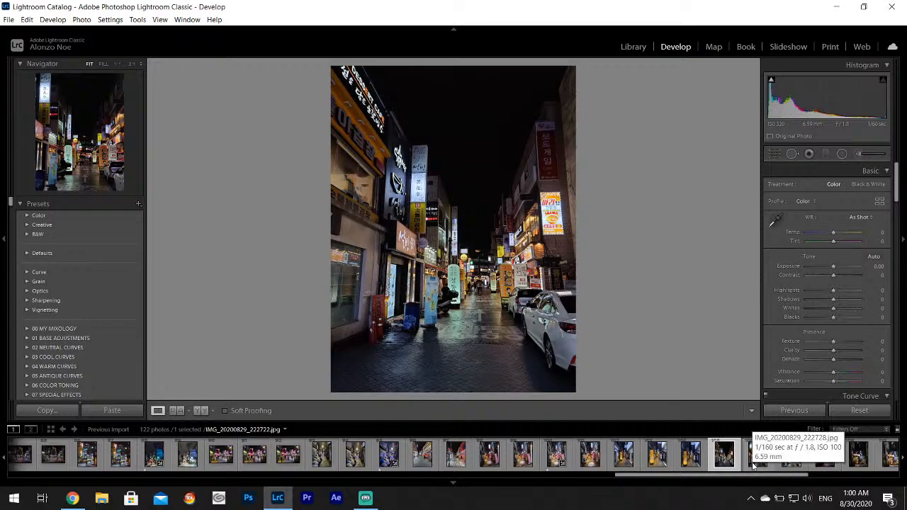
{"action": "left_click", "coordinate": [754, 461]}
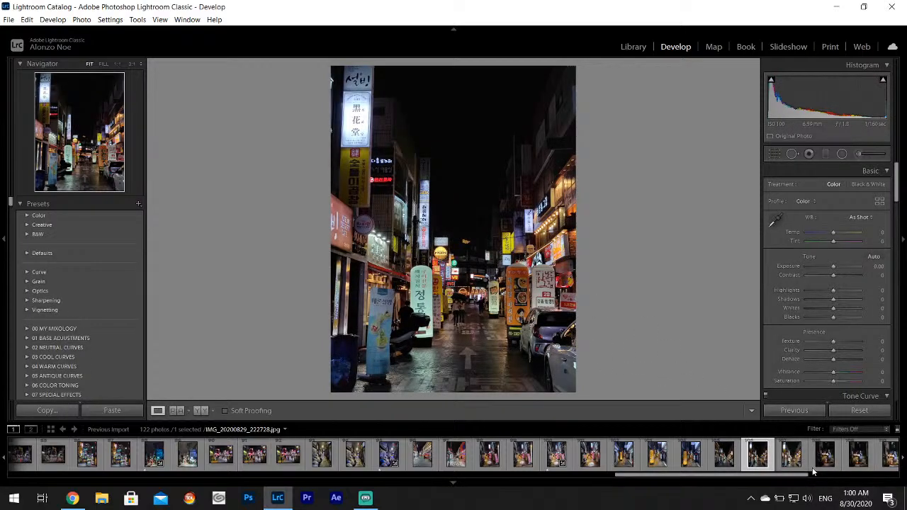
{"action": "left_click", "coordinate": [798, 461]}
{"action": "left_click", "coordinate": [822, 461]}
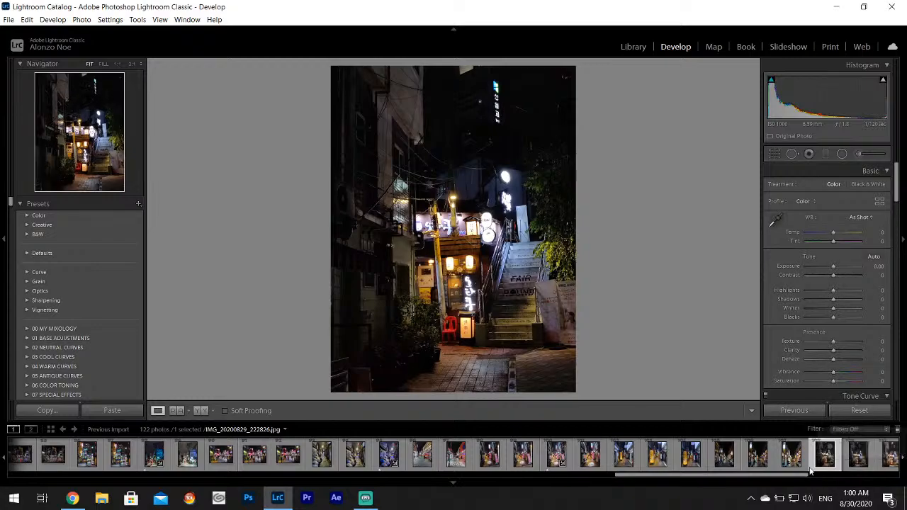
{"action": "scroll", "coordinate": [751, 464], "scroll_direction": "down", "scroll_amount": 5}
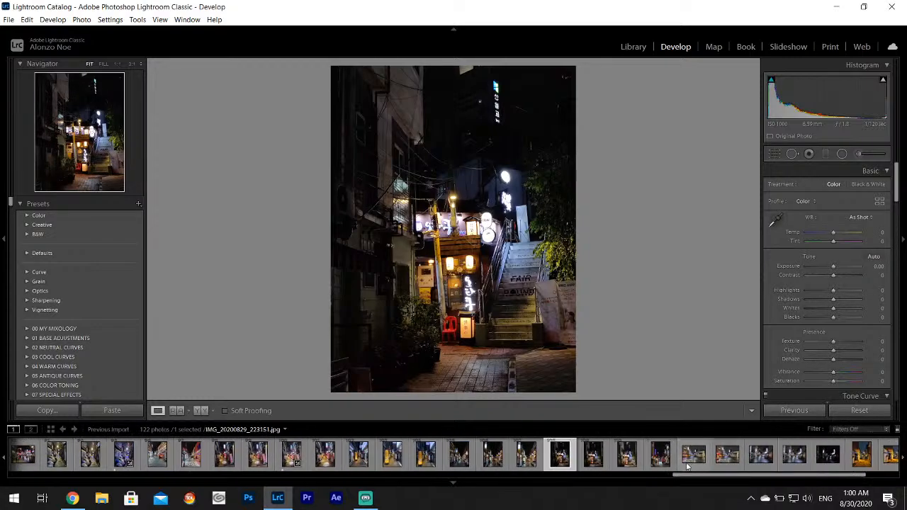
{"action": "left_click", "coordinate": [627, 457]}
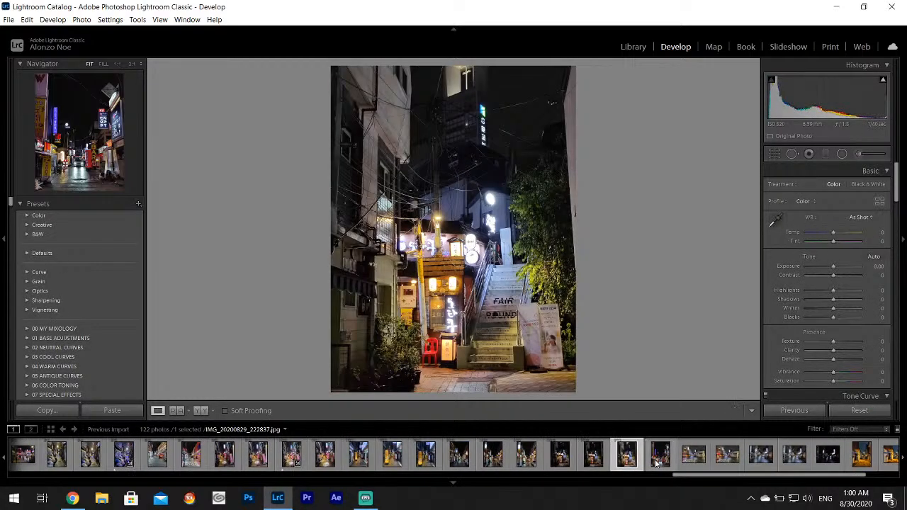
{"action": "left_click", "coordinate": [656, 462]}
{"action": "left_click", "coordinate": [640, 464]}
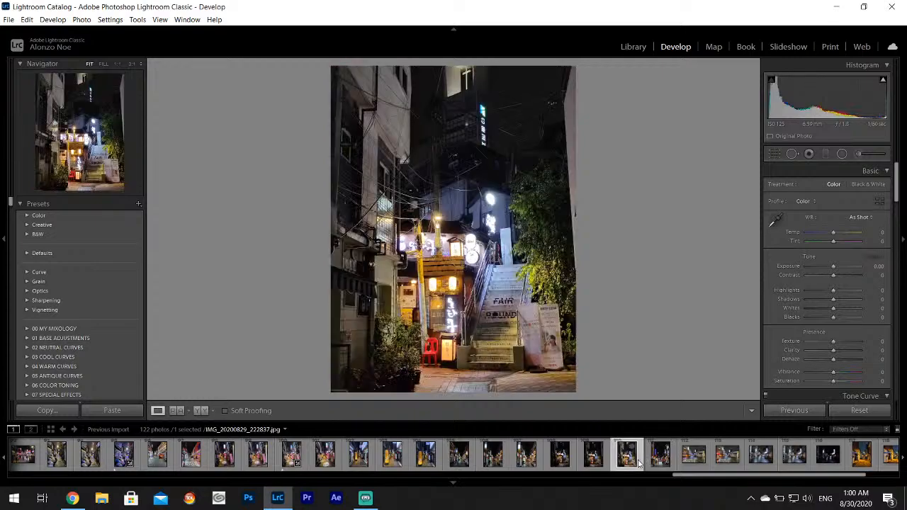
{"action": "left_click", "coordinate": [593, 459]}
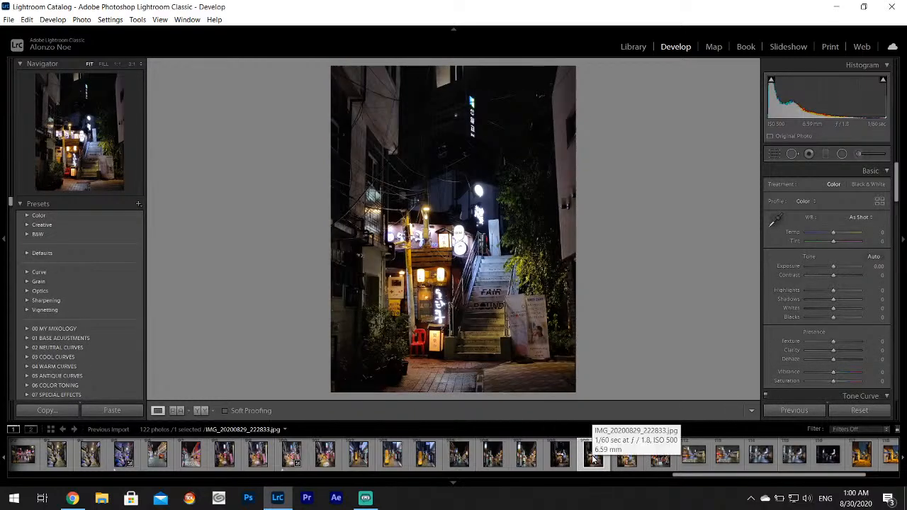
{"action": "left_click", "coordinate": [624, 461]}
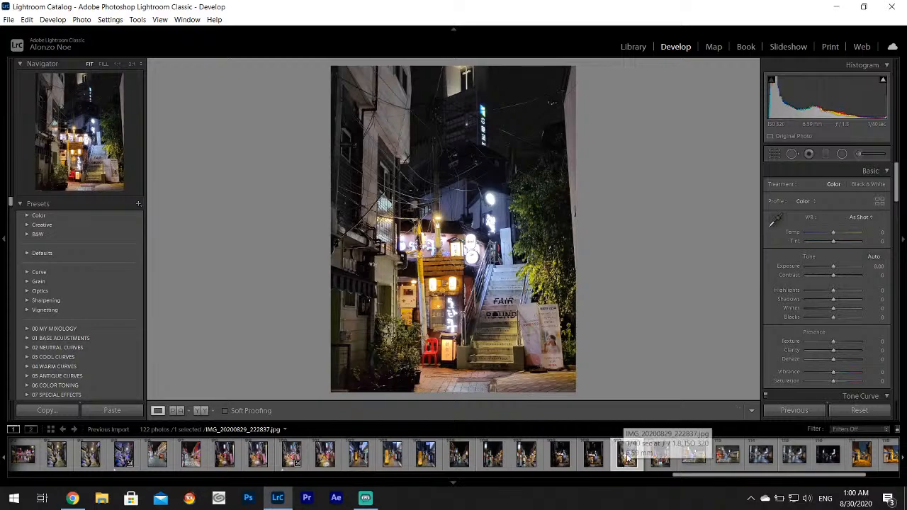
Set the stairway photo's Highlights to −100, Shadows to +51 and Whites to +51, and sample the lower stairs as the neutral white balance target
{"action": "mouse_move", "coordinate": [844, 289]}
{"action": "left_mouse_down"}
{"action": "mouse_move", "coordinate": [800, 293]}
{"action": "mouse_move", "coordinate": [852, 309]}
{"action": "mouse_move", "coordinate": [849, 303]}
{"action": "left_mouse_up"}
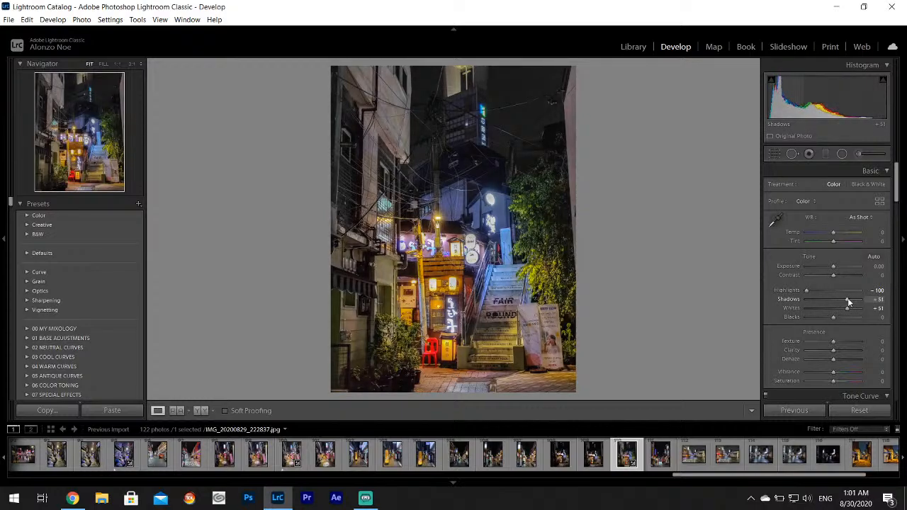
{"action": "left_click", "coordinate": [776, 220]}
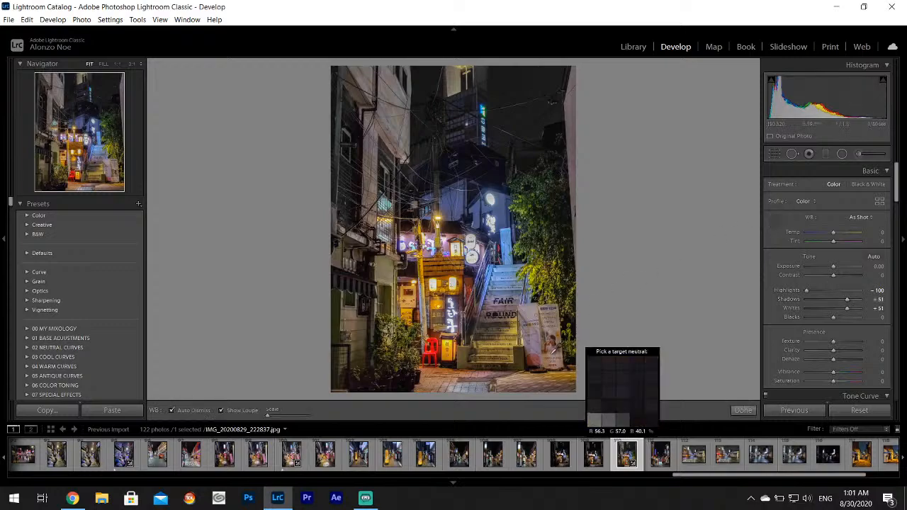
{"action": "left_click", "coordinate": [506, 348]}
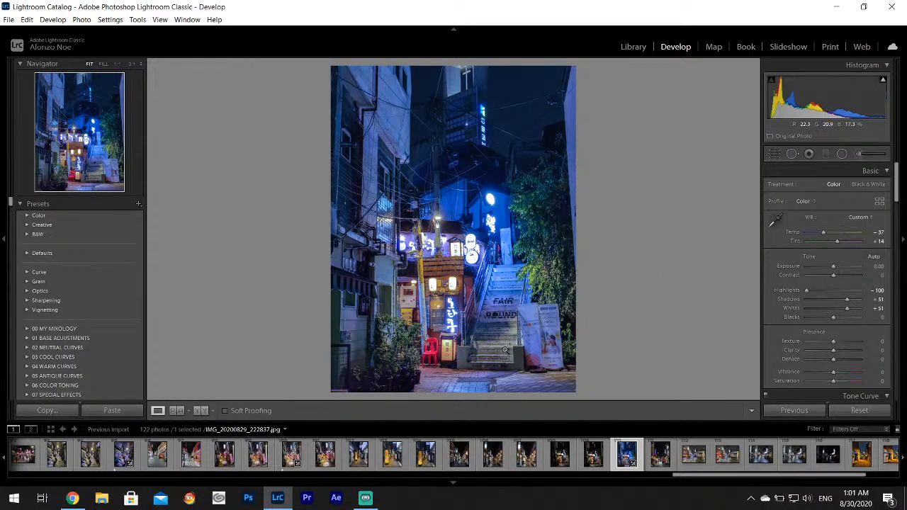
Shift the Blue hue to −23 in the stairway photo's color adjustments
{"action": "left_click_drag", "start_coordinate": [898, 186], "coordinate": [898, 220]}
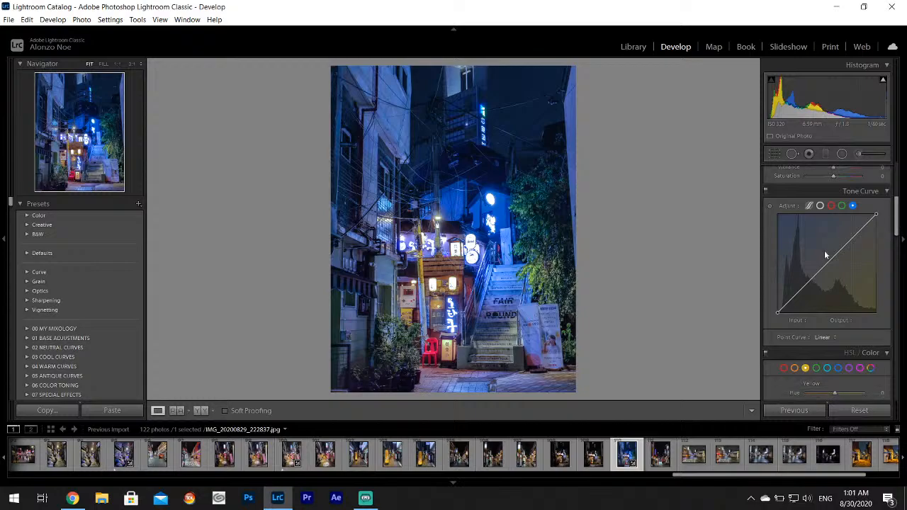
{"action": "scroll", "coordinate": [839, 260], "scroll_direction": "down", "scroll_amount": 3}
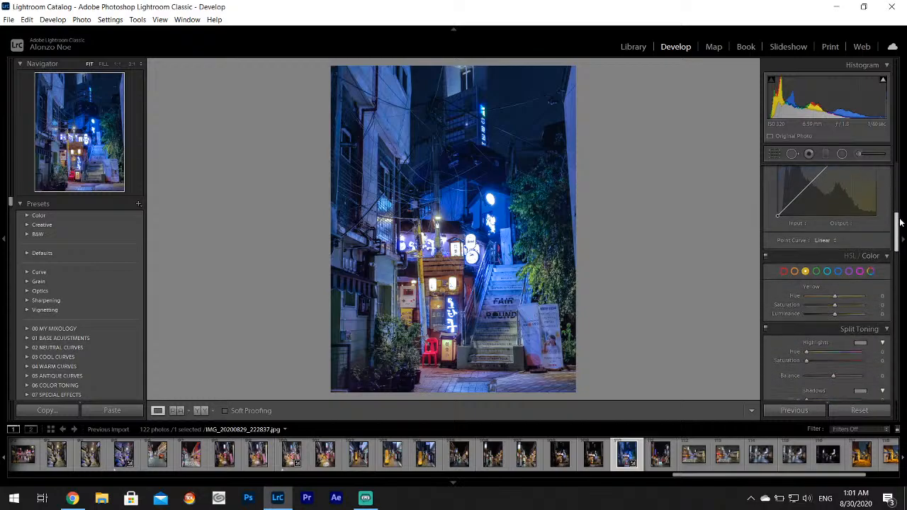
{"action": "left_click_drag", "start_coordinate": [836, 279], "coordinate": [829, 282]}
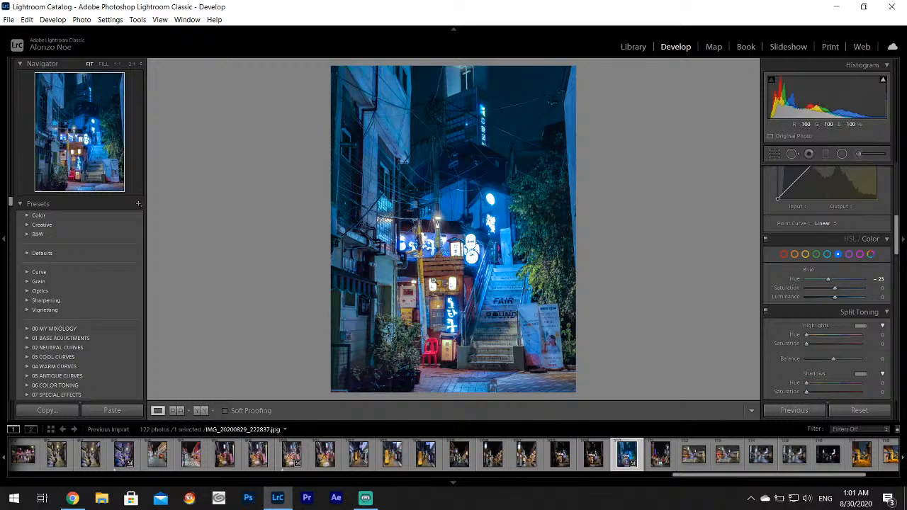
Set up a new adjustment brush for the lanterns with Saturation at 0 and the saved golden-yellow swatch as its color tint
{"action": "left_click", "coordinate": [433, 282]}
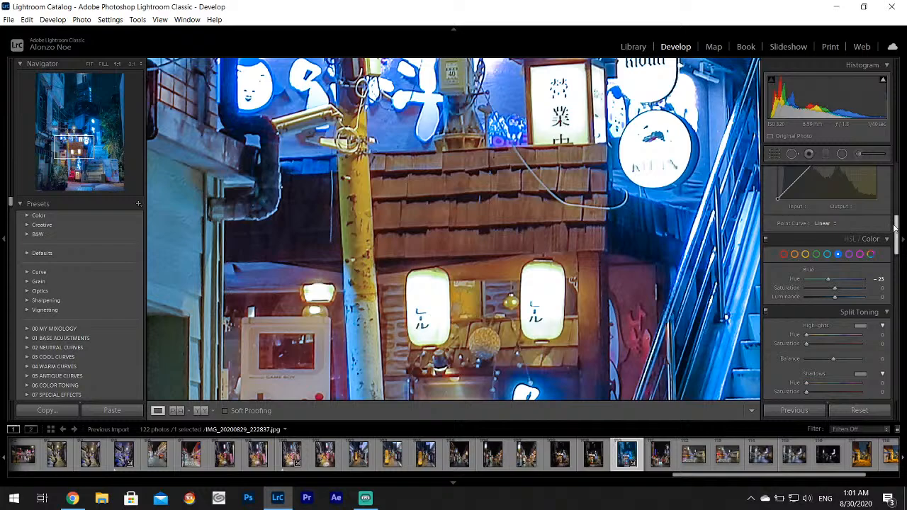
{"action": "left_click_drag", "start_coordinate": [896, 227], "coordinate": [896, 165]}
{"action": "left_click", "coordinate": [864, 151]}
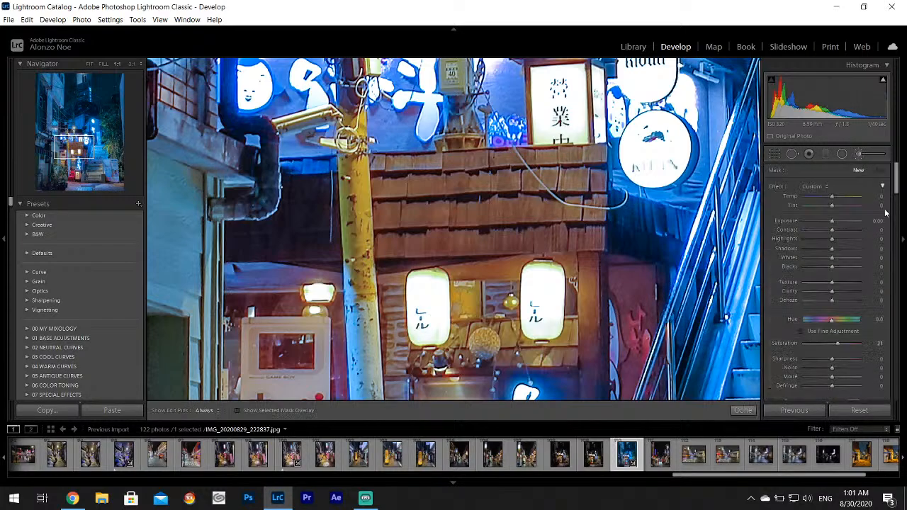
{"action": "scroll", "coordinate": [898, 172], "scroll_direction": "down", "scroll_amount": 3}
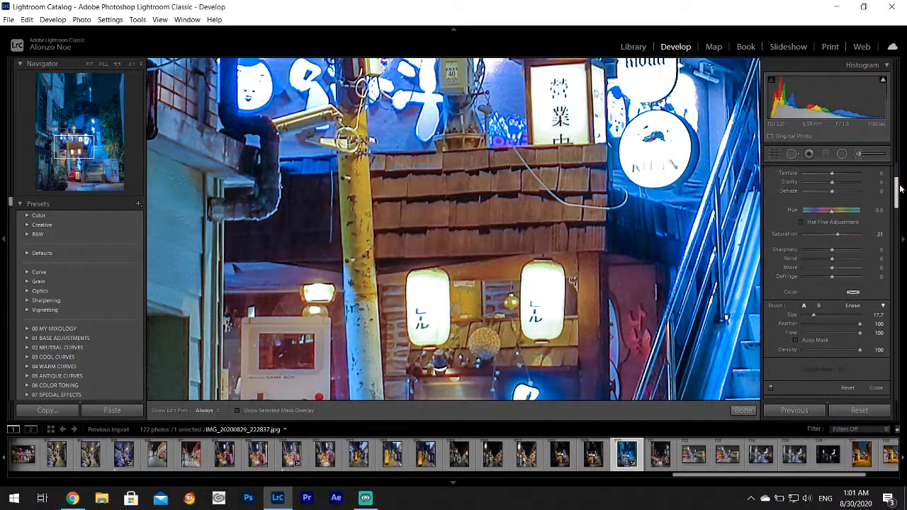
{"action": "left_click", "coordinate": [852, 268]}
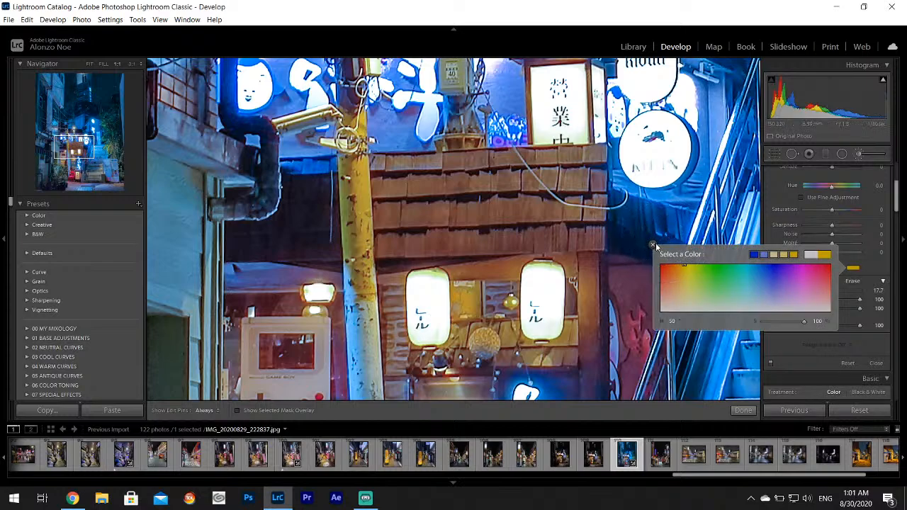
{"action": "left_click", "coordinate": [794, 255]}
{"action": "left_click", "coordinate": [653, 245]}
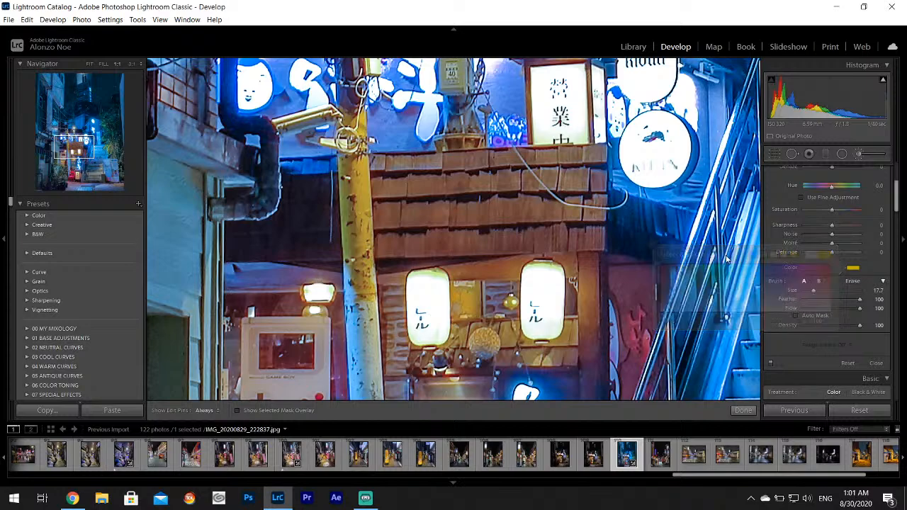
Set the brush size to 10.2, dab the yellow tint onto the glowing paper lanterns, and finish the brush adjustment
{"action": "left_click_drag", "start_coordinate": [813, 291], "coordinate": [810, 291]}
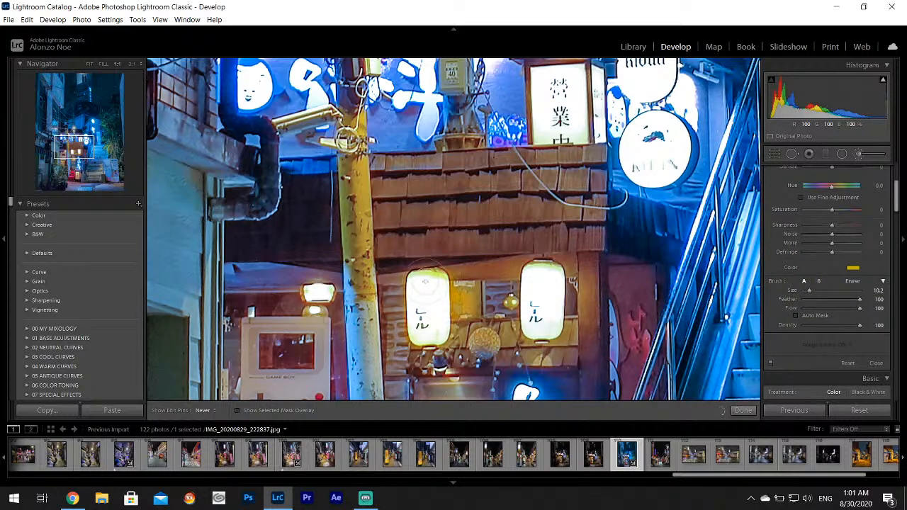
{"action": "left_click", "coordinate": [425, 281]}
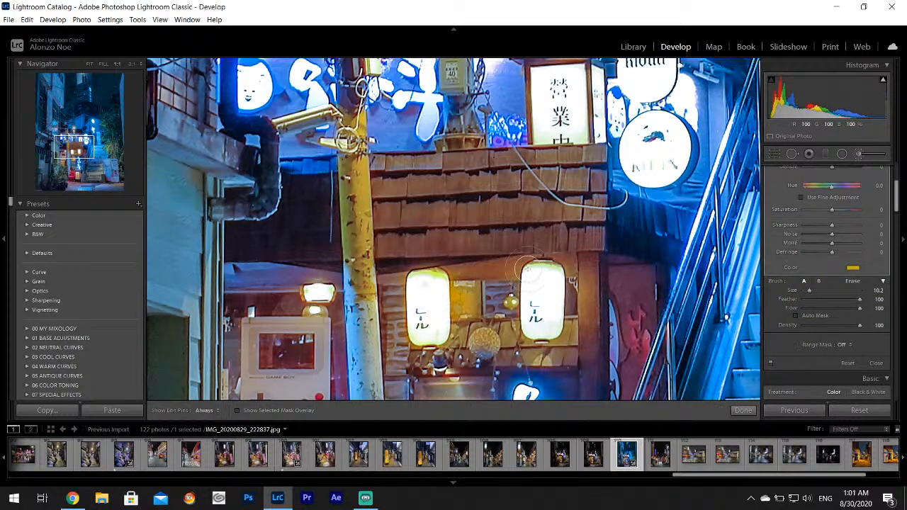
{"action": "left_click", "coordinate": [743, 410]}
{"action": "left_click", "coordinate": [635, 319]}
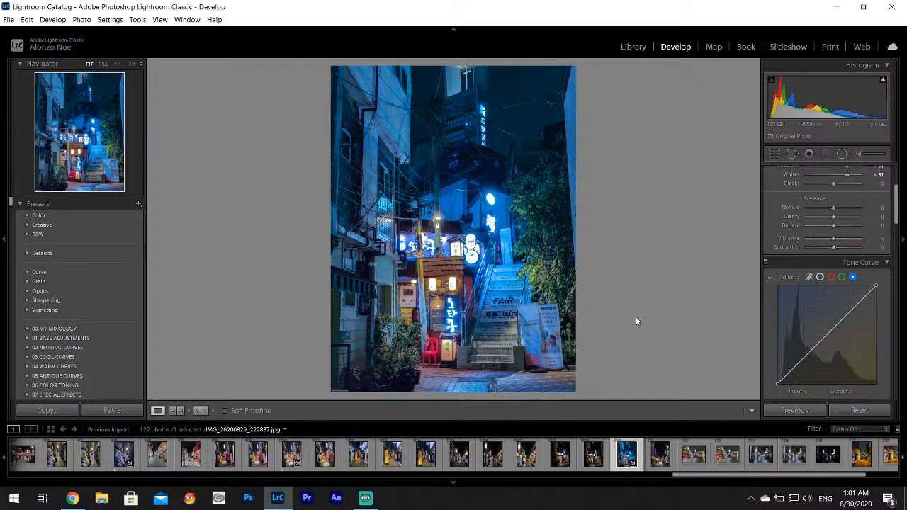
Dab the yellow-tinted adjustment brush onto the street lamp on the pole above the restaurant roof and finish the brush adjustment
{"action": "left_click", "coordinate": [461, 222]}
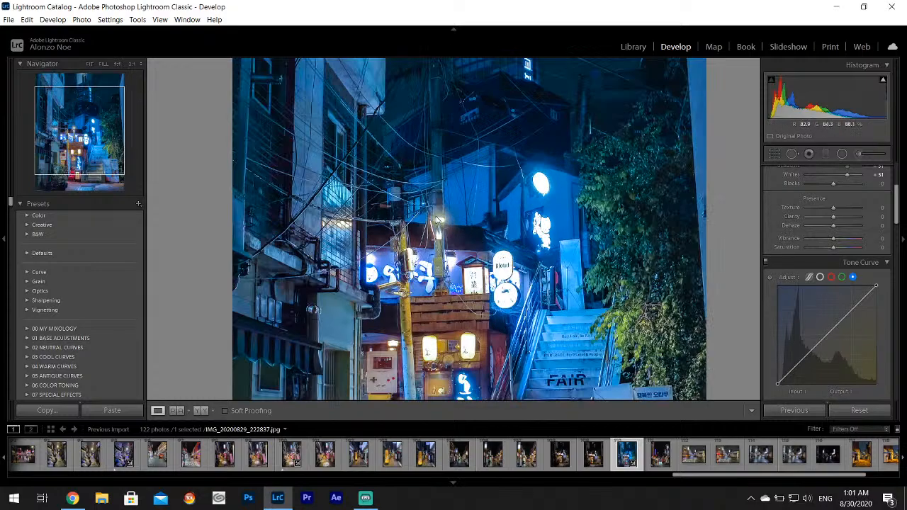
{"action": "left_click", "coordinate": [857, 154]}
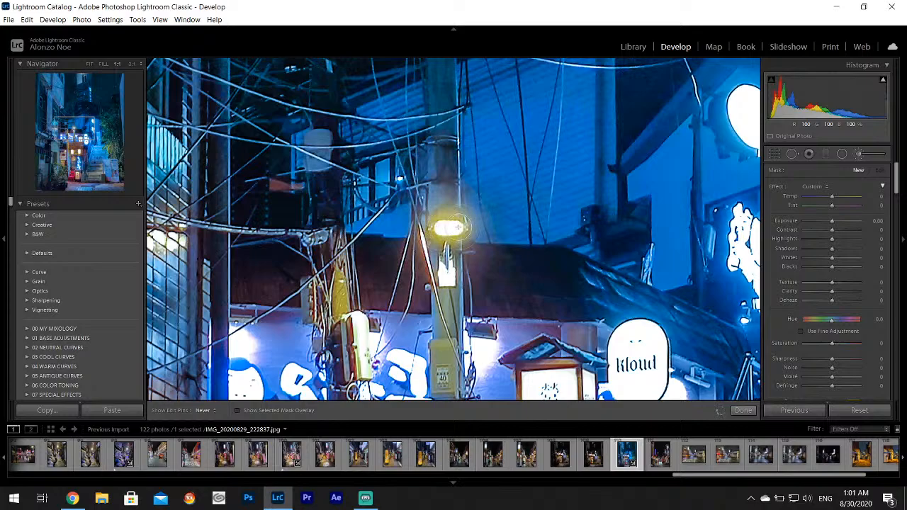
{"action": "left_click", "coordinate": [449, 227]}
{"action": "left_click_drag", "start_coordinate": [898, 156], "coordinate": [898, 186]}
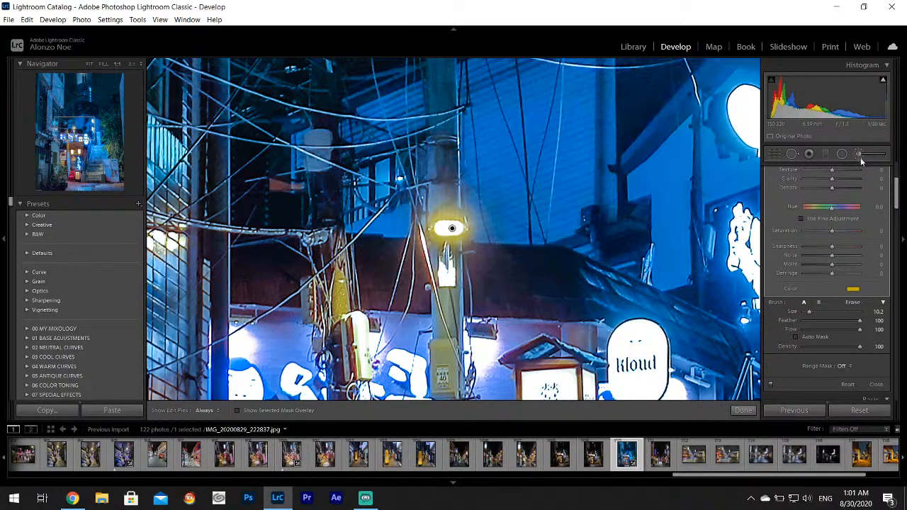
{"action": "left_click", "coordinate": [744, 410]}
{"action": "left_click", "coordinate": [688, 273]}
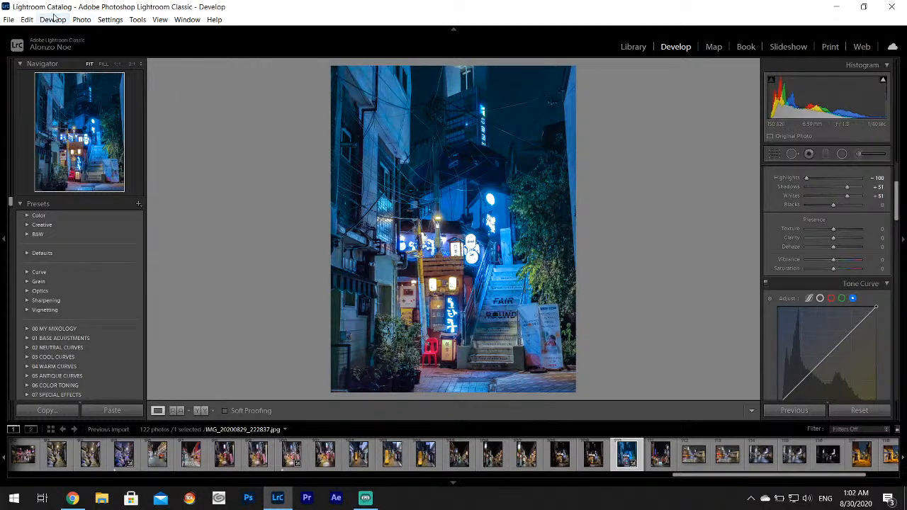
Export the stairway photo to the Phone Shots subfolder on the desktop with the current export settings
{"action": "left_click", "coordinate": [10, 20]}
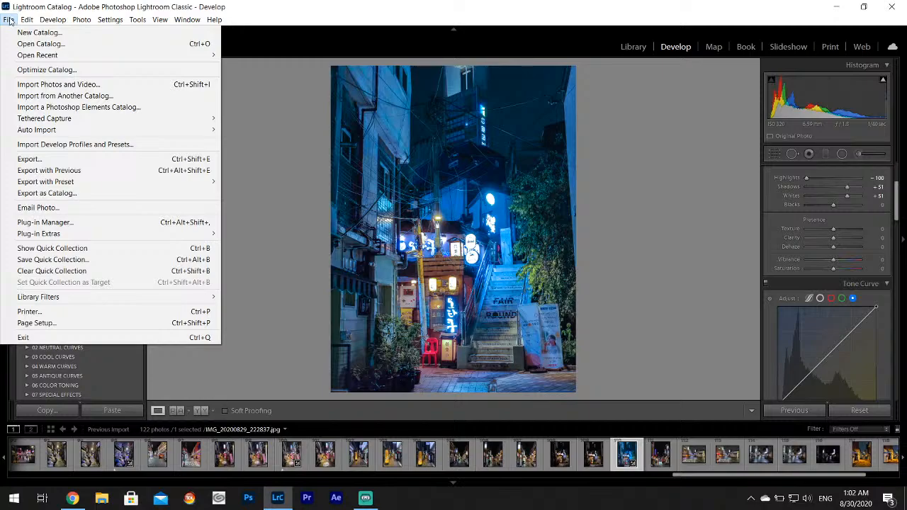
{"action": "left_click", "coordinate": [43, 158]}
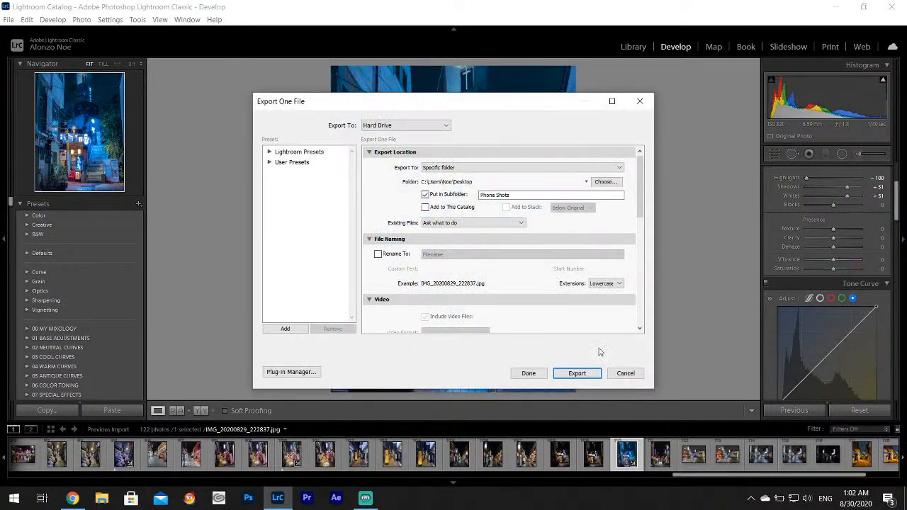
{"action": "left_click", "coordinate": [578, 373]}
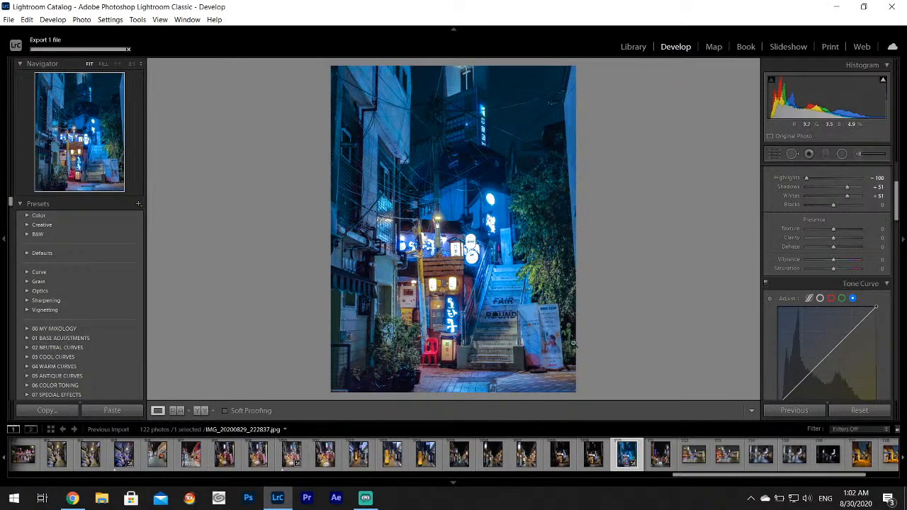
Browse the following night street shots and open the dark wet-street photo with two lit signs, IMG_20200829_223232.jpg
{"action": "scroll", "coordinate": [617, 454], "scroll_direction": "down", "scroll_amount": 2}
{"action": "left_click", "coordinate": [509, 459]}
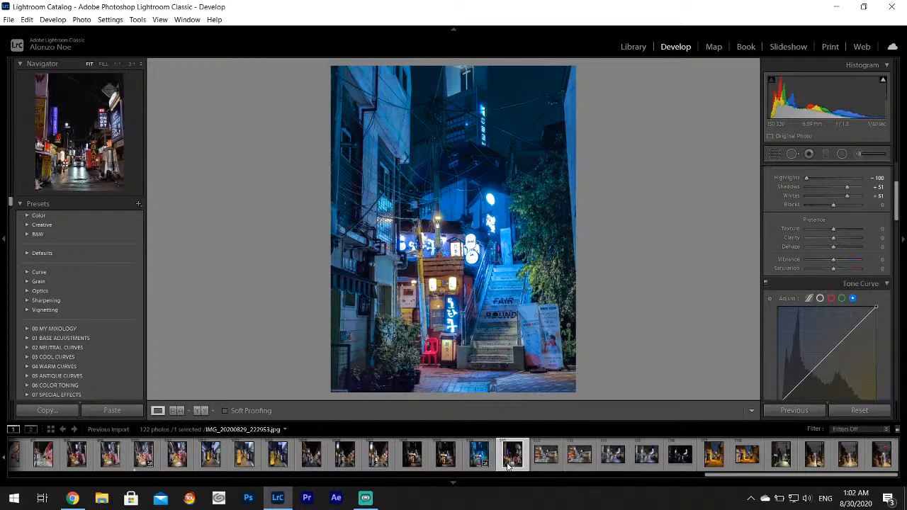
{"action": "left_click", "coordinate": [544, 462]}
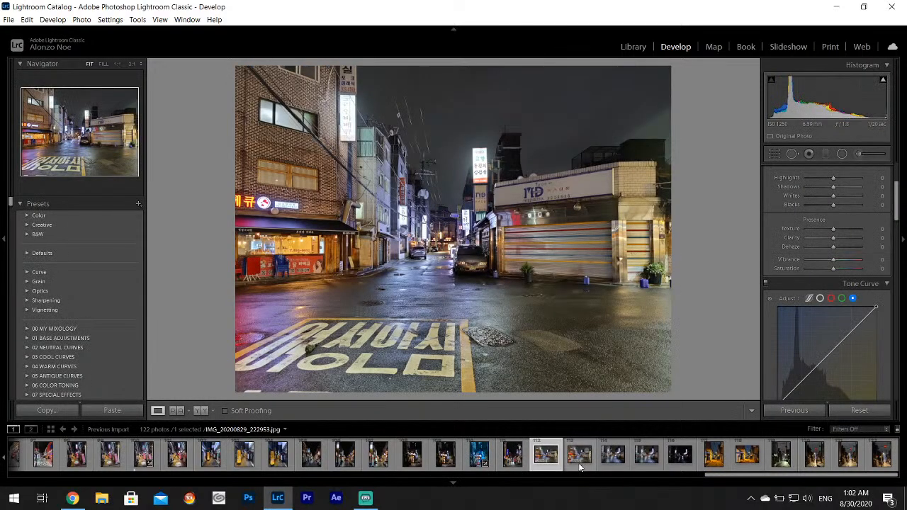
{"action": "left_click", "coordinate": [580, 464]}
{"action": "left_click", "coordinate": [613, 465]}
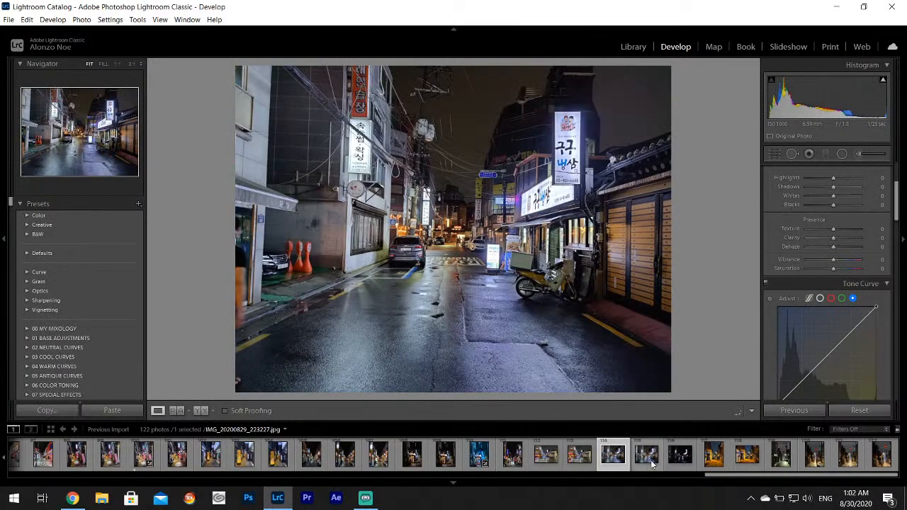
{"action": "left_click", "coordinate": [651, 462]}
{"action": "left_click", "coordinate": [685, 462]}
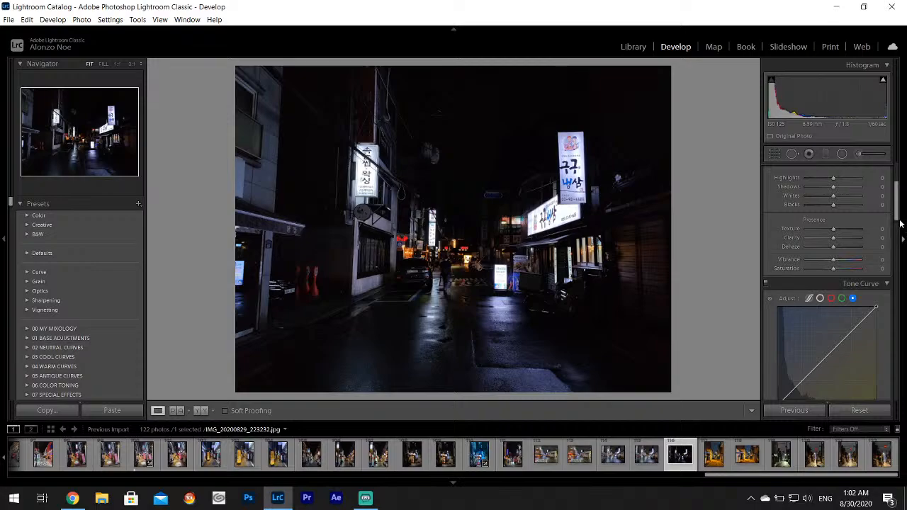
Set Highlights to -100, Shadows to +100, Whites to +72 and Contrast to -67, and correct the perspective with automatic Upright
{"action": "scroll", "coordinate": [900, 224], "scroll_direction": "up", "scroll_amount": 3}
{"action": "left_click_drag", "start_coordinate": [833, 290], "coordinate": [856, 309]}
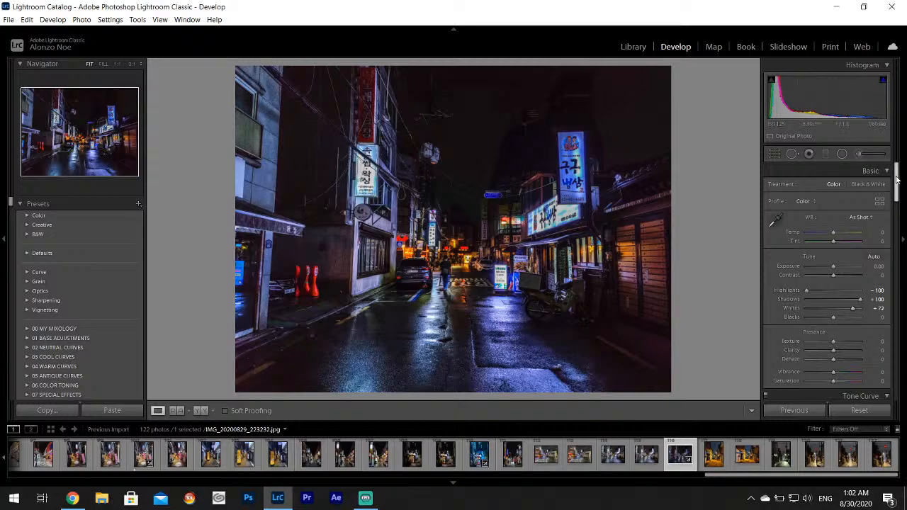
{"action": "left_click_drag", "start_coordinate": [898, 183], "coordinate": [888, 328]}
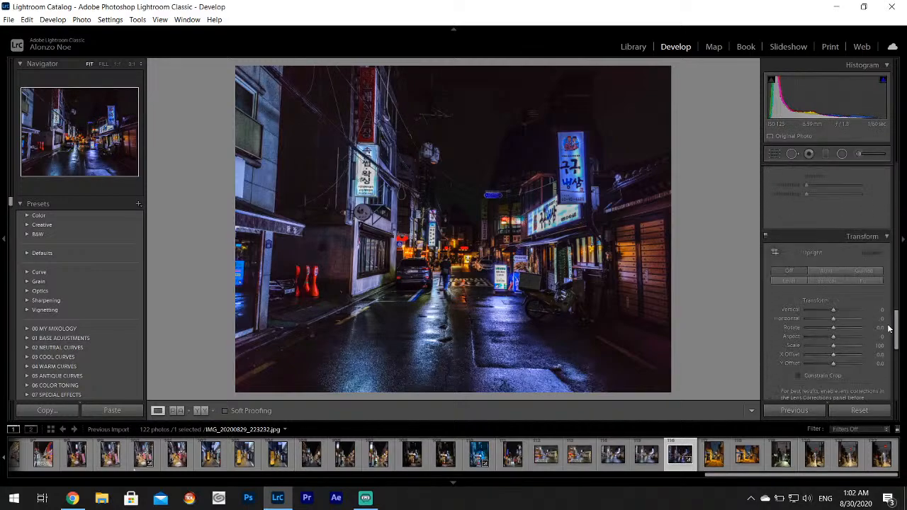
{"action": "left_click", "coordinate": [824, 271]}
{"action": "left_click_drag", "start_coordinate": [897, 328], "coordinate": [898, 179]}
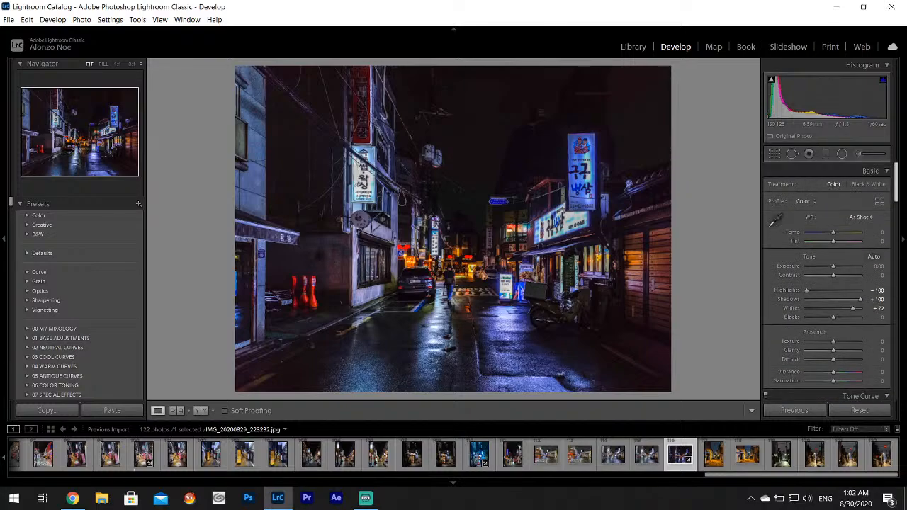
{"action": "left_click_drag", "start_coordinate": [835, 277], "coordinate": [816, 276]}
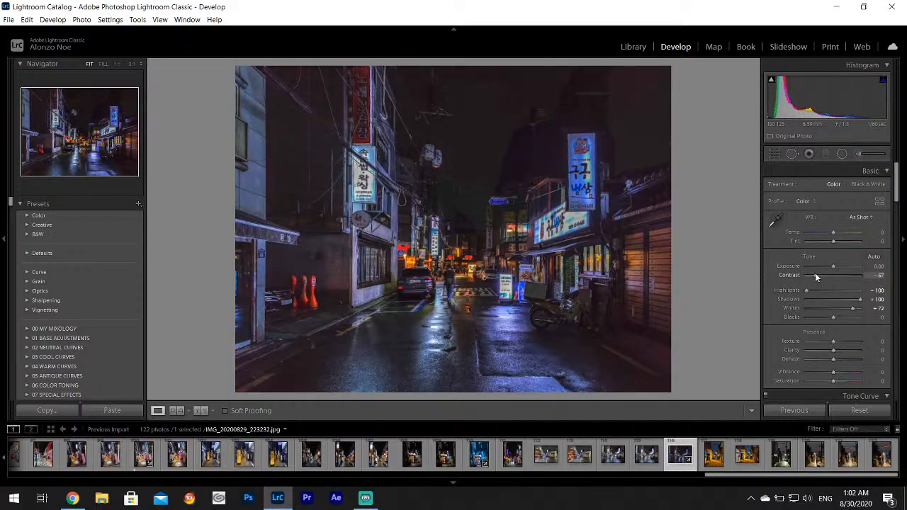
Set split toning to hue 273 and saturation 28 for the shadows, and hue 183 with saturation 0 for the highlights
{"action": "left_click_drag", "start_coordinate": [894, 186], "coordinate": [883, 260]}
{"action": "left_click", "coordinate": [861, 237]}
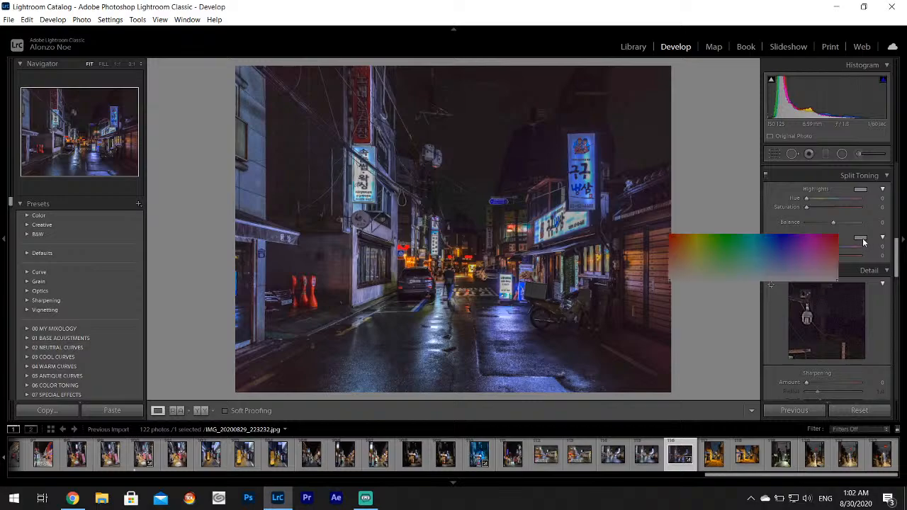
{"action": "left_click_drag", "start_coordinate": [811, 259], "coordinate": [798, 269]}
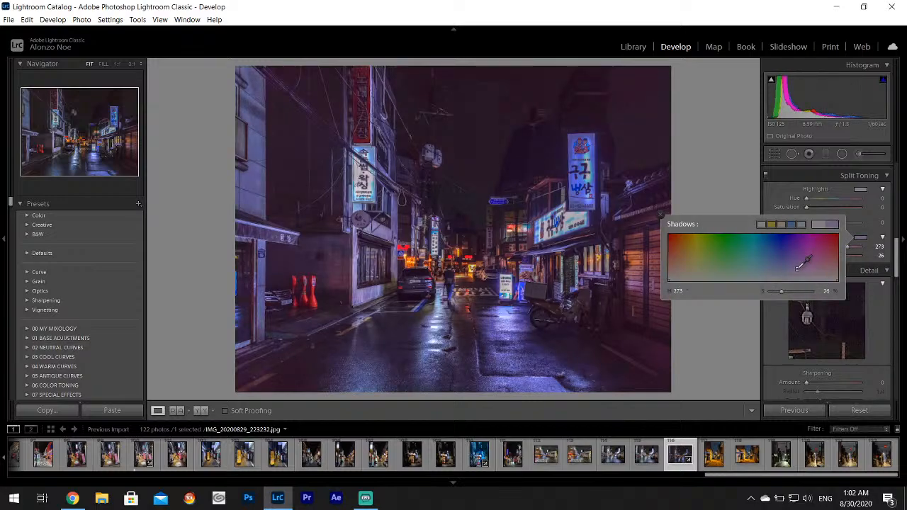
{"action": "left_click", "coordinate": [659, 215]}
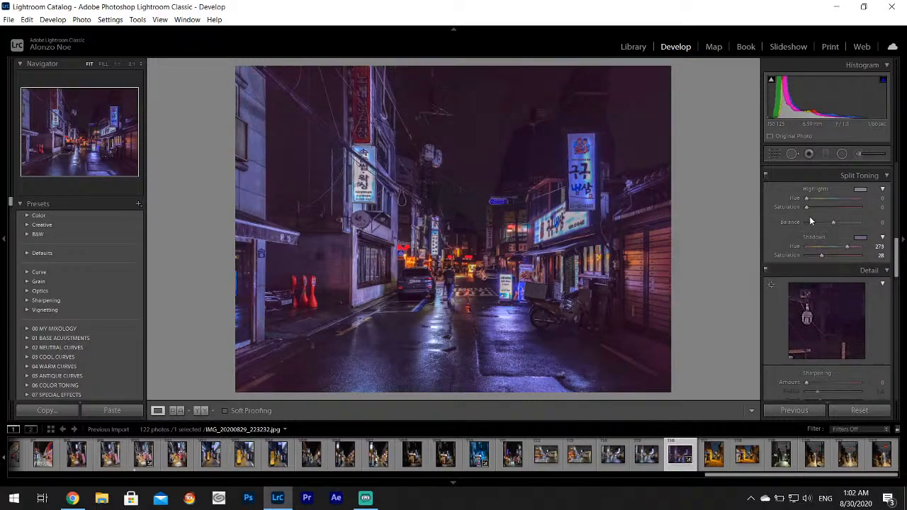
{"action": "left_click", "coordinate": [860, 189]}
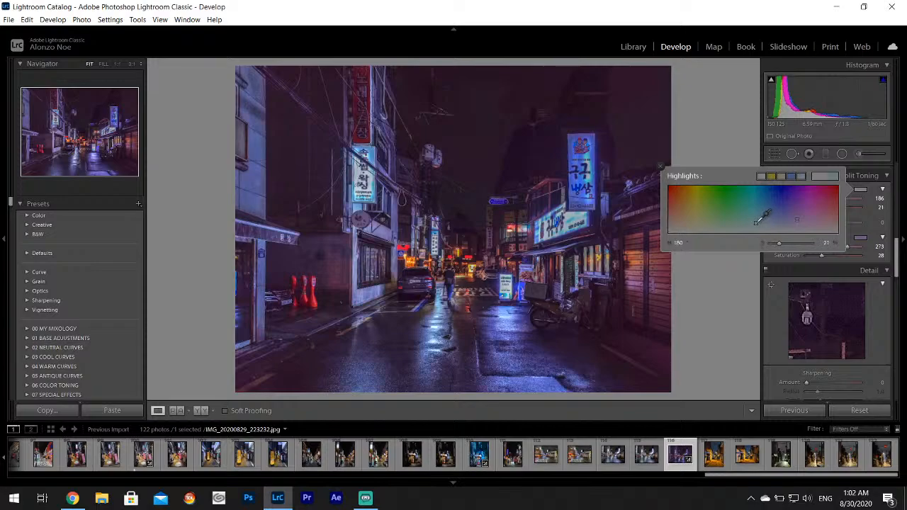
{"action": "mouse_move", "coordinate": [758, 220]}
{"action": "left_mouse_down"}
{"action": "mouse_move", "coordinate": [759, 209]}
{"action": "mouse_move", "coordinate": [754, 241]}
{"action": "left_mouse_up"}
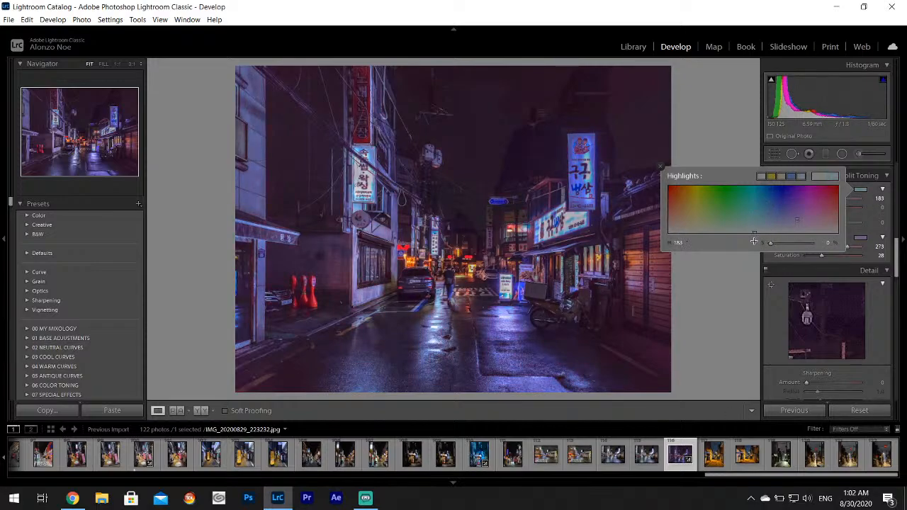
{"action": "left_click", "coordinate": [660, 167]}
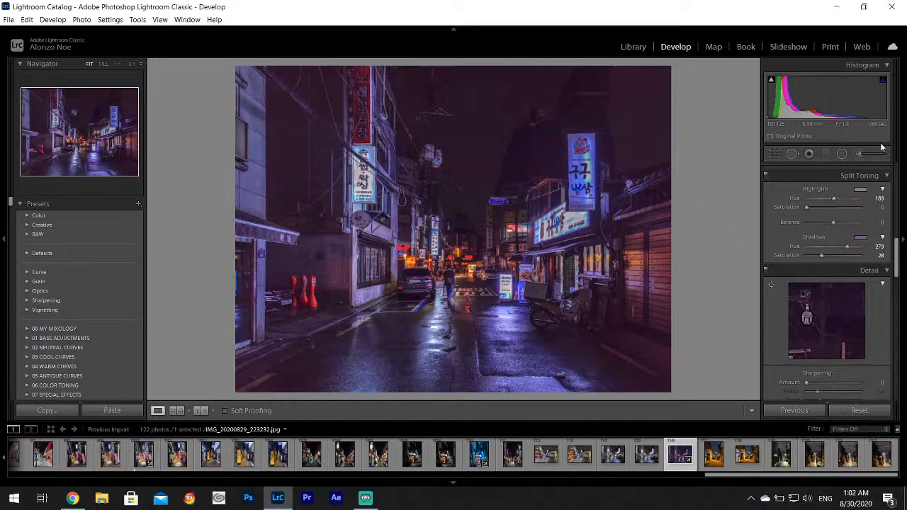
Start a new adjustment brush with a cyan tint of hue 182 and saturation 96
{"action": "left_click", "coordinate": [860, 154]}
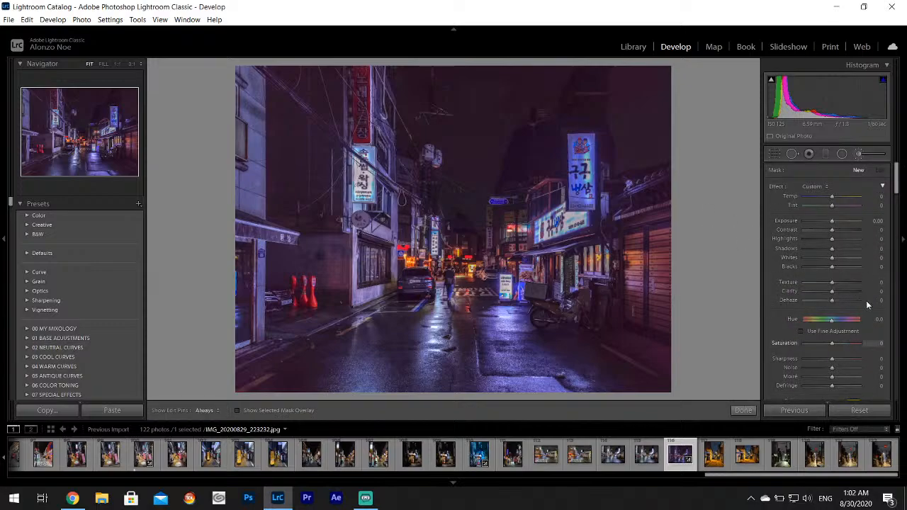
{"action": "left_click_drag", "start_coordinate": [895, 177], "coordinate": [895, 192]}
{"action": "left_click", "coordinate": [854, 321]}
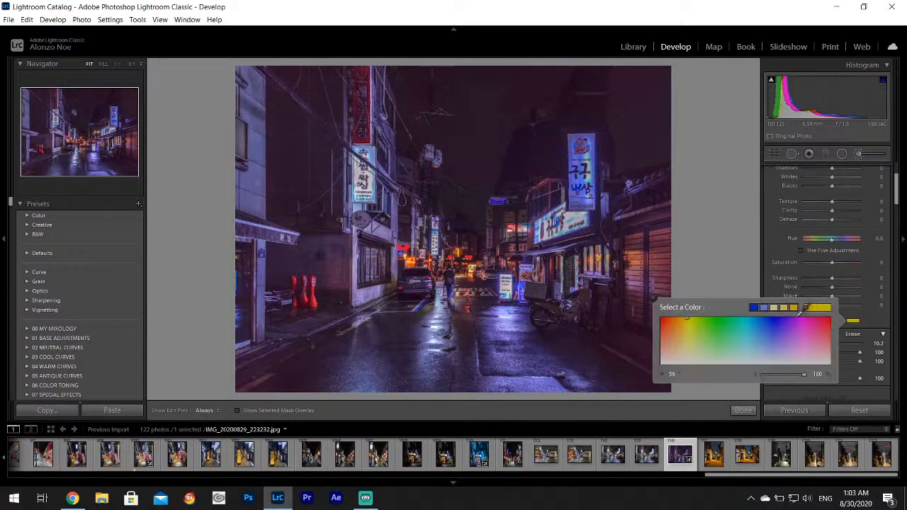
{"action": "left_click", "coordinate": [751, 318]}
{"action": "left_click", "coordinate": [654, 299]}
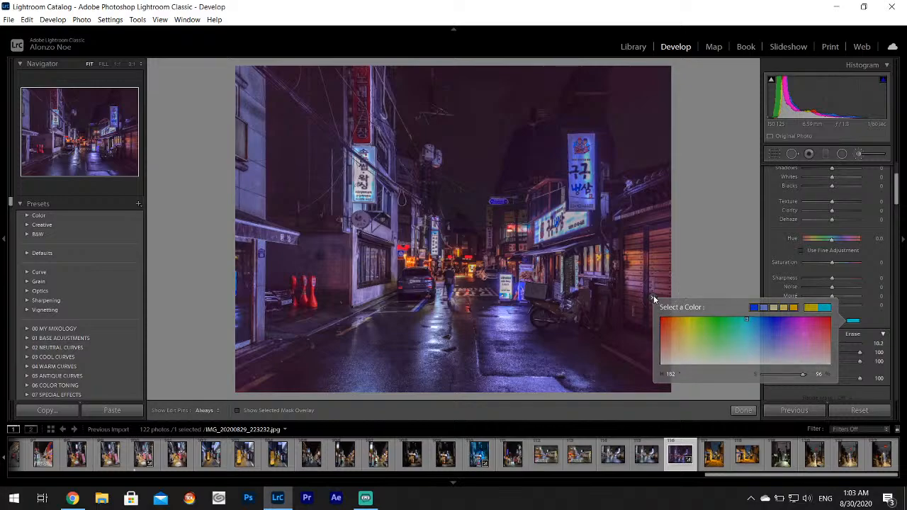
Paint the cyan tint over the white shop signs on both sides of the street and finish the brush adjustment
{"action": "mouse_move", "coordinate": [367, 163]}
{"action": "left_mouse_down"}
{"action": "mouse_move", "coordinate": [364, 191]}
{"action": "mouse_move", "coordinate": [368, 159]}
{"action": "mouse_move", "coordinate": [368, 170]}
{"action": "left_mouse_up"}
{"action": "mouse_move", "coordinate": [592, 147]}
{"action": "left_mouse_down"}
{"action": "mouse_move", "coordinate": [579, 169]}
{"action": "mouse_move", "coordinate": [574, 162]}
{"action": "mouse_move", "coordinate": [581, 214]}
{"action": "mouse_move", "coordinate": [549, 228]}
{"action": "left_mouse_up"}
{"action": "left_click_drag", "start_coordinate": [506, 278], "coordinate": [504, 295]}
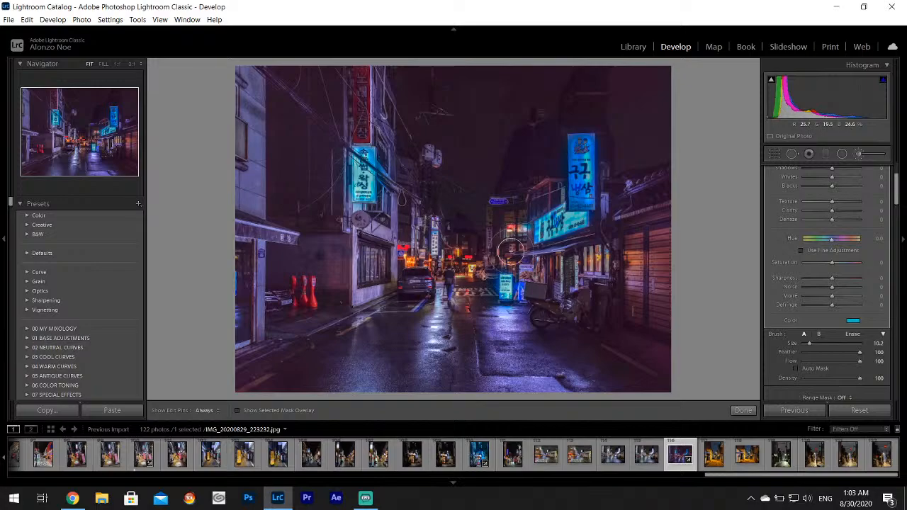
{"action": "mouse_move", "coordinate": [435, 226]}
{"action": "left_mouse_down"}
{"action": "mouse_move", "coordinate": [434, 234]}
{"action": "mouse_move", "coordinate": [432, 227]}
{"action": "left_mouse_up"}
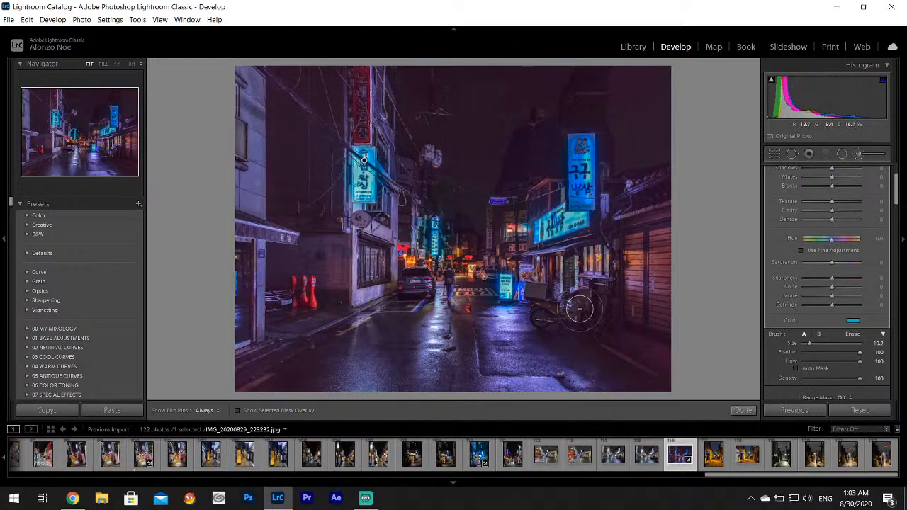
{"action": "left_click", "coordinate": [745, 412]}
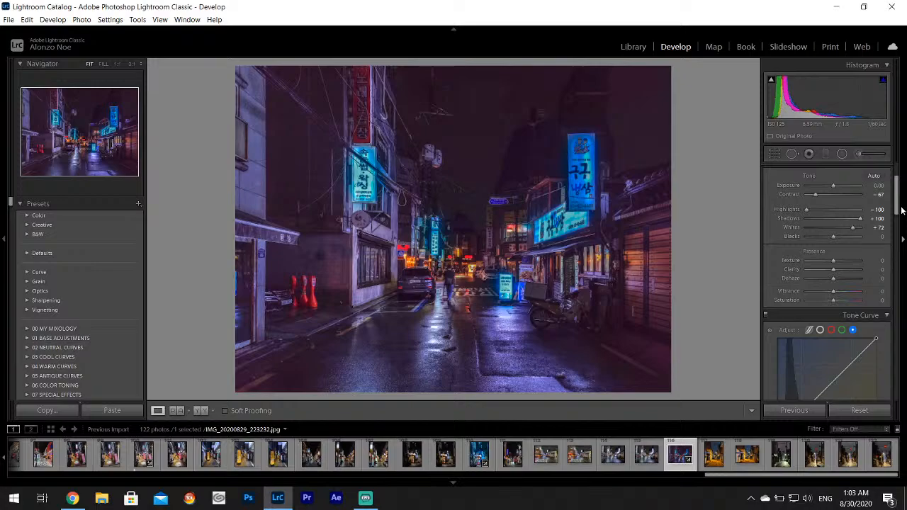
Darken the outer edges of the street photo slightly with a vignette
{"action": "left_click_drag", "start_coordinate": [898, 211], "coordinate": [897, 296]}
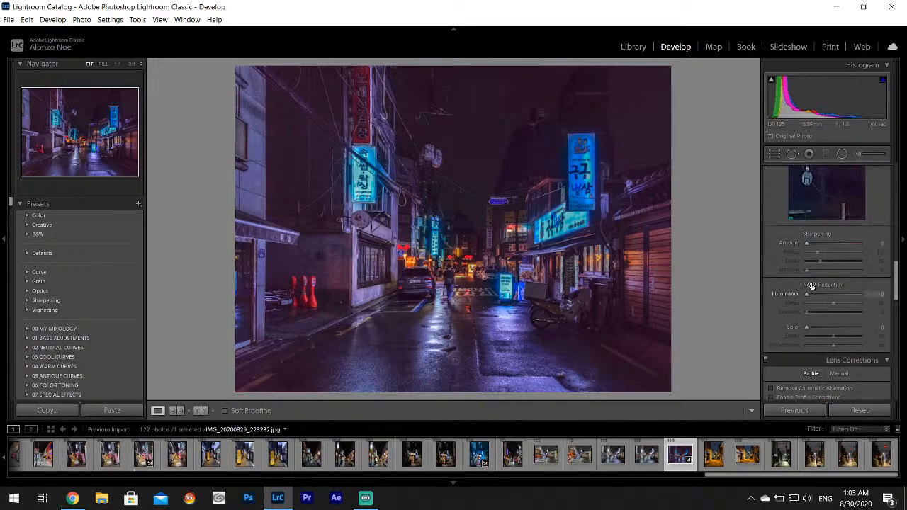
{"action": "scroll", "coordinate": [899, 283], "scroll_direction": "up", "scroll_amount": 3}
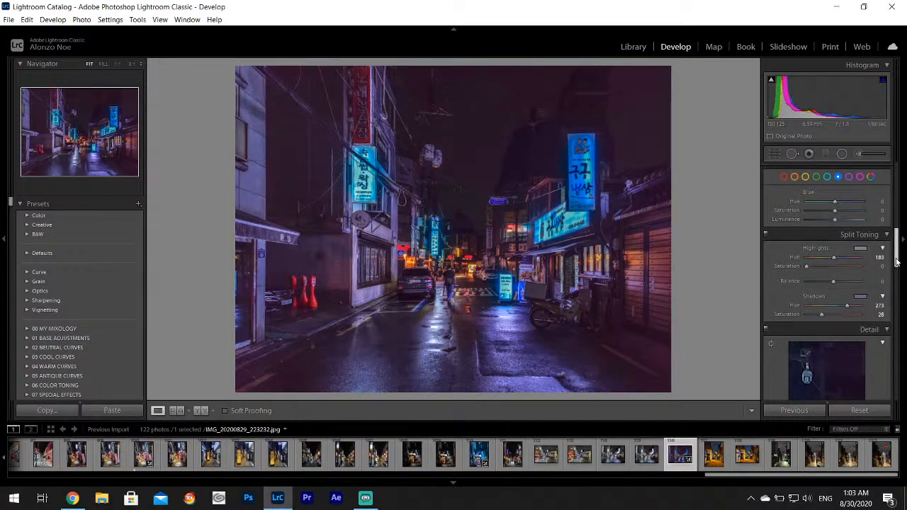
{"action": "left_click_drag", "start_coordinate": [897, 261], "coordinate": [895, 366]}
{"action": "left_click_drag", "start_coordinate": [834, 315], "coordinate": [834, 320]}
Prepare a new adjustment brush with the color tint removed, Exposure at 0.24 and Whites at 8
{"action": "left_click", "coordinate": [859, 153]}
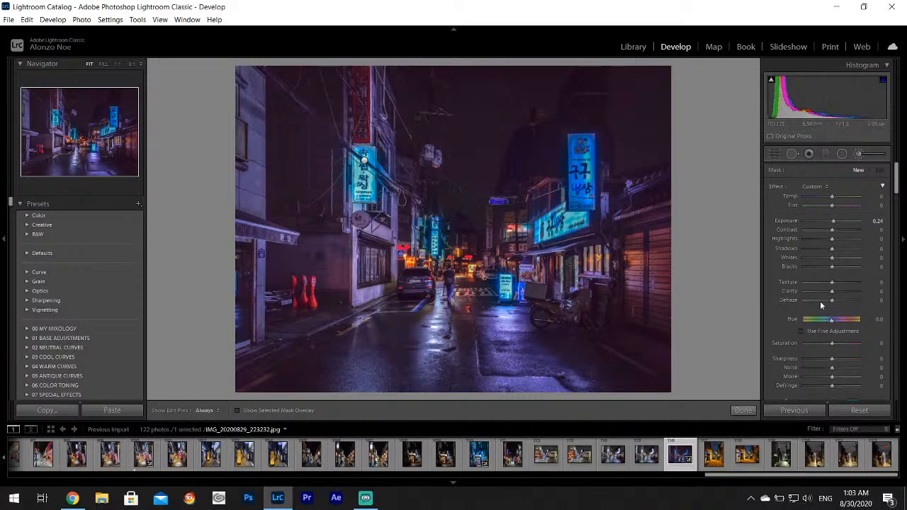
{"action": "scroll", "coordinate": [864, 291], "scroll_direction": "down", "scroll_amount": 3}
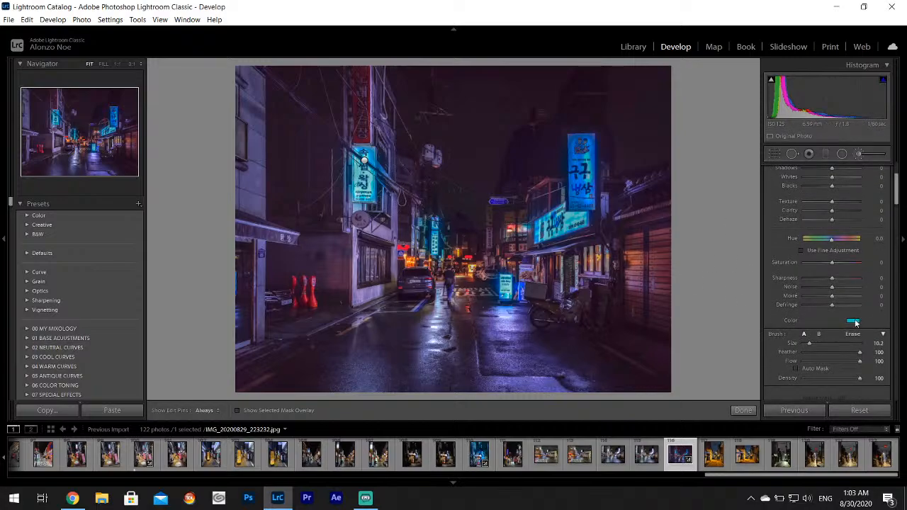
{"action": "left_click", "coordinate": [854, 321]}
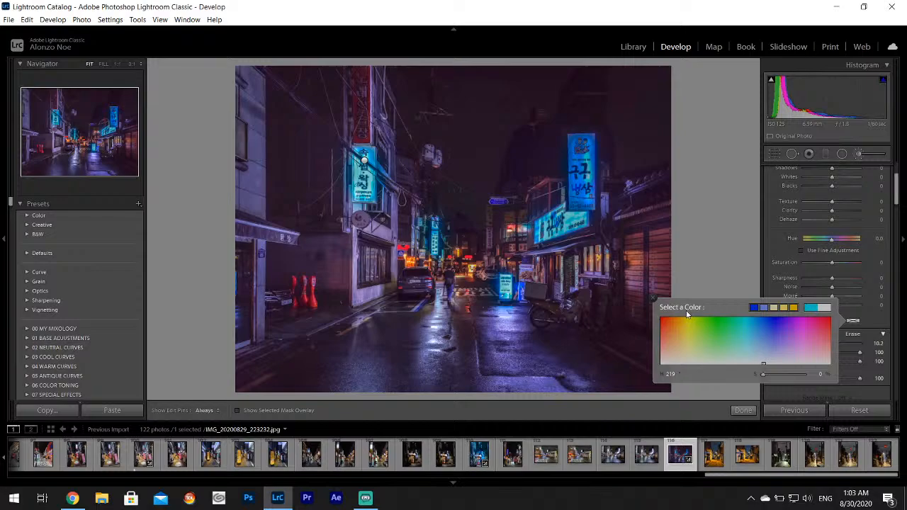
{"action": "left_click", "coordinate": [649, 295]}
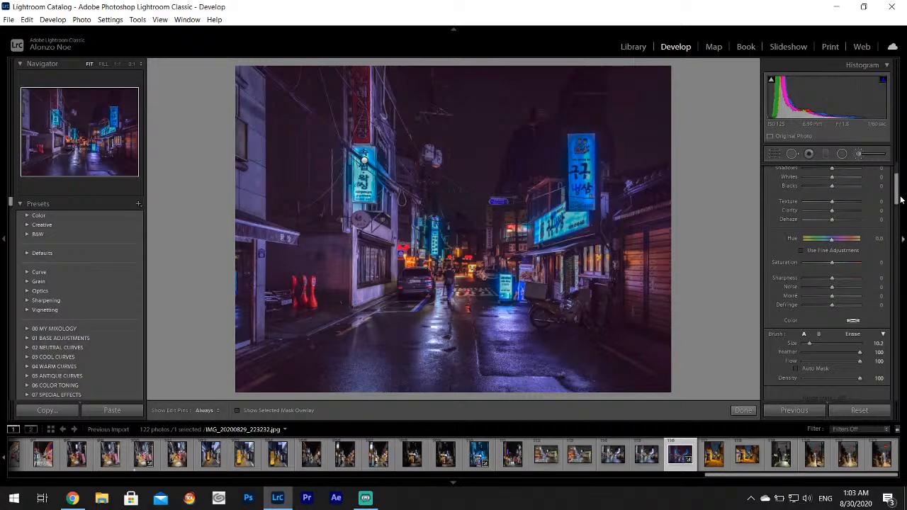
{"action": "scroll", "coordinate": [896, 181], "scroll_direction": "up", "scroll_amount": 3}
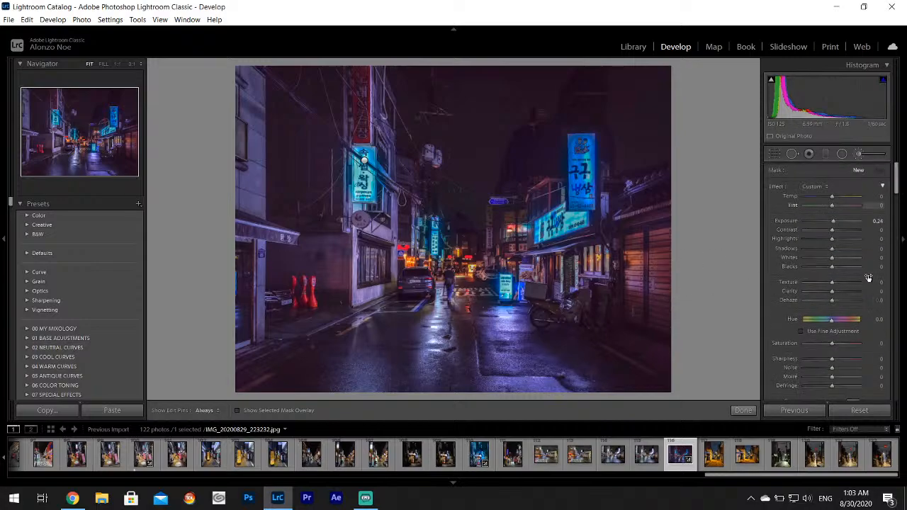
{"action": "left_click", "coordinate": [835, 258]}
Brush the brightening over the cyan shop signs and the freestanding sign, and finish the brush adjustment
{"action": "left_click", "coordinate": [361, 160]}
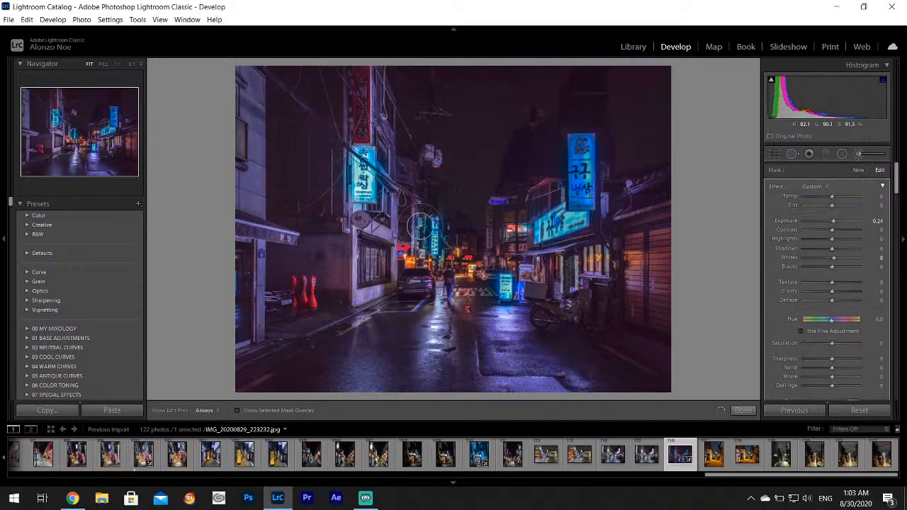
{"action": "mouse_move", "coordinate": [500, 230]}
{"action": "left_mouse_down"}
{"action": "mouse_move", "coordinate": [559, 231]}
{"action": "mouse_move", "coordinate": [586, 178]}
{"action": "mouse_move", "coordinate": [583, 151]}
{"action": "mouse_move", "coordinate": [581, 208]}
{"action": "mouse_move", "coordinate": [507, 259]}
{"action": "mouse_move", "coordinate": [498, 287]}
{"action": "left_mouse_up"}
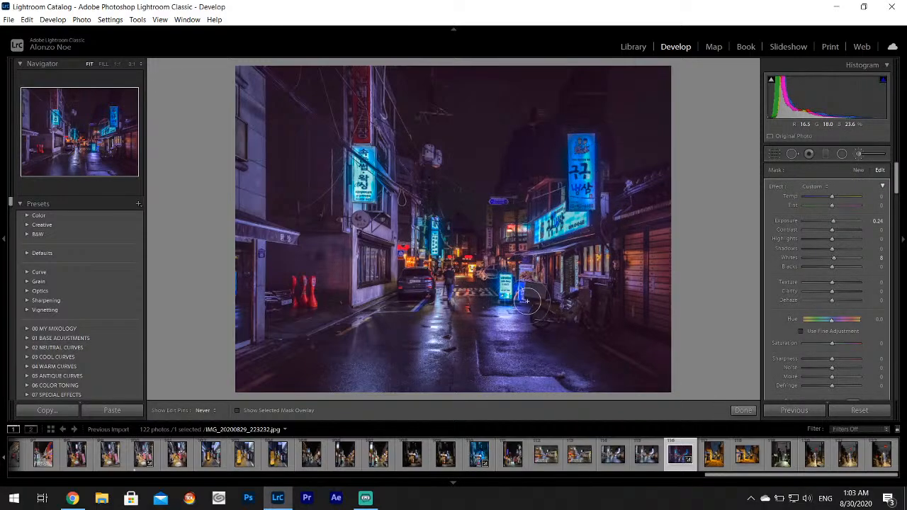
{"action": "left_click", "coordinate": [742, 410]}
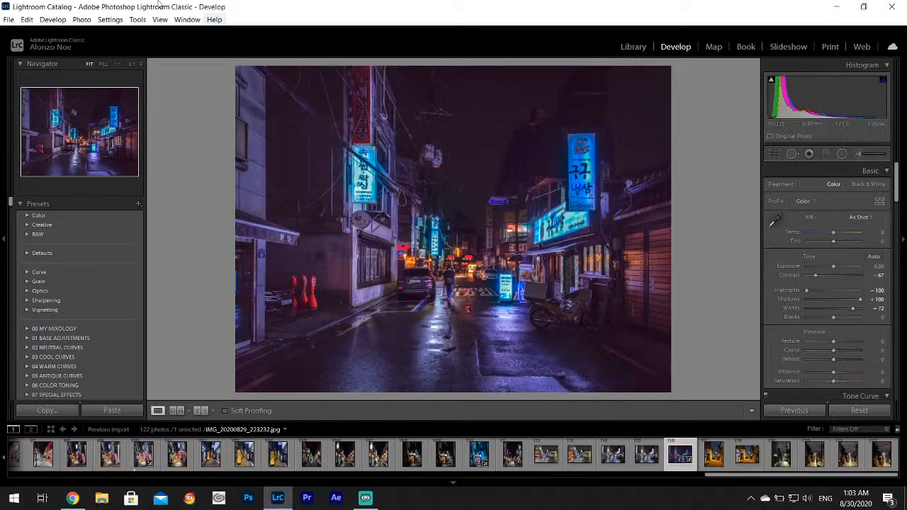
Export the finished wet-street photo with the current export settings
{"action": "left_click", "coordinate": [8, 19]}
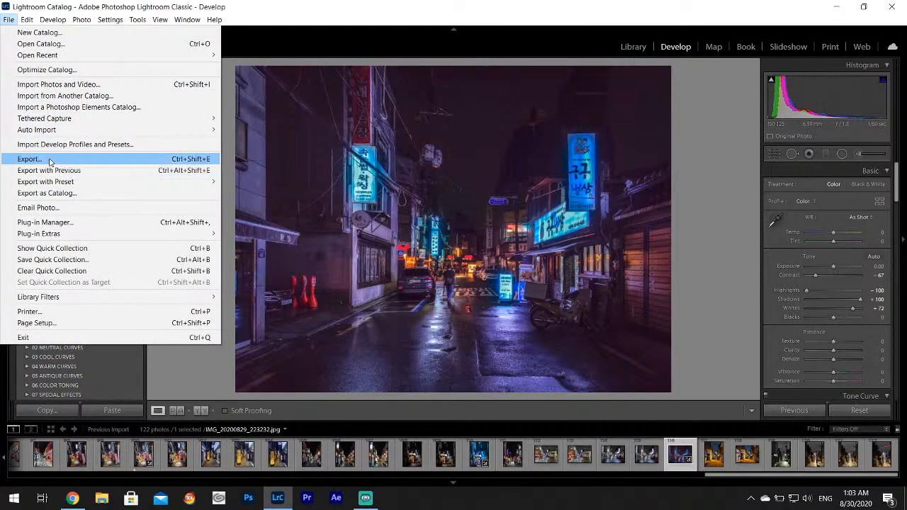
{"action": "left_click", "coordinate": [57, 159]}
{"action": "left_click", "coordinate": [601, 372]}
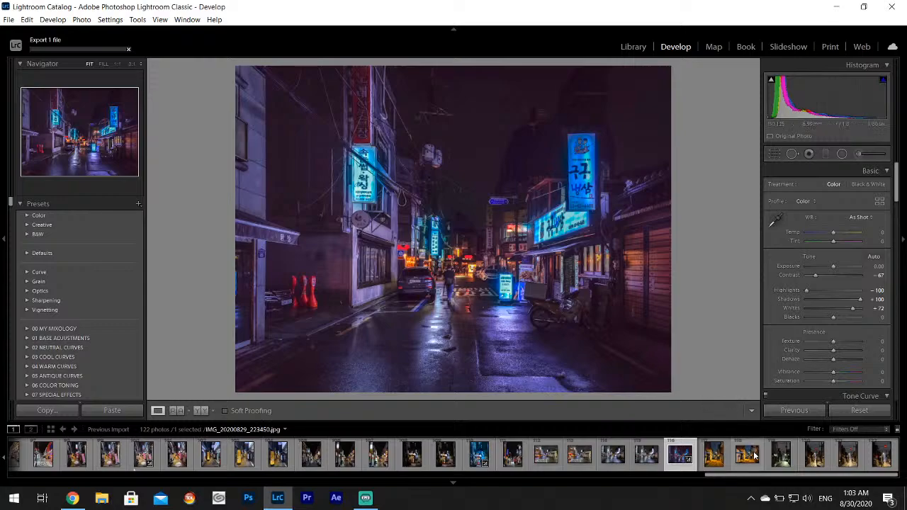
Look through the remaining night alley and street shots up to the last photo, IMG_20200829_224245.jpg
{"action": "left_click", "coordinate": [720, 468]}
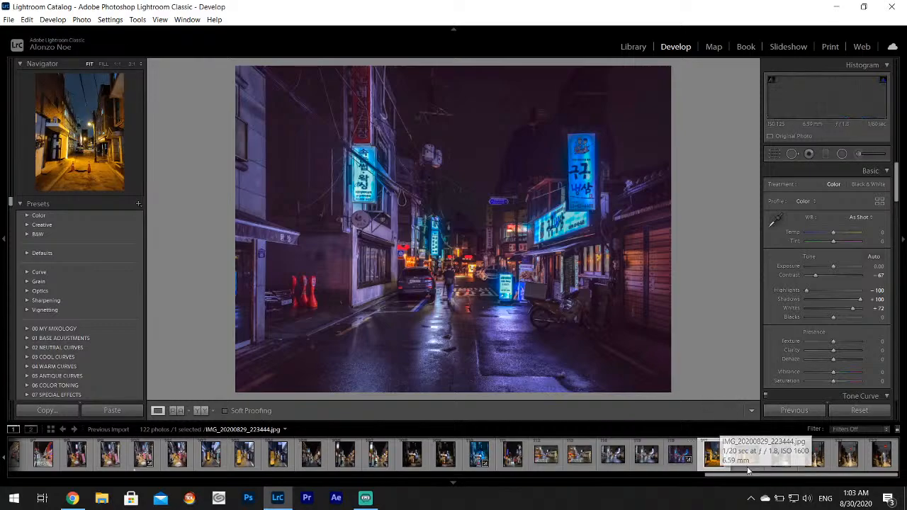
{"action": "left_click", "coordinate": [747, 463]}
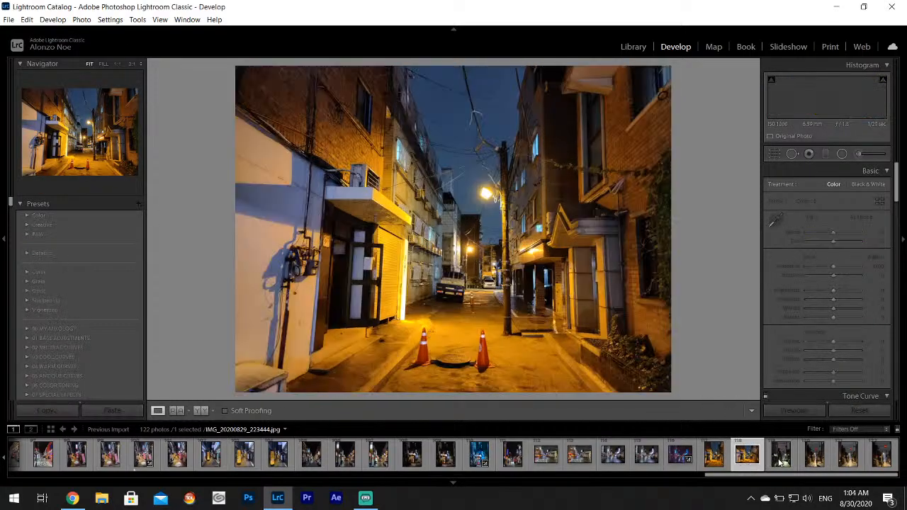
{"action": "left_click", "coordinate": [781, 462]}
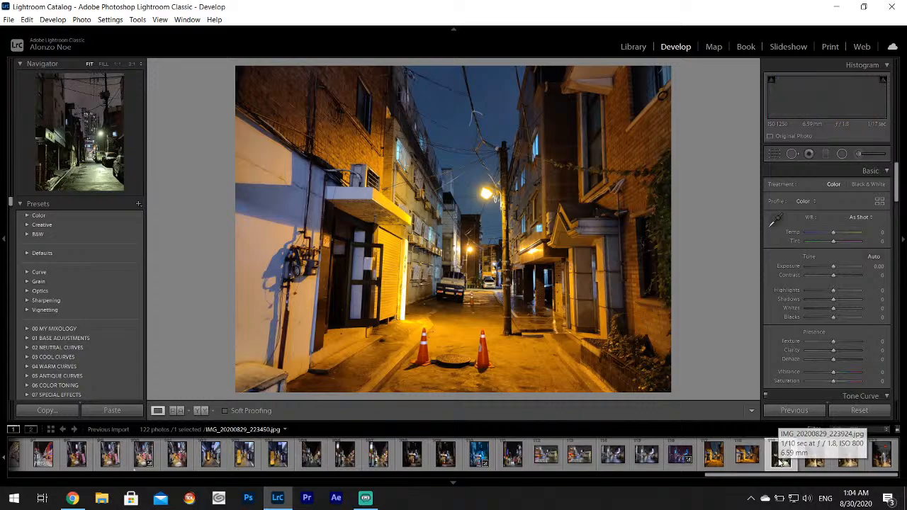
{"action": "left_click", "coordinate": [809, 462]}
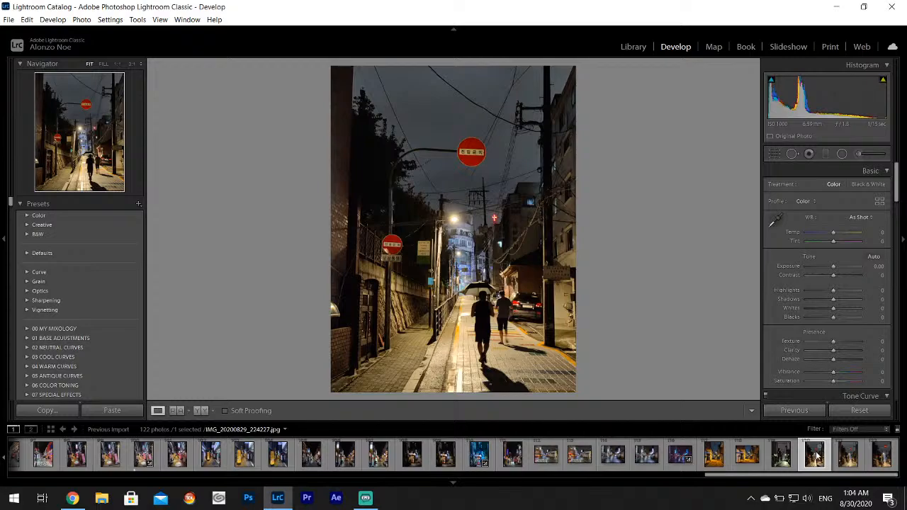
{"action": "left_click", "coordinate": [851, 462]}
{"action": "left_click", "coordinate": [884, 460]}
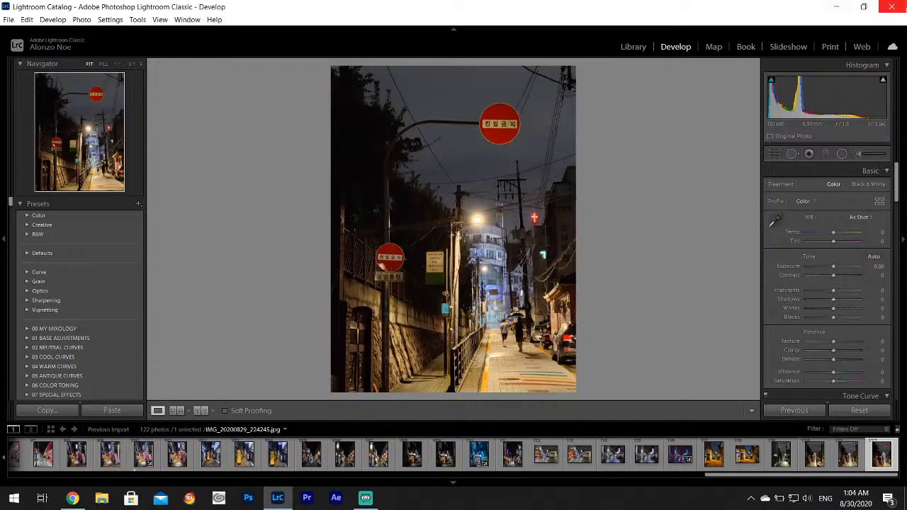
Quit the photo editor and skip the catalog backup this time
{"action": "left_click", "coordinate": [891, 6]}
{"action": "left_click", "coordinate": [514, 255]}
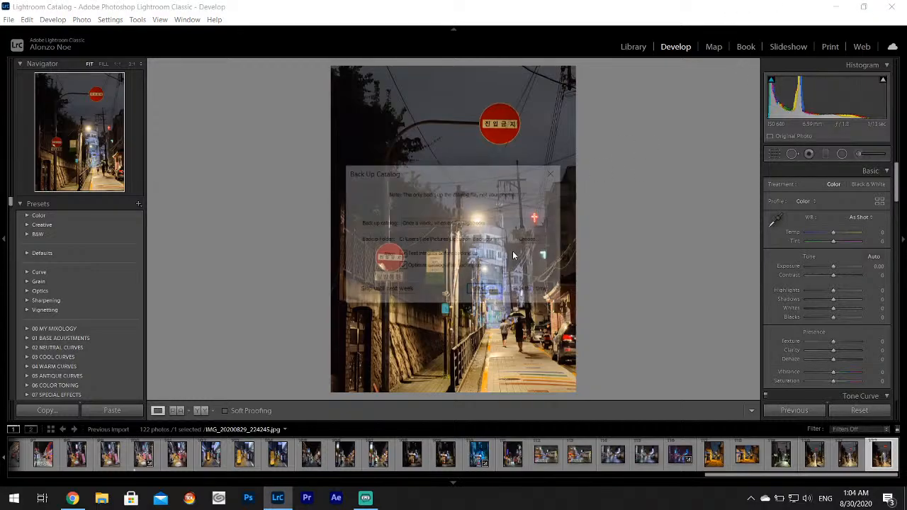
{"action": "left_click", "coordinate": [533, 291]}
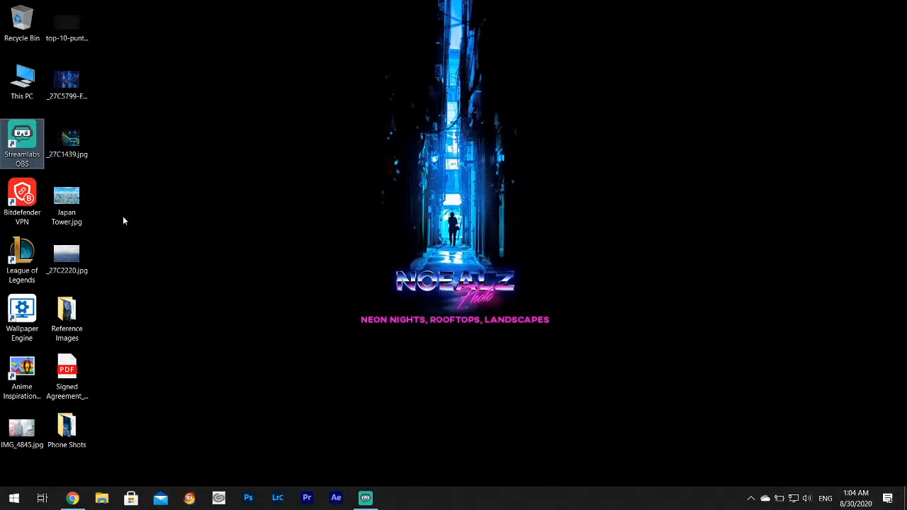
Look through the exported night street photos in the desktop's Phone Shots folder, from IMG_20200829_213538.jpg to IMG_20200829_223232.jpg
{"action": "double_click", "coordinate": [67, 428]}
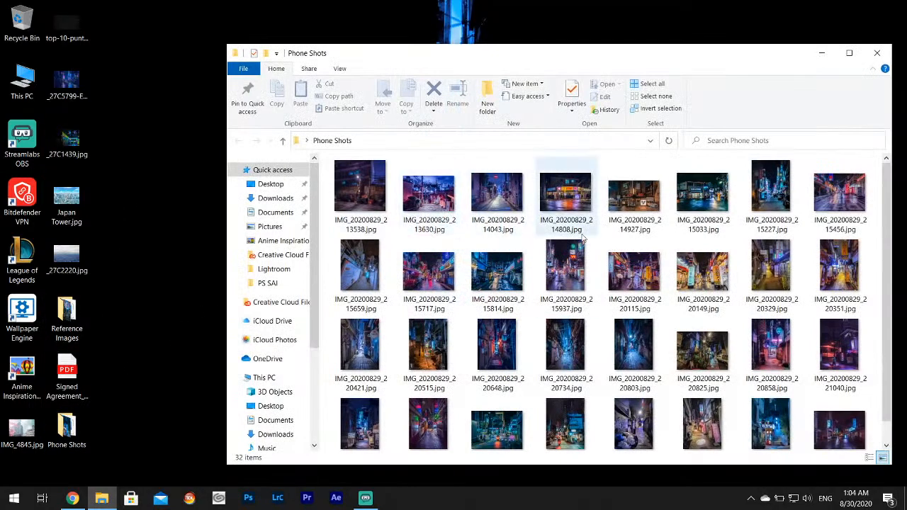
{"action": "double_click", "coordinate": [373, 185]}
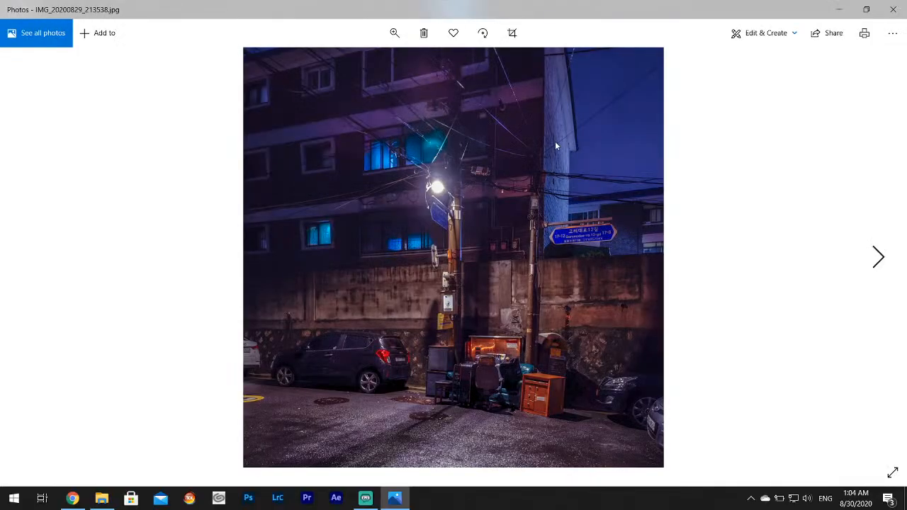
{"action": "left_click", "coordinate": [878, 261]}
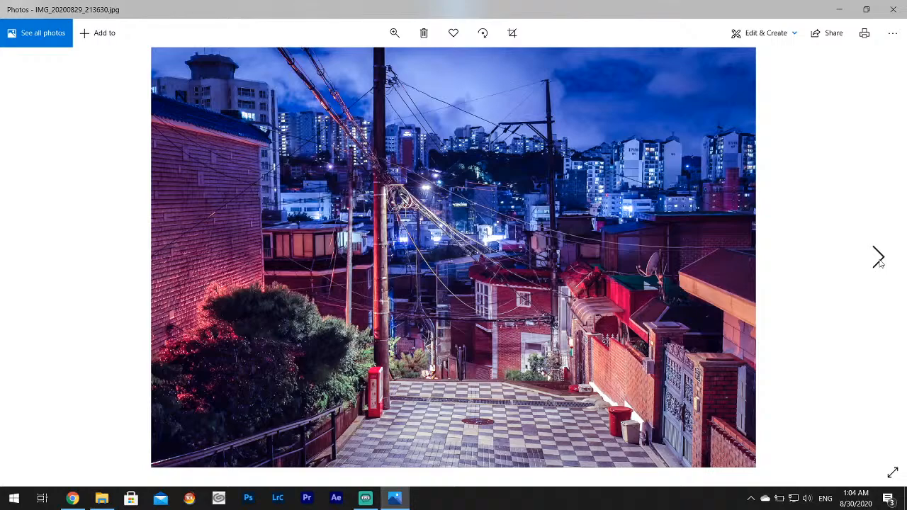
{"action": "left_click", "coordinate": [879, 260]}
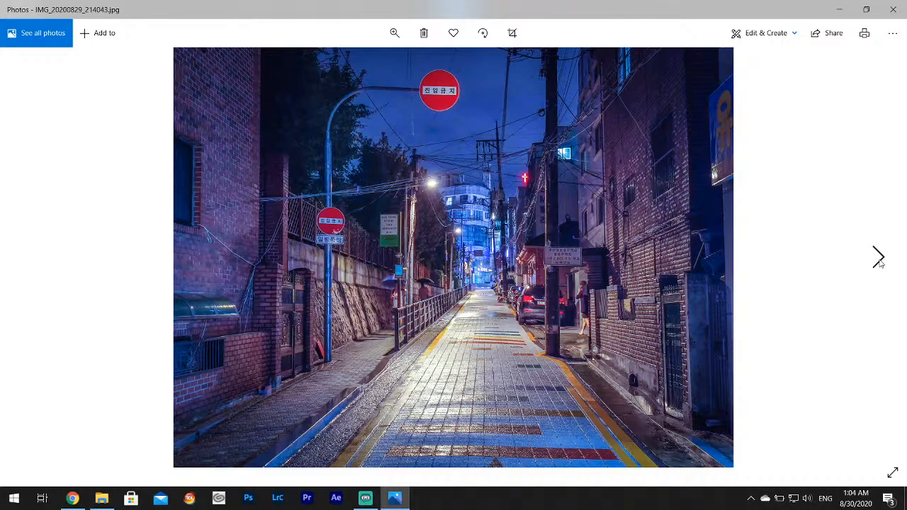
{"action": "left_click", "coordinate": [879, 261]}
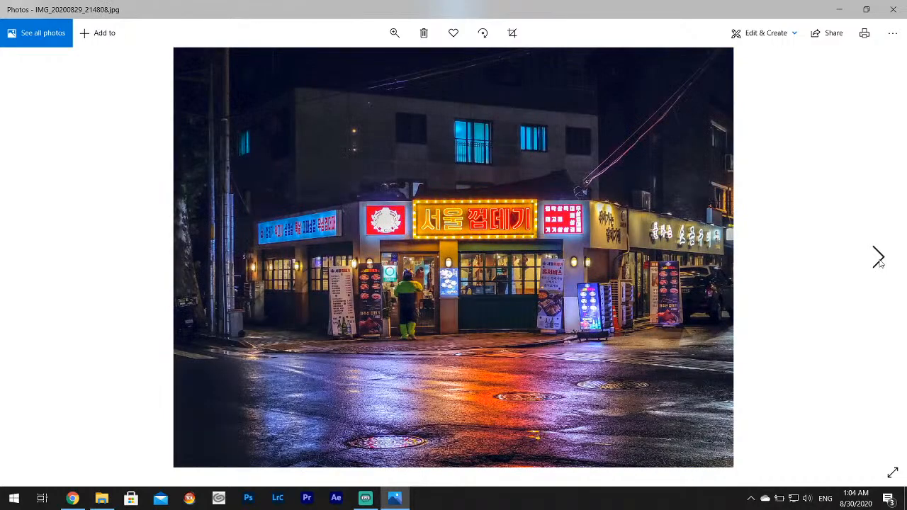
{"action": "left_click", "coordinate": [879, 261]}
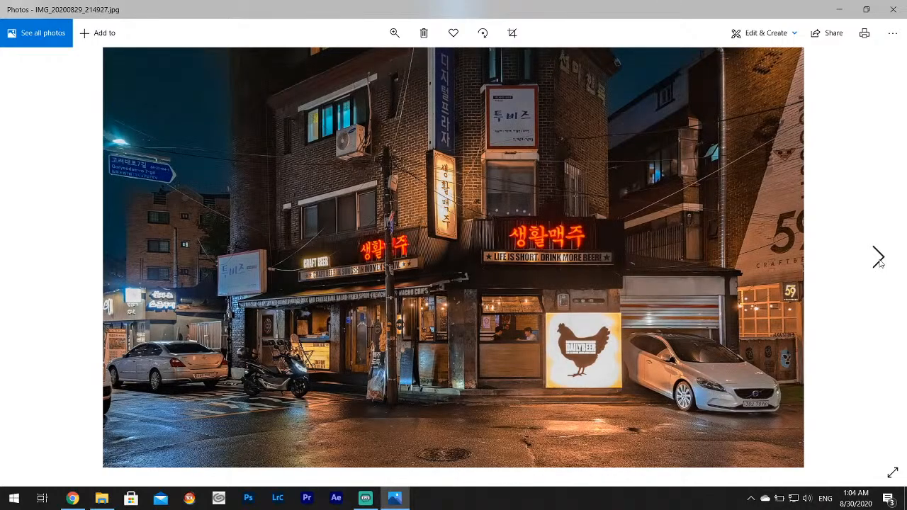
{"action": "left_click", "coordinate": [879, 261]}
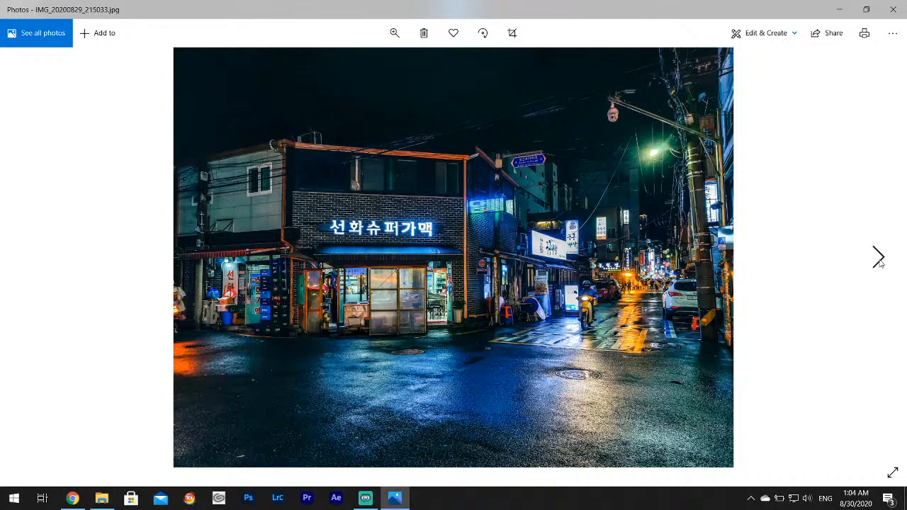
{"action": "left_click", "coordinate": [879, 260]}
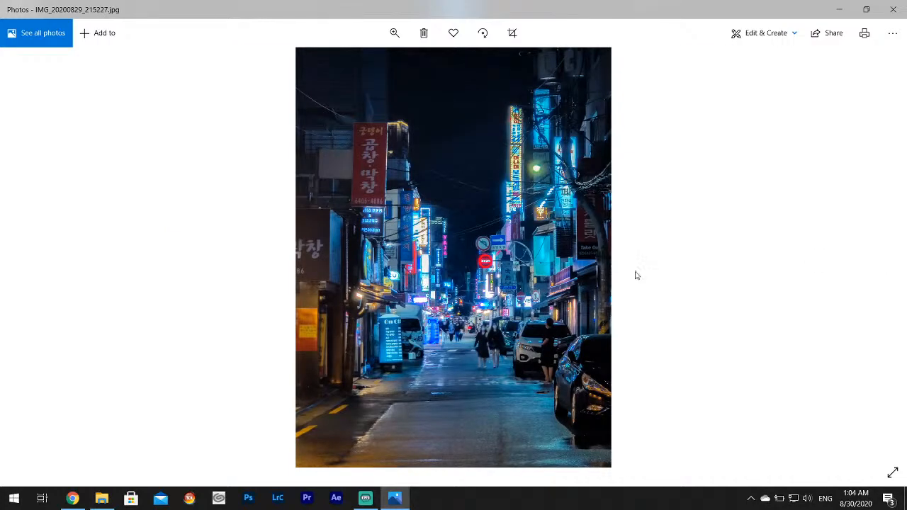
{"action": "left_click", "coordinate": [879, 259]}
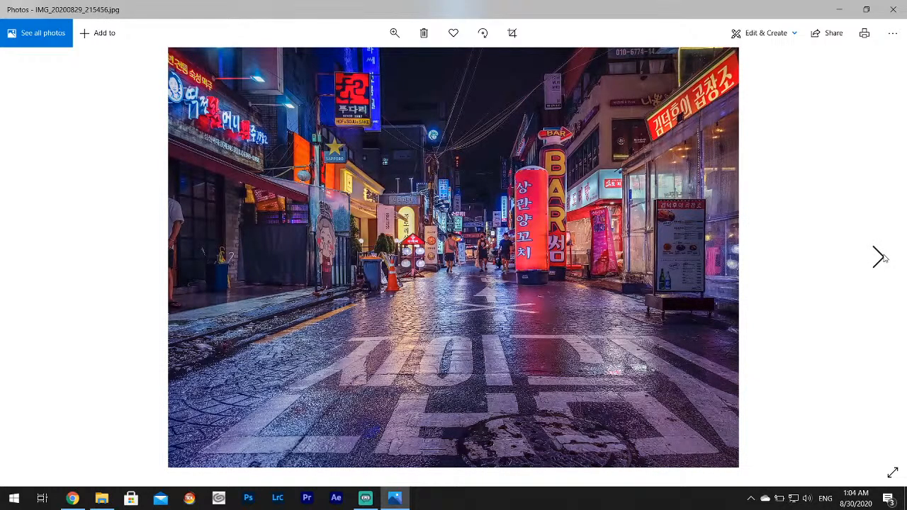
{"action": "left_click", "coordinate": [880, 258]}
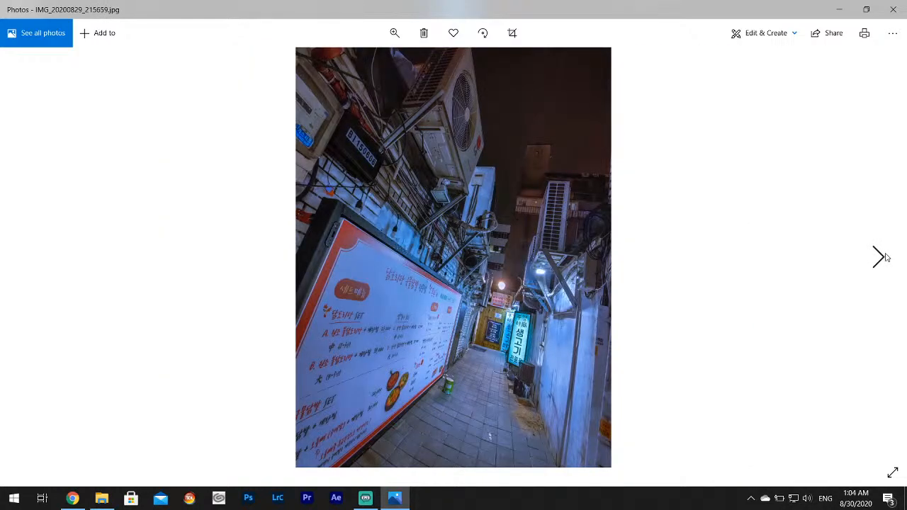
{"action": "left_click", "coordinate": [883, 258]}
{"action": "left_click", "coordinate": [885, 258]}
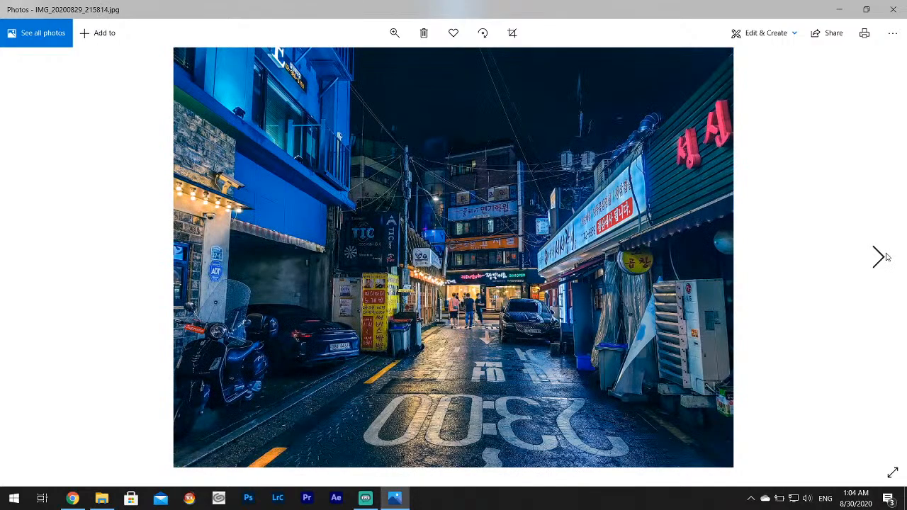
{"action": "left_click", "coordinate": [889, 258]}
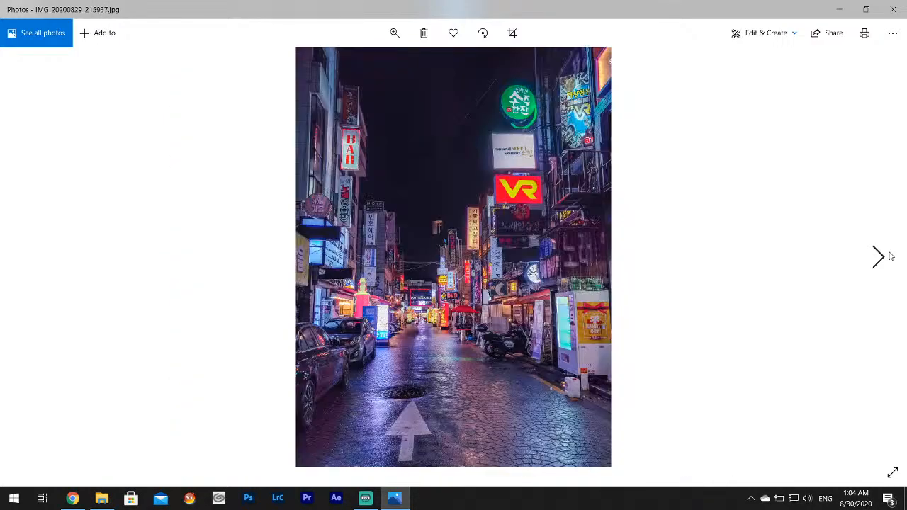
{"action": "left_click", "coordinate": [891, 256]}
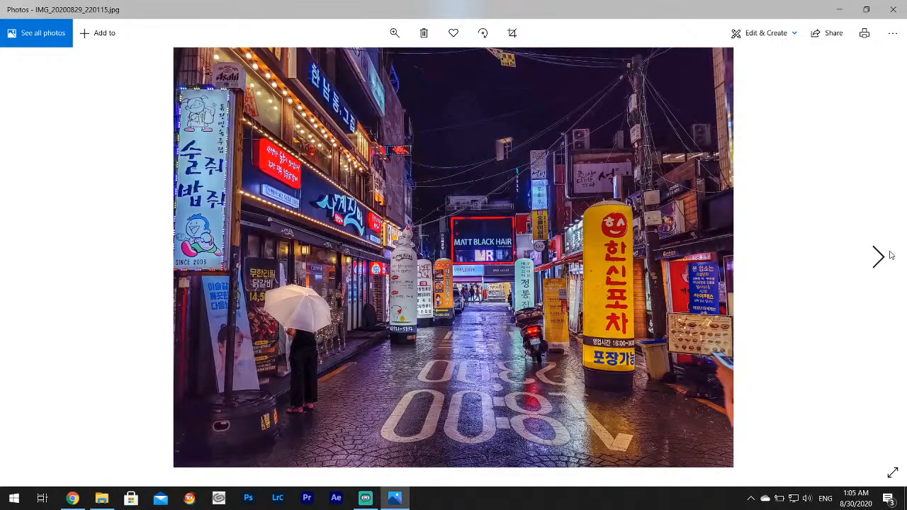
{"action": "left_click", "coordinate": [891, 256]}
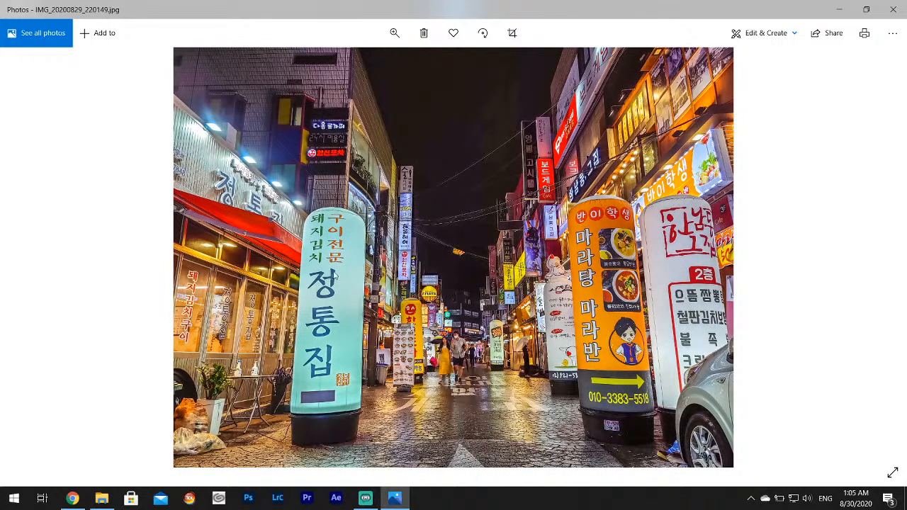
{"action": "left_click", "coordinate": [877, 258]}
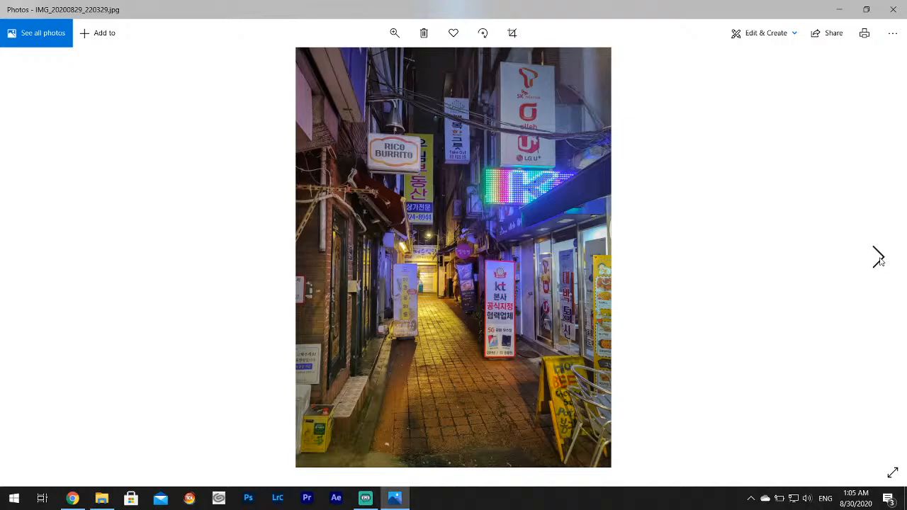
{"action": "left_click", "coordinate": [879, 258]}
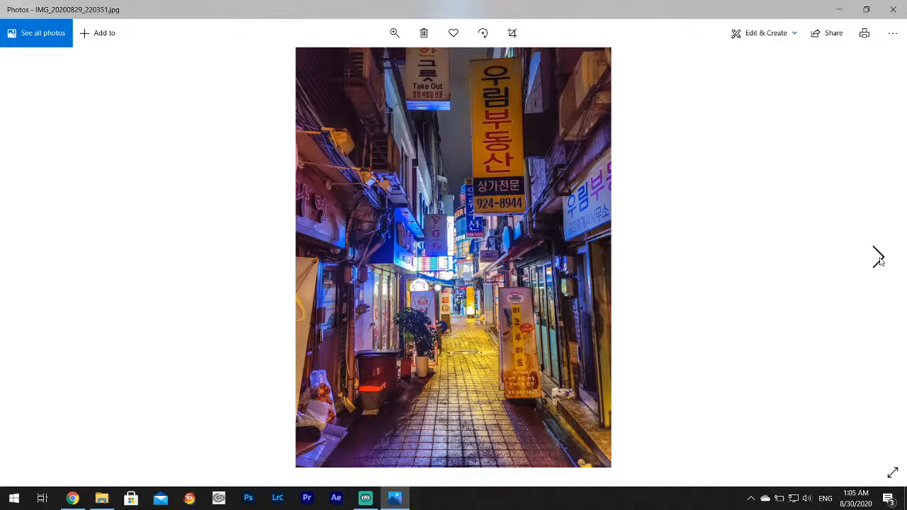
{"action": "left_click", "coordinate": [879, 258]}
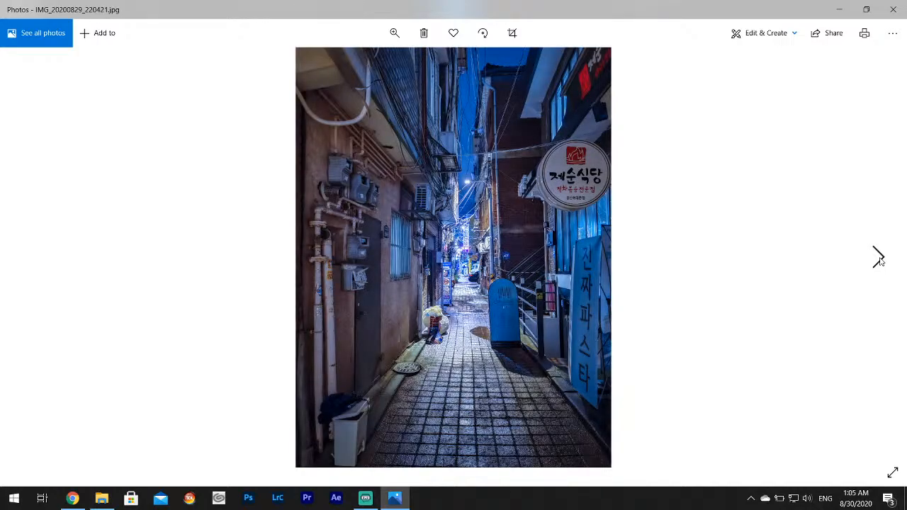
{"action": "left_click", "coordinate": [879, 258]}
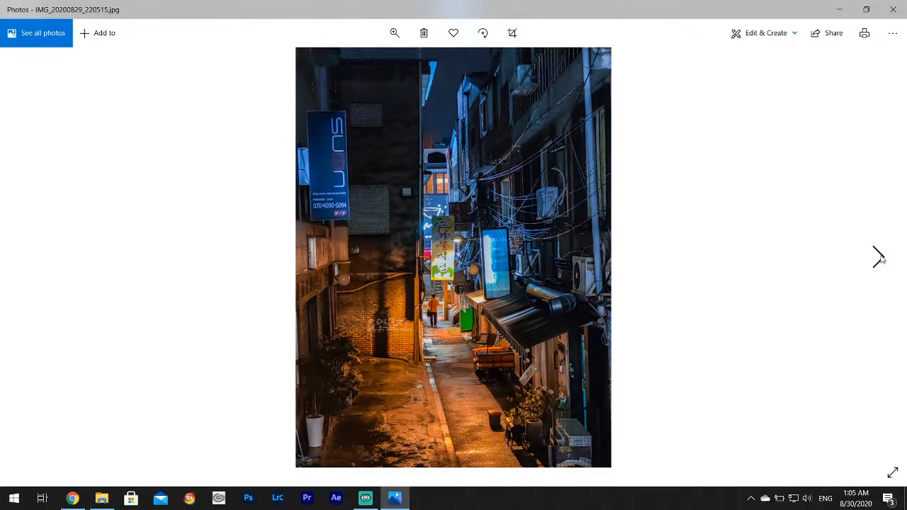
{"action": "left_click", "coordinate": [879, 258]}
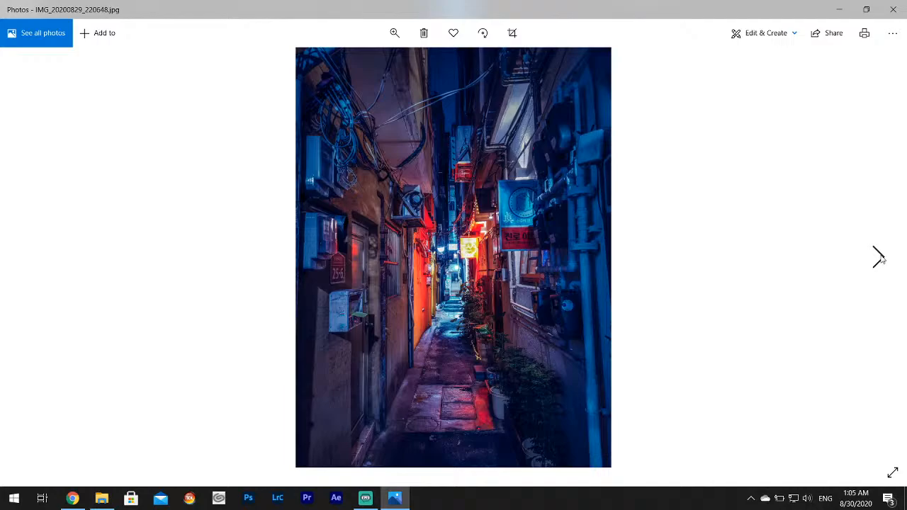
{"action": "left_click", "coordinate": [878, 258]}
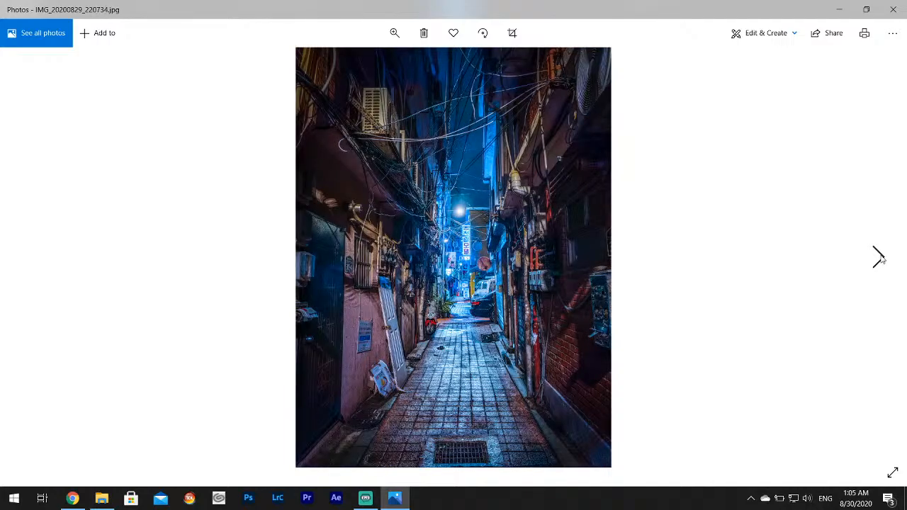
{"action": "left_click", "coordinate": [879, 258]}
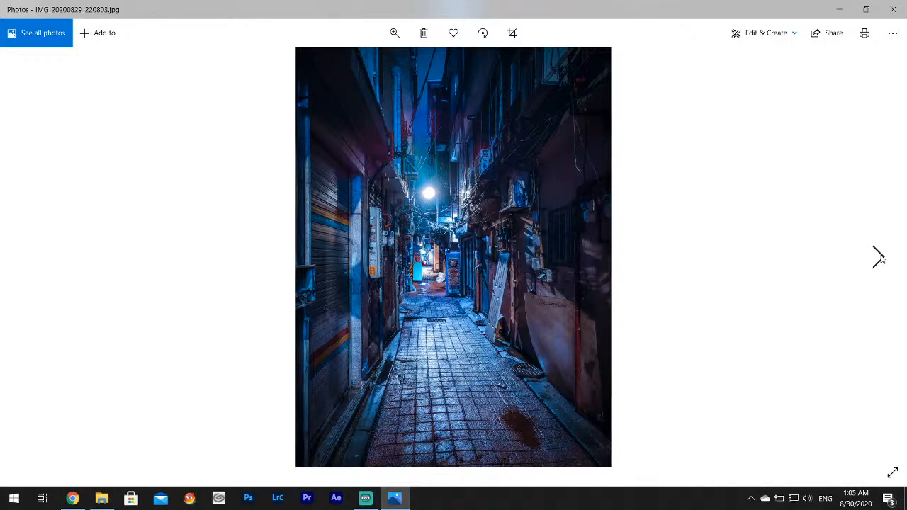
{"action": "left_click", "coordinate": [879, 258]}
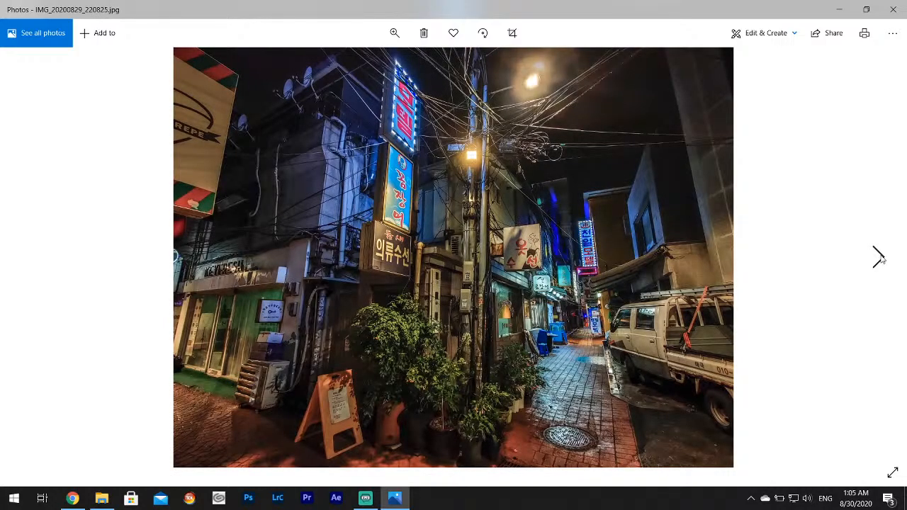
{"action": "left_click", "coordinate": [879, 258]}
{"action": "left_click", "coordinate": [879, 258]}
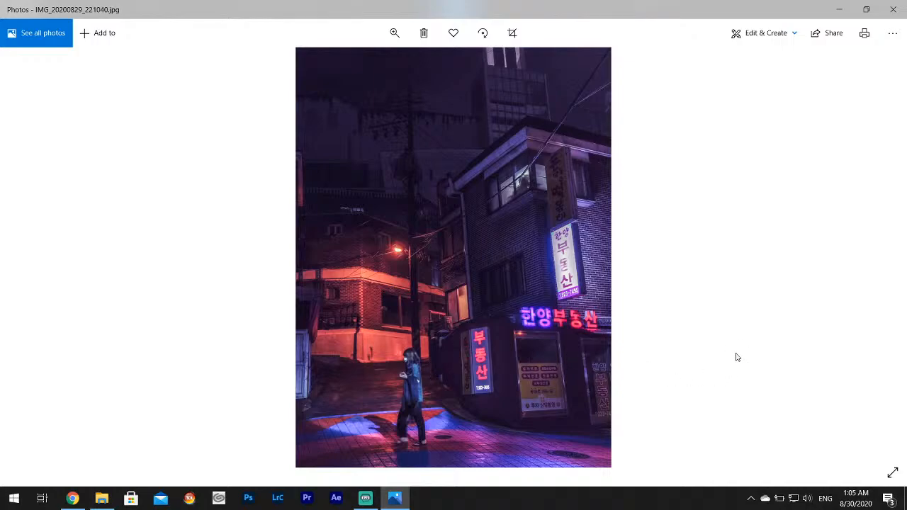
{"action": "left_click", "coordinate": [884, 259]}
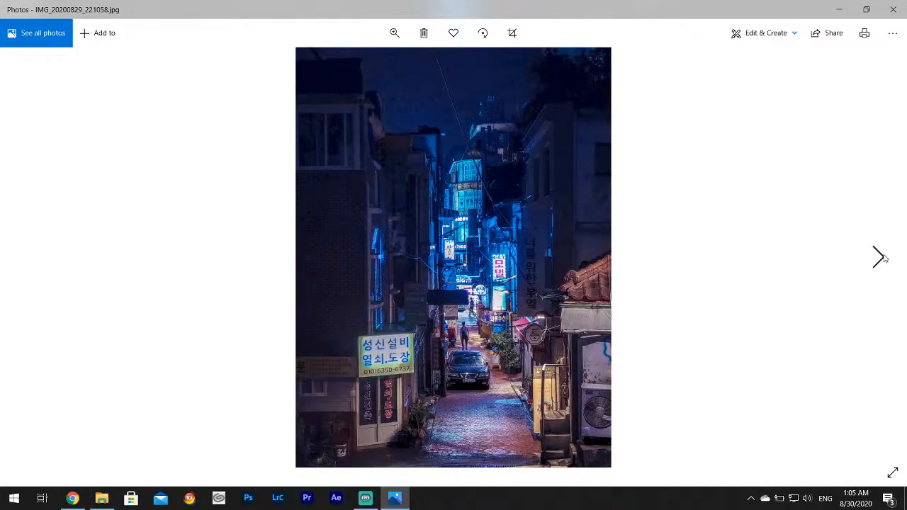
{"action": "left_click", "coordinate": [885, 259]}
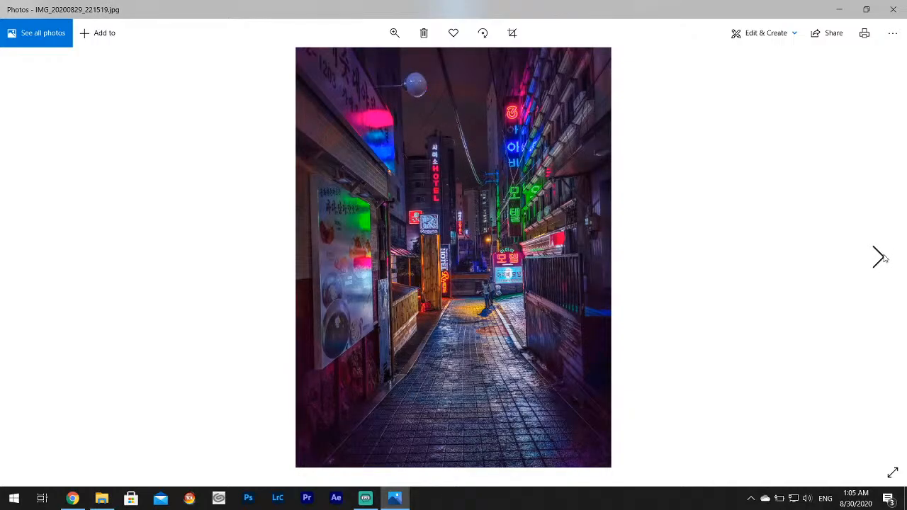
{"action": "left_click", "coordinate": [885, 259]}
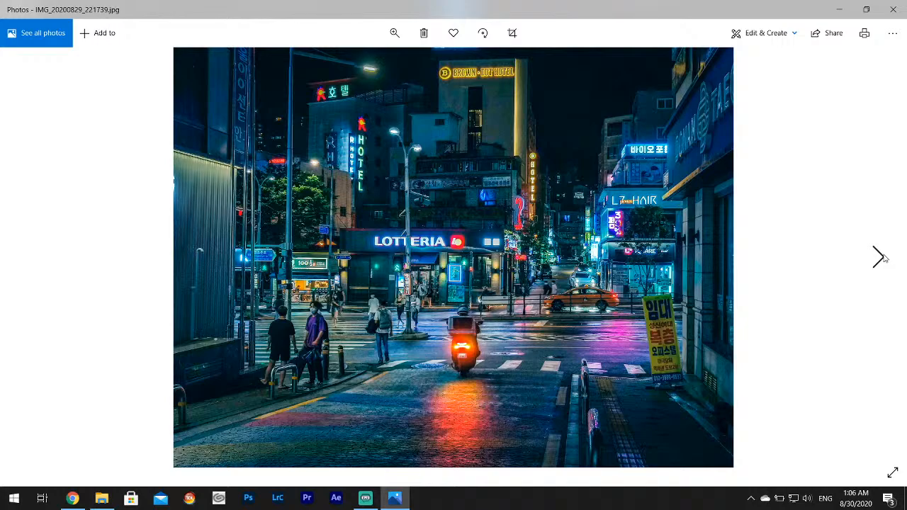
{"action": "left_click", "coordinate": [885, 259]}
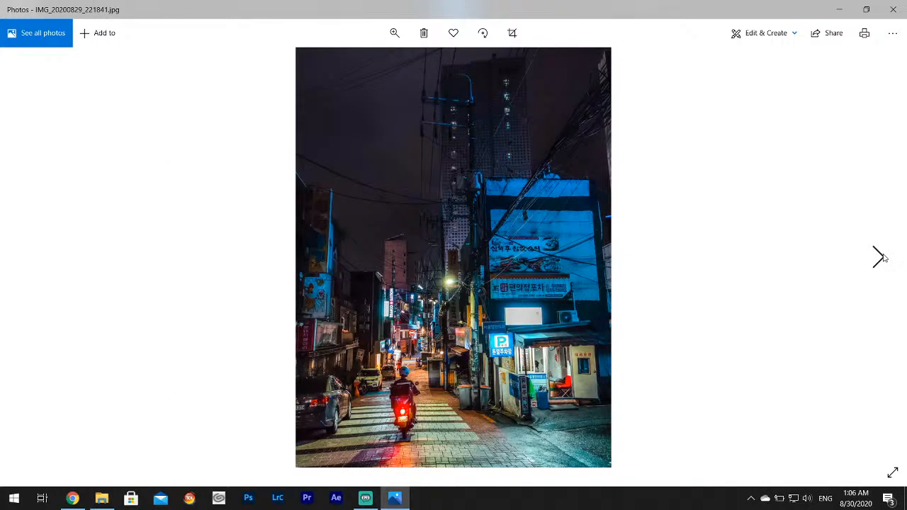
{"action": "left_click", "coordinate": [881, 259]}
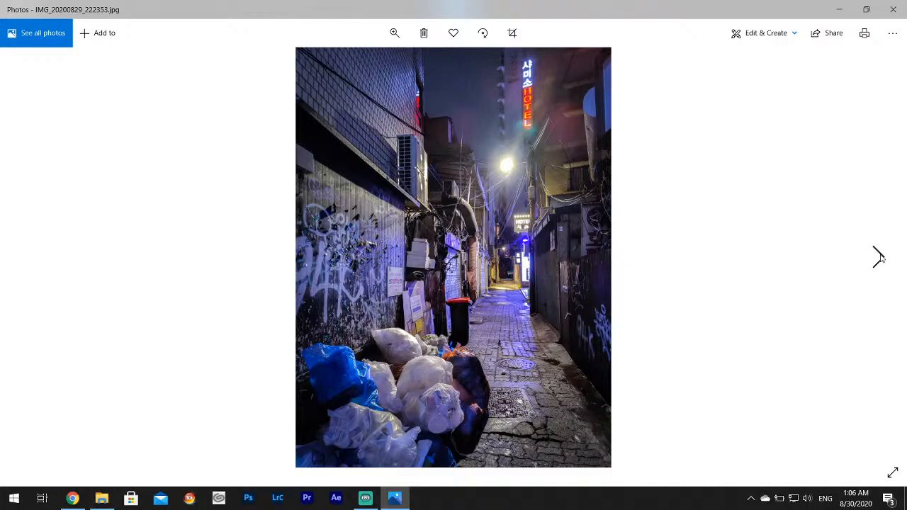
{"action": "left_click", "coordinate": [881, 260]}
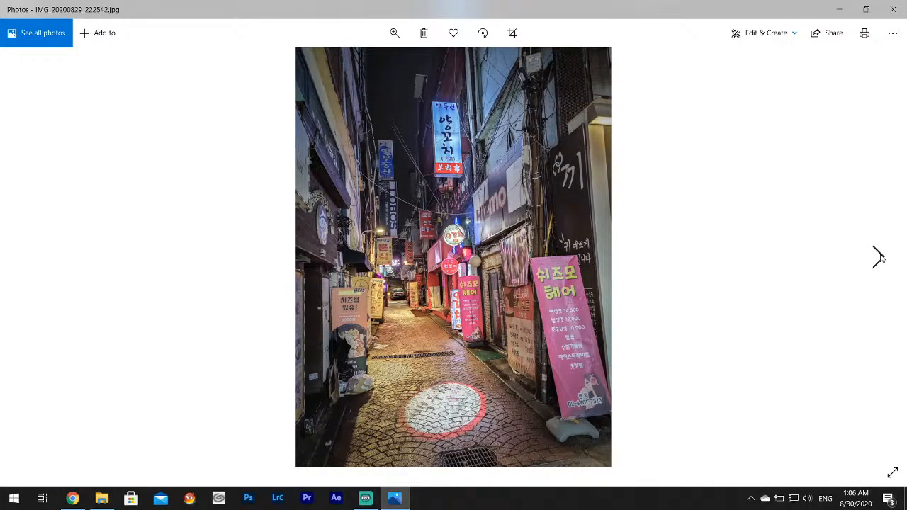
{"action": "left_click", "coordinate": [881, 260]}
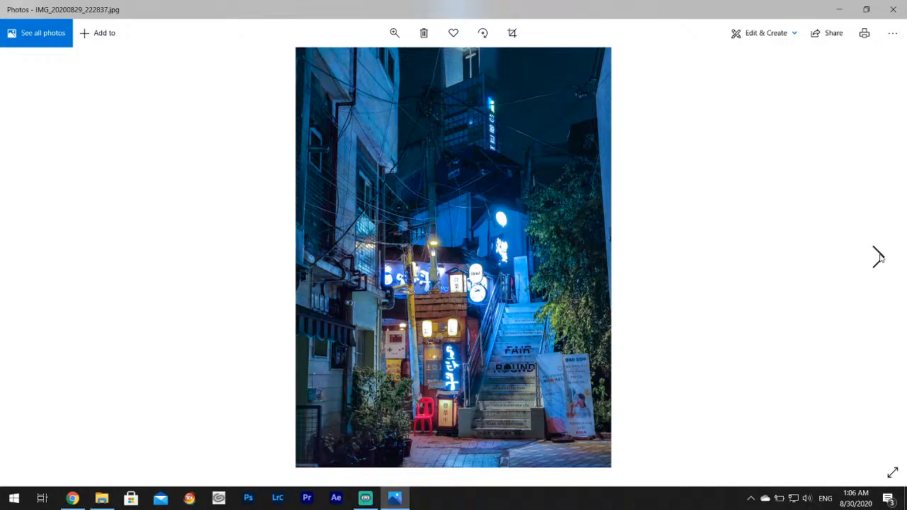
{"action": "left_click", "coordinate": [879, 258]}
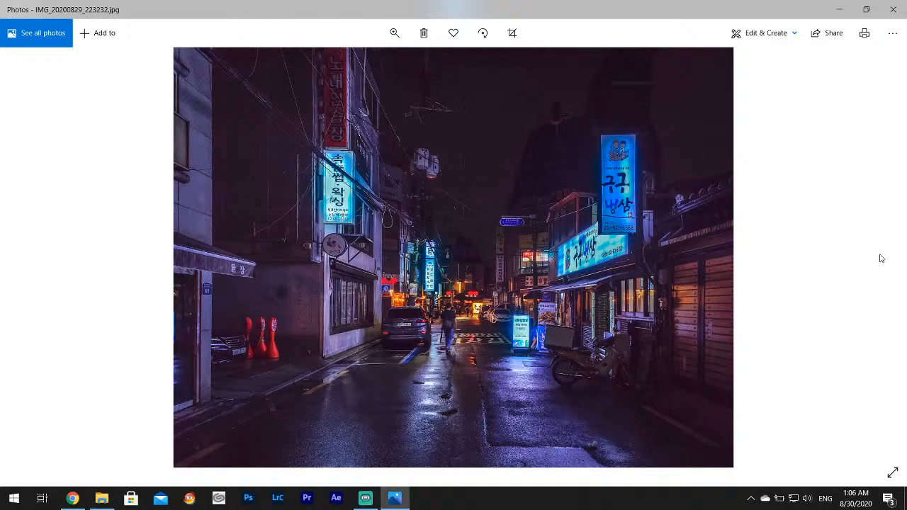
{"action": "left_click", "coordinate": [894, 9]}
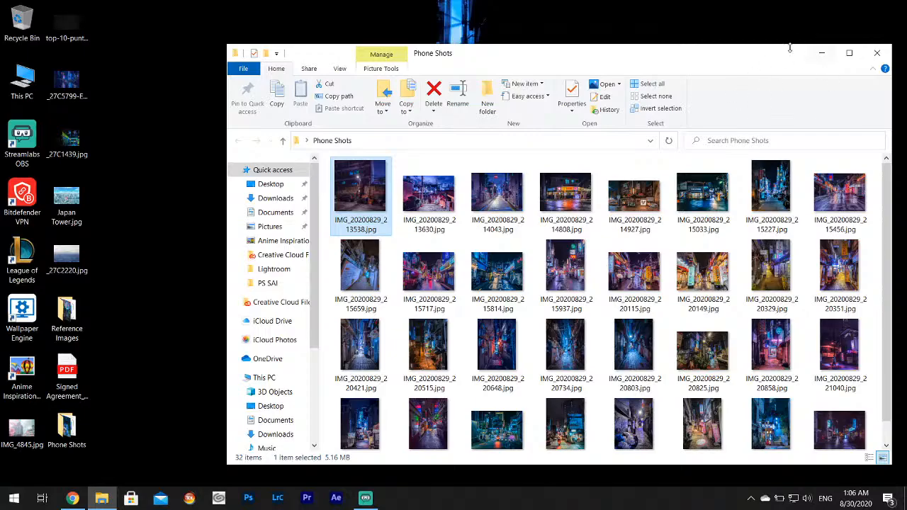
Switch to Chrome, search for "google drive" in a new tab and open My Drive
{"action": "left_click_drag", "start_coordinate": [753, 57], "coordinate": [699, 39]}
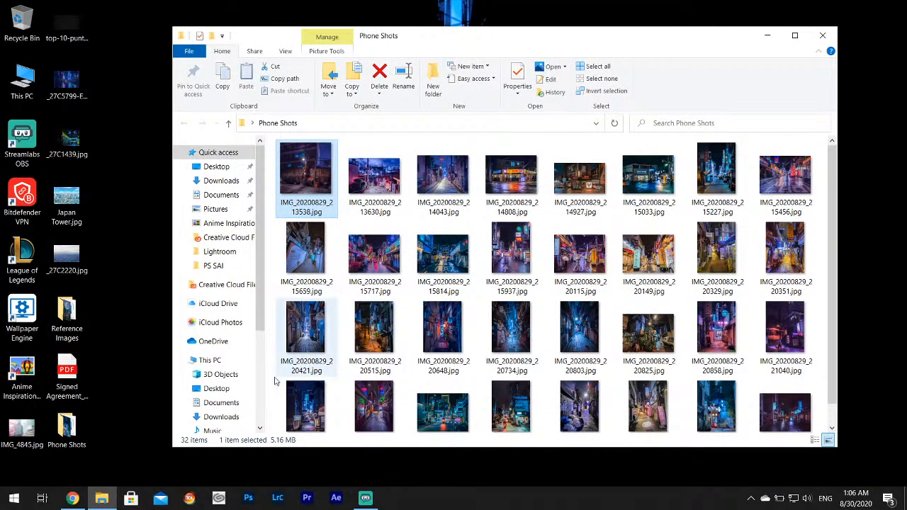
{"action": "left_click", "coordinate": [72, 498]}
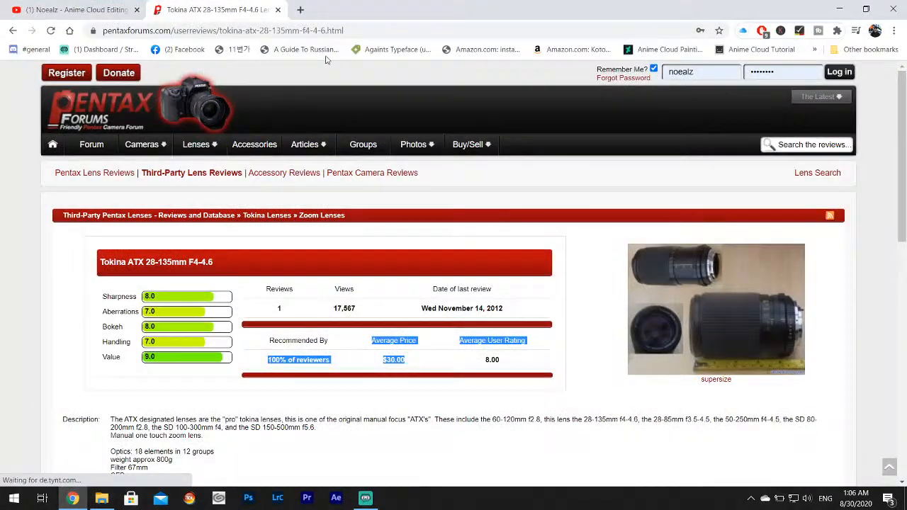
{"action": "left_click", "coordinate": [298, 9]}
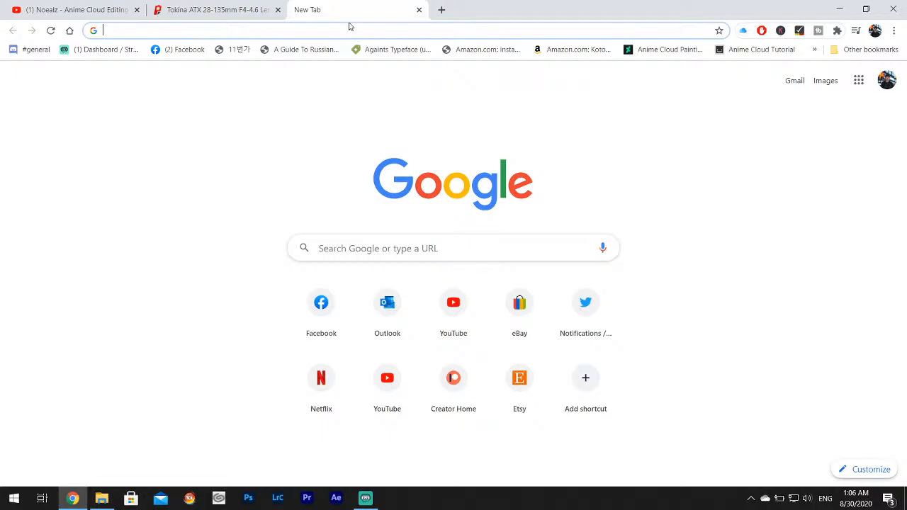
{"action": "left_click", "coordinate": [348, 28]}
{"action": "type", "text": "google drive"}
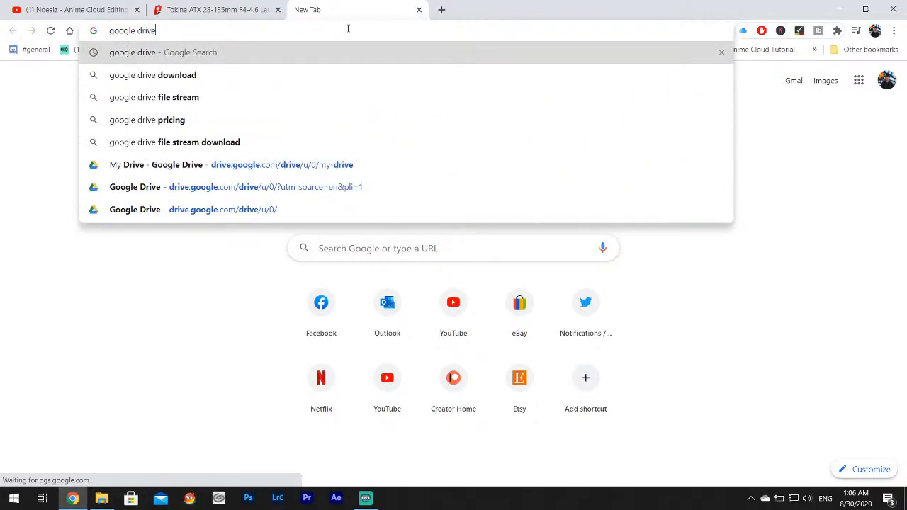
{"action": "key", "text": "Return"}
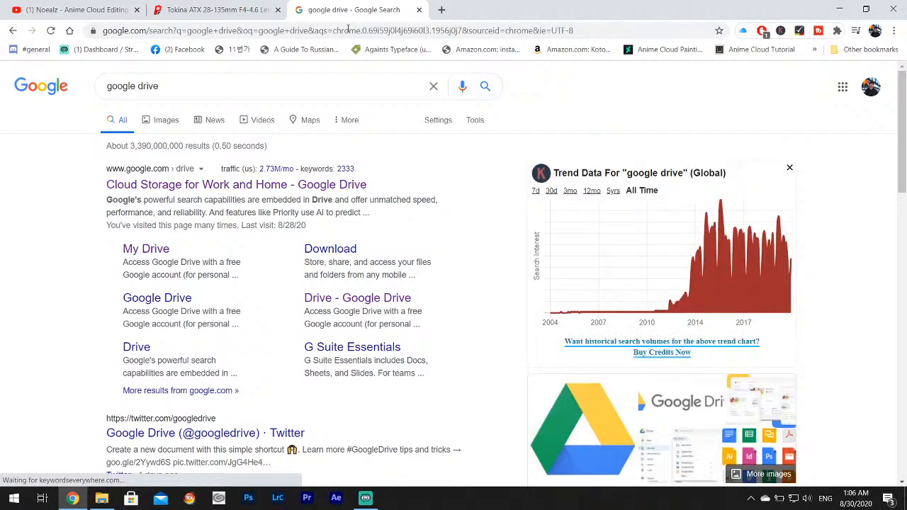
{"action": "left_click", "coordinate": [151, 251]}
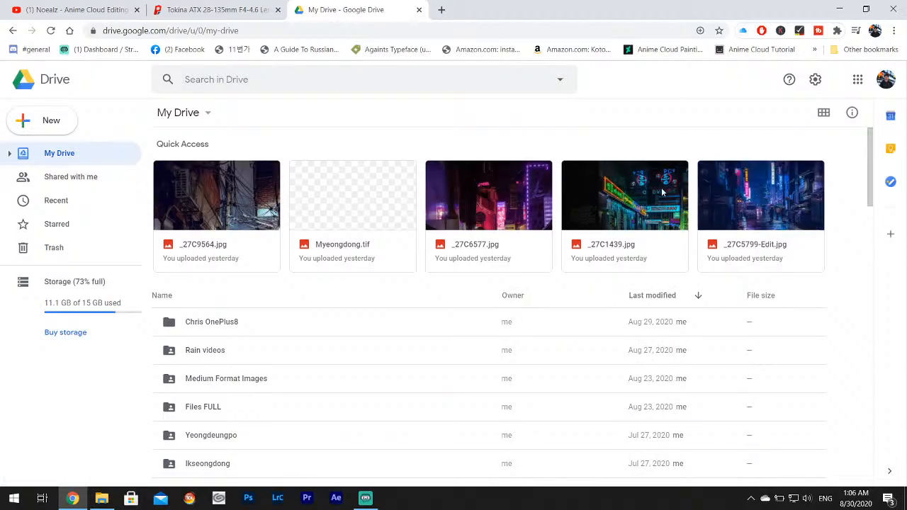
Create a new folder named "Phone Pics" in My Drive
{"action": "scroll", "coordinate": [301, 319], "scroll_direction": "down", "scroll_amount": 4}
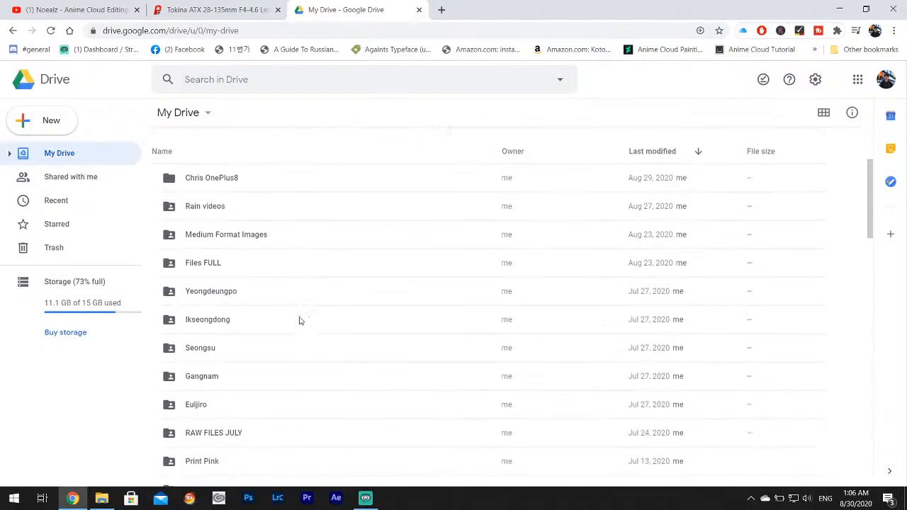
{"action": "left_click", "coordinate": [59, 125]}
{"action": "left_click", "coordinate": [66, 132]}
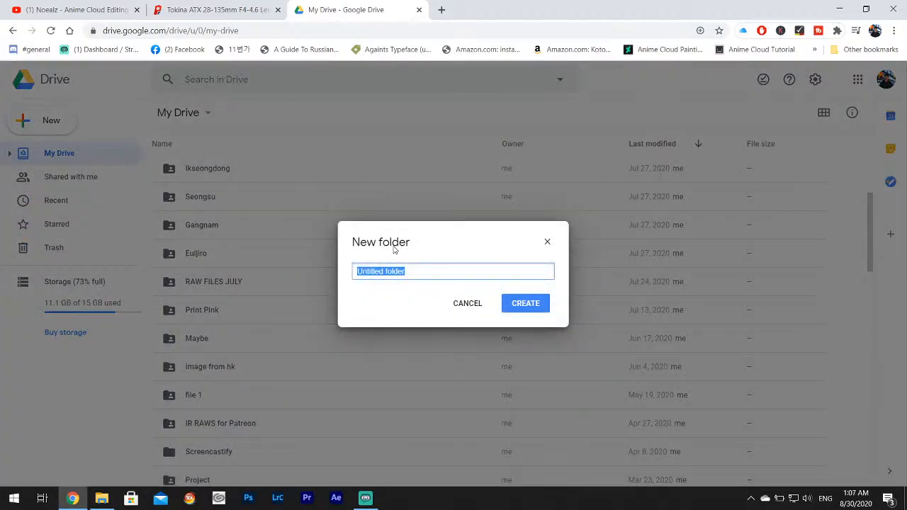
{"action": "type", "text": "OP"}
{"action": "key", "text": "BackSpace"}
{"action": "key", "text": "BackSpace"}
{"action": "type", "text": "Phone P"}
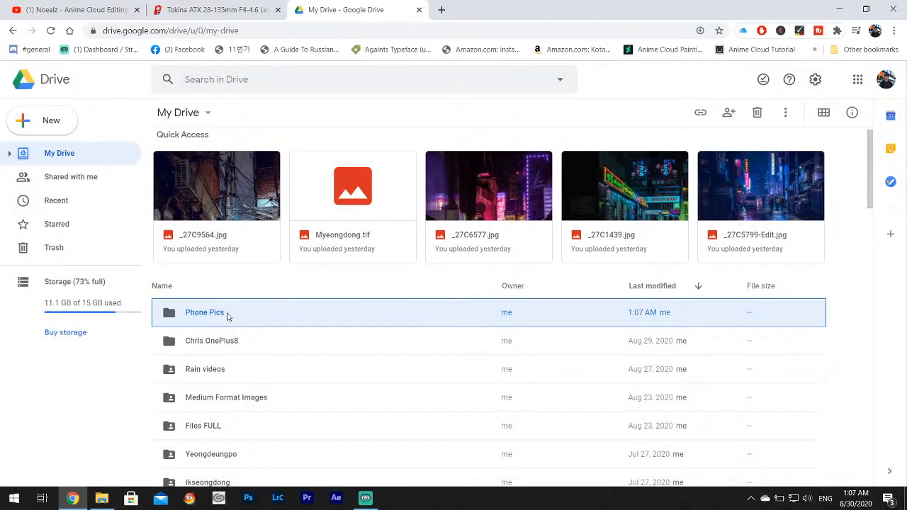
Upload all photos from the Phone Shots folder, IMG_20200829_213538.jpg to IMG_20200829_223232.jpg, into the Phone Pics folder on Google Drive
{"action": "double_click", "coordinate": [230, 316]}
{"action": "left_click", "coordinate": [101, 498]}
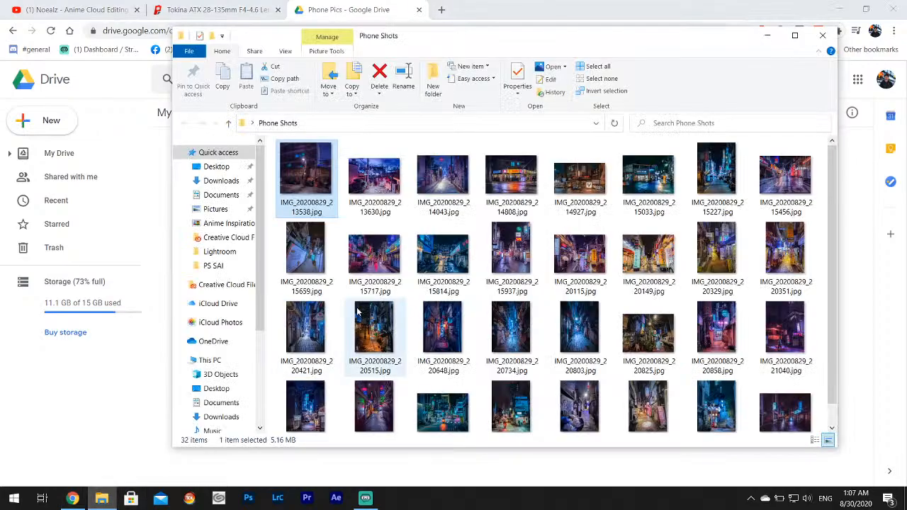
{"action": "scroll", "coordinate": [709, 355], "scroll_direction": "down", "scroll_amount": 1}
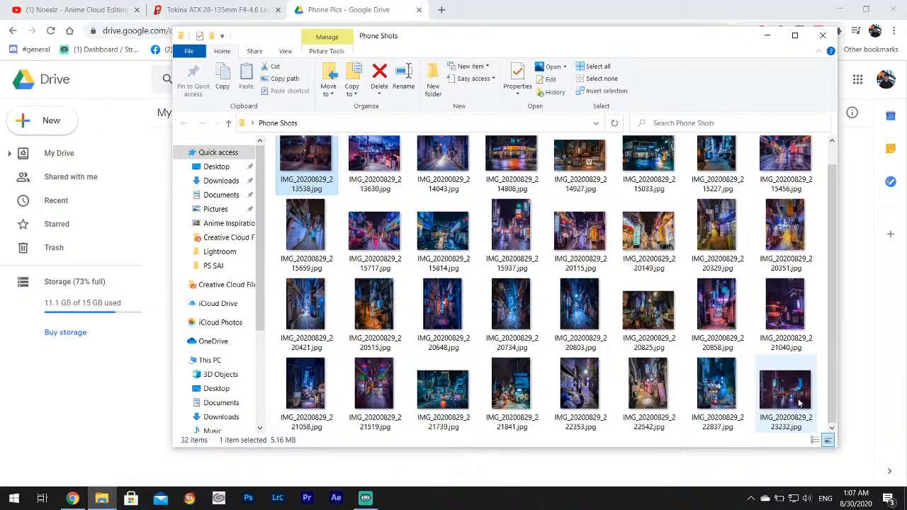
{"action": "left_click", "coordinate": [789, 392], "text": "shift"}
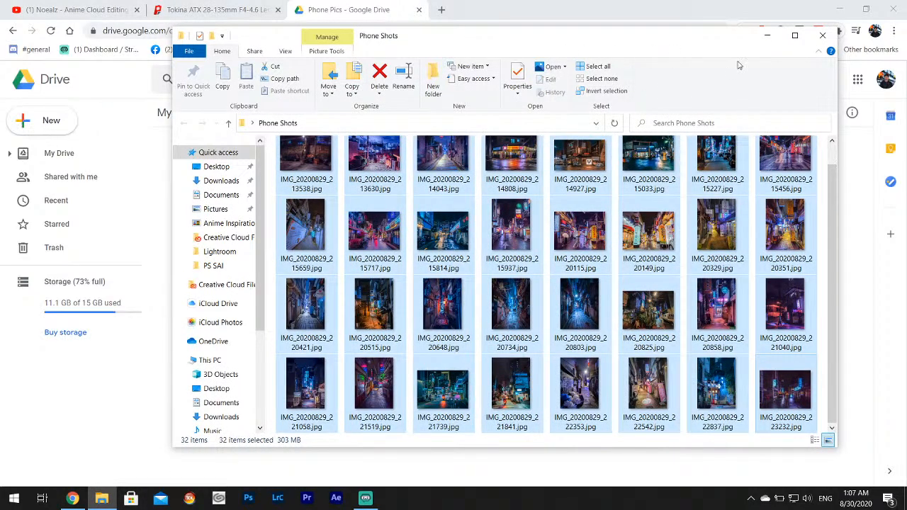
{"action": "left_click_drag", "start_coordinate": [566, 35], "coordinate": [715, 60]}
{"action": "left_click_drag", "start_coordinate": [454, 178], "coordinate": [280, 210]}
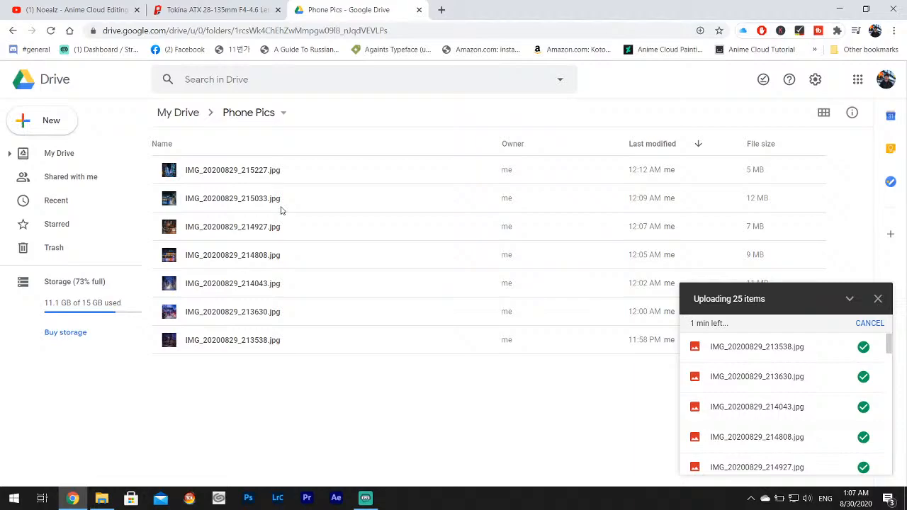
Examine the Tokina ATX 28-135mm F4-4.6 review page on Pentax Forums, including the enlarged lens photo, the description and the user review
{"action": "left_click", "coordinate": [213, 9]}
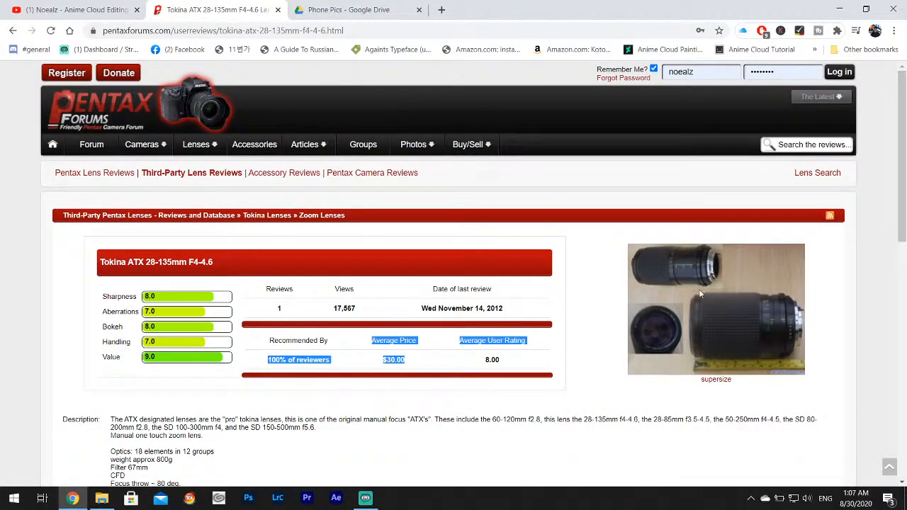
{"action": "left_click", "coordinate": [714, 379]}
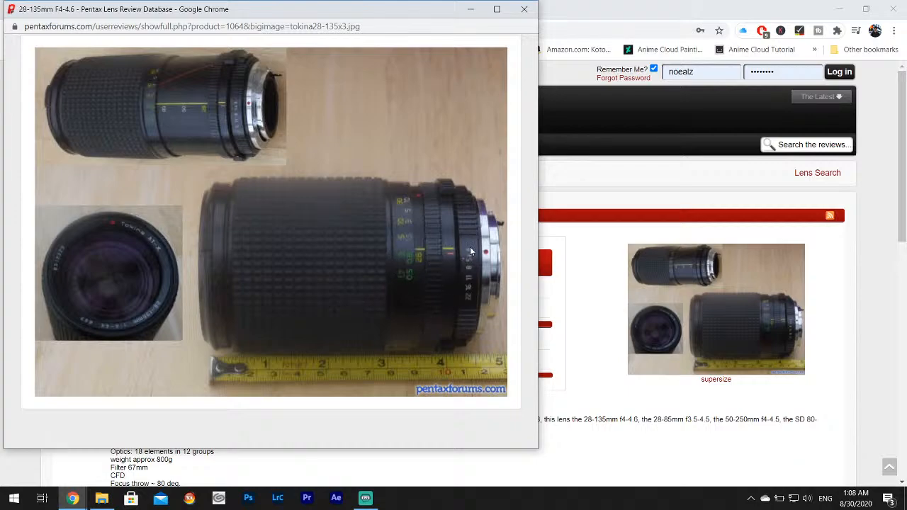
{"action": "left_click", "coordinate": [524, 9]}
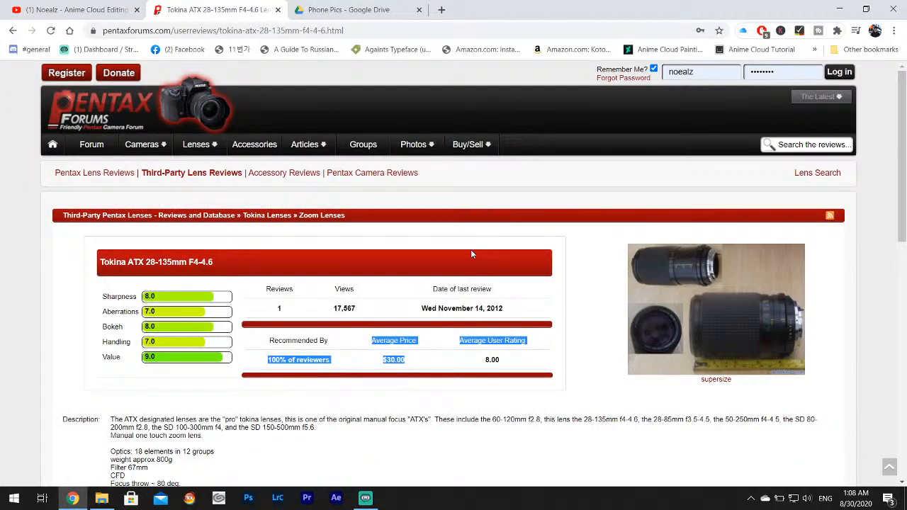
{"action": "scroll", "coordinate": [471, 250], "scroll_direction": "down", "scroll_amount": 1}
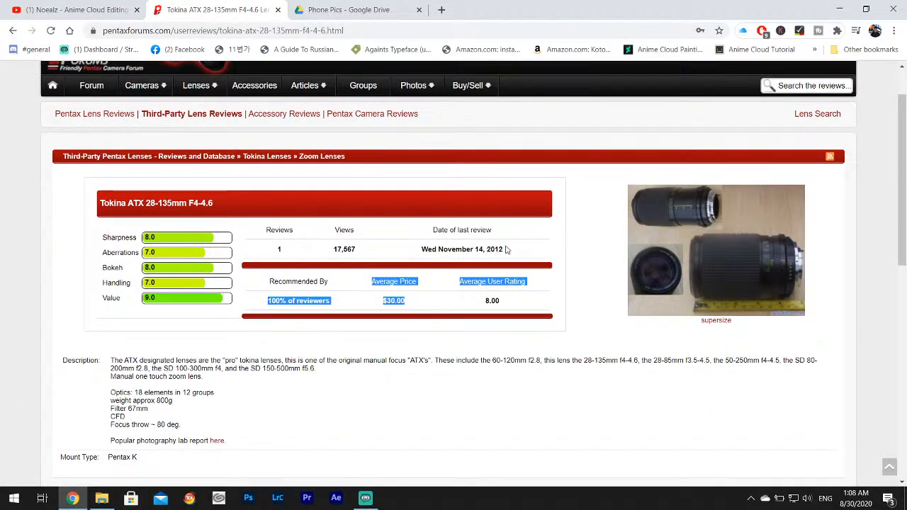
{"action": "scroll", "coordinate": [237, 345], "scroll_direction": "down", "scroll_amount": 2}
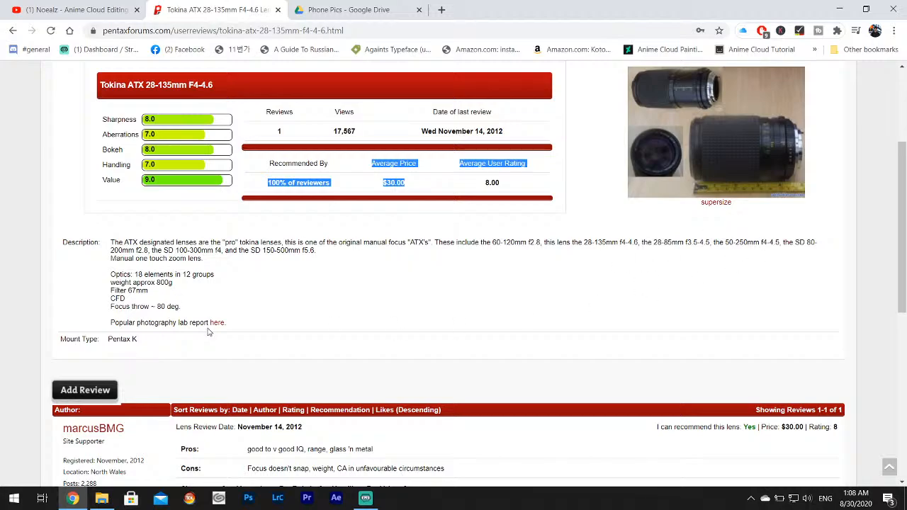
{"action": "scroll", "coordinate": [213, 329], "scroll_direction": "down", "scroll_amount": 2}
{"action": "scroll", "coordinate": [294, 306], "scroll_direction": "up", "scroll_amount": 5}
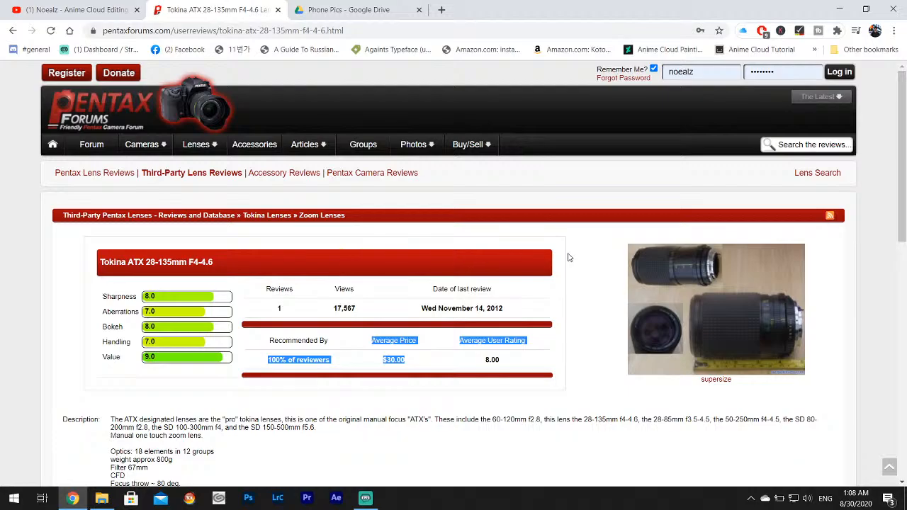
{"action": "scroll", "coordinate": [628, 292], "scroll_direction": "down", "scroll_amount": 10}
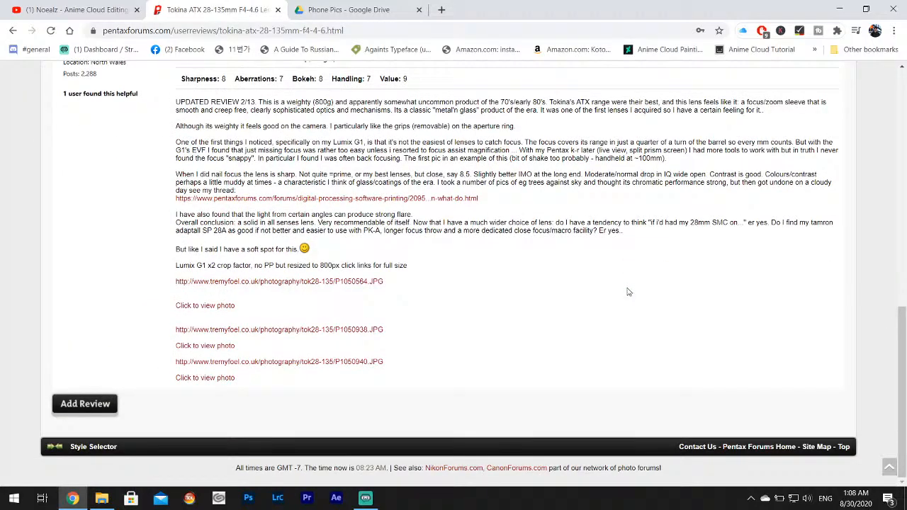
{"action": "scroll", "coordinate": [627, 292], "scroll_direction": "up", "scroll_amount": 10}
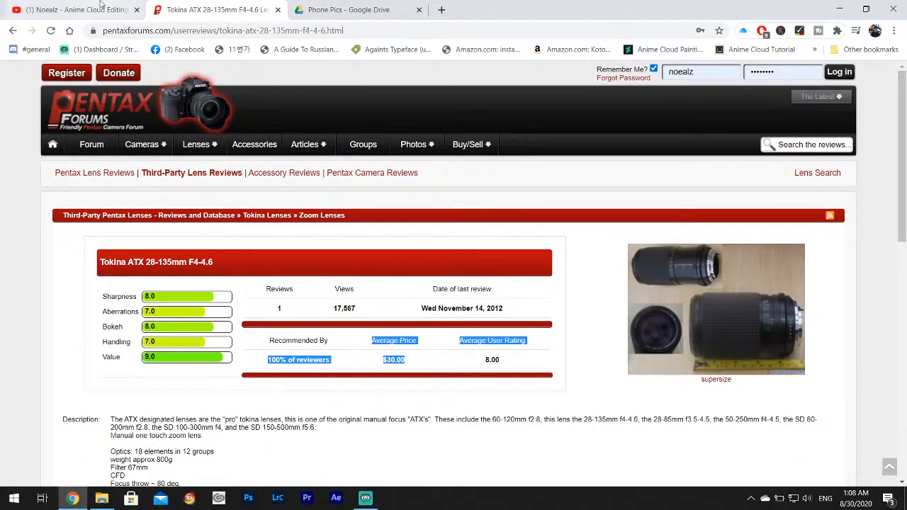
Check the YouTube notifications from the livestream page and close the list again
{"action": "left_click", "coordinate": [78, 10]}
{"action": "left_click", "coordinate": [838, 78]}
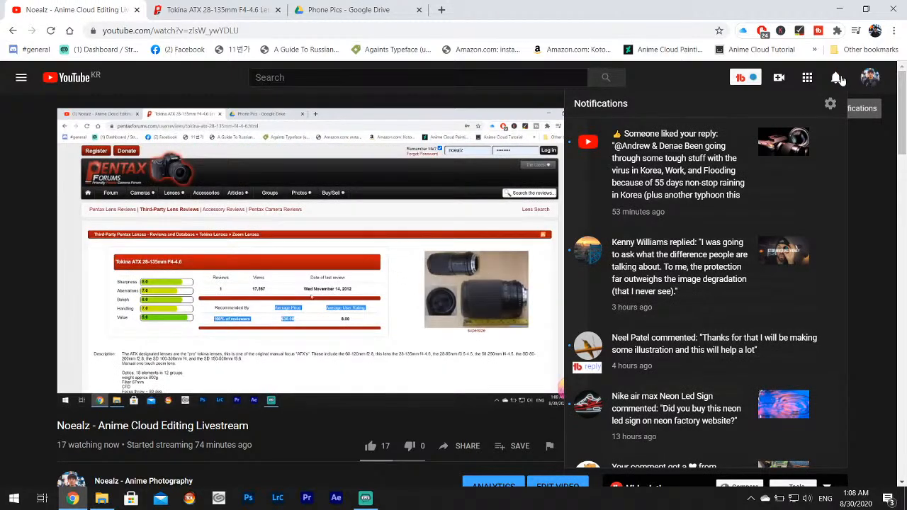
{"action": "left_click", "coordinate": [837, 78]}
Minimize the browser and close the Phone Shots folder window on the desktop
{"action": "left_click", "coordinate": [839, 9]}
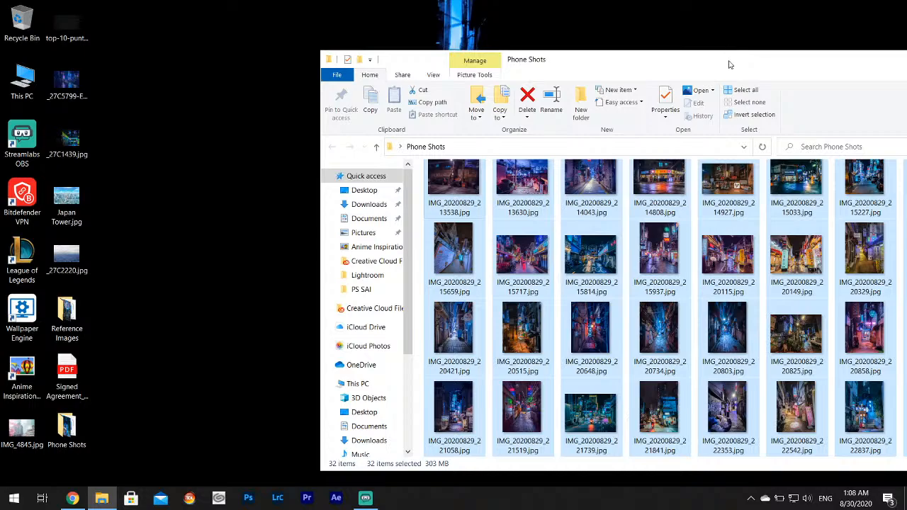
{"action": "left_click_drag", "start_coordinate": [732, 59], "coordinate": [559, 23]}
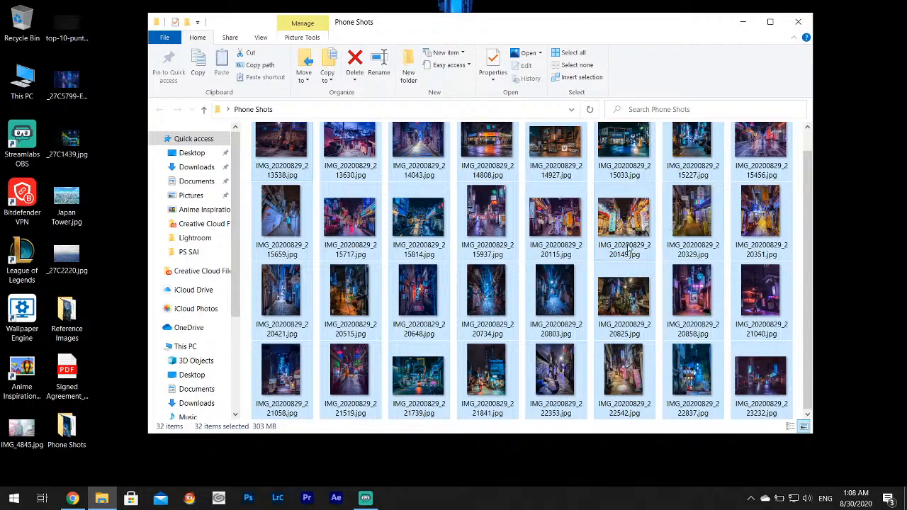
{"action": "left_click", "coordinate": [798, 26]}
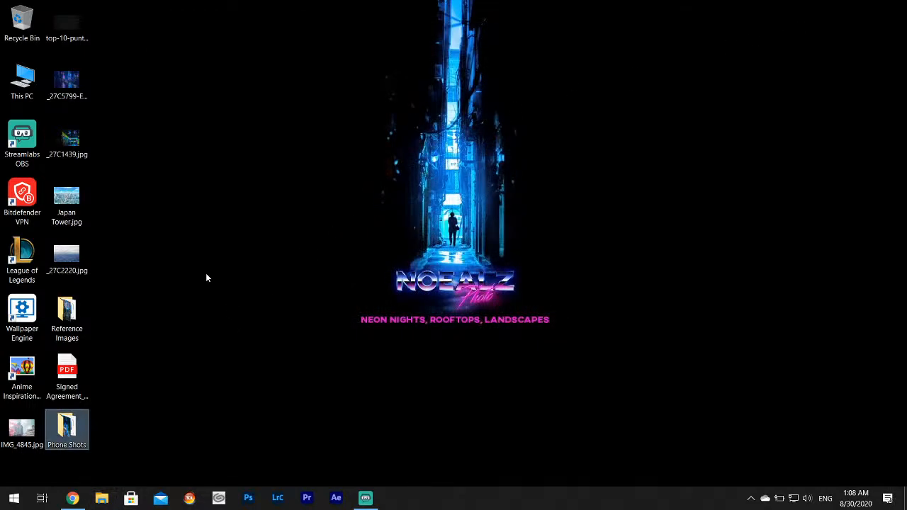
Return to the Phone Pics folder on Google Drive in Chrome and check the progress of the photo upload
{"action": "left_click", "coordinate": [72, 498]}
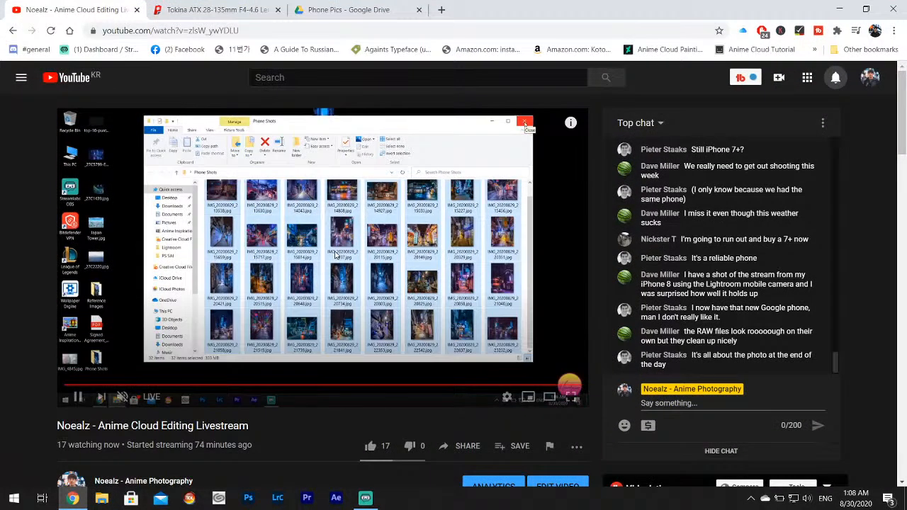
{"action": "left_click", "coordinate": [324, 9]}
{"action": "scroll", "coordinate": [460, 290], "scroll_direction": "down", "scroll_amount": 3}
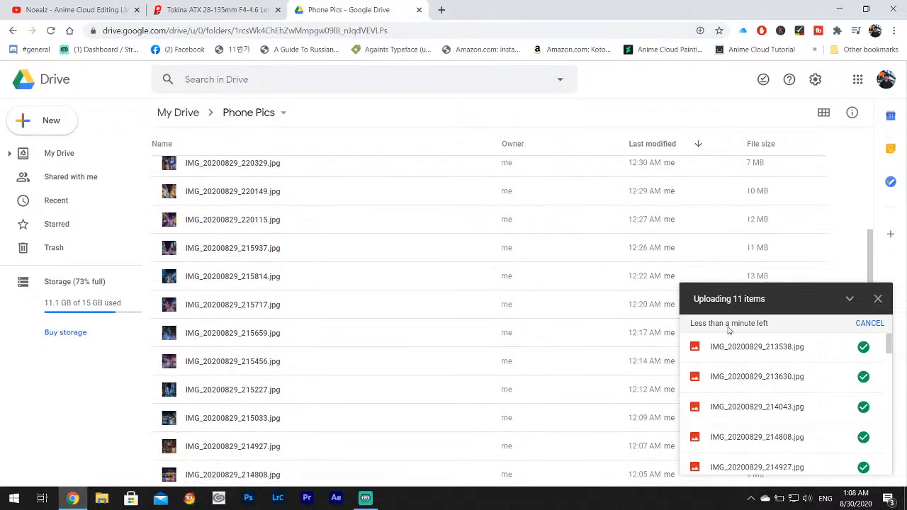
{"action": "scroll", "coordinate": [538, 365], "scroll_direction": "down", "scroll_amount": 1}
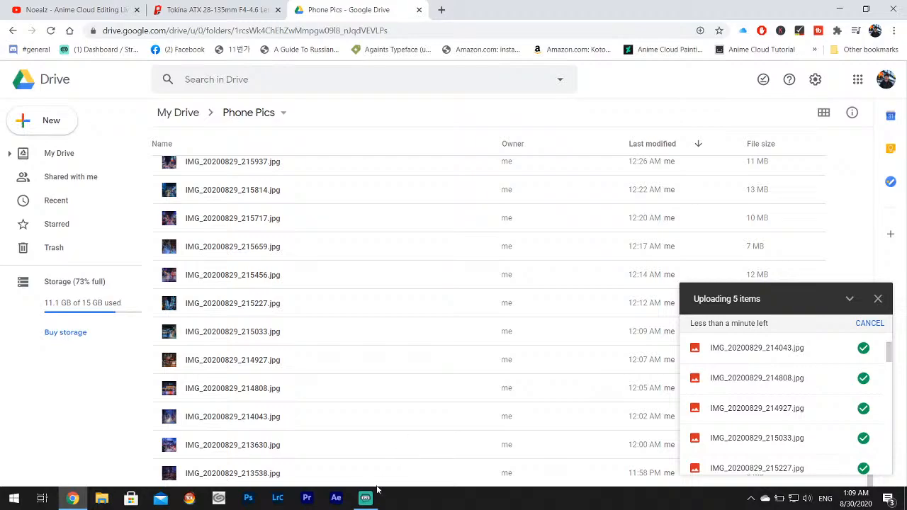
Post "byeee :)" in the YouTube livestream chat and switch to Streamlabs OBS
{"action": "left_click", "coordinate": [74, 9]}
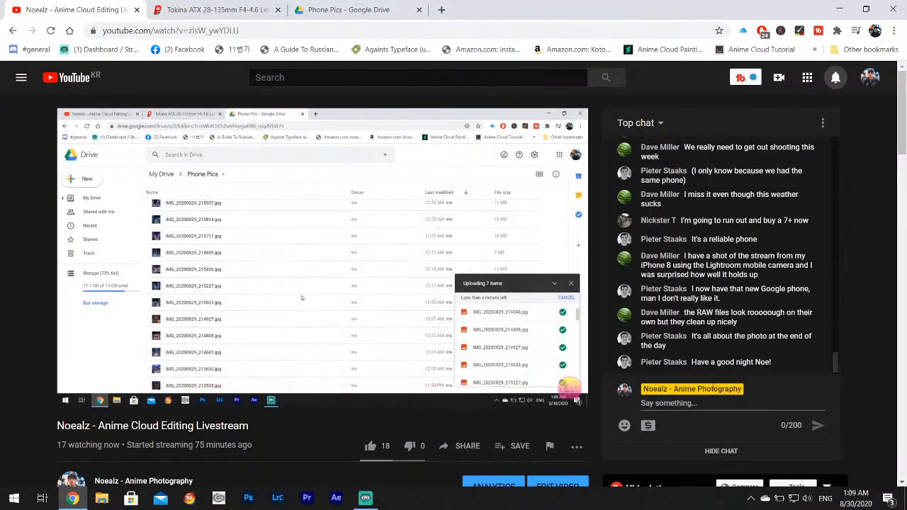
{"action": "left_click", "coordinate": [671, 405]}
{"action": "type", "text": "by"}
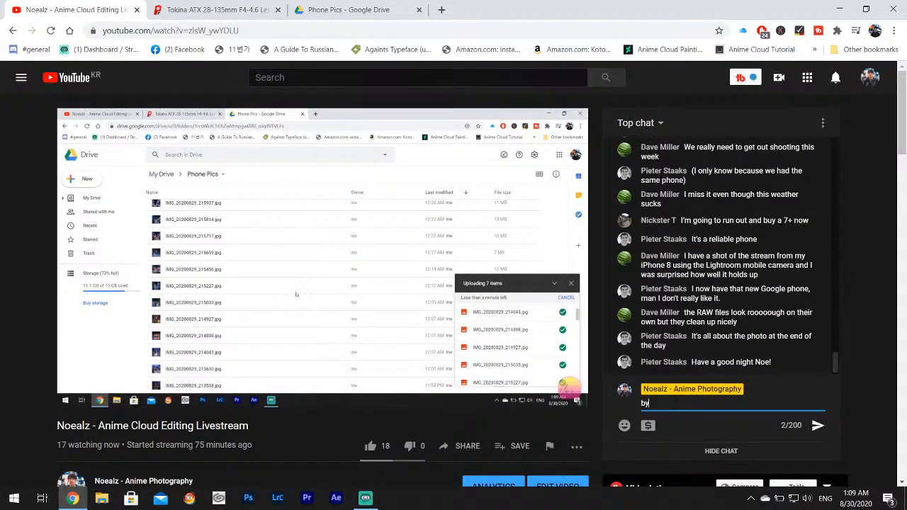
{"action": "type", "text": "eee :)"}
{"action": "key", "text": "Return"}
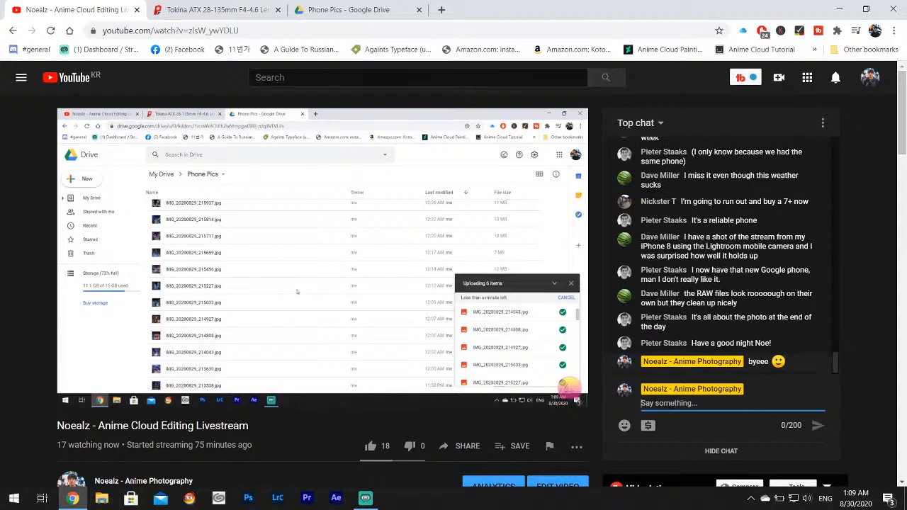
{"action": "left_click", "coordinate": [375, 505]}
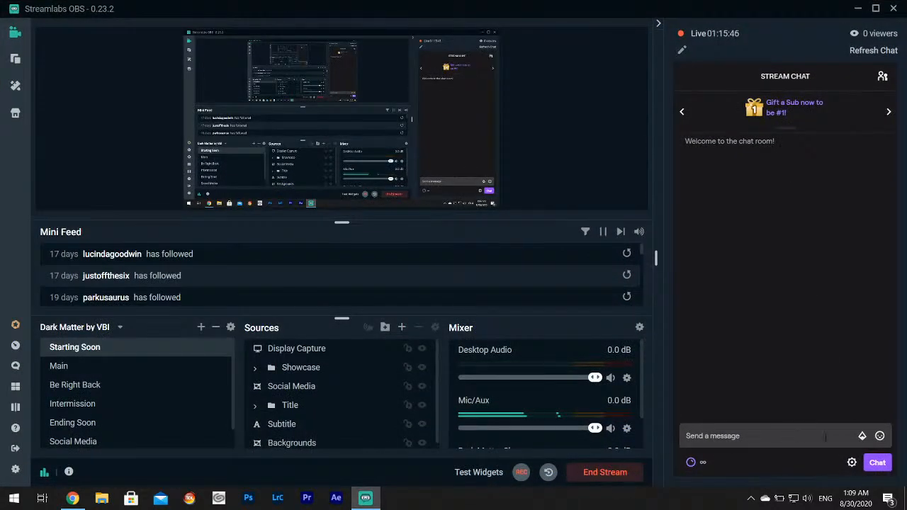